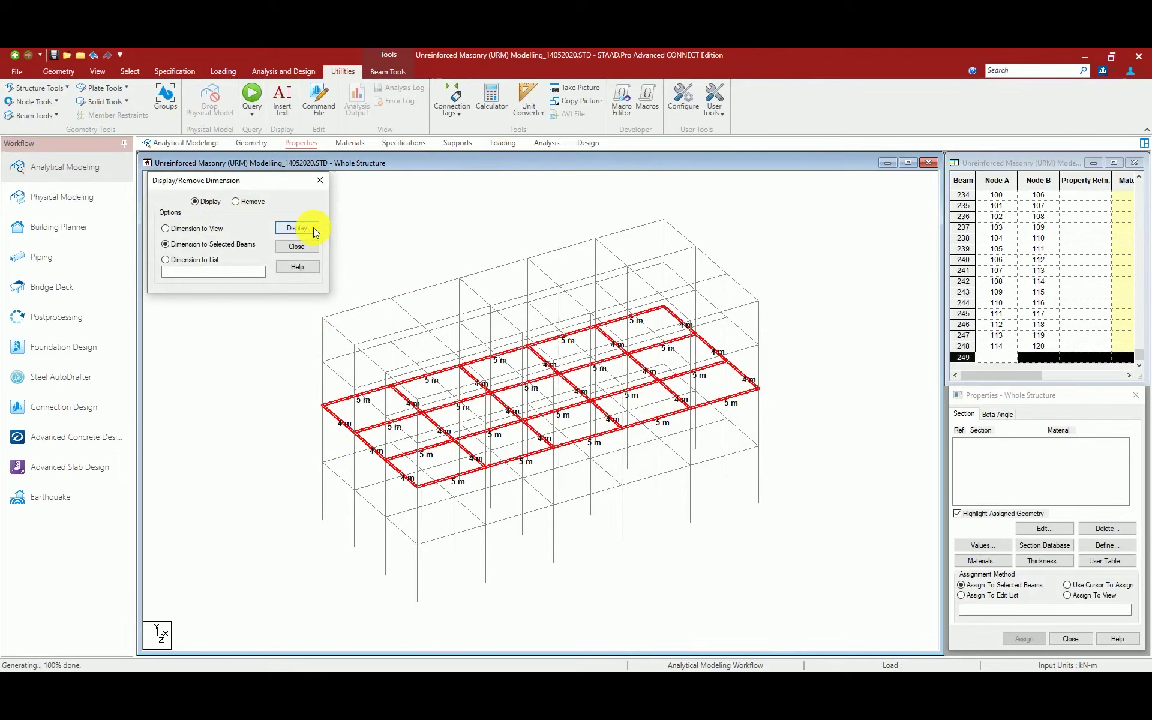
Display the member dimensions for the entire structure view.
click(181, 231)
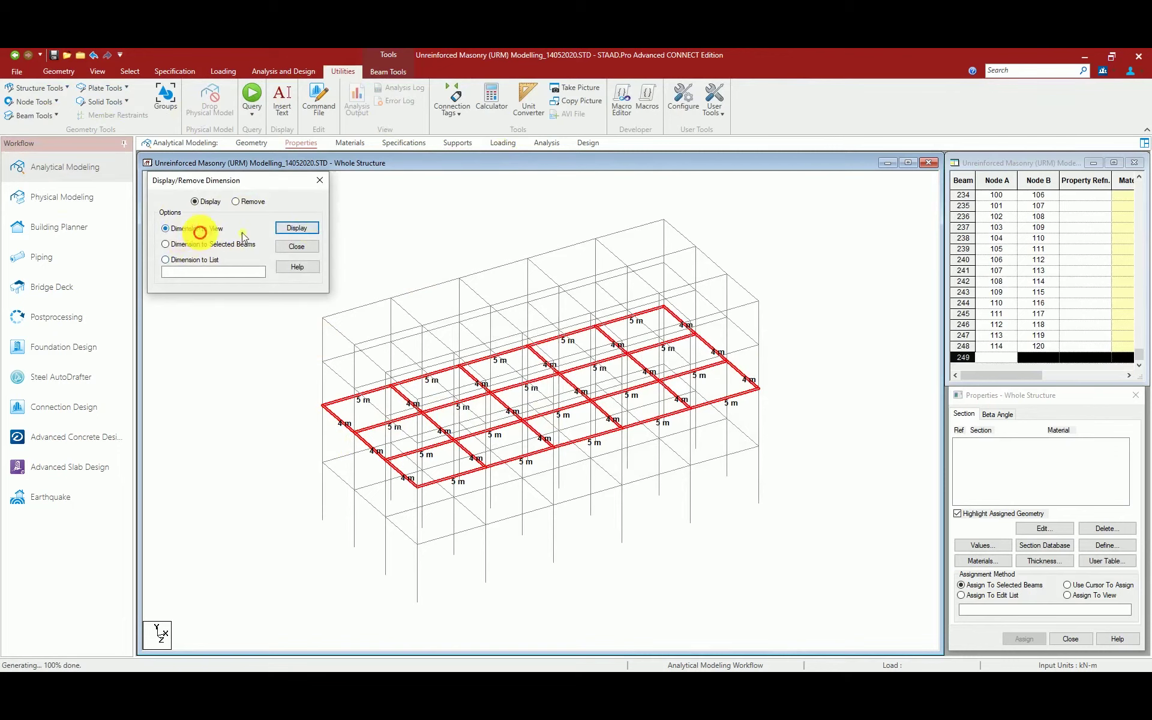
click(291, 230)
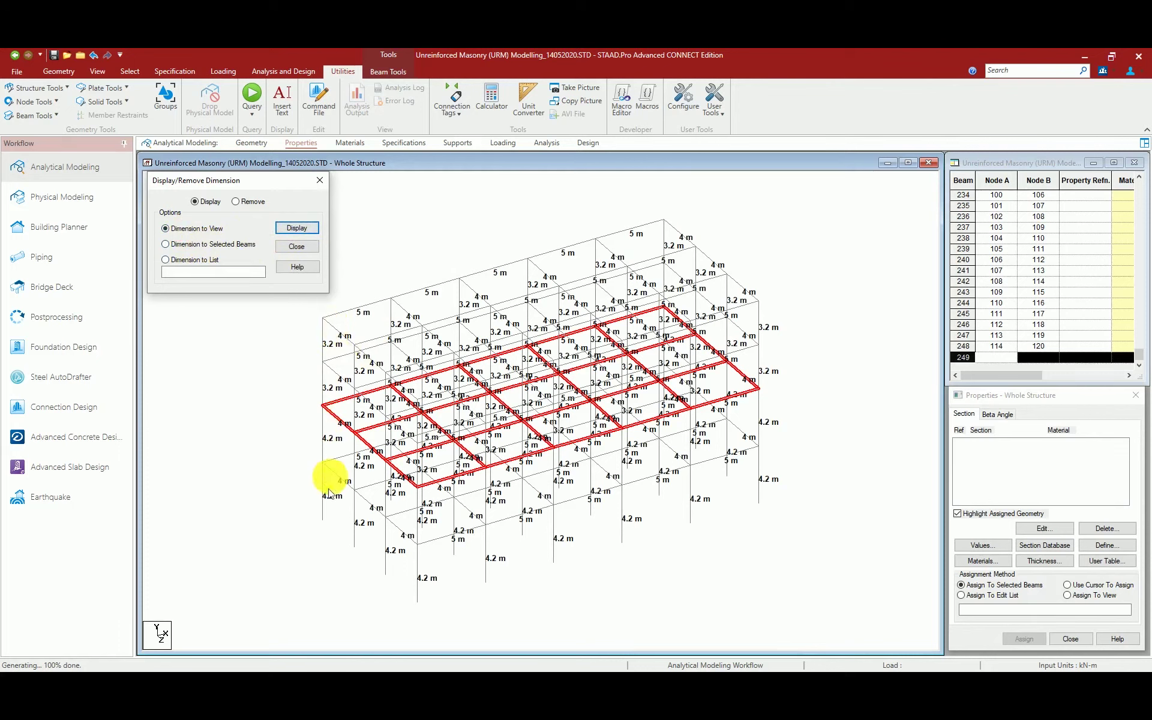
click(300, 250)
Remove all member dimensions from the view and clear the beam selection.
click(61, 117)
click(74, 199)
click(234, 210)
click(200, 233)
click(297, 227)
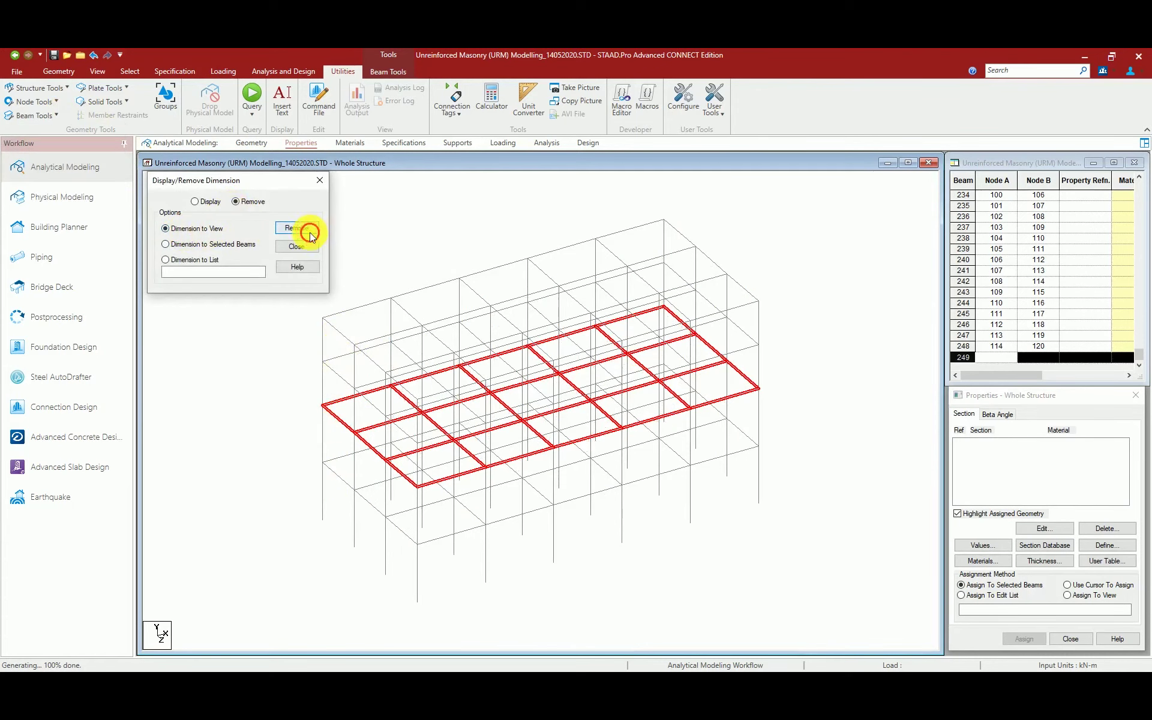
click(296, 246)
click(401, 256)
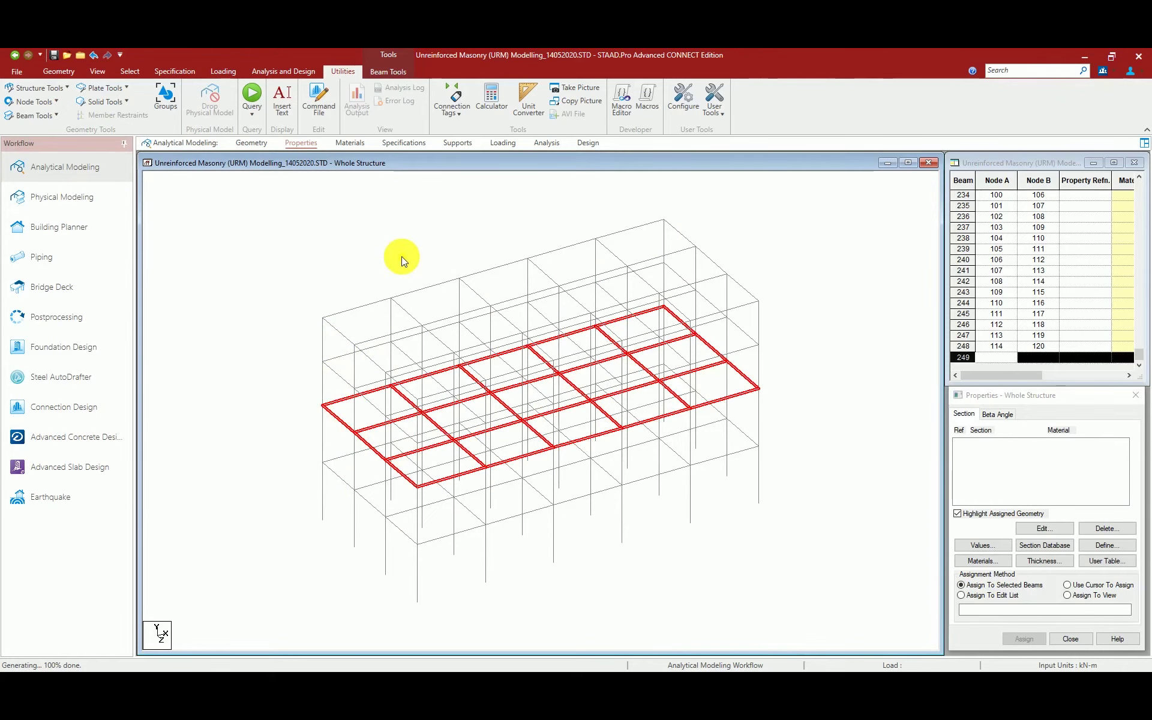
Show the frame in front elevation and activate the node selection cursor.
click(59, 70)
click(98, 71)
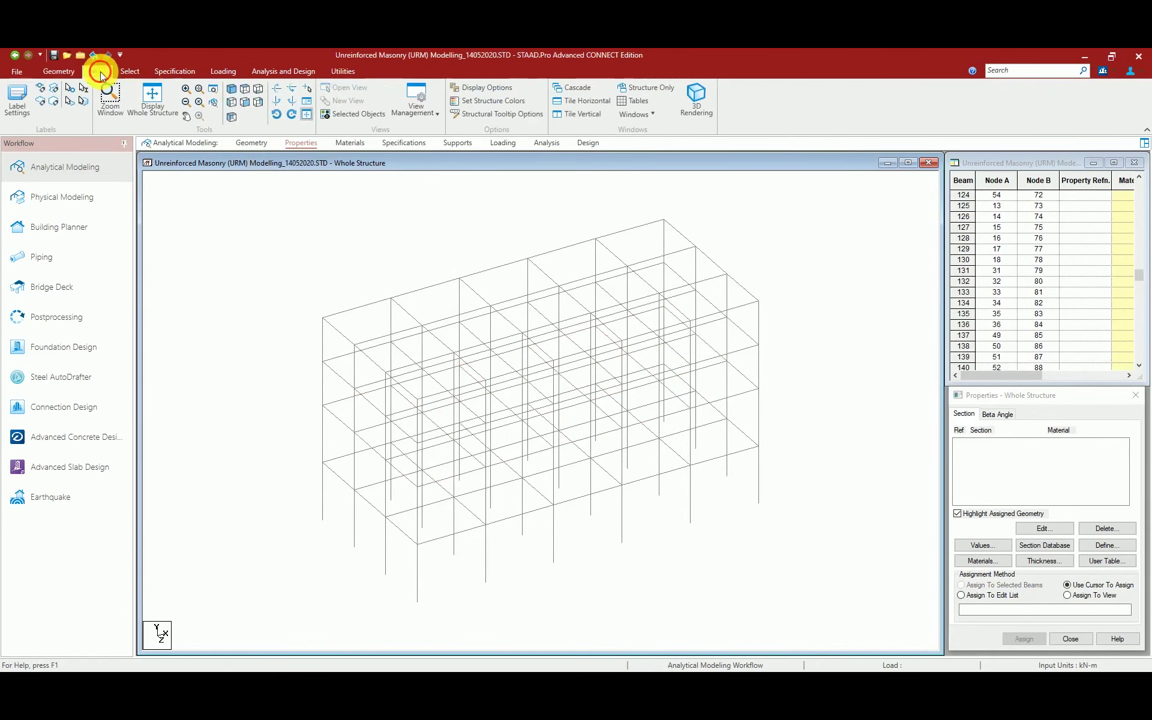
click(246, 107)
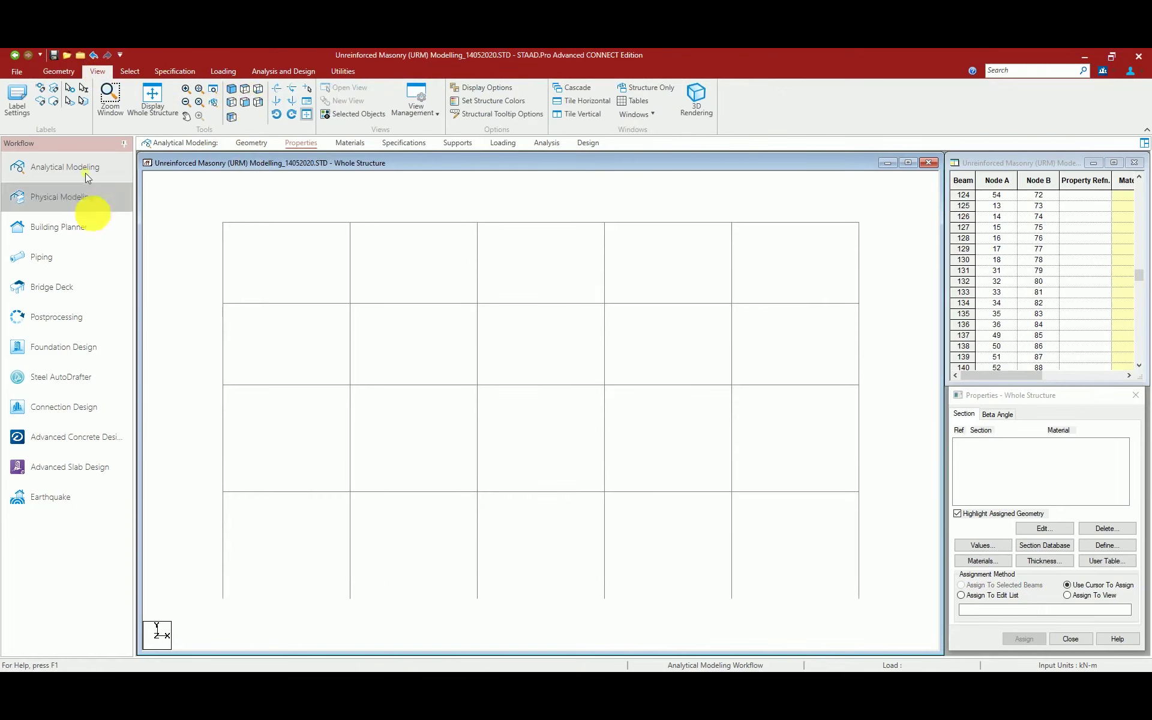
click(130, 71)
click(15, 99)
drag(202, 585, 902, 618)
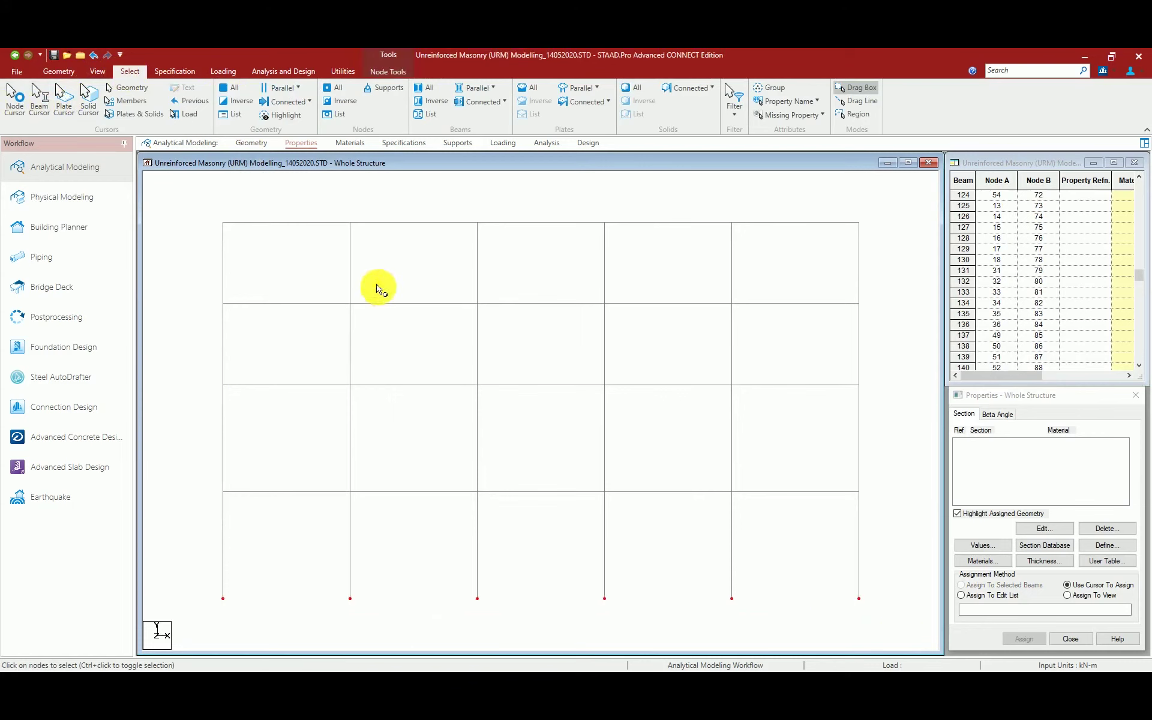
click(387, 94)
click(635, 391)
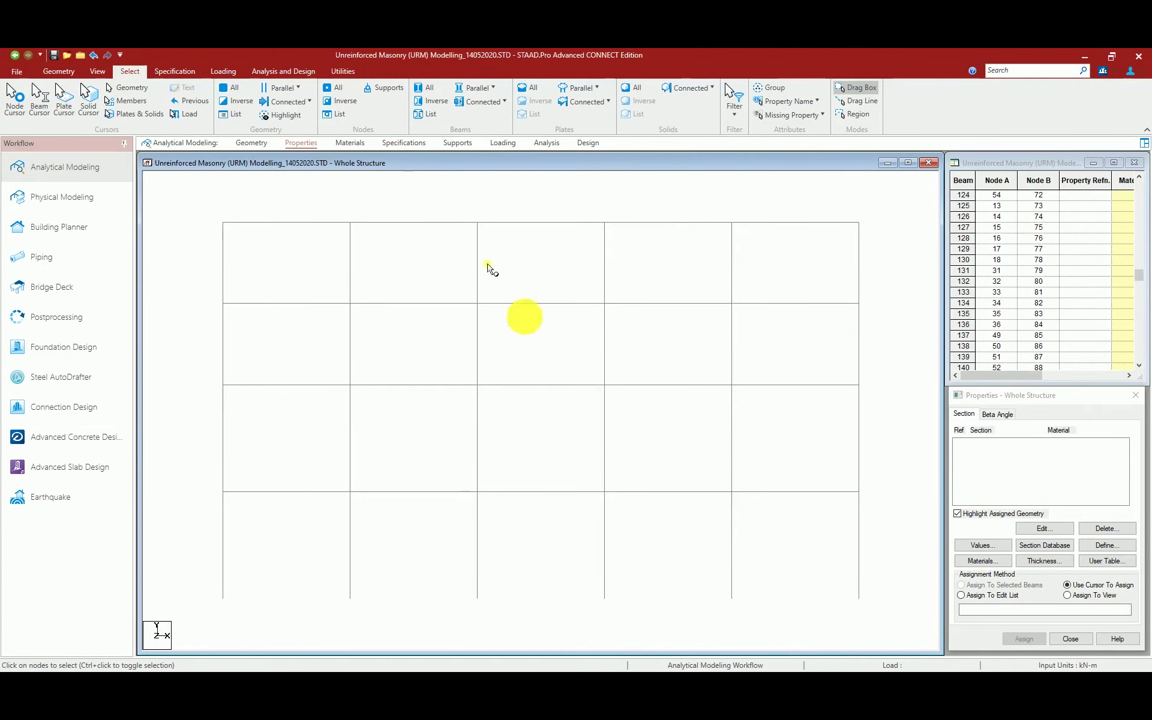
Create a fixed support definition for the structure.
click(459, 143)
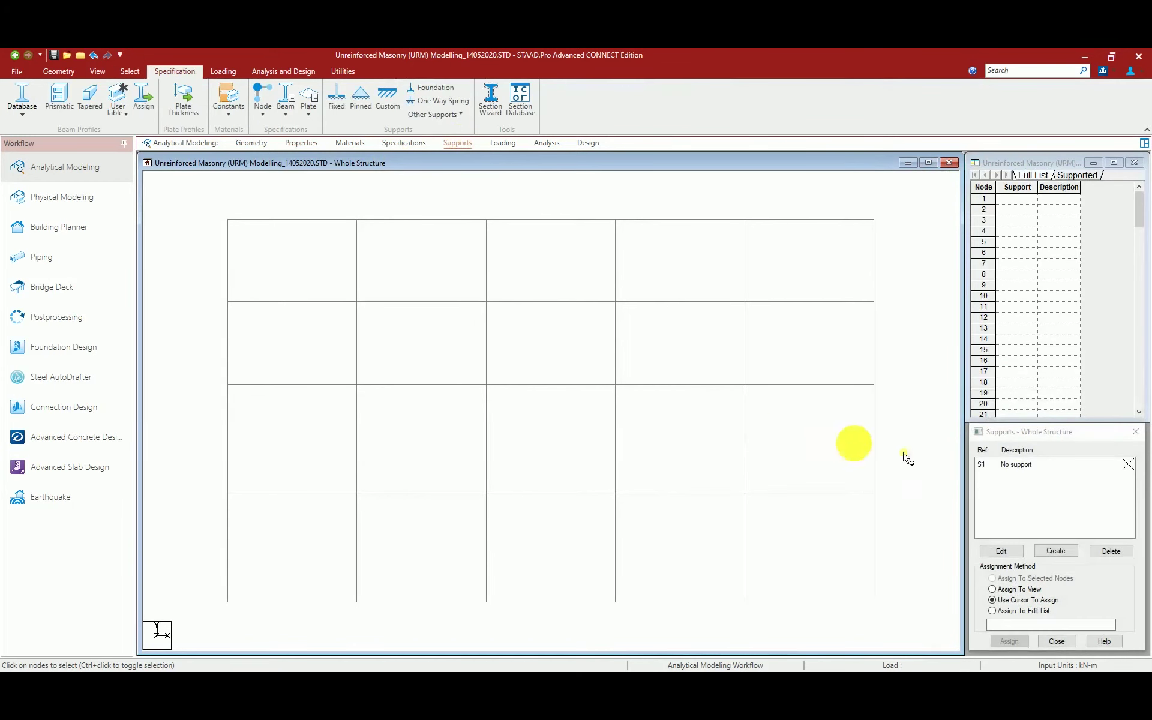
click(1058, 554)
click(983, 658)
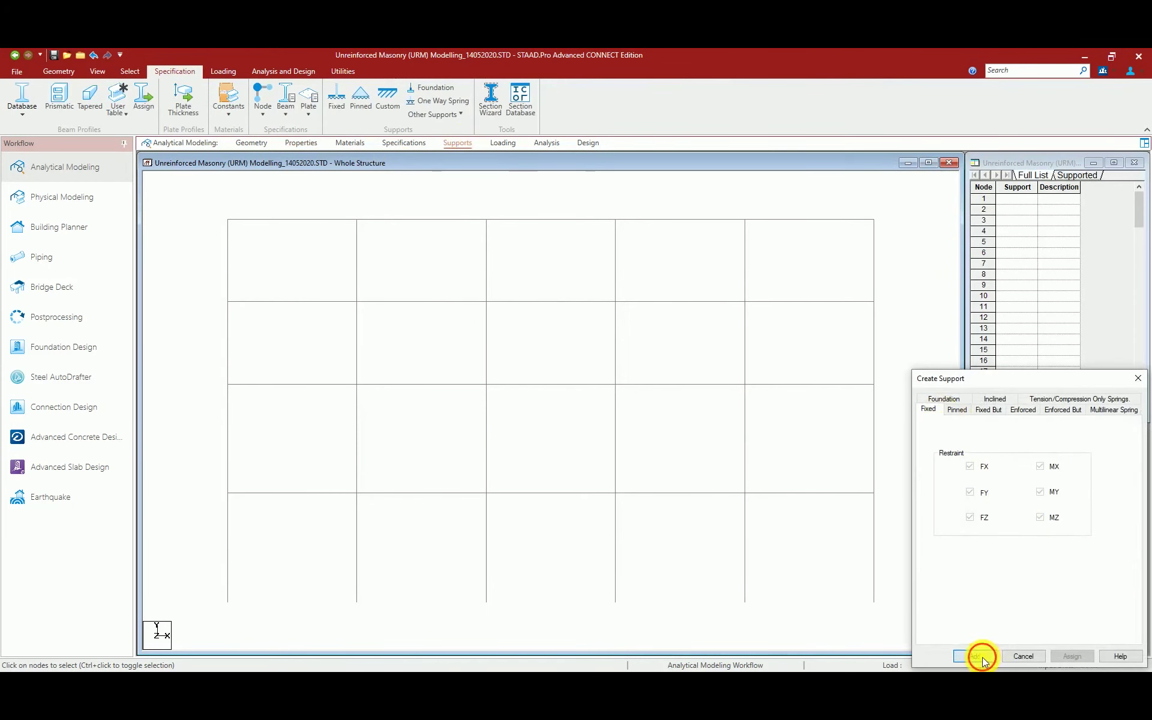
Assign the fixed support to all base nodes of the frame and return to the isometric view.
click(1014, 477)
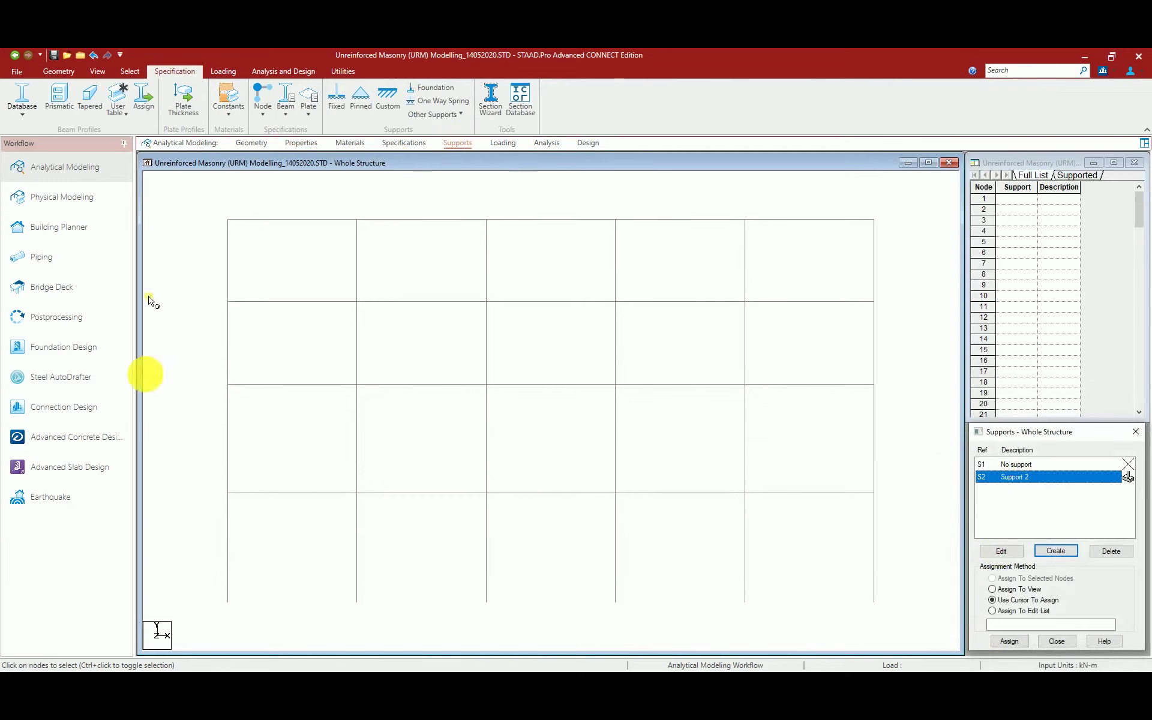
click(300, 594)
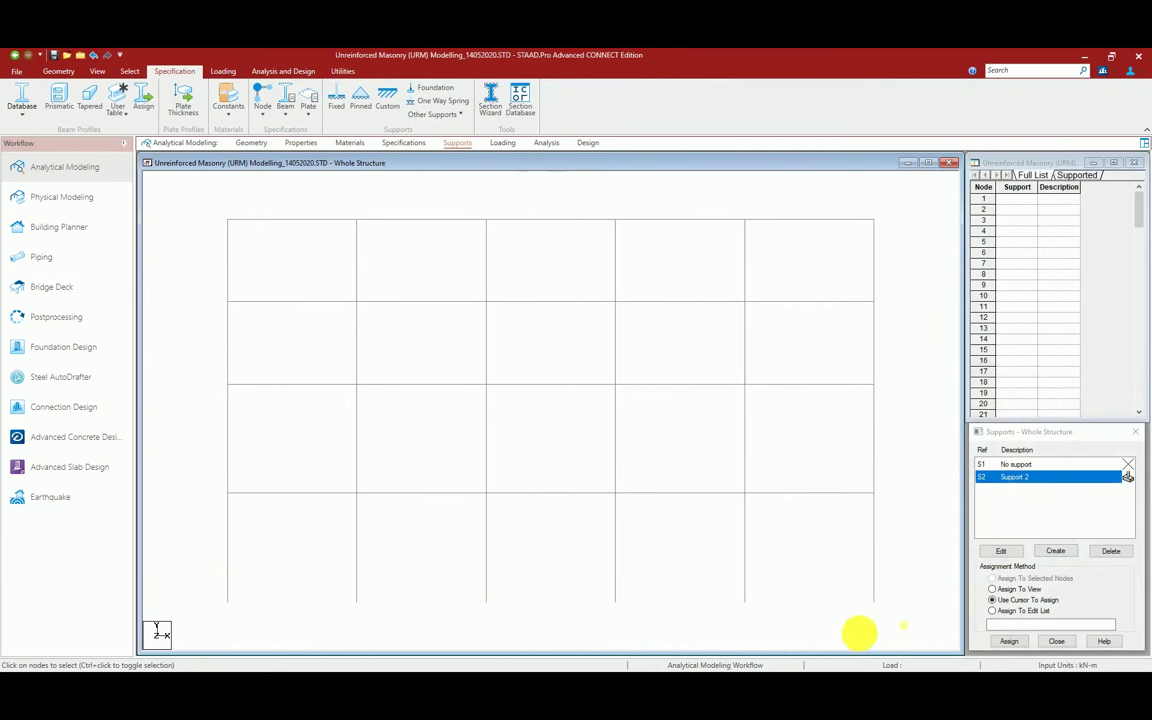
drag(860, 633, 907, 625)
click(1008, 641)
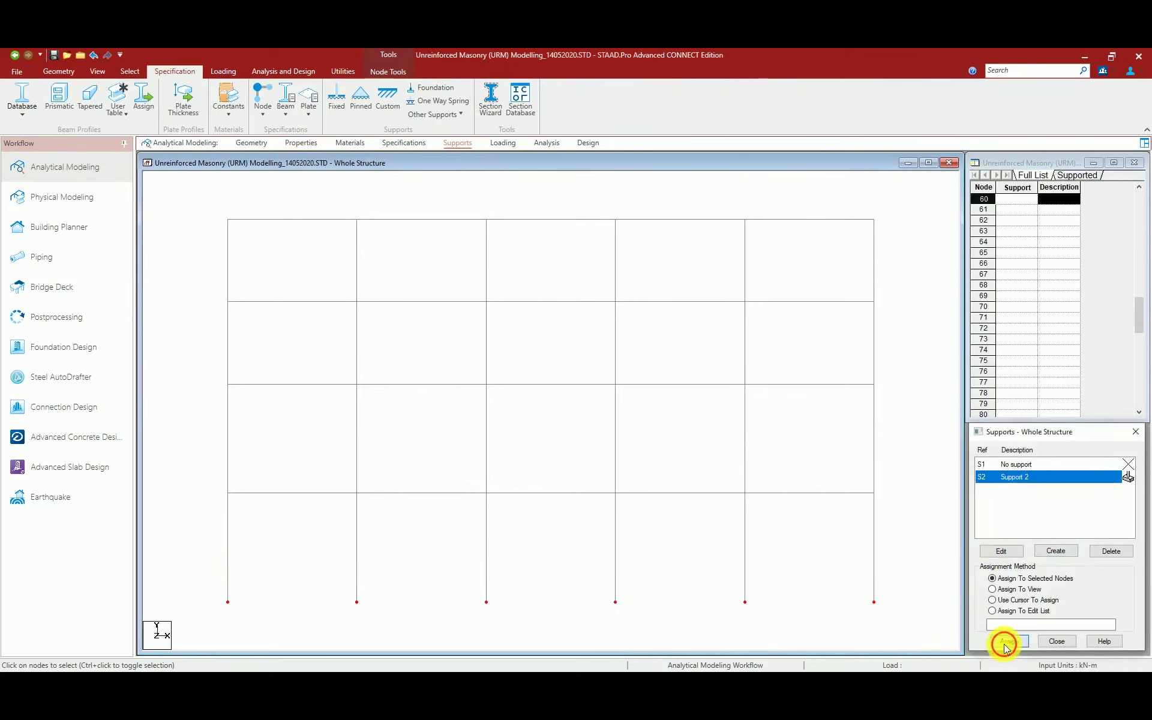
click(1064, 569)
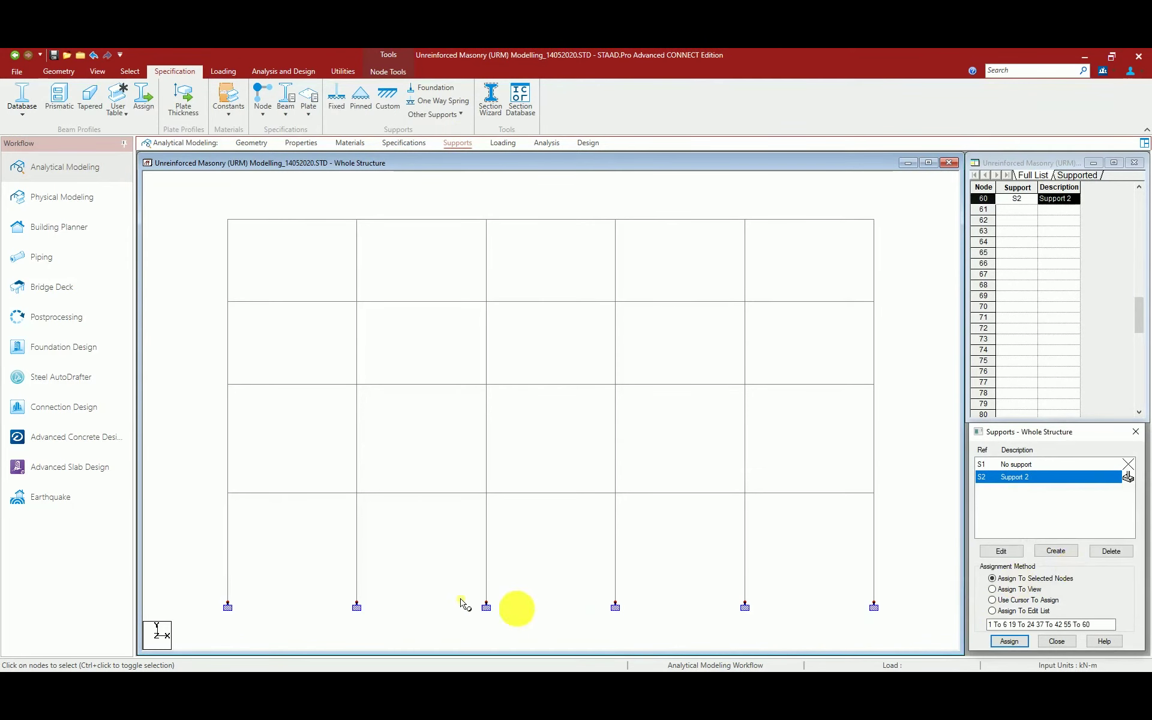
click(98, 71)
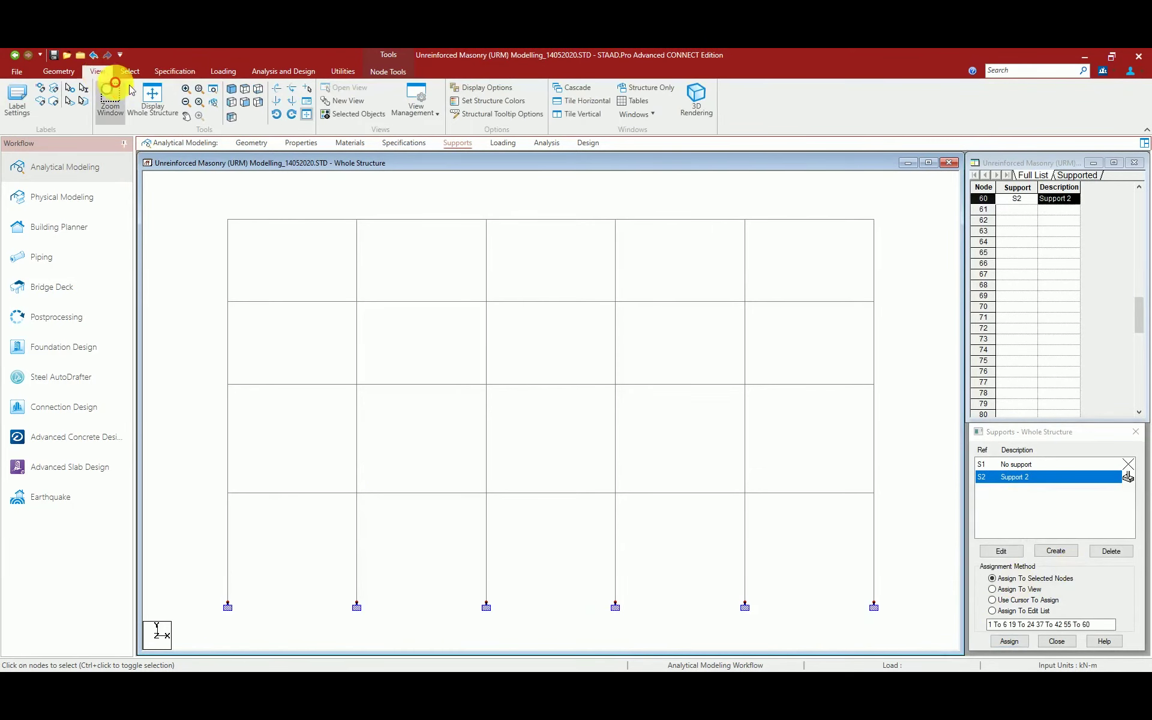
click(232, 97)
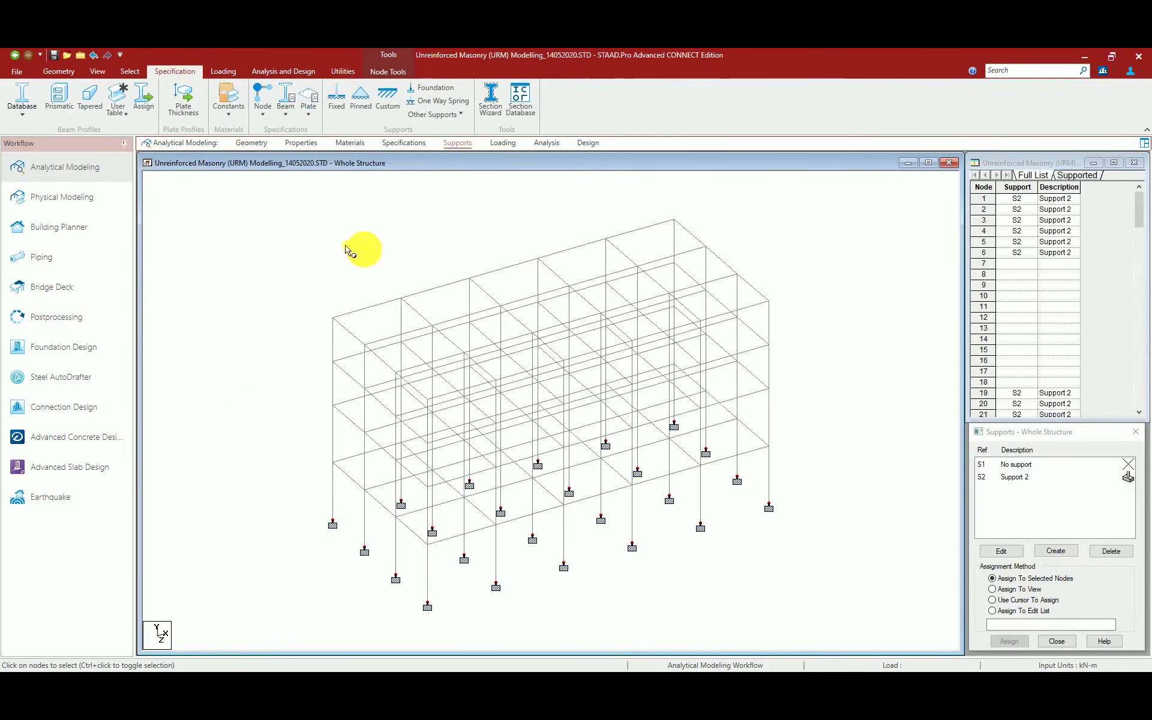
Examine the materials table for the concrete's properties and close it.
click(255, 144)
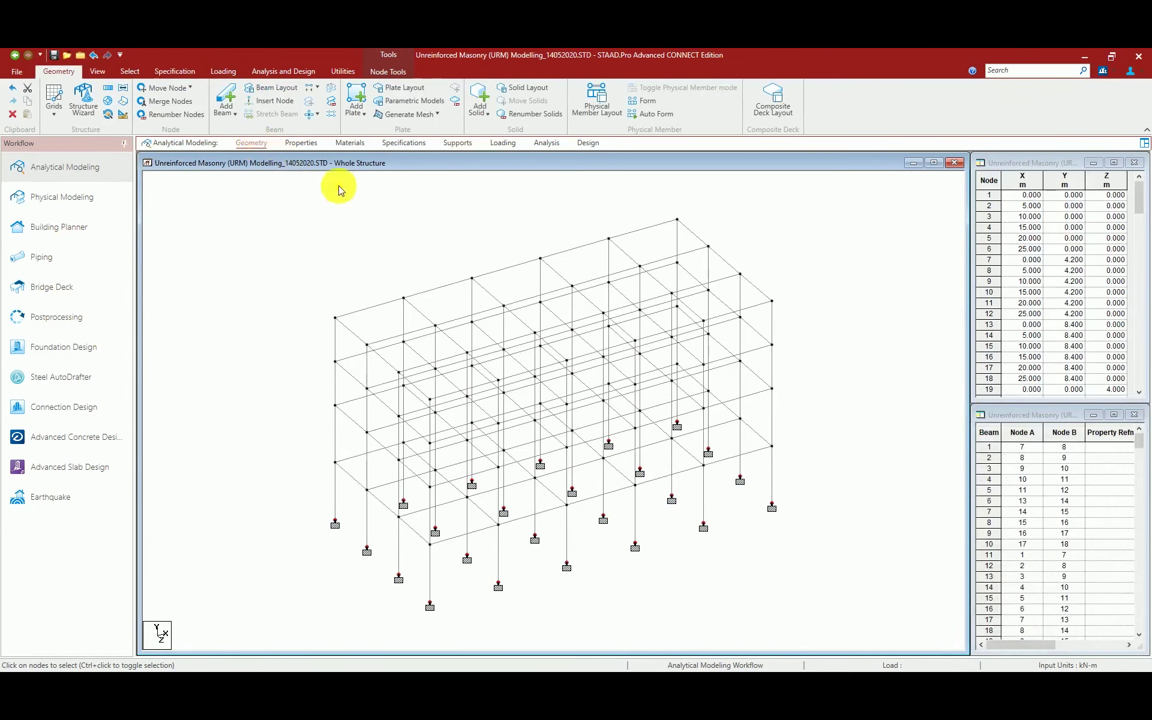
click(300, 145)
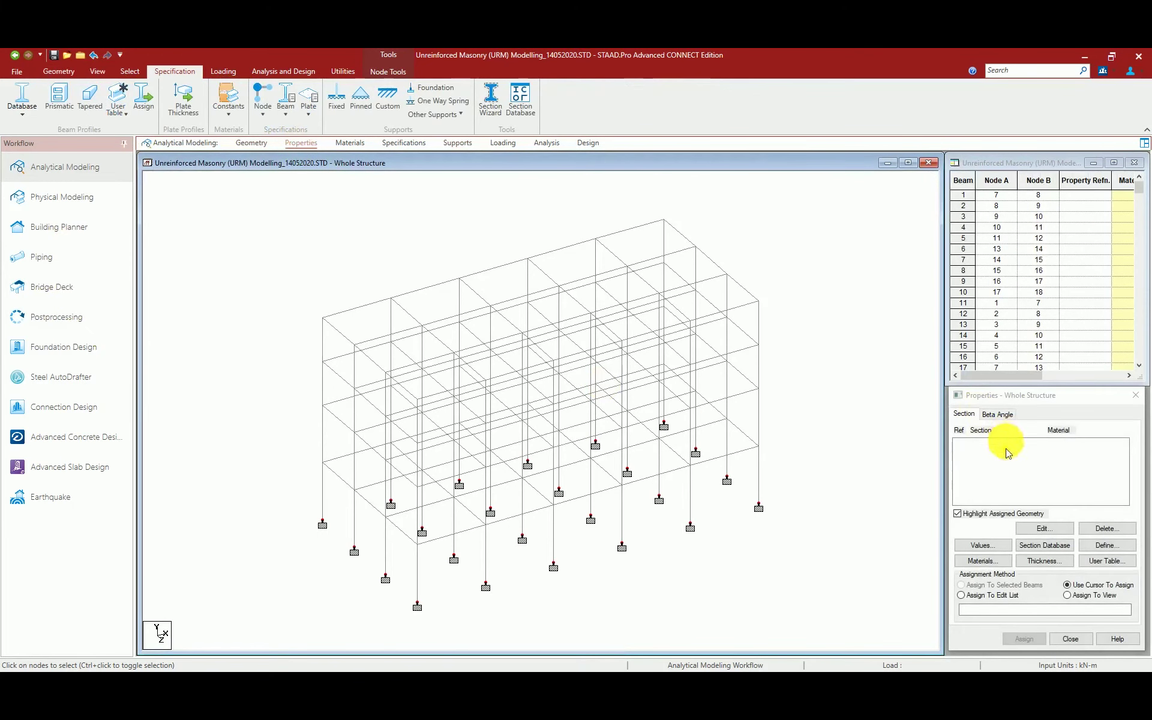
click(983, 560)
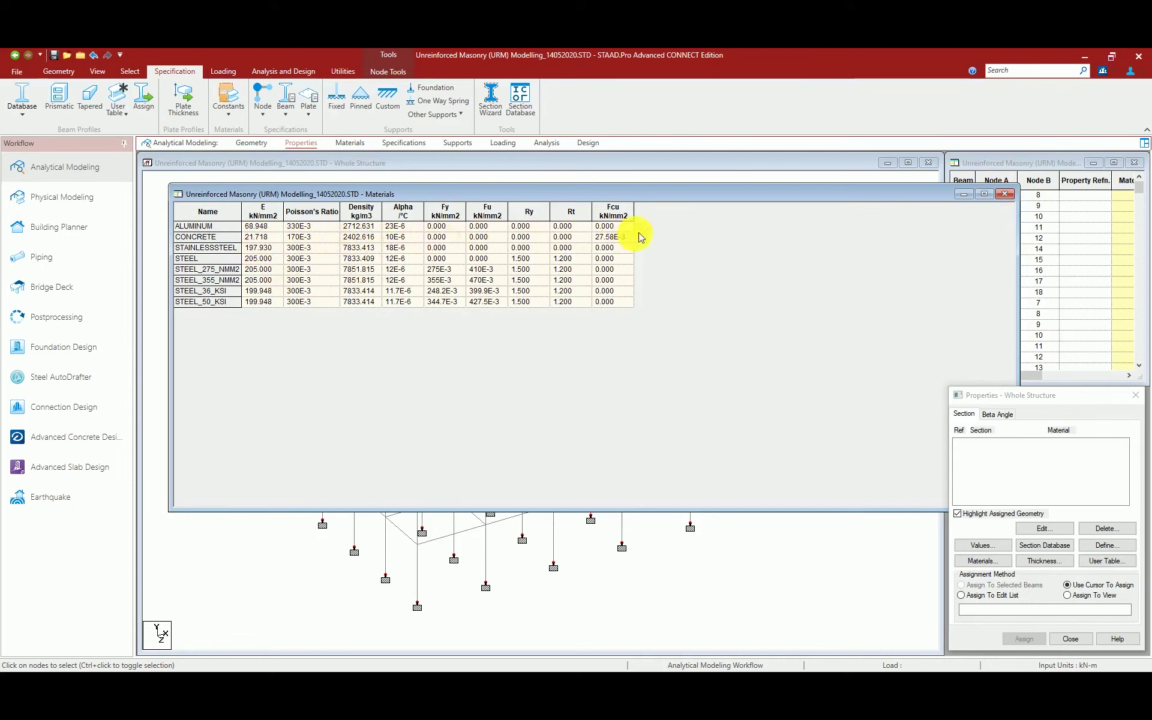
click(1010, 196)
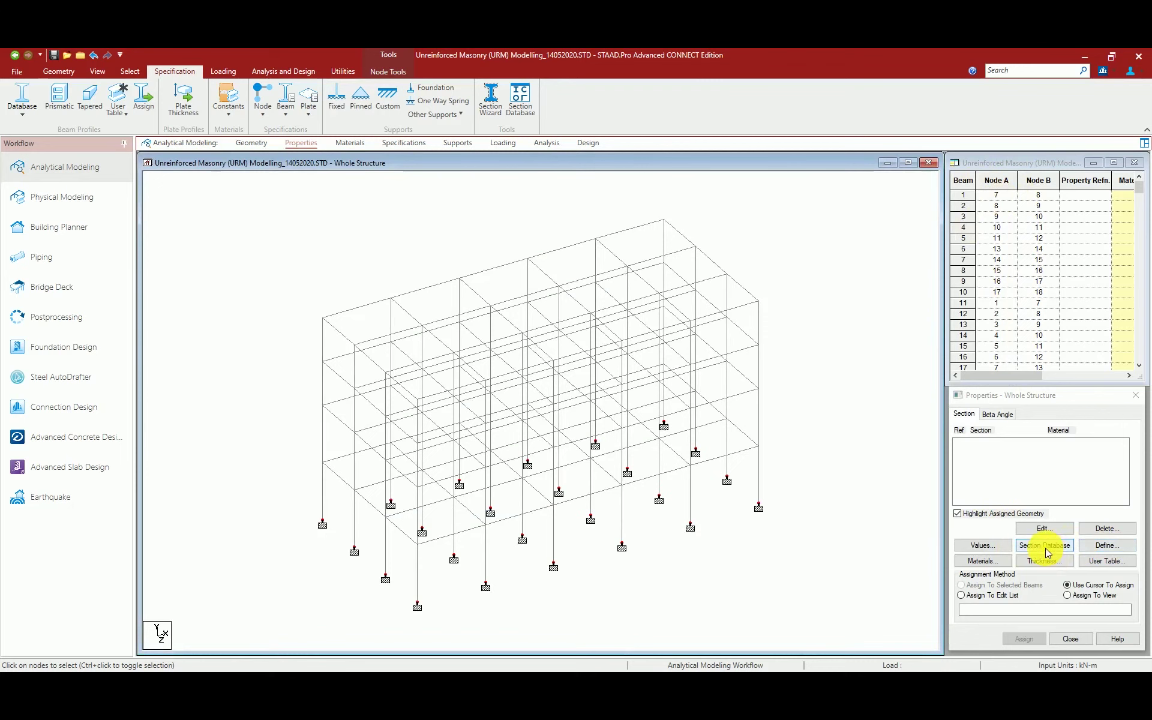
click(999, 563)
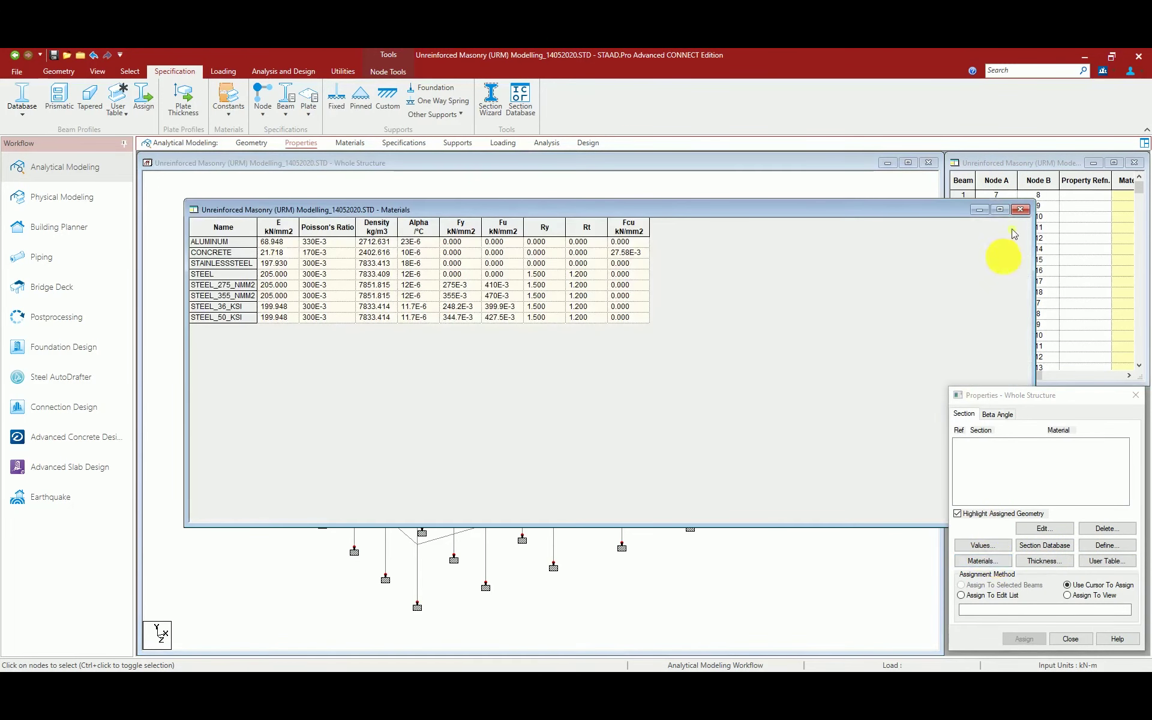
click(1018, 211)
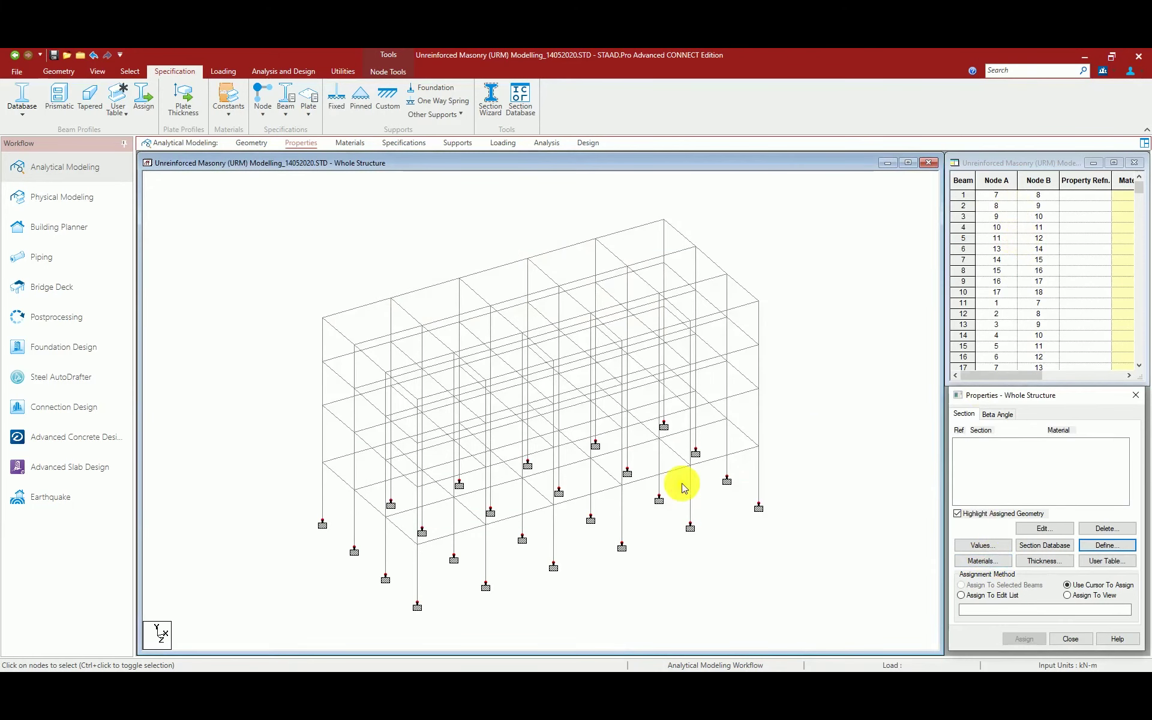
Define a rectangular CONCRETE section with YD 0.35 m and ZD 0.35 m for the columns.
click(1106, 545)
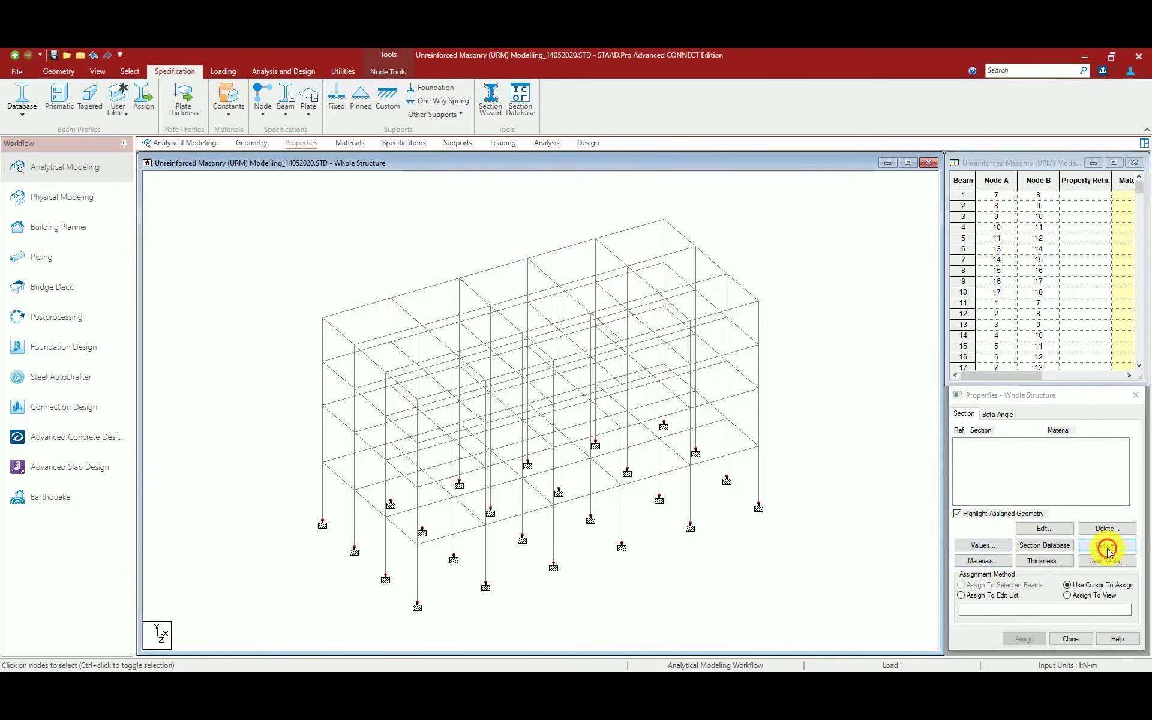
click(469, 311)
click(689, 366)
text(.35)
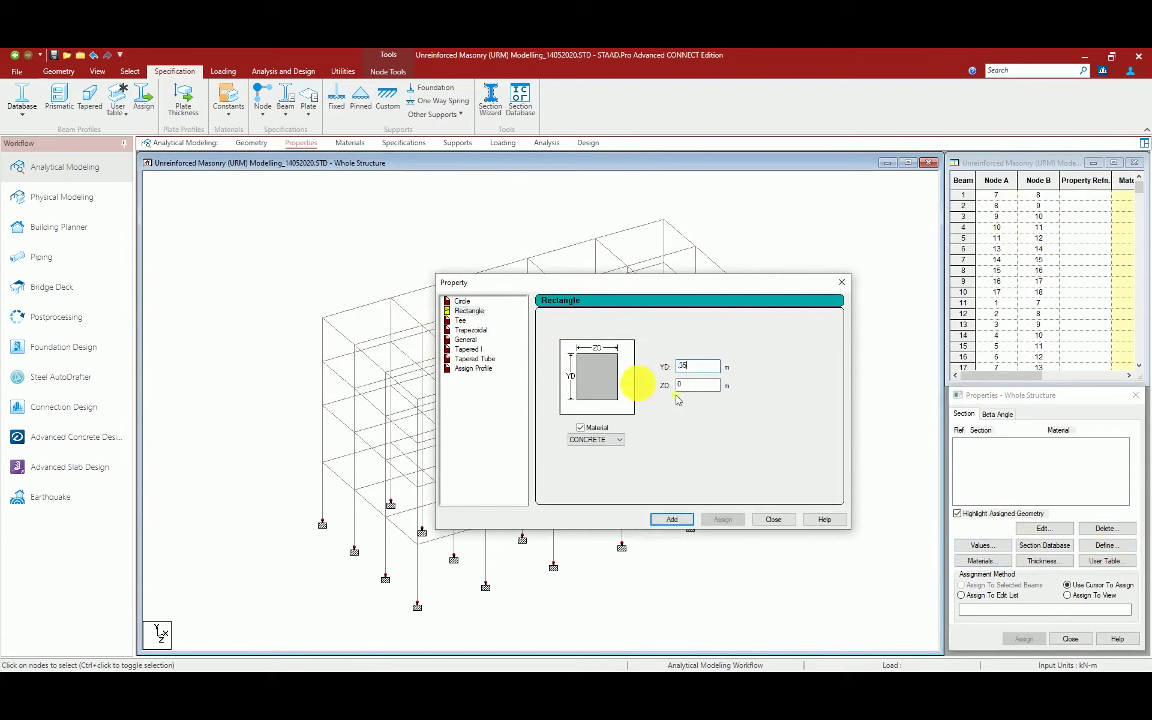
click(690, 384)
text(.35)
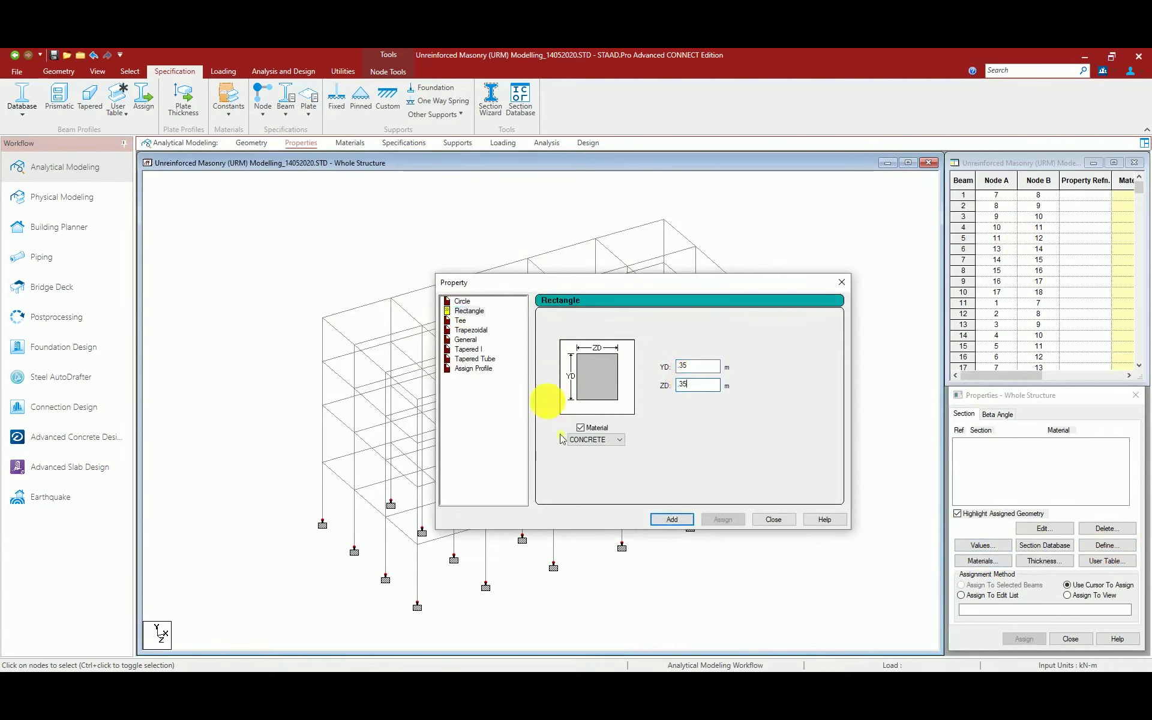
click(676, 520)
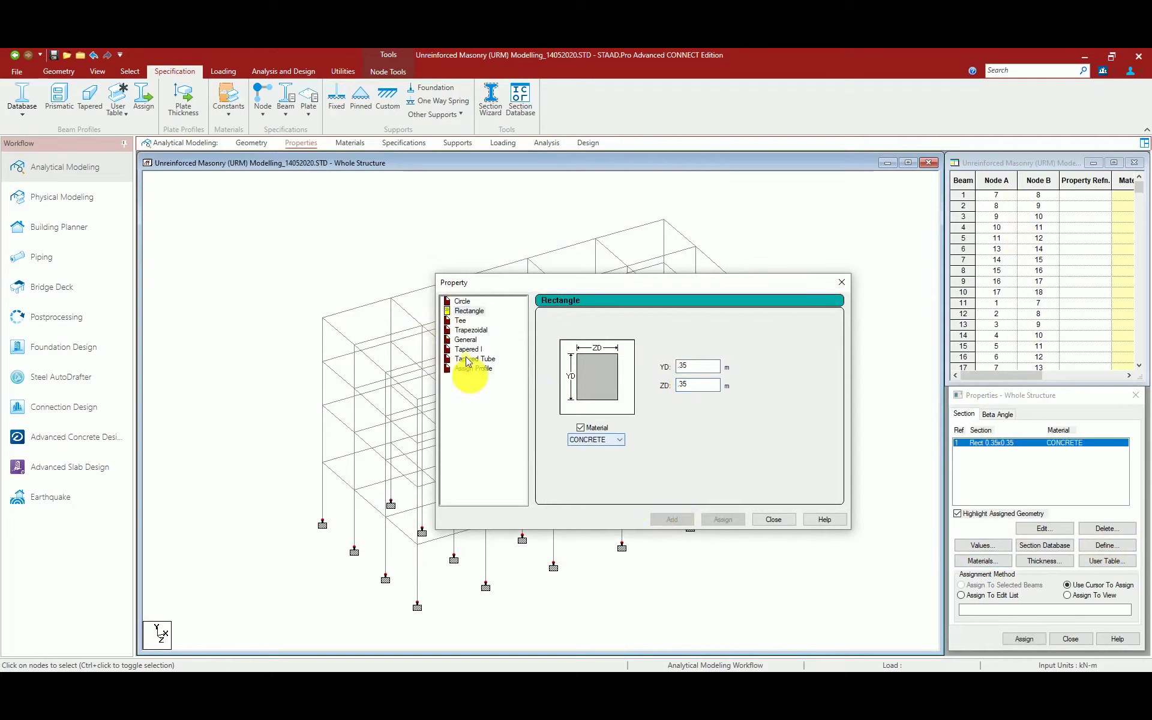
Check the beam size in the Word document and define a rectangular CONCRETE section with YD 0.4 m and ZD 0.3 m.
click(467, 312)
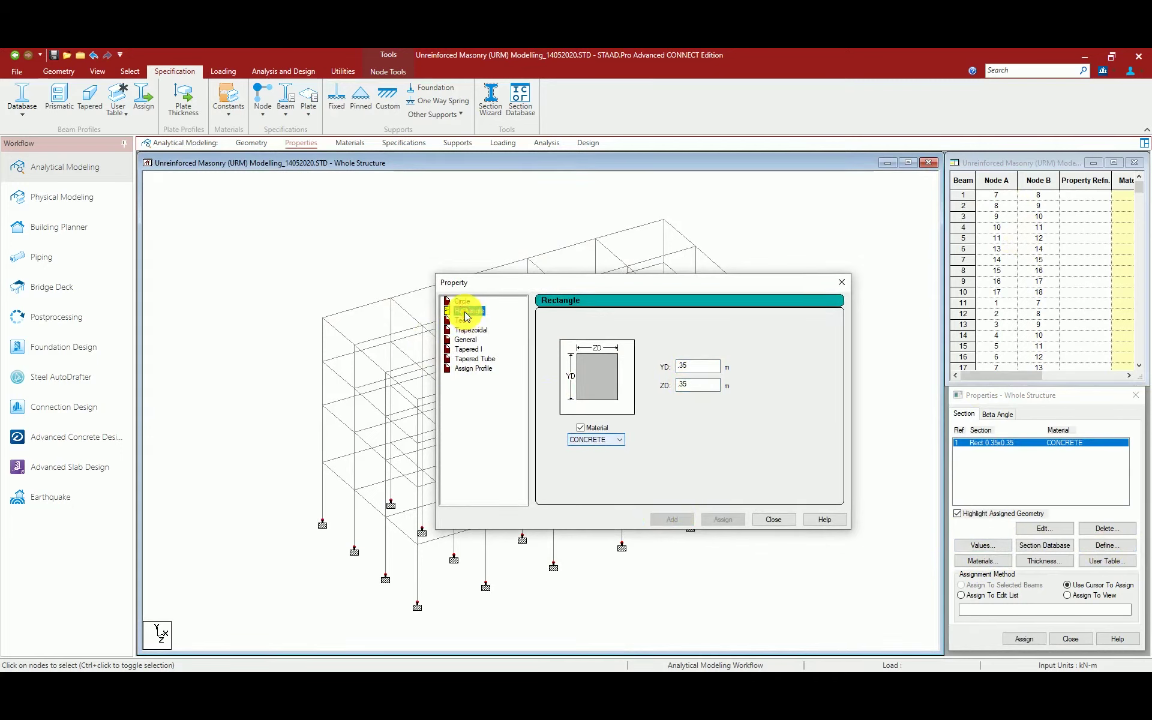
key(alt+Tab)
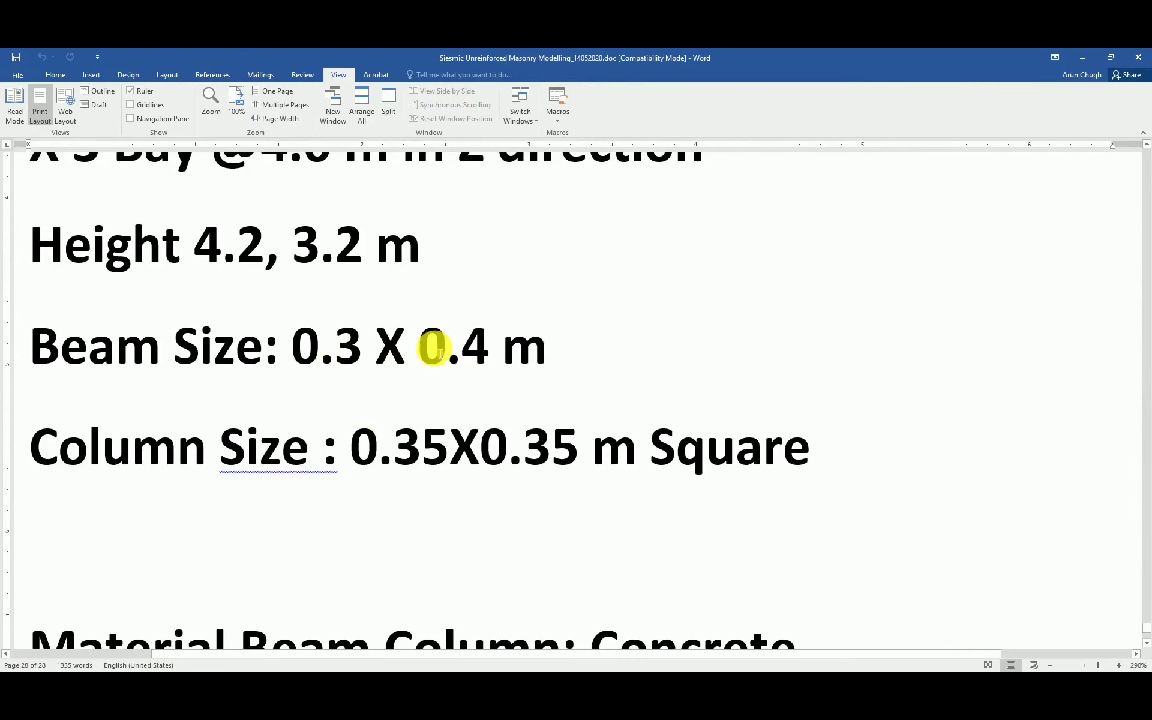
key(alt+Tab)
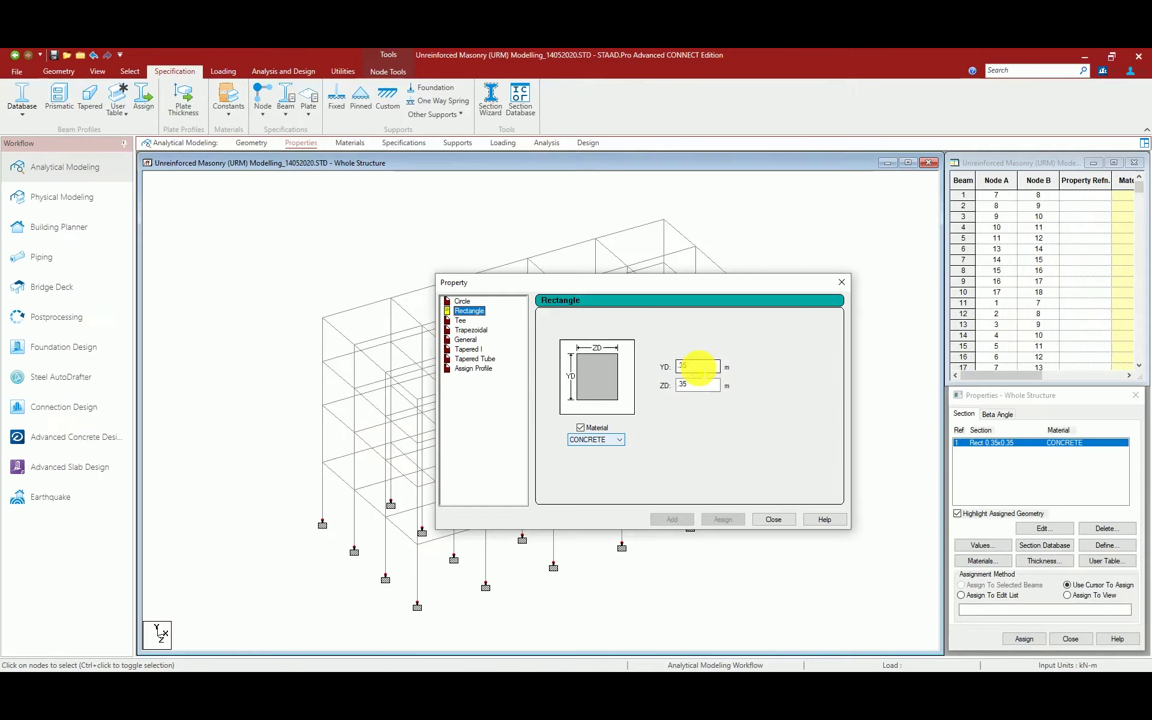
click(699, 369)
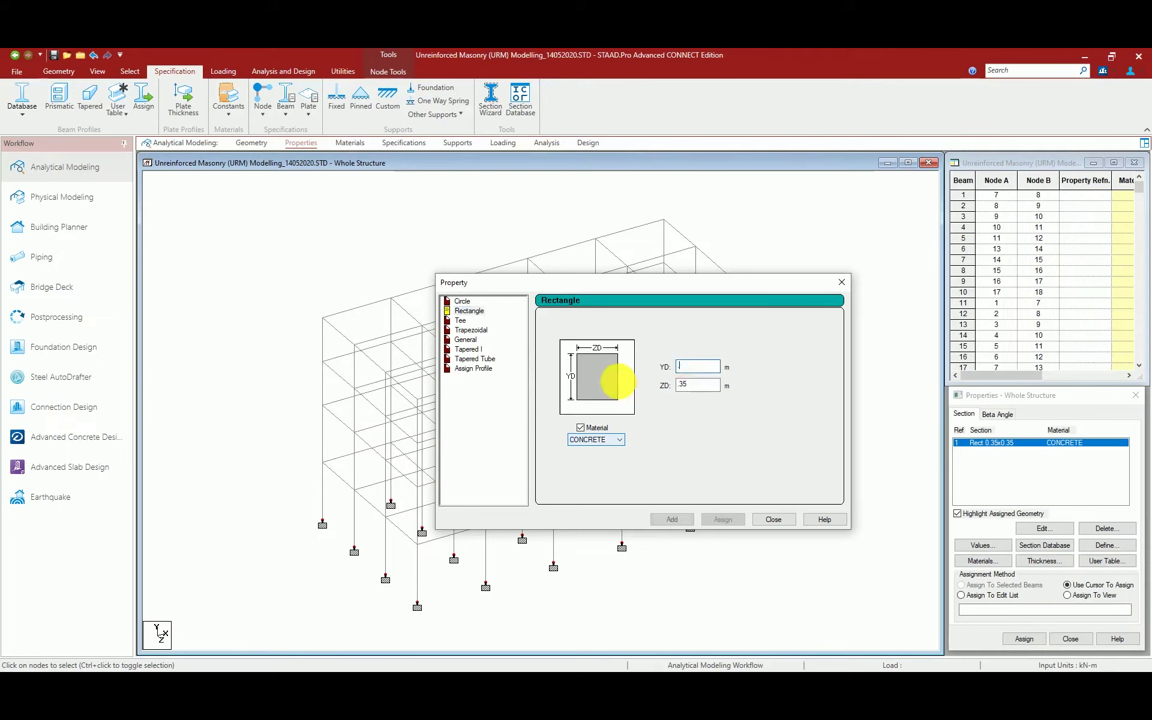
text(.4)
click(678, 388)
text(.3)
click(680, 521)
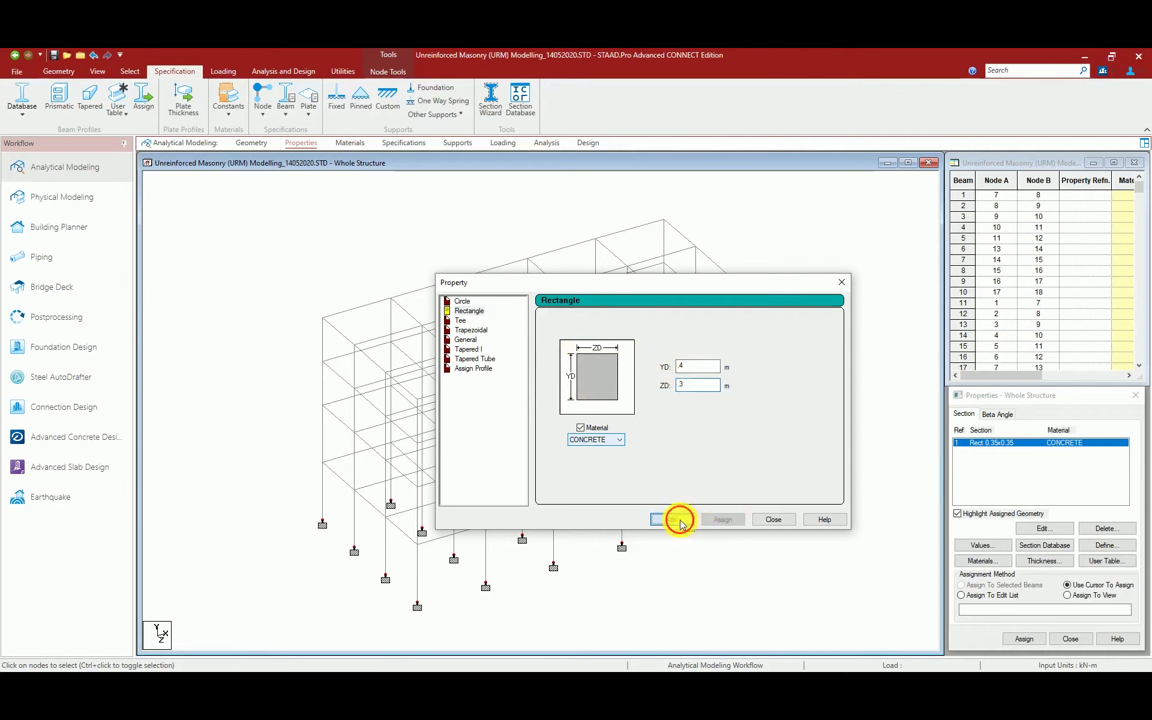
click(776, 520)
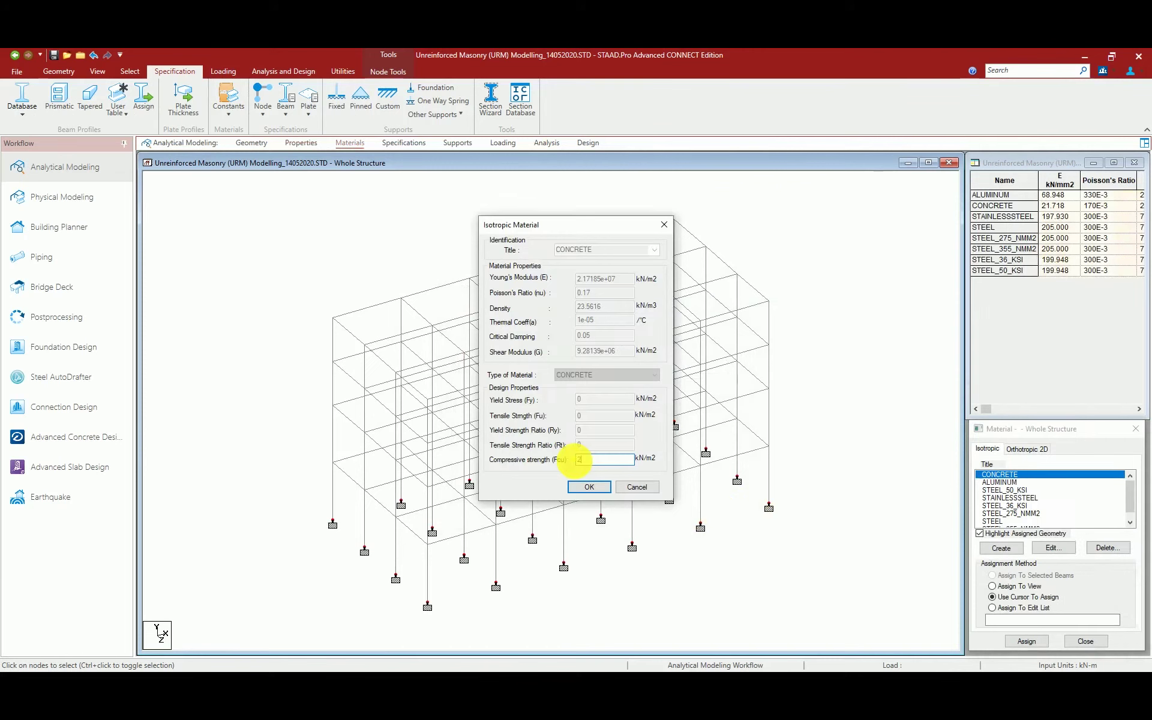
Confirm the edited compressive strength of the CONCRETE material and return to the member section properties.
click(602, 488)
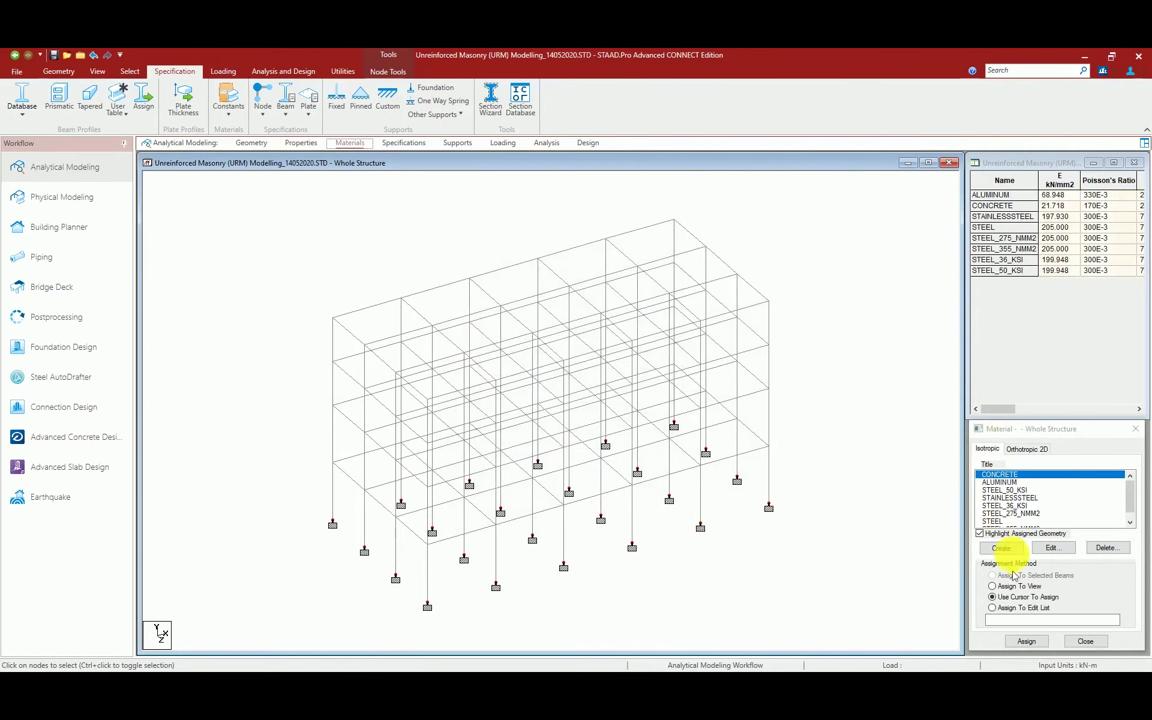
click(1029, 643)
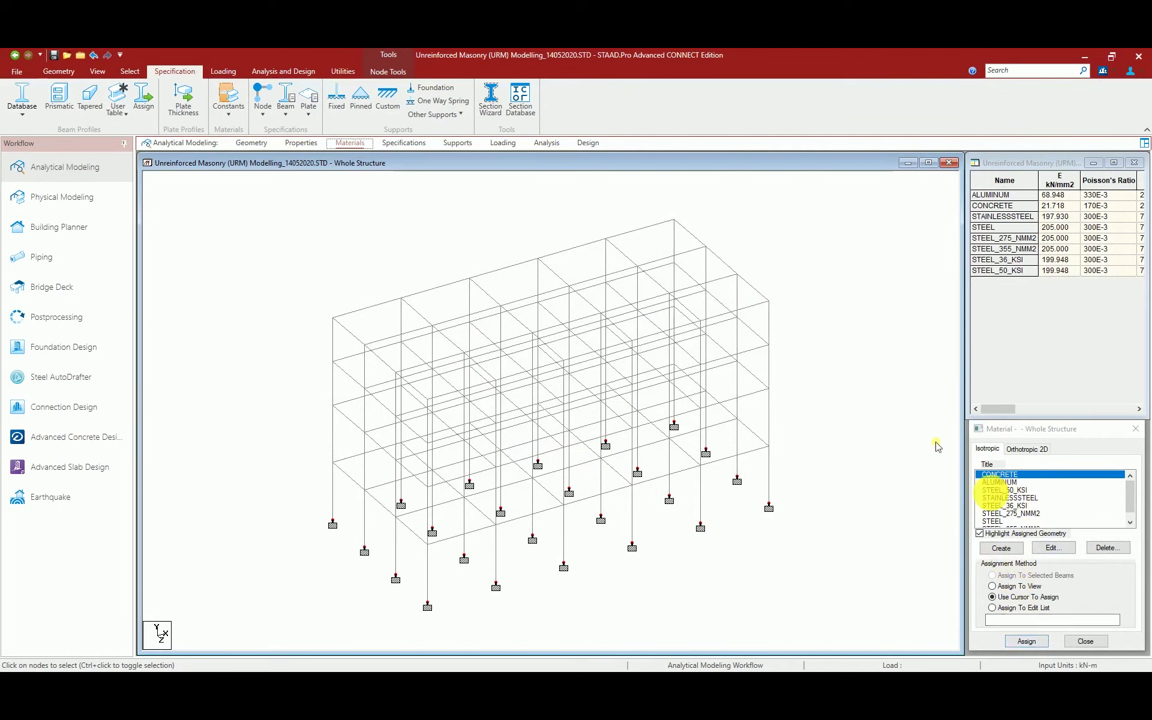
click(301, 143)
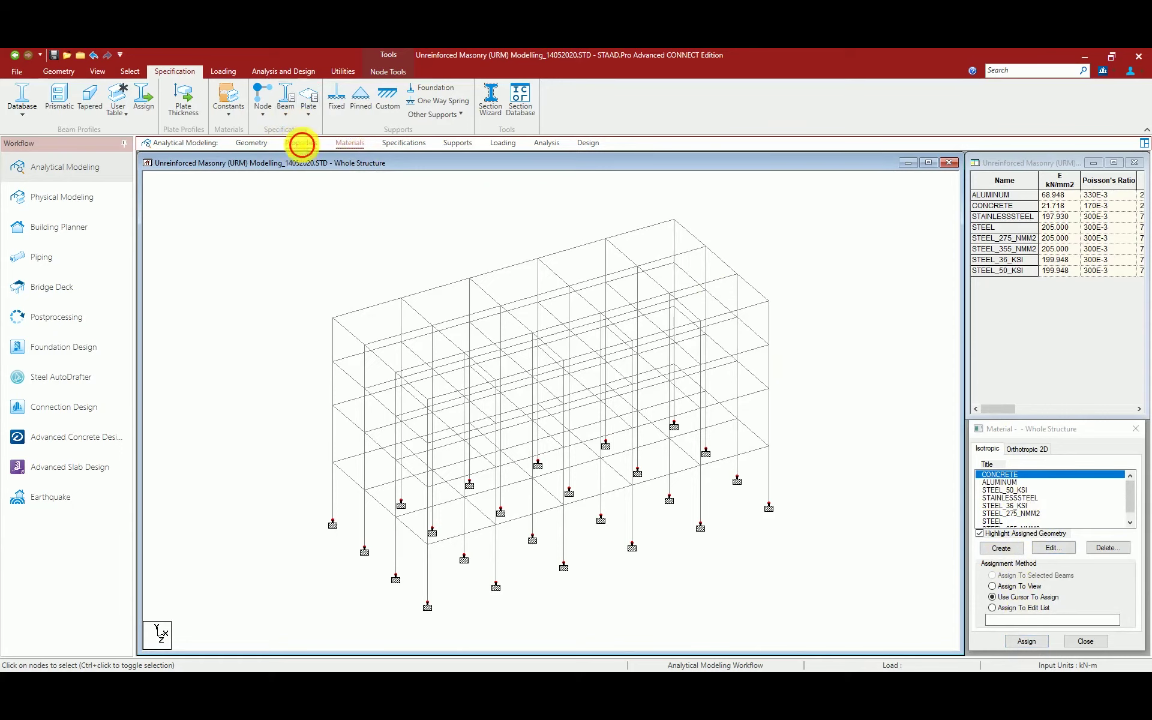
Select the Rect 0.40x0.30 section and open the materials table.
click(1042, 452)
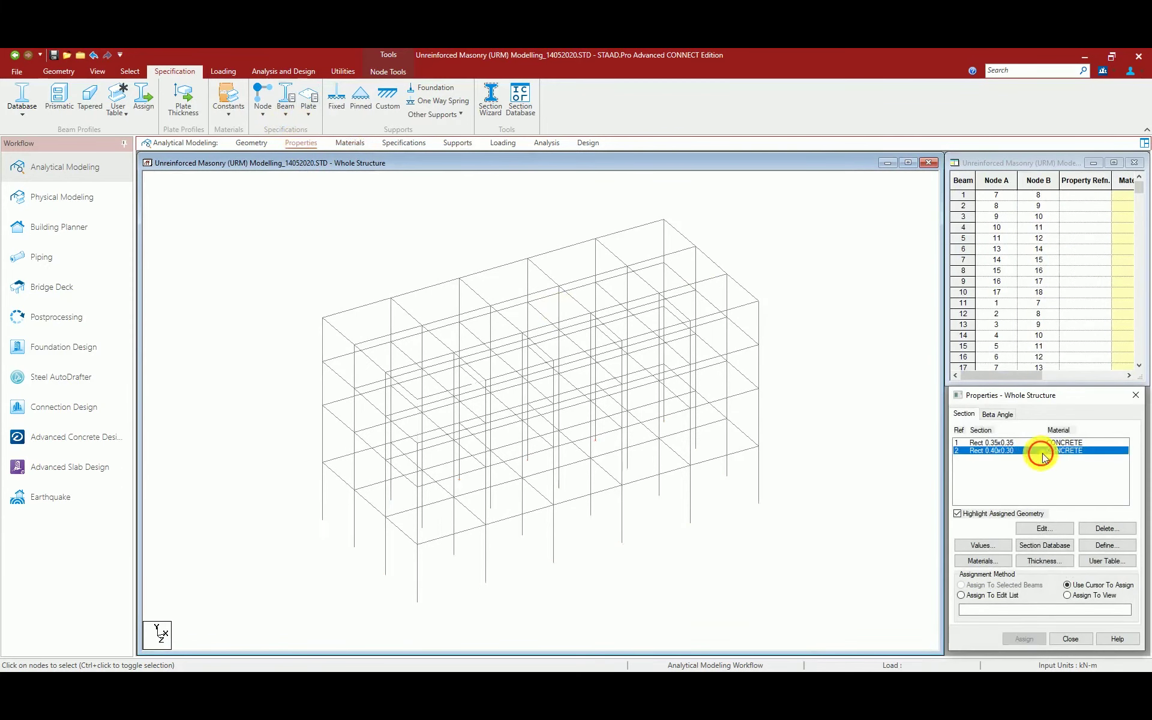
click(990, 561)
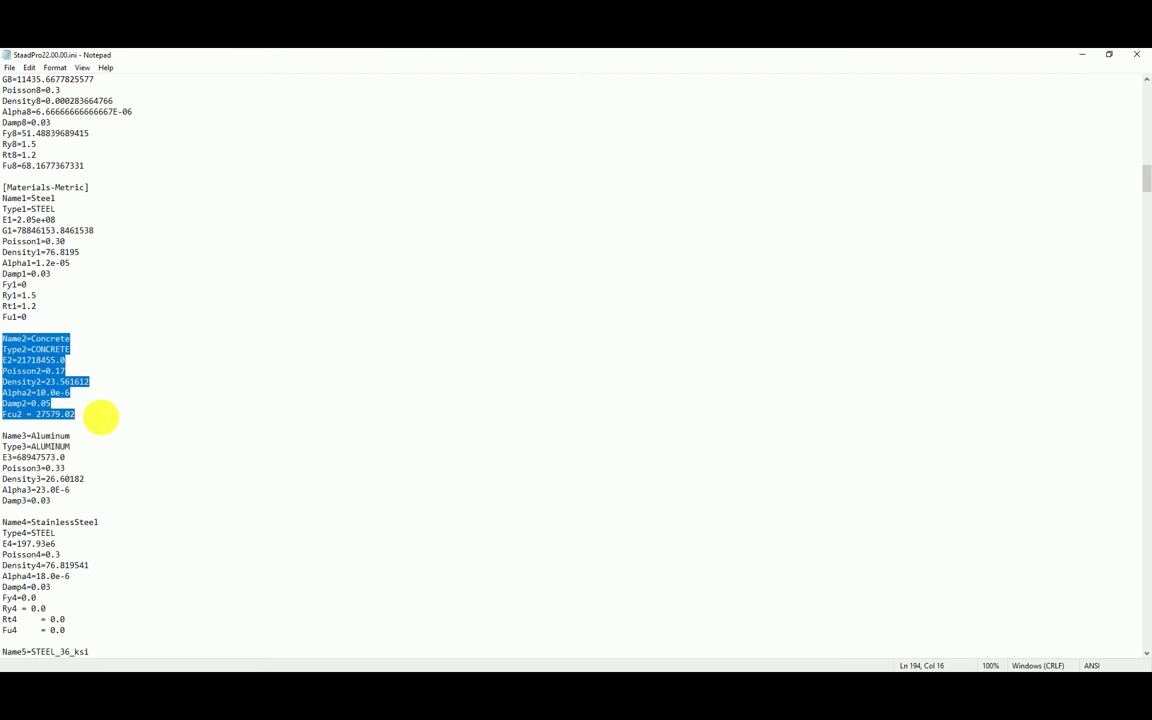
Paste a copy of the Concrete definition after the STEEL_355_Nmm2 entry of the metric materials in StaadPro22.00.00.ini.
scroll(101, 417, down, 20)
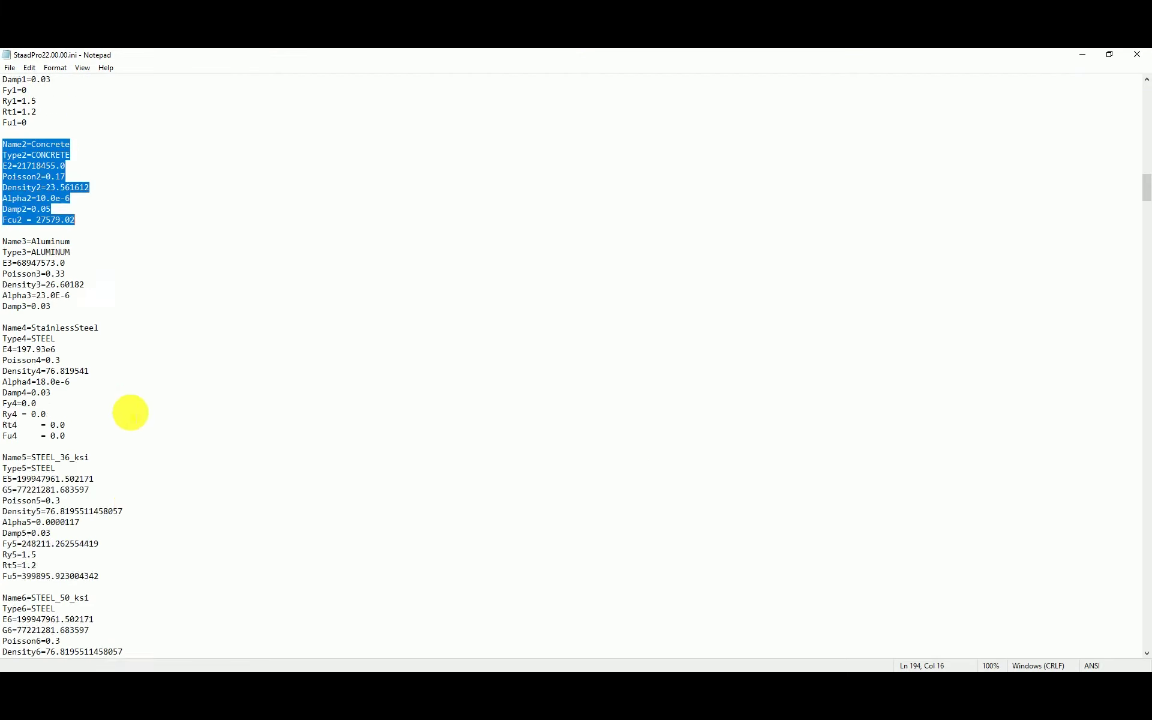
scroll(129, 423, up, 17)
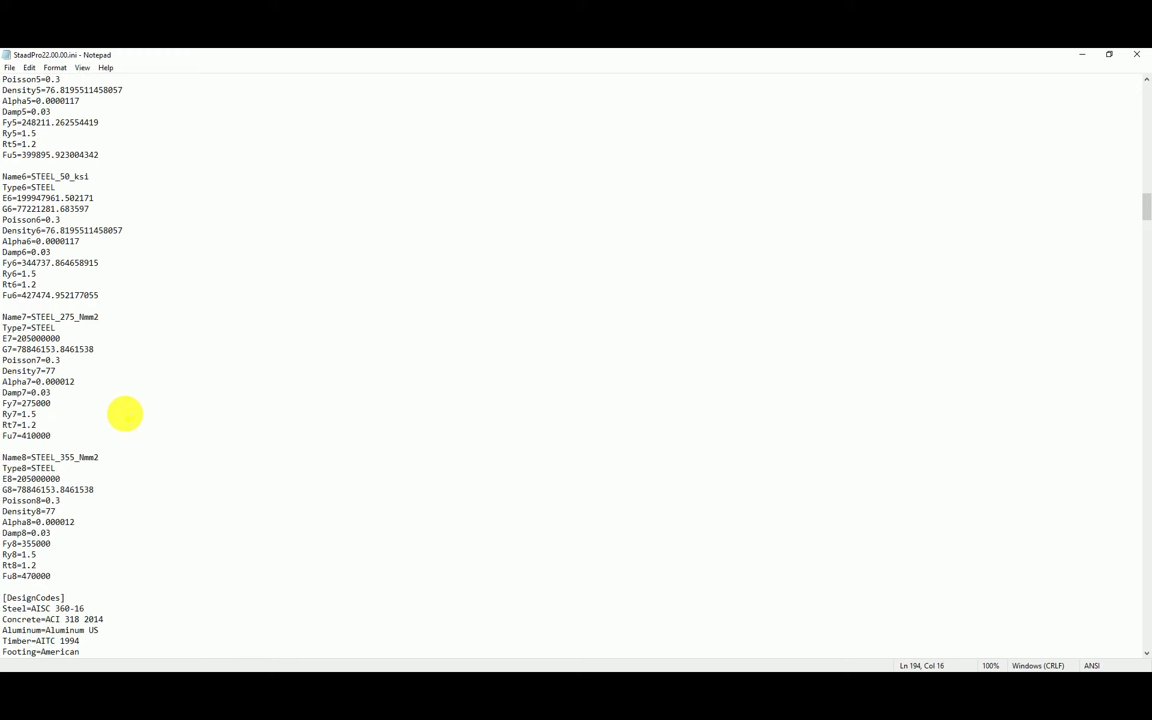
scroll(125, 414, down, 2)
click(67, 512)
key(Return)
key(Return)
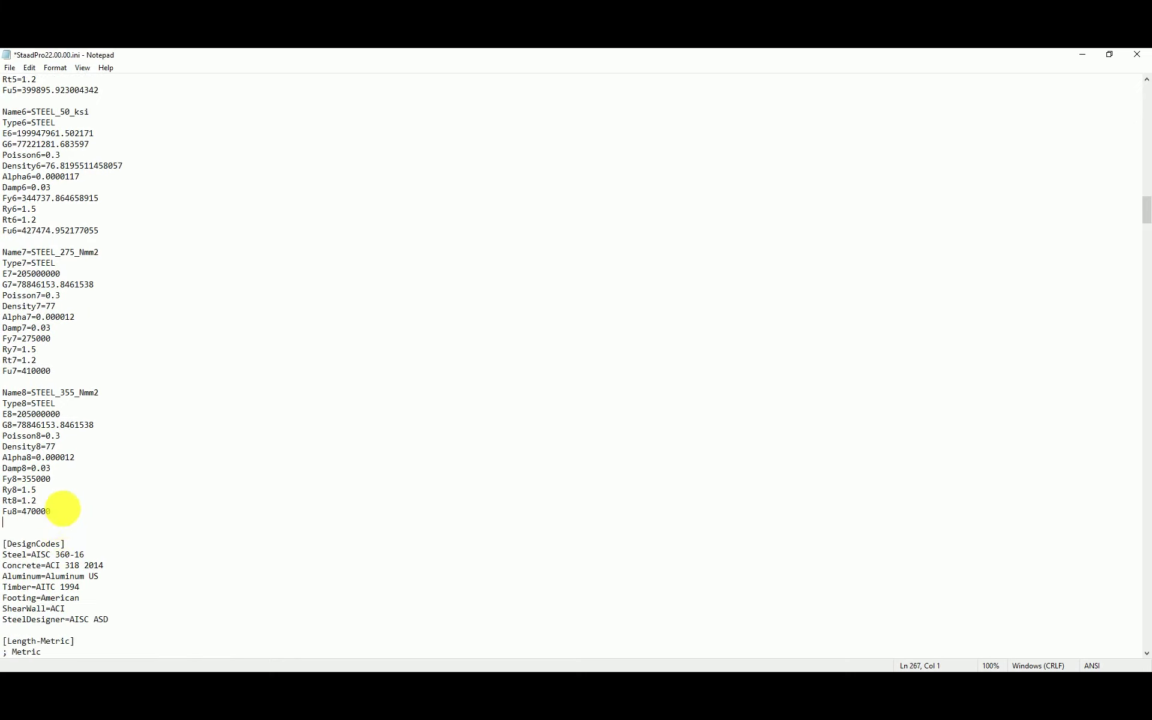
text(Name2=Concrete Type2=CONCRETE E2=21718455.0 Poisson2=0.17 Density2=23.561612 Alpha2=10.0e-6 Damp2=0.05 Fcu2 = 27579.02)
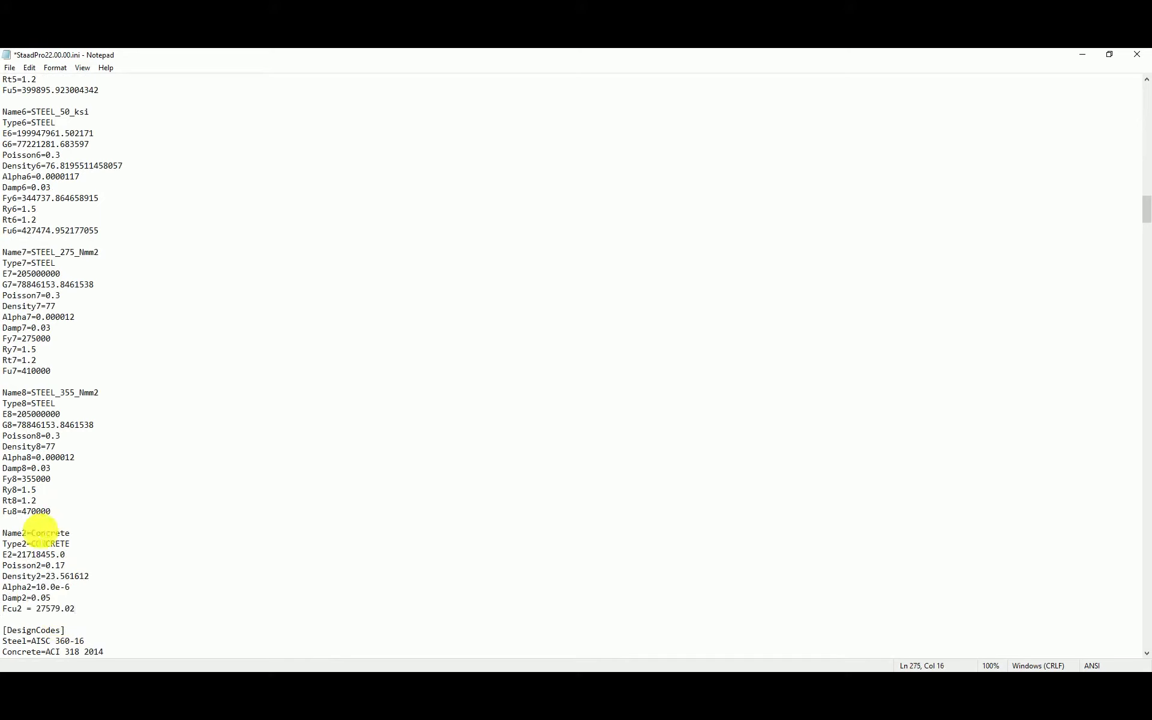
In the copied definition, enter Name9=Concrete M25, E2=25000000.0, Density2=24.0000 and Fcu2 = 25000.02.
text(9)
click(78, 532)
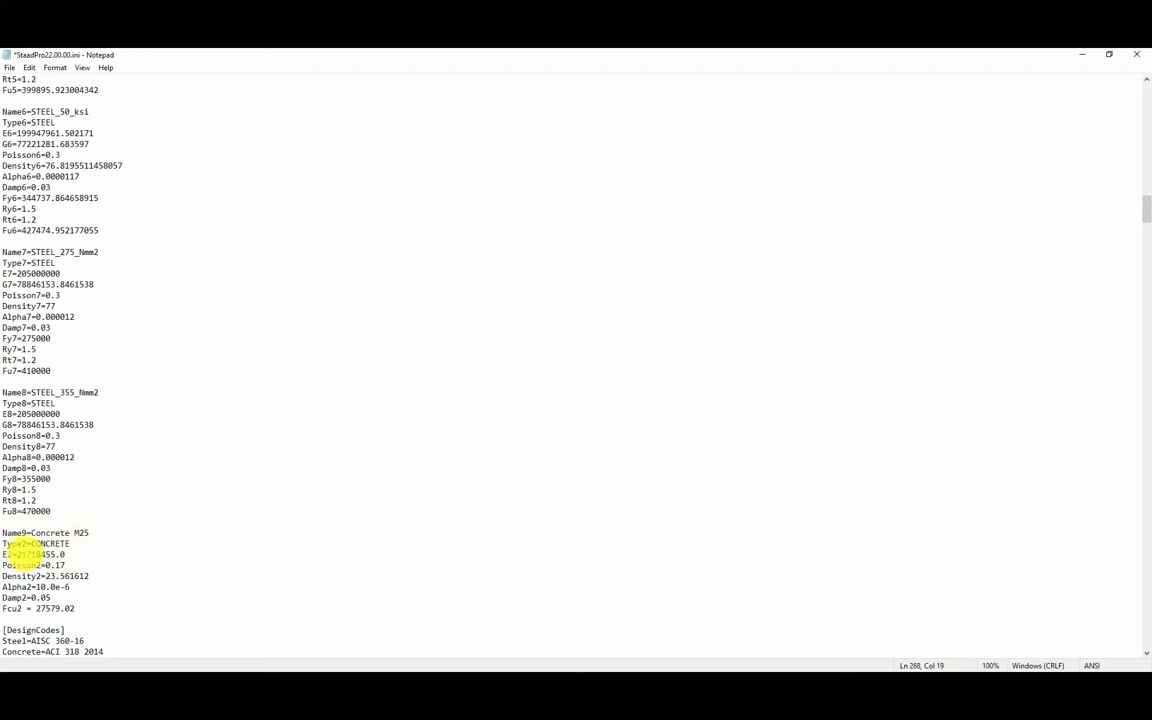
drag(22, 554, 53, 554)
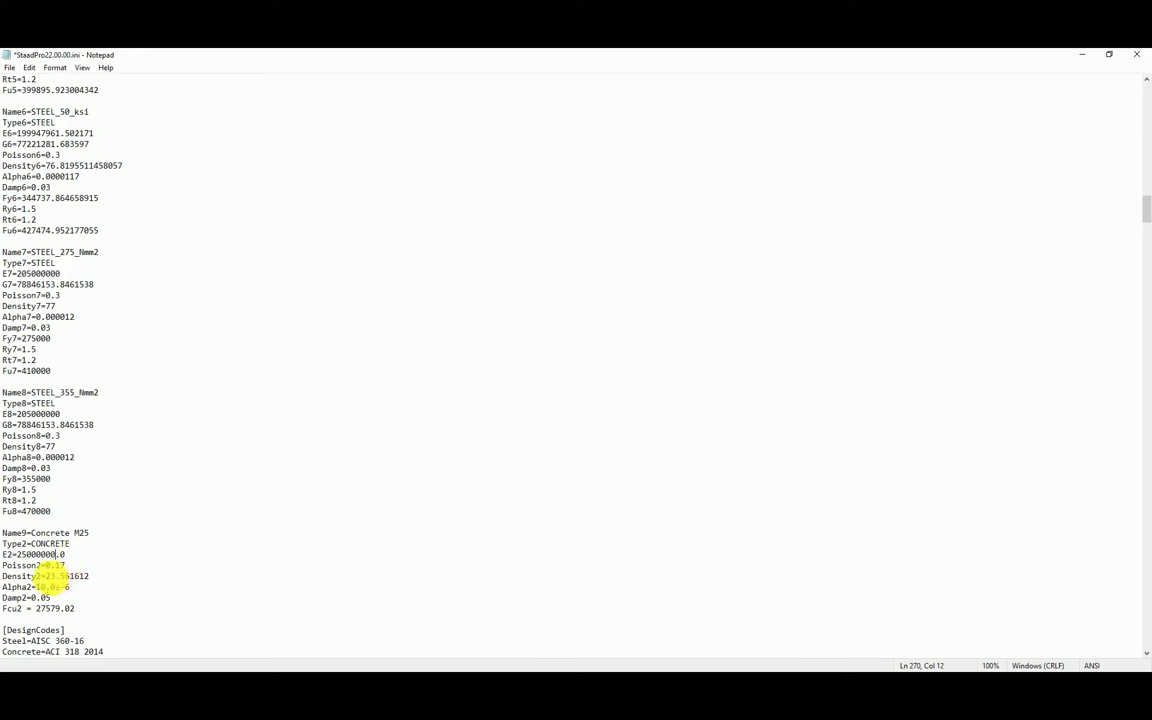
drag(52, 577, 131, 577)
text(24.0000)
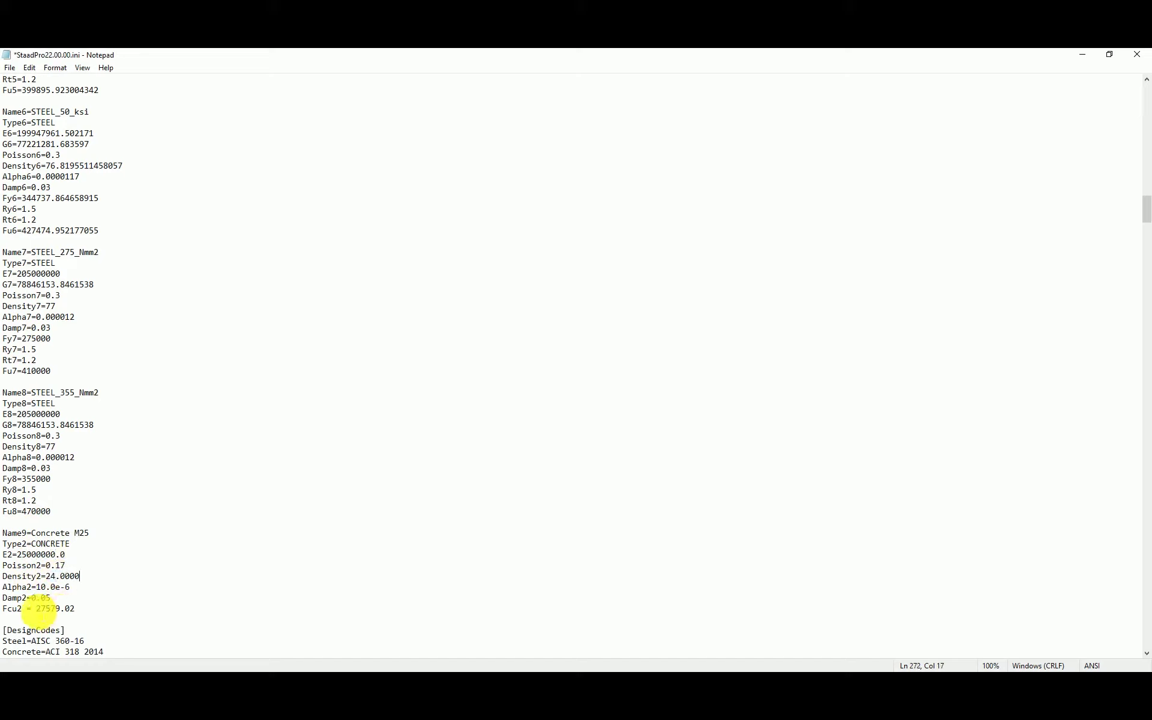
drag(41, 608, 55, 608)
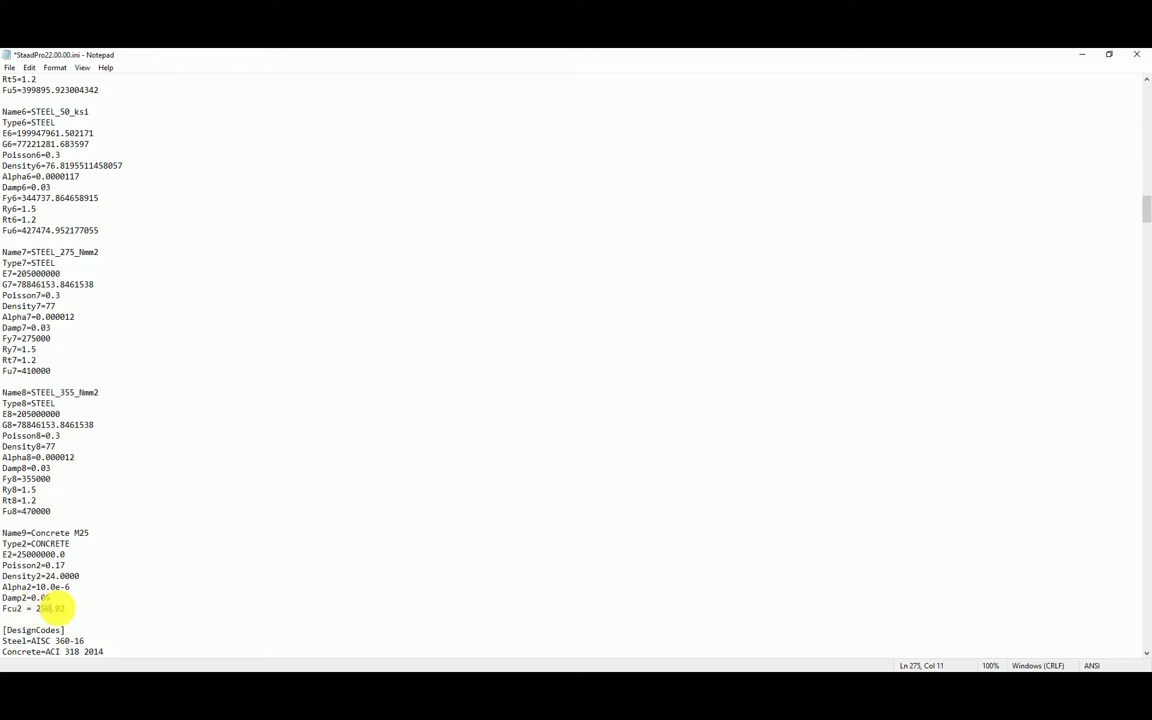
text(00)
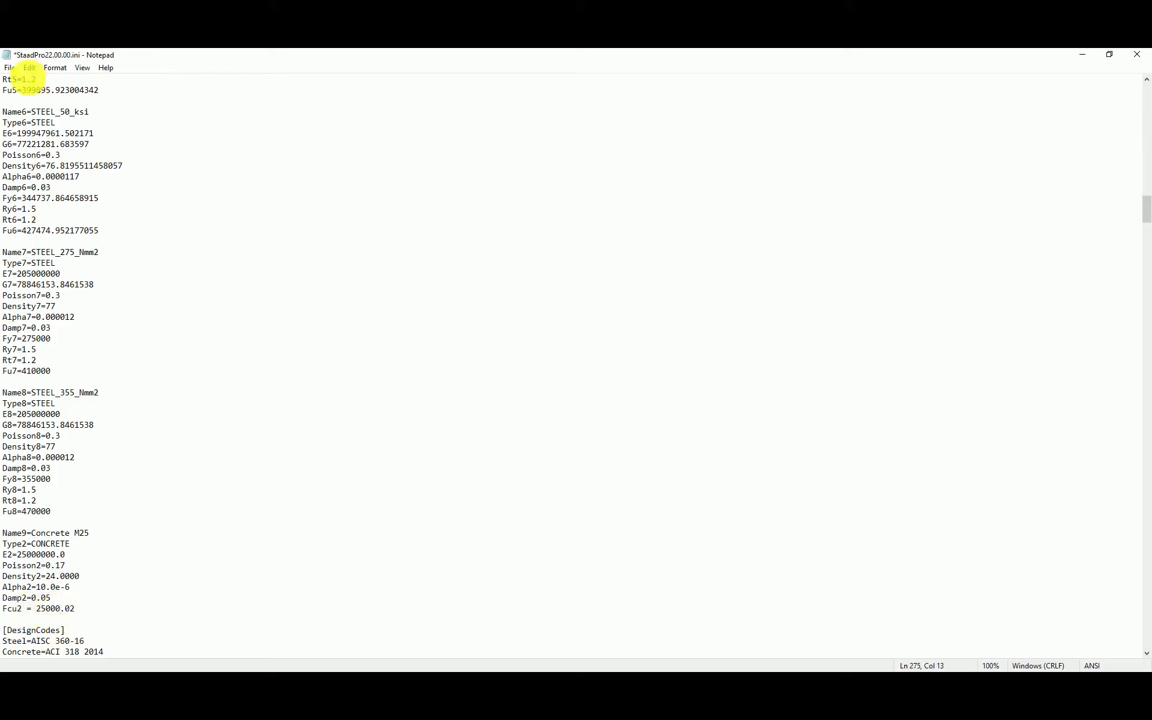
Save the edited StaadPro22.00.00.ini file and close it.
click(9, 68)
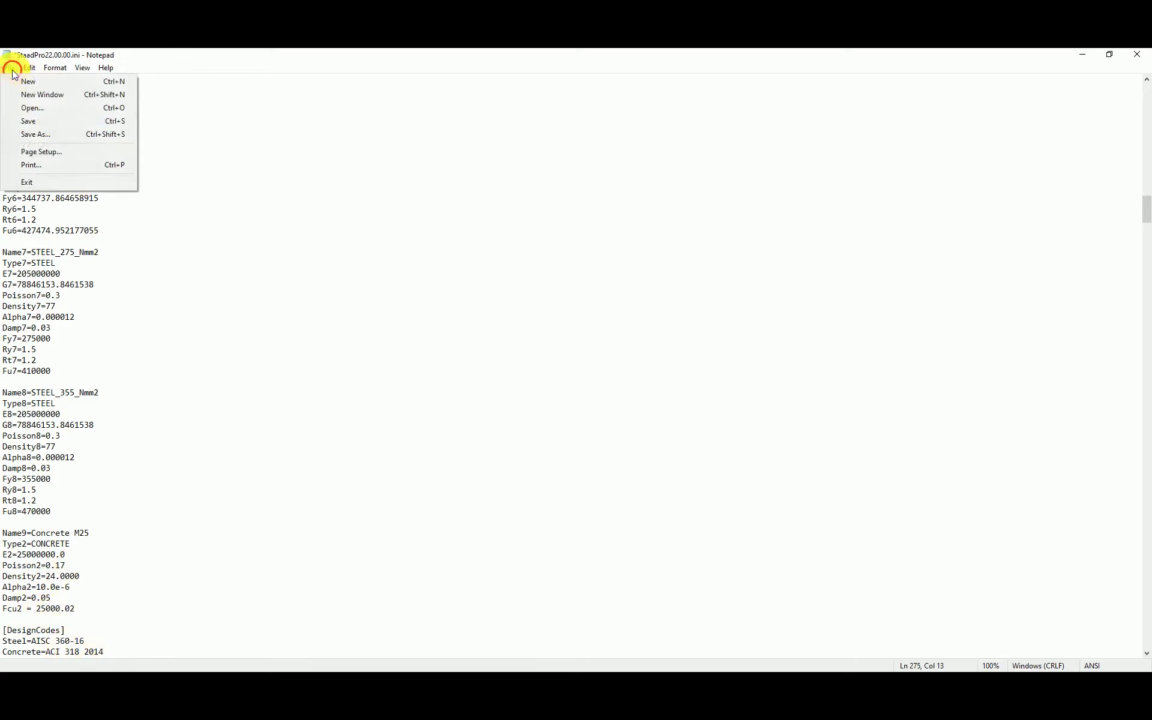
click(34, 123)
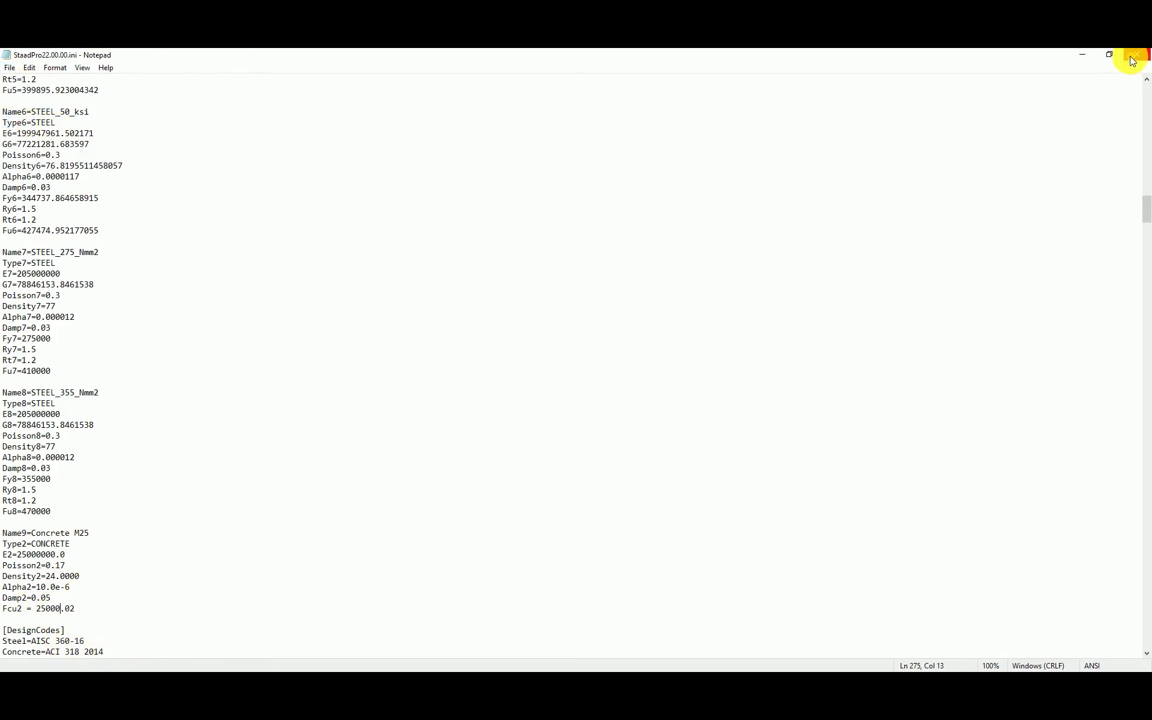
click(1132, 61)
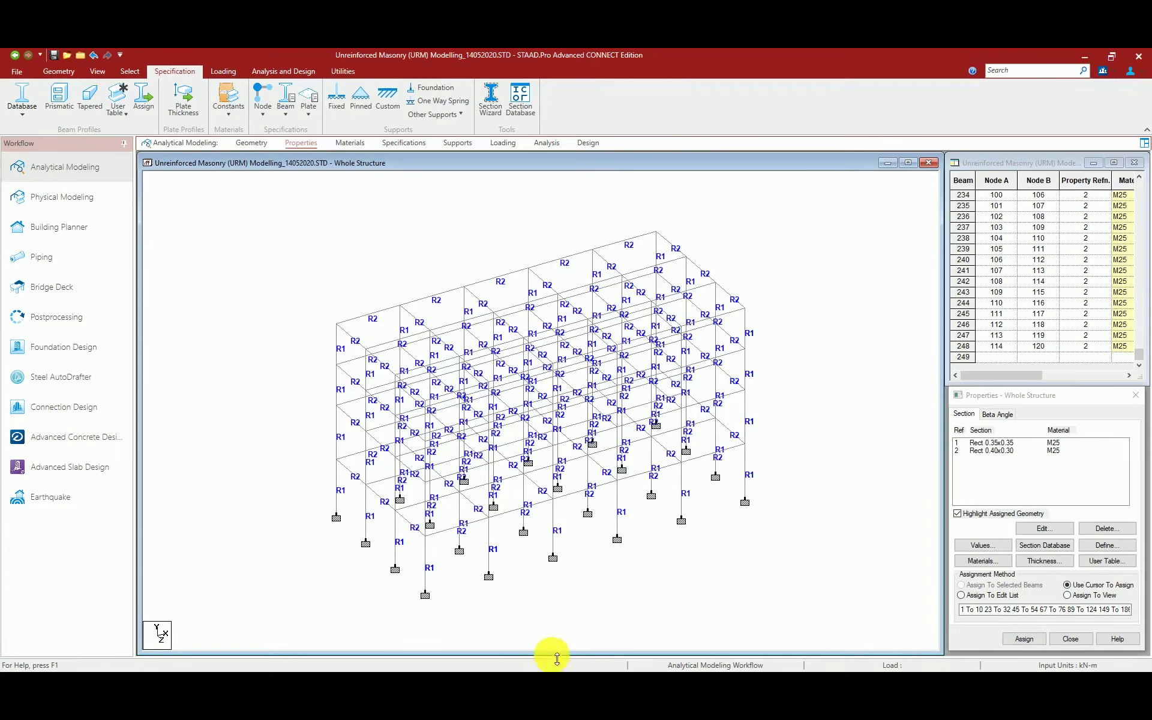
Reopen StaadPro22.00.00.ini from the Default folder and find the M25 entry among the metric materials.
click(342, 671)
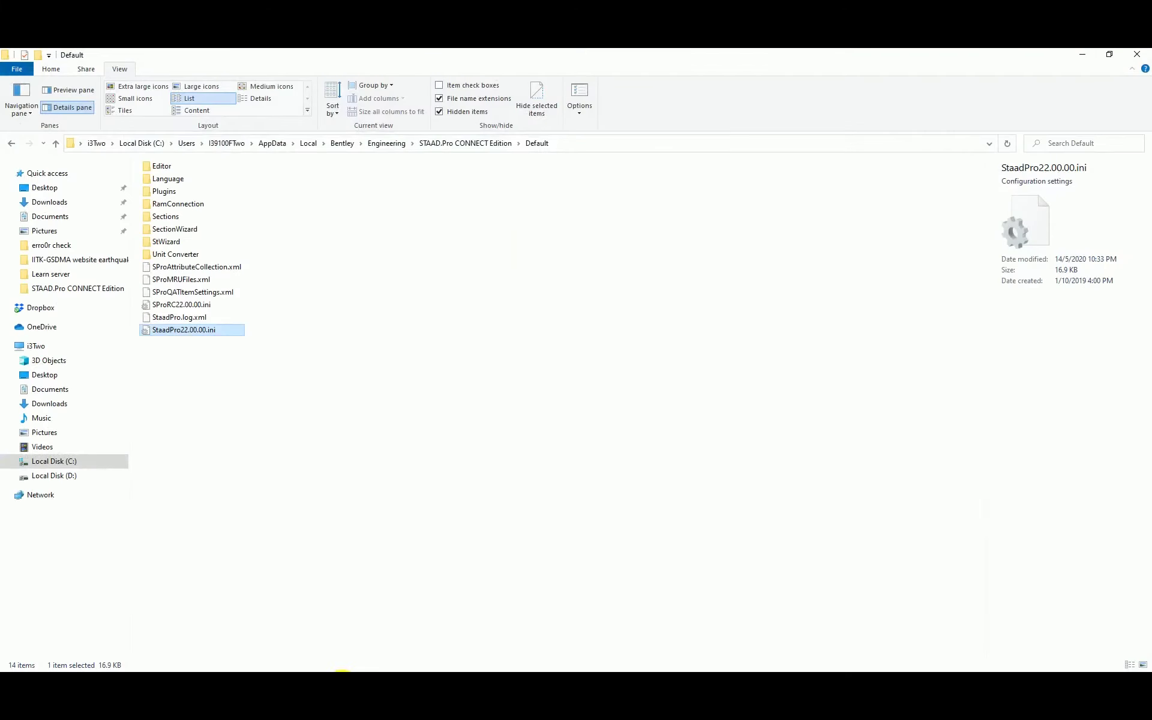
double_click(200, 333)
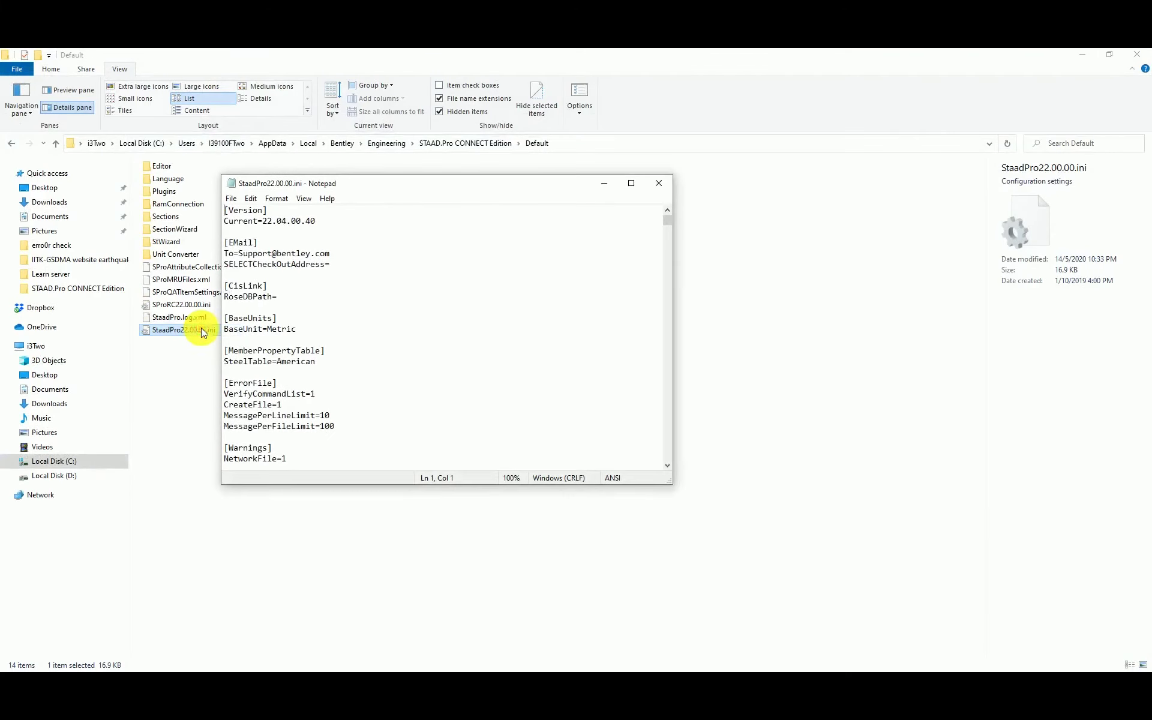
scroll(515, 265, down, 10)
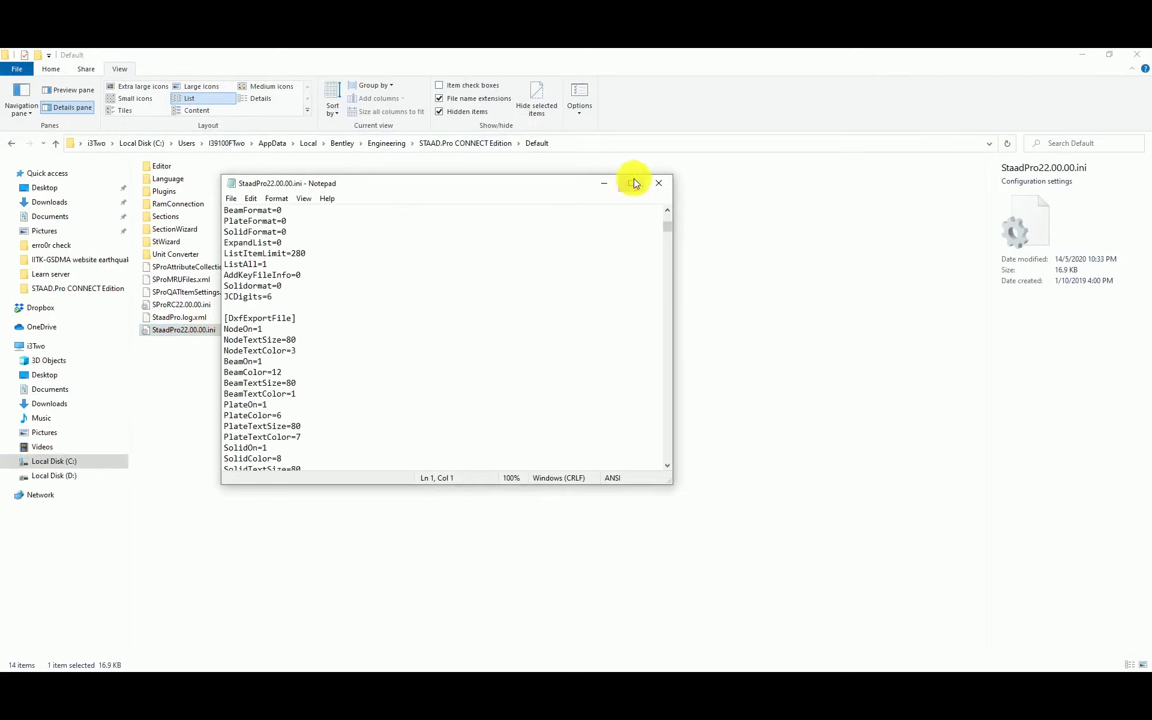
click(628, 181)
scroll(311, 376, down, 15)
scroll(128, 397, down, 20)
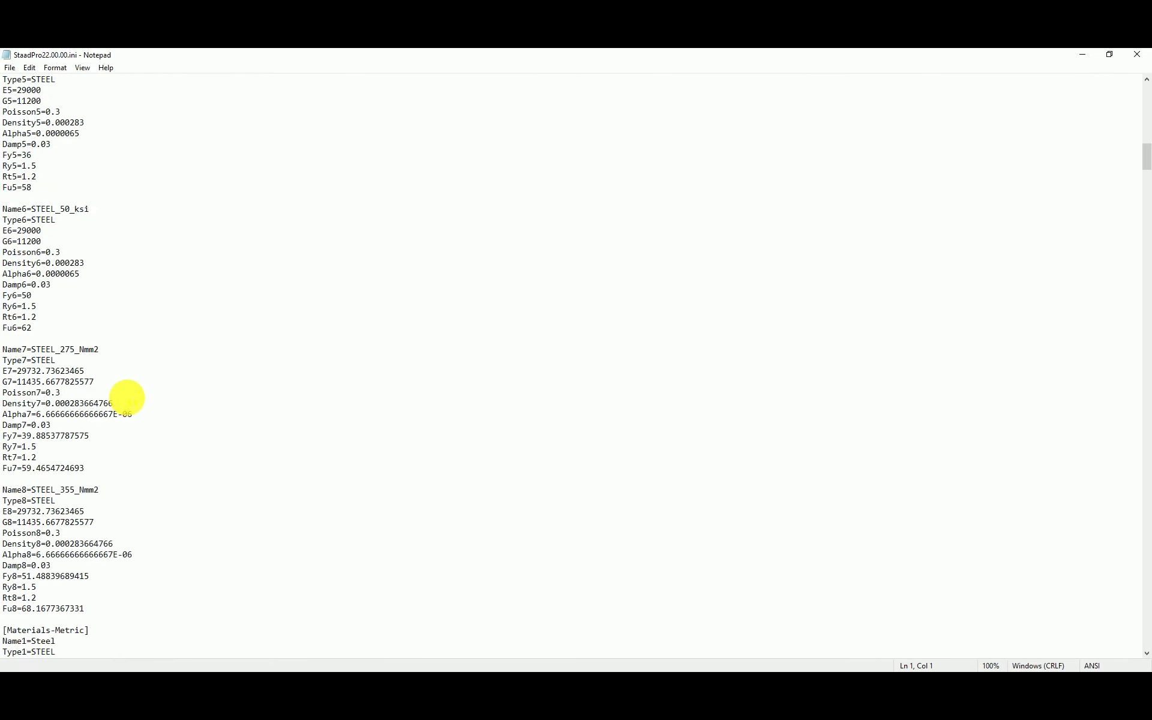
scroll(120, 396, down, 3)
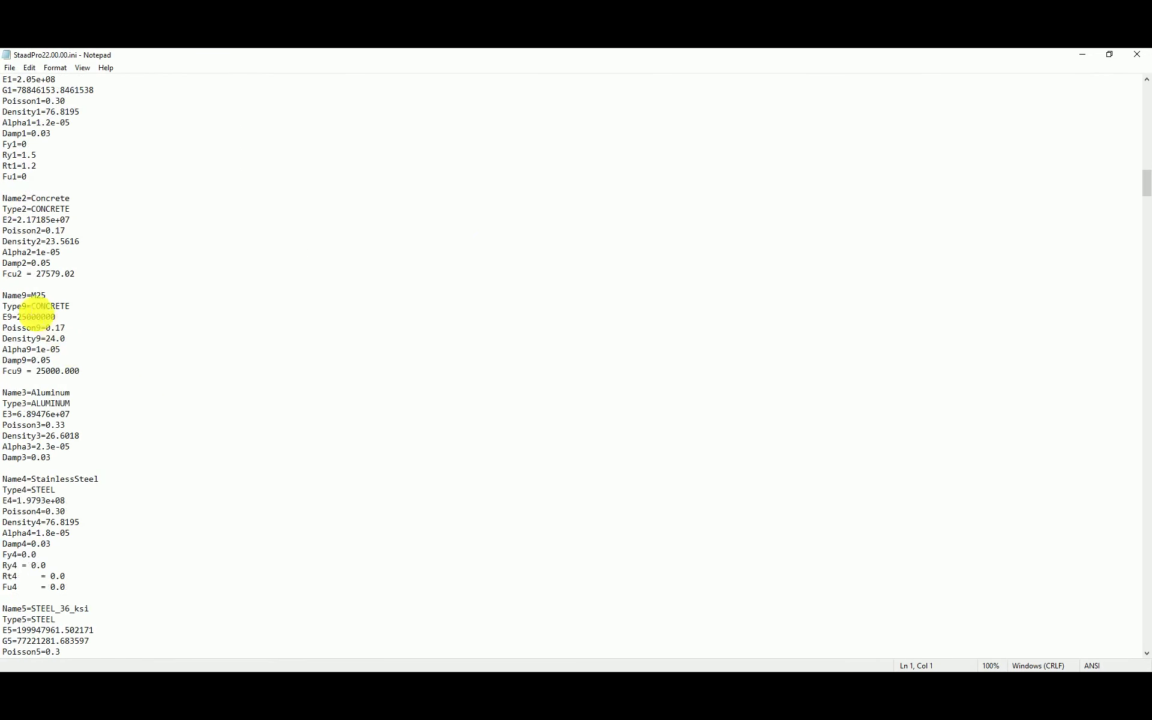
Examine the M25 definition's numbering and compressive strength, close the file and return to STAAD.Pro.
drag(3, 295, 88, 380)
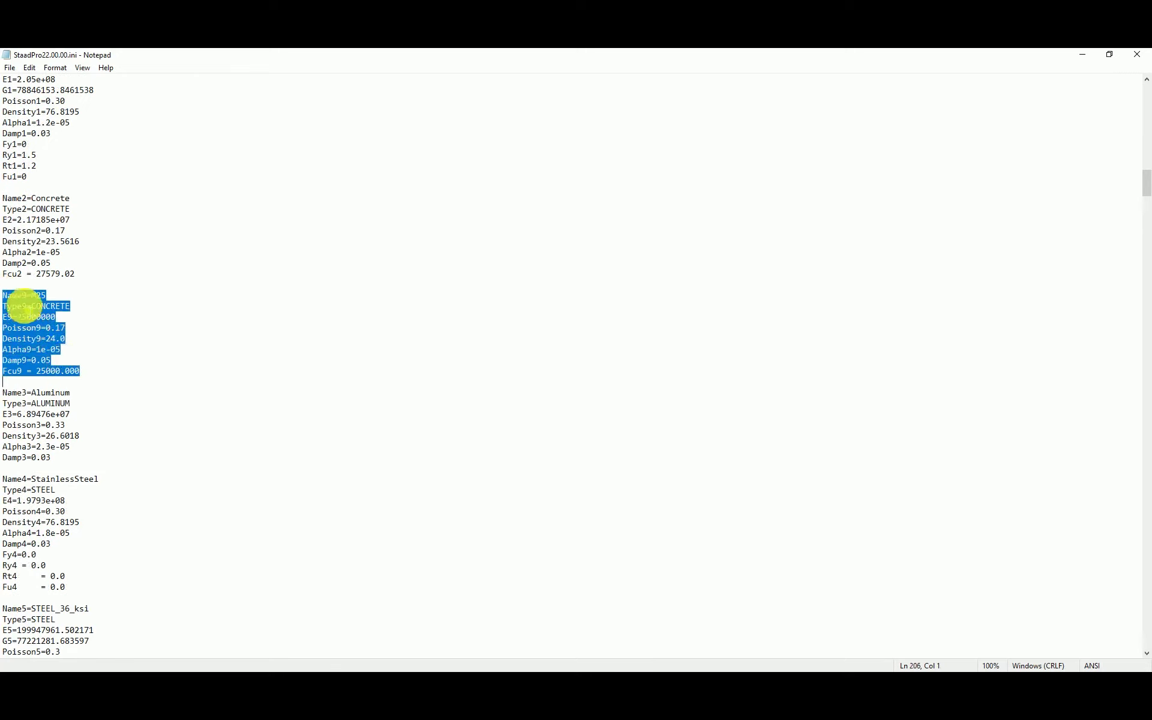
drag(27, 306, 21, 305)
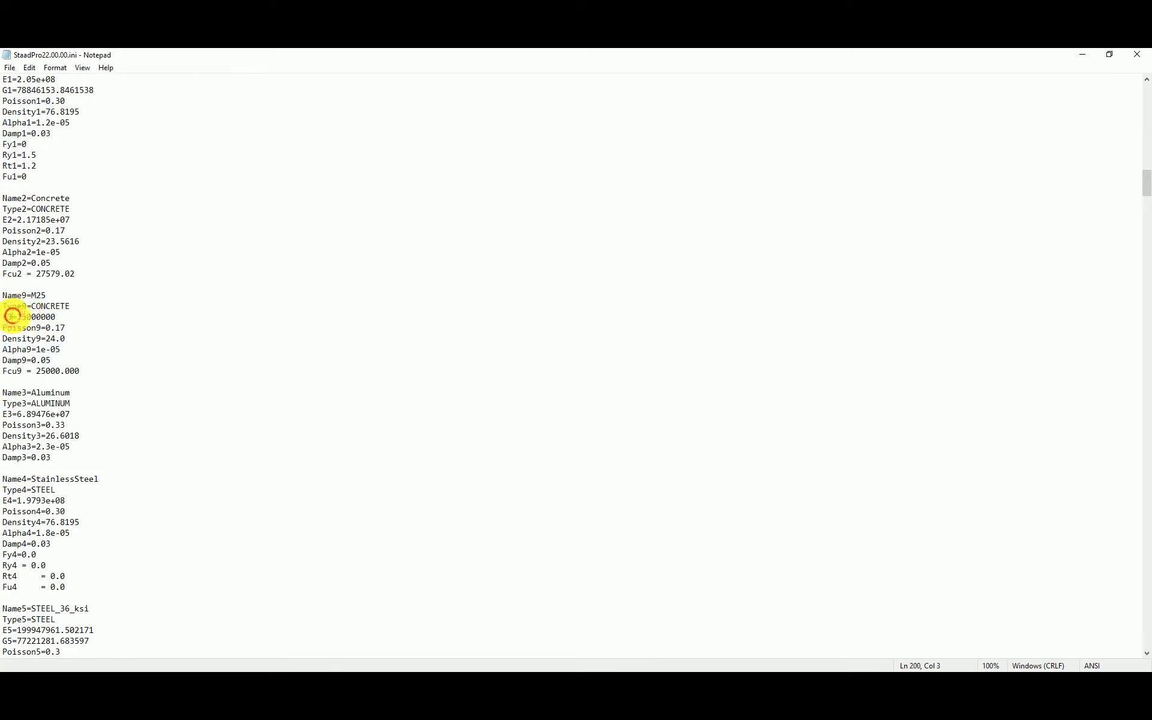
drag(31, 371, 70, 371)
click(1138, 54)
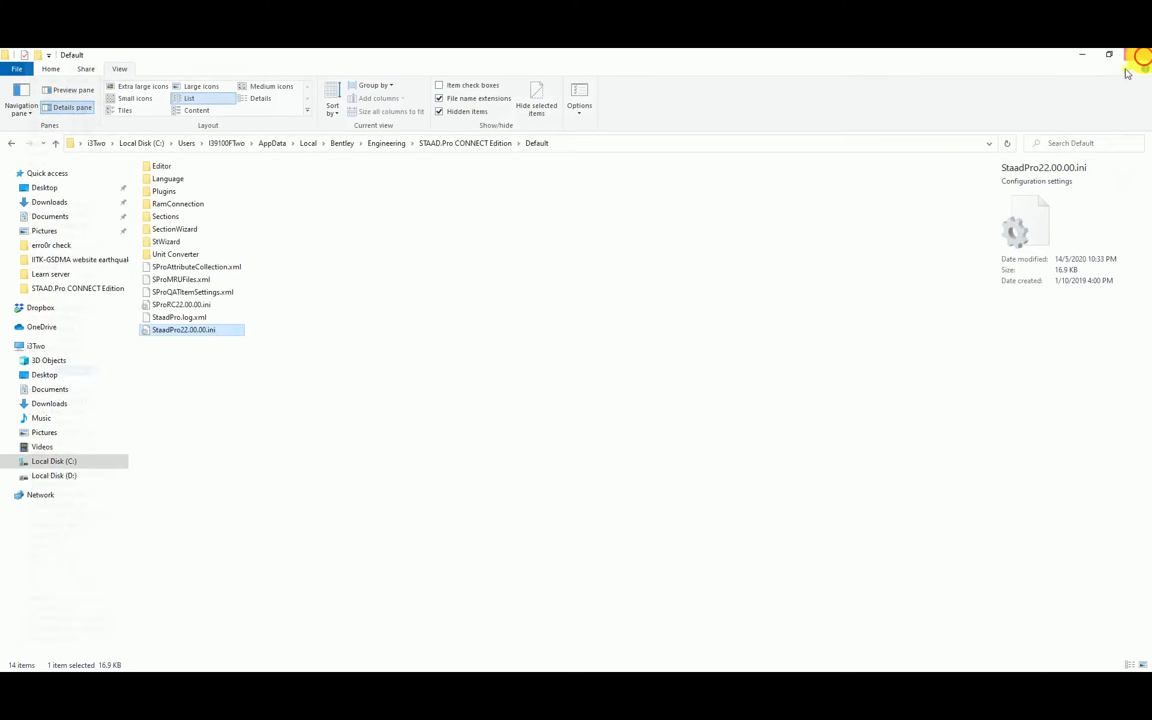
click(1080, 55)
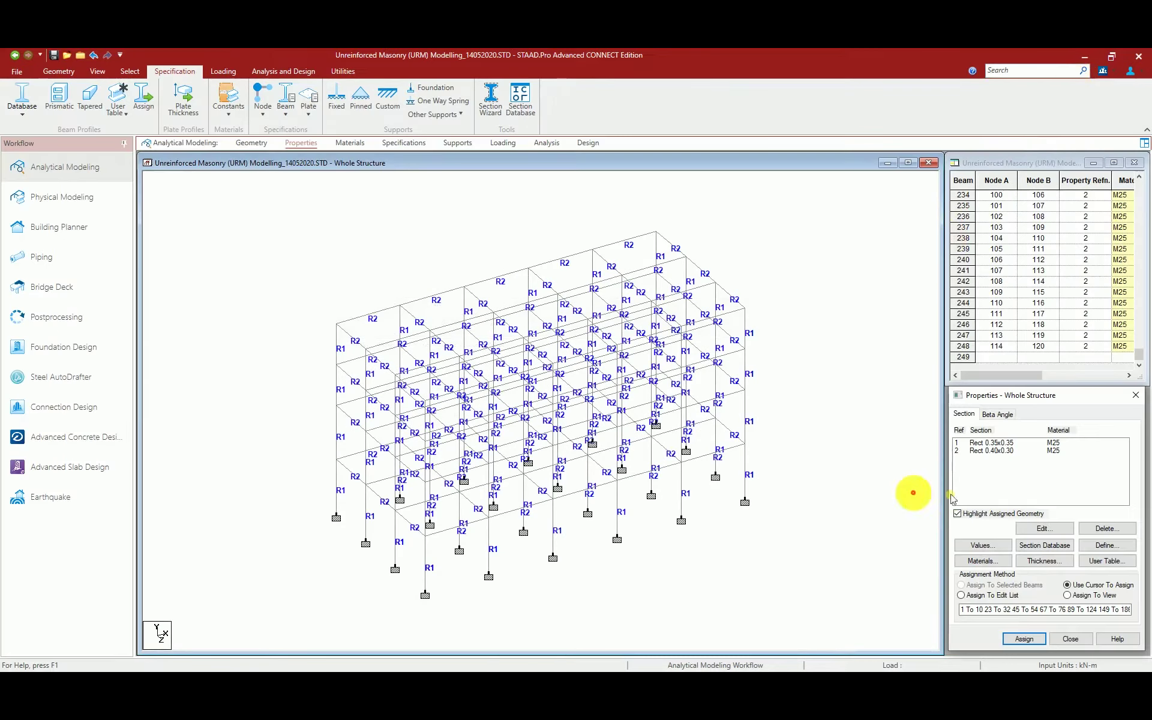
Examine the M25 row's properties in the materials table and close the table.
click(984, 562)
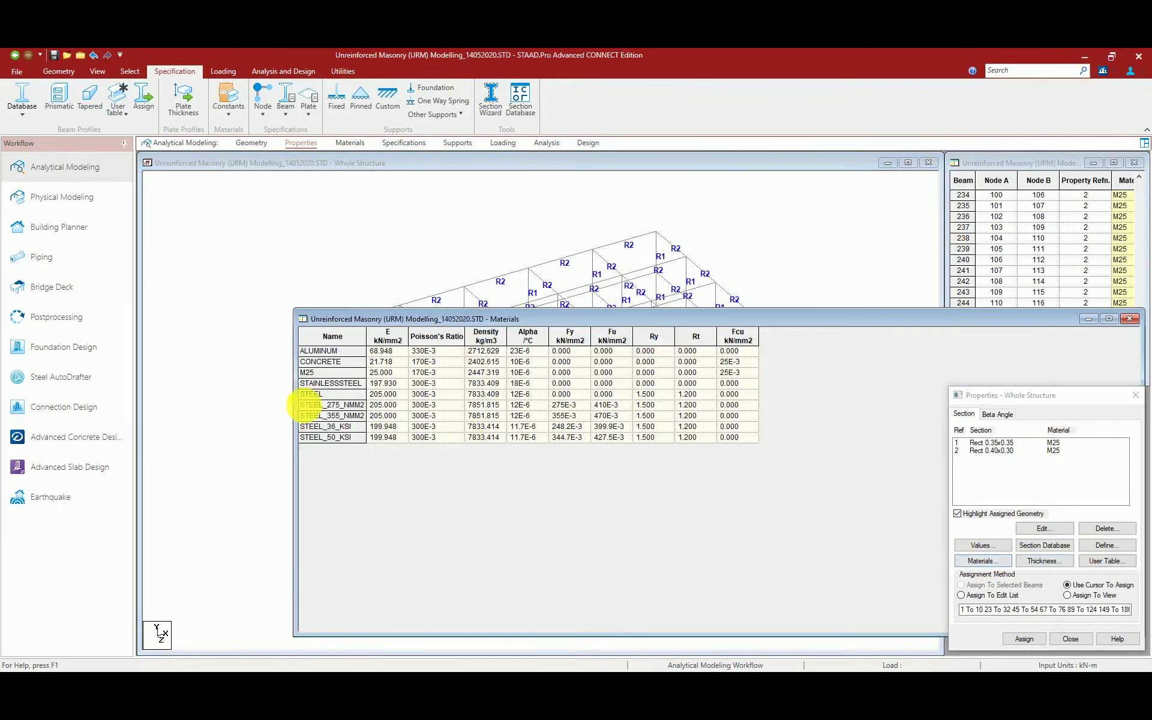
click(316, 372)
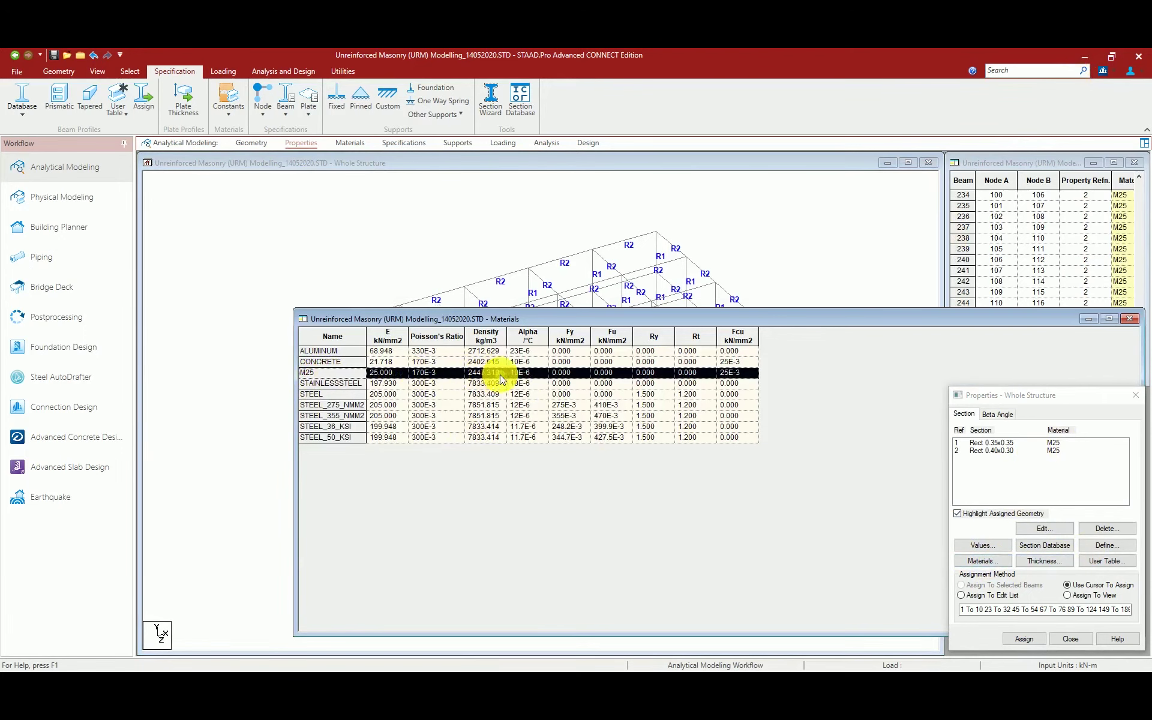
click(1131, 319)
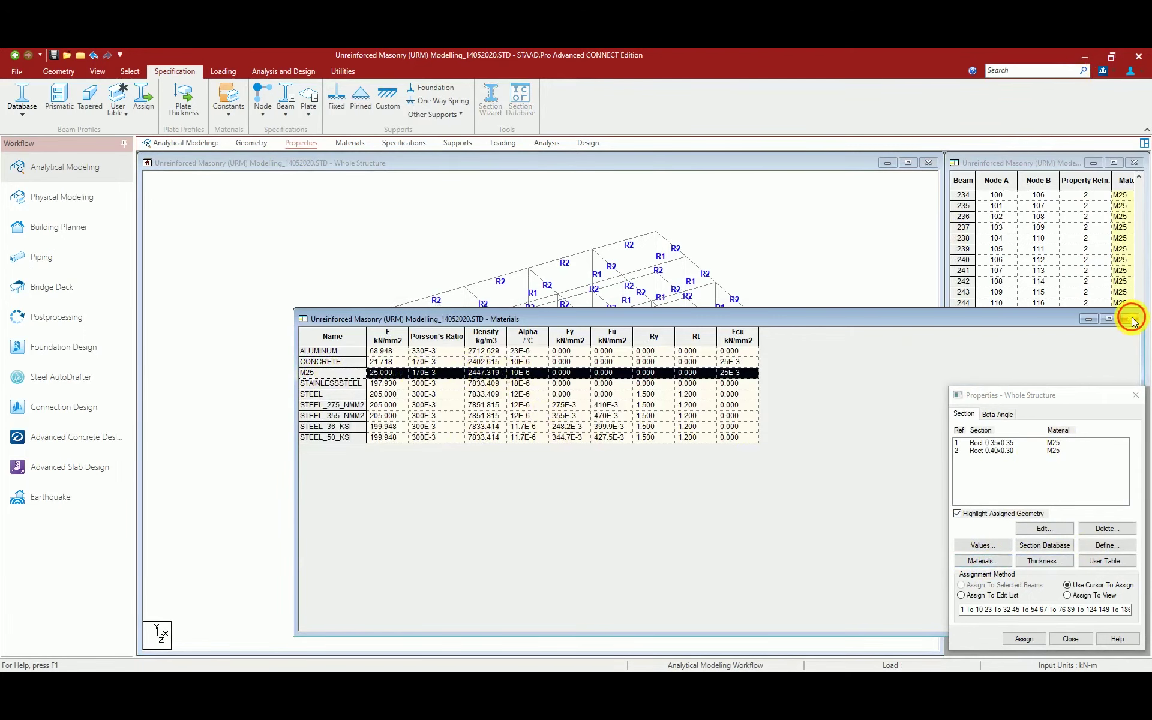
Check the M25 concrete values in a new isotropic material definition and cancel it.
click(343, 143)
click(994, 548)
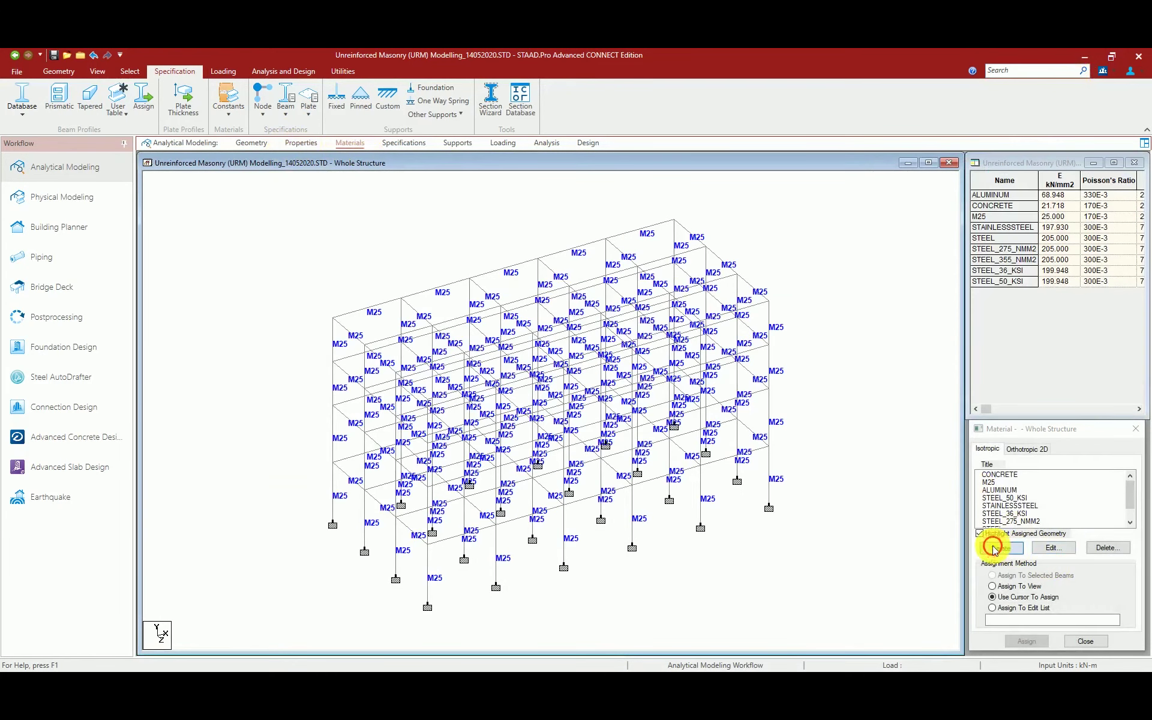
click(642, 374)
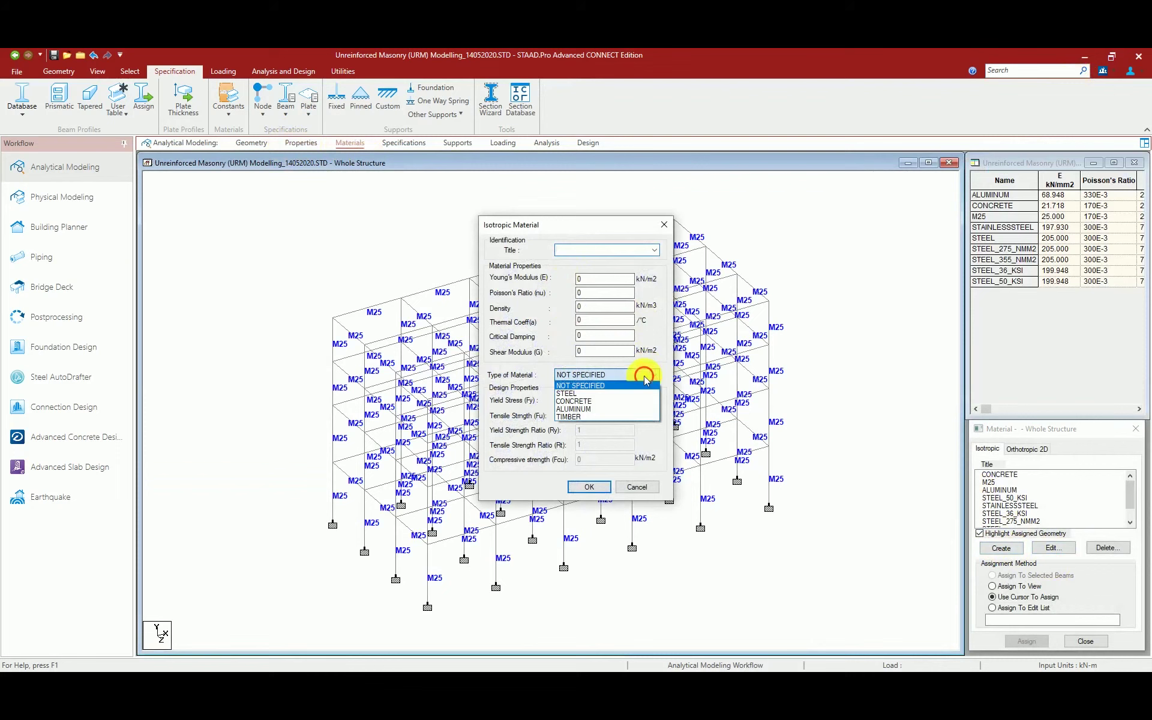
click(624, 400)
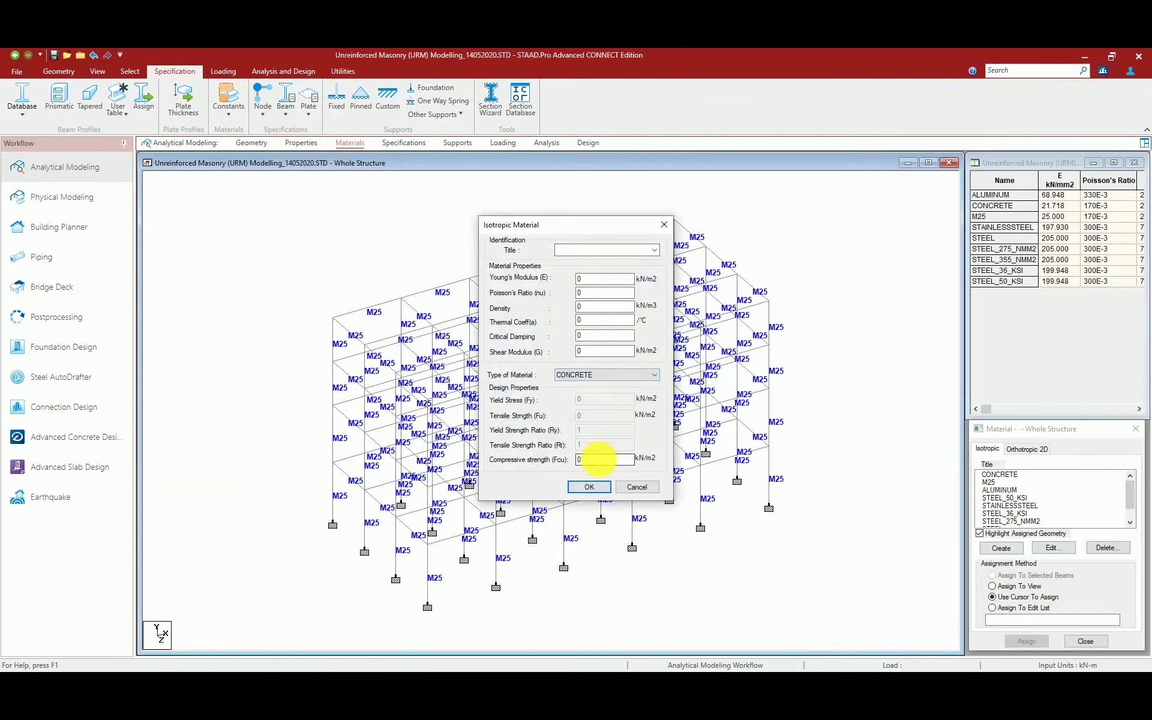
click(653, 250)
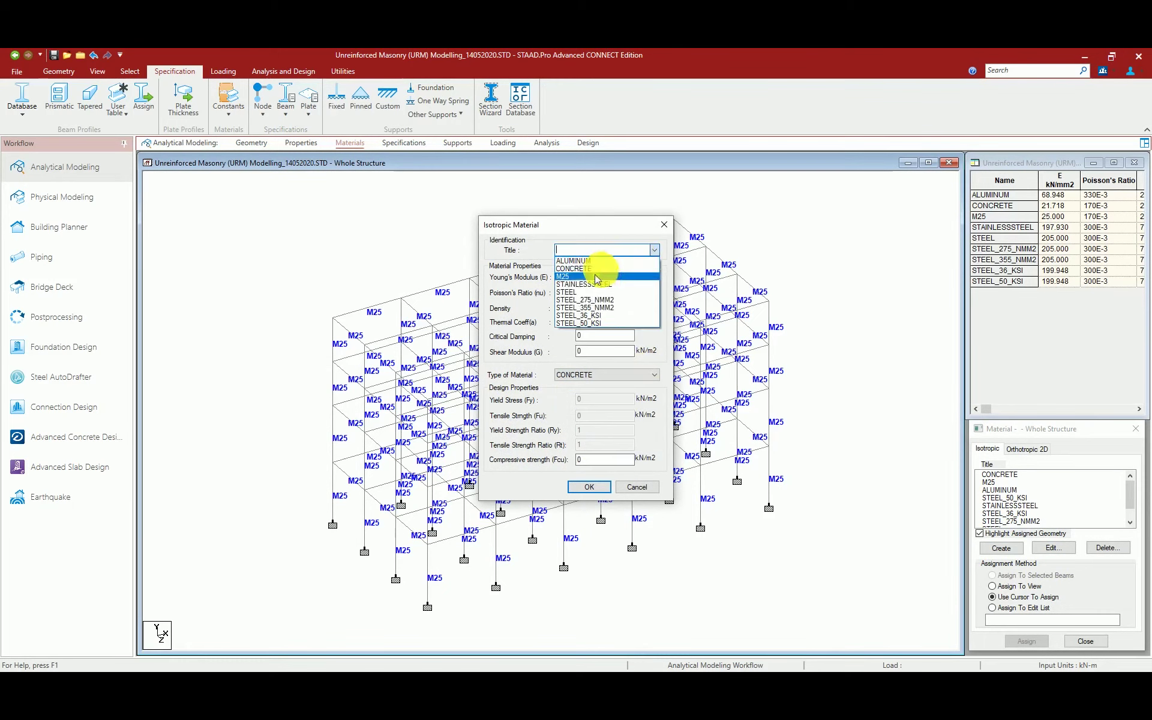
click(593, 276)
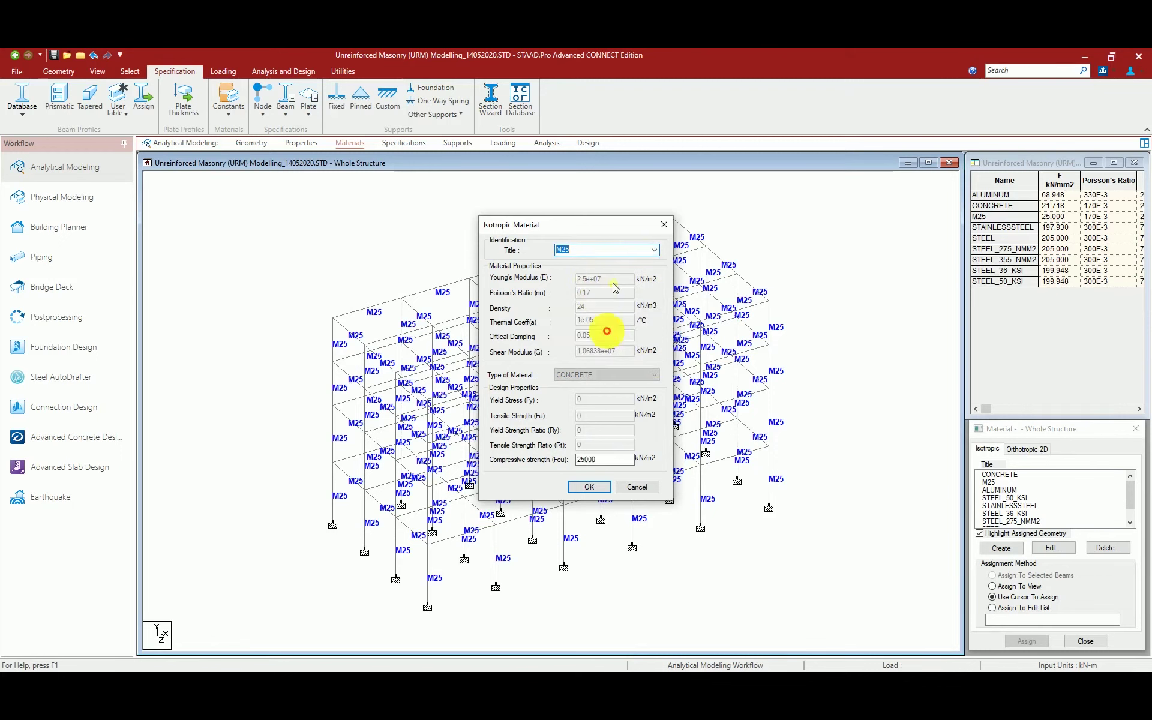
click(640, 489)
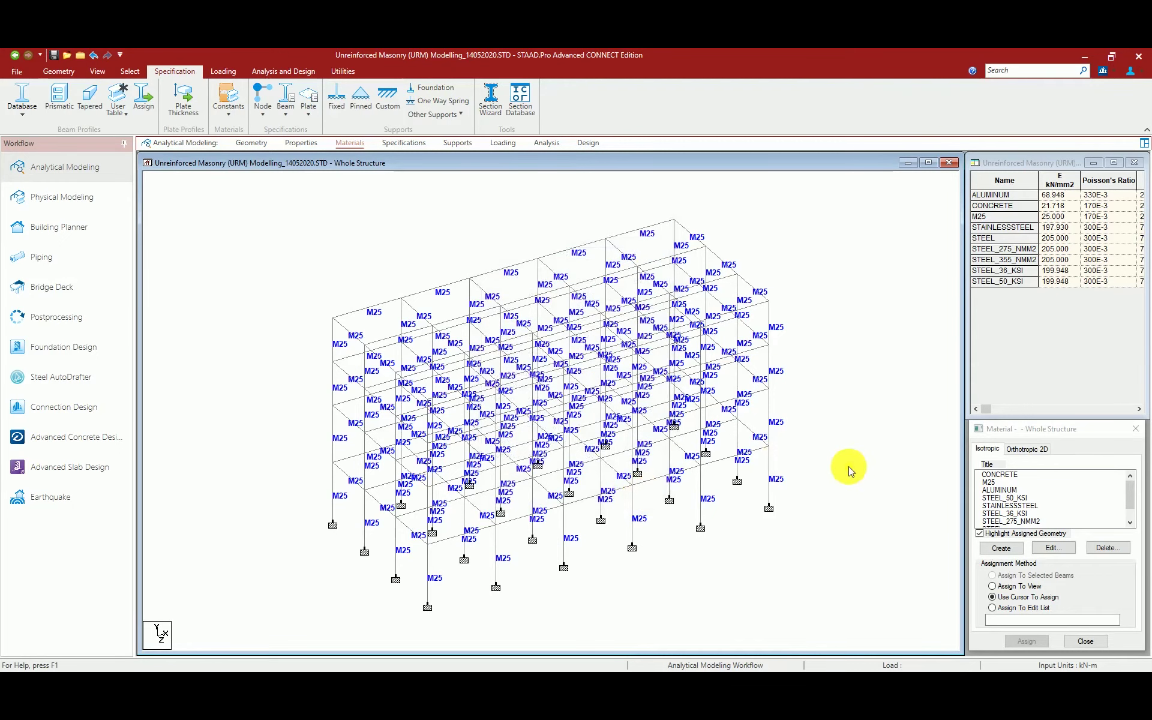
Open the STAAD command file in the editor and examine the M20 entry under DEFINE MATERIAL.
click(332, 72)
click(317, 98)
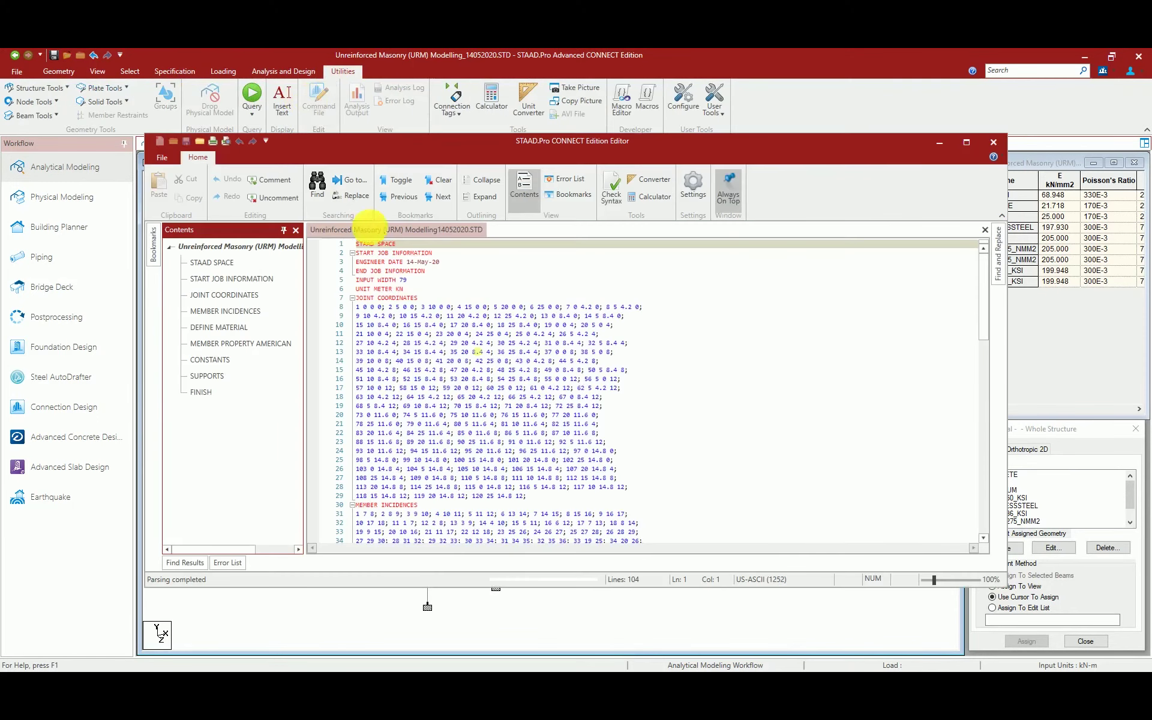
scroll(472, 459, down, 13)
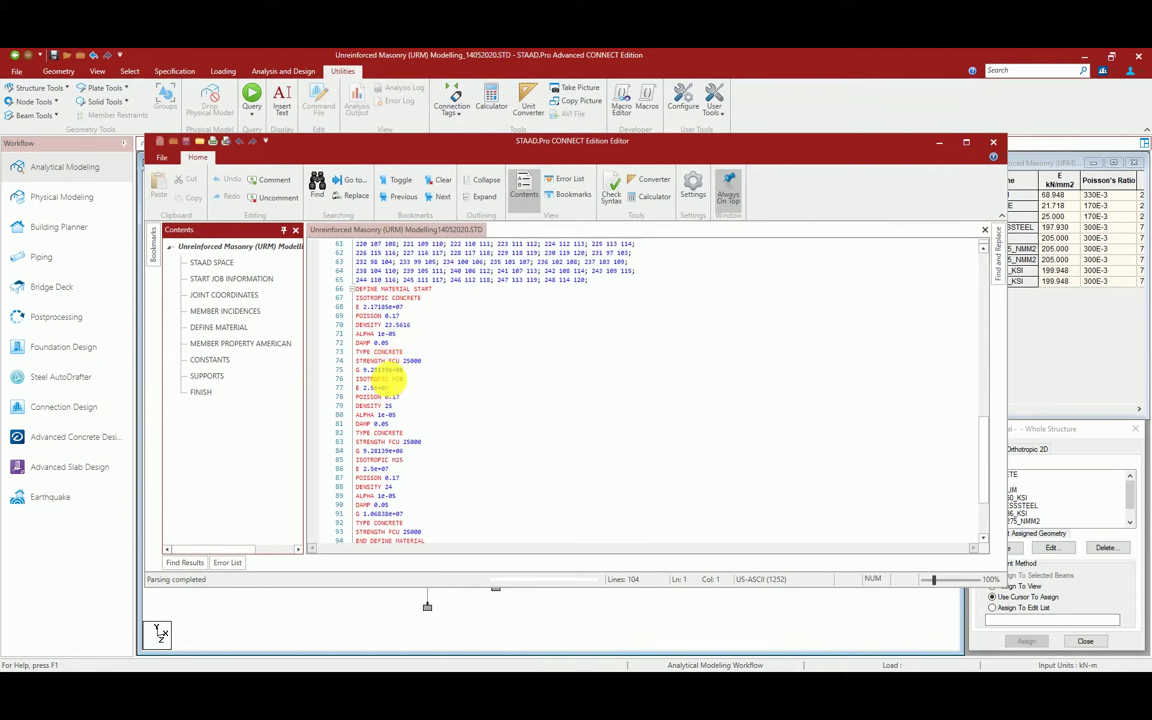
double_click(411, 378)
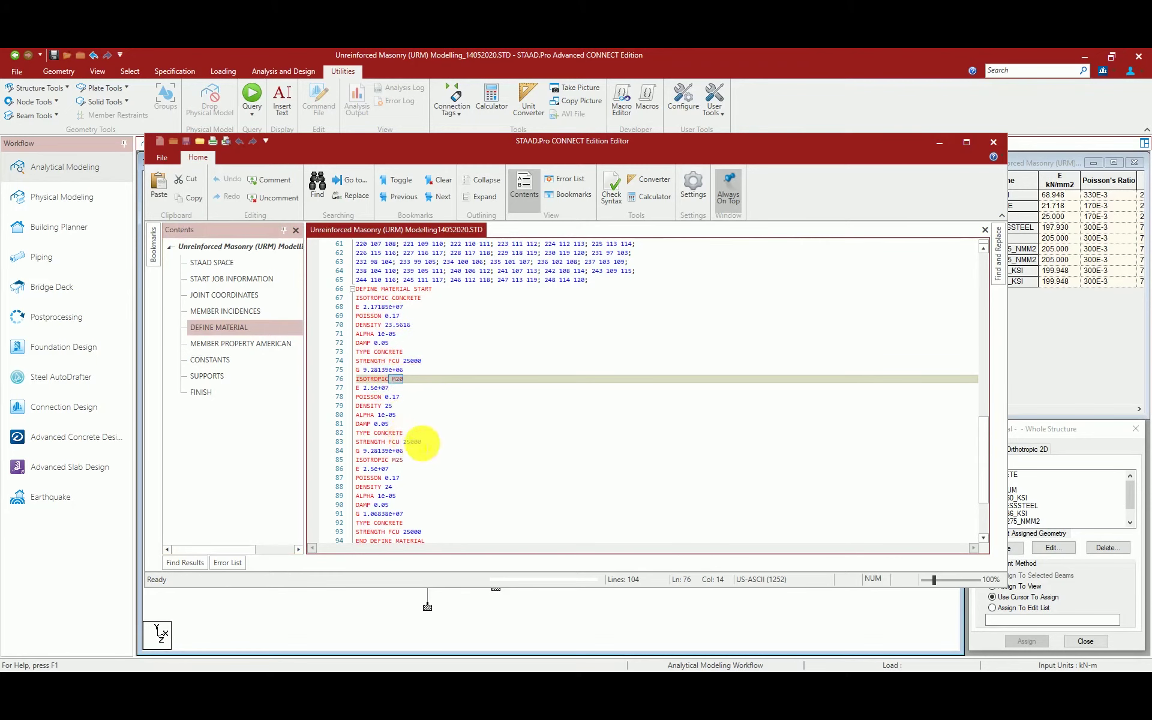
Examine the M20 material's compressive strength line in the command file and close the editor.
drag(423, 443, 360, 442)
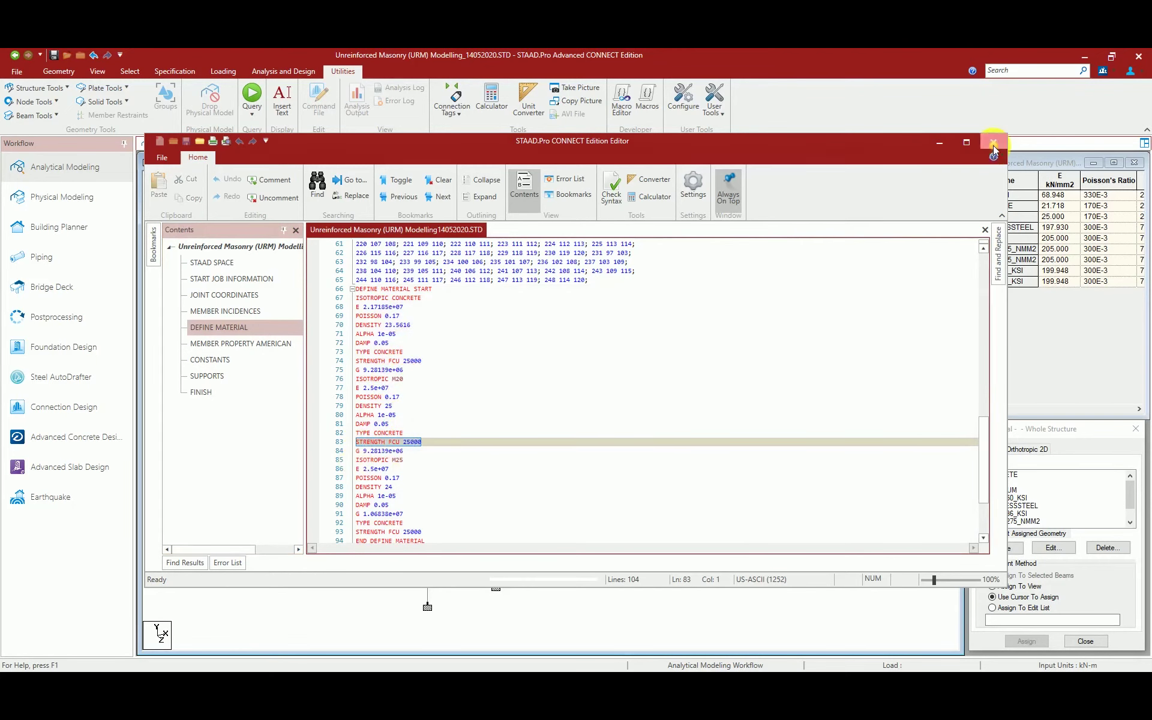
click(993, 144)
click(331, 251)
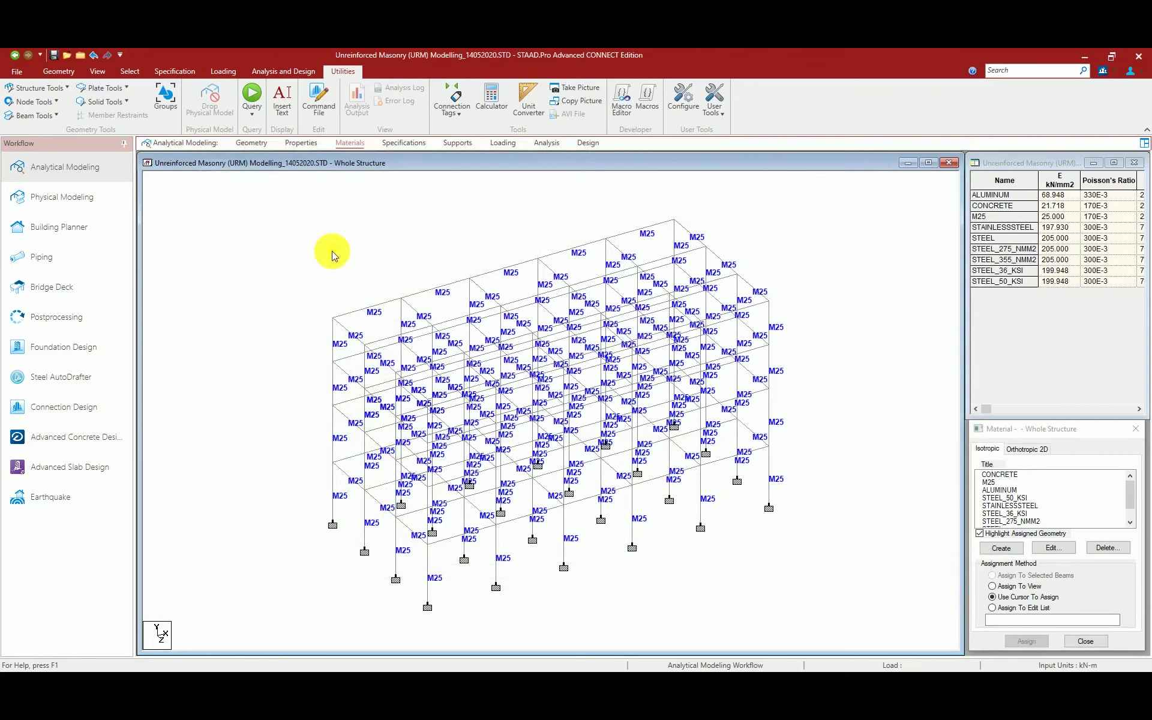
View the 3D rendering of the whole frame, without a selection and with all members selected, closing each rendered view.
right_click(402, 240)
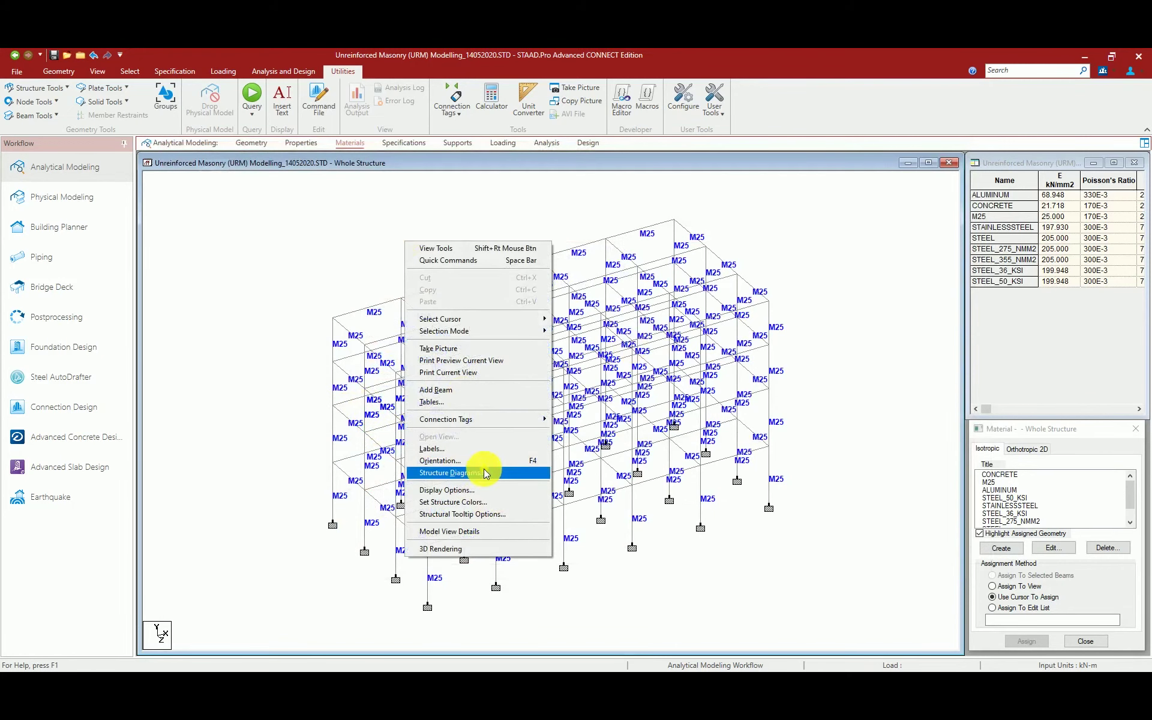
click(464, 548)
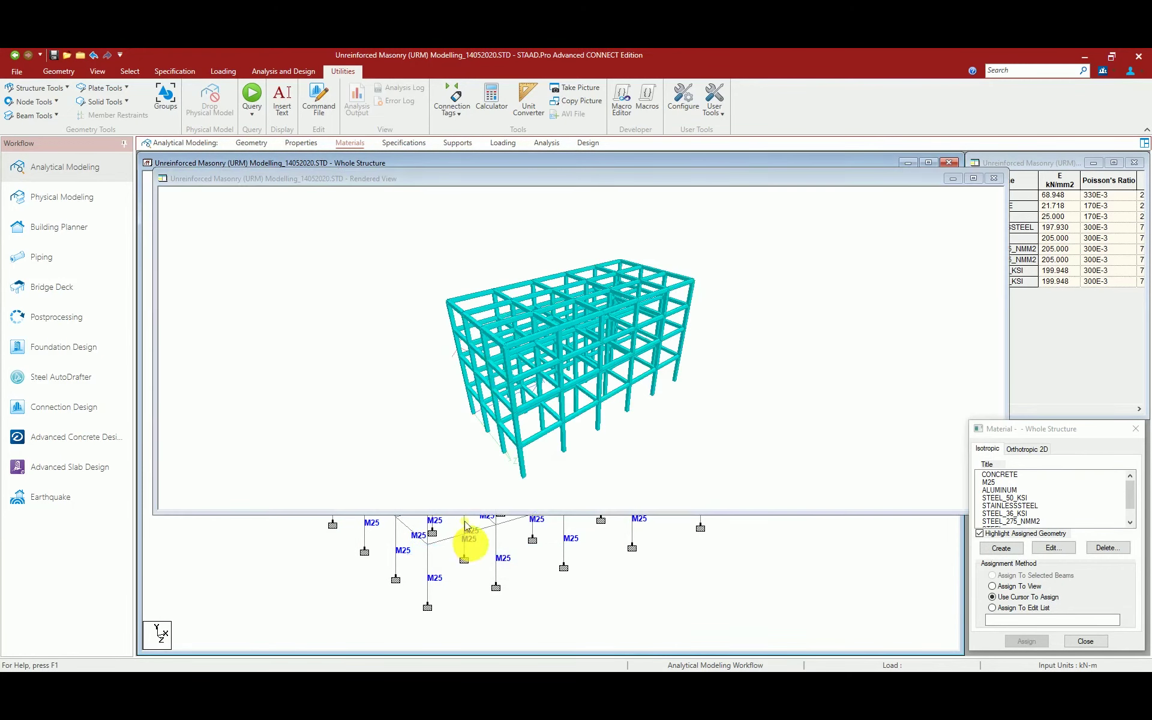
click(993, 178)
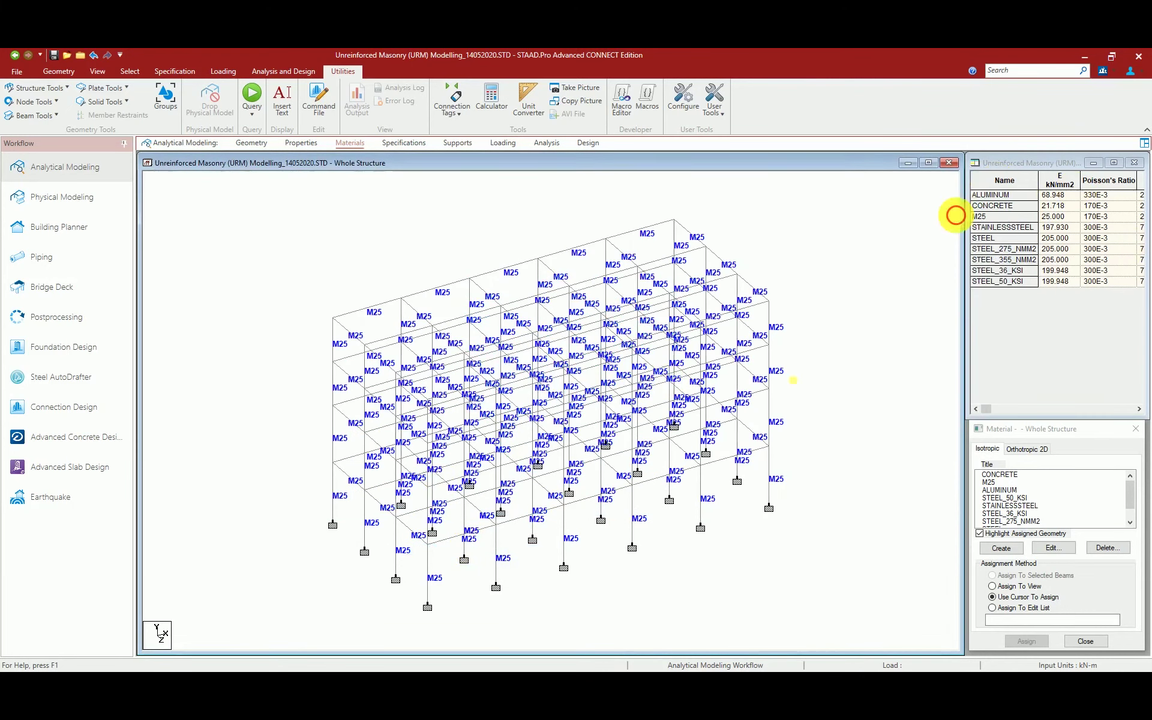
drag(250, 206, 838, 624)
right_click(854, 372)
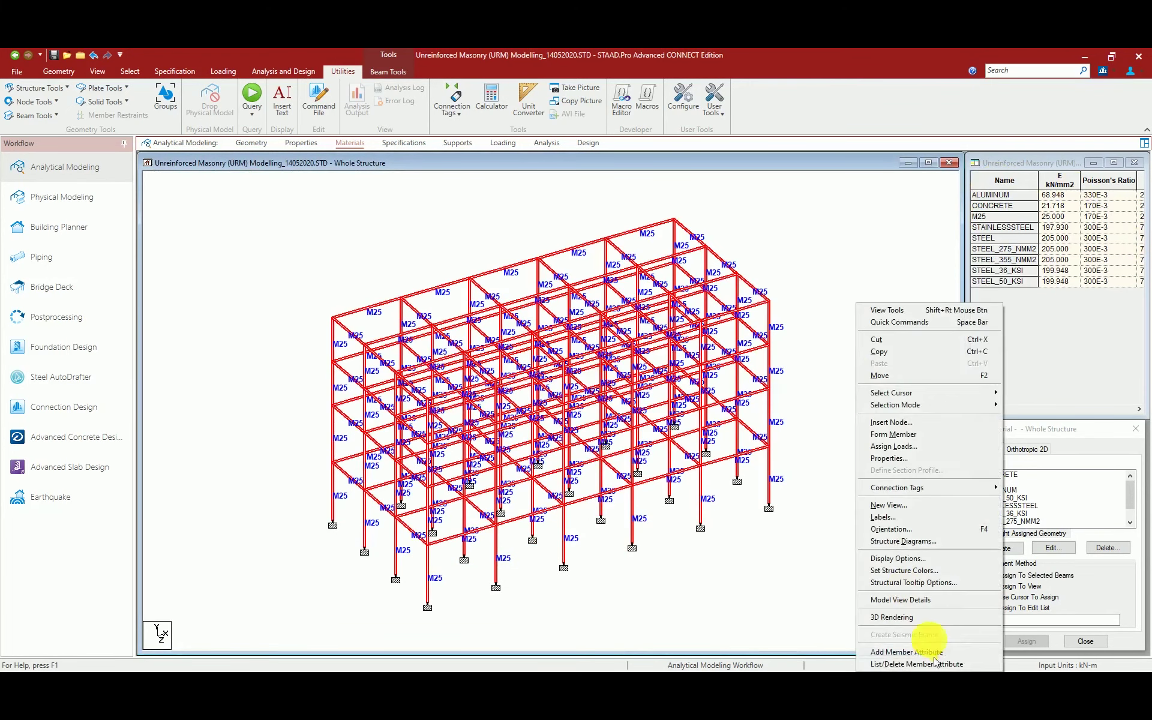
click(892, 618)
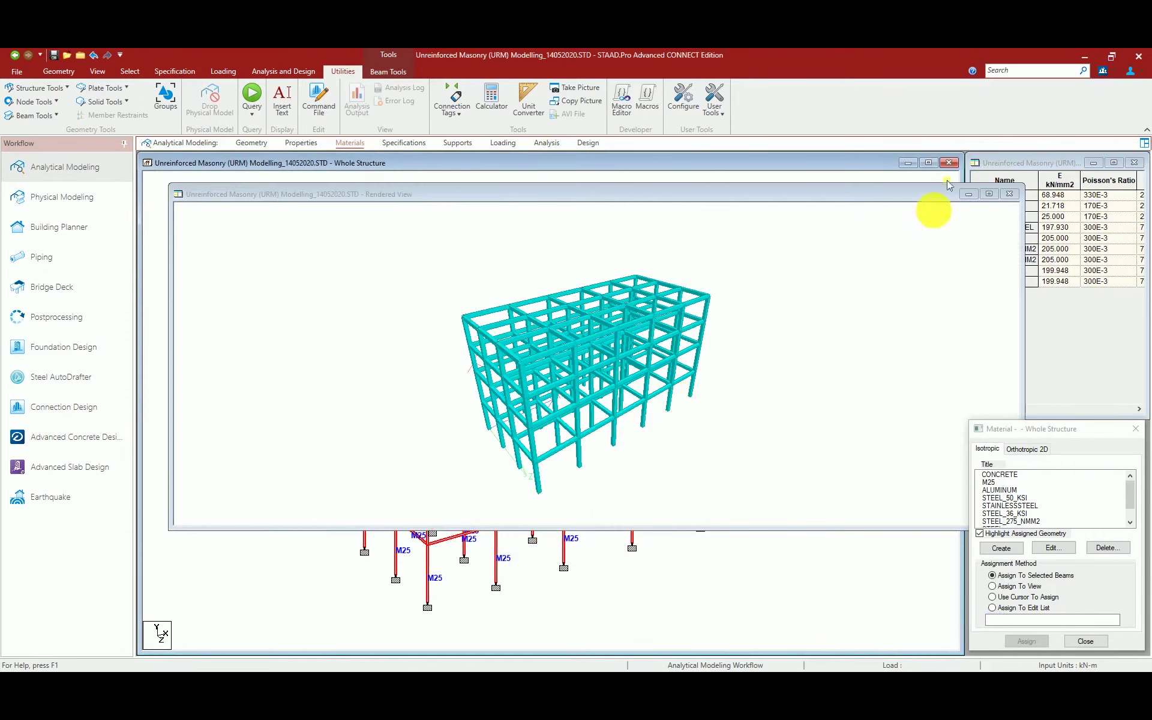
click(1010, 194)
click(319, 275)
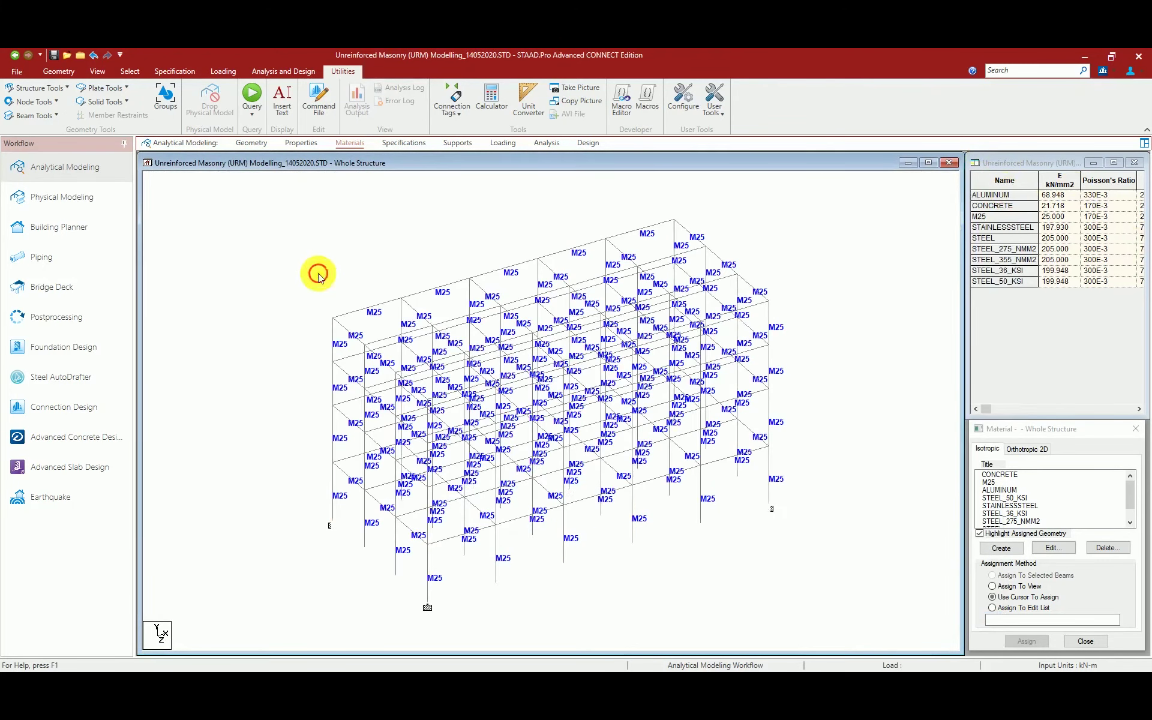
Start a new isotropic material titled URM with Young's modulus 2970000 kN/m2, based on the infill modulus in the Excel workbook.
click(1001, 548)
click(591, 248)
text(URM)
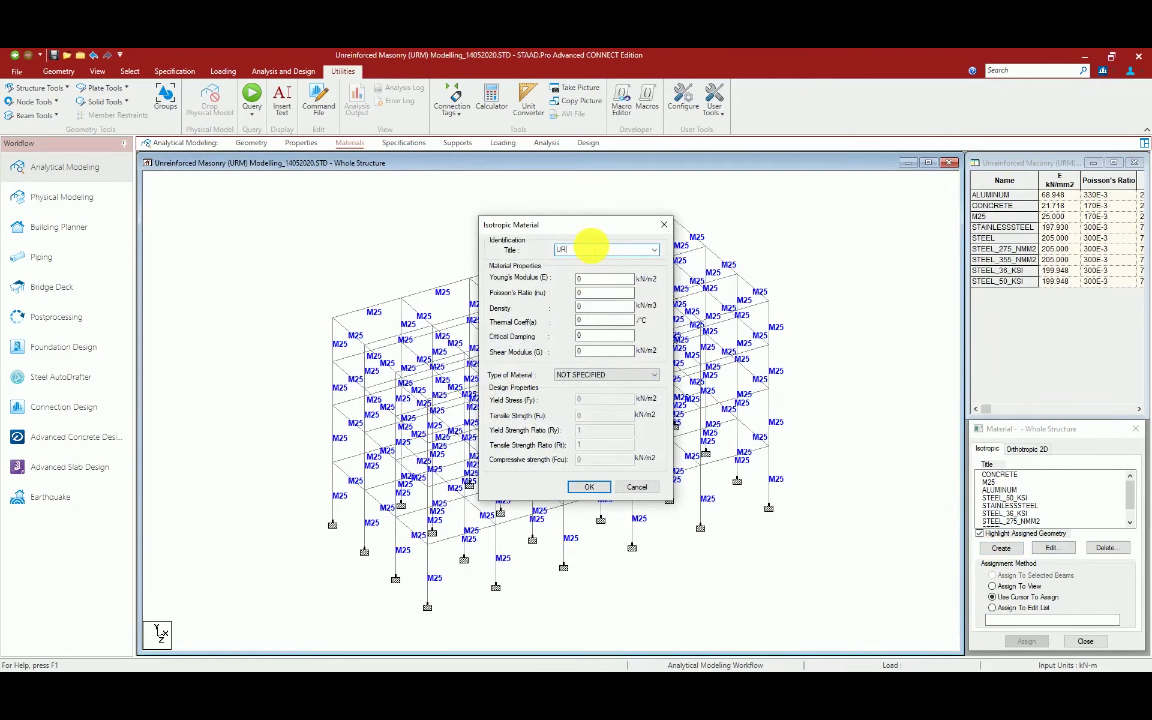
click(597, 278)
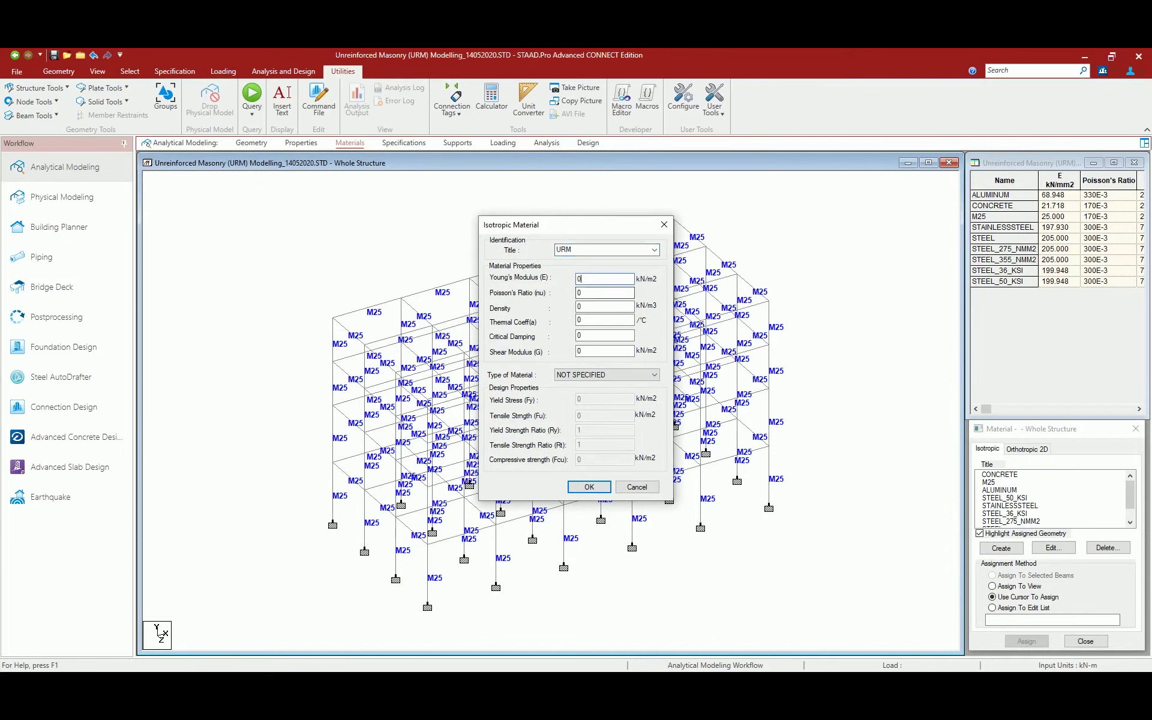
click(474, 678)
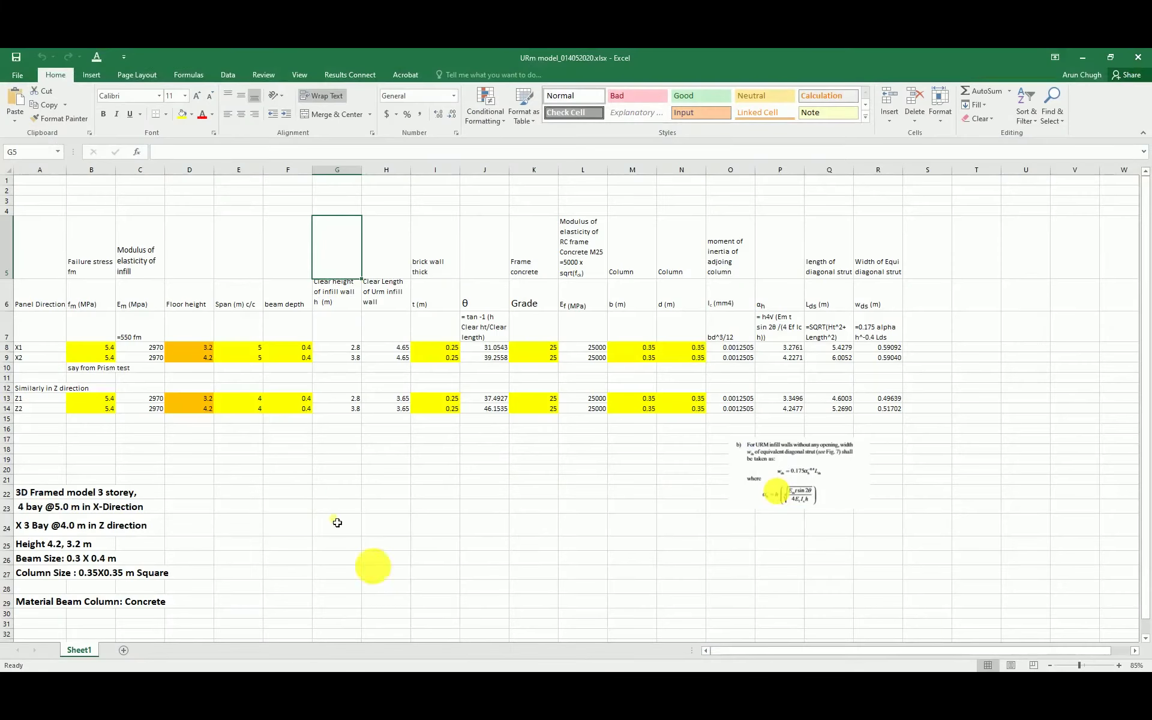
click(136, 349)
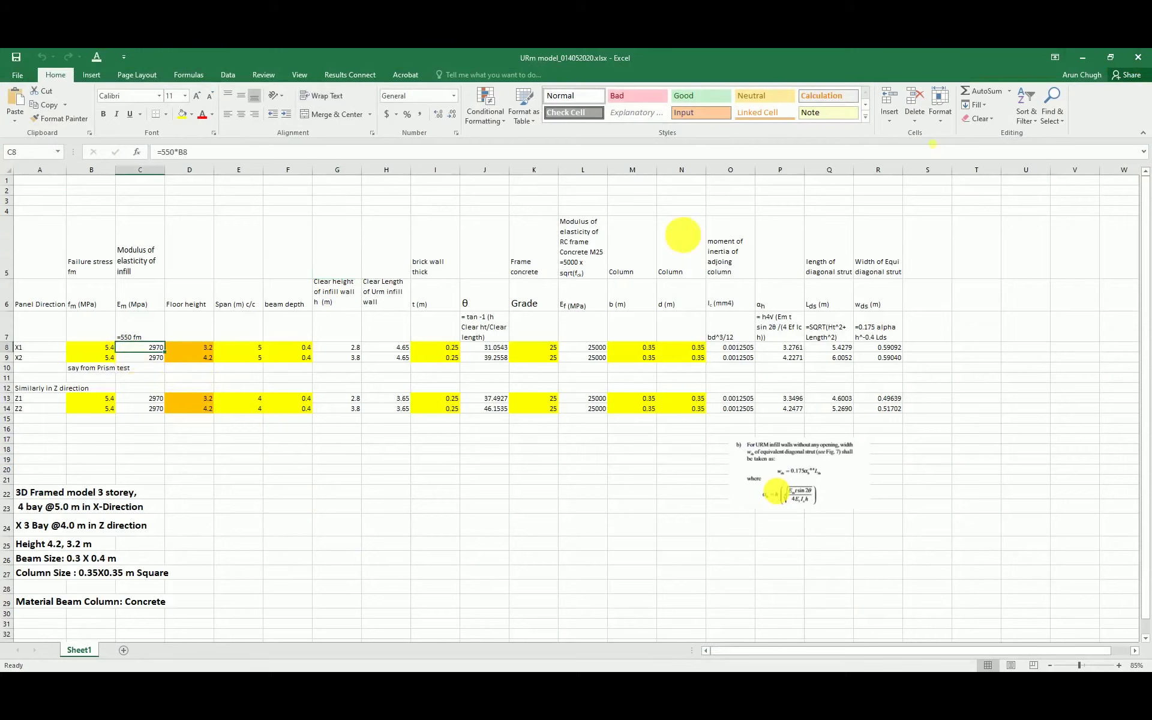
click(1083, 64)
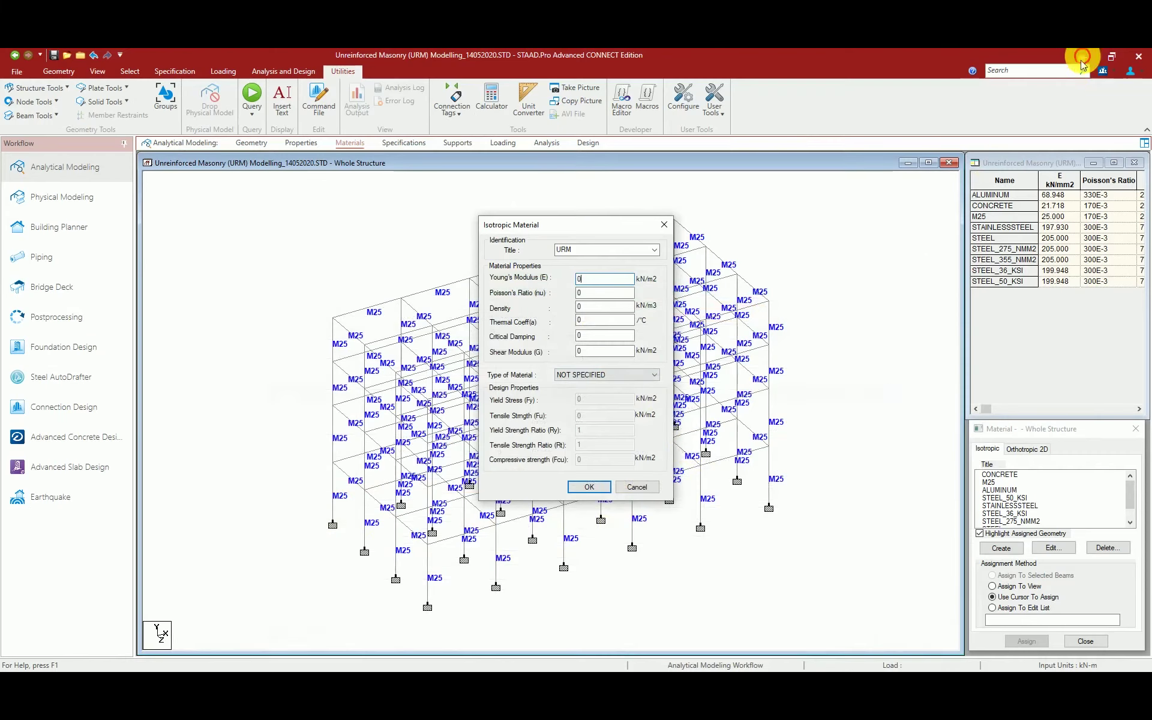
double_click(597, 280)
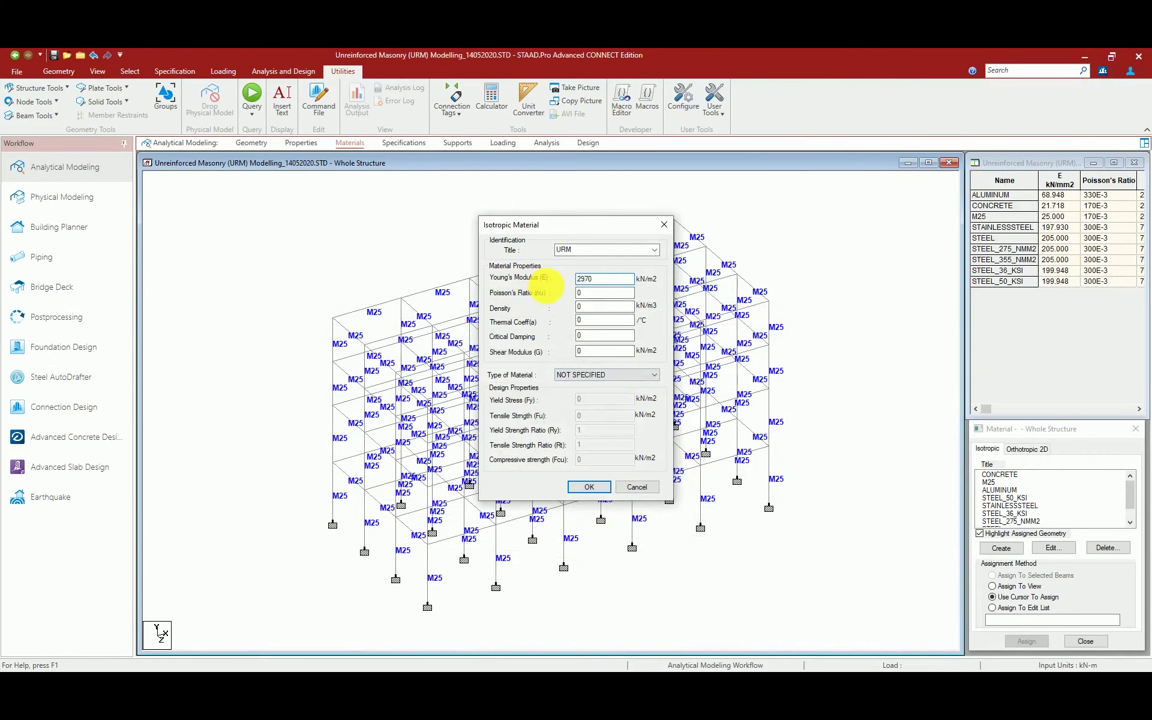
key(Tab)
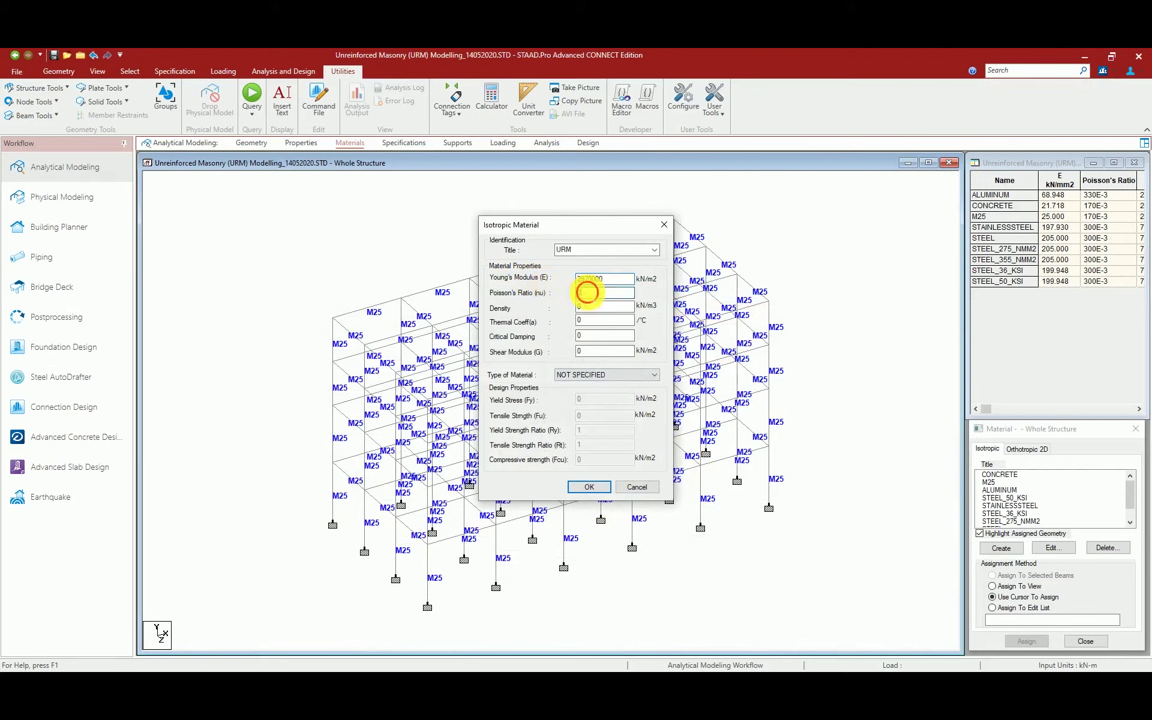
Give the URM material Poisson's ratio .17, density .01 kN/m3 and shear modulus 1269230 kN/m2, and save it.
text(.1)
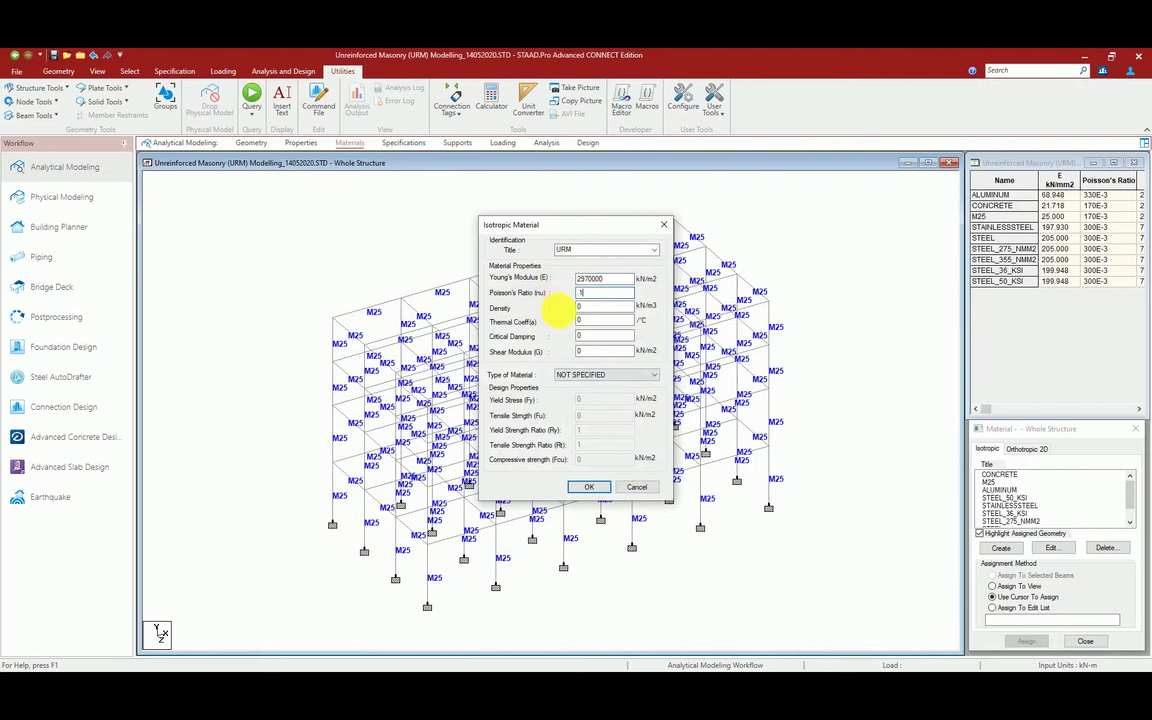
text(7)
double_click(606, 306)
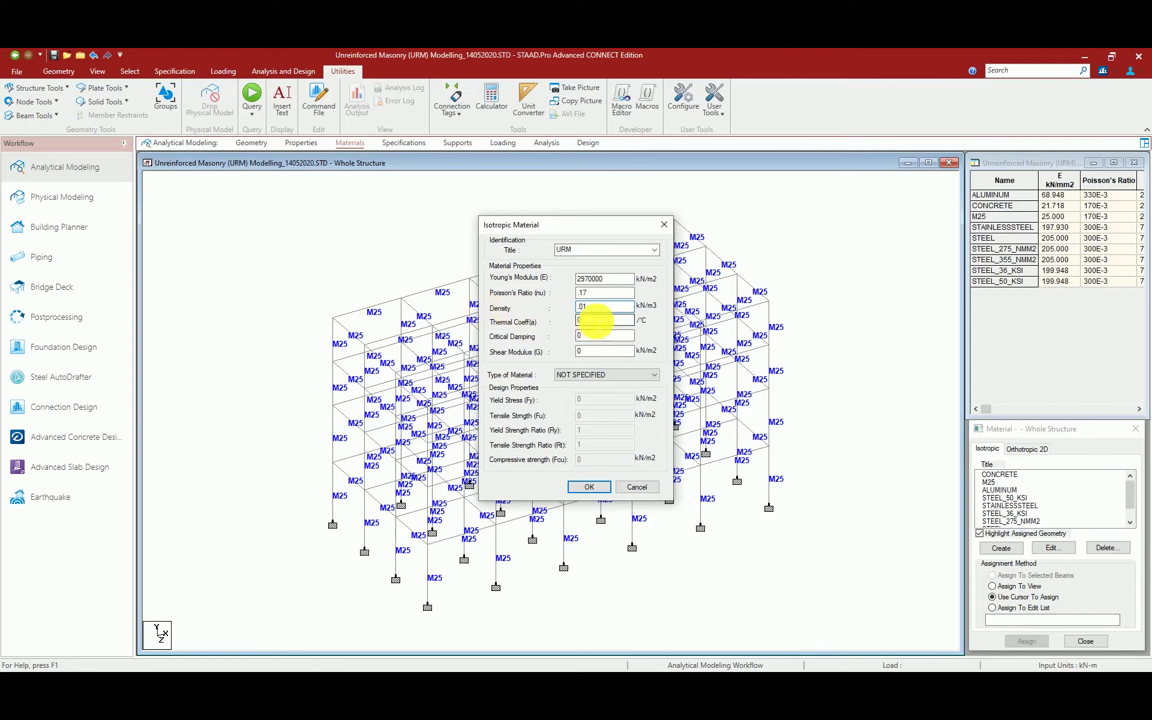
key(Tab)
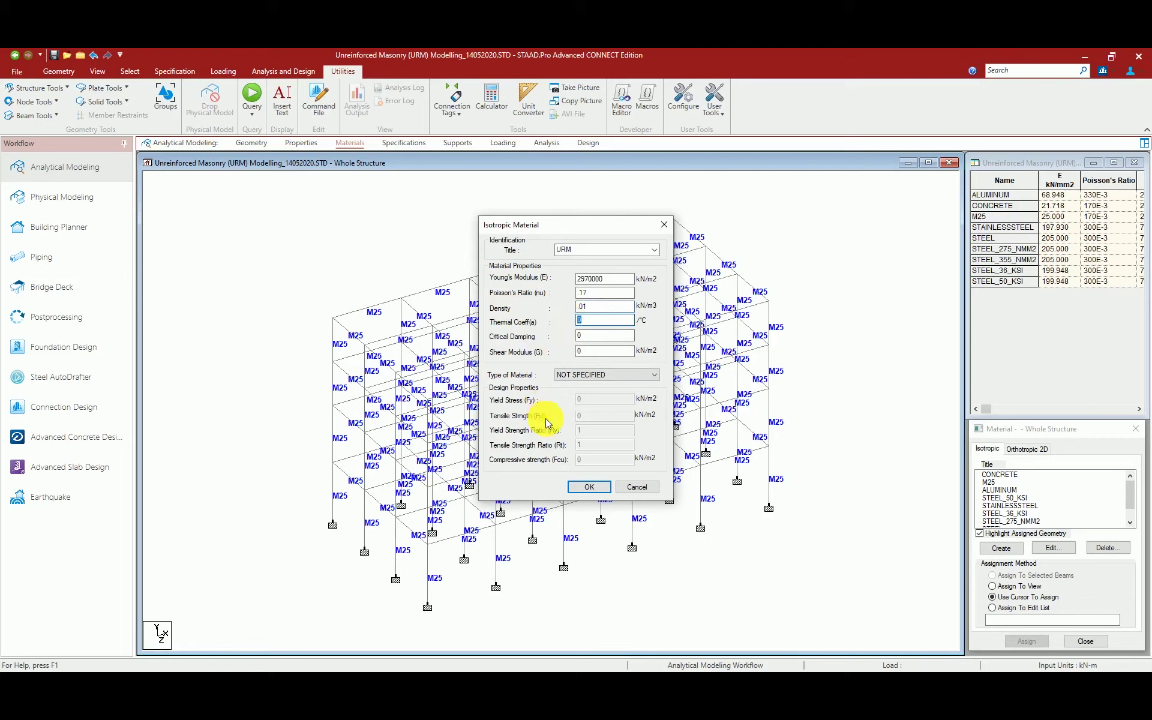
drag(599, 335, 544, 347)
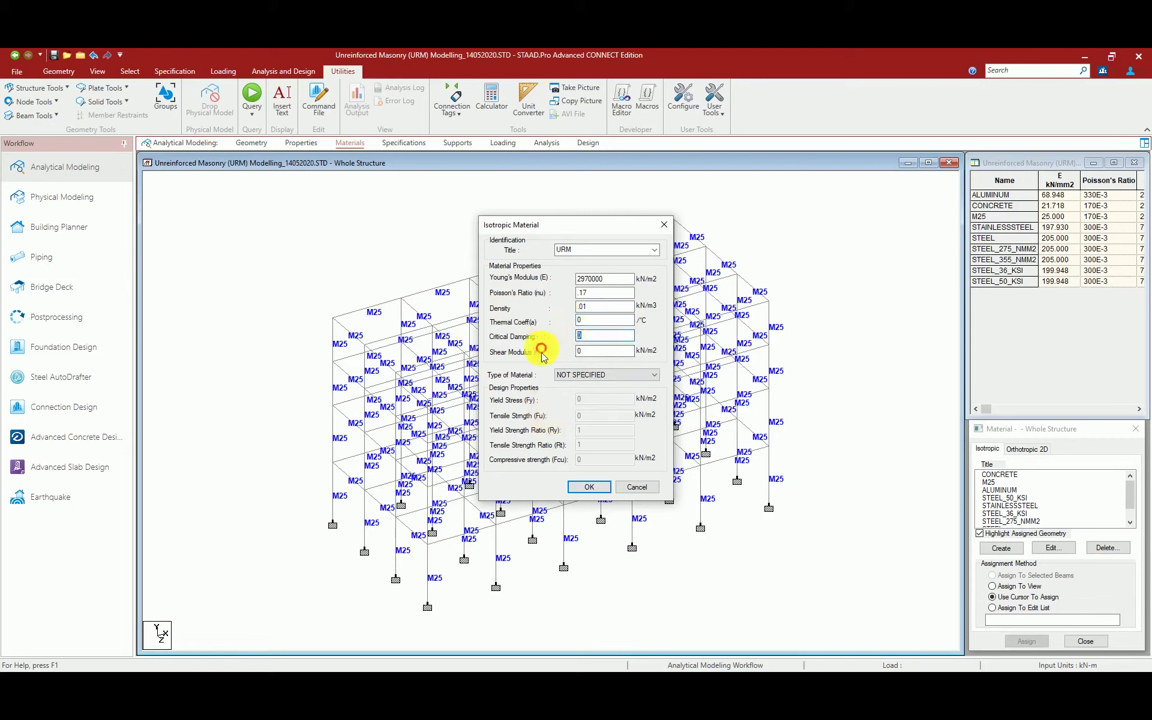
key(Tab)
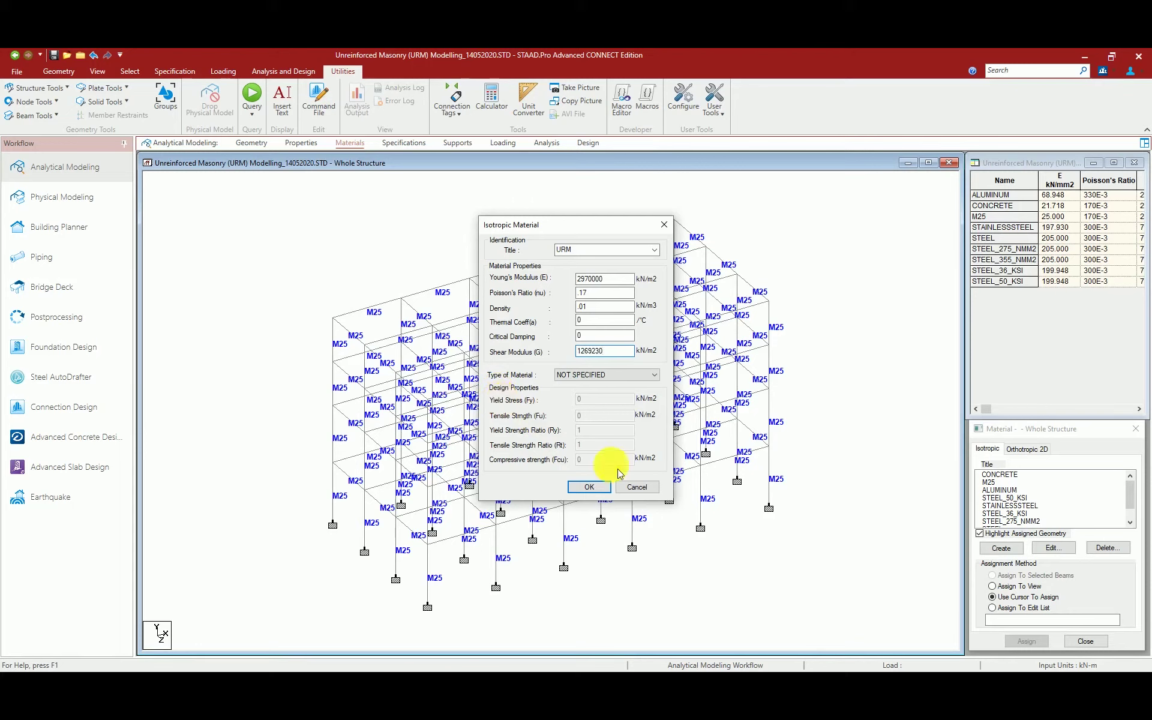
click(600, 487)
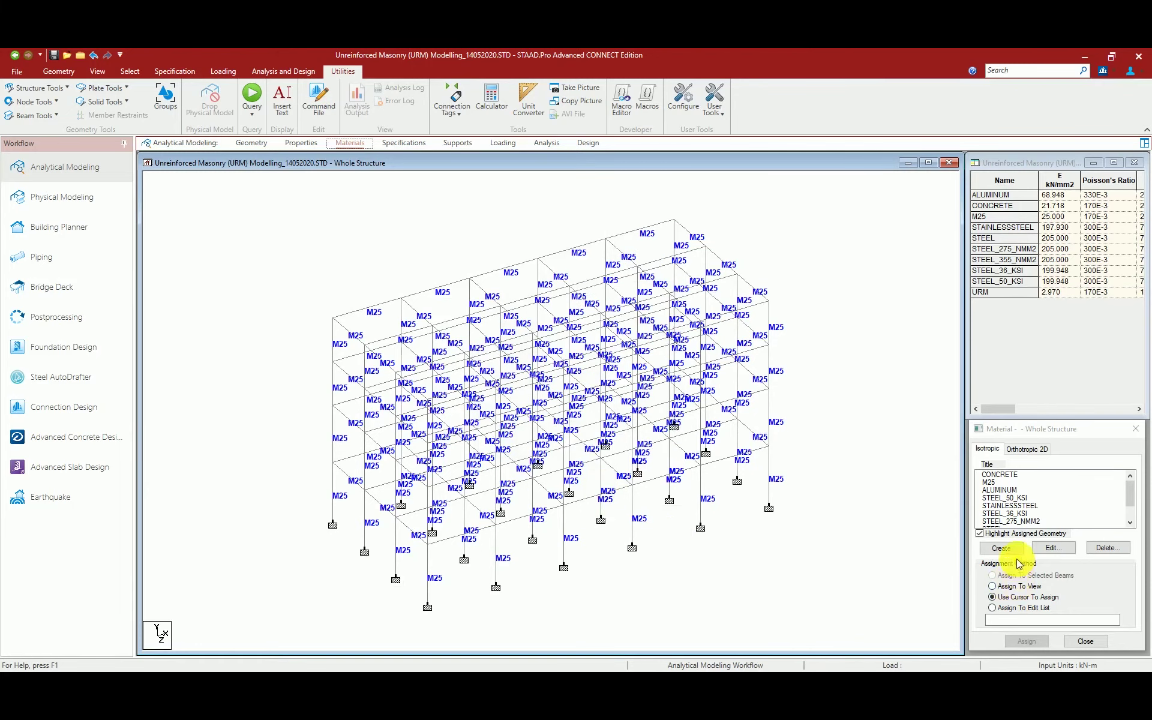
Examine the URM row in the model's materials table, compare it with M25, and close the table.
click(358, 143)
click(302, 144)
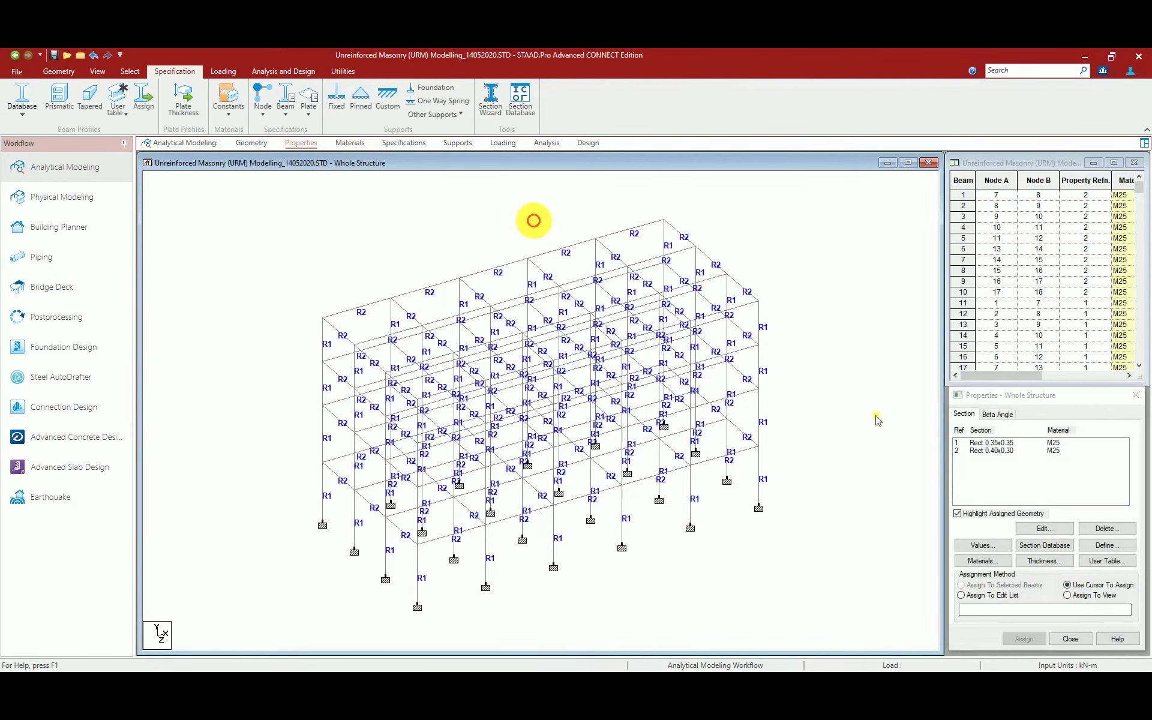
click(982, 560)
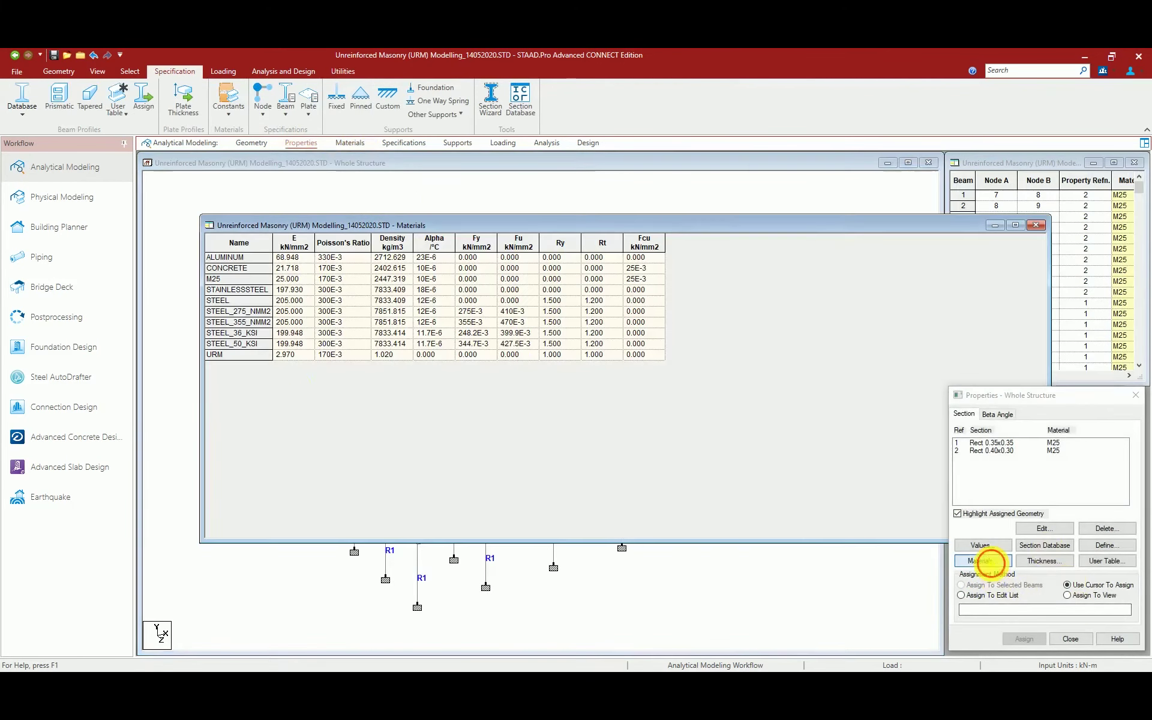
click(257, 355)
click(275, 380)
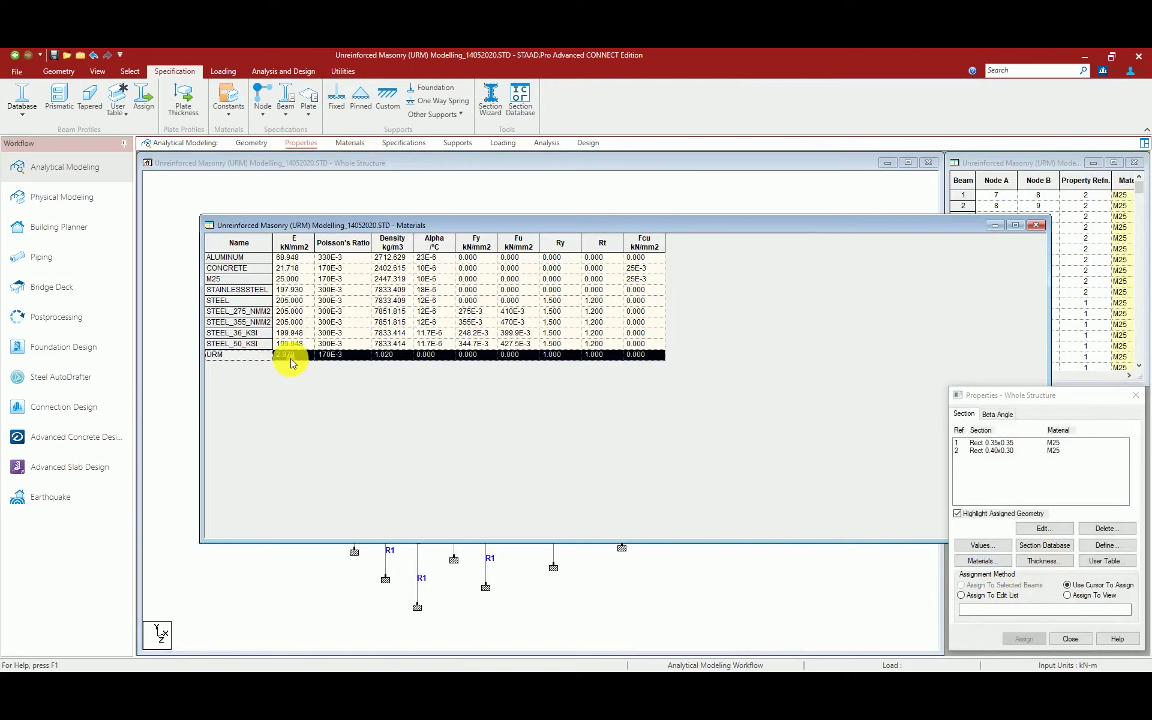
click(299, 364)
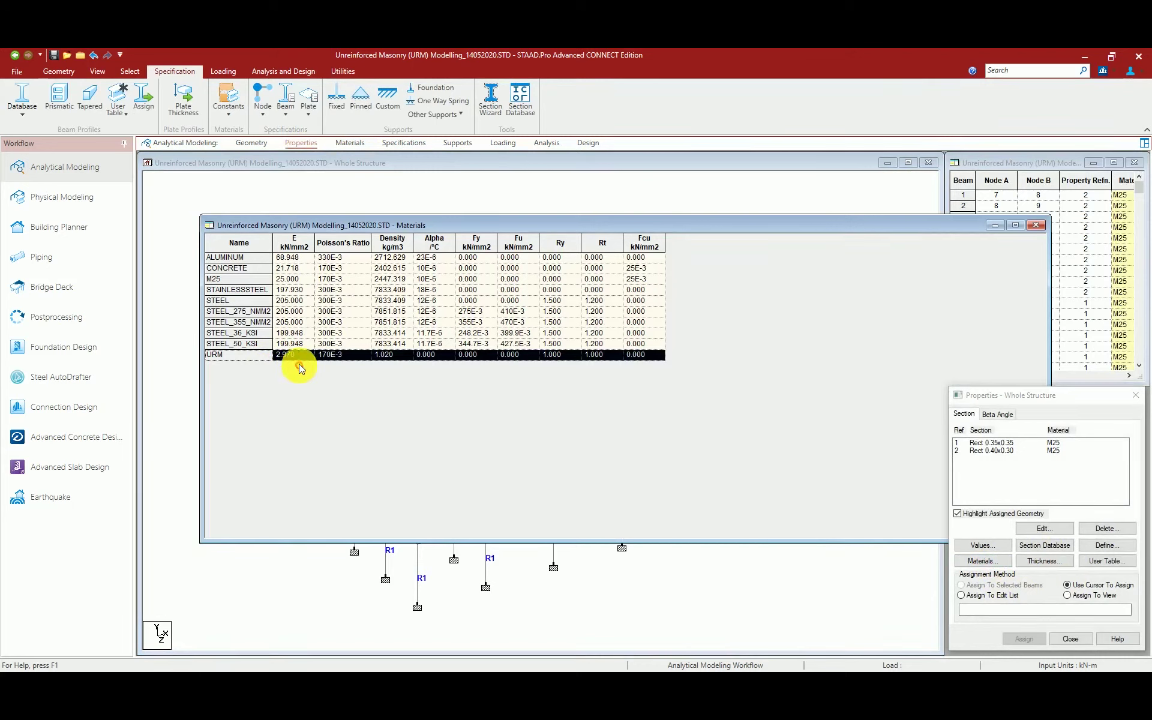
click(298, 280)
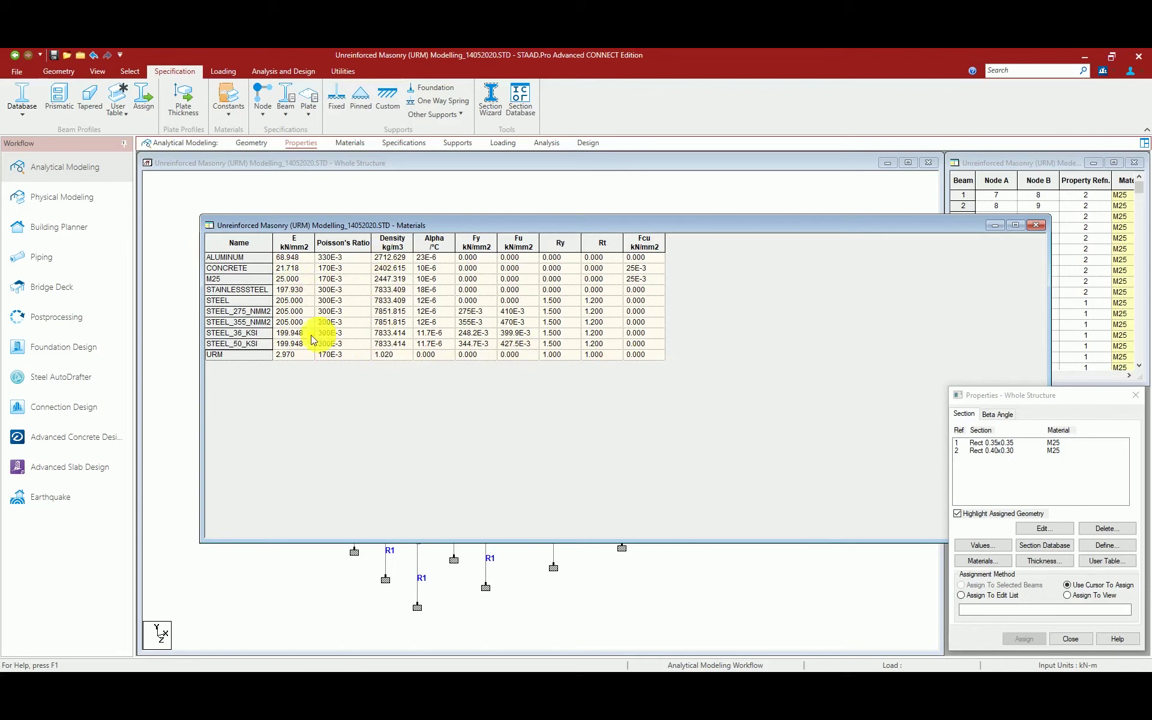
click(276, 360)
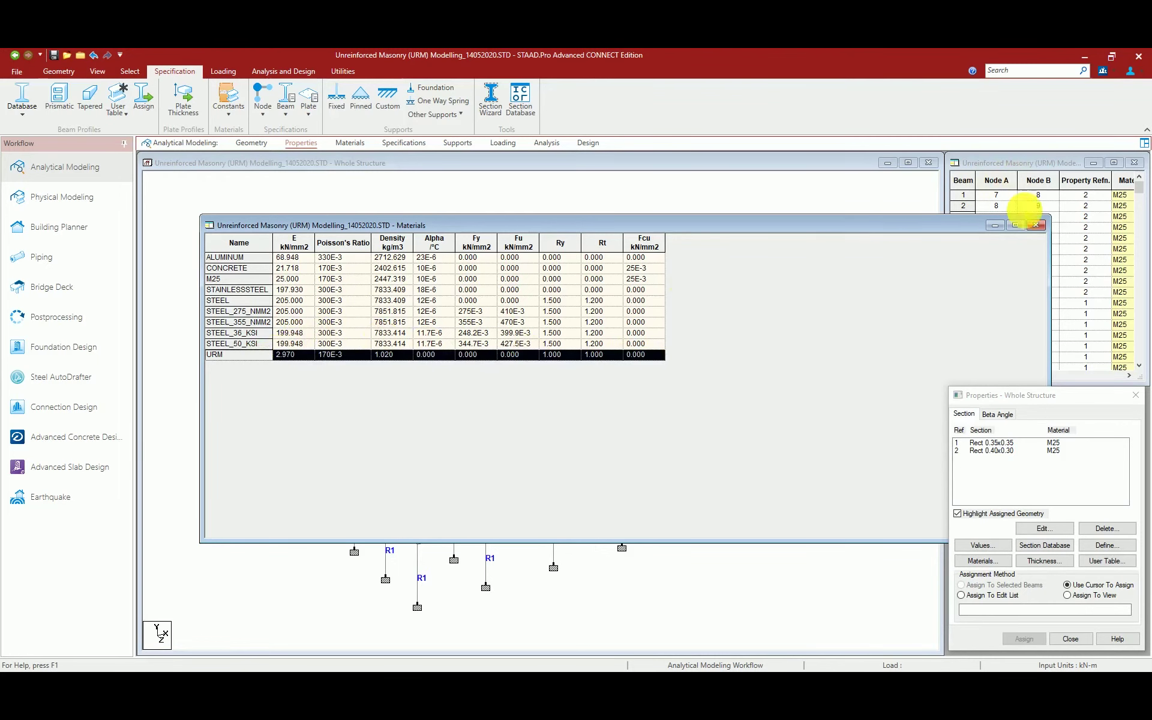
click(1035, 227)
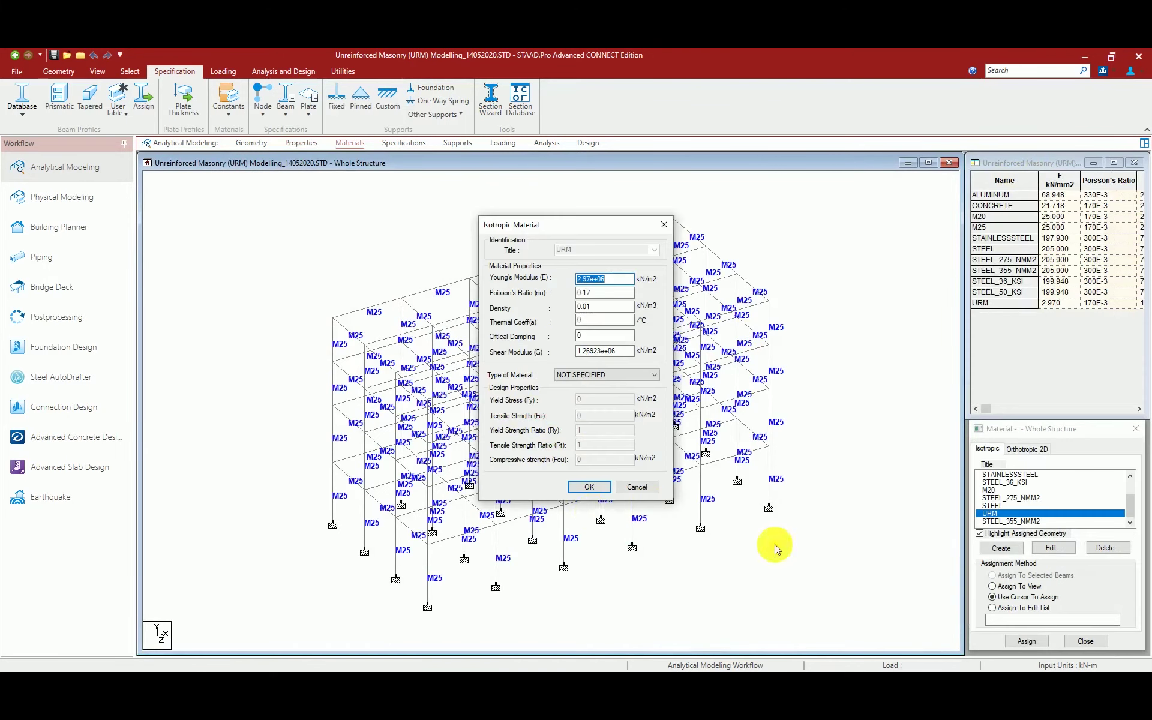
Check the infill shear modulus relation and its formula for panel X1 in the Excel workbook, leaving the cell unchanged.
double_click(603, 351)
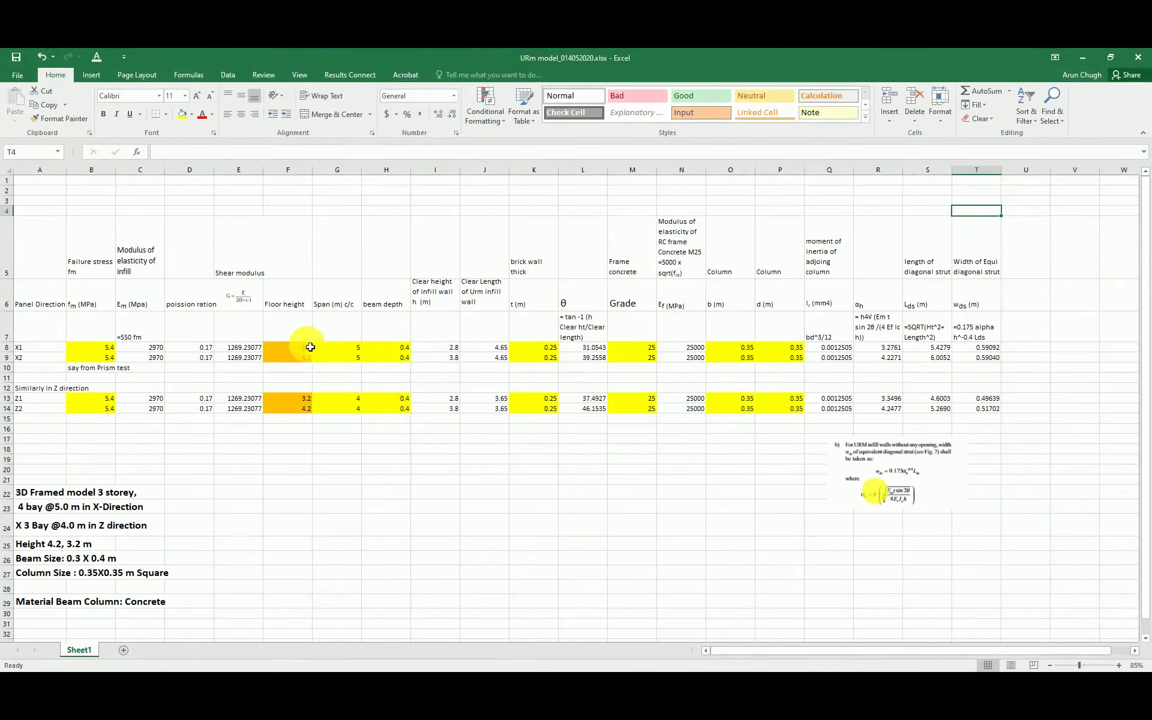
click(243, 293)
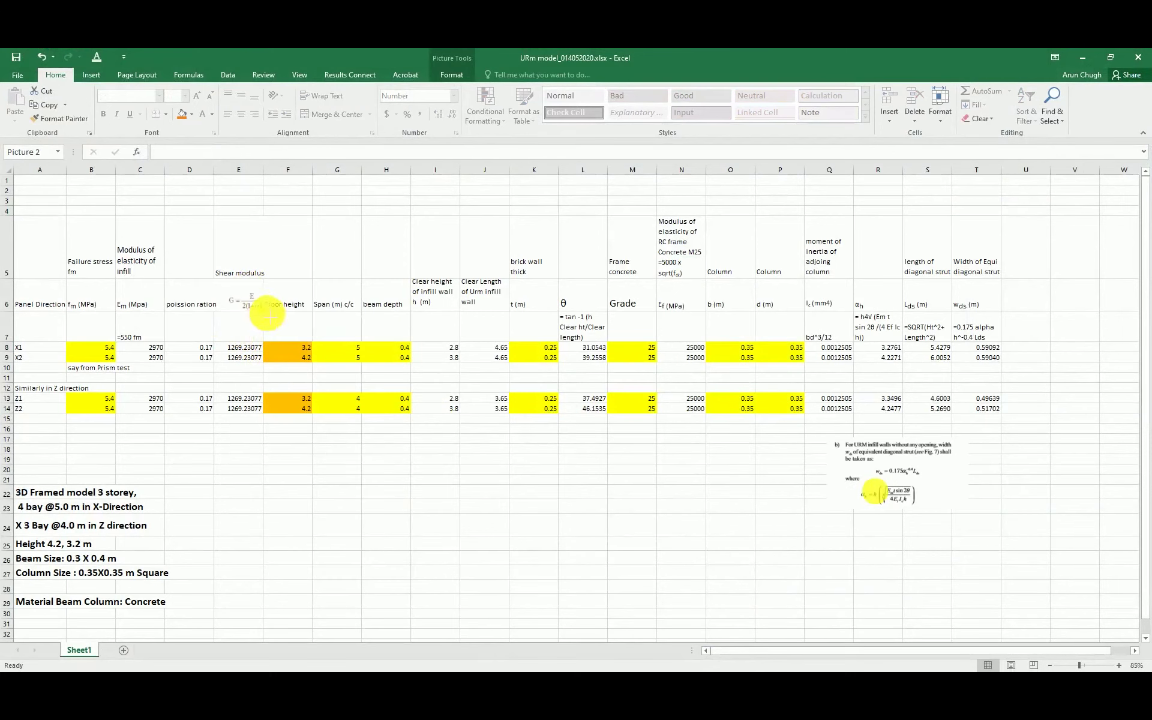
click(243, 347)
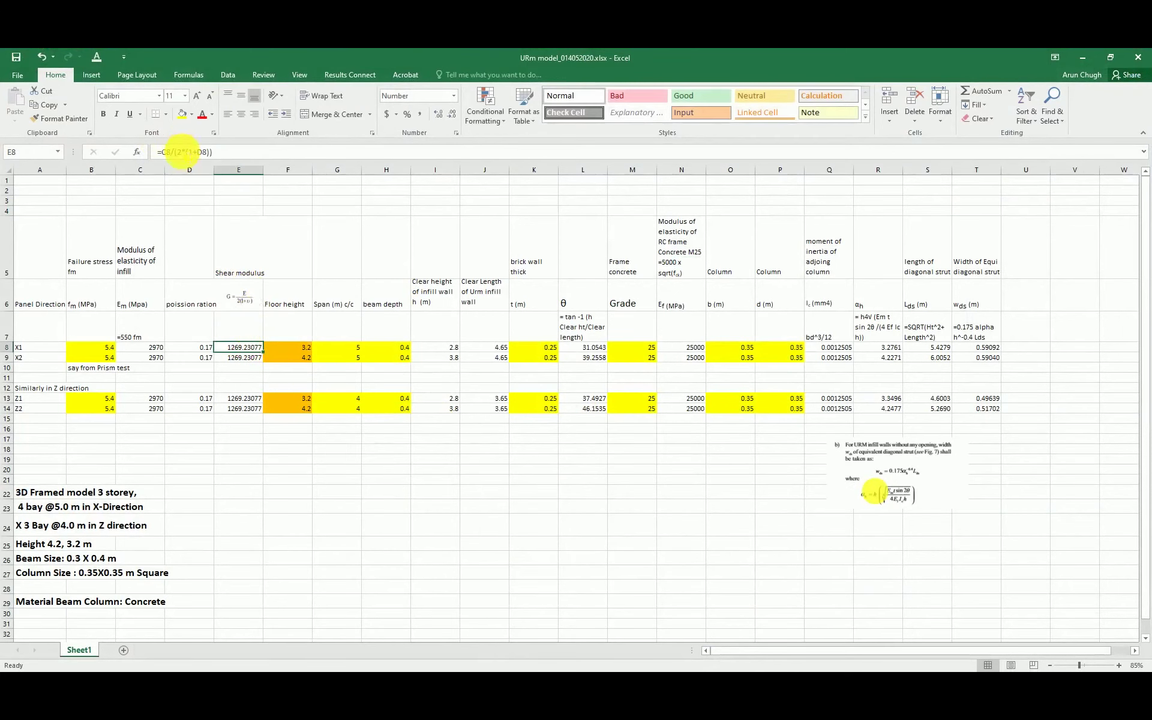
click(180, 152)
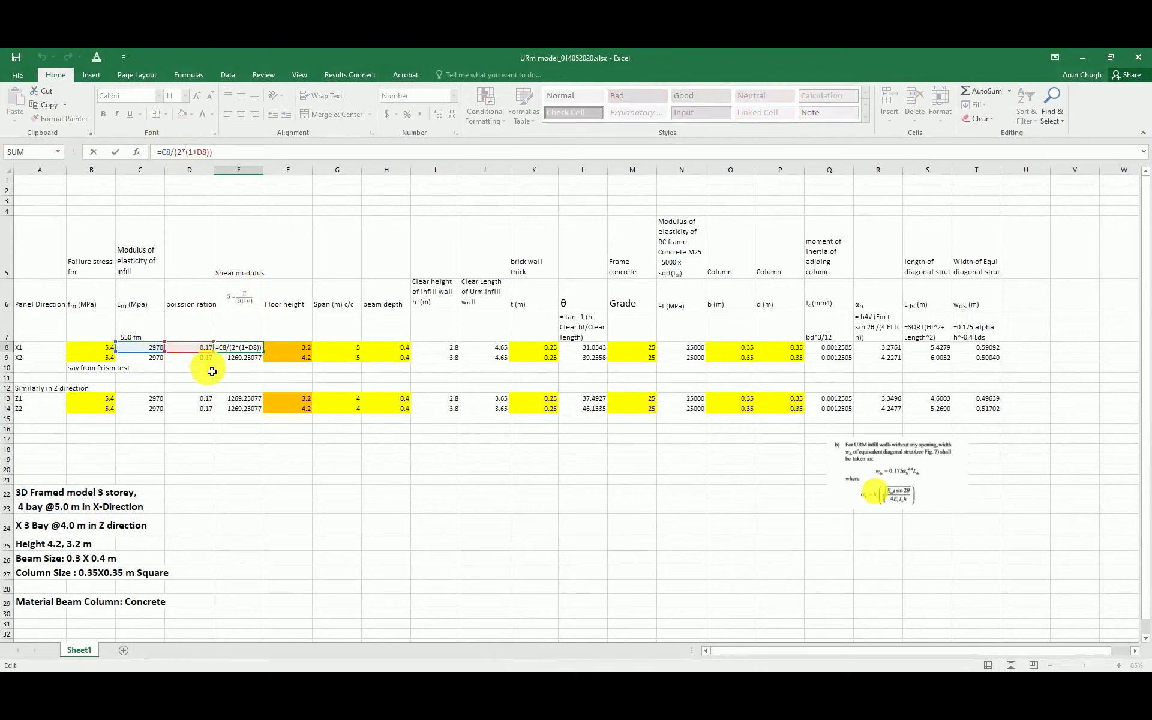
key(Escape)
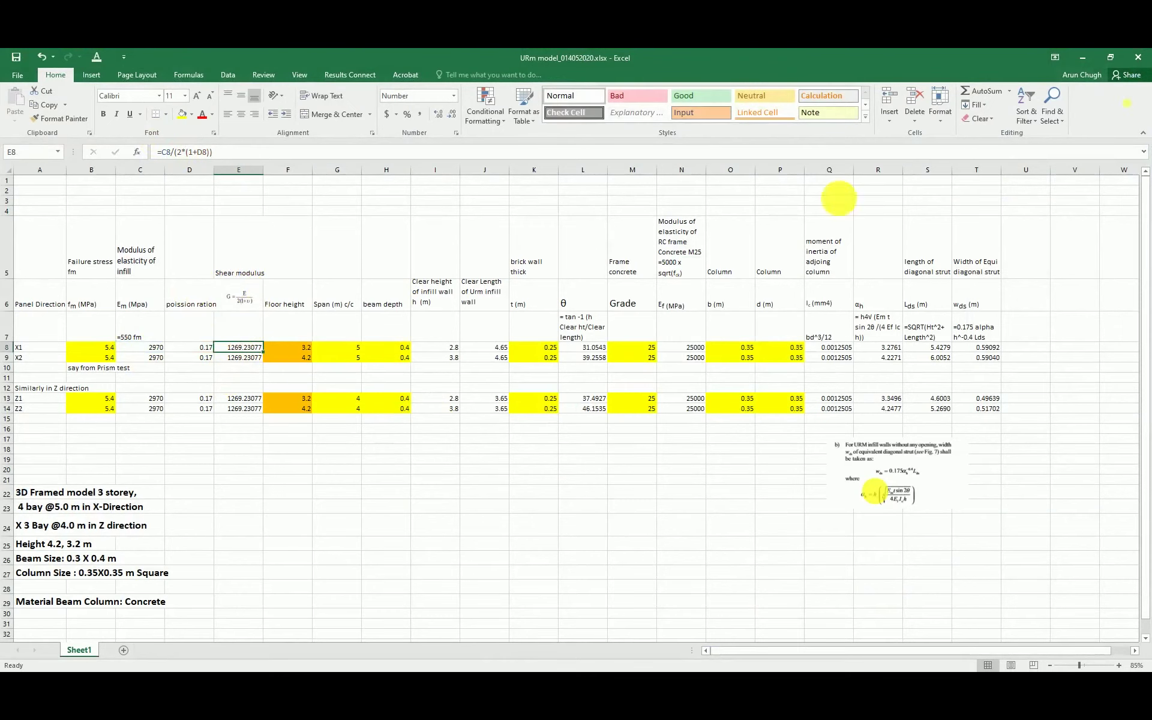
Return to STAAD.Pro, set the URM material's shear modulus to 1269230.7 kN/m2 and save the material.
click(1085, 57)
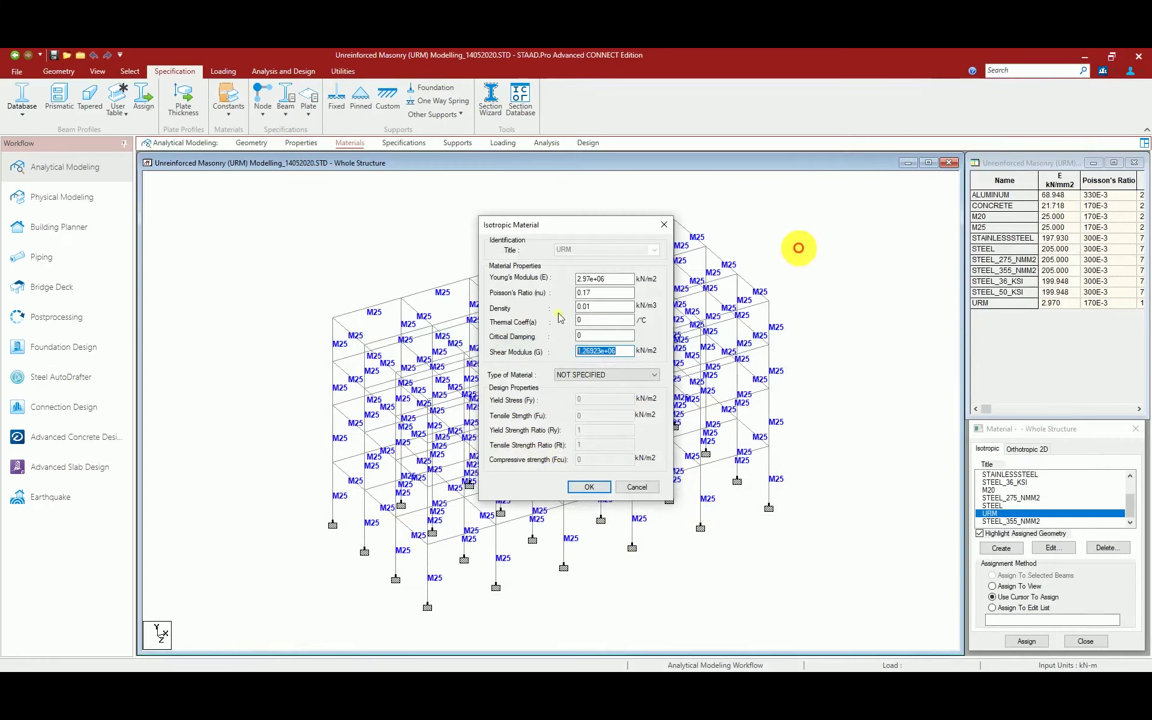
drag(619, 354, 564, 359)
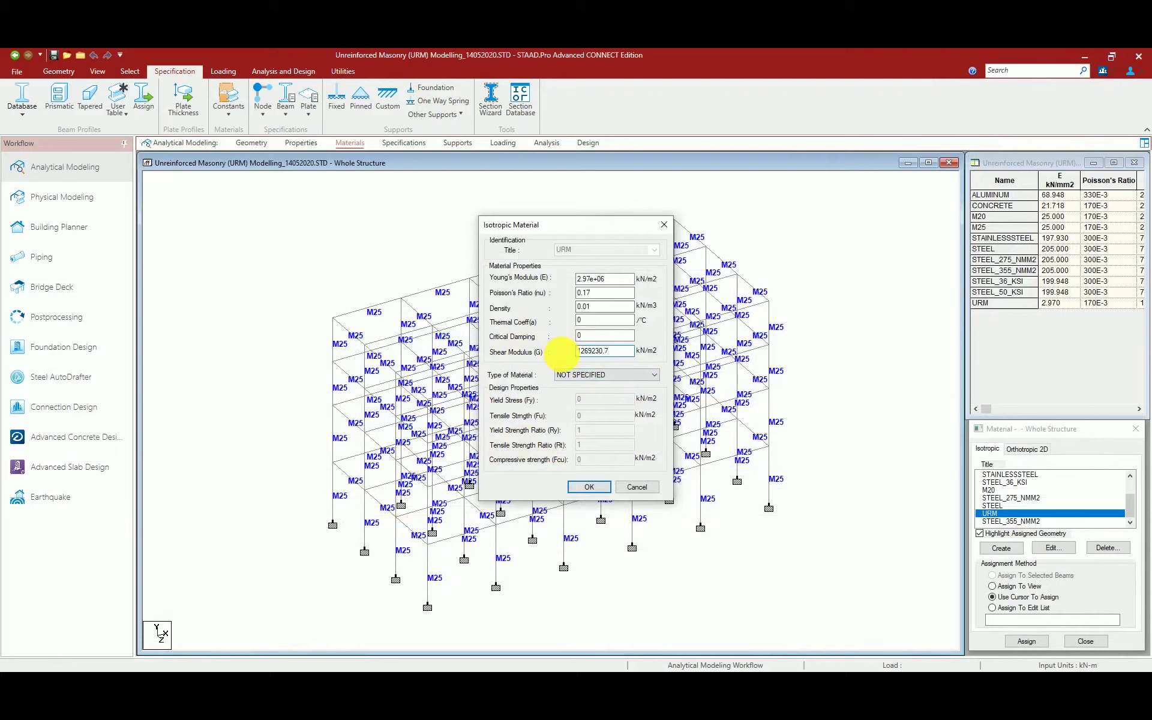
click(589, 487)
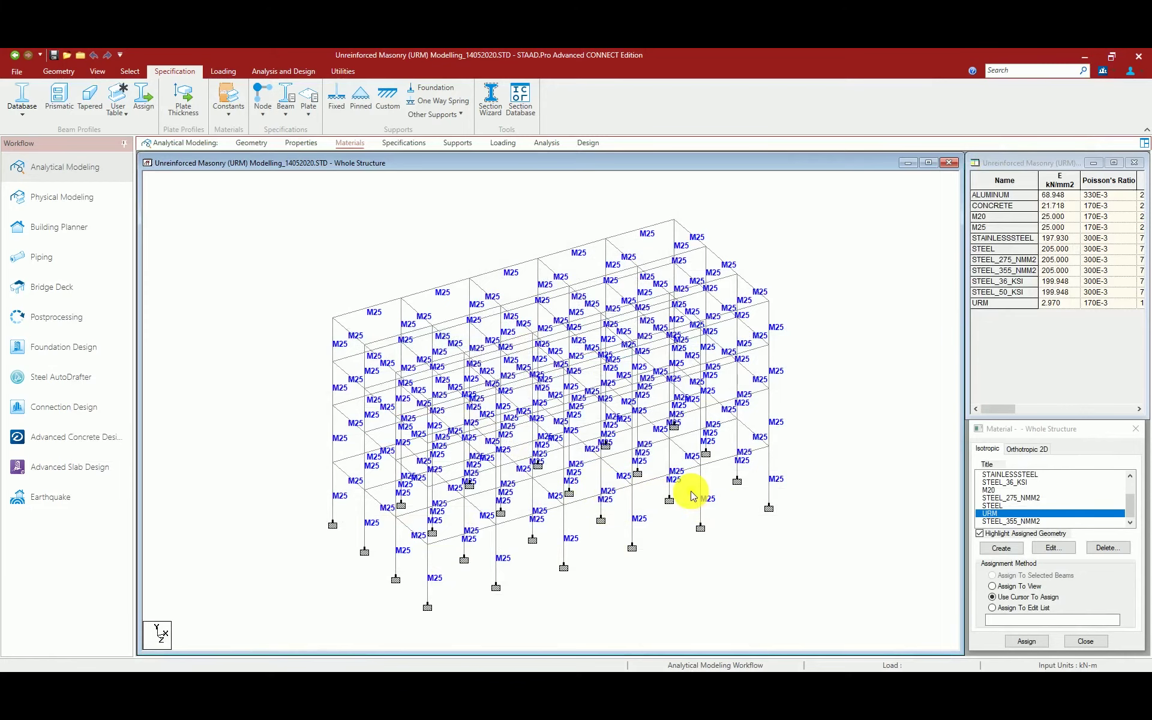
In the Word note on why the density is so low, correct "deal load" to "dead load", review the explanation and return to STAAD.Pro.
key(alt+Tab)
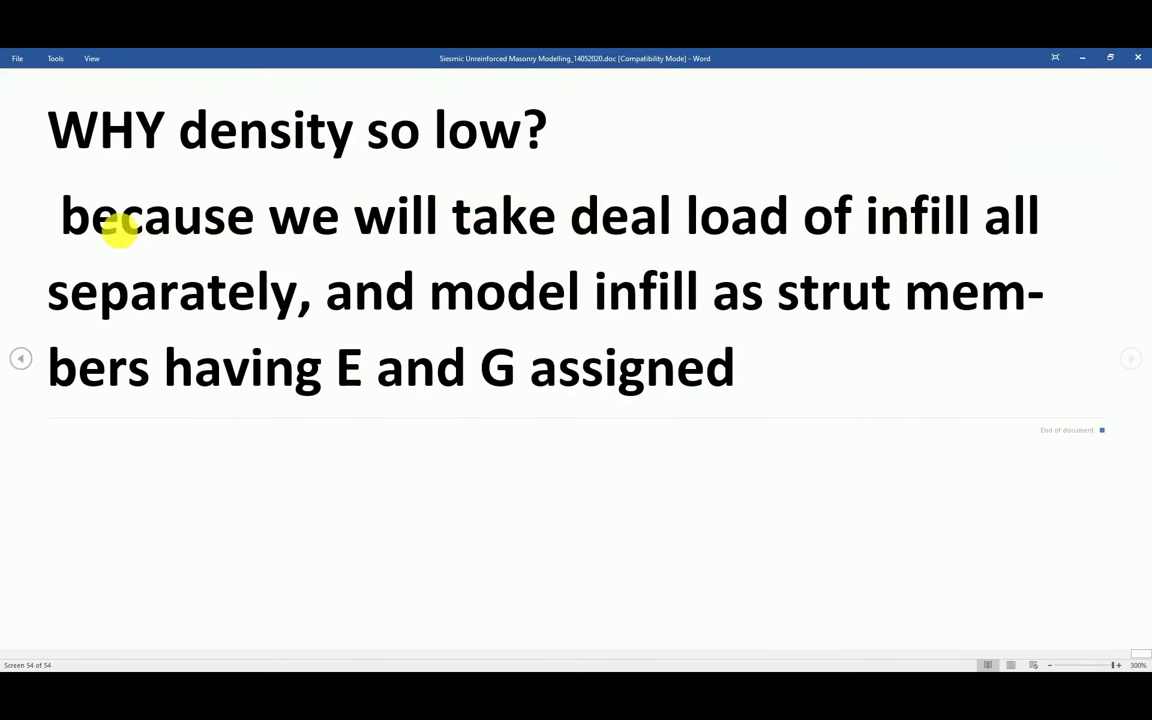
click(673, 225)
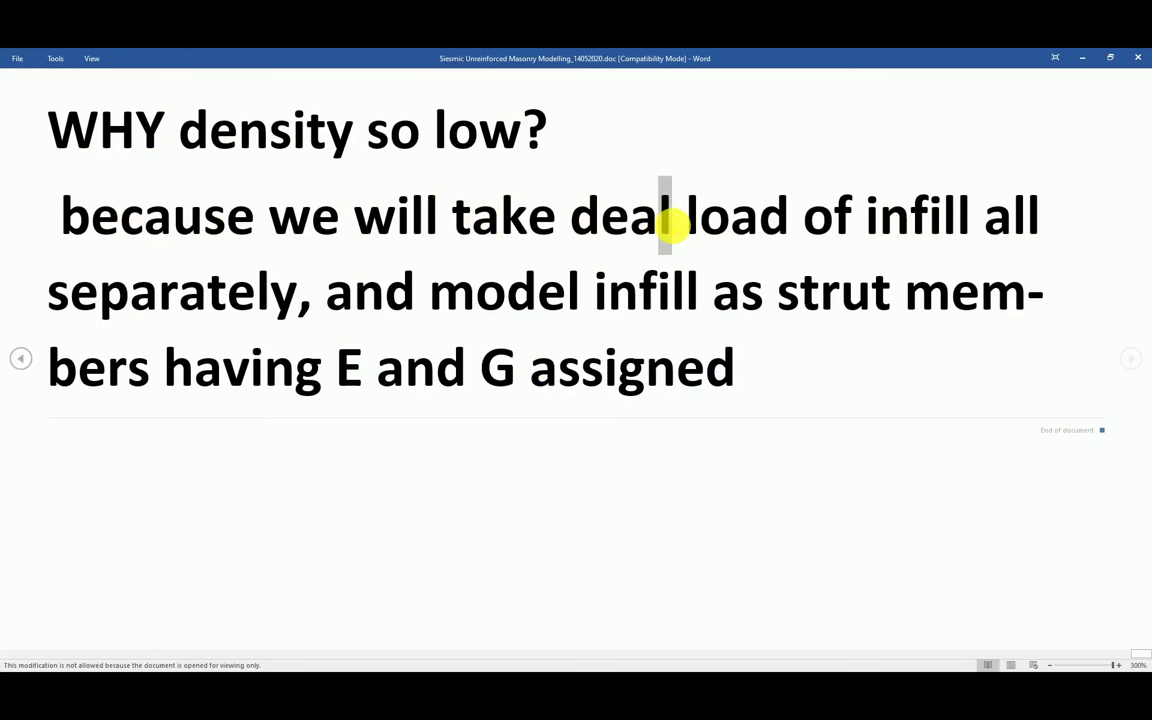
key(Escape)
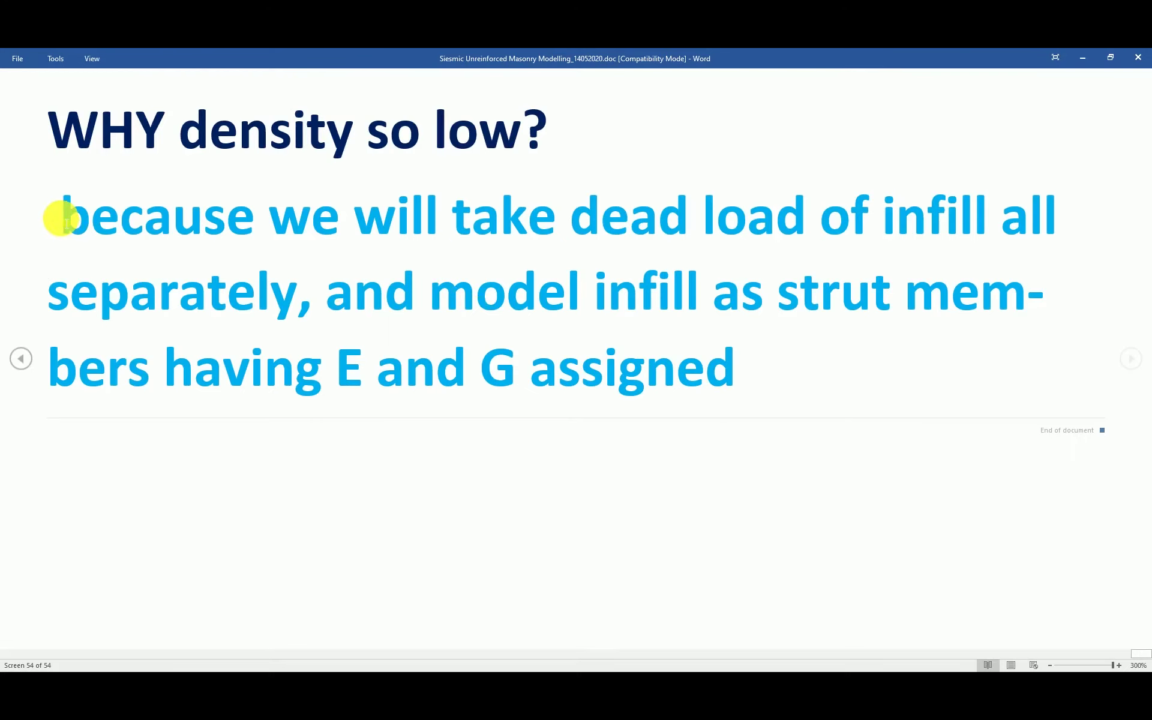
drag(66, 223, 798, 373)
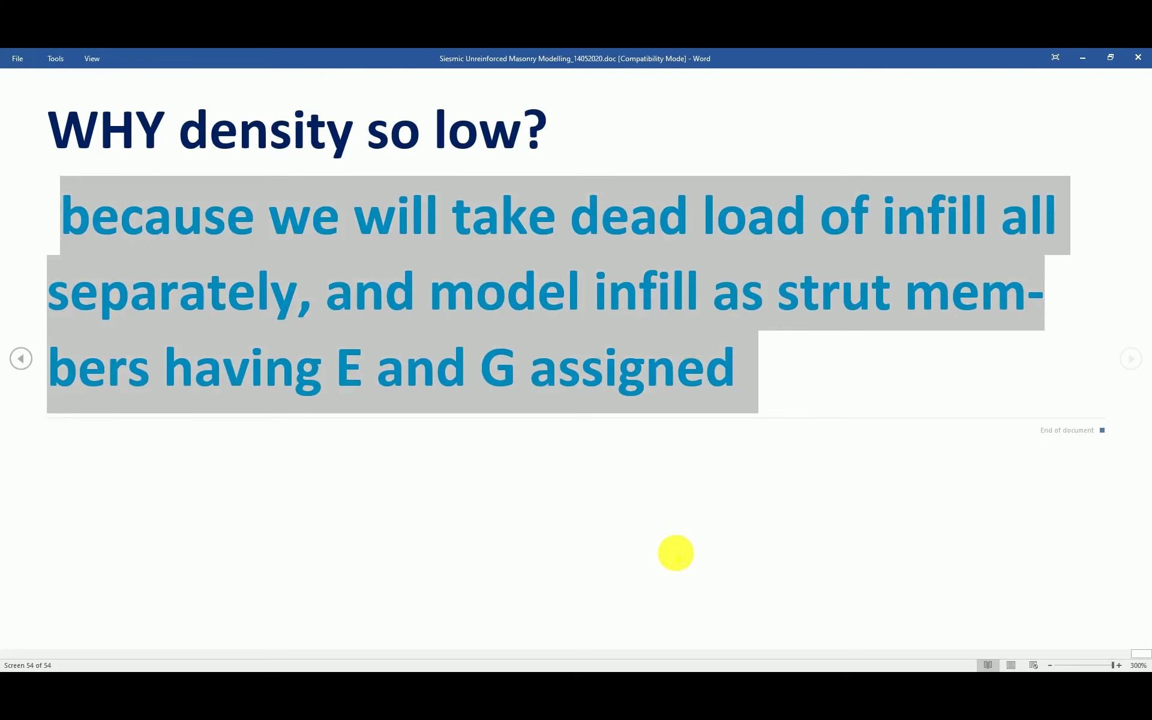
click(676, 552)
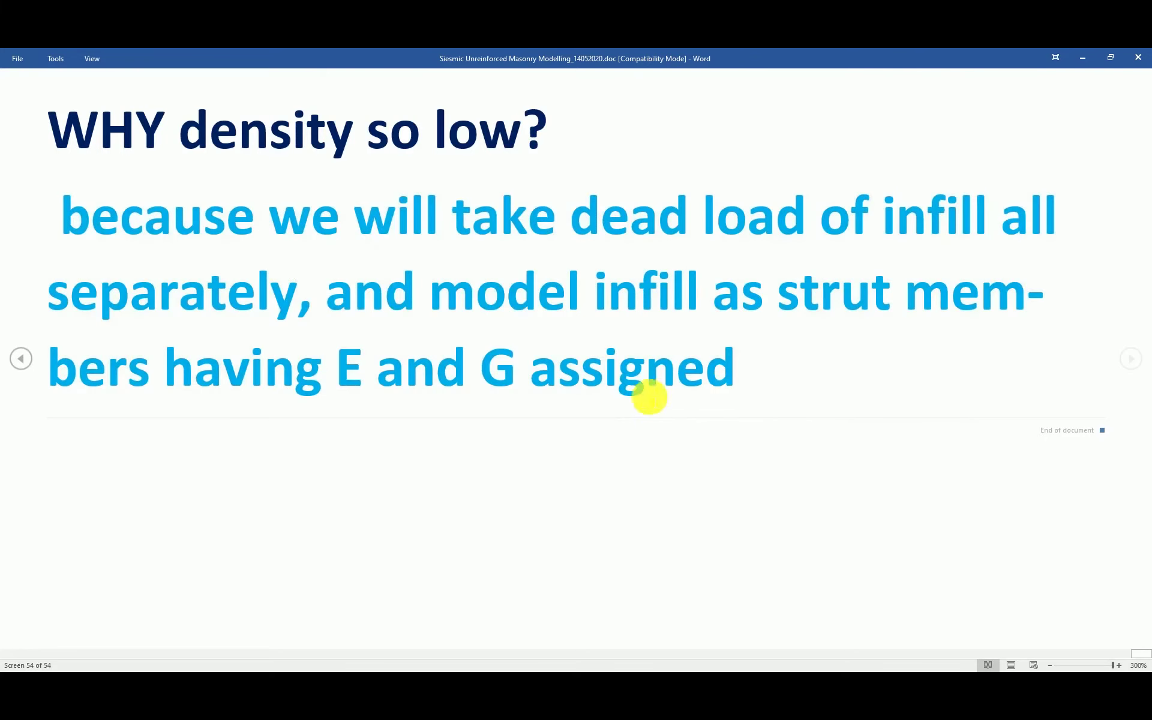
key(alt+Tab)
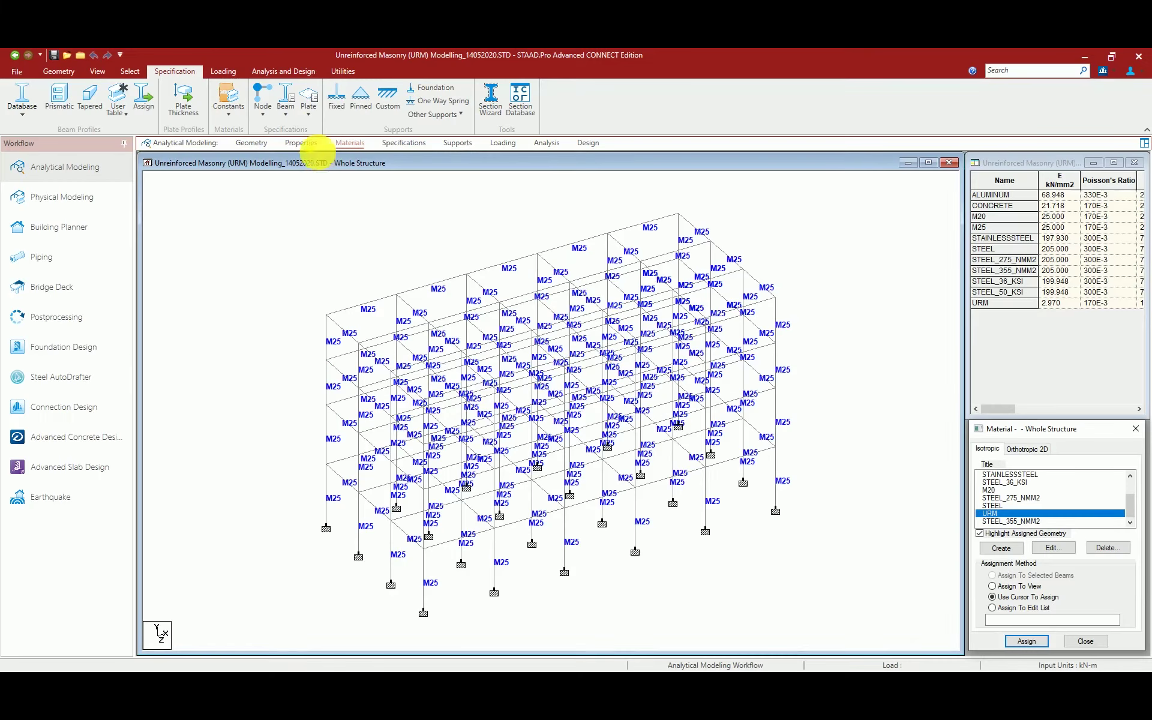
Define a rectangular section with YD .59 m and ZD .25 m in URM material and add it to the model's properties.
click(306, 144)
click(1106, 546)
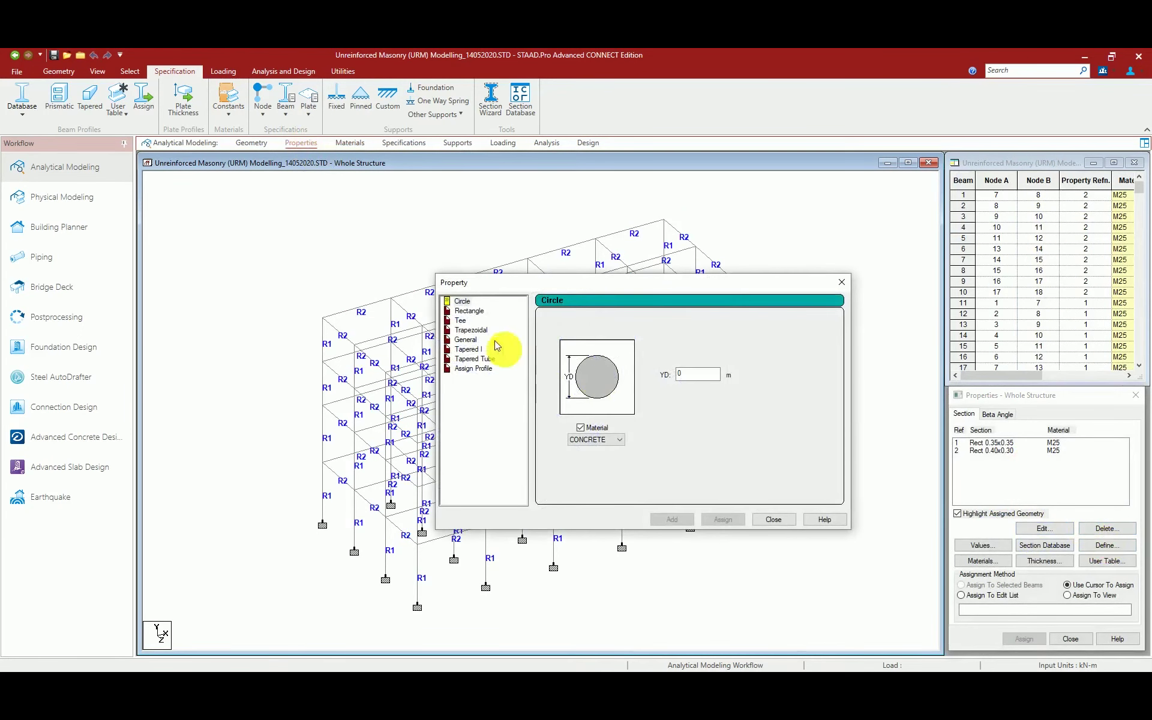
click(474, 311)
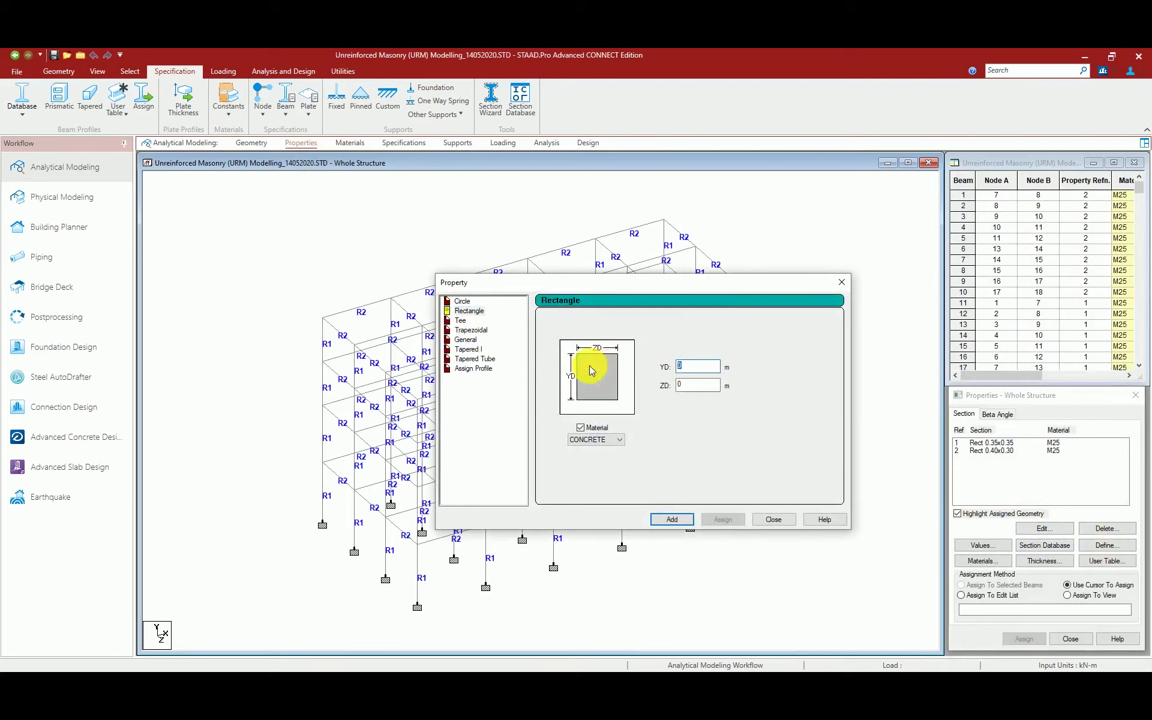
text(.59)
key(Tab)
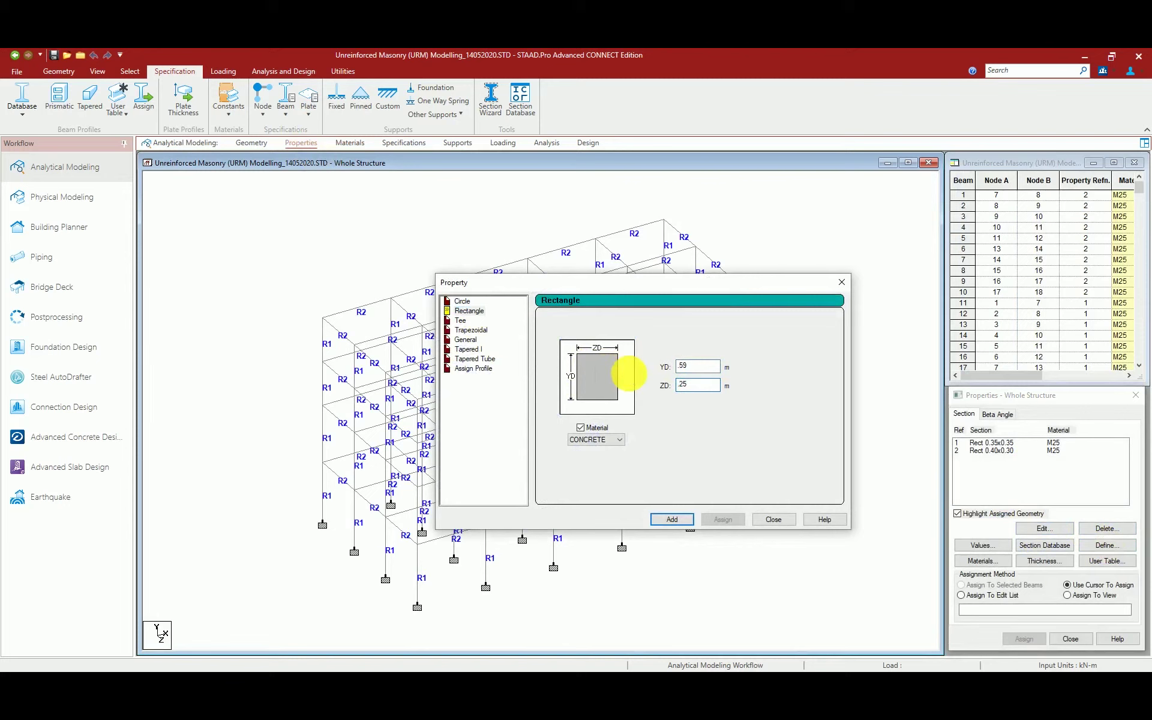
click(612, 440)
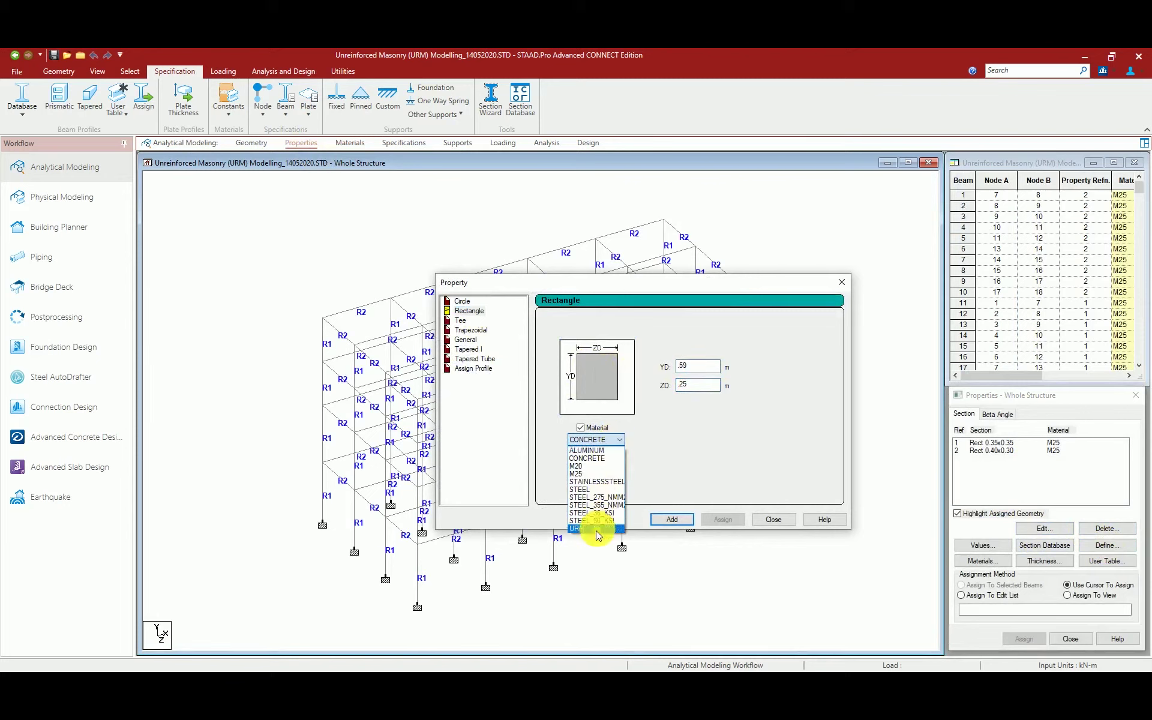
click(597, 528)
click(672, 519)
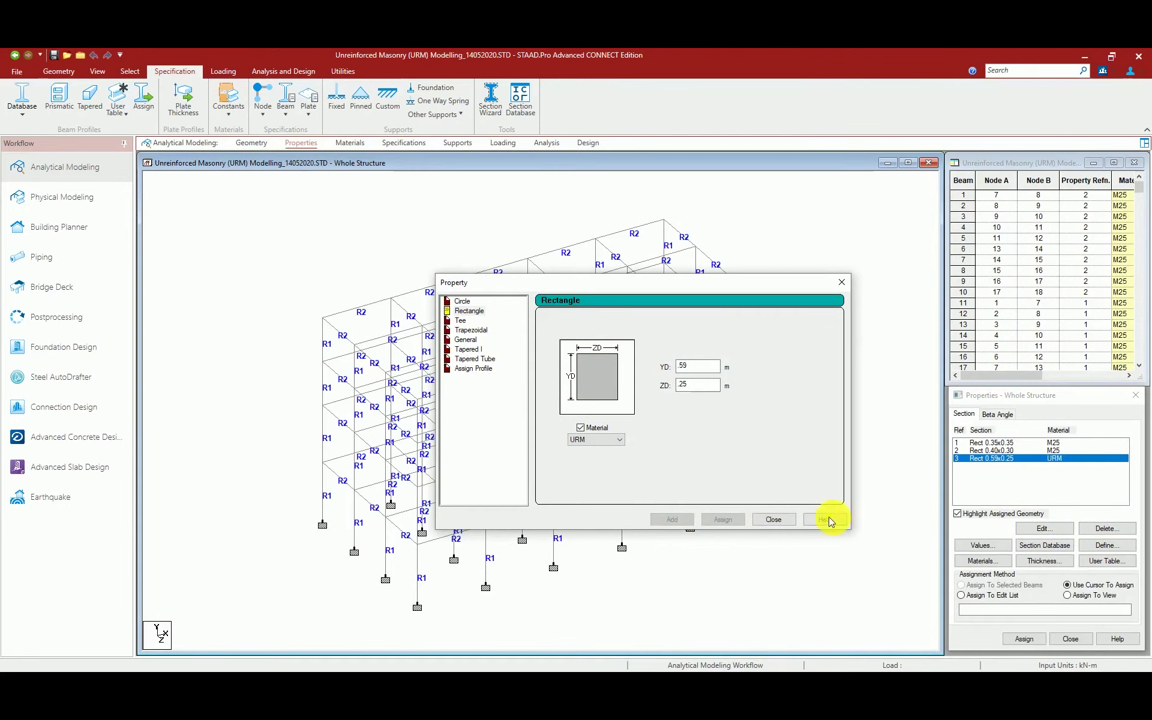
click(774, 519)
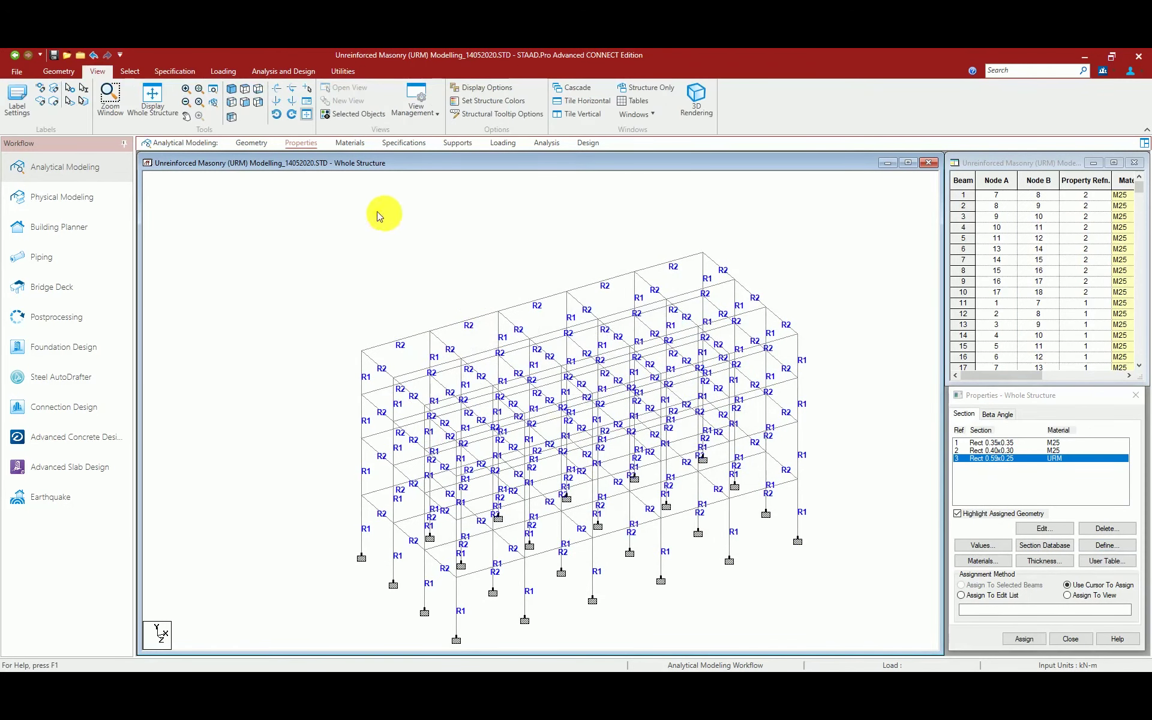
Add three diagonal strut beams in the second storey of the three-bay side elevation, each from a bay's upper-left to its lower-right node.
click(244, 105)
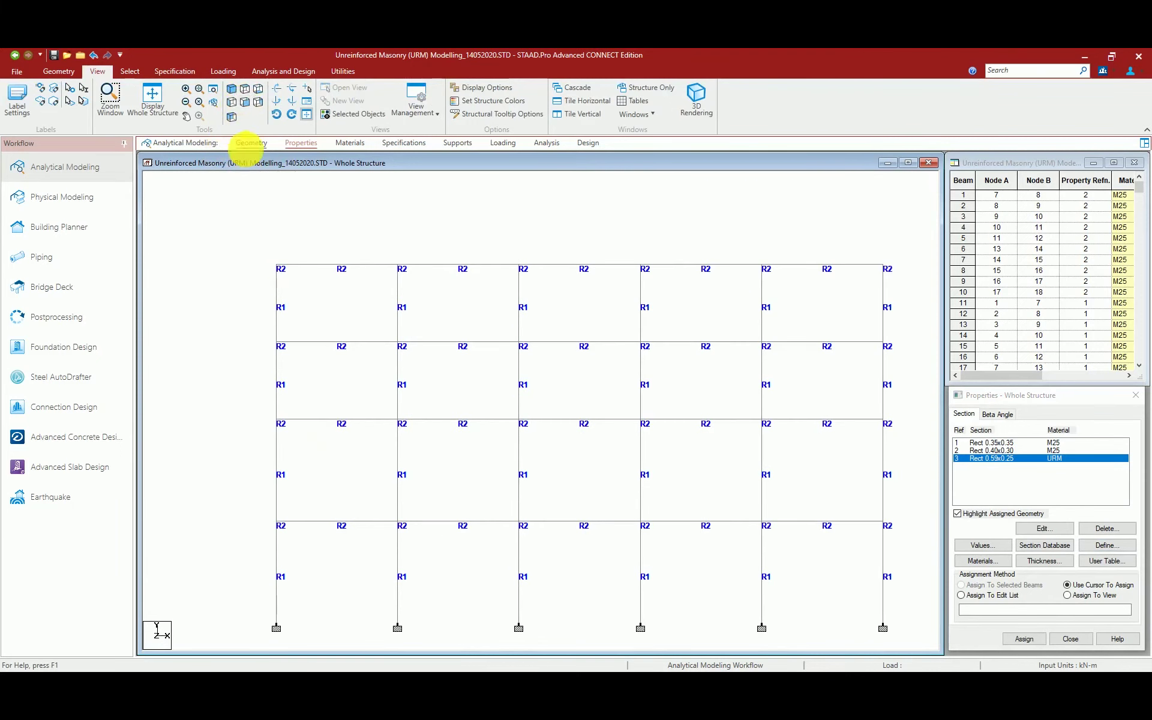
click(231, 103)
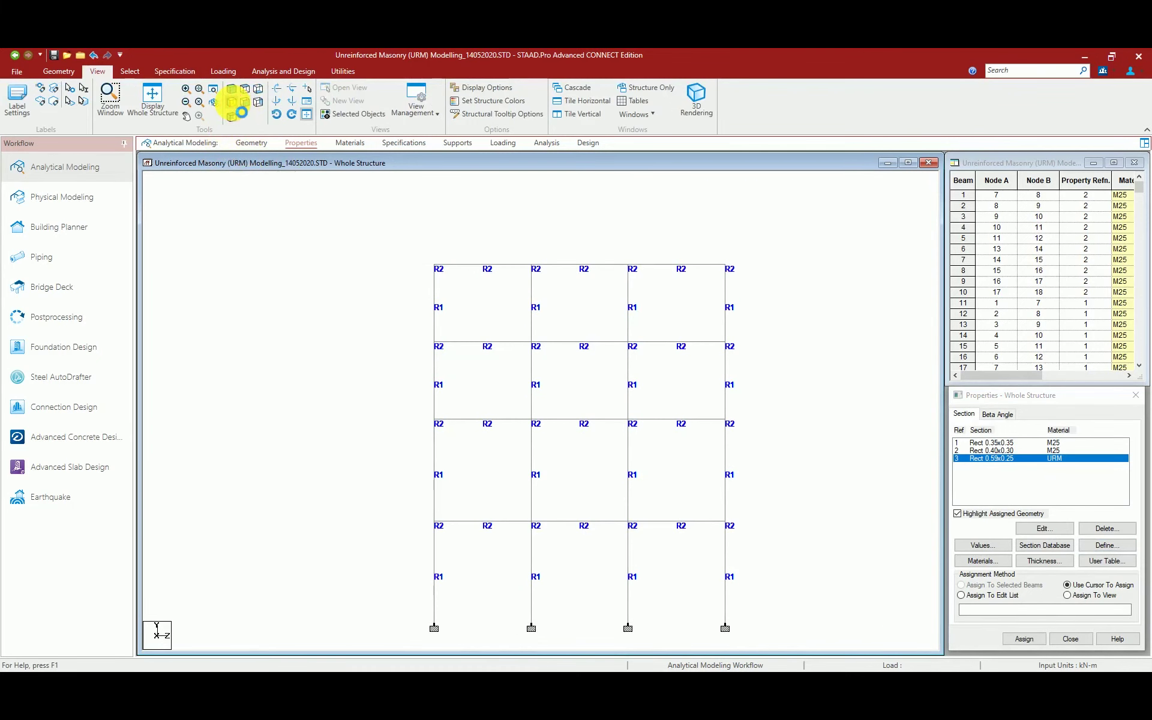
click(69, 74)
click(234, 114)
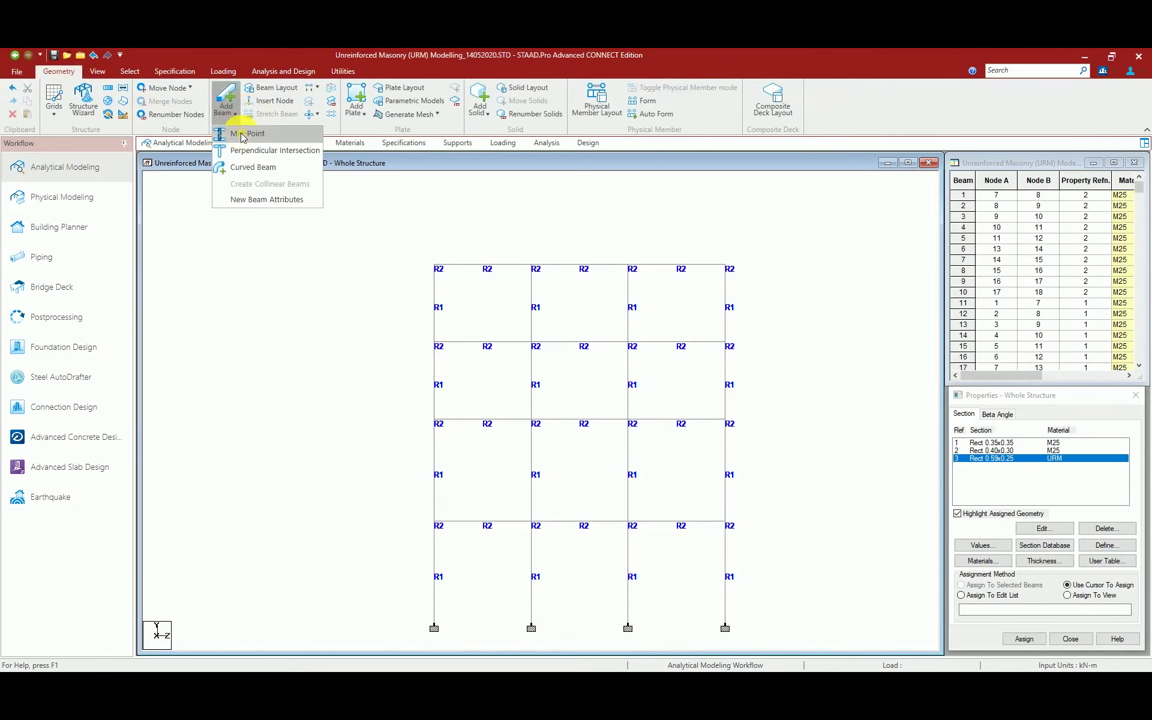
click(226, 91)
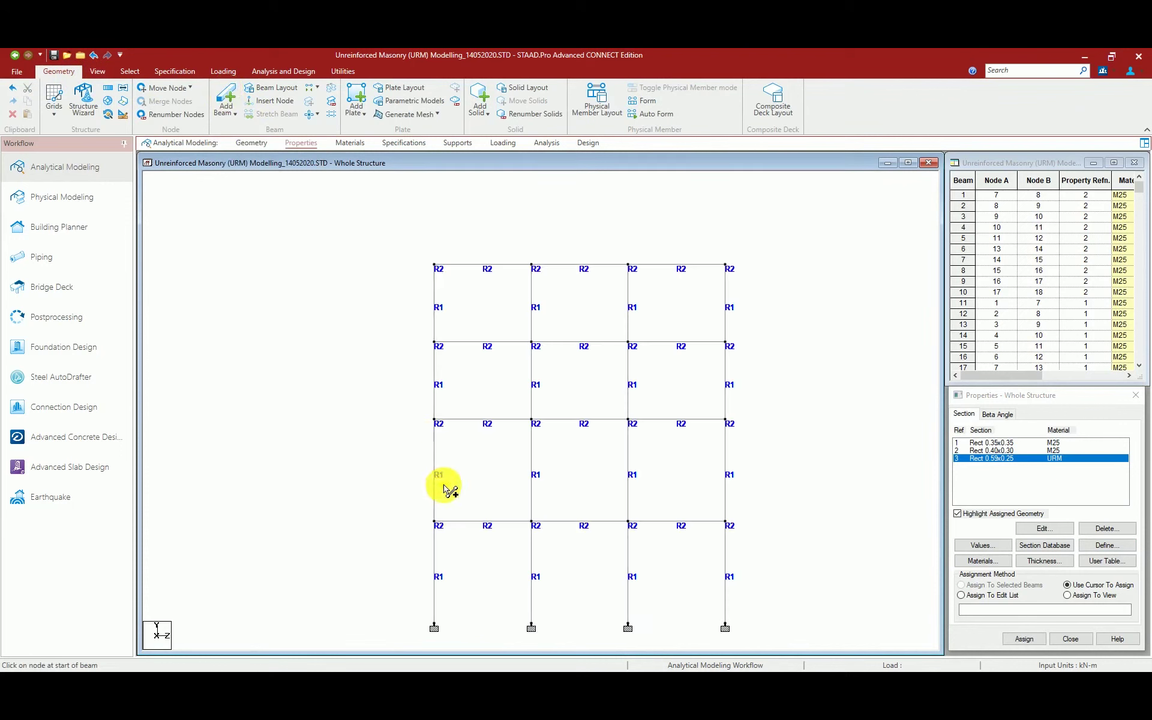
click(435, 423)
click(532, 521)
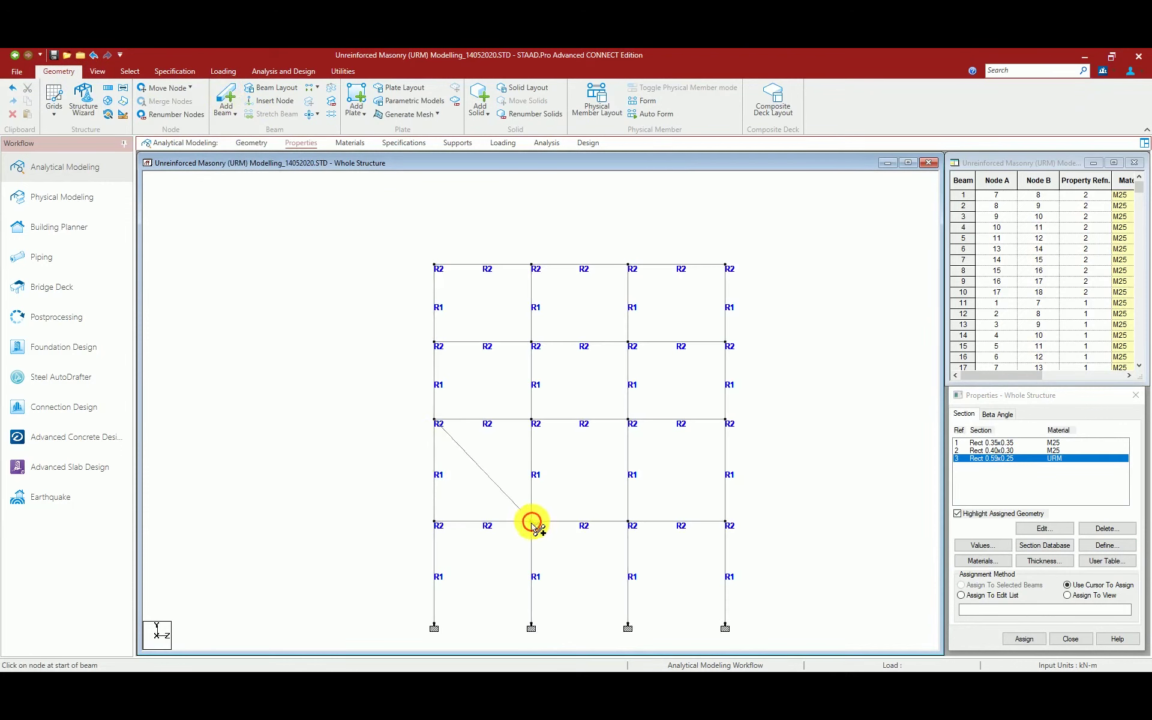
click(533, 423)
click(628, 521)
click(629, 423)
click(724, 522)
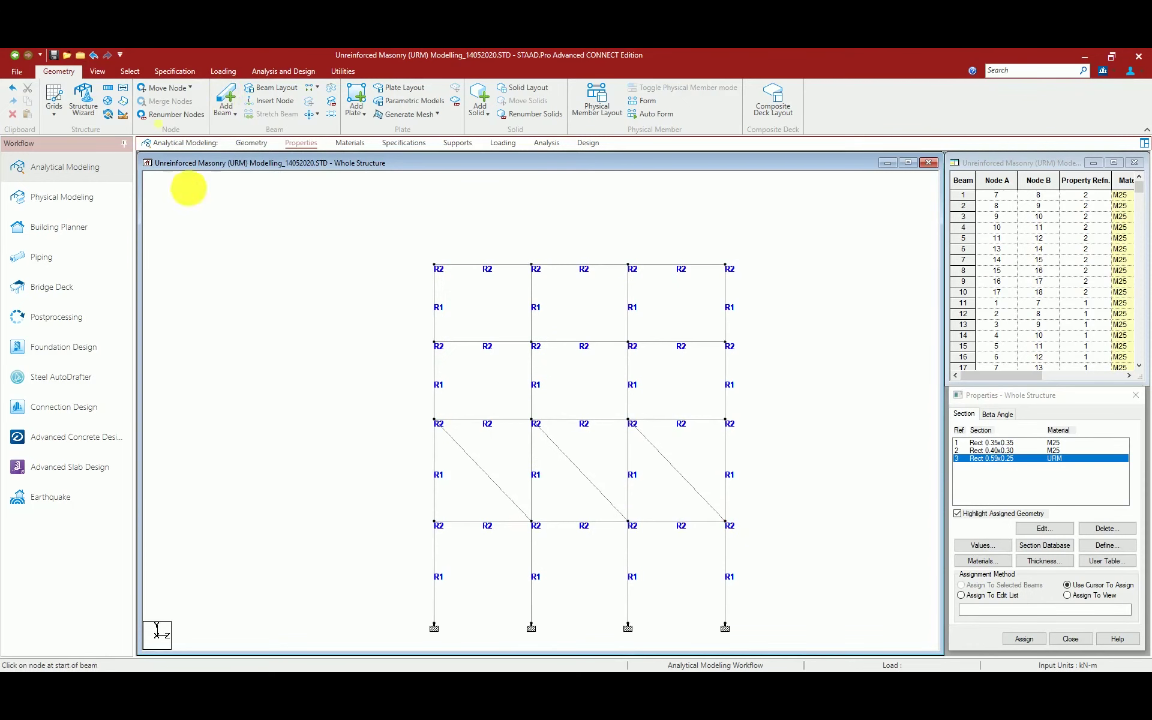
click(98, 72)
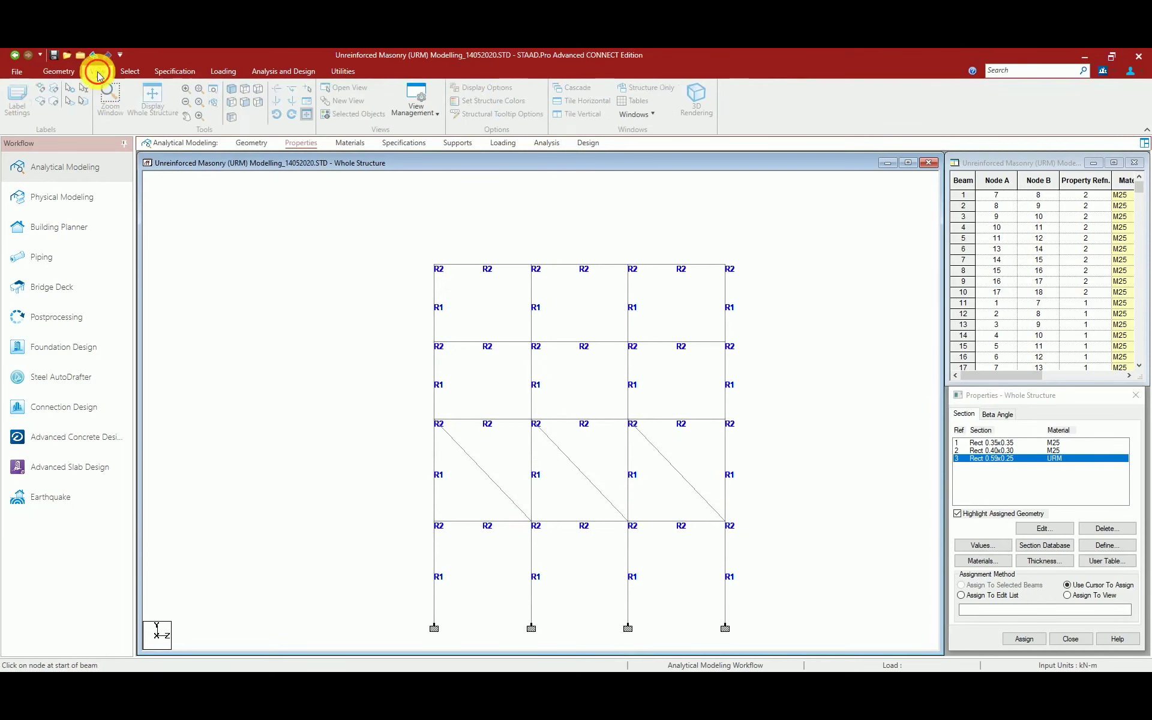
click(232, 88)
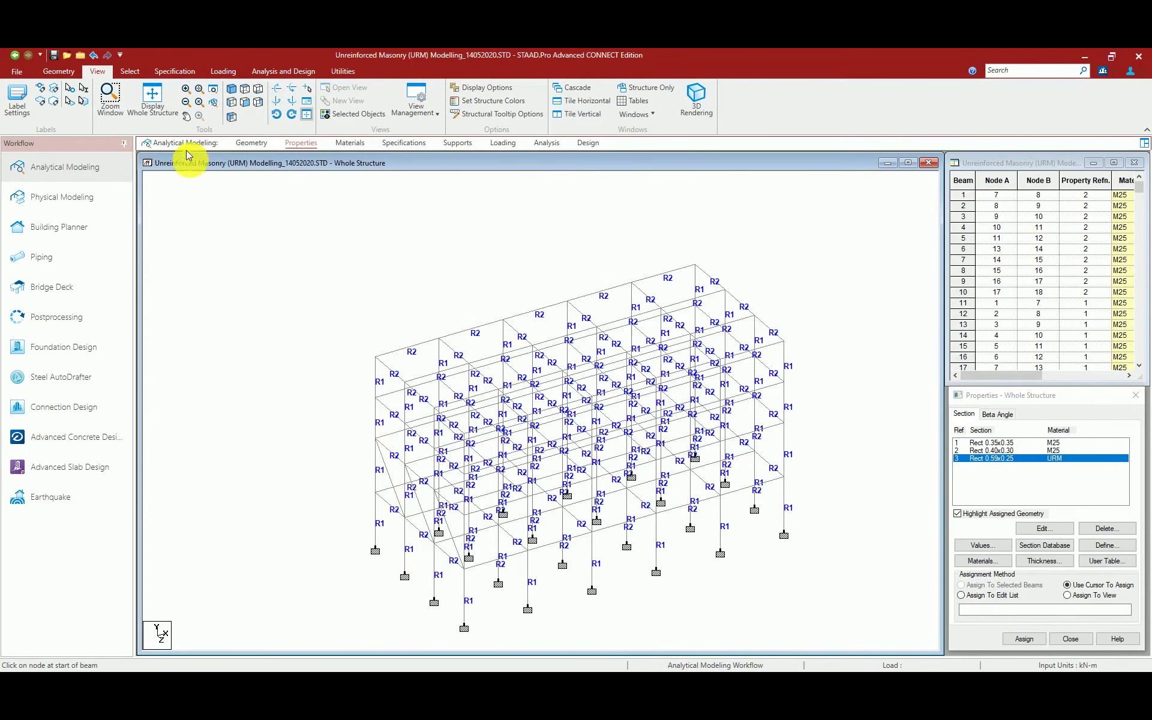
Assign the Rect 0.59x0.25 URM section to the three diagonal struts in the side elevation, and clear the selection.
click(231, 105)
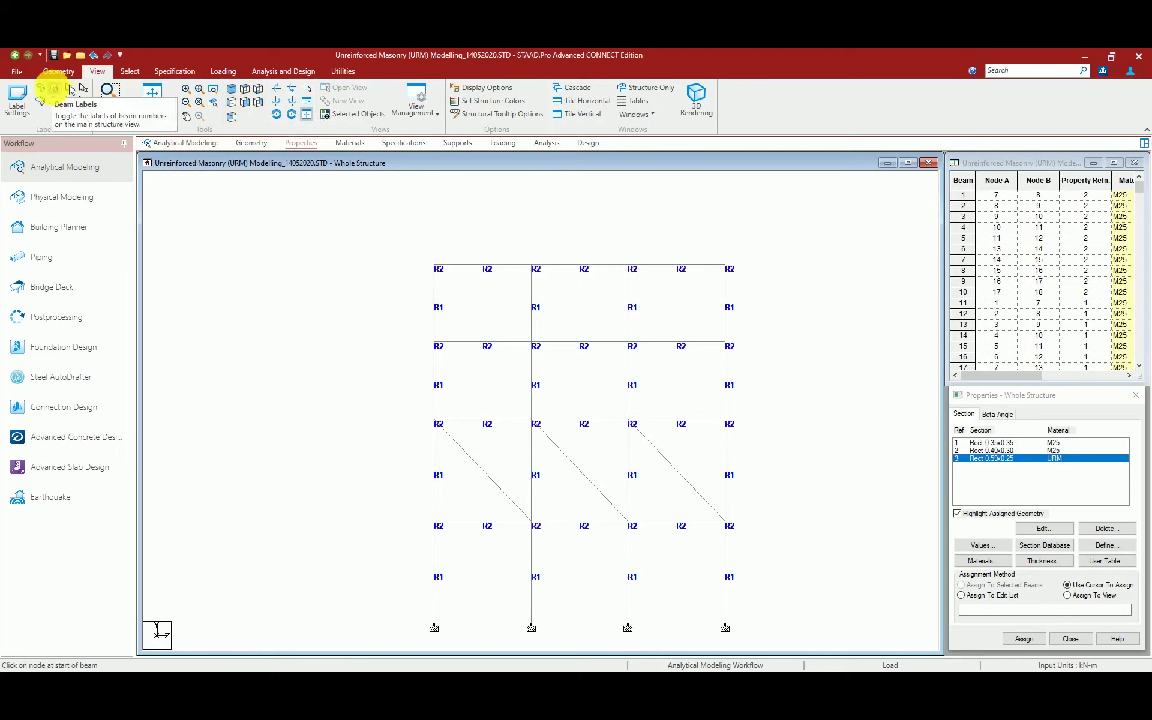
click(129, 71)
click(39, 112)
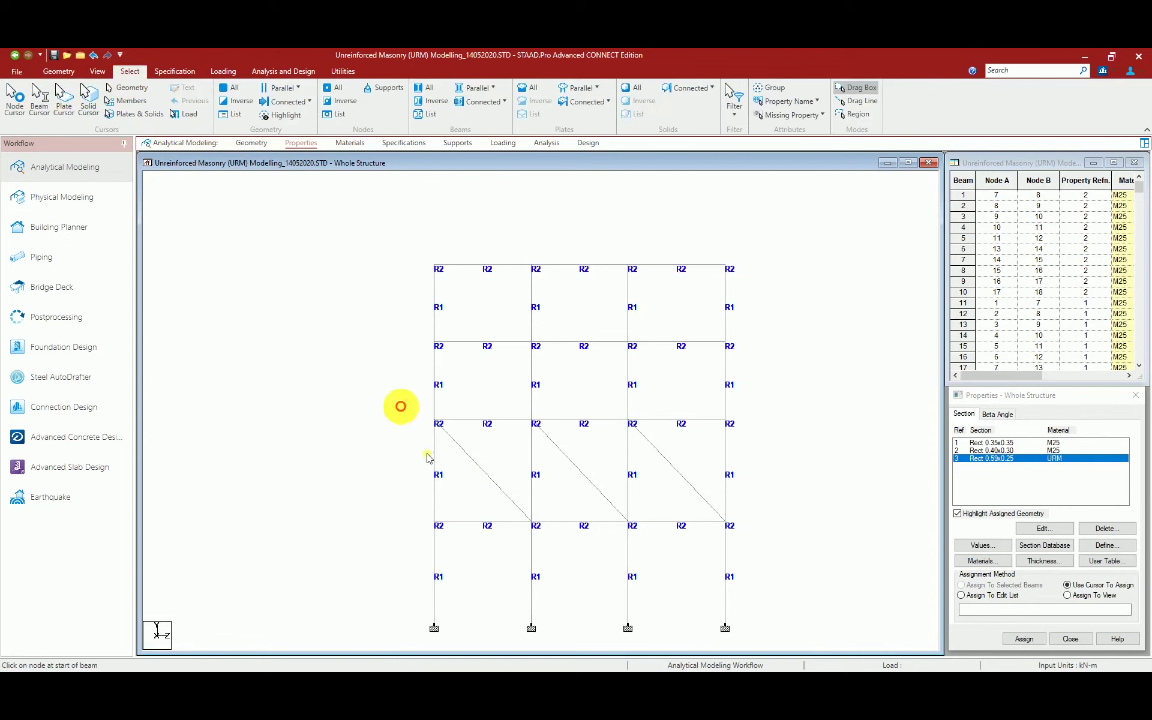
click(480, 467)
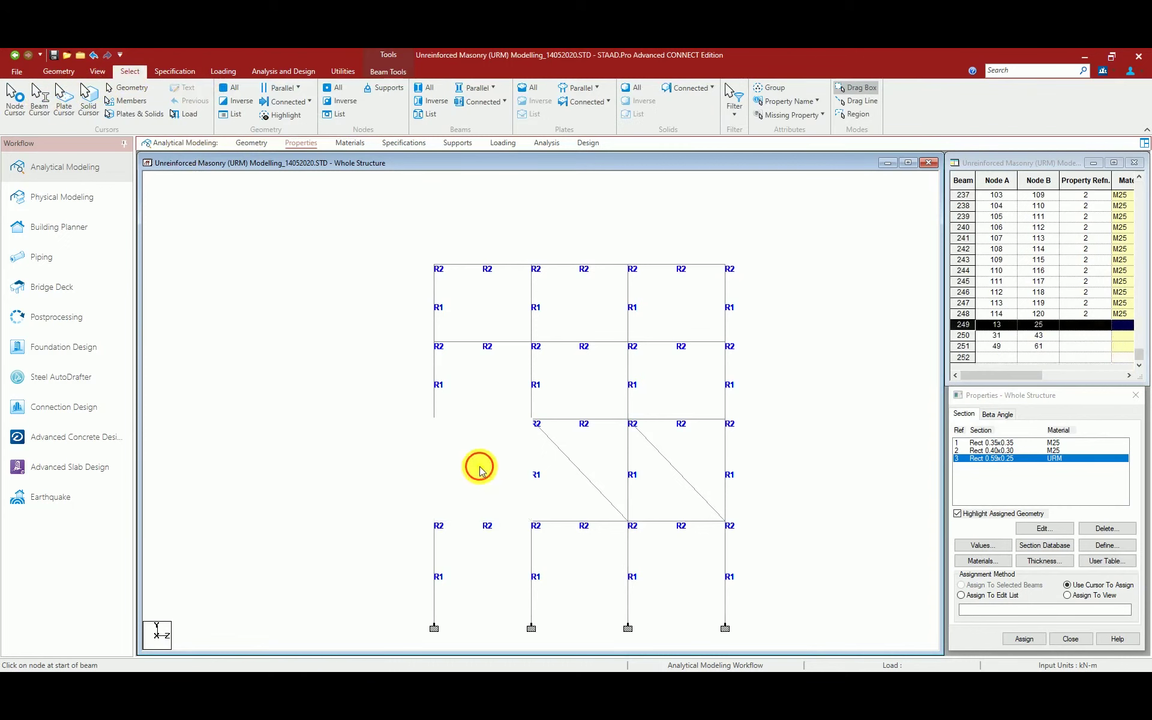
ctrl+click(574, 466)
ctrl+click(668, 462)
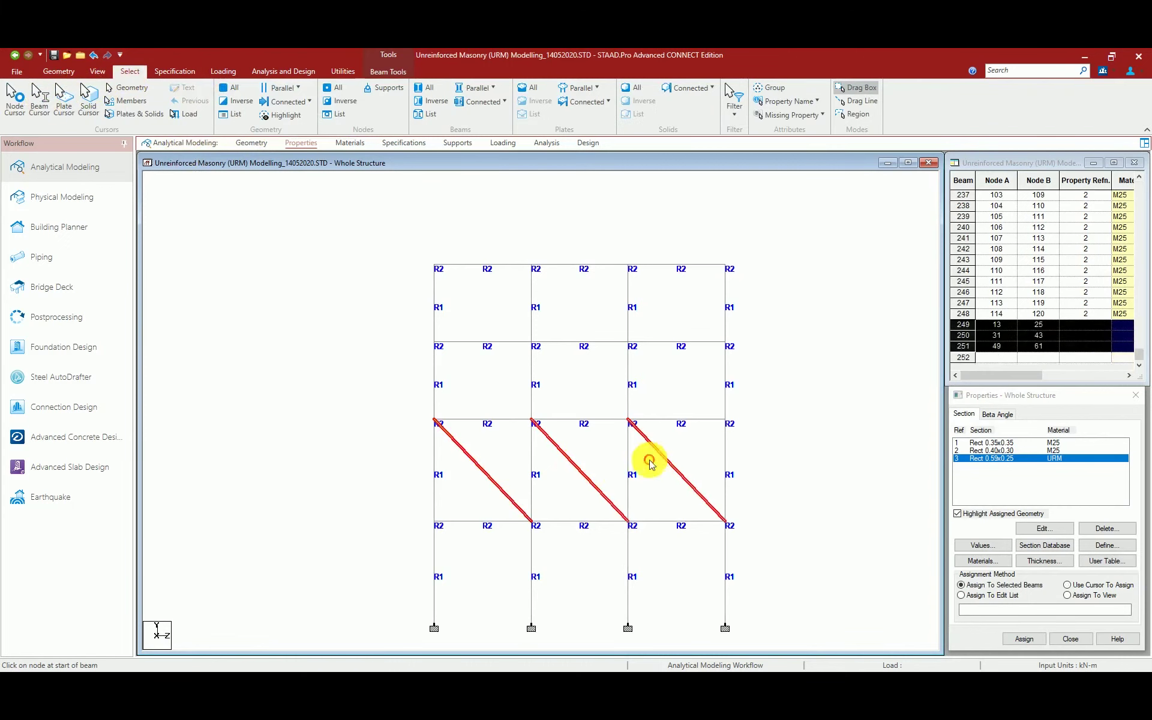
click(1037, 641)
click(1066, 552)
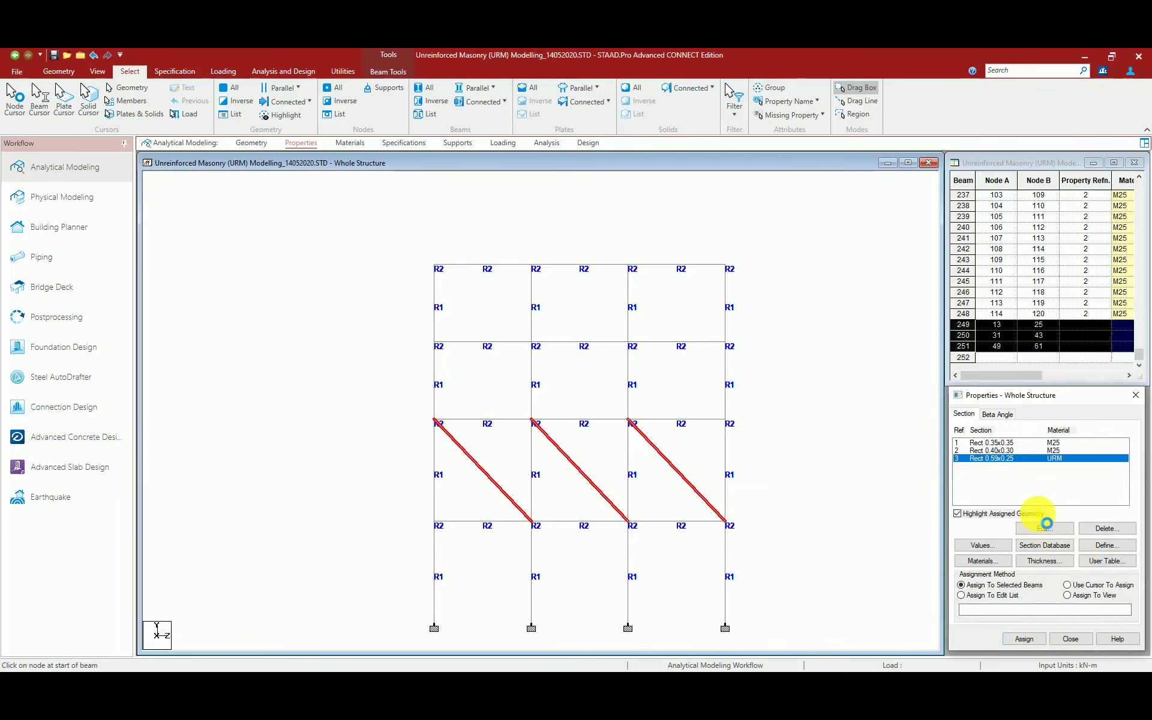
click(1046, 527)
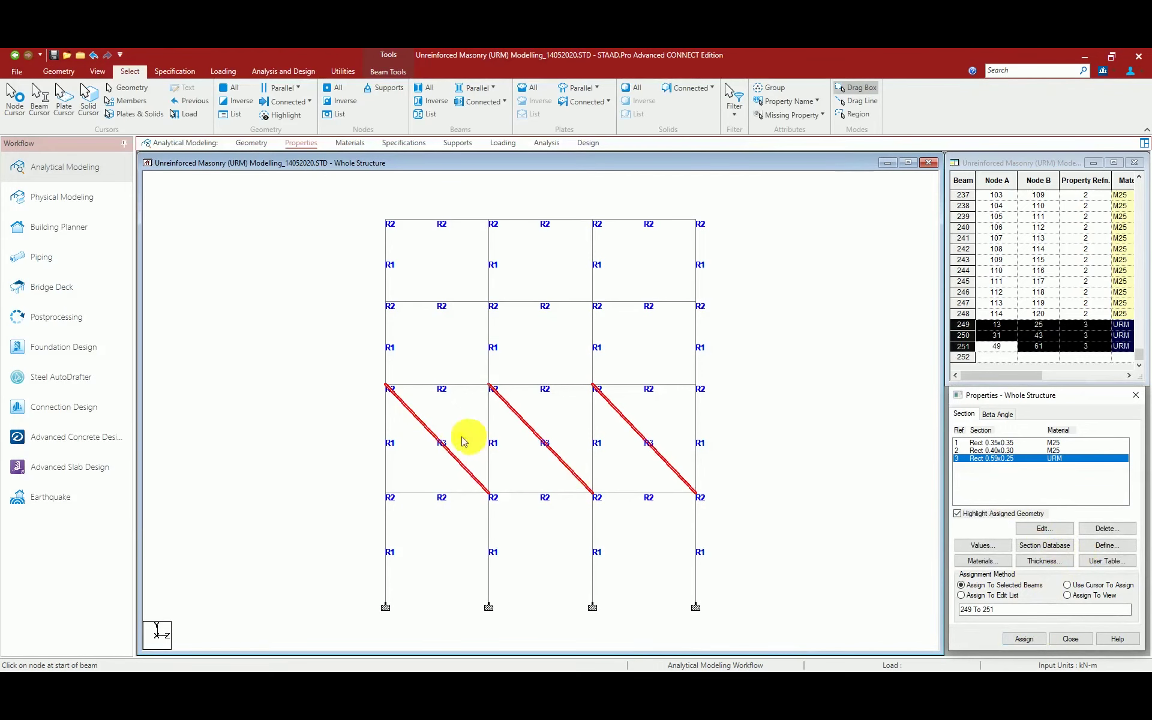
click(261, 151)
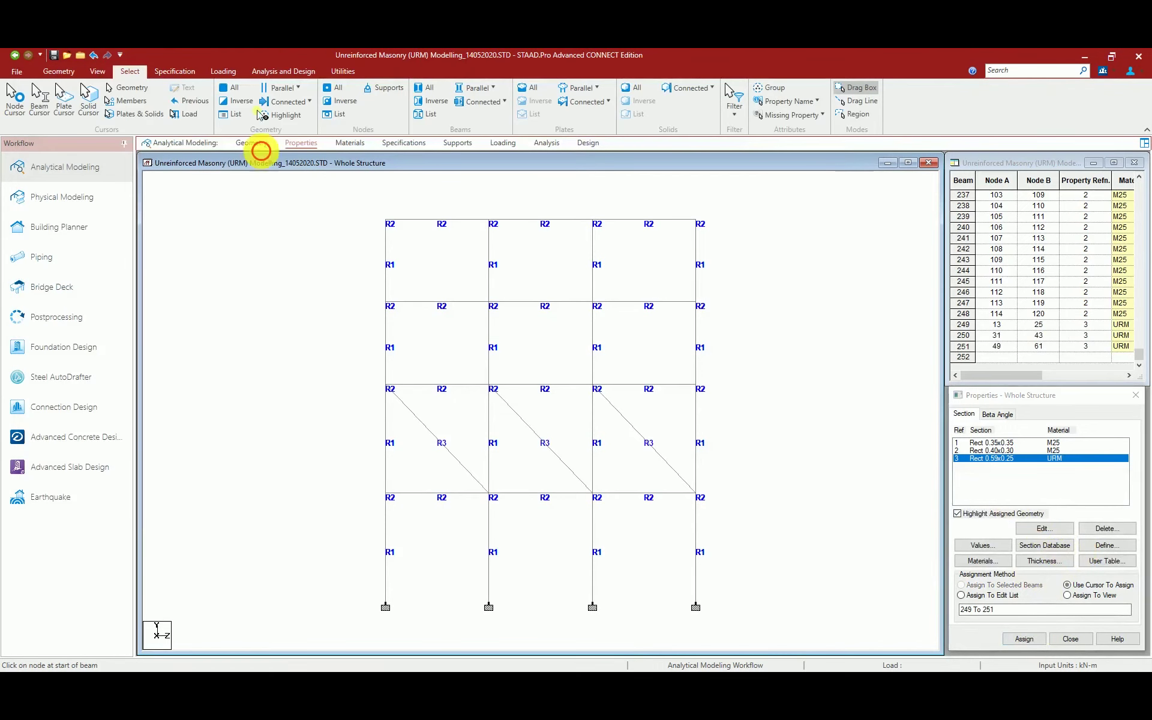
Copy the end elevation's three diagonal URM struts along global X with Translational Repeat, using 5 steps at 5 m spacing.
click(98, 71)
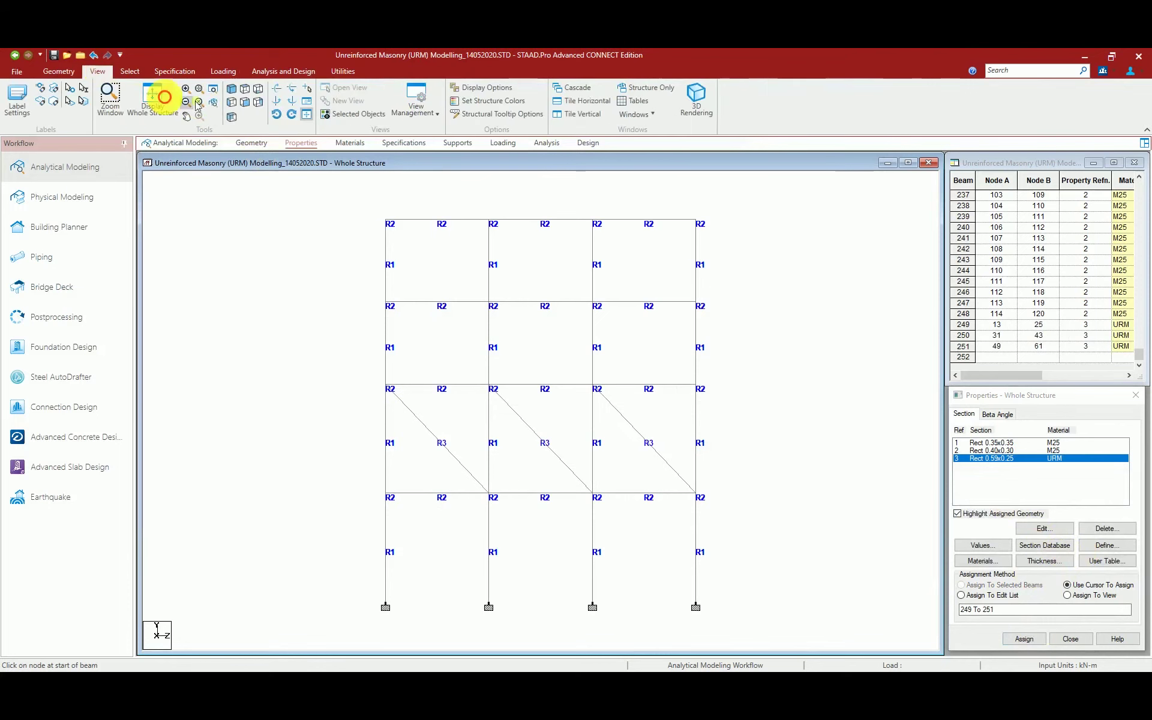
click(232, 91)
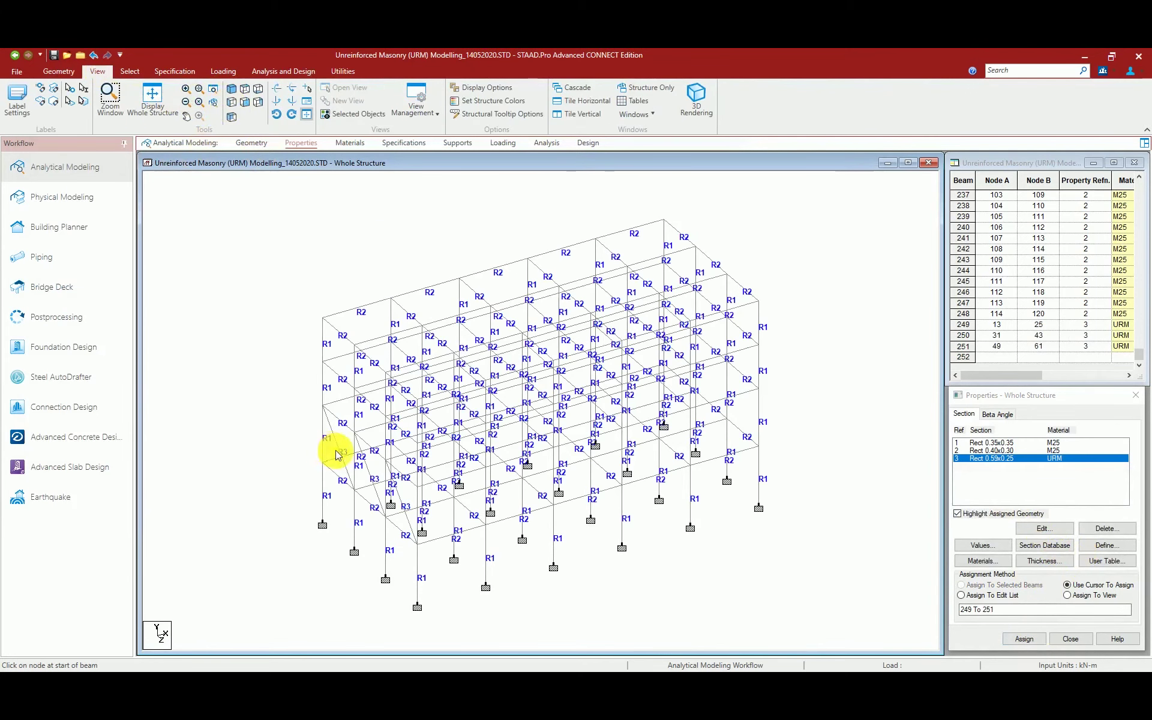
click(336, 444)
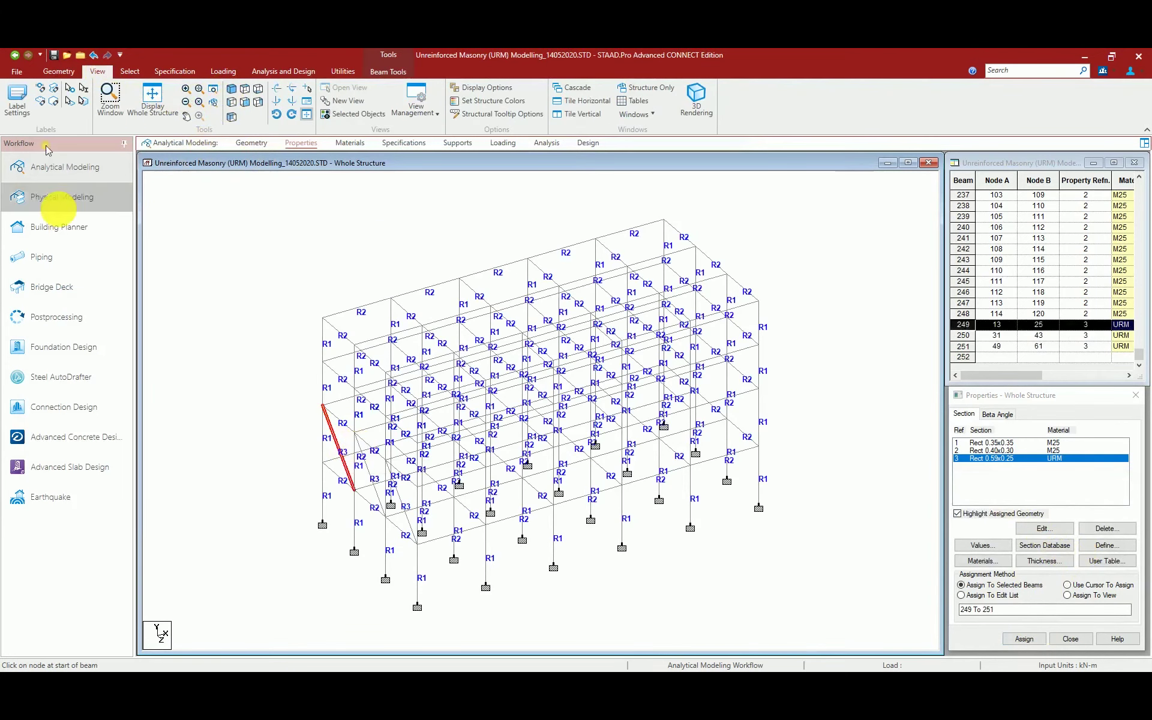
click(53, 60)
click(579, 429)
ctrl+click(368, 471)
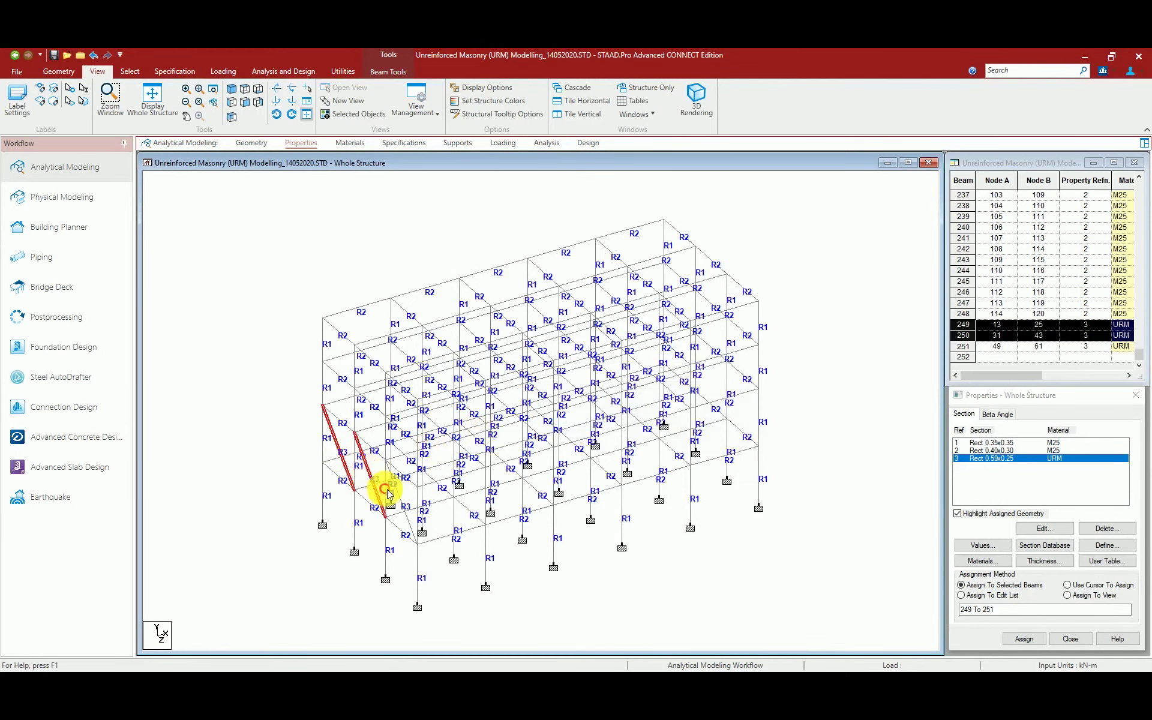
ctrl+click(402, 504)
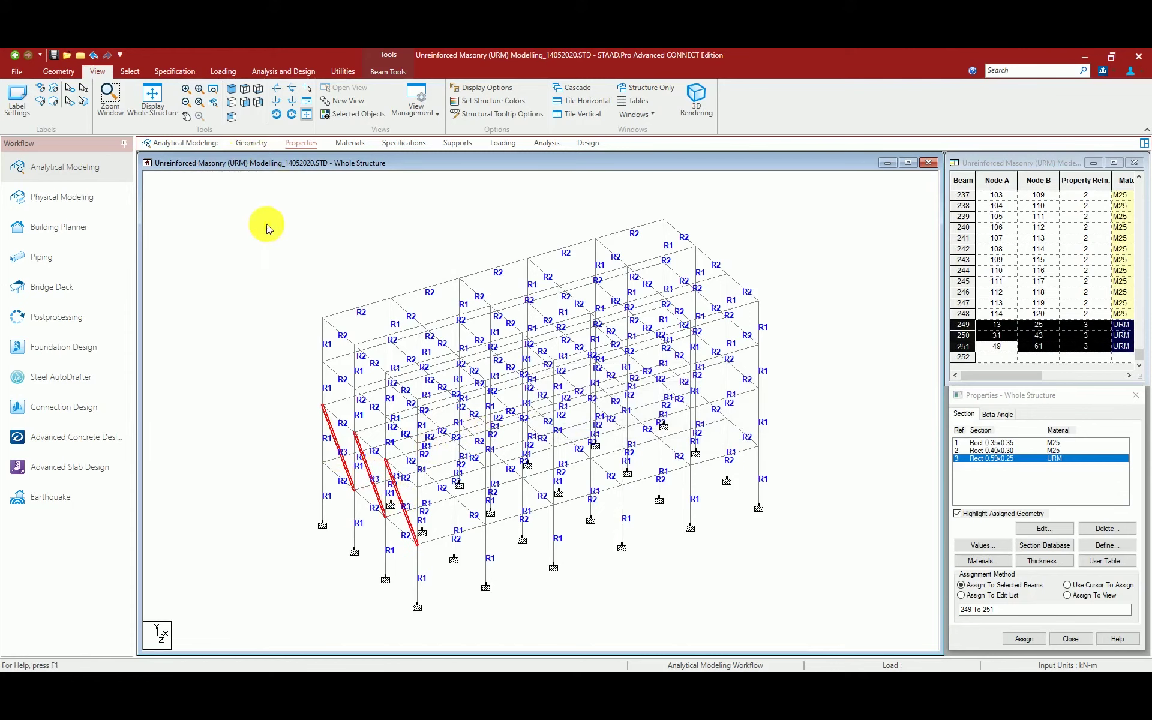
click(58, 71)
click(105, 90)
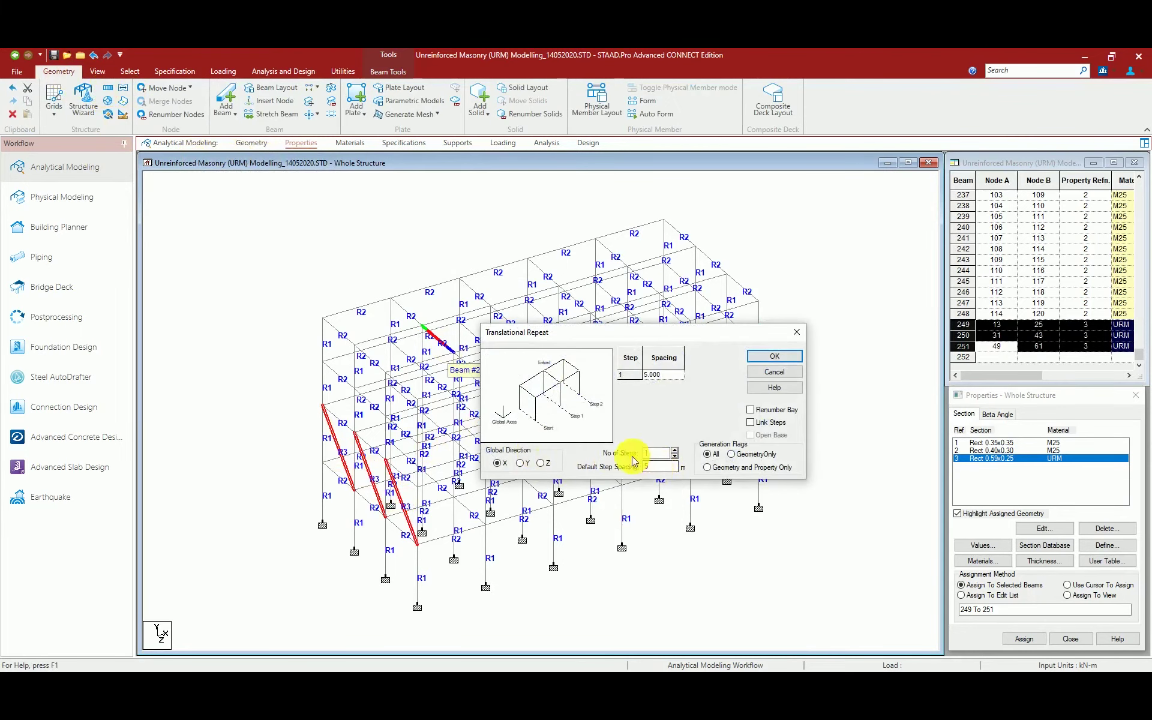
double_click(659, 454)
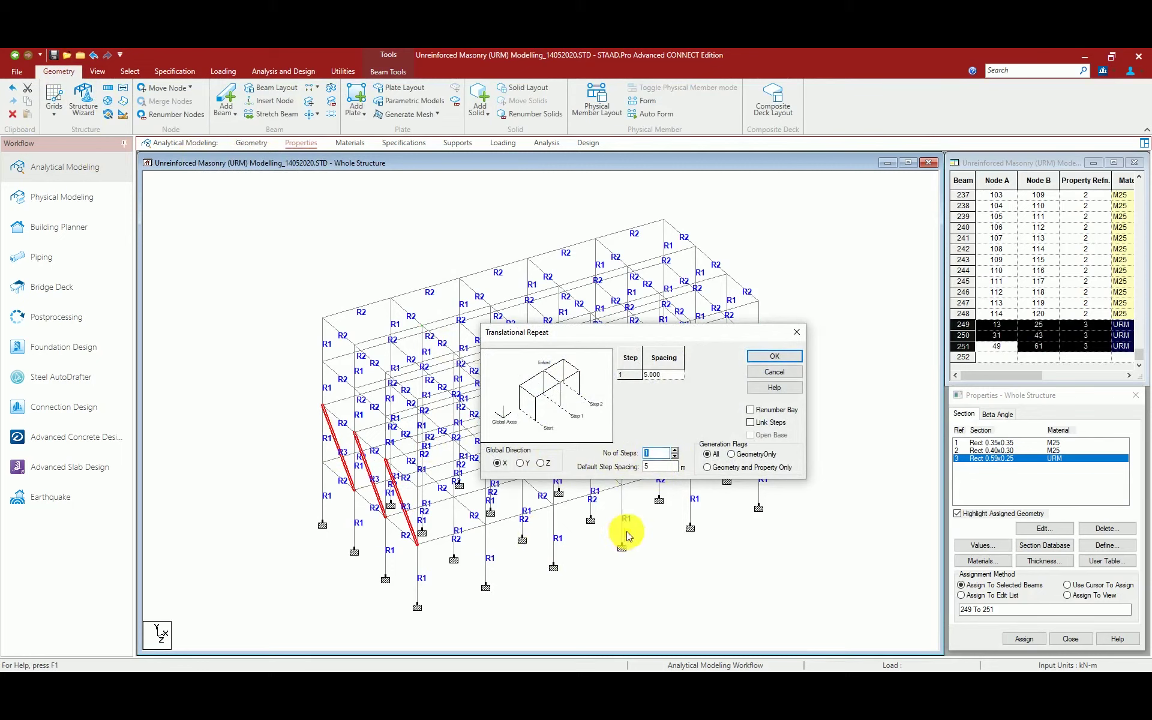
text(5)
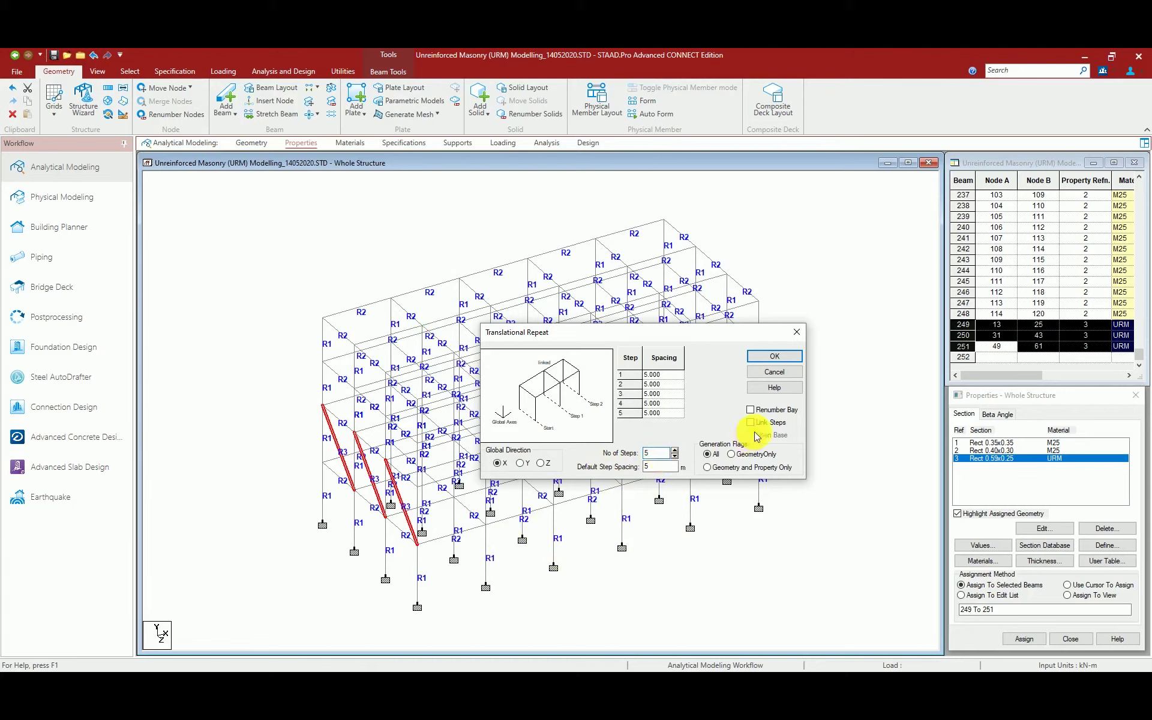
click(779, 358)
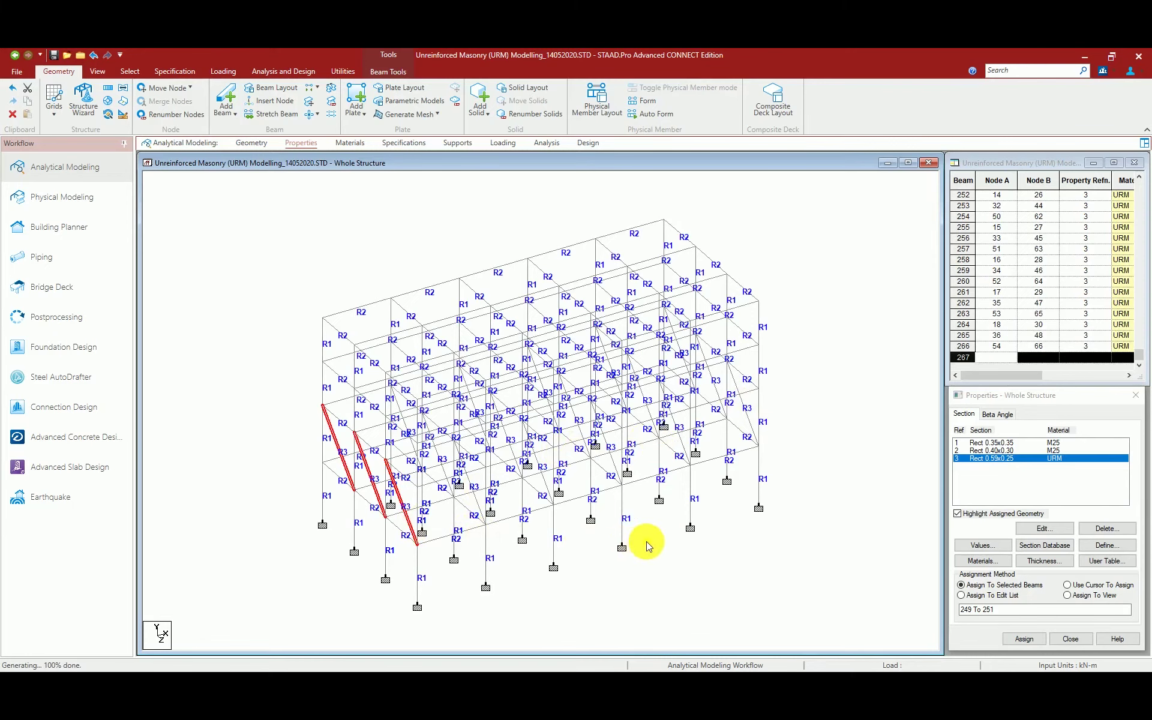
click(96, 72)
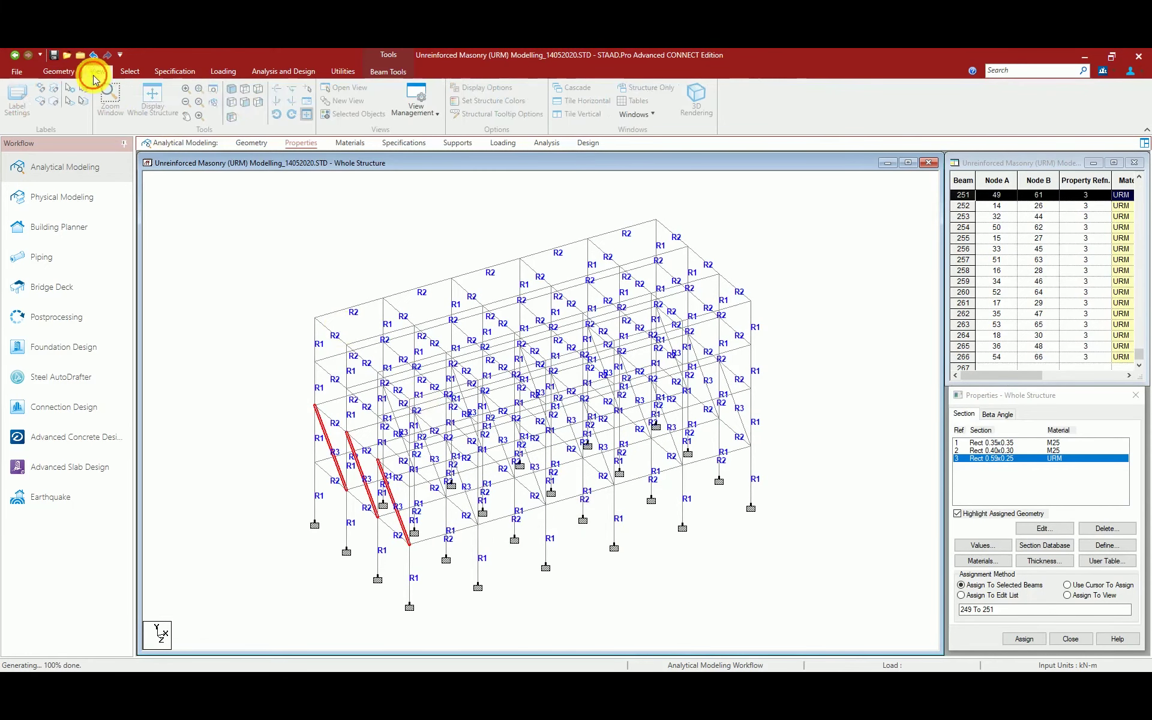
click(247, 104)
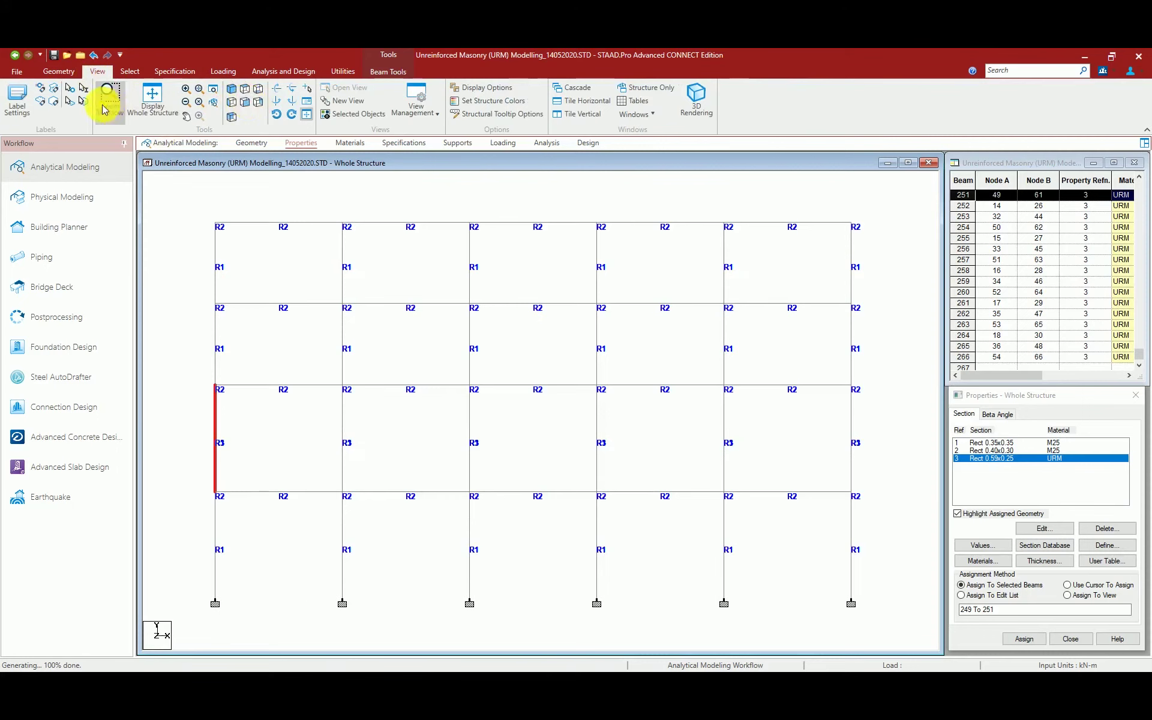
click(59, 71)
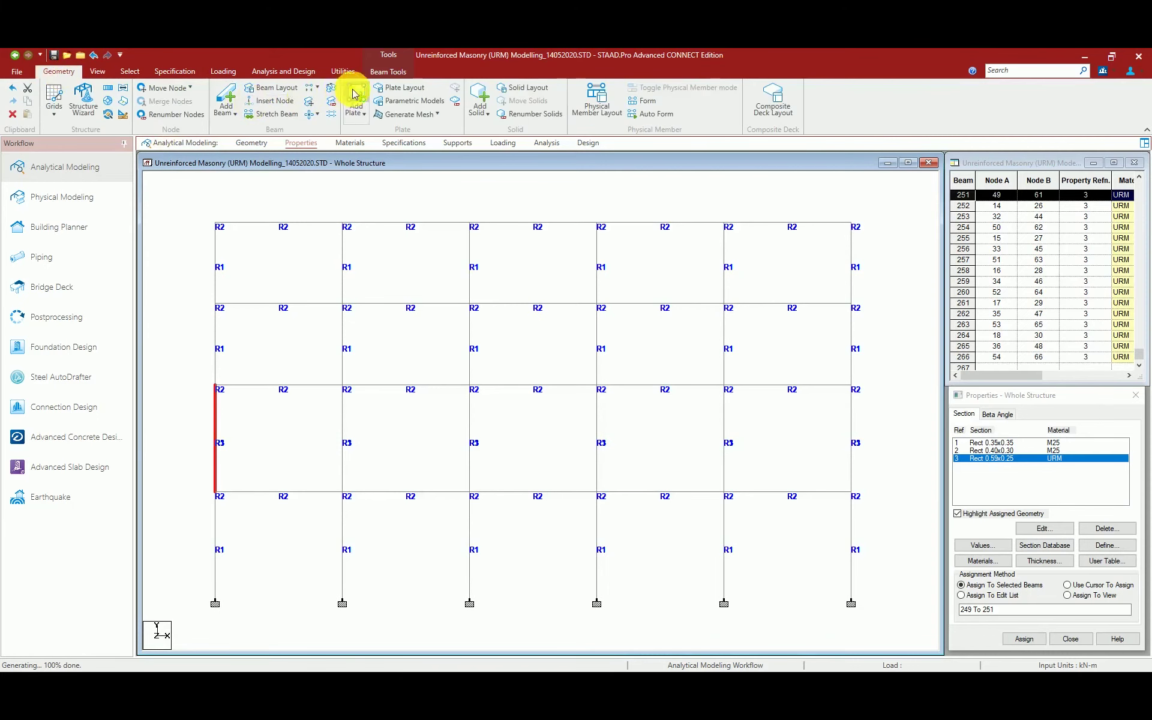
click(226, 99)
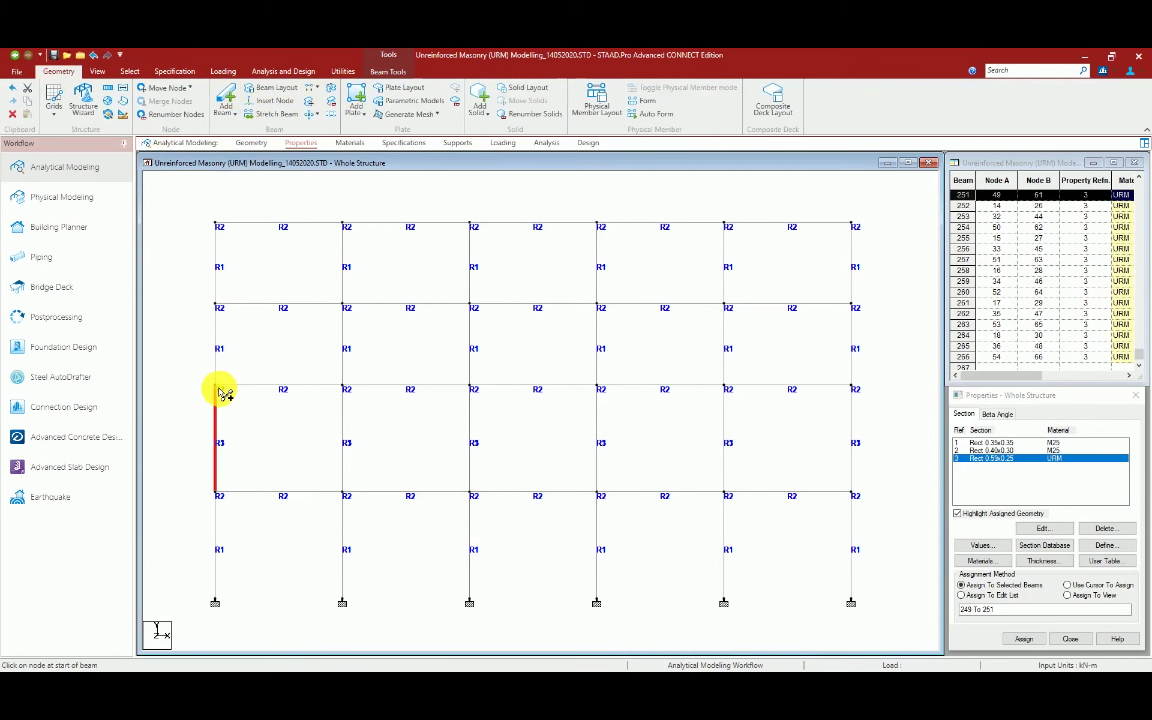
drag(249, 412, 341, 487)
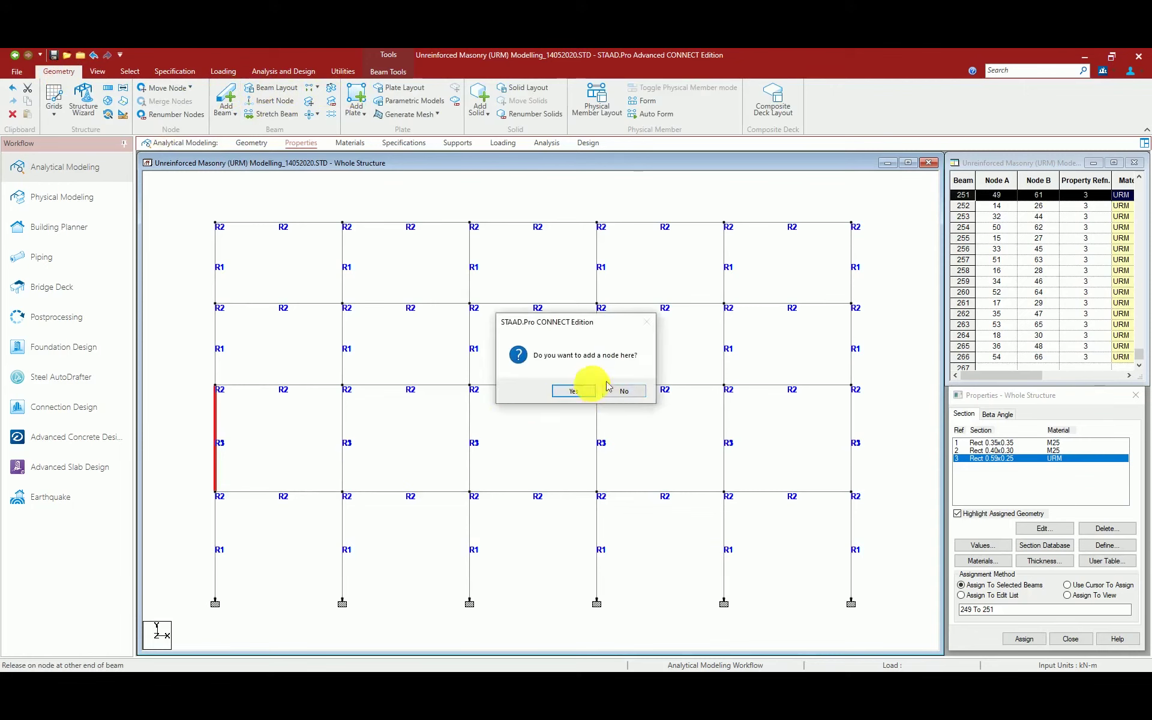
click(619, 391)
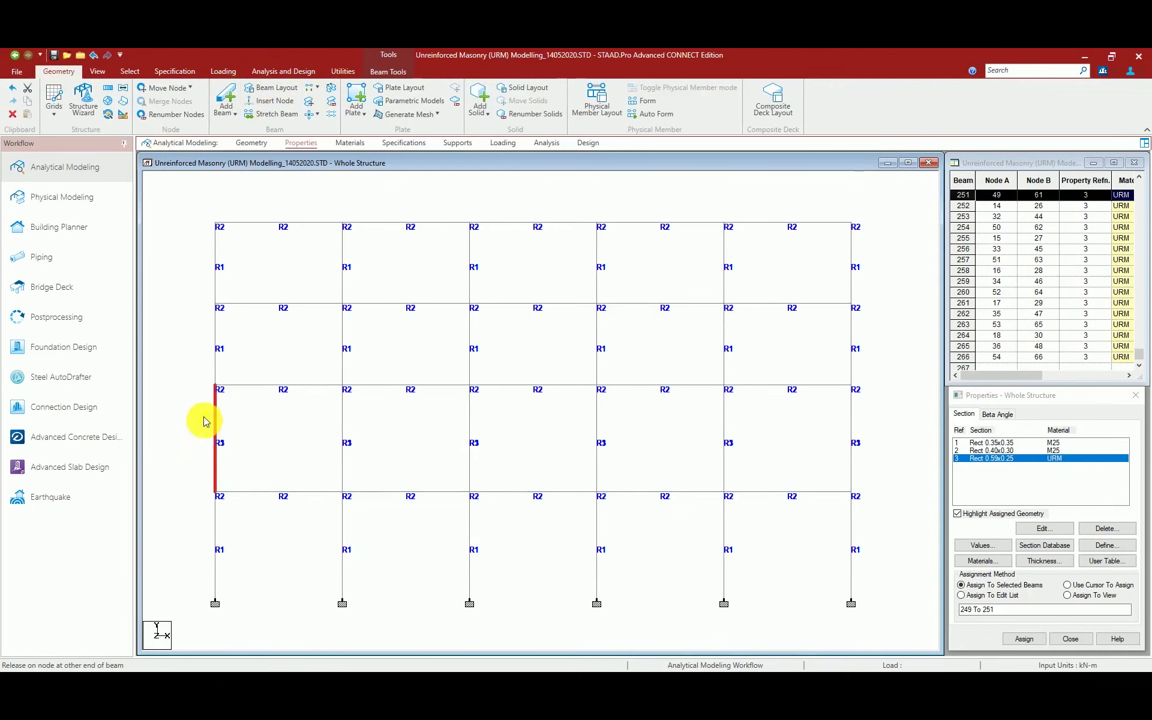
click(97, 71)
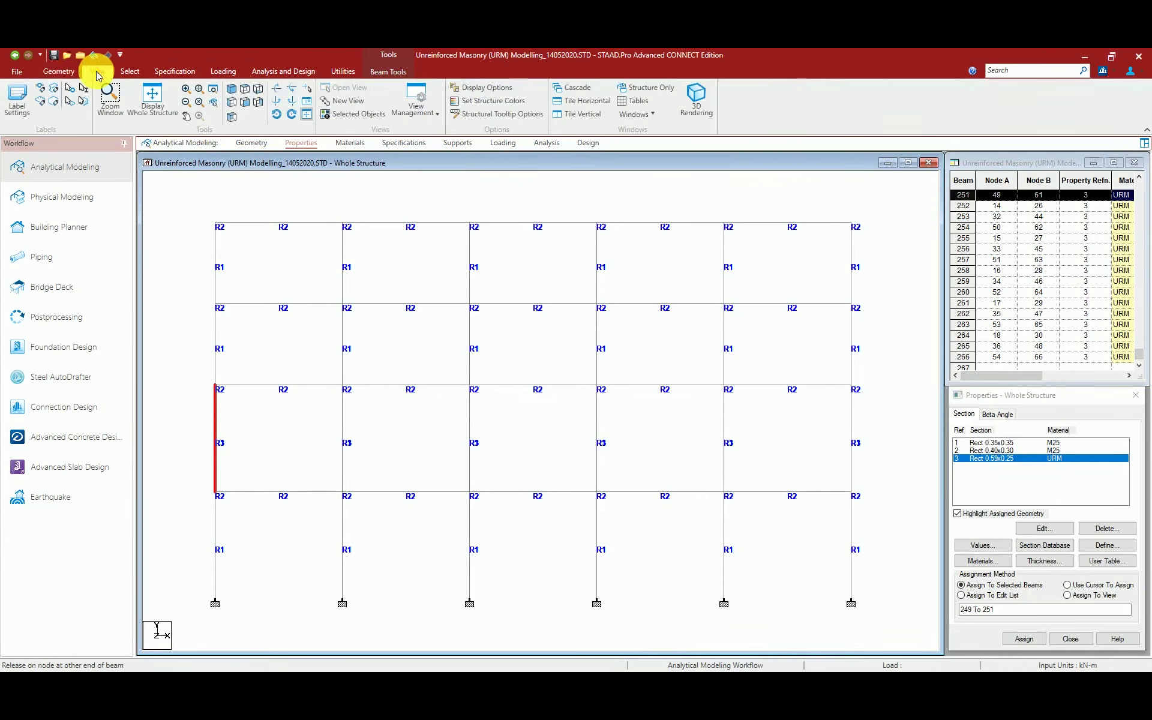
click(129, 71)
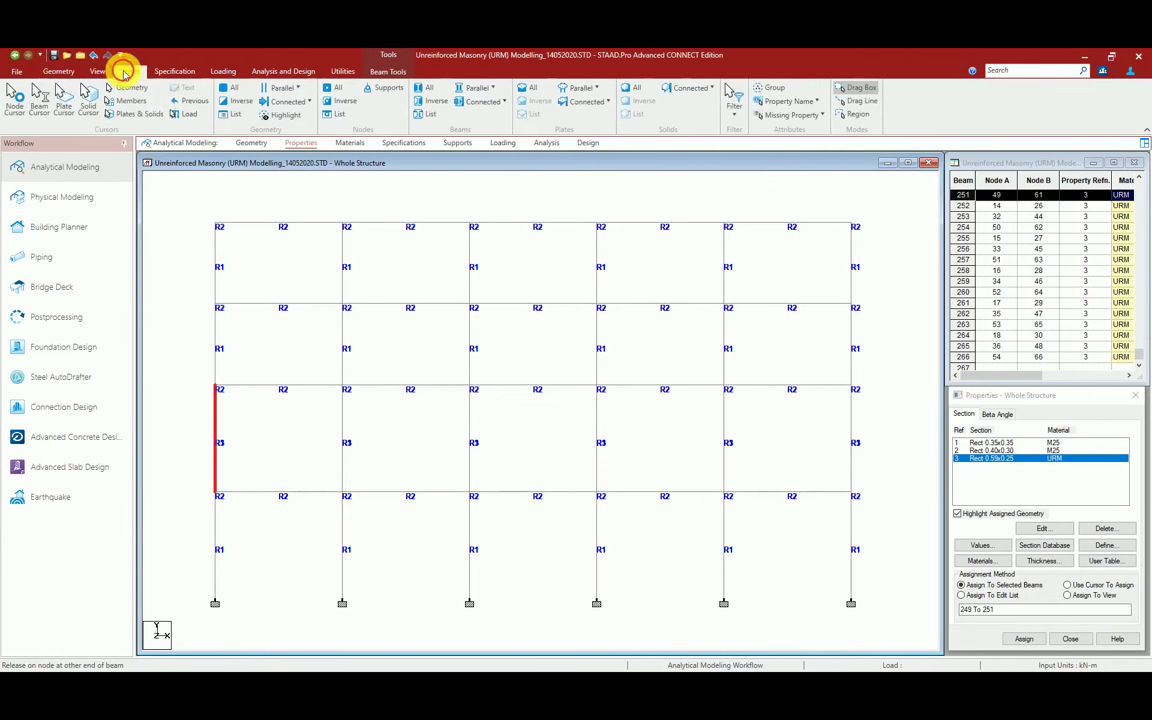
click(92, 74)
click(232, 91)
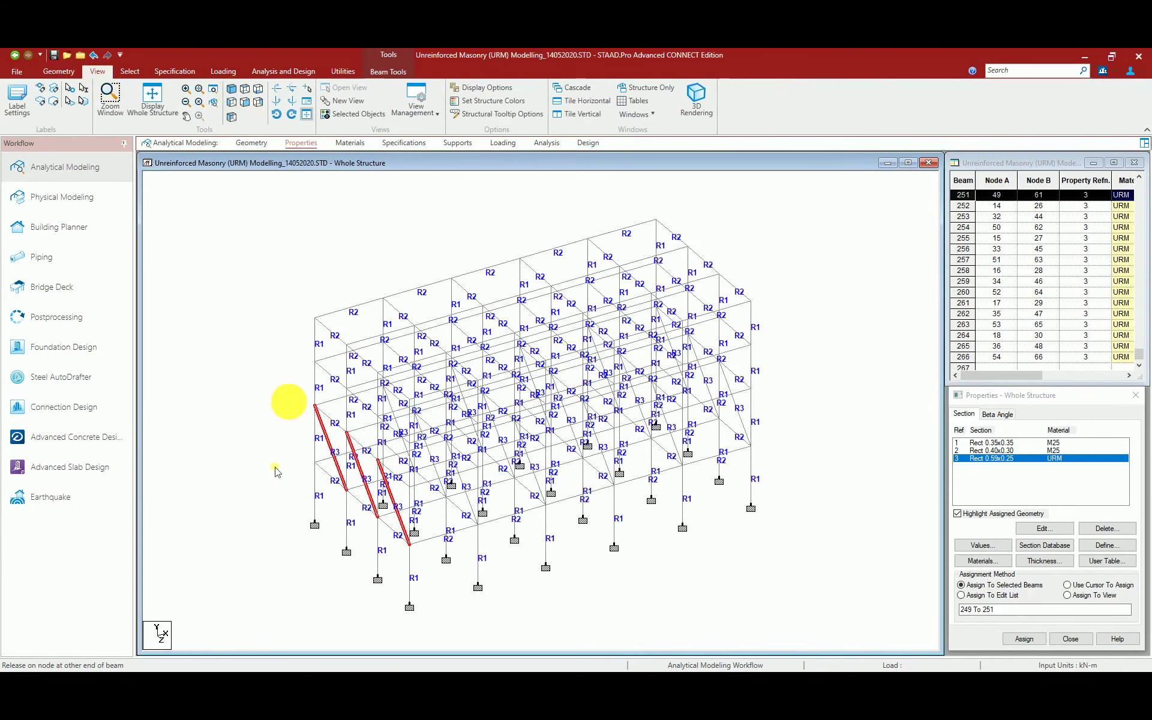
click(993, 451)
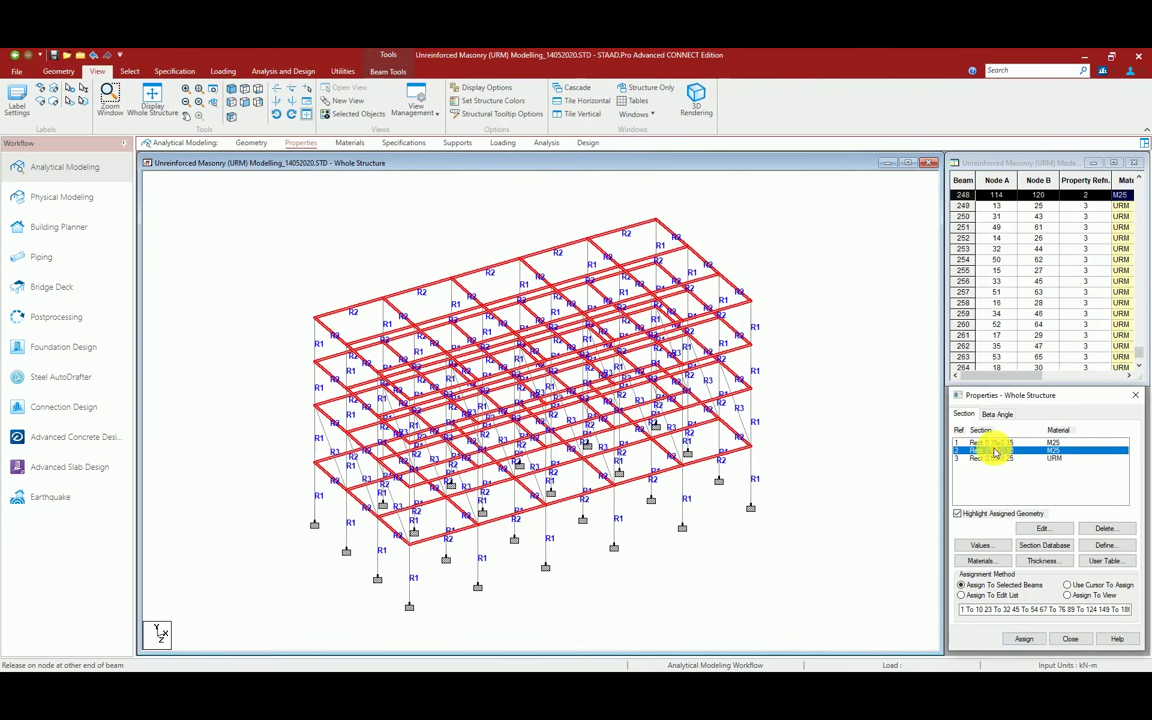
Switch to the Geometry page with the member selection cleared, and show the five-bay front elevation.
click(251, 143)
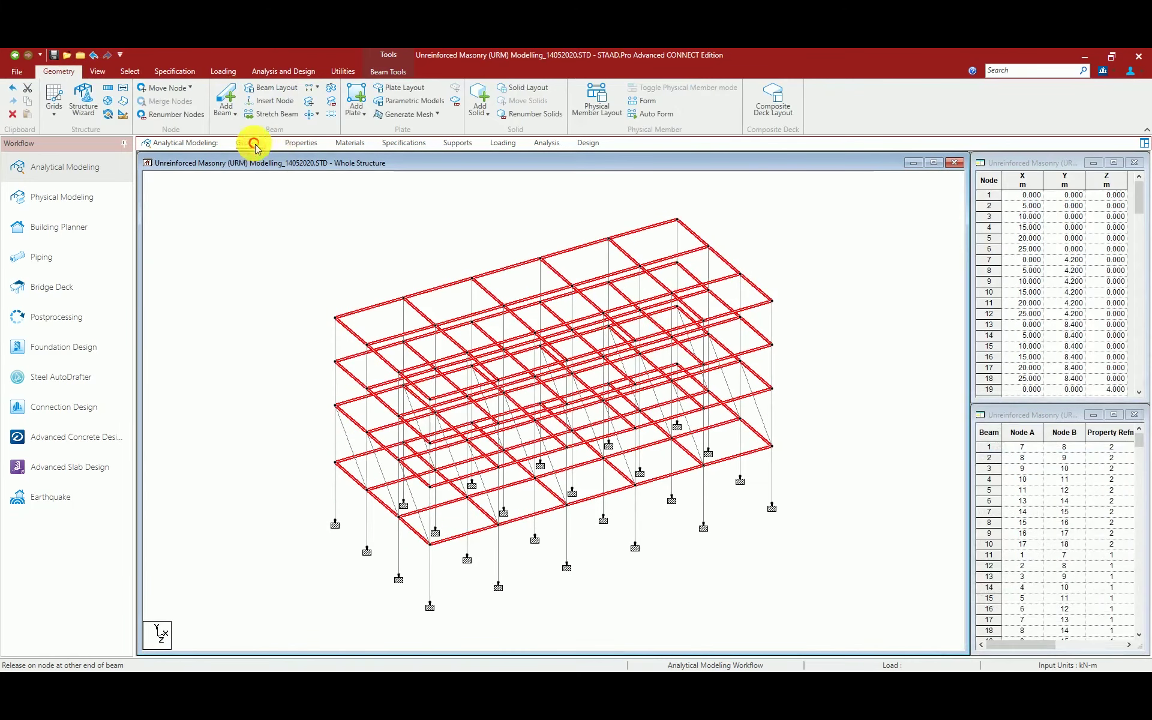
click(324, 354)
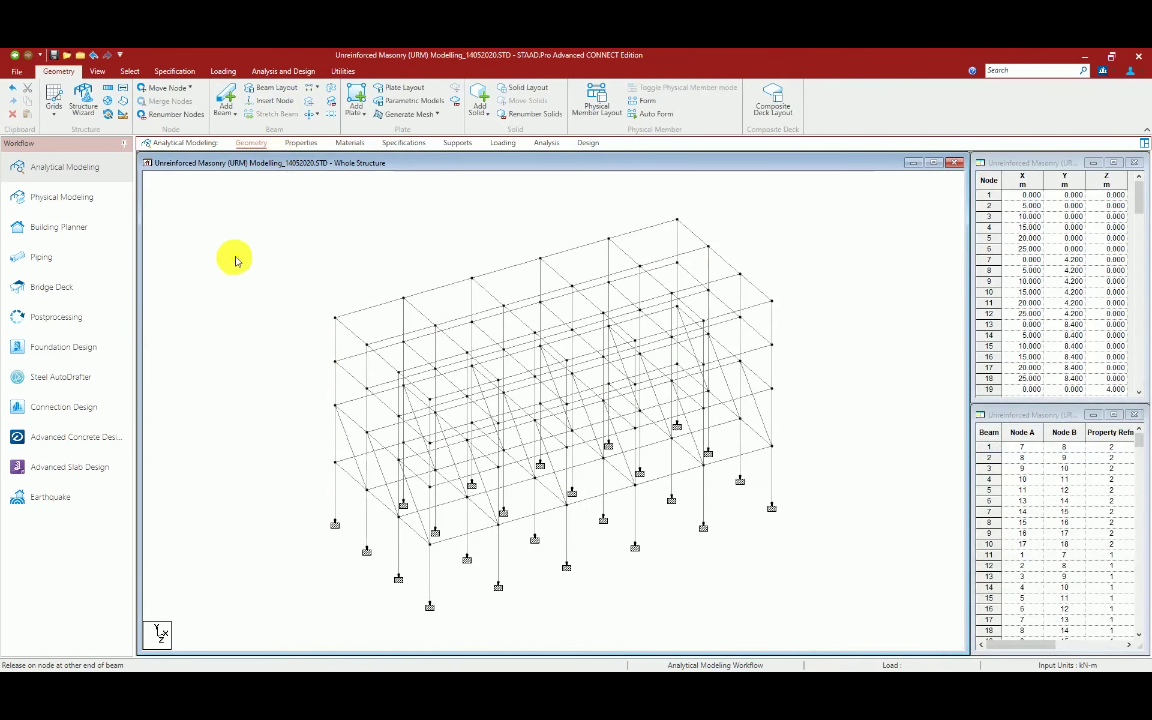
click(132, 71)
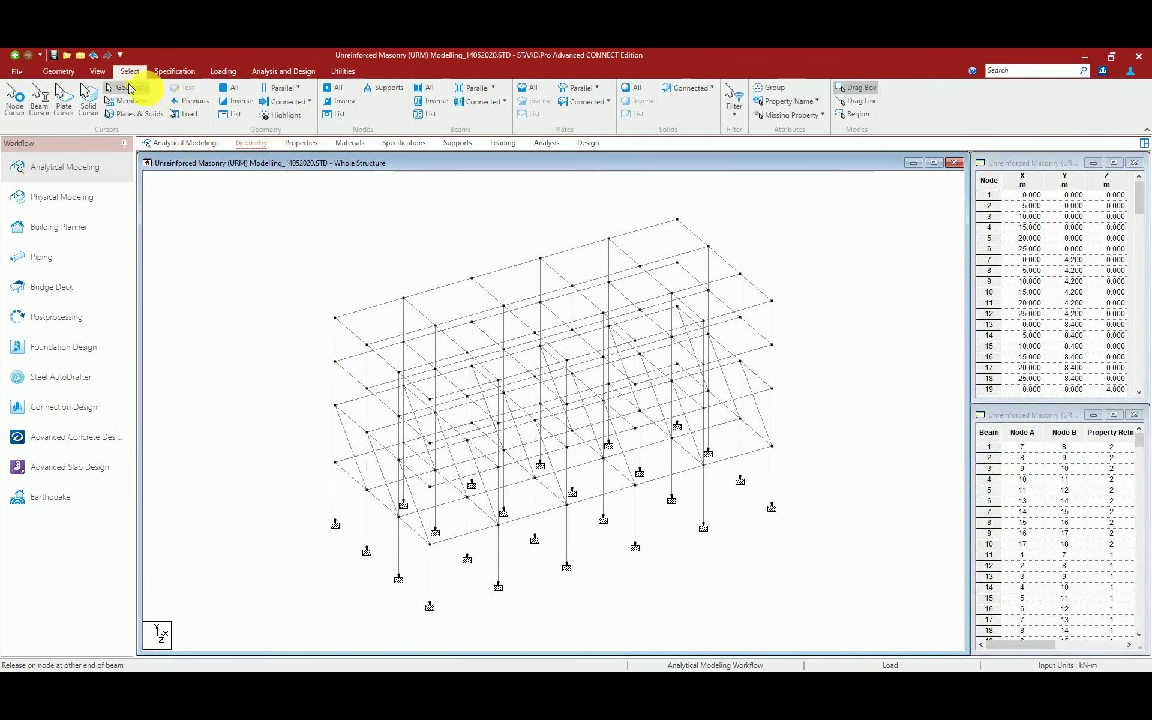
click(97, 72)
click(251, 105)
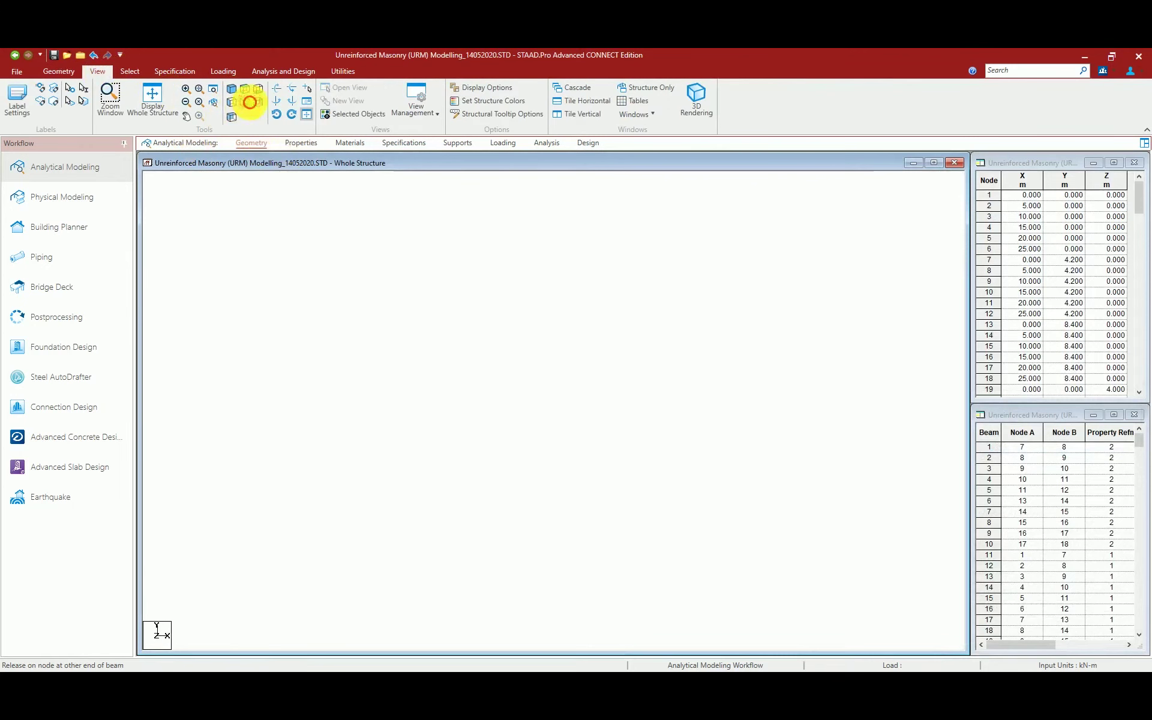
Add five diagonal strut beams in the second storey of the five-bay elevation, each from a bay's upper-left to its lower-right node.
click(70, 71)
click(227, 107)
drag(231, 384, 360, 493)
drag(360, 385, 488, 493)
drag(490, 387, 618, 498)
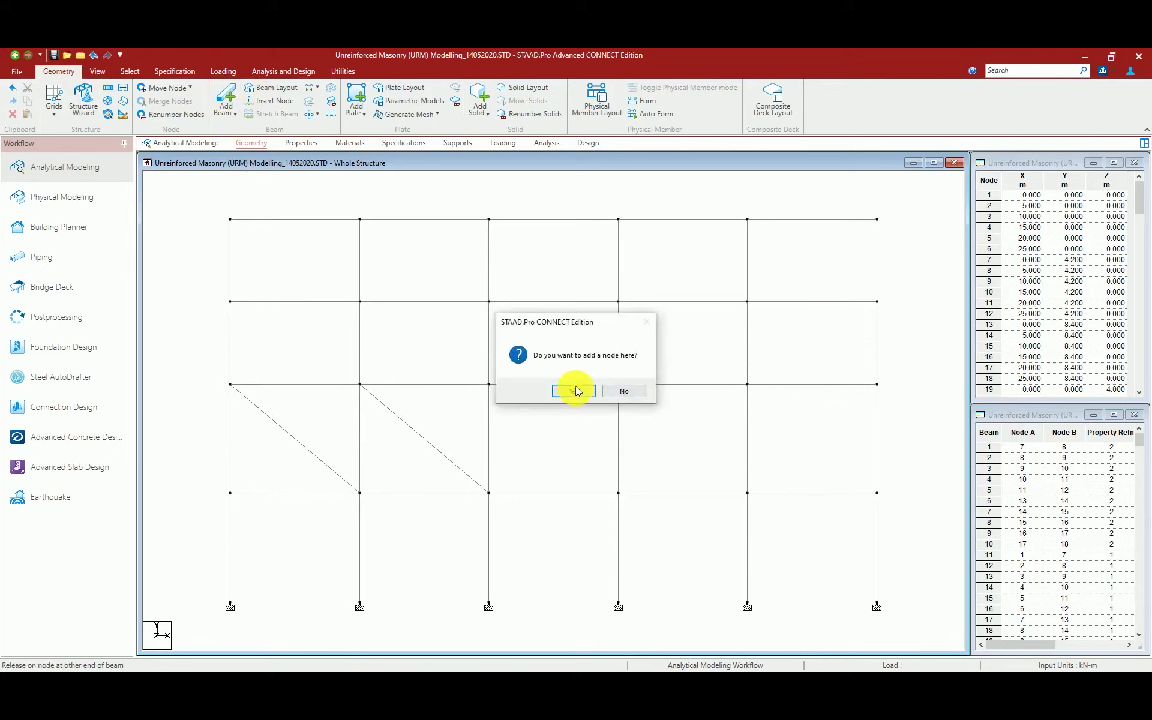
click(623, 391)
drag(497, 392, 619, 493)
click(619, 384)
click(747, 492)
drag(748, 386, 878, 493)
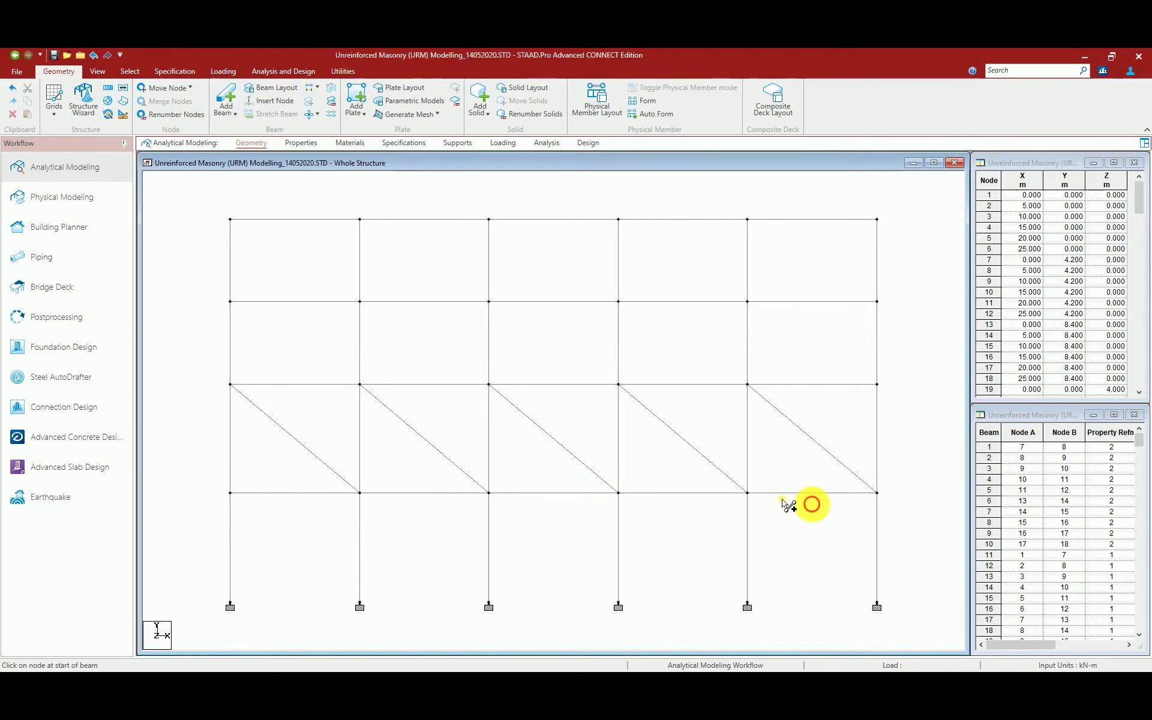
Examine the new front-frame diagonal struts in the isometric view of the whole structure.
click(106, 72)
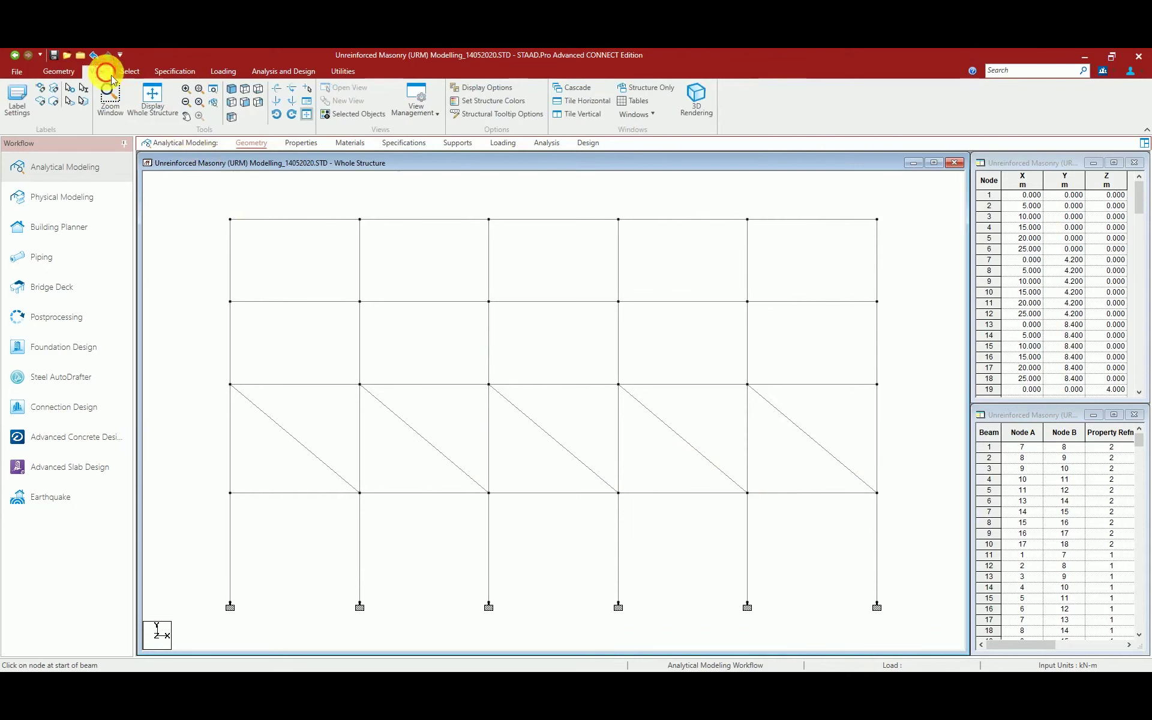
click(235, 90)
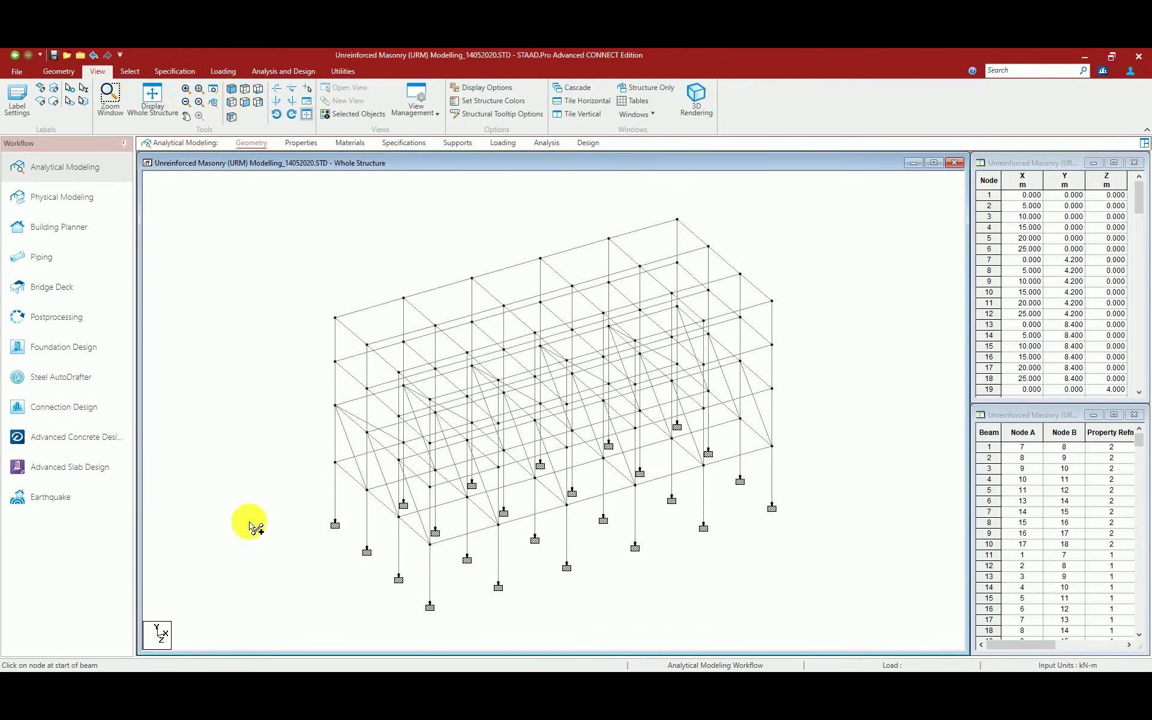
middle_drag(255, 528, 271, 496)
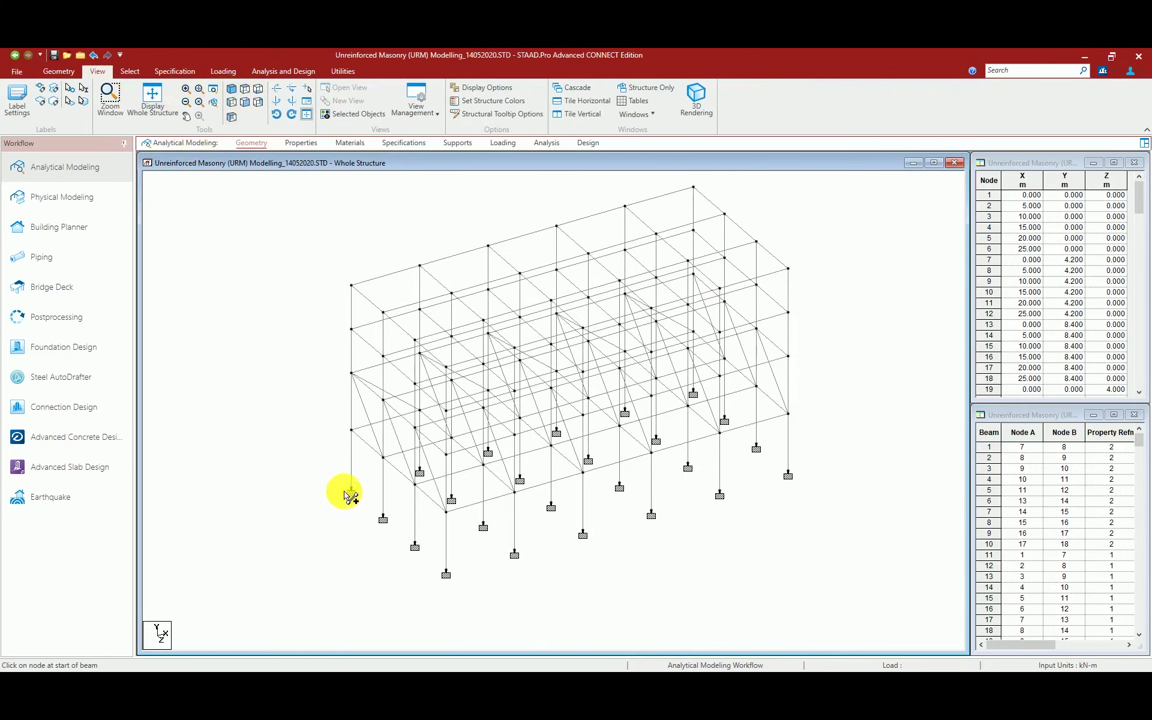
key(Right)
key(Right)
key(Right)
key(Right)
key(Right)
key(Right)
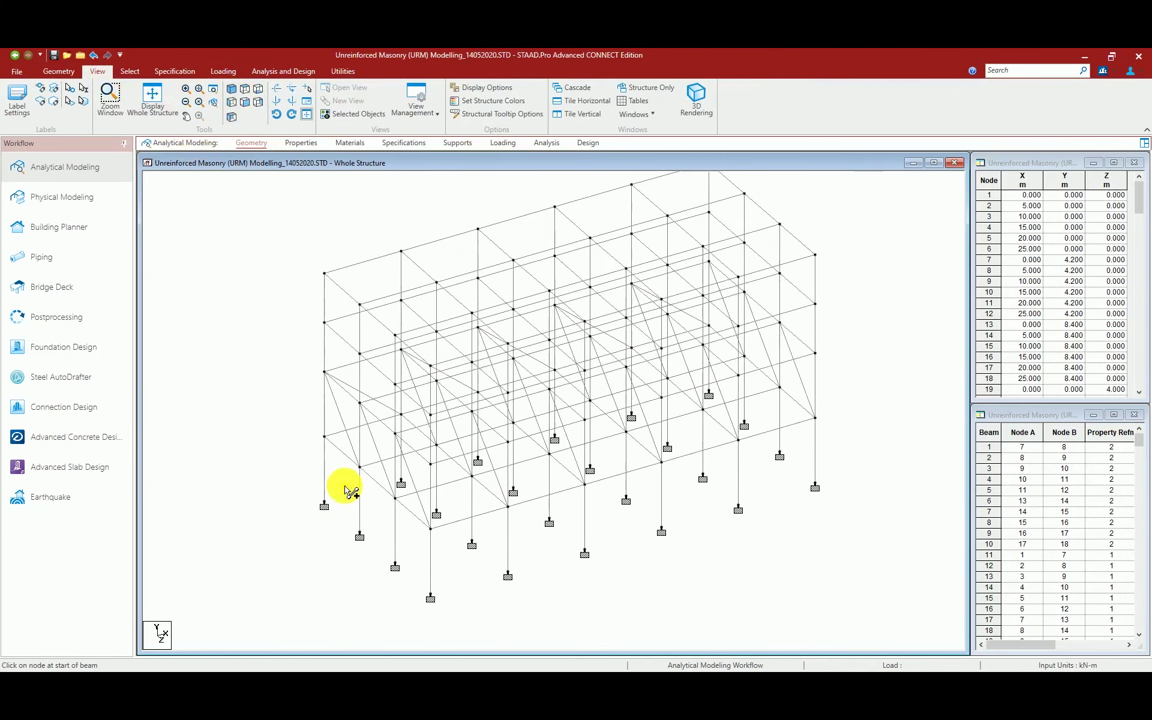
key(Right)
key(Right)
key(Right)
key(Right)
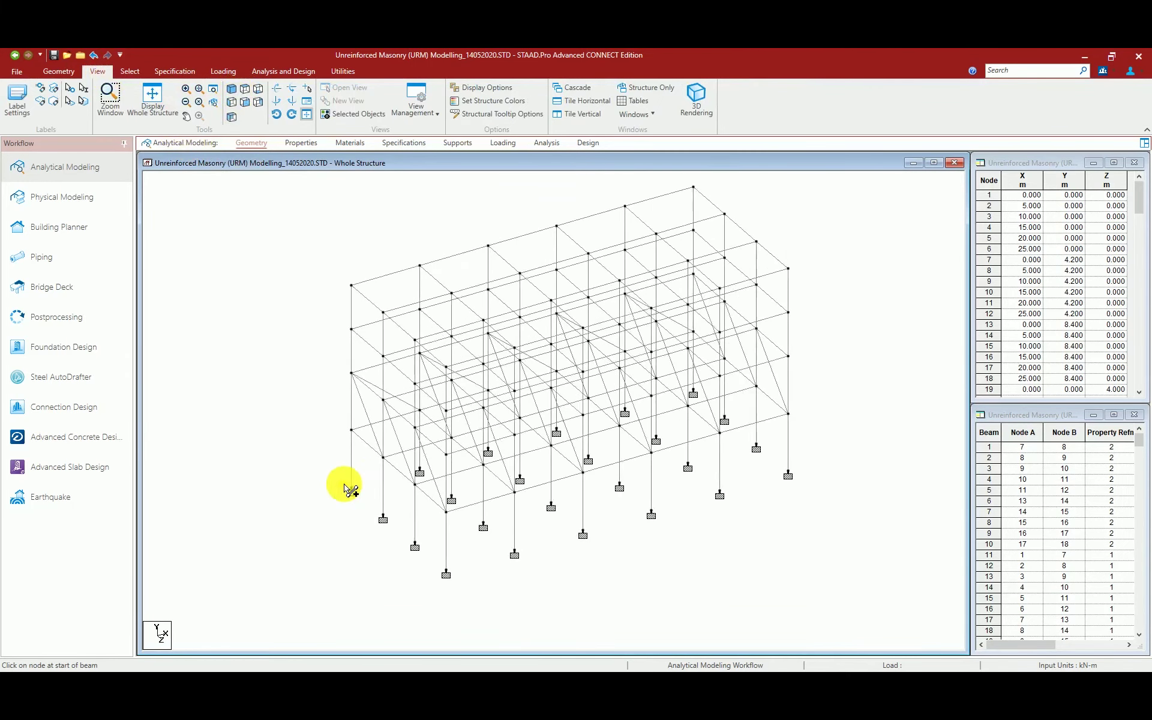
key(Right)
key(Right)
key(Right)
key(Right)
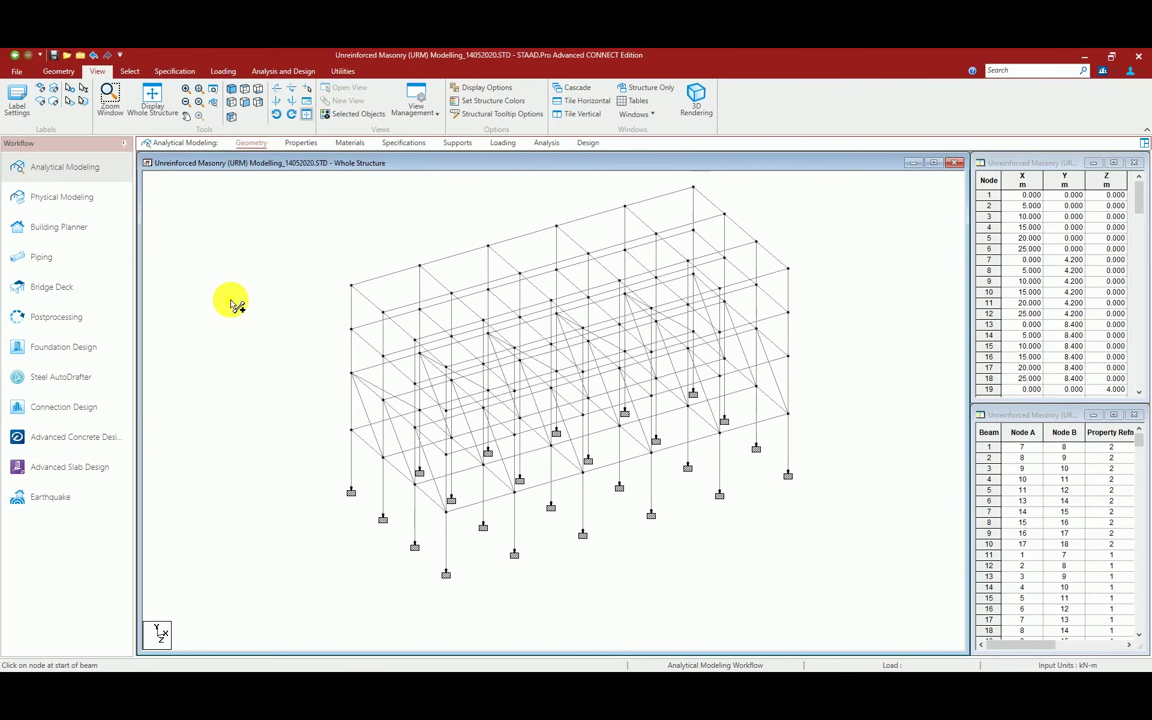
Select the five second-storey diagonal struts in the five-bay front elevation.
click(247, 103)
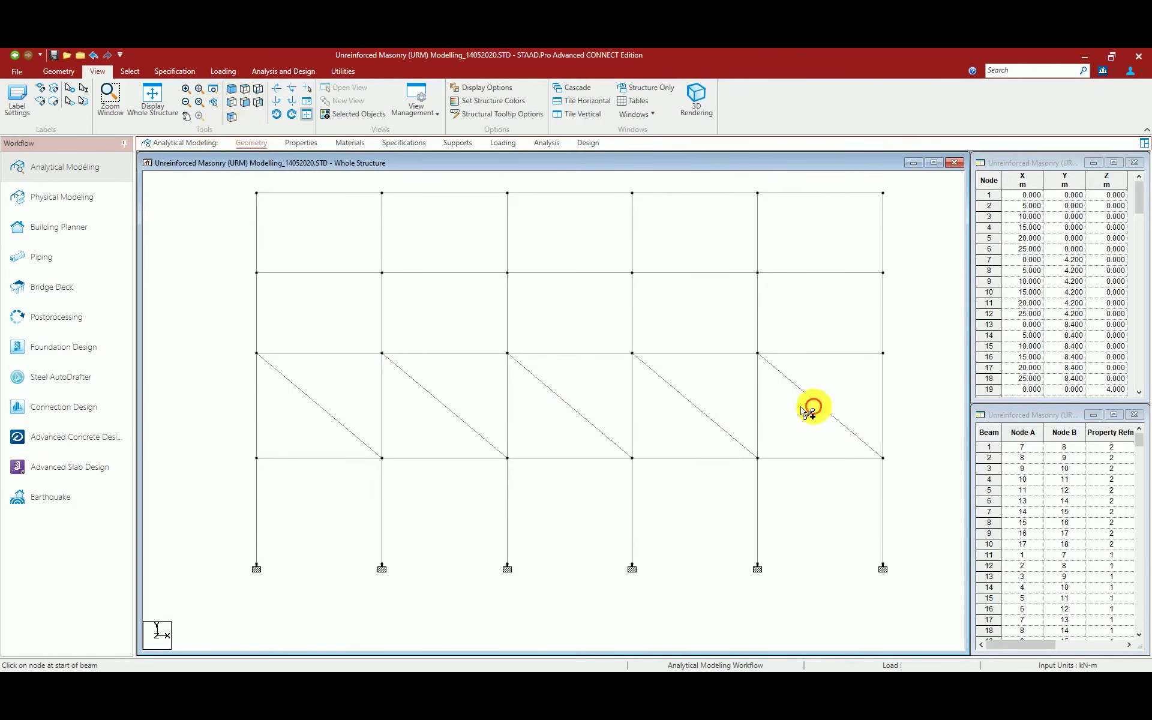
click(109, 72)
click(40, 103)
click(814, 402)
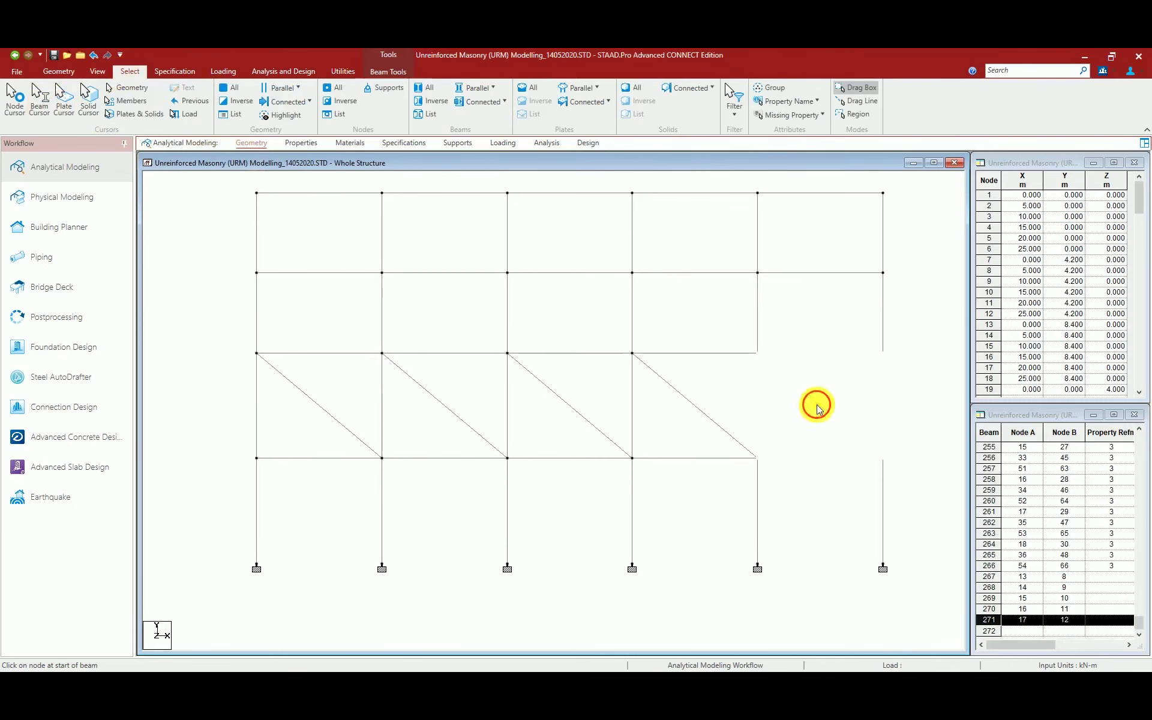
ctrl+click(718, 425)
ctrl+click(589, 422)
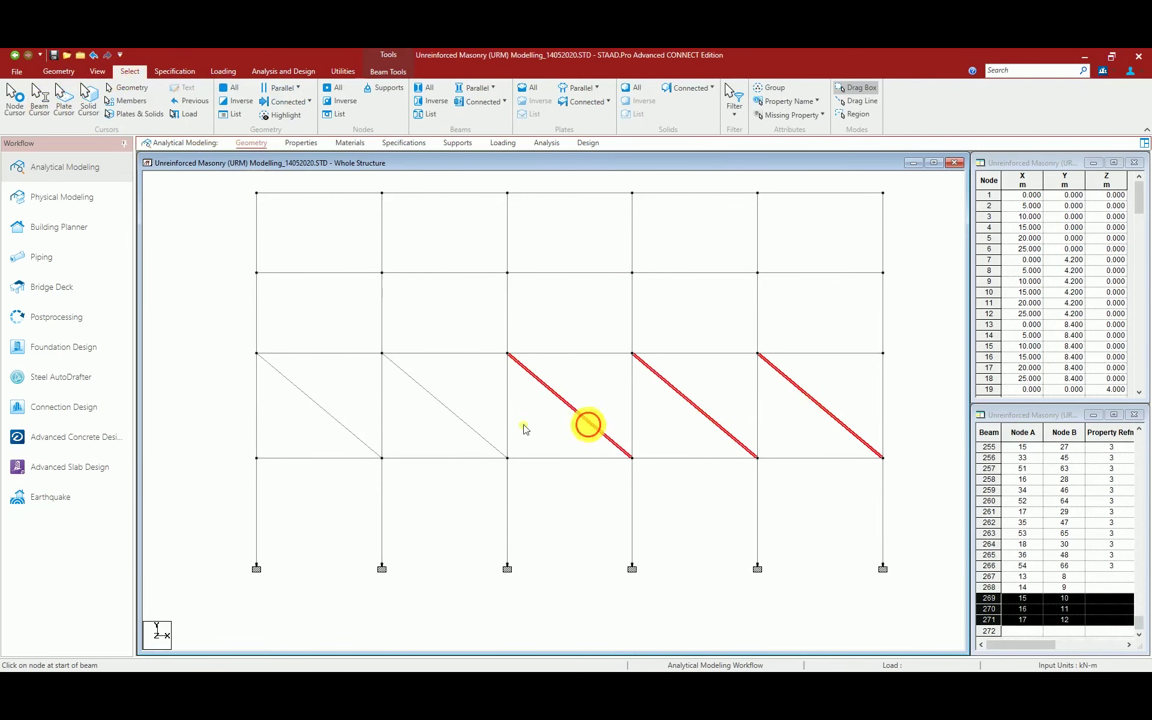
ctrl+click(462, 428)
ctrl+click(342, 426)
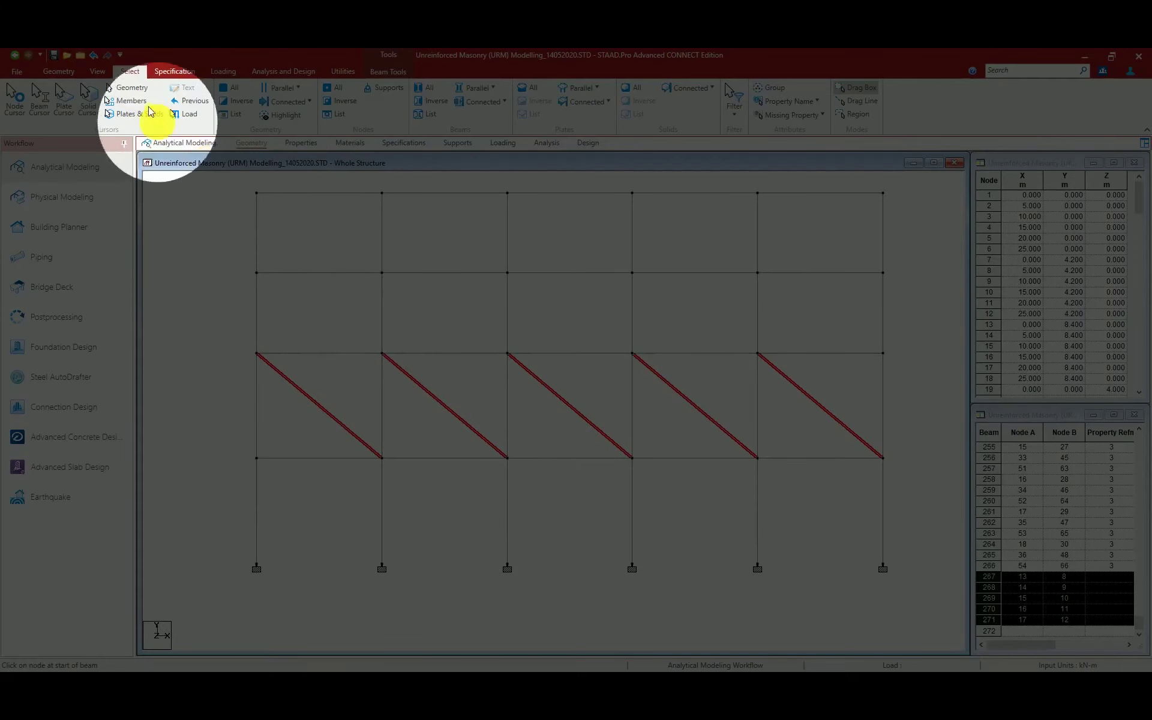
Examine the selected diagonal struts in the isometric view of the whole structure and clear the selection.
click(101, 72)
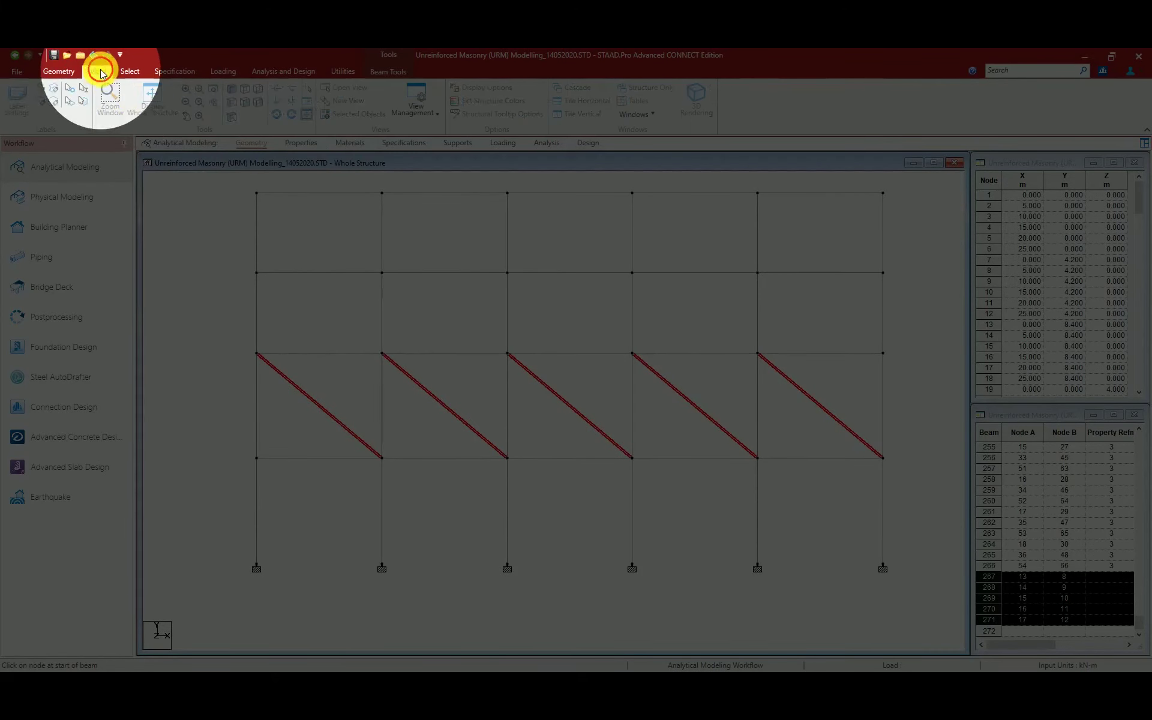
click(231, 88)
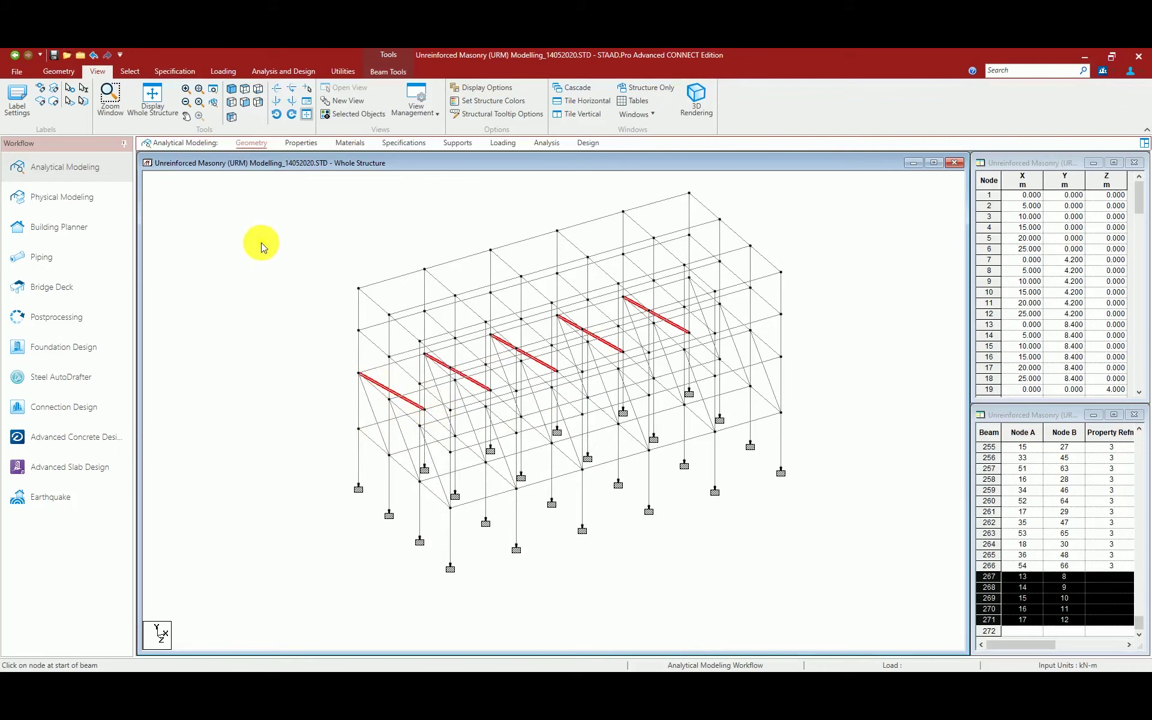
click(402, 241)
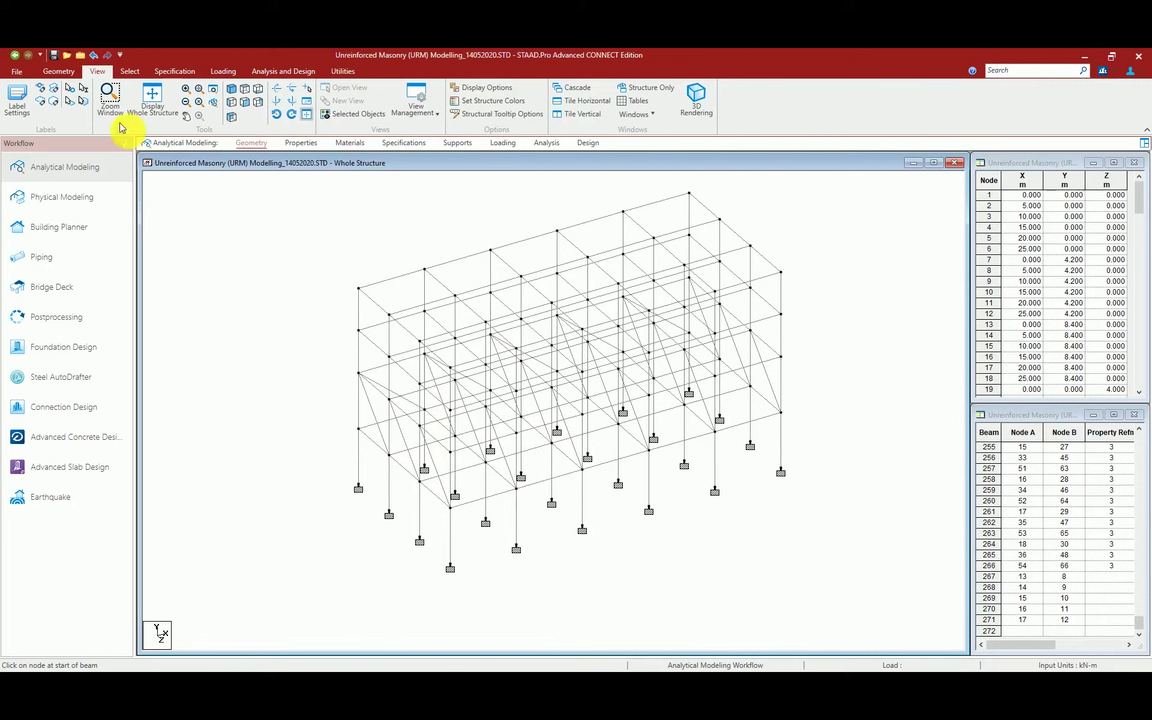
right_click(381, 282)
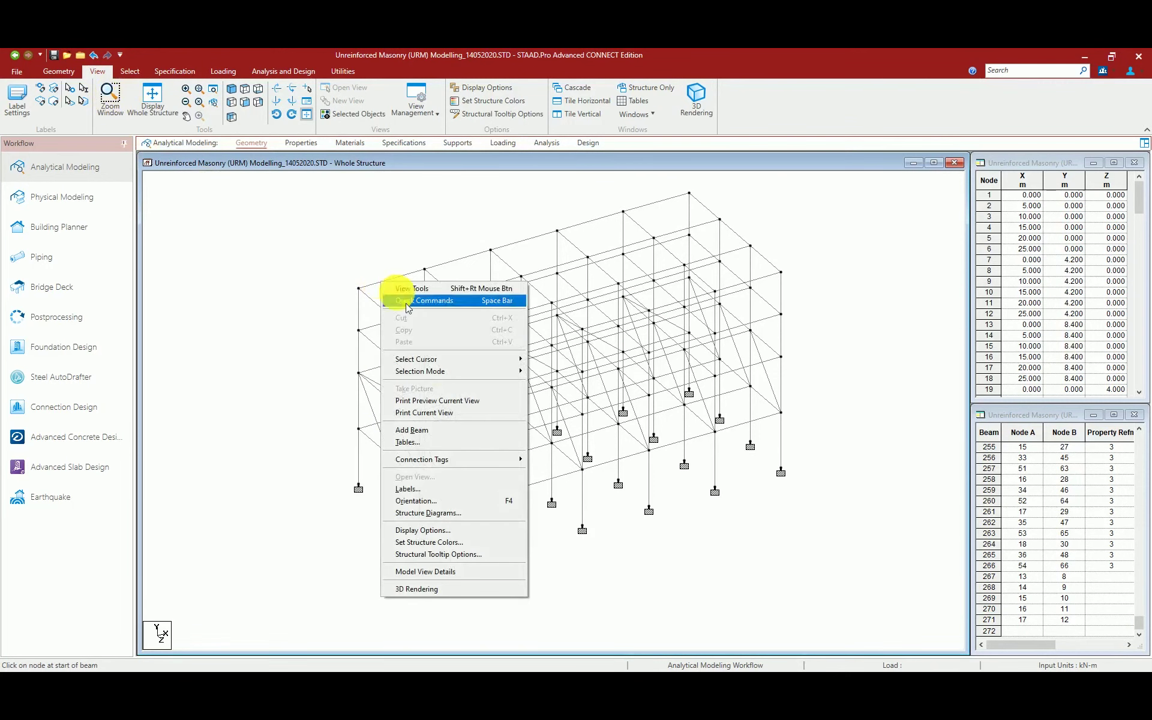
mouse_move(440, 362)
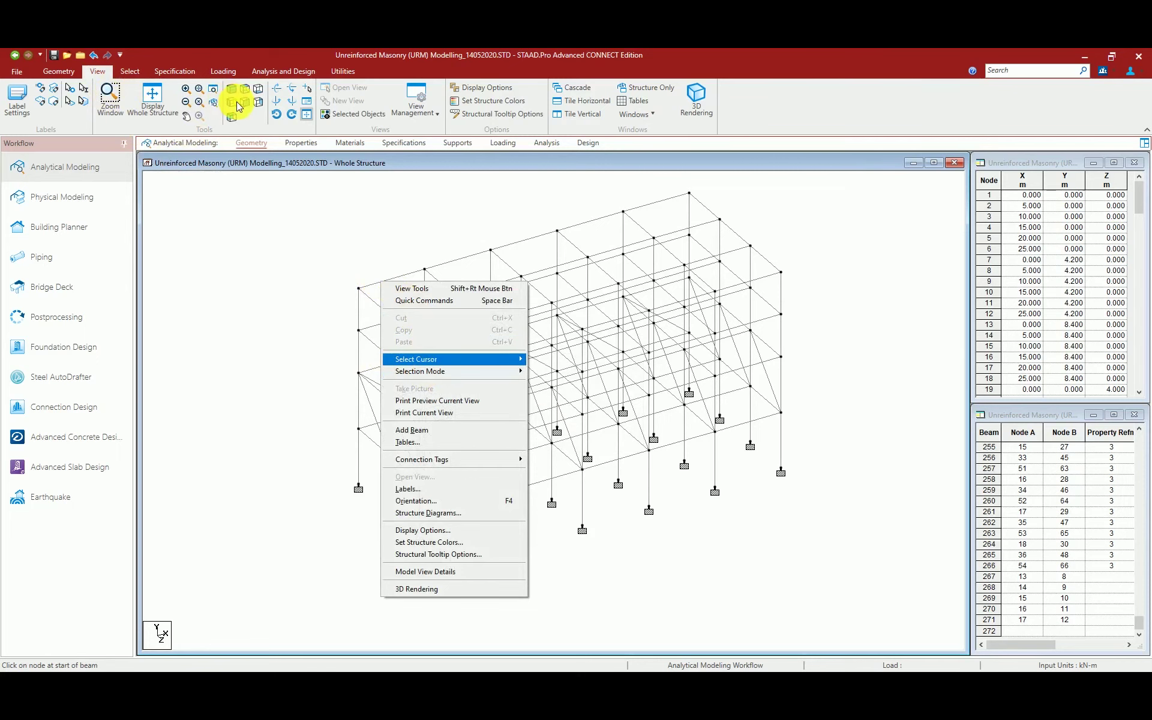
Isolate the front five-bay frame in elevation view and select all of its members.
click(261, 110)
click(138, 71)
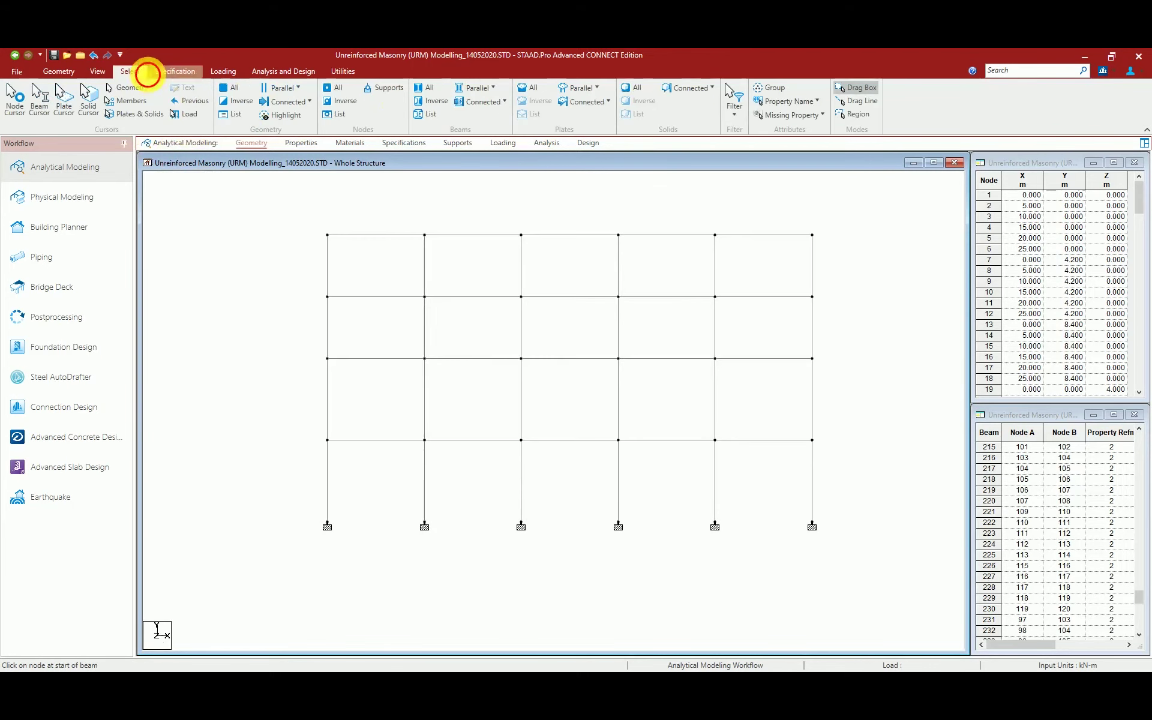
key(ctrl+a)
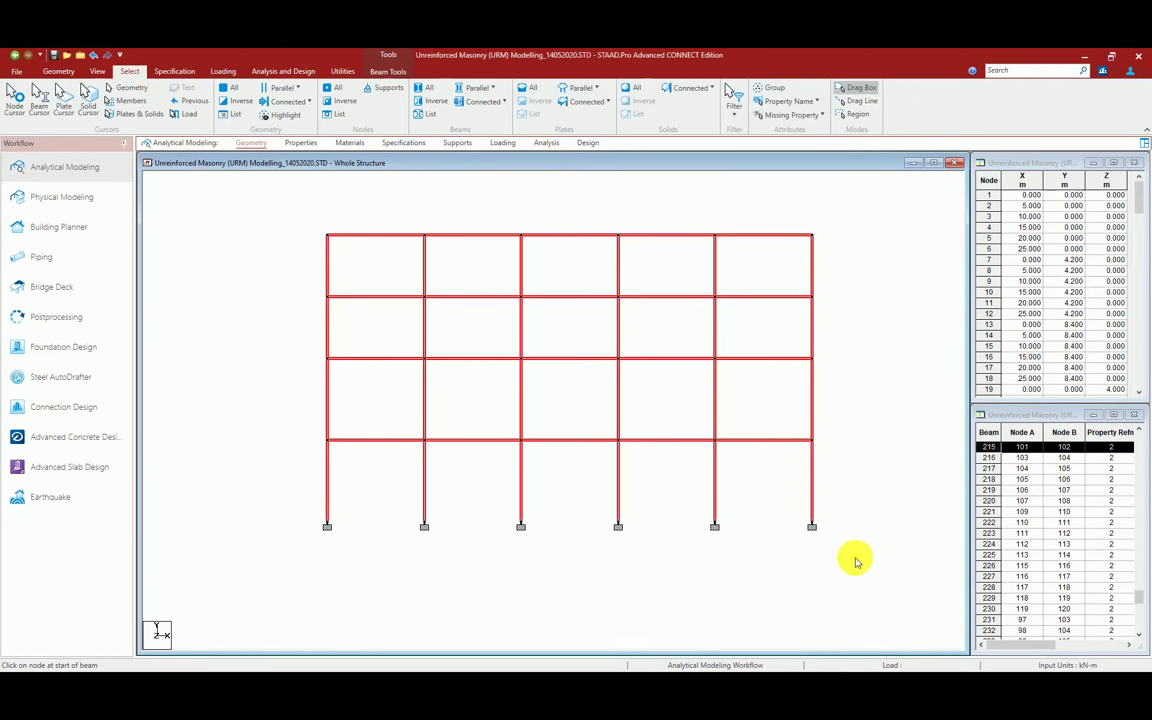
click(99, 72)
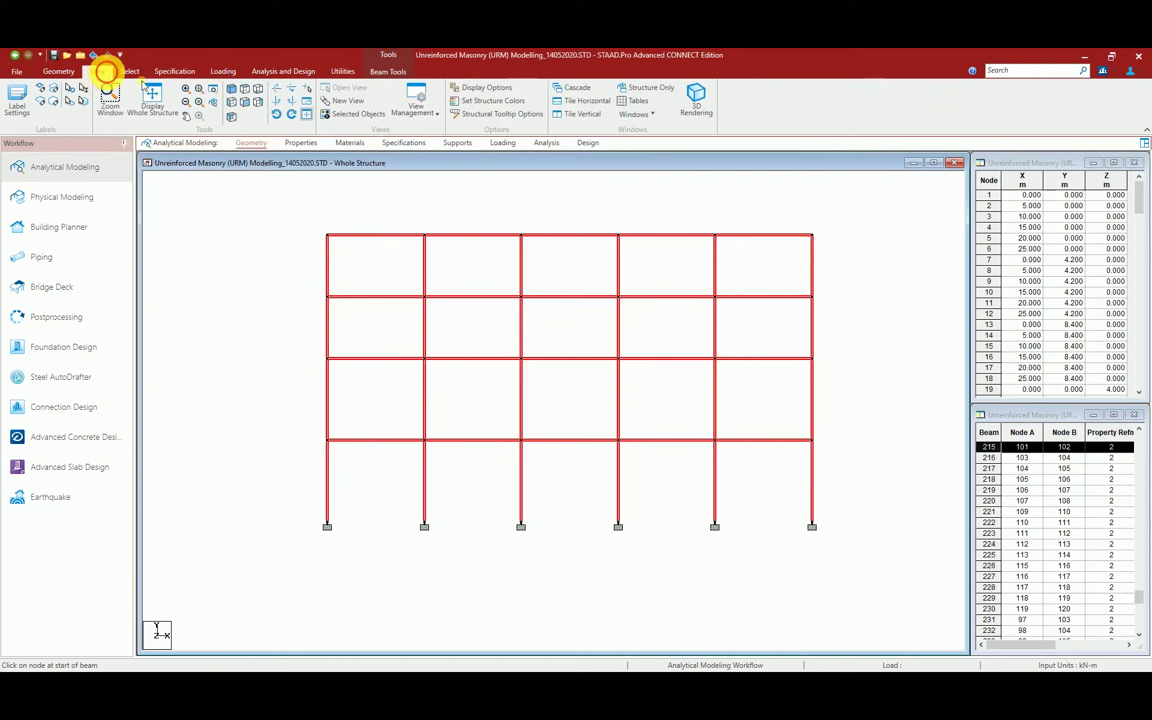
click(233, 90)
click(232, 103)
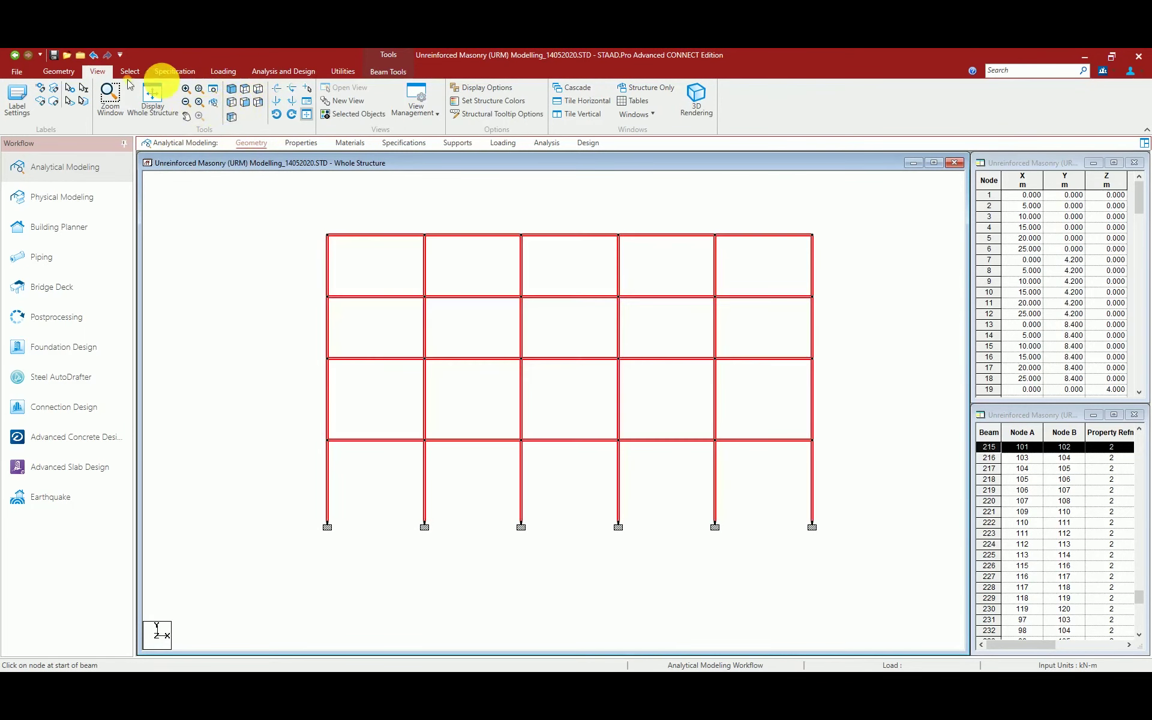
Add five diagonal strut beams in the isolated frame's second storey, each from a bay's upper-left to its lower-right node, and clear the selection.
click(59, 73)
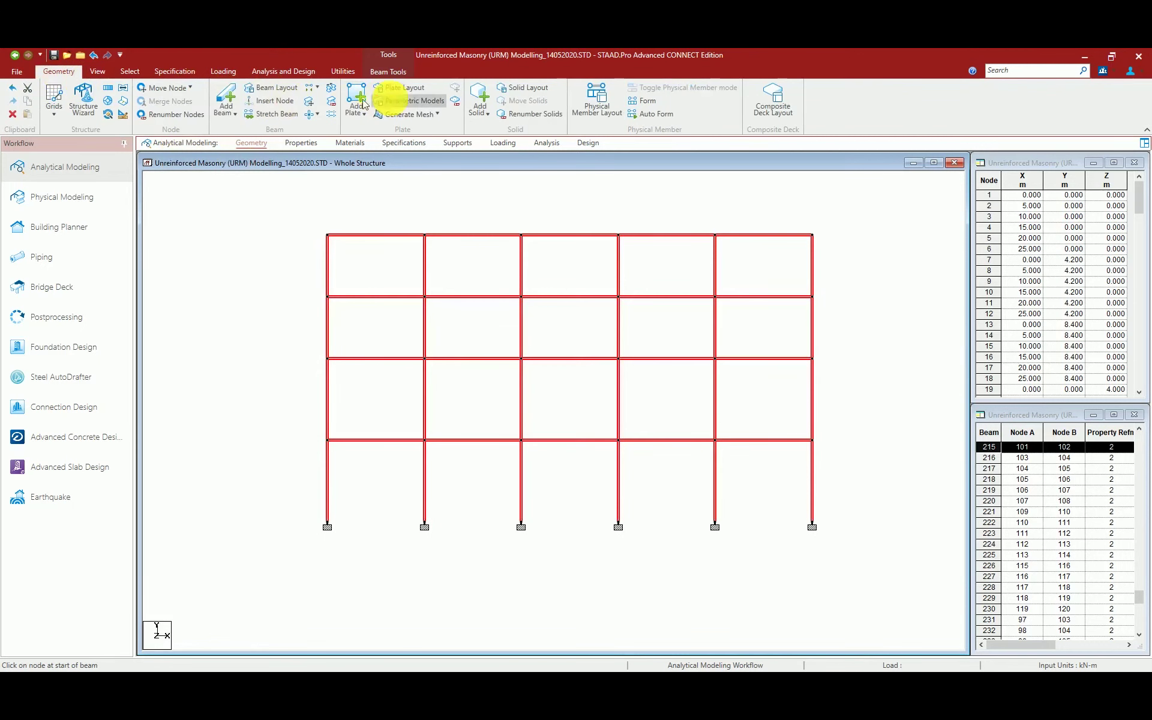
click(227, 97)
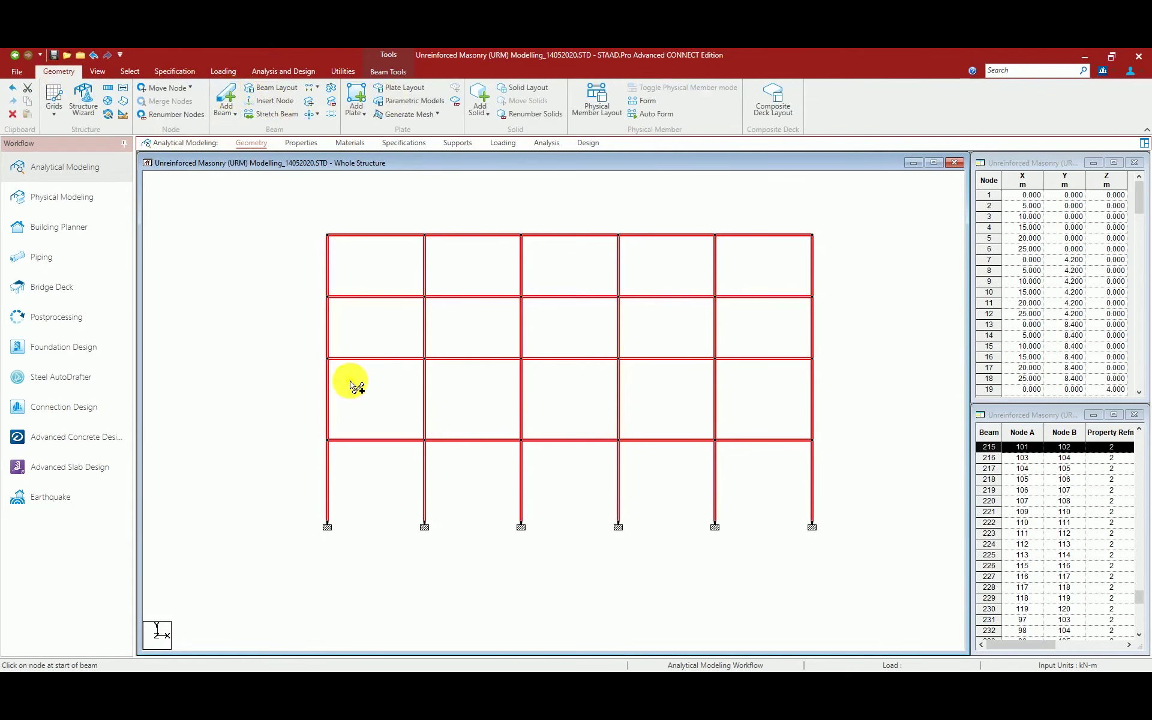
drag(329, 360, 425, 441)
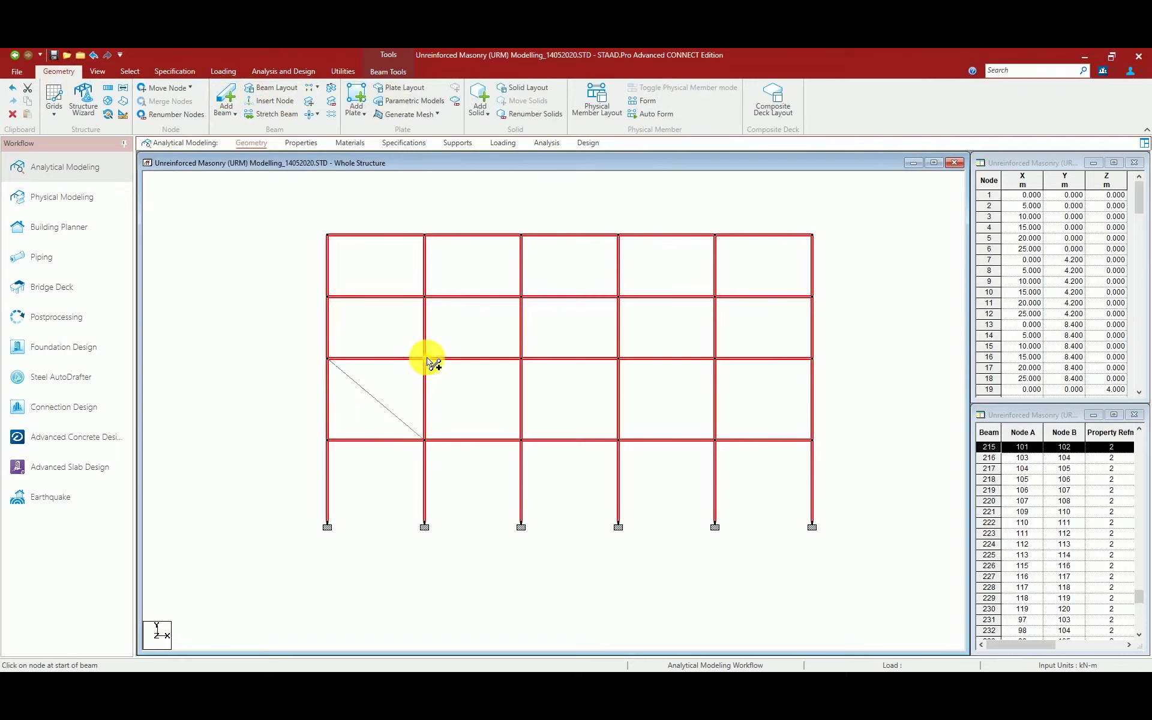
mouse_move(427, 362)
mouse_down()
mouse_move(522, 450)
mouse_move(521, 440)
mouse_up()
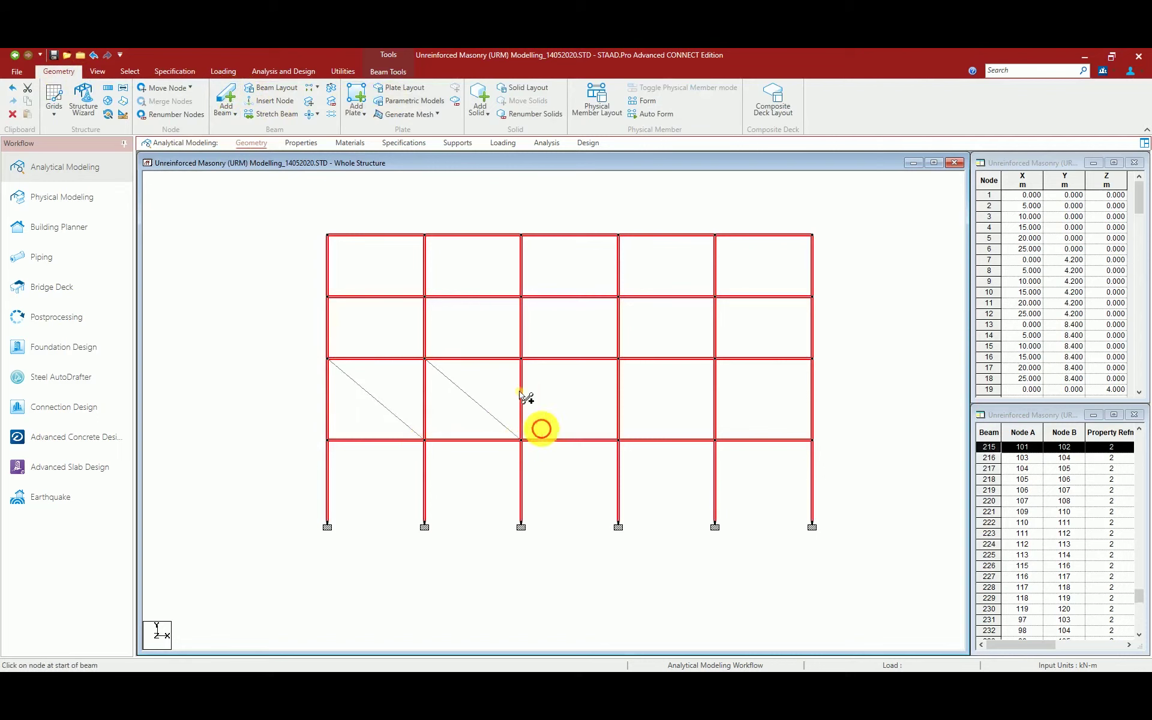
drag(522, 359, 618, 441)
drag(619, 359, 715, 440)
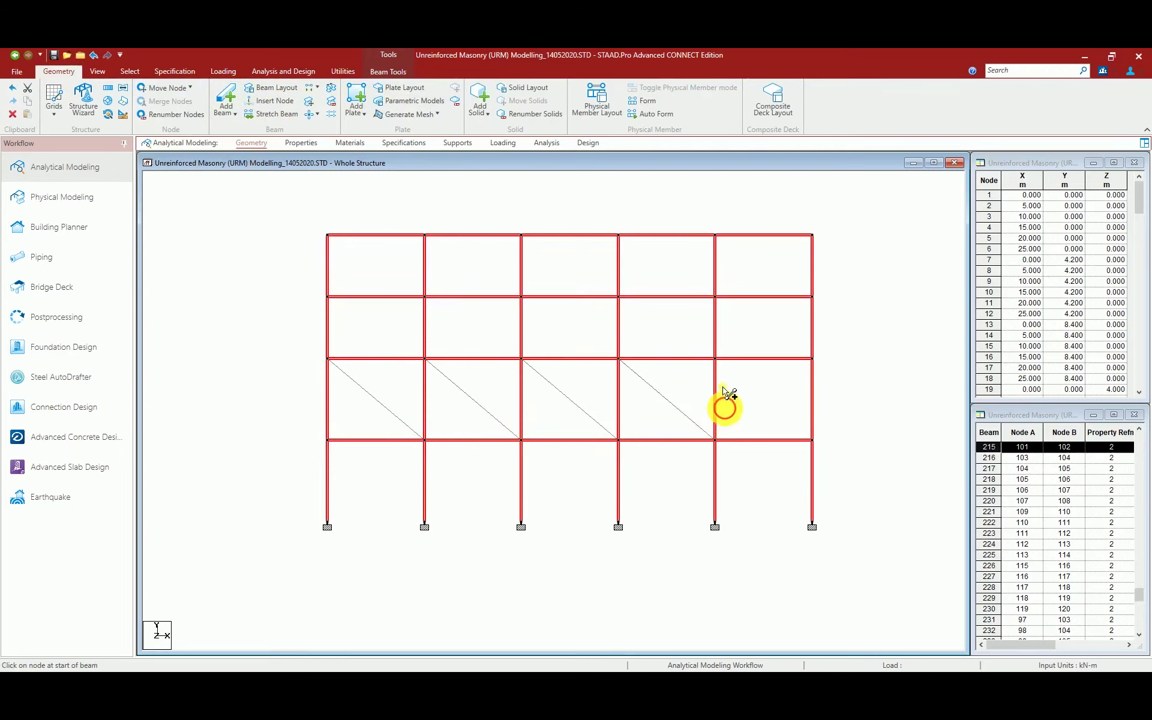
drag(714, 360, 812, 440)
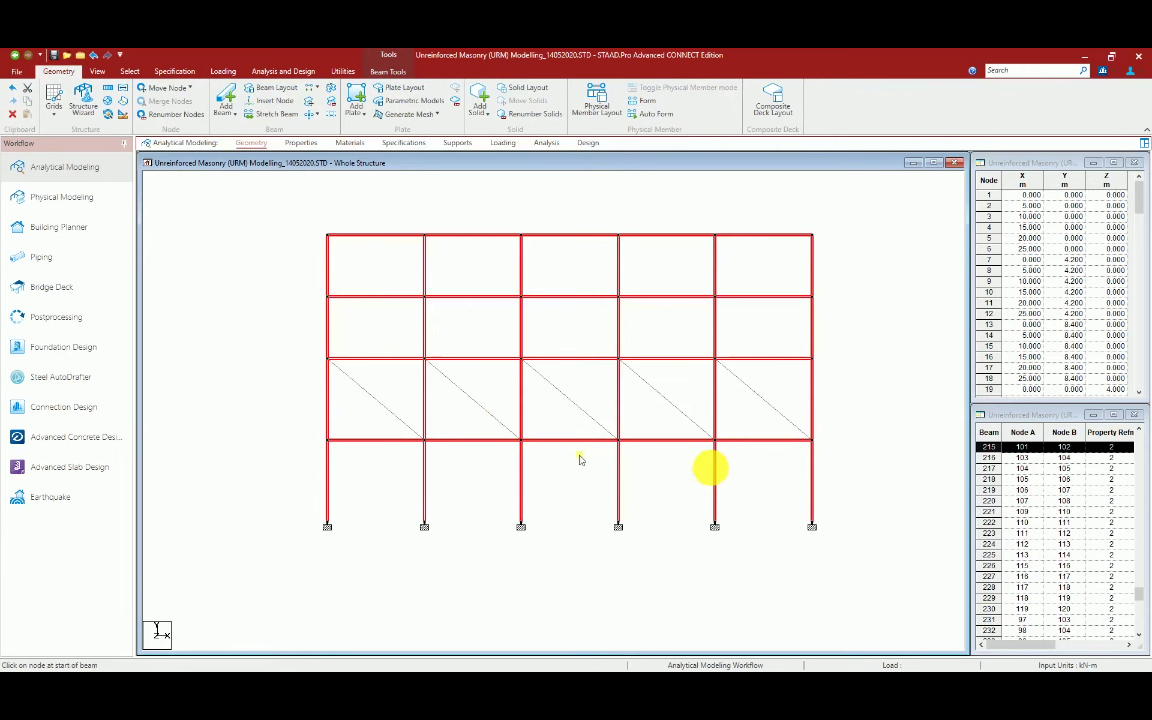
click(291, 383)
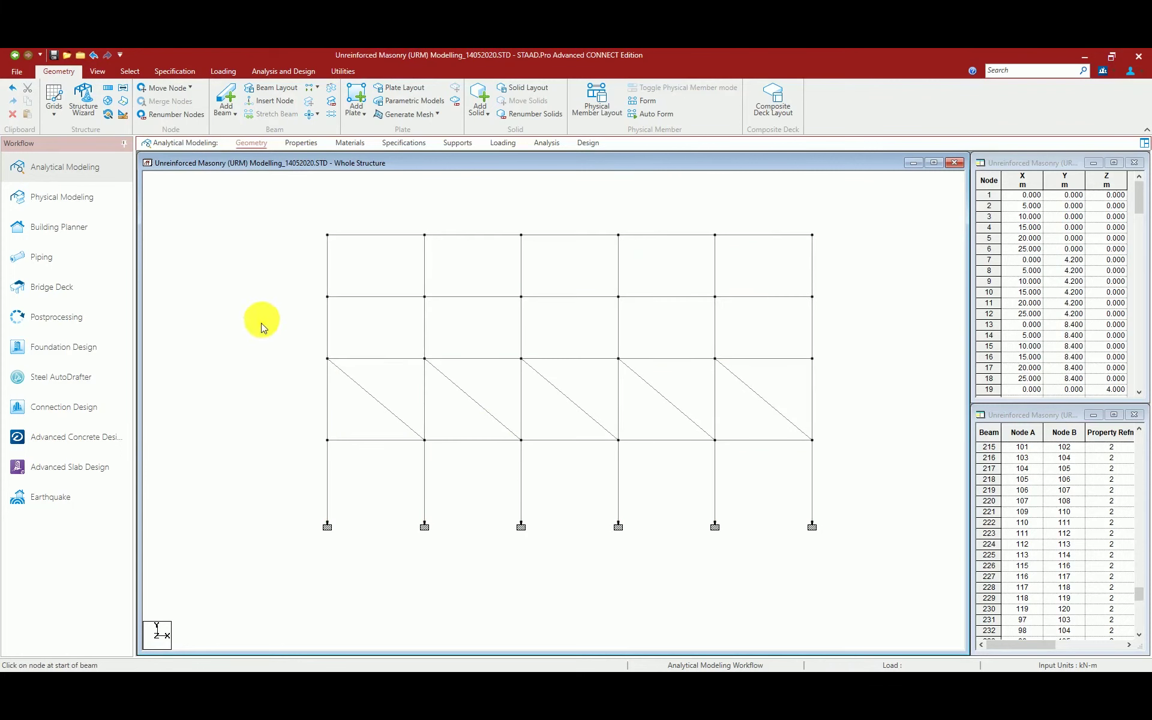
Select the five diagonal struts of the isolated frame and show the frame in isometric view.
click(456, 388)
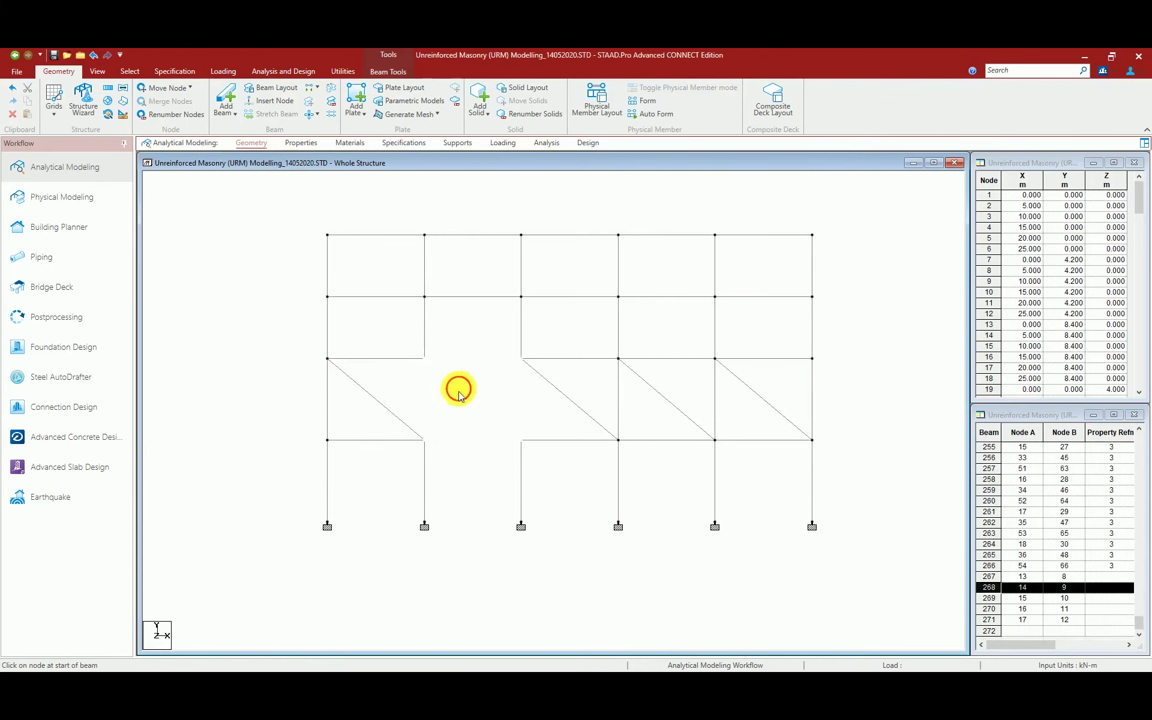
ctrl+click(391, 412)
ctrl+click(569, 398)
ctrl+click(665, 399)
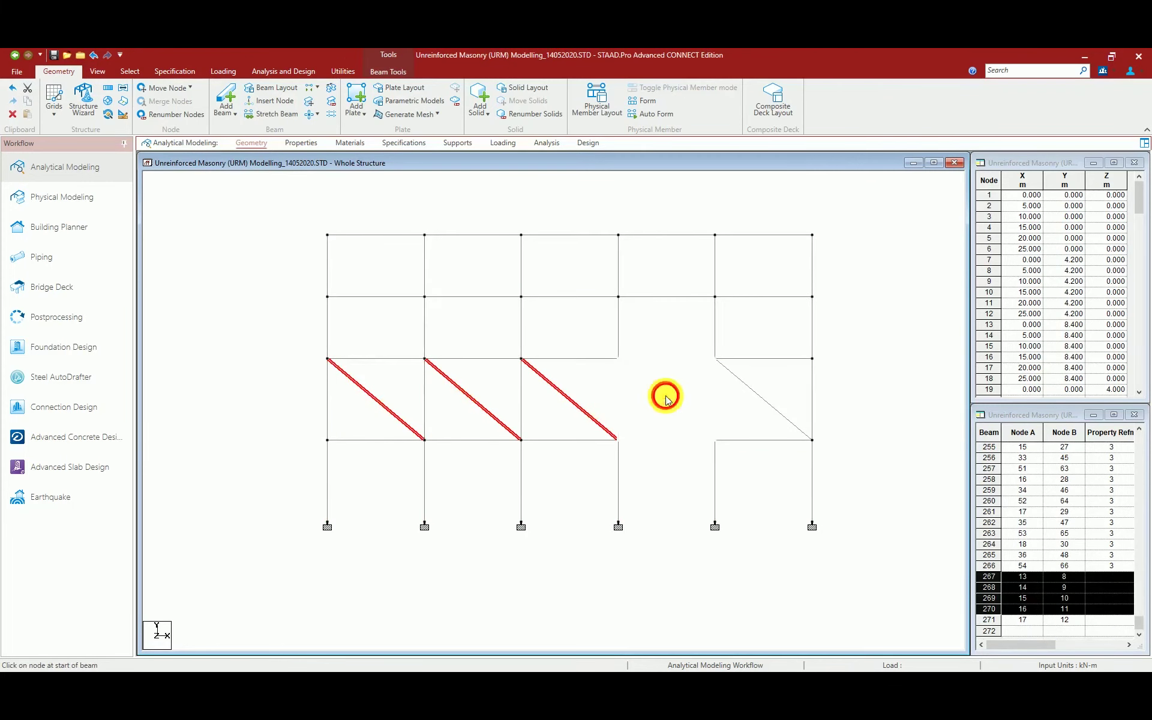
ctrl+click(757, 401)
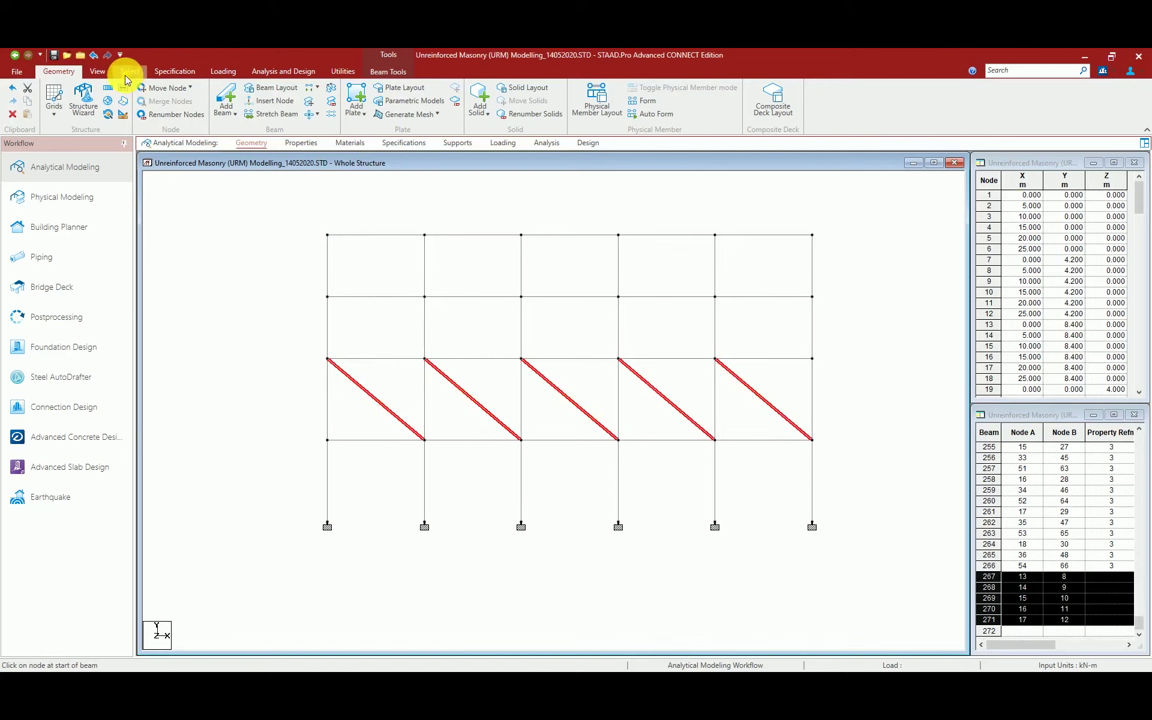
click(98, 71)
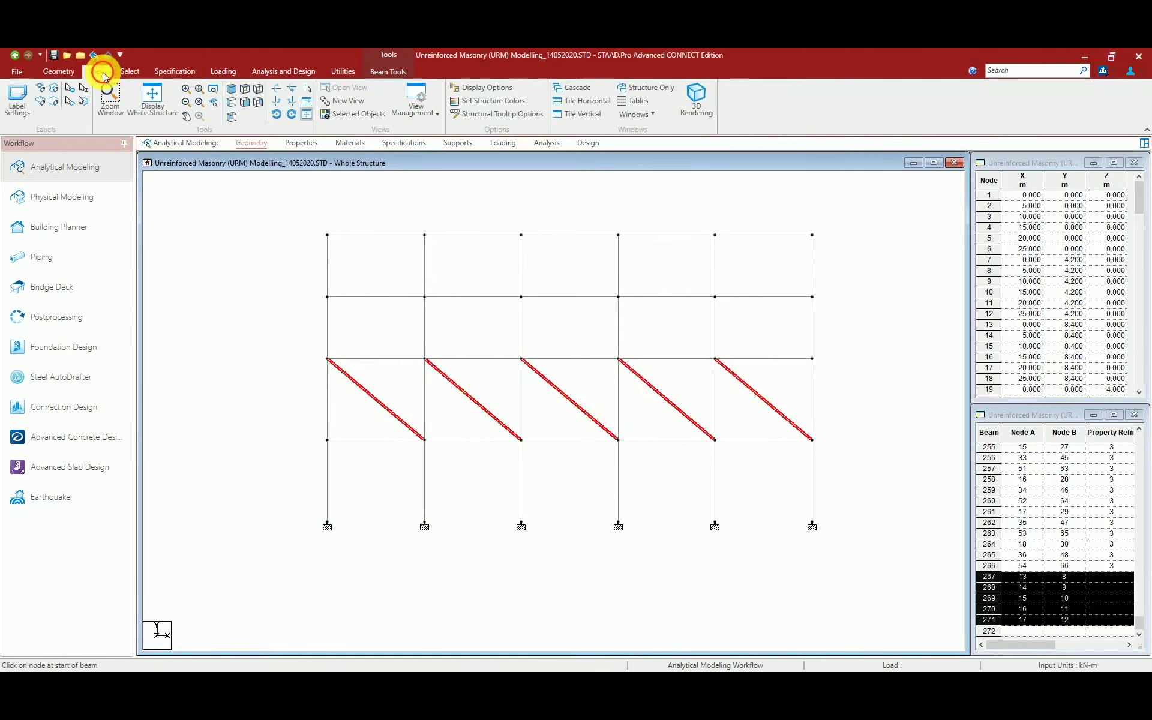
click(232, 94)
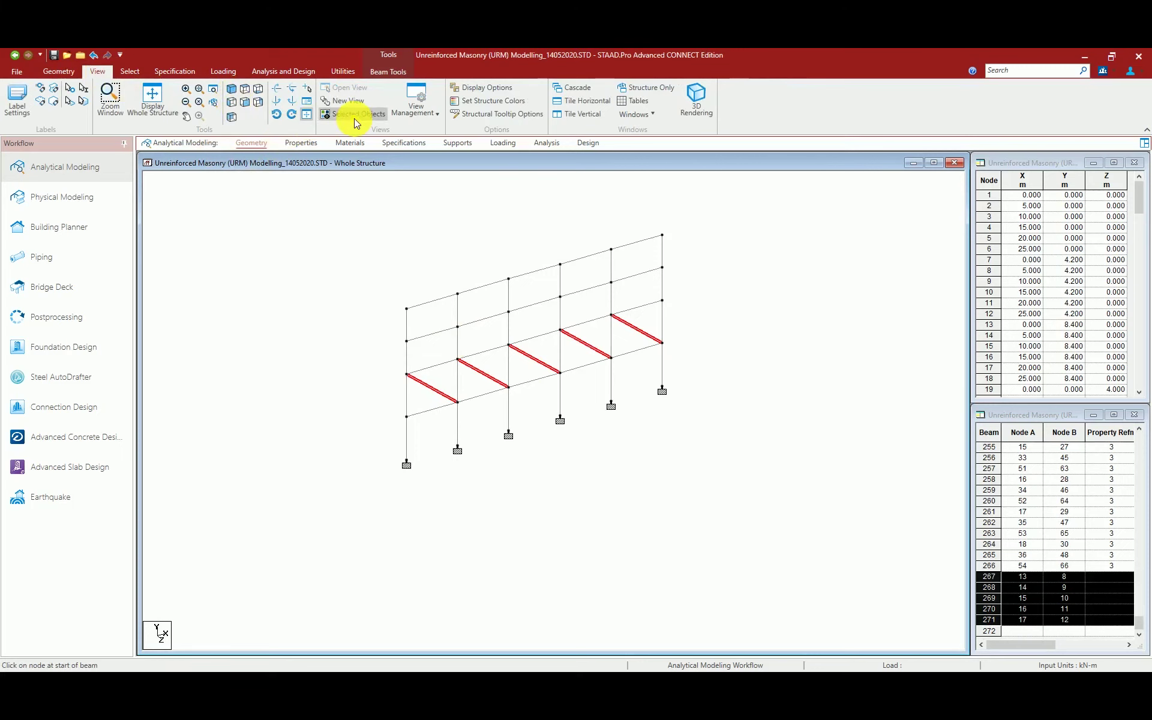
Assign the Rect 0.59x0.25 URM section to the five diagonal struts of the isolated frame.
click(295, 144)
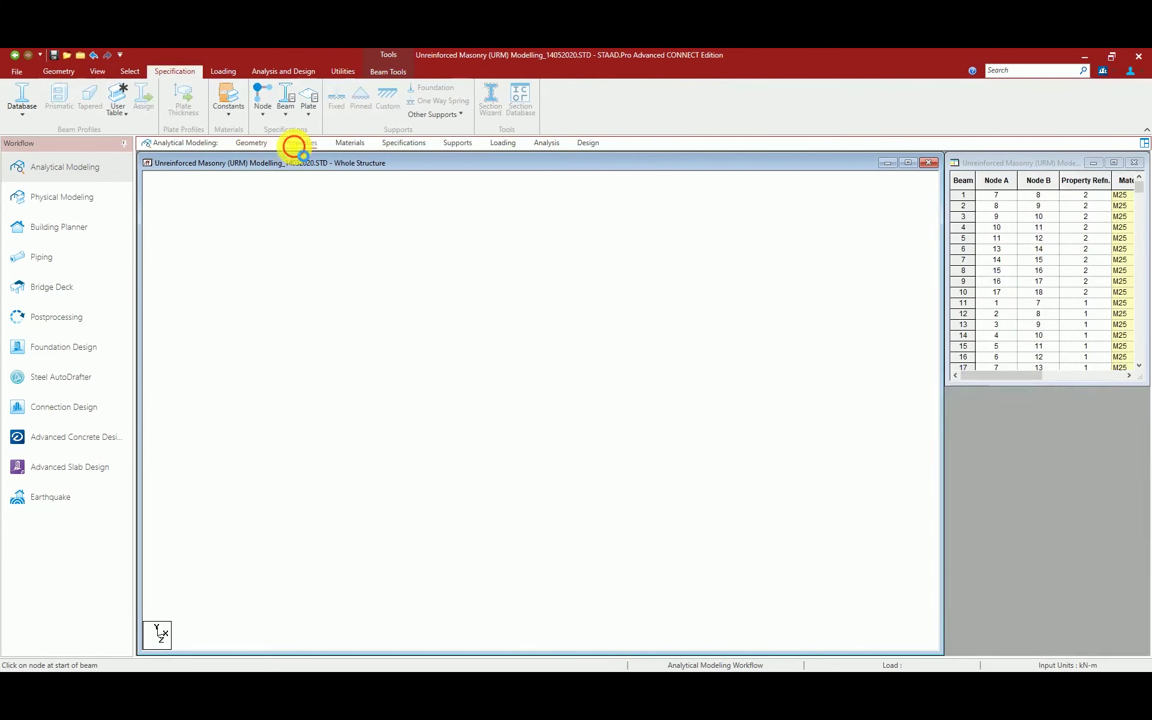
click(989, 459)
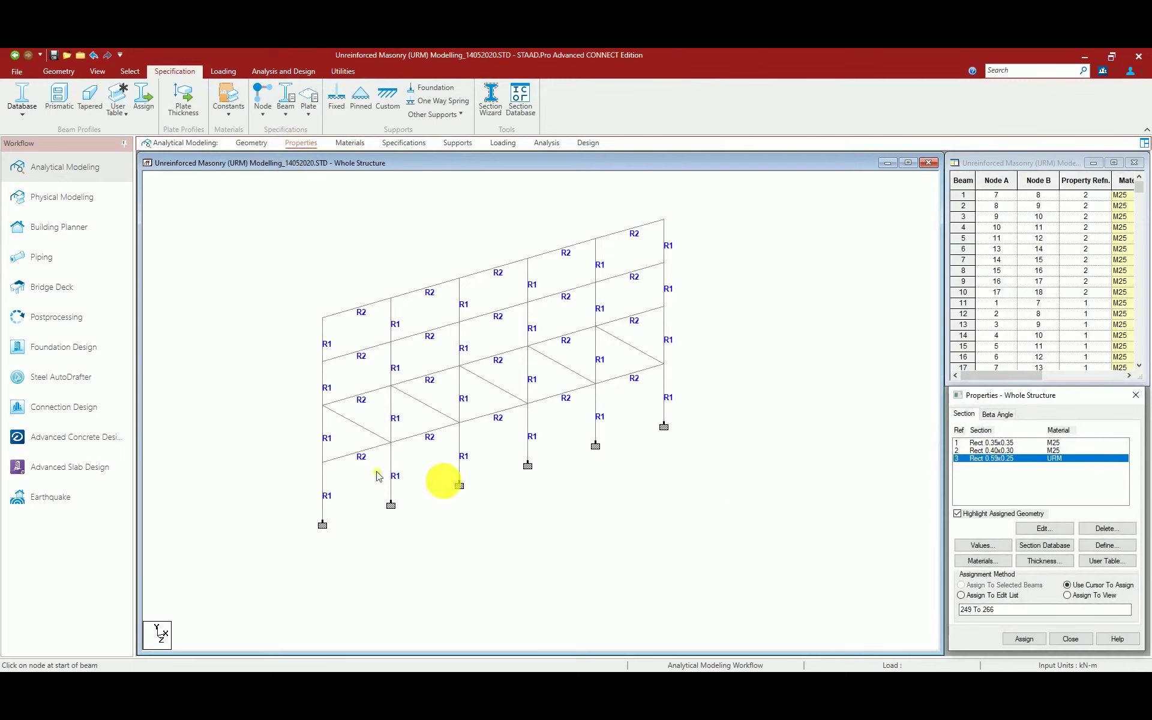
click(357, 424)
ctrl+click(429, 406)
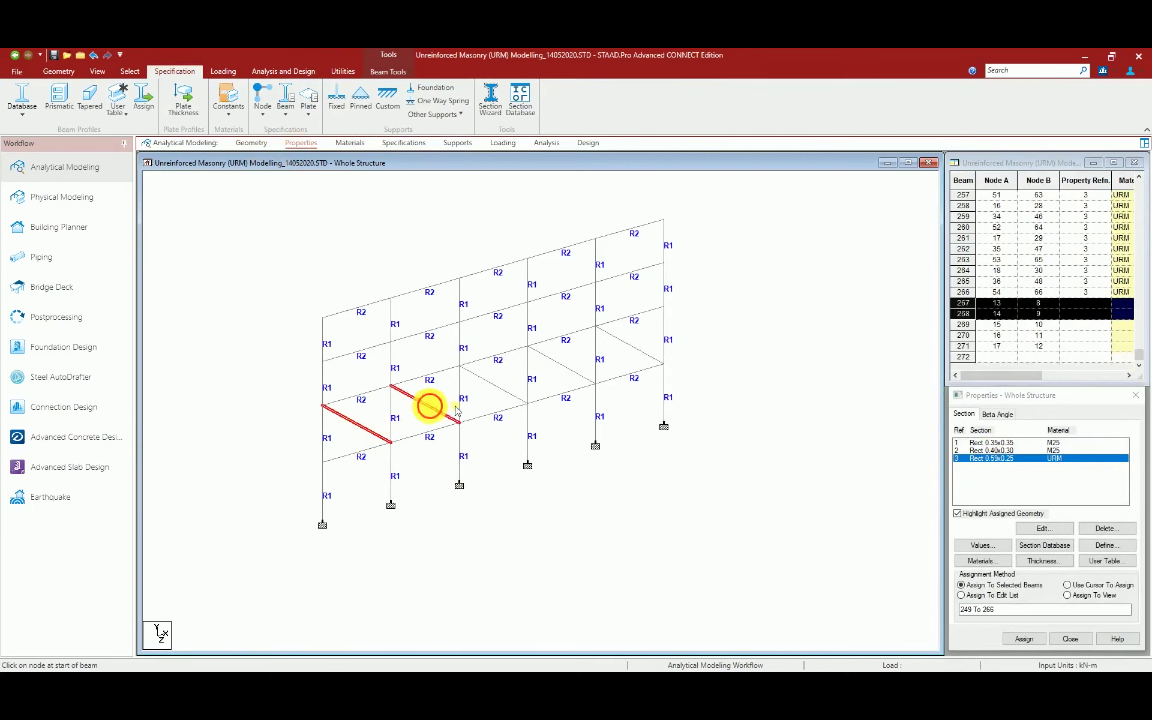
ctrl+click(491, 383)
ctrl+click(559, 364)
ctrl+click(627, 347)
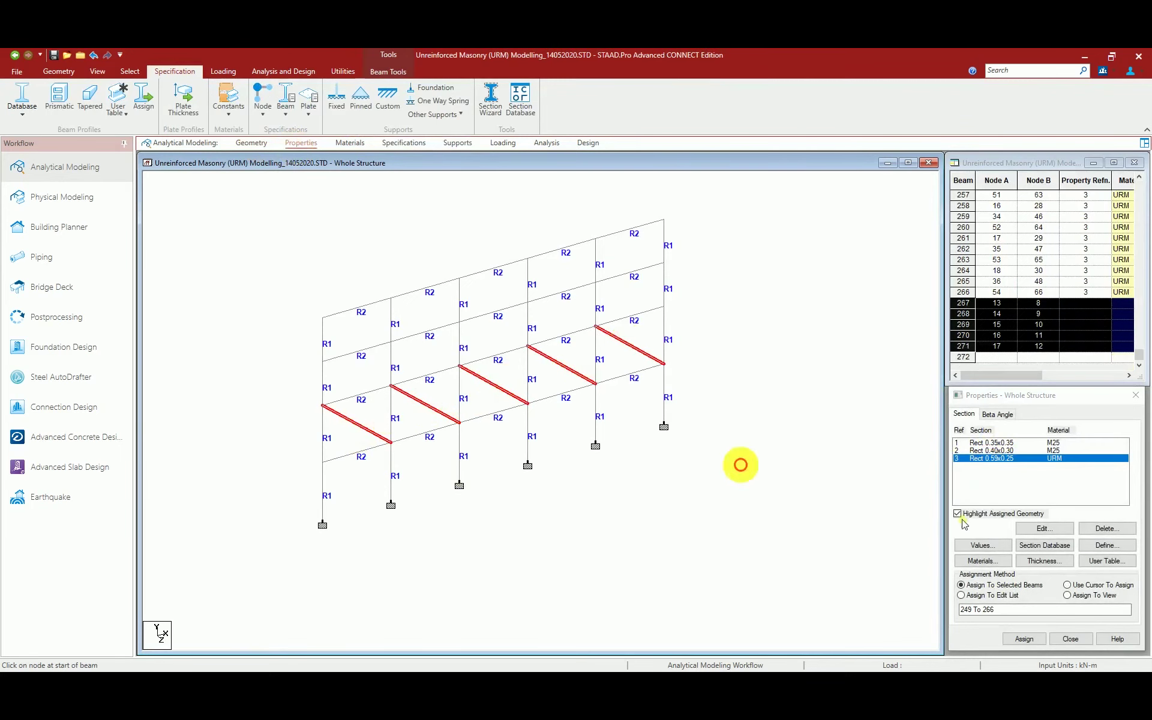
click(1024, 640)
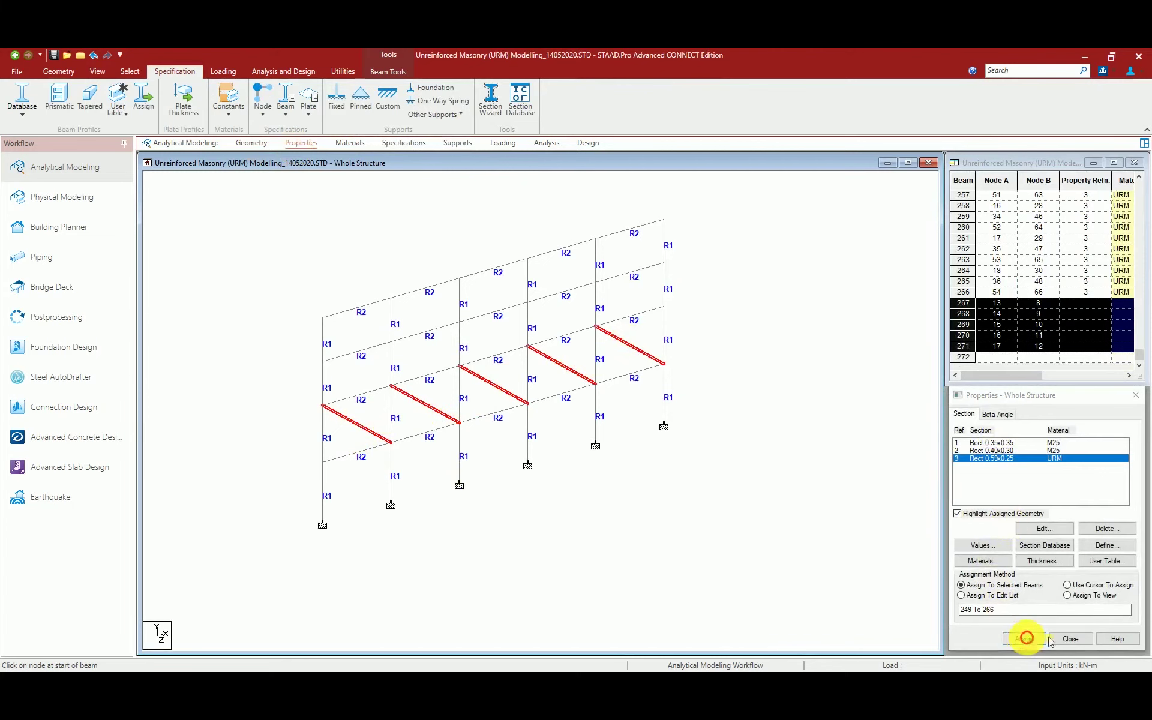
click(1065, 552)
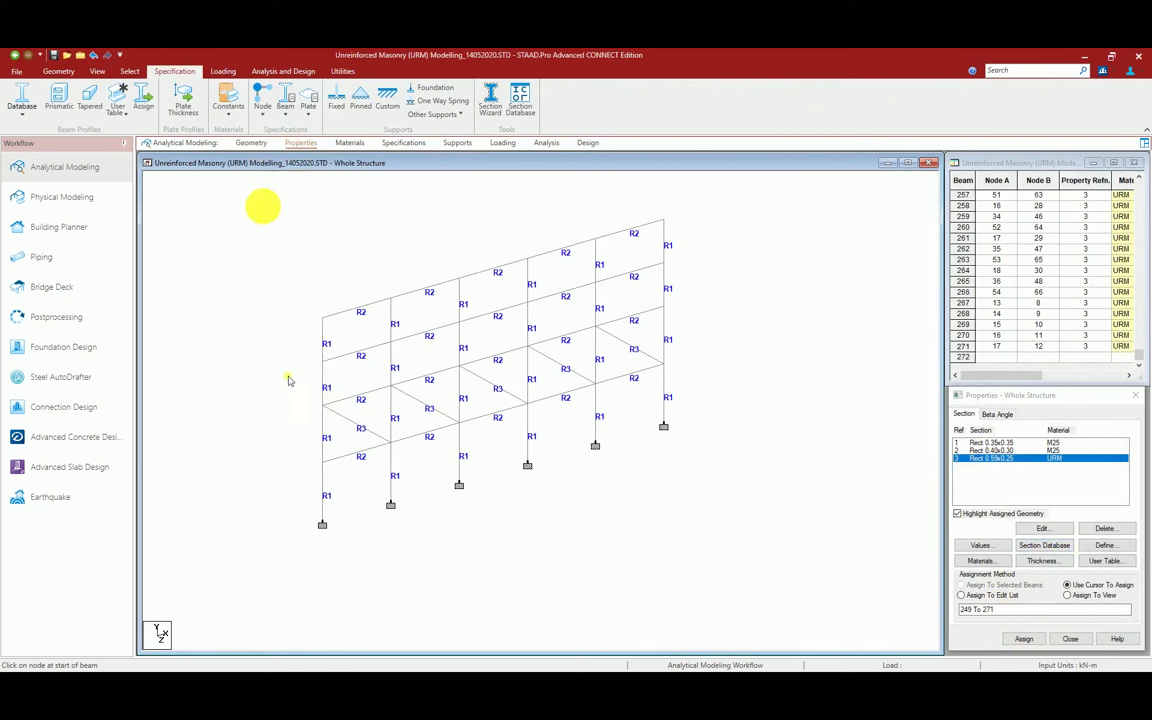
Reselect the frame's five struts through their URM section reference and display the whole structure.
click(1002, 462)
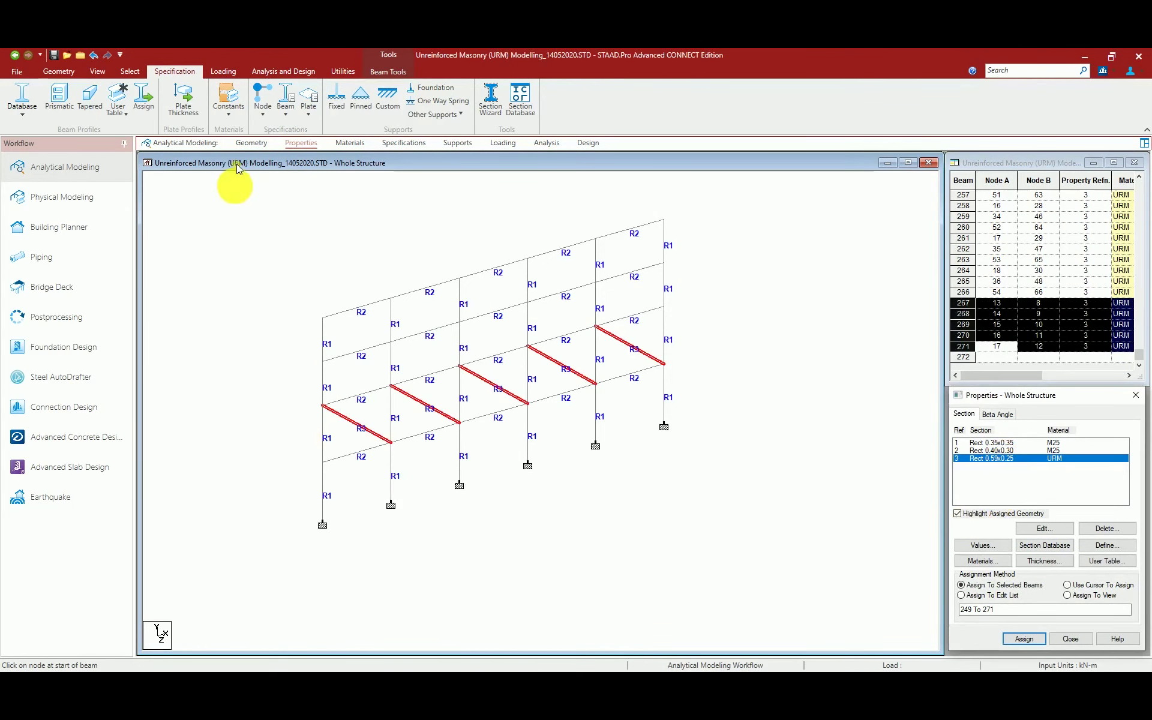
click(58, 71)
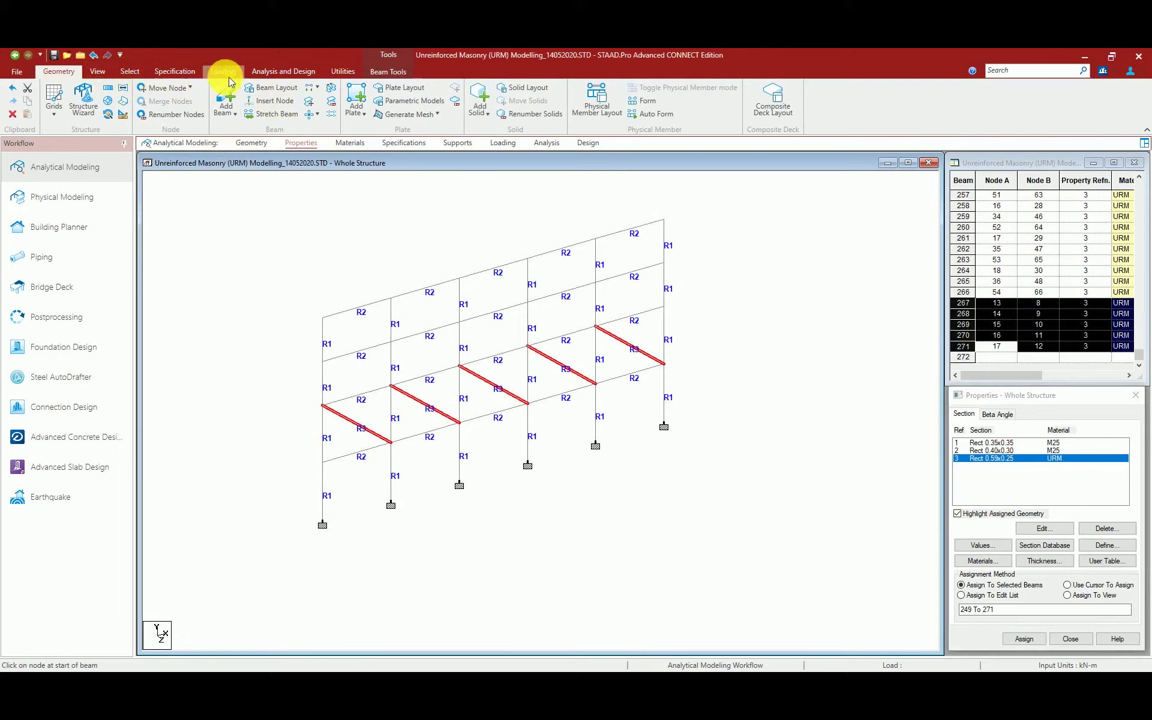
click(102, 75)
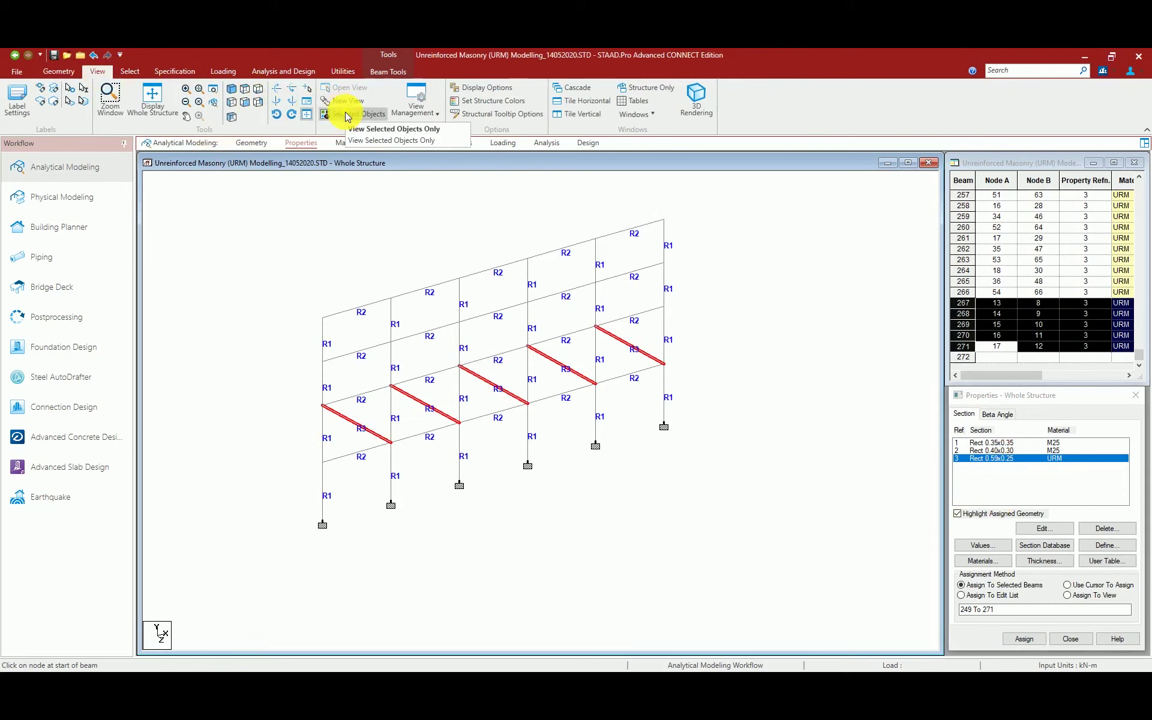
click(155, 109)
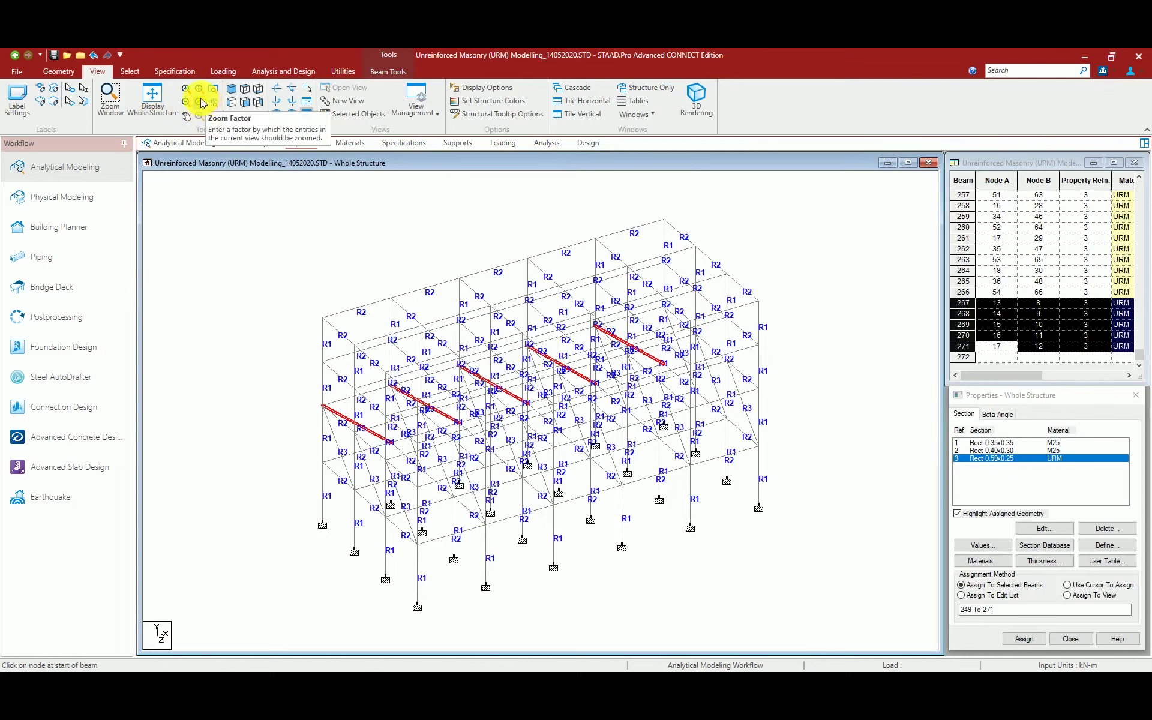
Repeat the five selected URM struts along global Z in 3 steps with 4 m spacing.
click(60, 73)
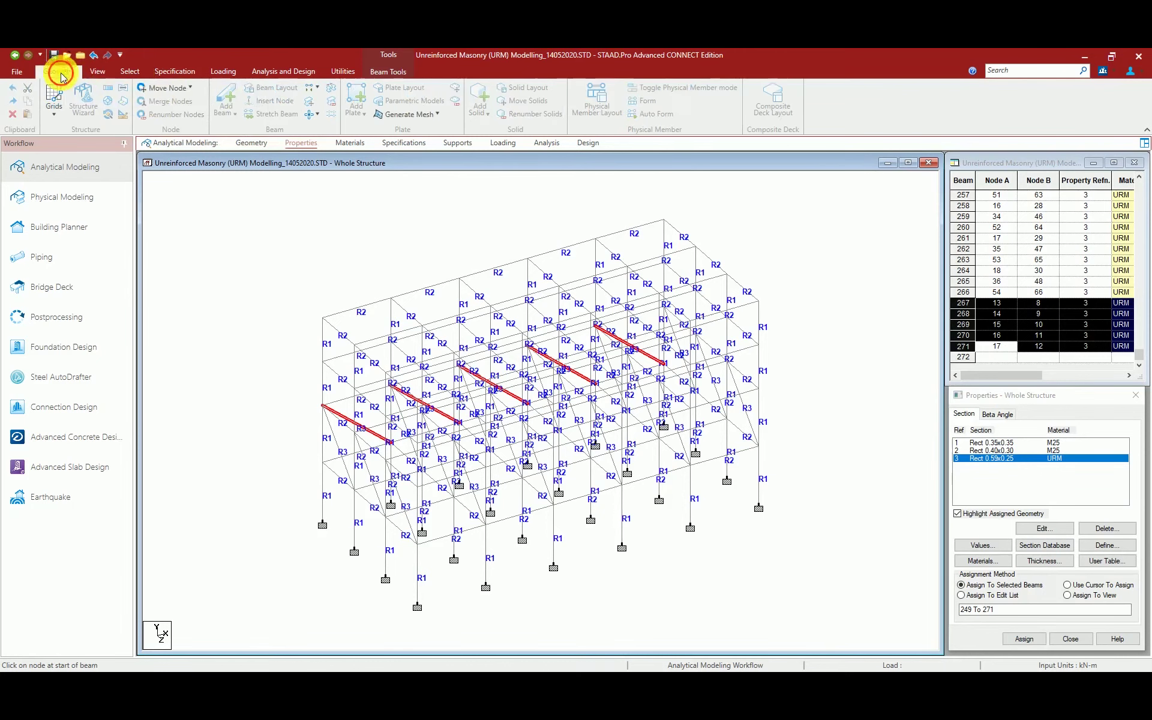
click(105, 94)
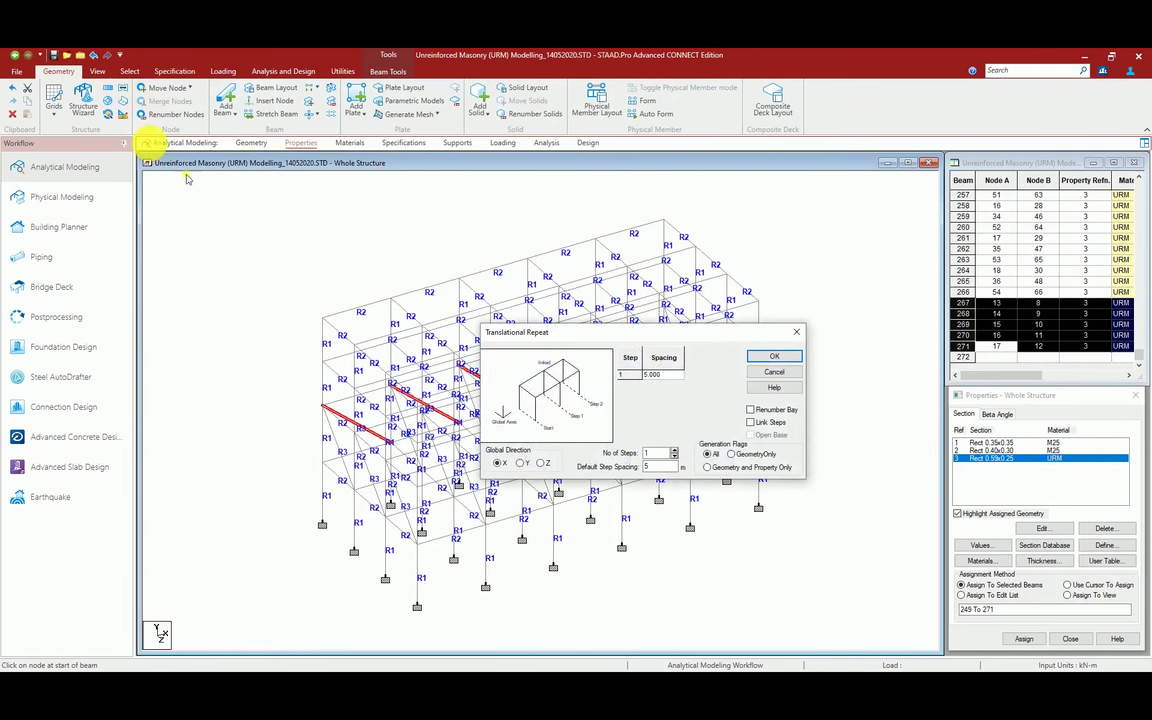
click(540, 463)
double_click(659, 453)
text(3)
double_click(661, 468)
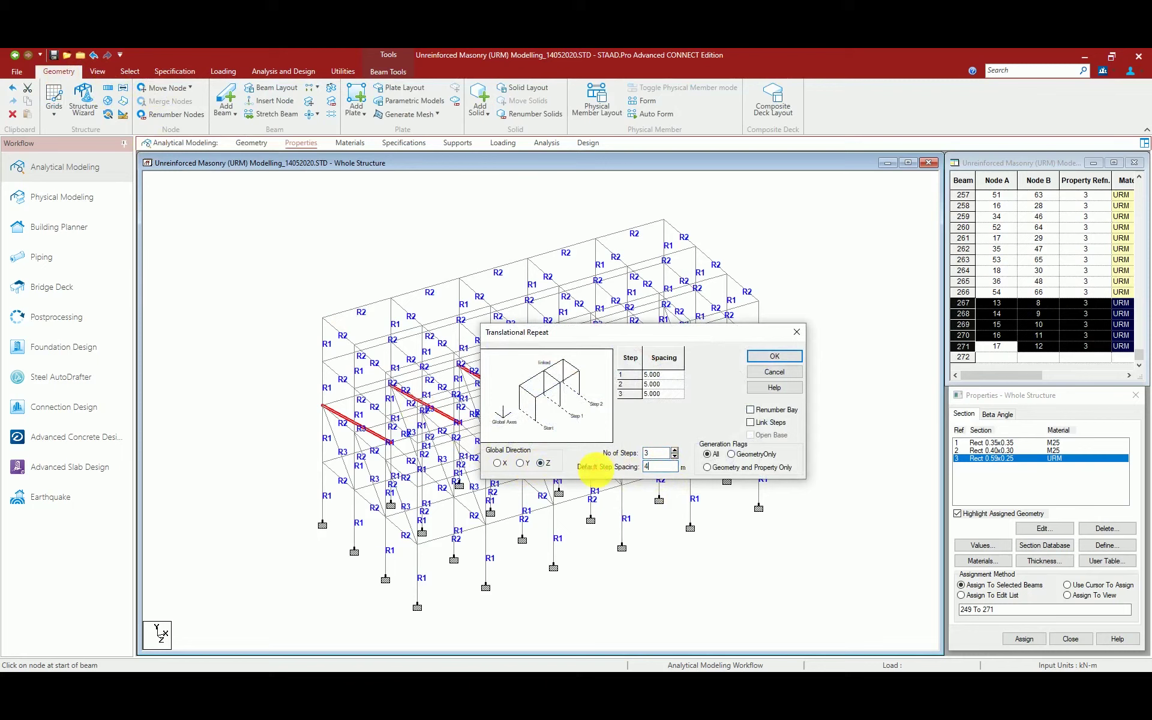
click(779, 358)
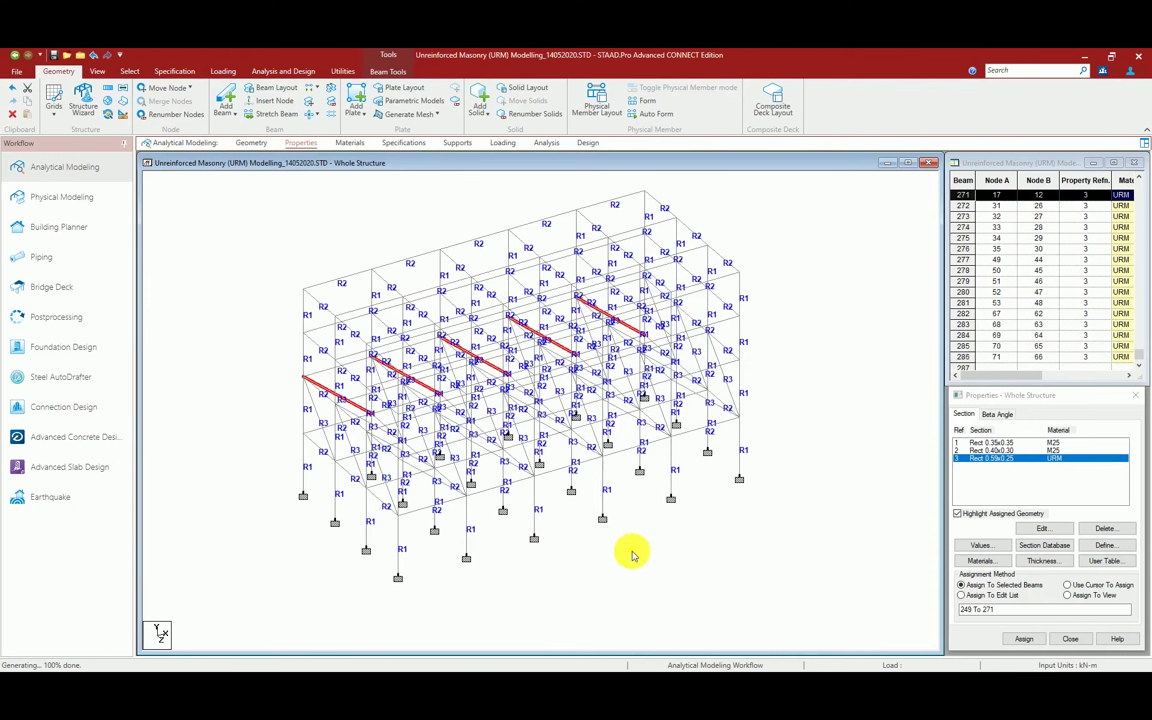
Examine the repeated diagonal struts across all frames by rotating the whole structure, with the section labels removed from the display.
key(Down)
key(Down)
key(Down)
key(Down)
key(Up)
key(Up)
key(Up)
key(Up)
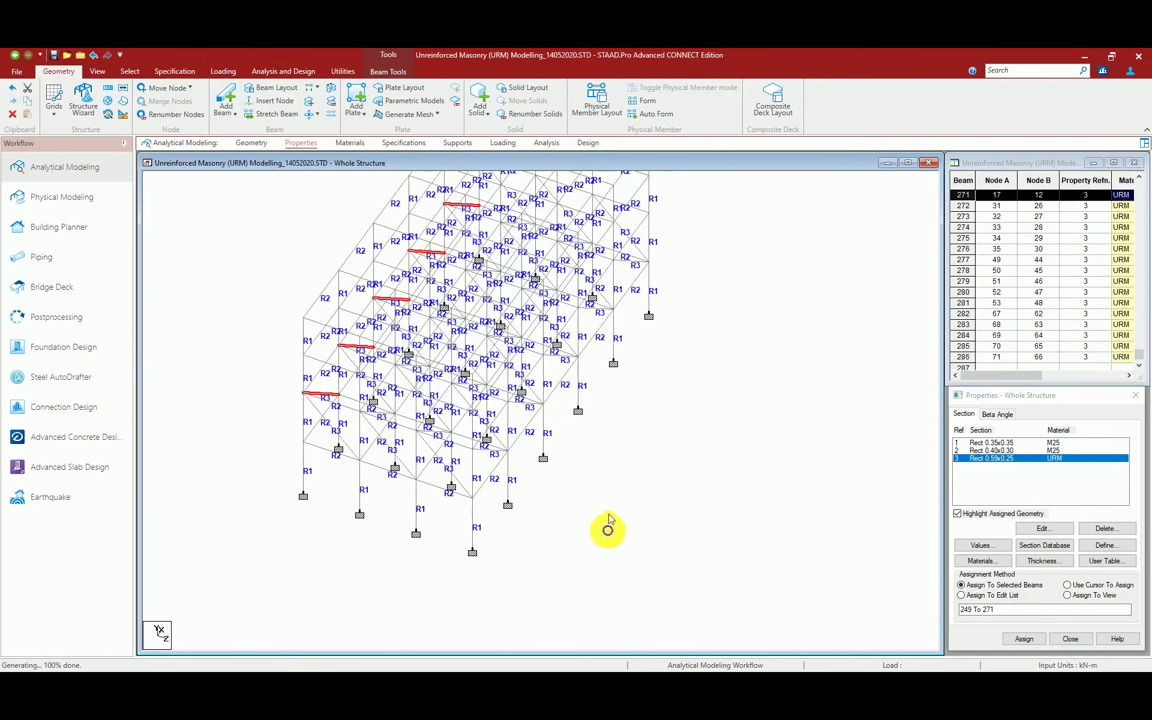
click(249, 143)
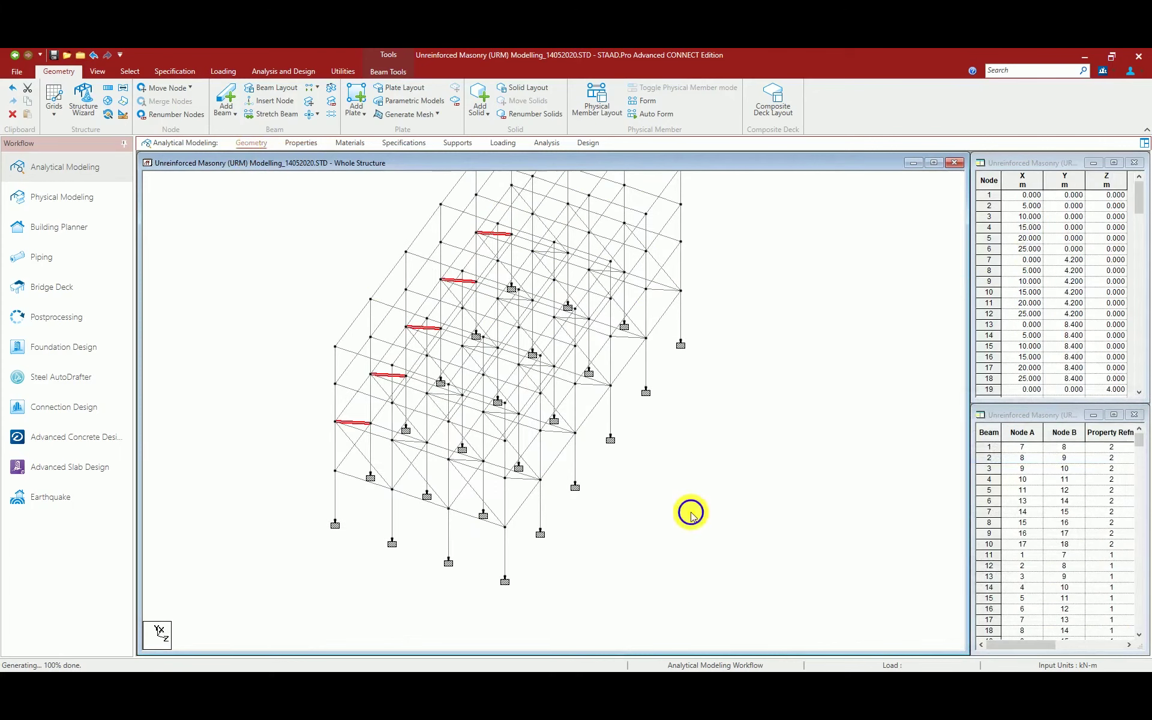
key(Right)
key(Right)
key(Right)
key(Right)
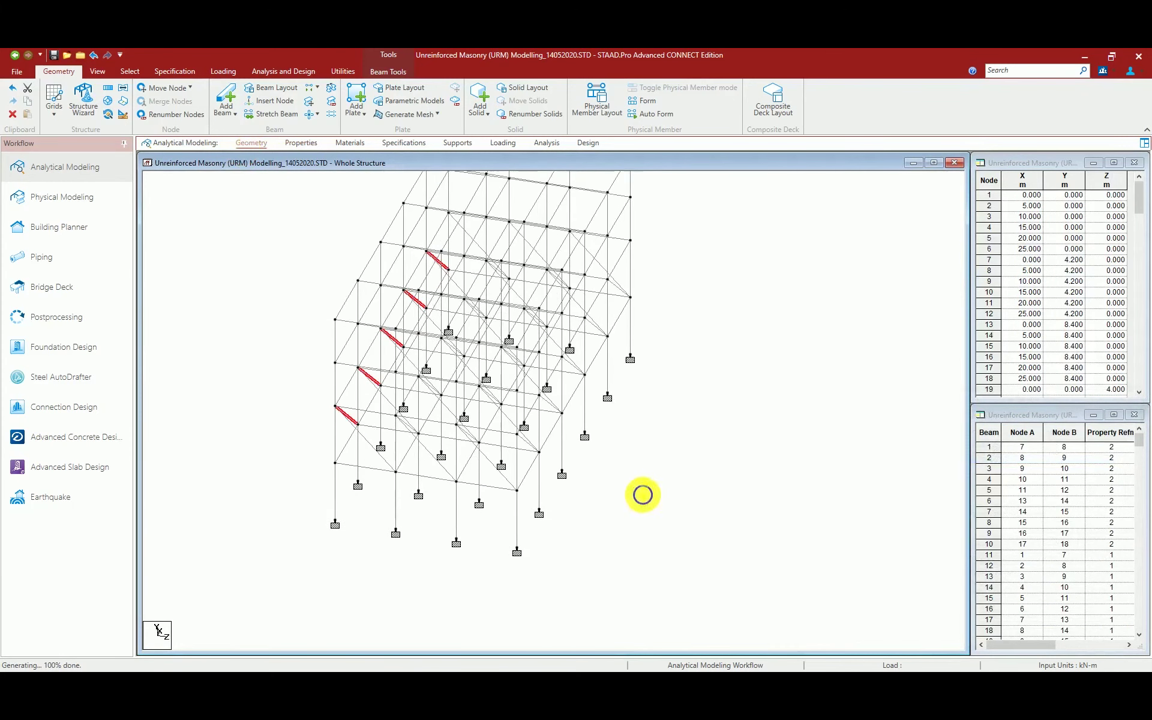
key(Right)
key(Right)
key(Right)
key(Right)
key(Right)
key(Right)
key(Right)
key(Right)
key(Right)
key(Right)
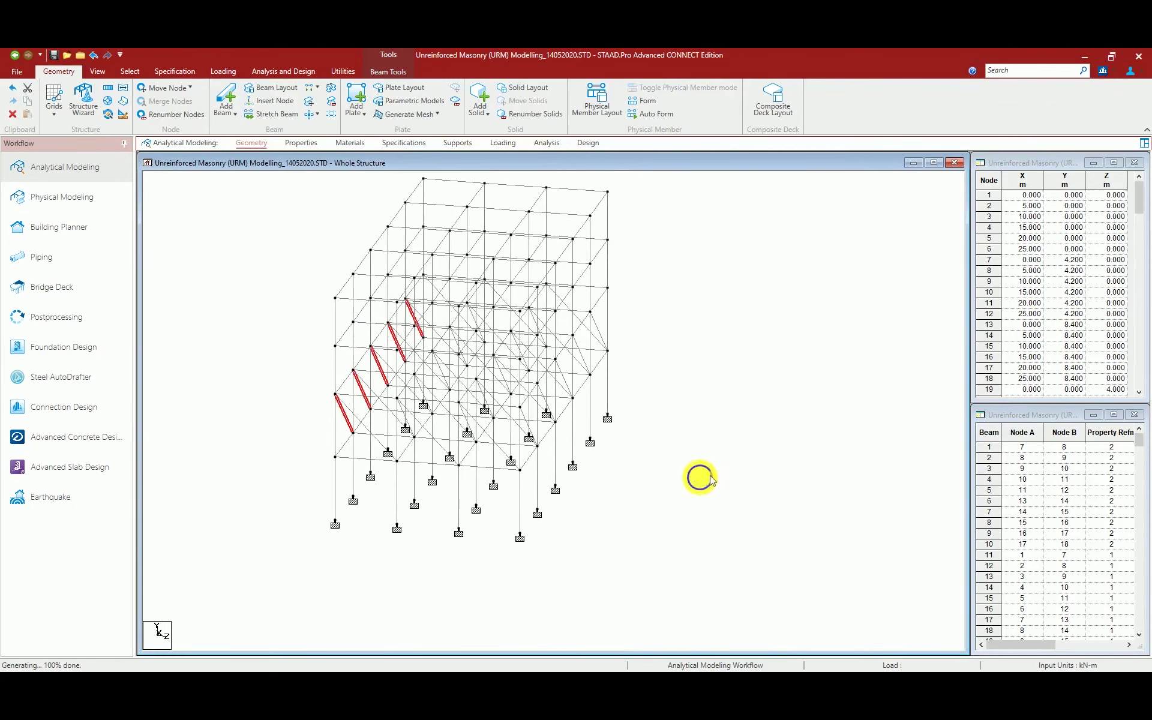
key(Right)
key(Right)
key(Right)
key(Right)
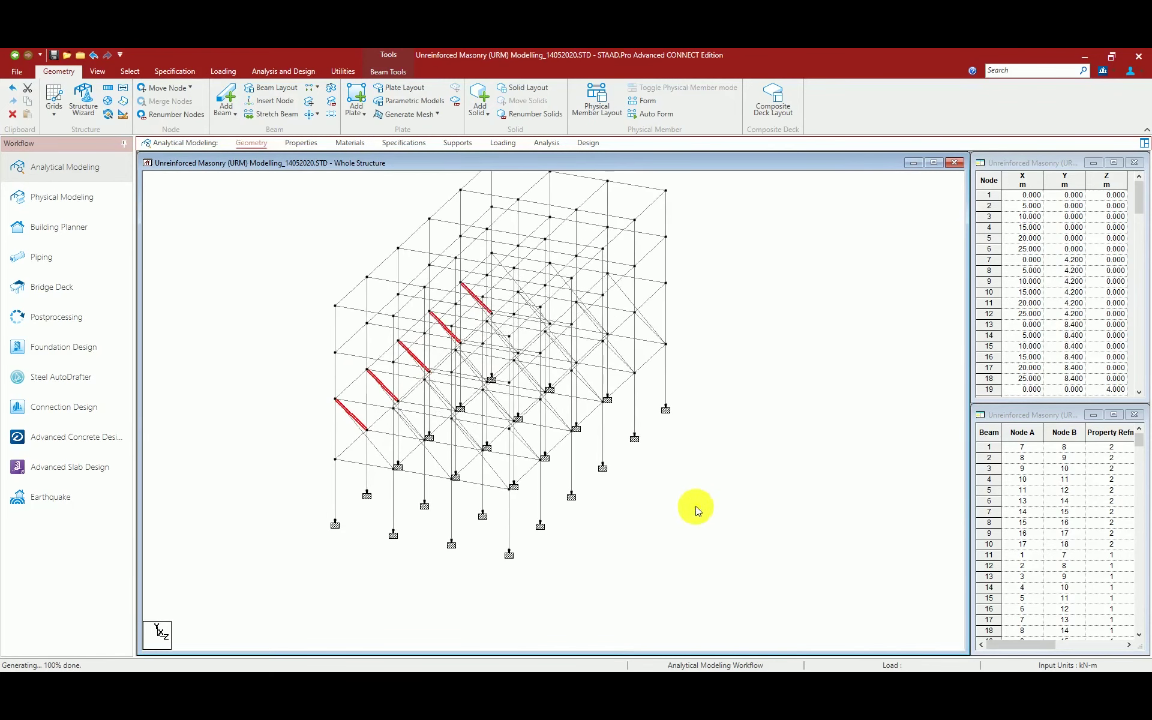
key(Right)
key(Right)
key(Right)
key(Right)
click(691, 520)
key(Down)
key(Down)
key(Down)
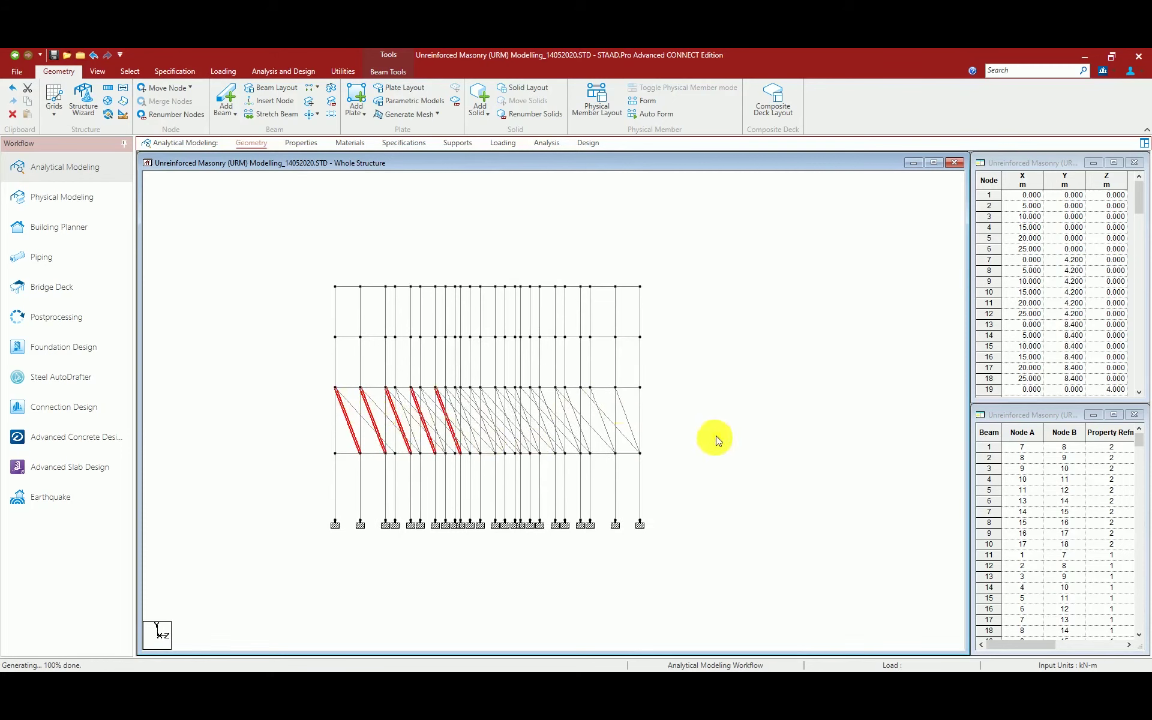
key(Up)
key(Up)
key(Up)
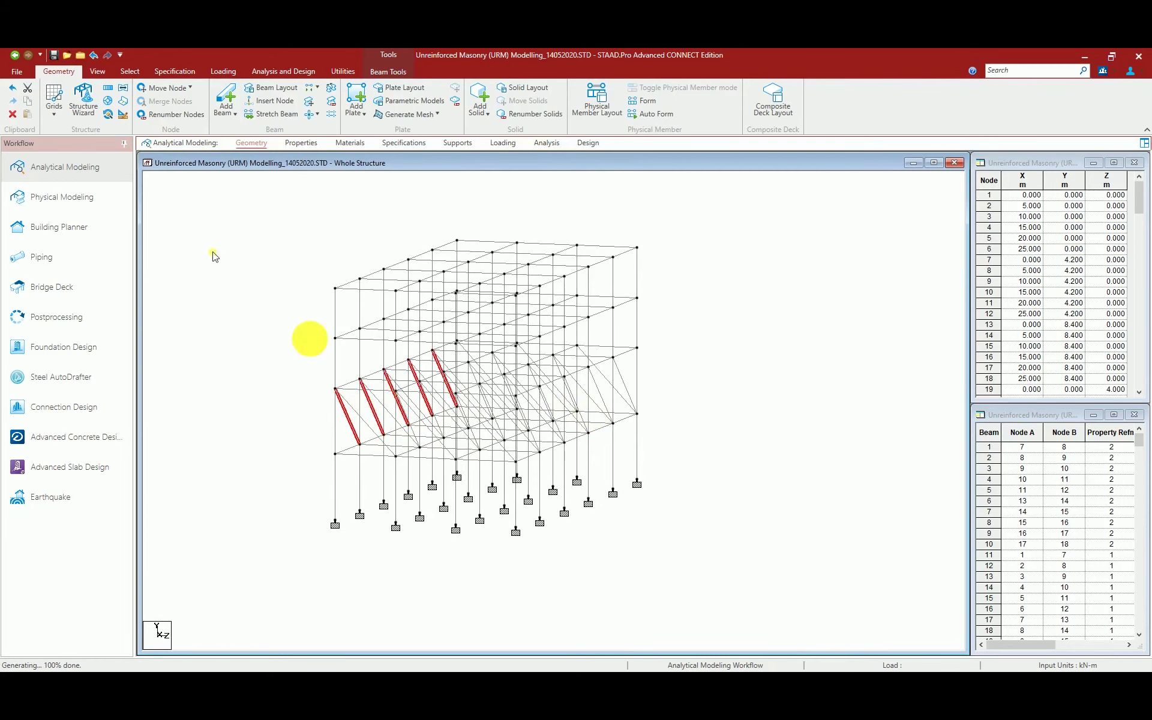
Save the modified structure and show the end frame on its own in front view with nothing selected.
click(54, 54)
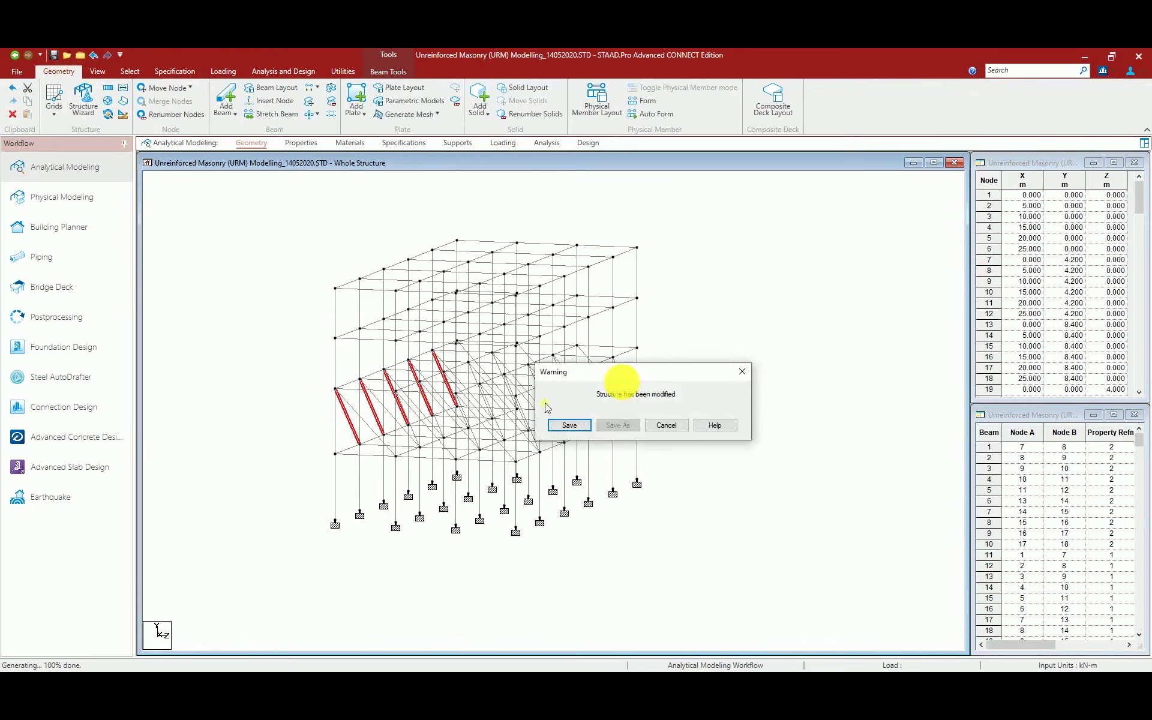
click(569, 425)
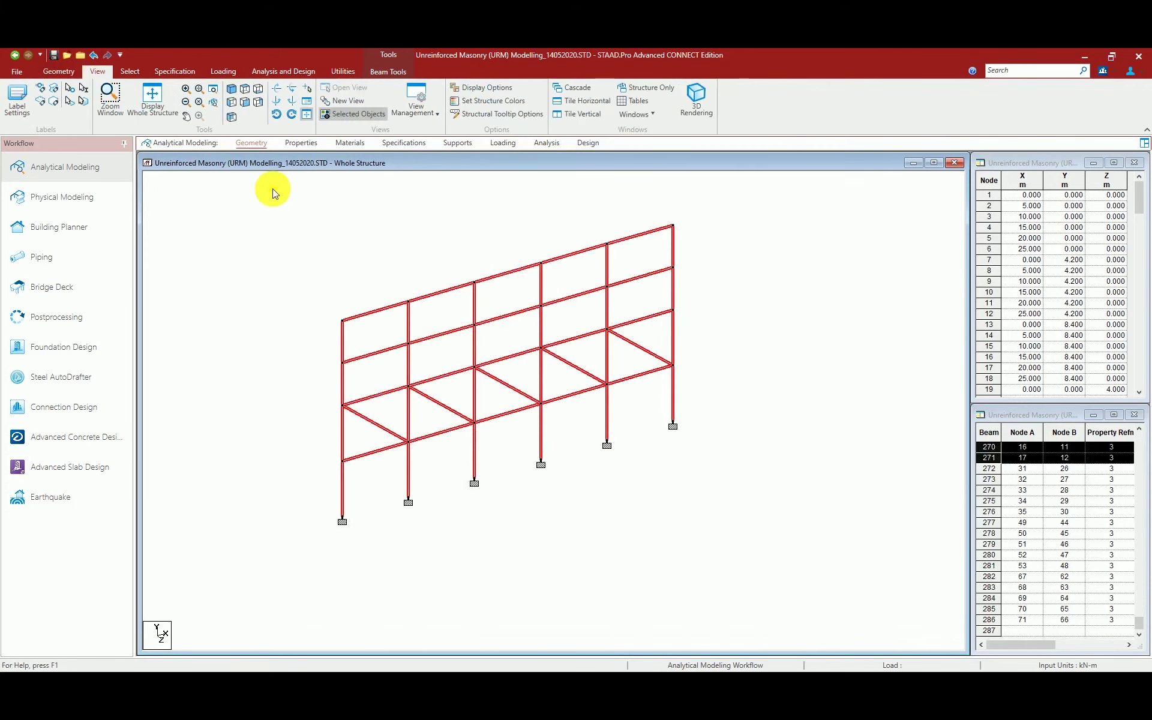
click(245, 100)
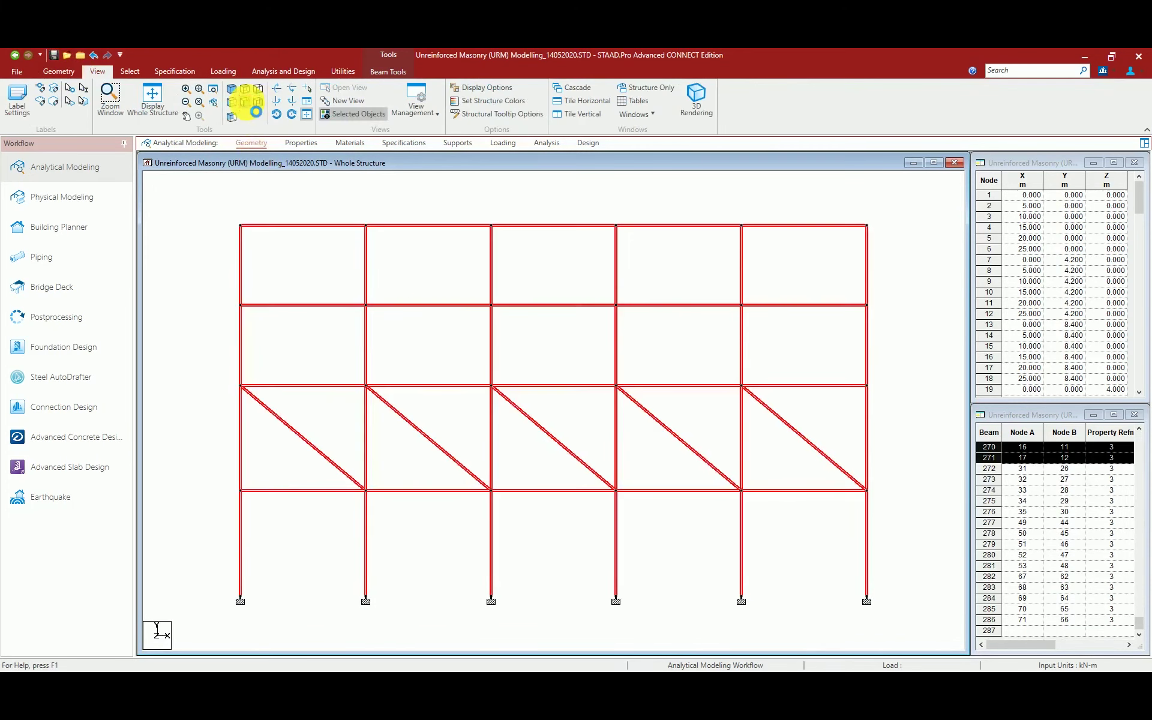
click(216, 348)
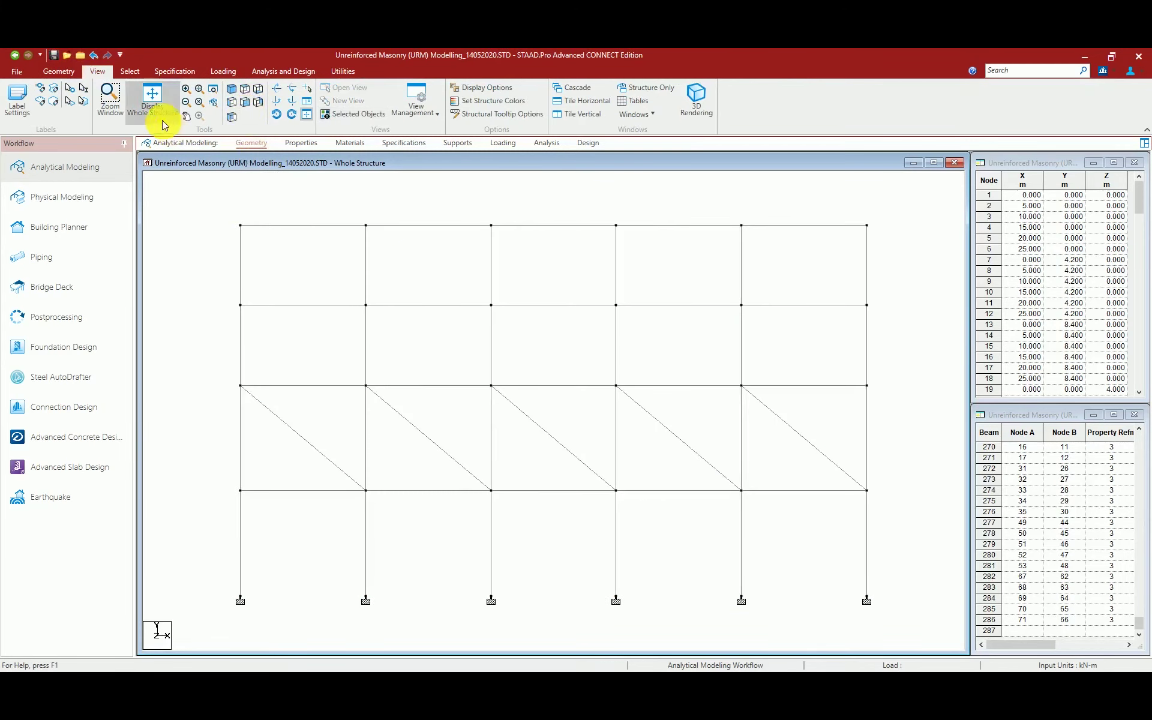
Add five diagonal strut beams in the isolated frame's third storey, each from a bay's upper-left to its lower-right node.
click(59, 75)
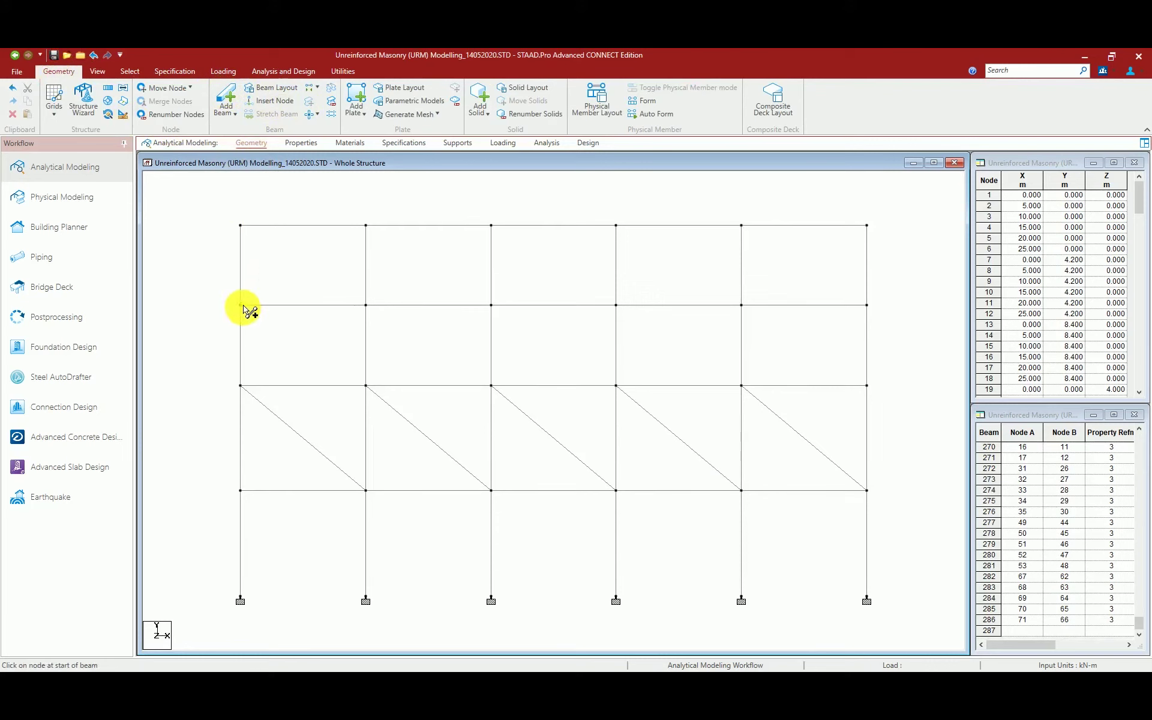
drag(241, 306, 365, 387)
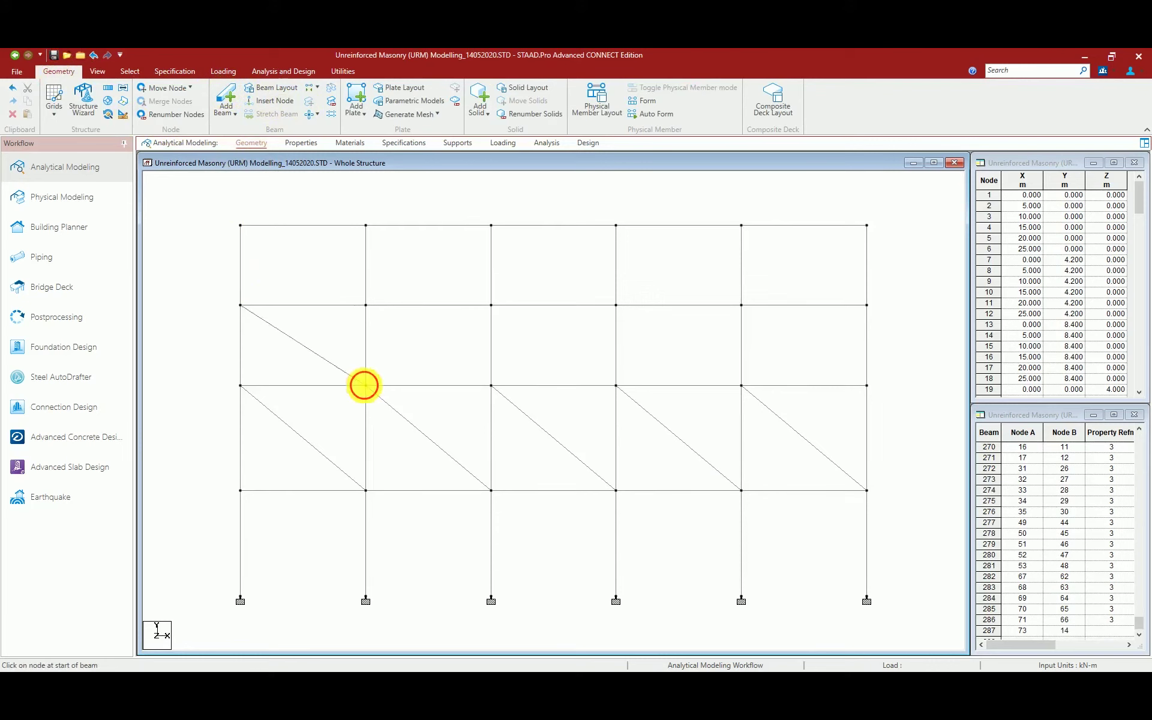
drag(363, 309, 491, 386)
drag(587, 361, 616, 386)
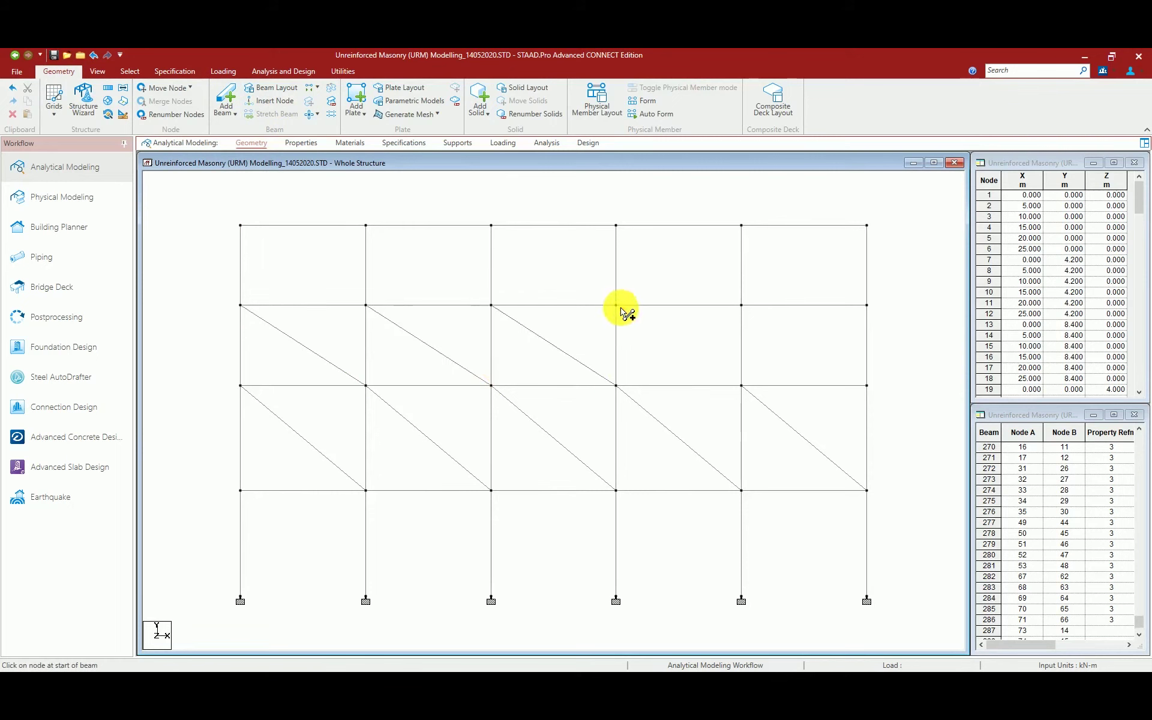
drag(663, 327, 742, 386)
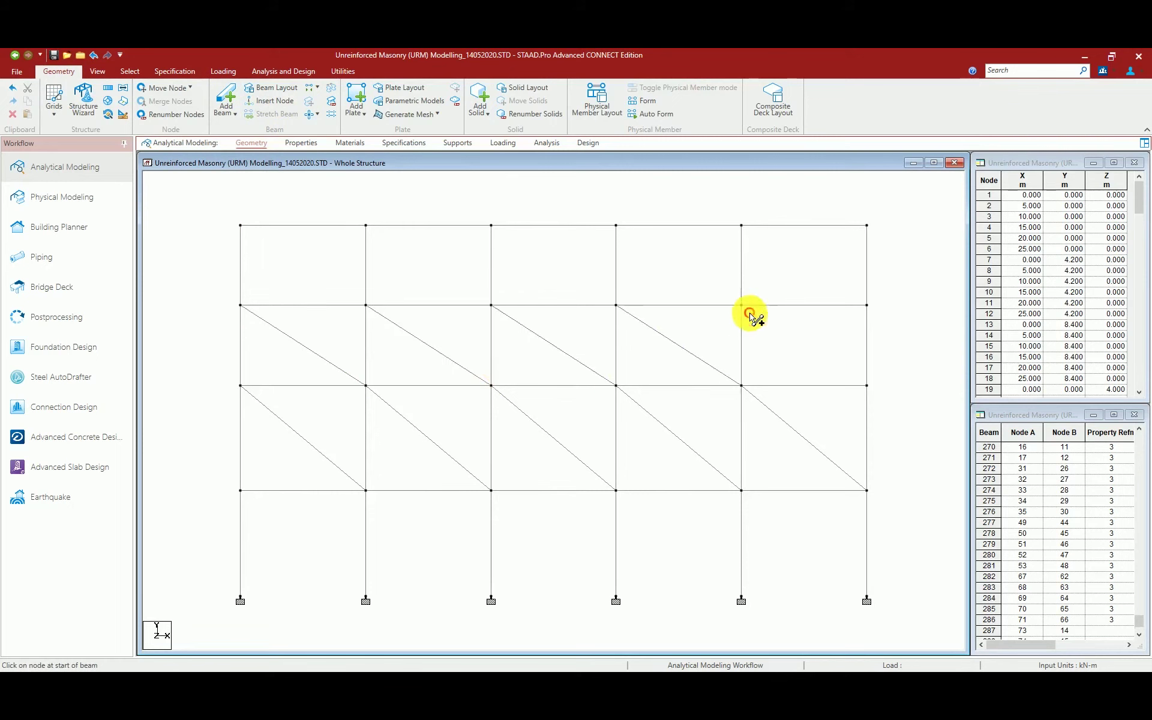
drag(743, 309, 866, 385)
Add five matching diagonal strut beams in the isolated frame's top storey, one across each bay.
drag(239, 227, 366, 306)
drag(419, 258, 491, 305)
drag(491, 226, 616, 305)
drag(619, 228, 741, 306)
mouse_move(741, 228)
mouse_down()
mouse_move(861, 291)
mouse_move(866, 305)
mouse_up()
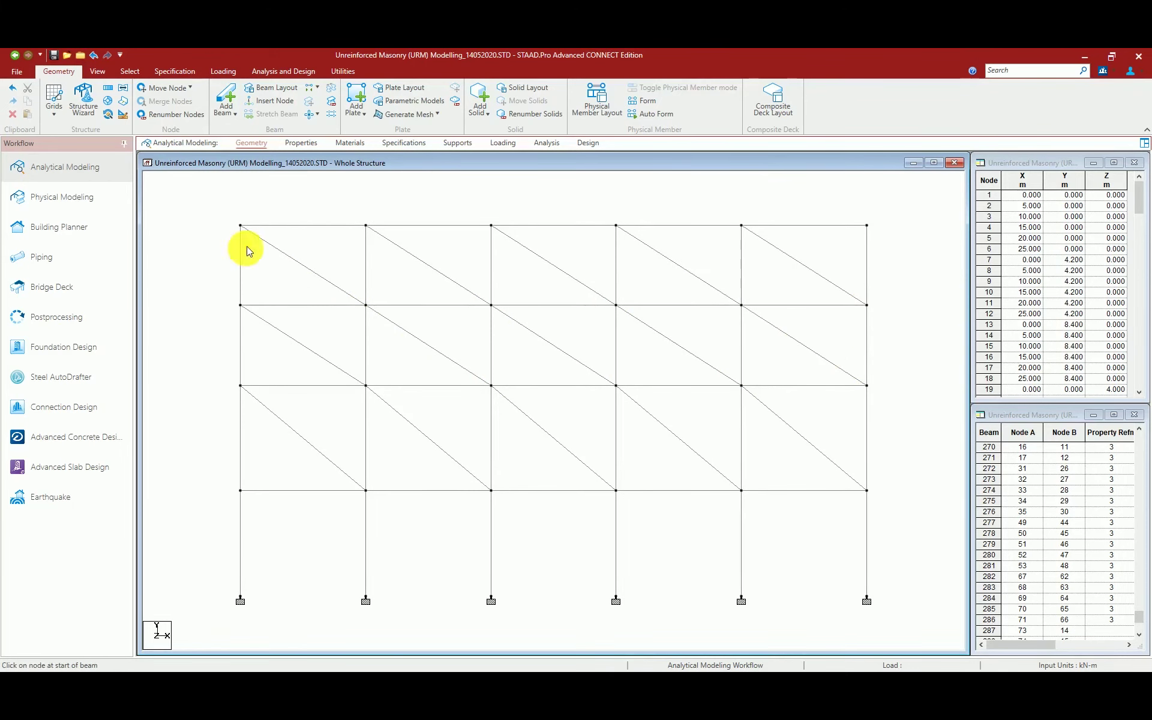
Select the ten new diagonal struts in the third and top storeys of the isolated frame.
click(129, 73)
click(329, 278)
click(312, 273)
ctrl+click(299, 340)
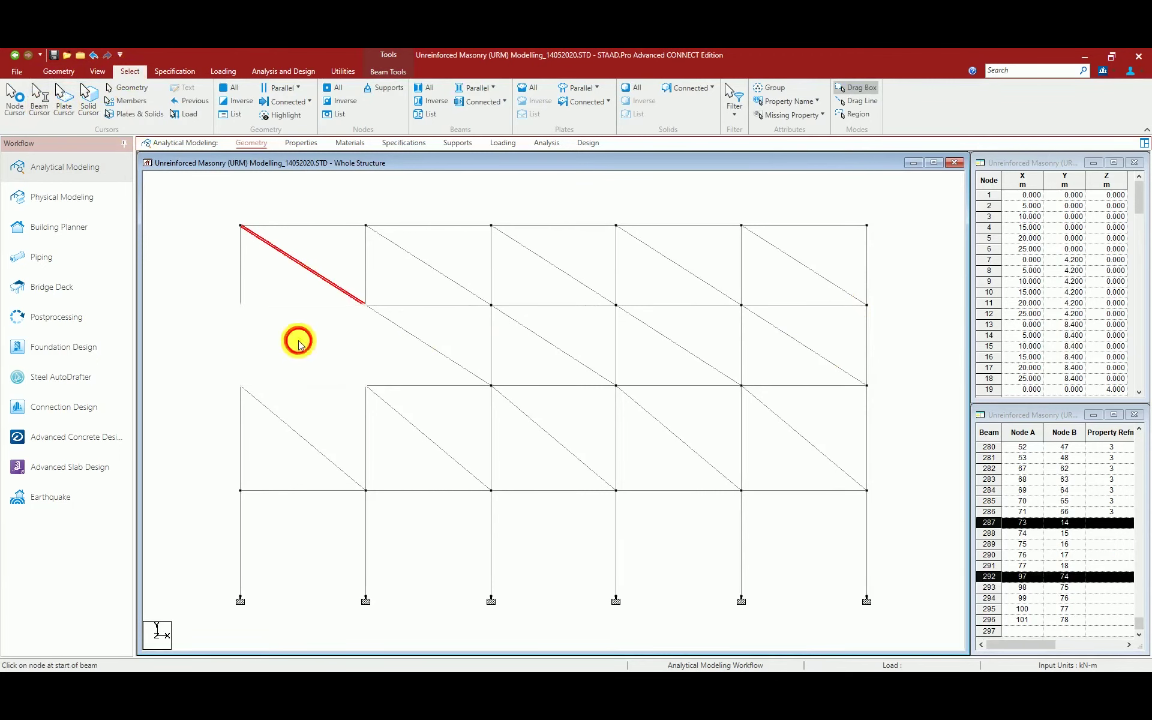
ctrl+click(420, 341)
ctrl+click(437, 269)
ctrl+click(552, 264)
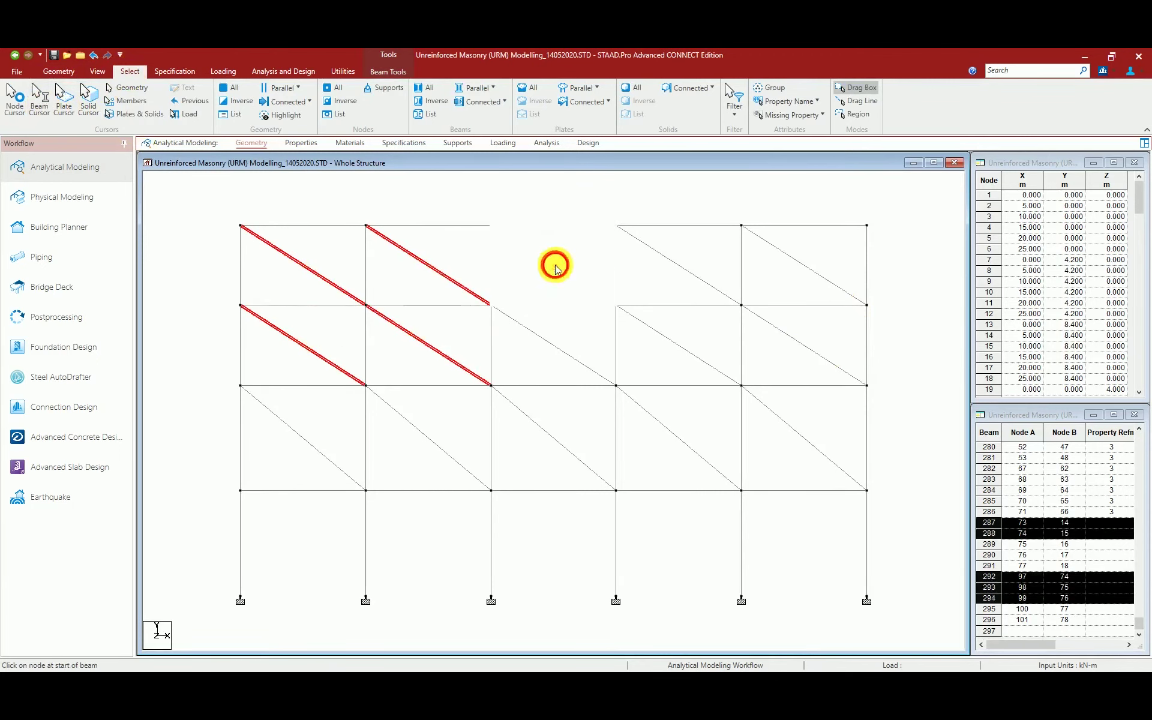
ctrl+click(549, 347)
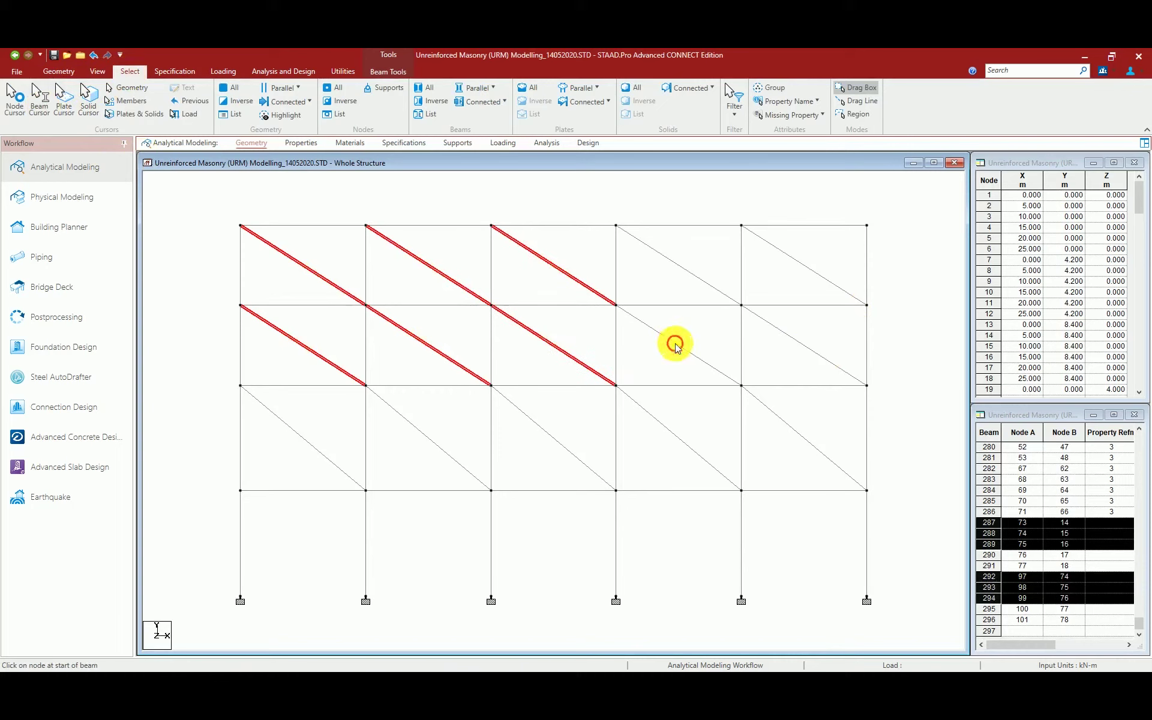
ctrl+click(675, 347)
ctrl+click(689, 272)
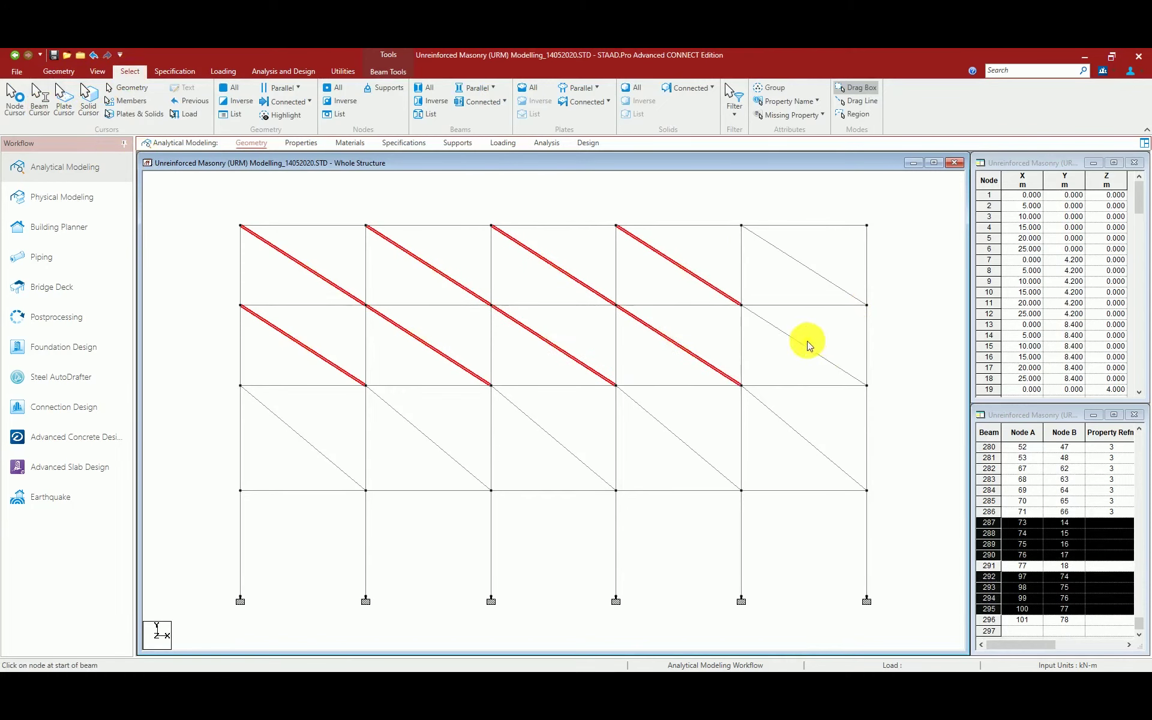
ctrl+click(808, 346)
ctrl+click(812, 271)
Choose the Rect 0.59x0.25 URM section in the beam properties and turn off highlighting of assigned geometry.
click(301, 142)
click(996, 458)
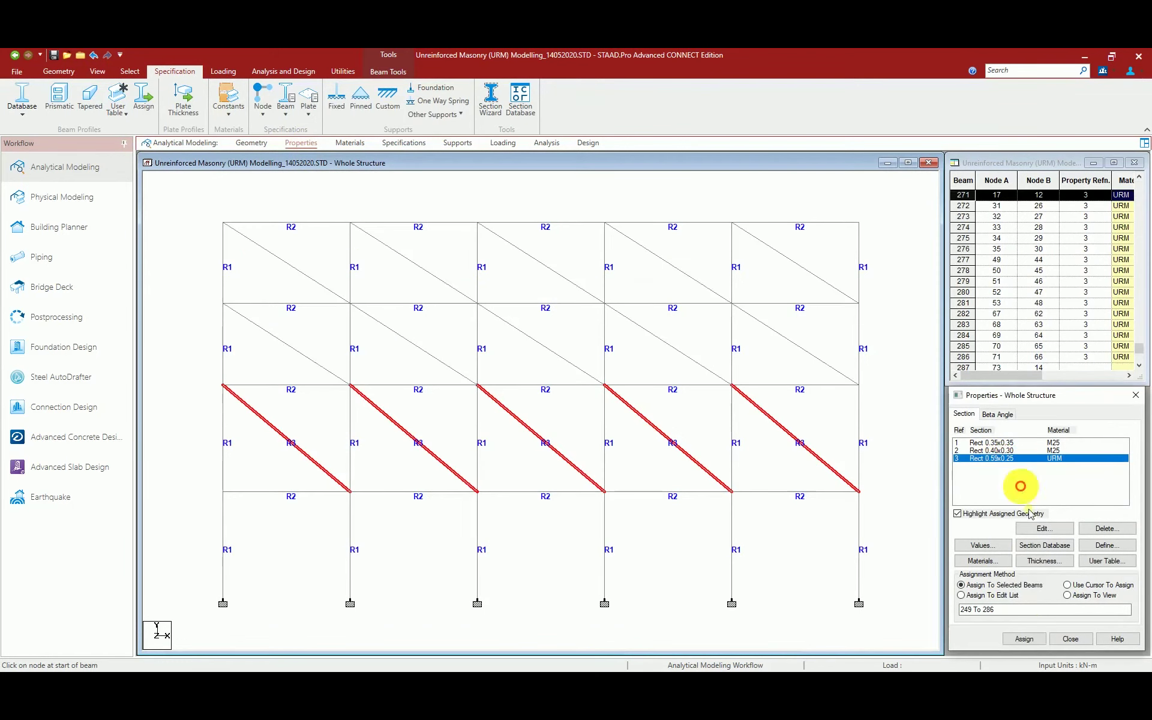
click(957, 514)
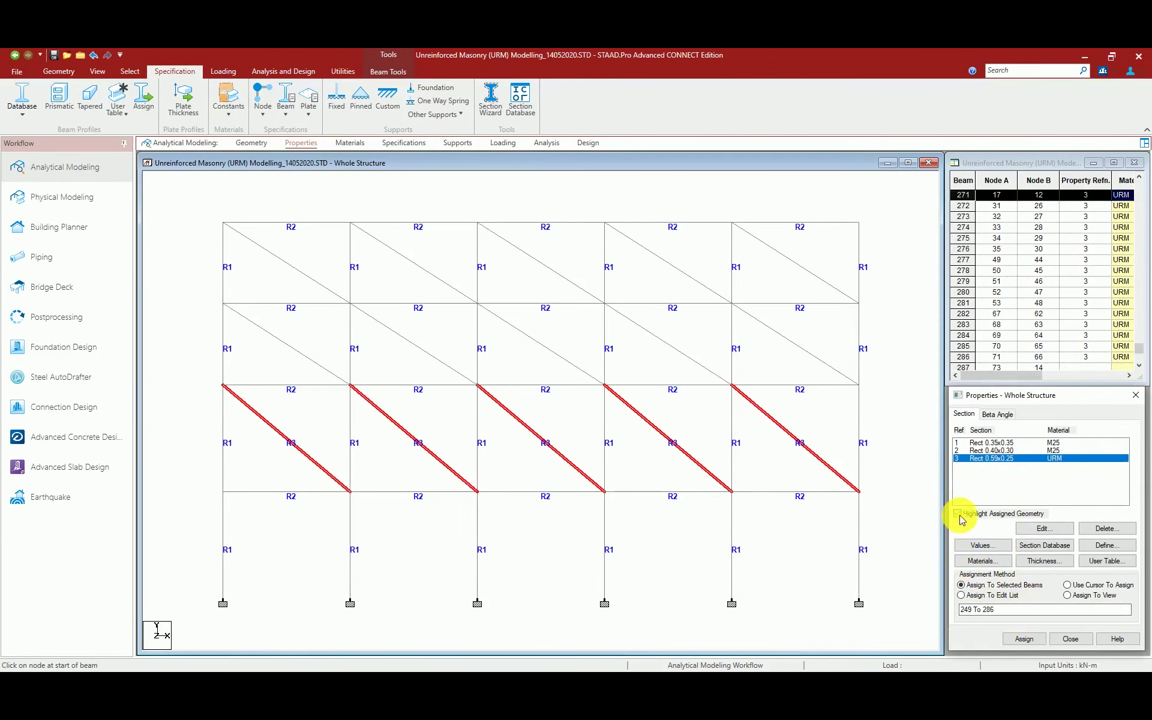
Reselect the ten unassigned diagonal struts in the frame's third and top storeys.
click(797, 343)
ctrl+click(690, 357)
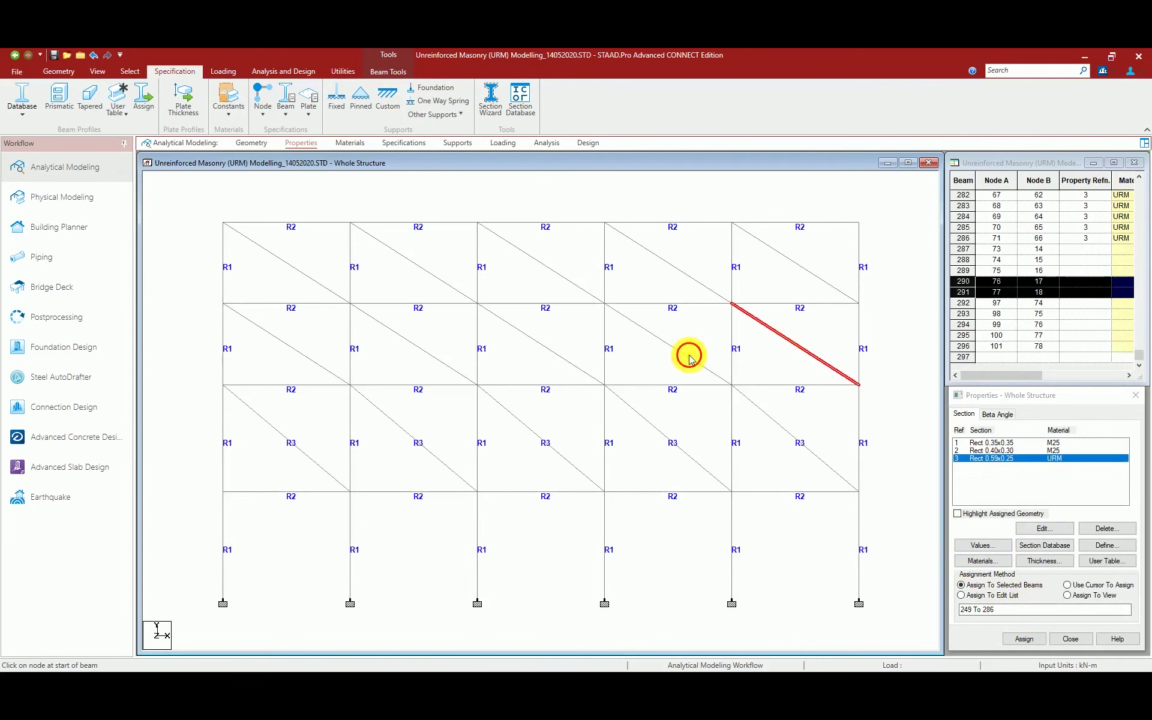
ctrl+click(545, 348)
ctrl+click(440, 361)
ctrl+click(318, 366)
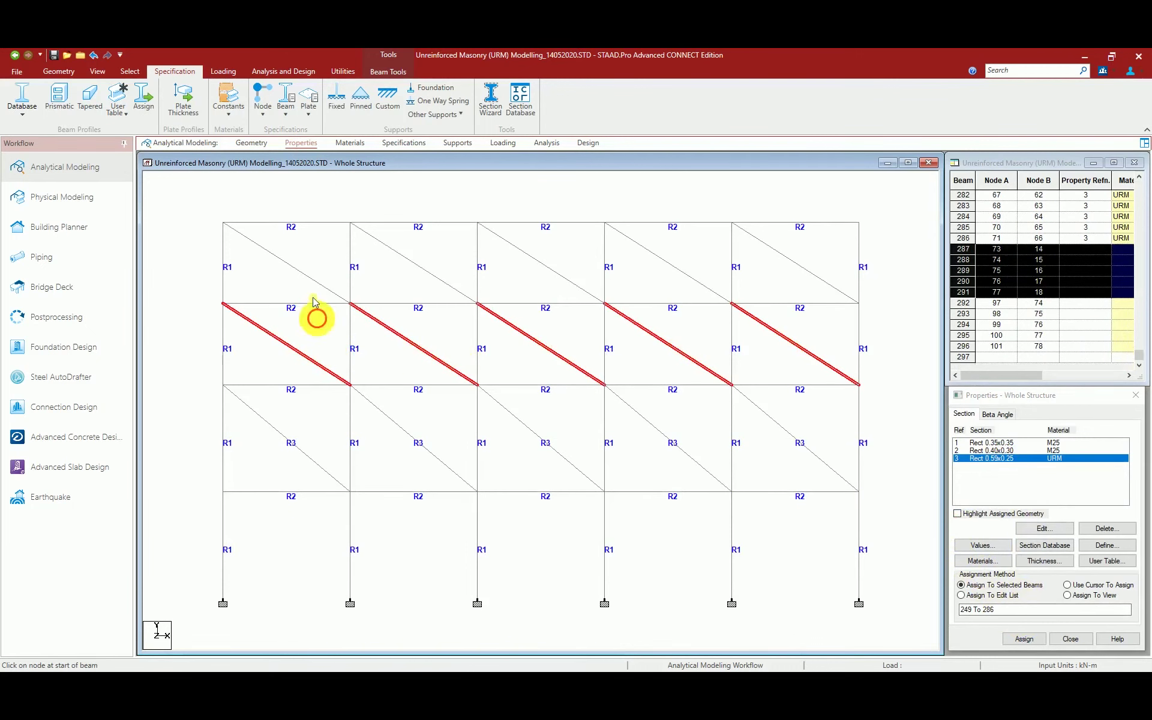
ctrl+click(316, 280)
ctrl+click(420, 266)
ctrl+click(659, 273)
ctrl+click(550, 268)
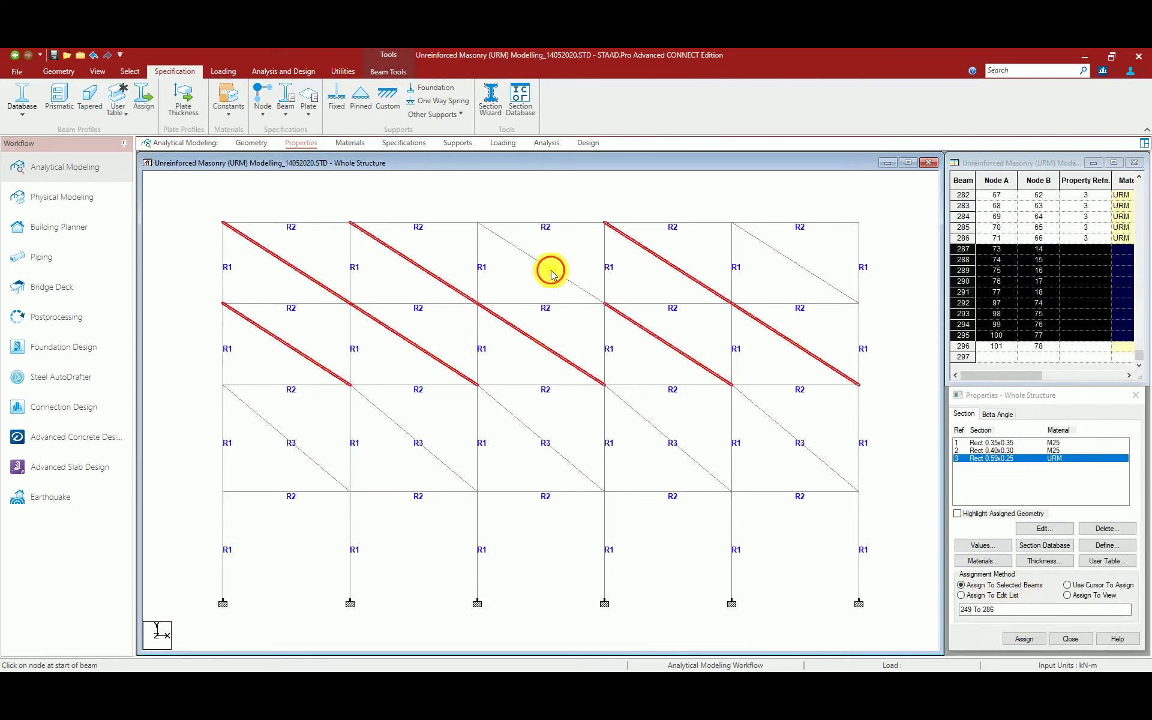
ctrl+click(802, 275)
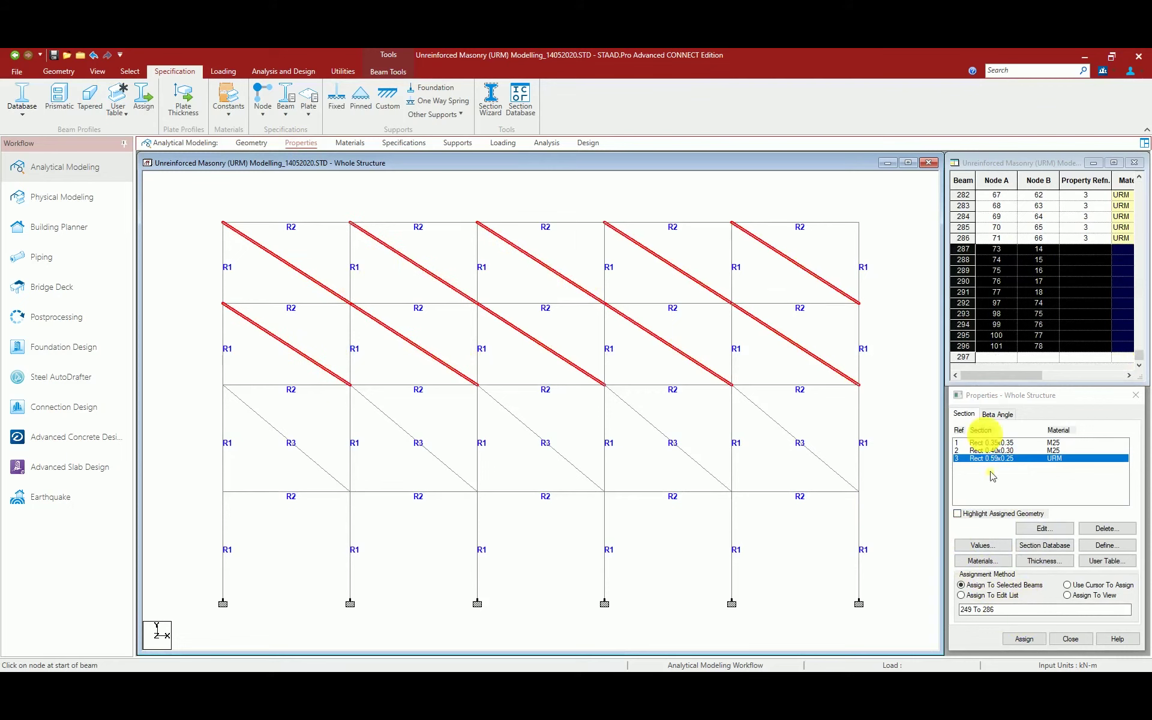
Assign the Rect 0.59x0.25 URM section to the ten selected struts.
click(1022, 640)
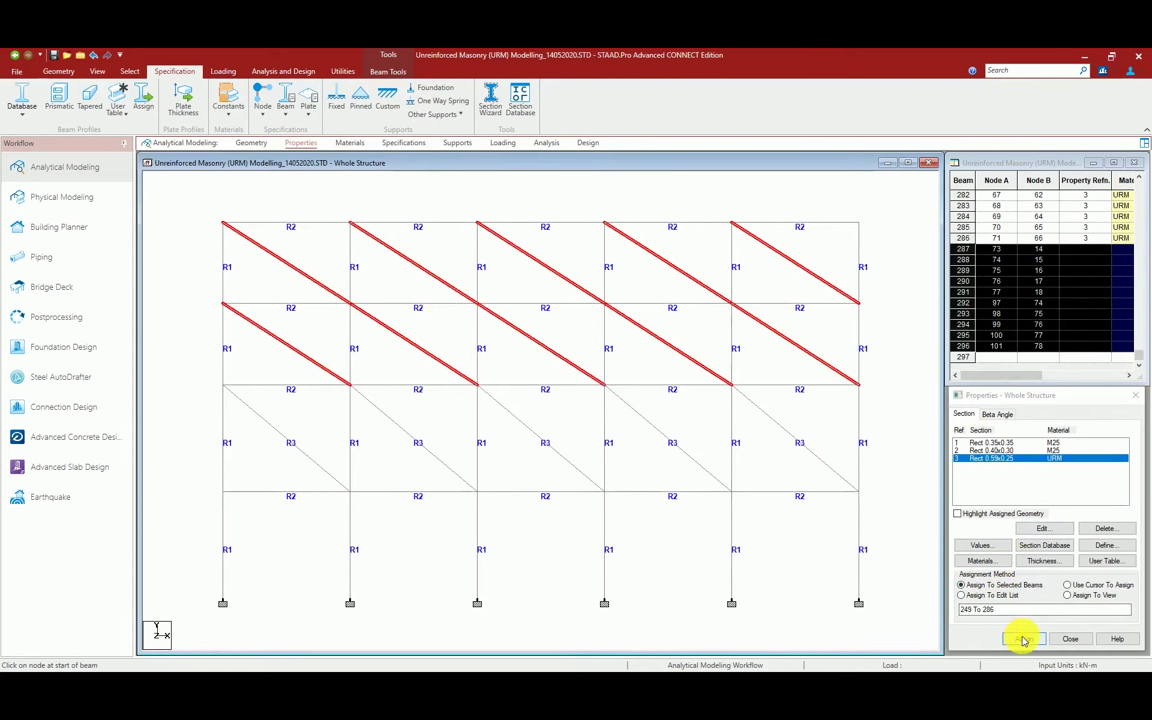
click(1066, 551)
click(621, 450)
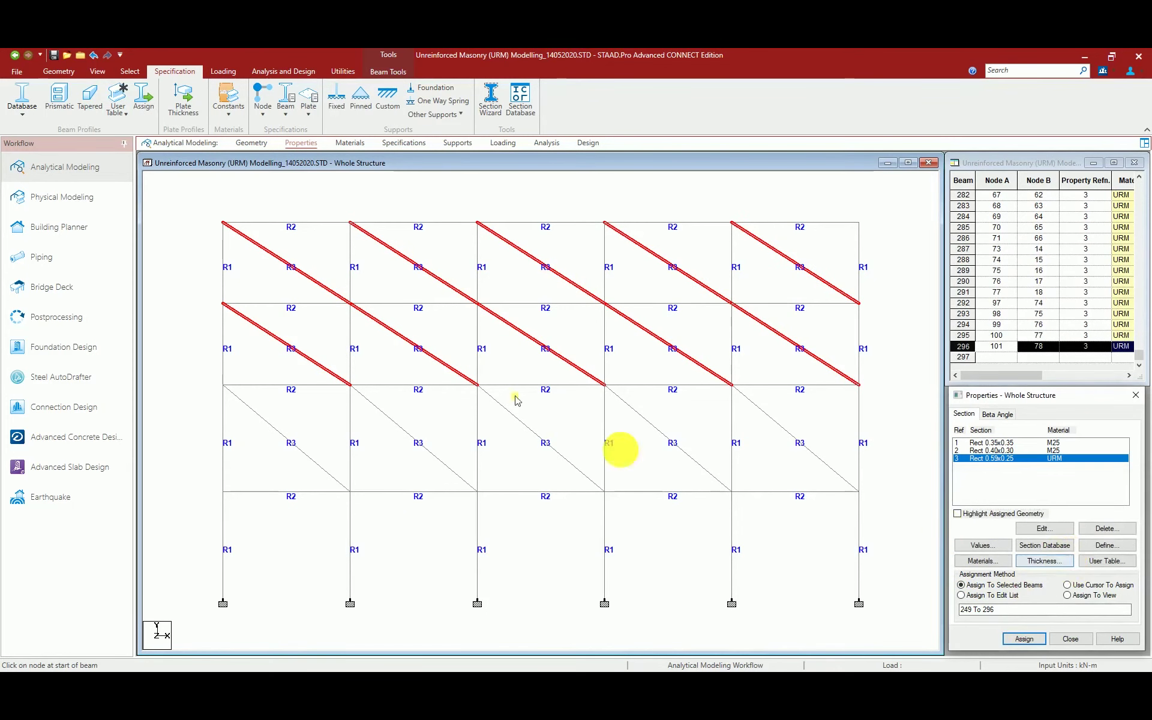
Repeat the ten selected struts three times along the global Z direction at 5 m spacing.
click(63, 73)
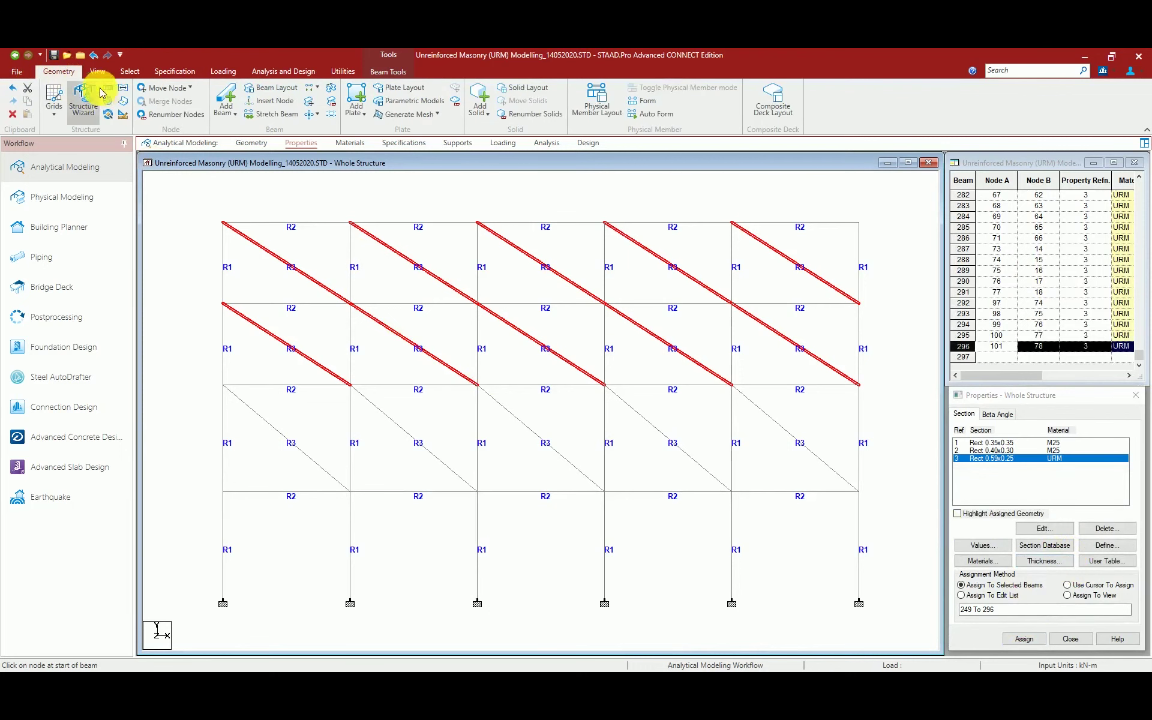
click(111, 93)
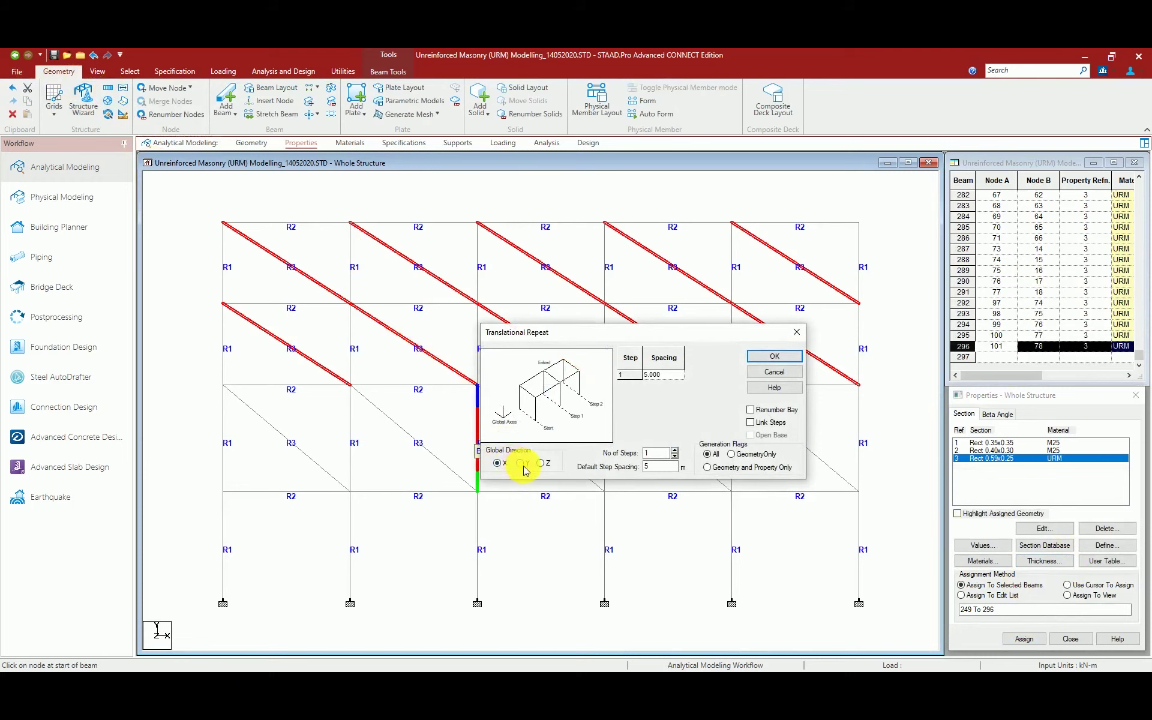
click(542, 462)
click(642, 467)
text(3)
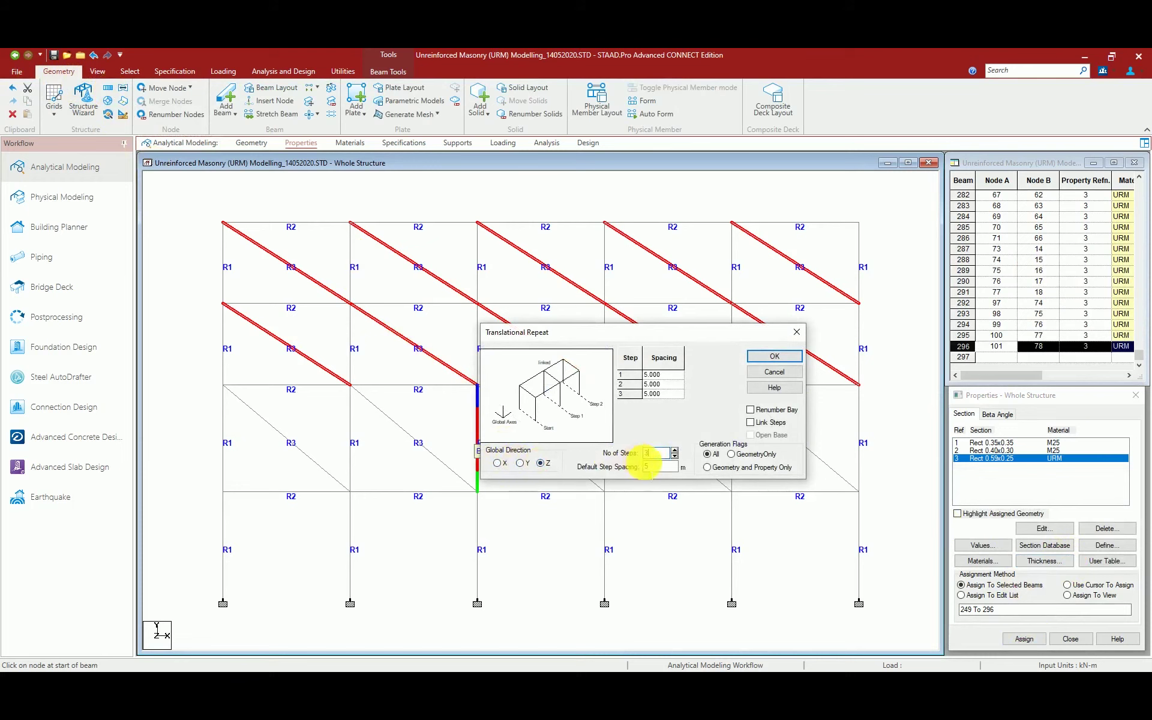
click(773, 358)
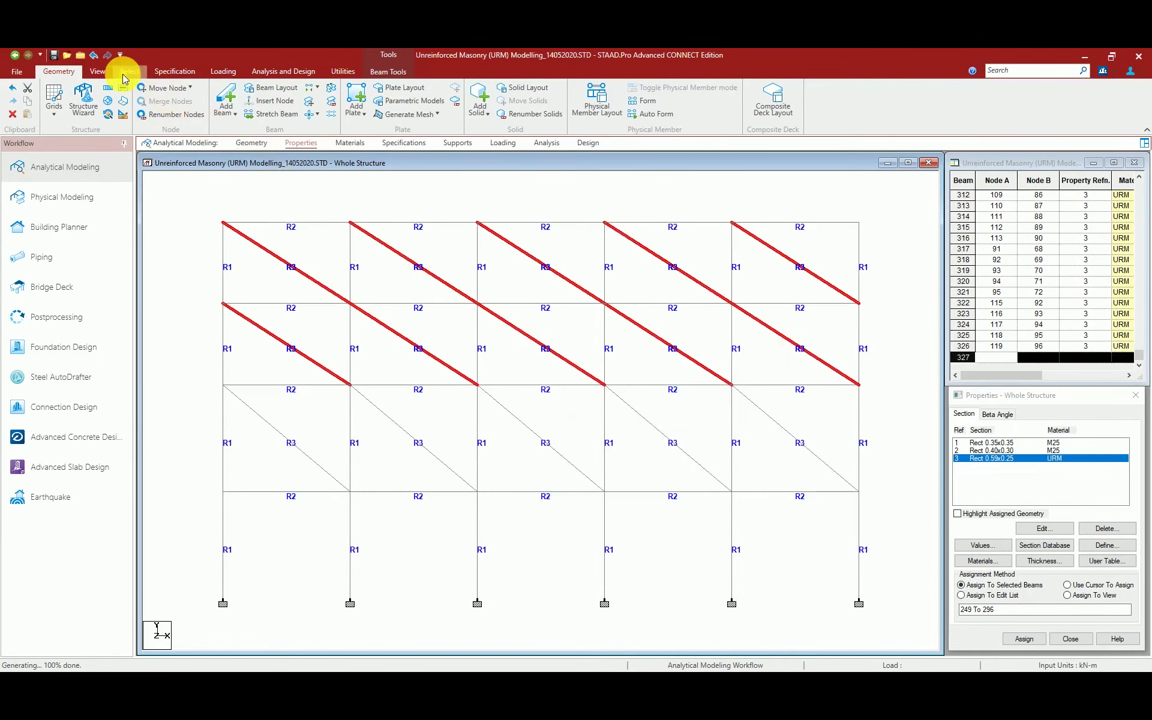
Display the whole structure, highlight all members using the Rect 0.59x0.25 URM section, and inspect the struts in isometric, front and side views.
click(96, 71)
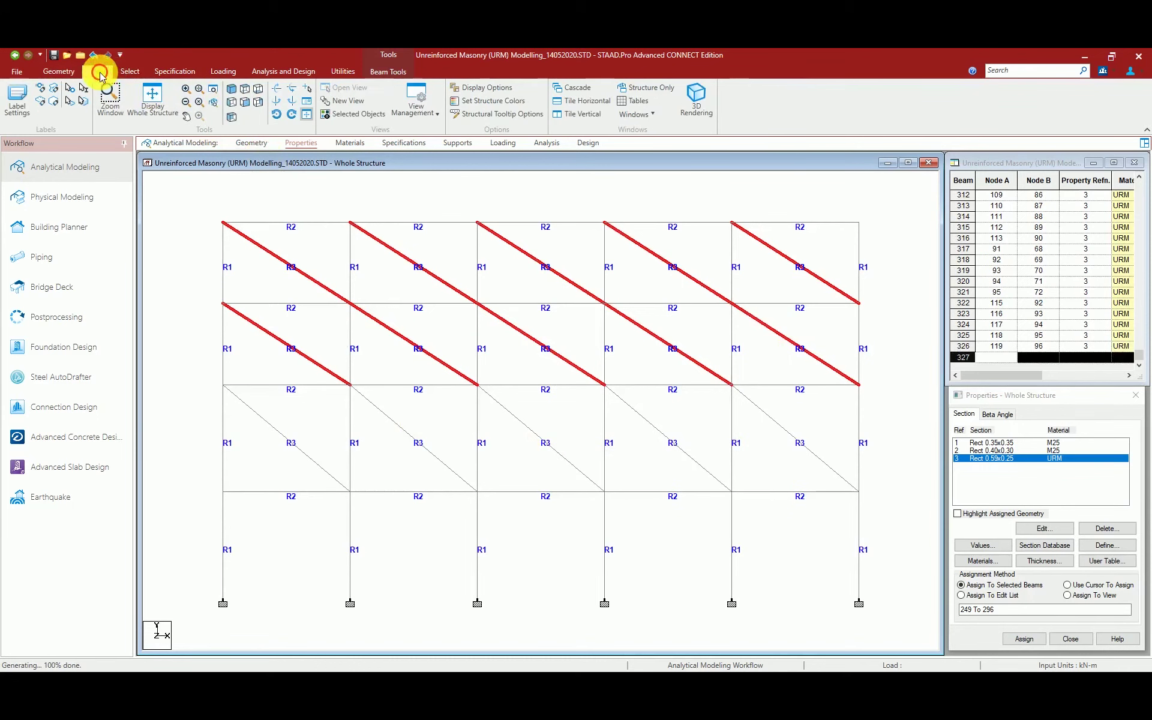
click(238, 97)
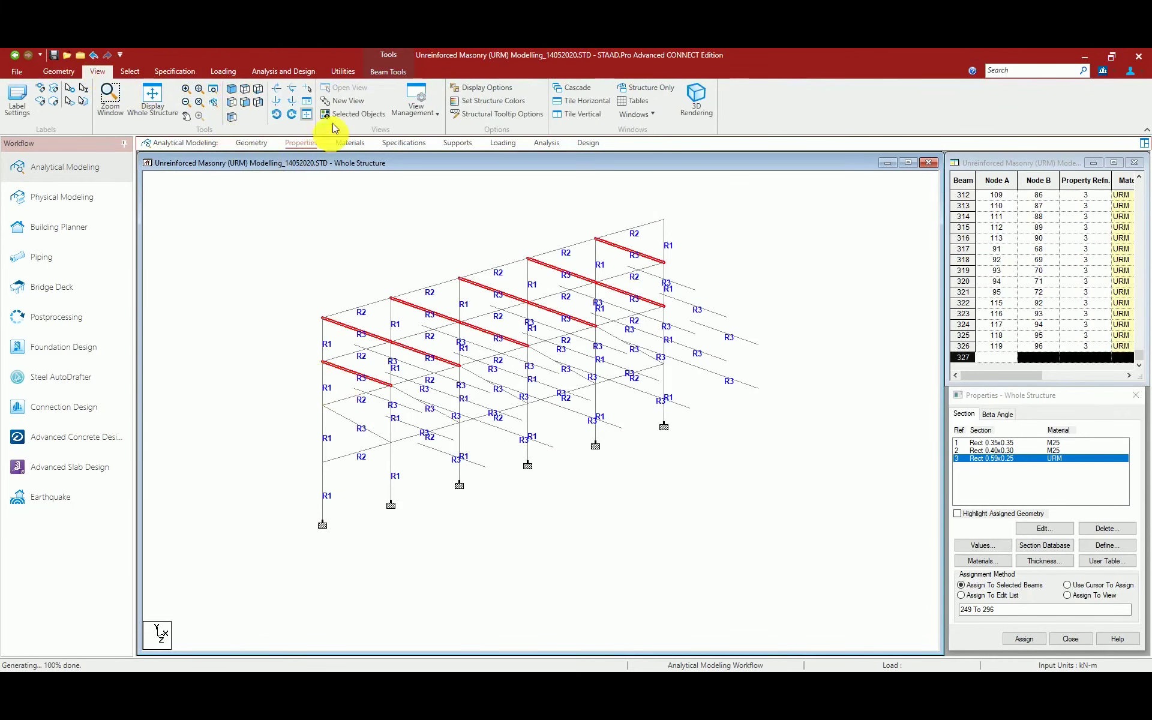
click(144, 113)
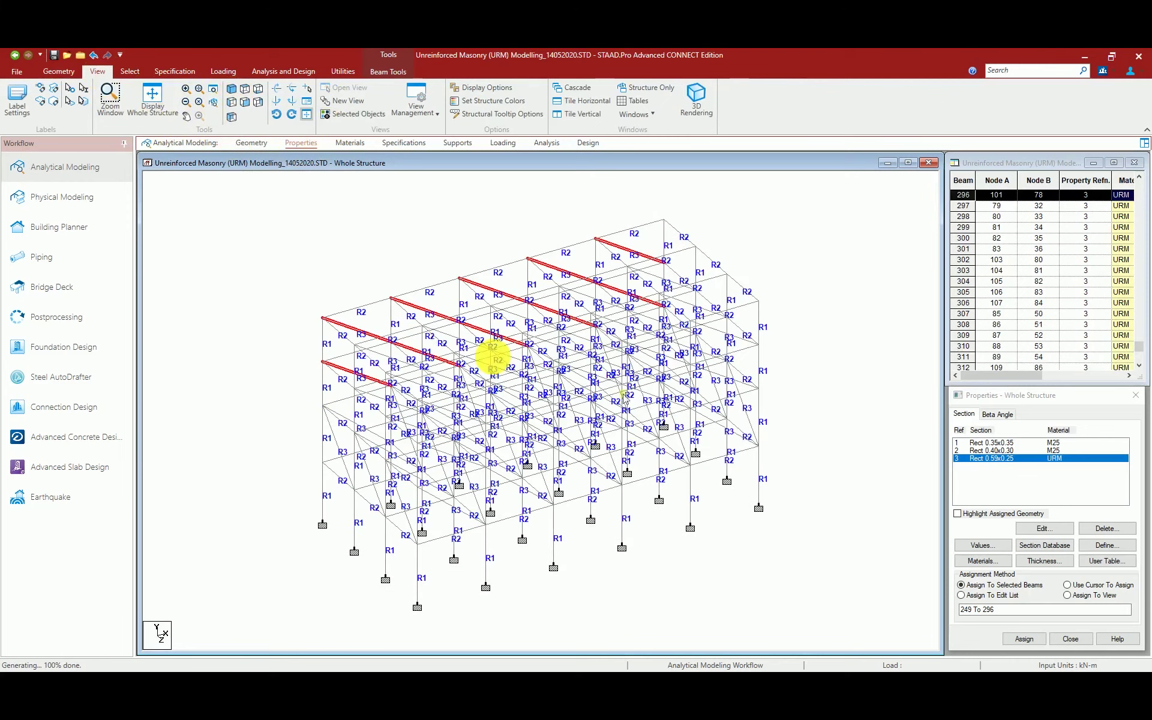
middle_drag(728, 510, 724, 472)
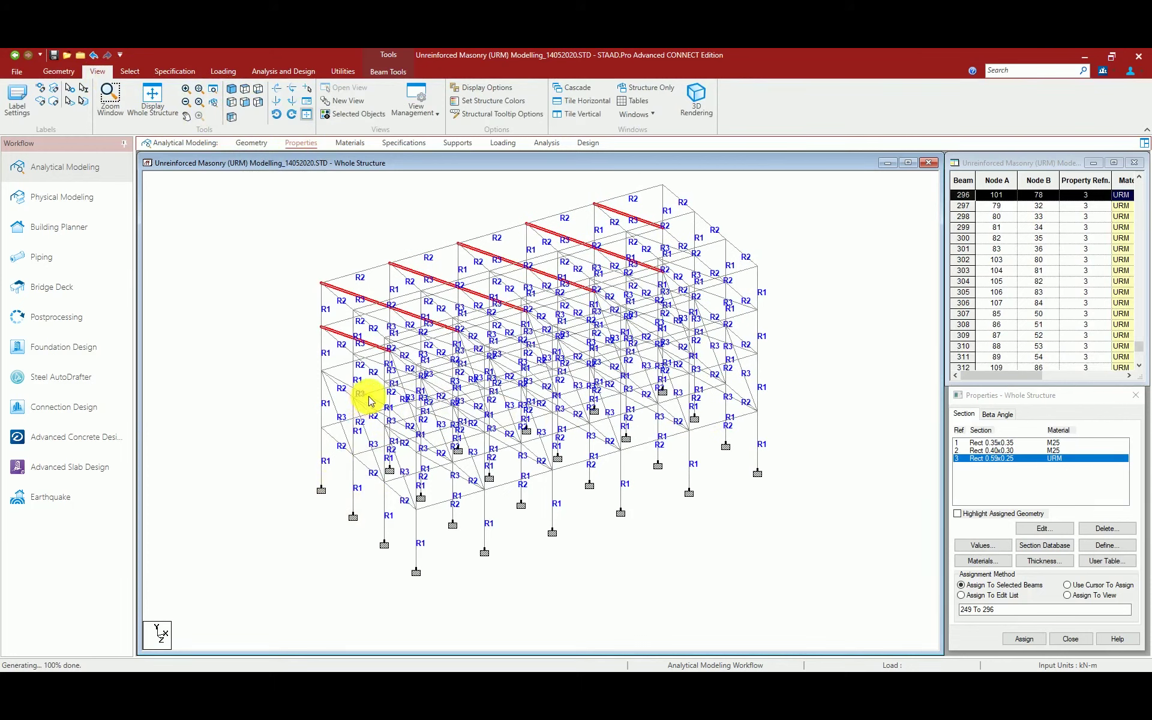
click(959, 515)
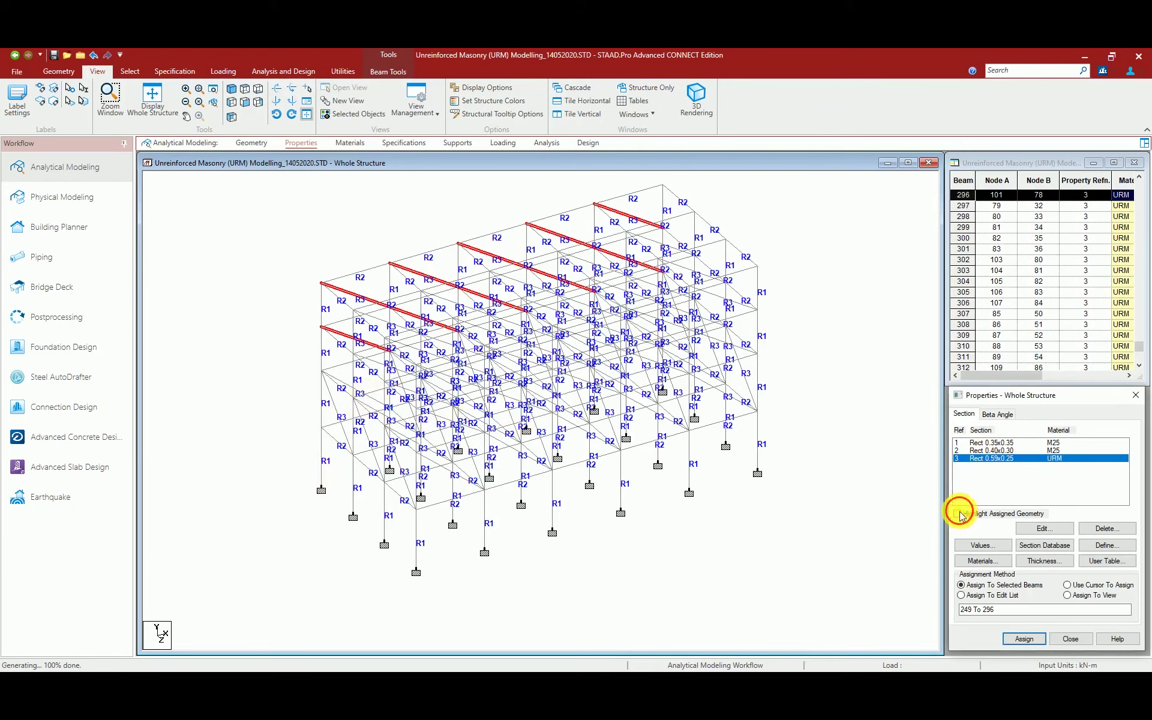
click(989, 459)
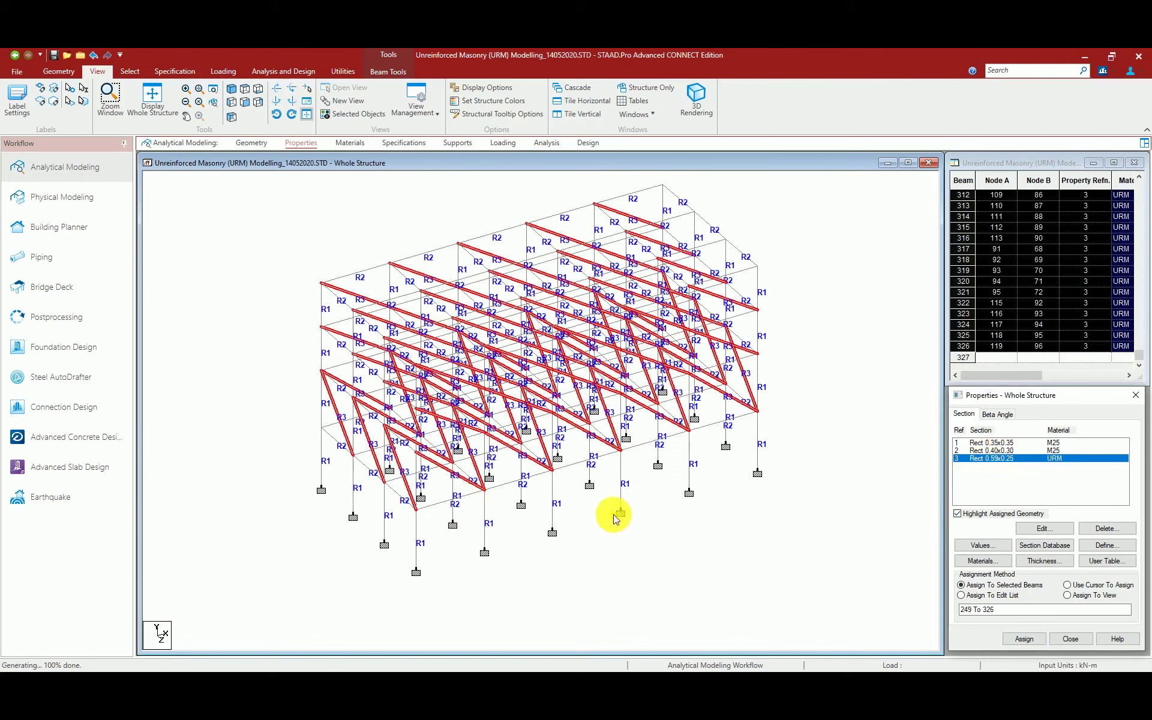
scroll(614, 513, up, 2)
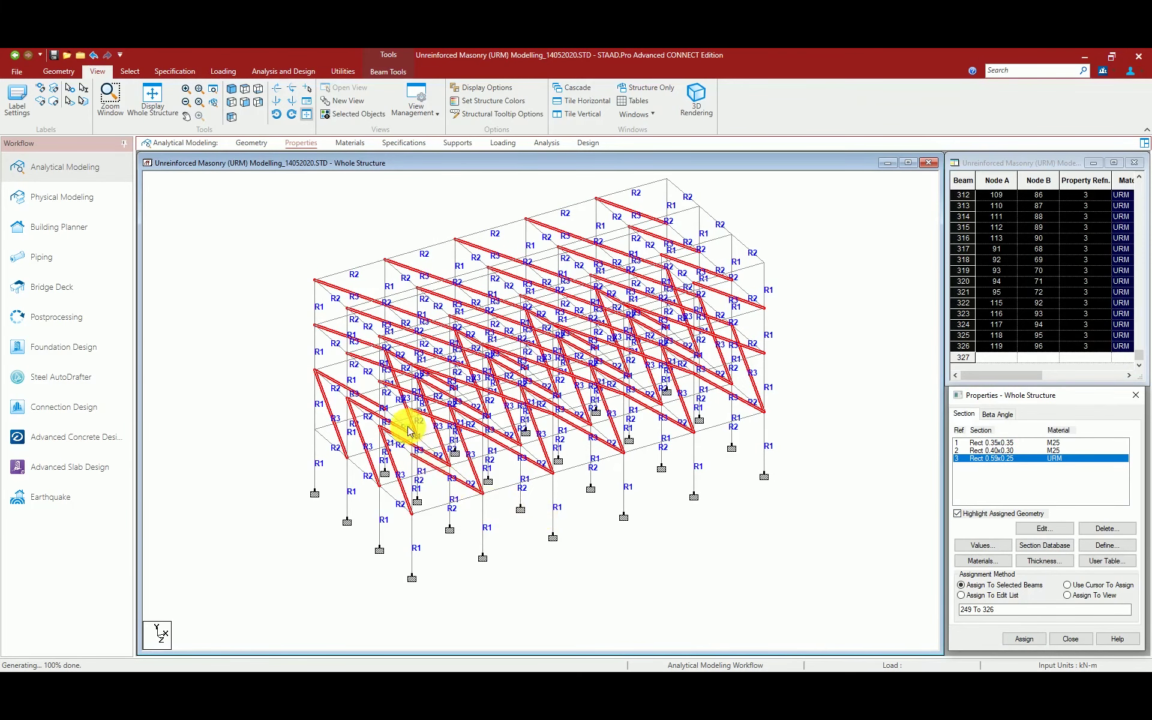
click(244, 105)
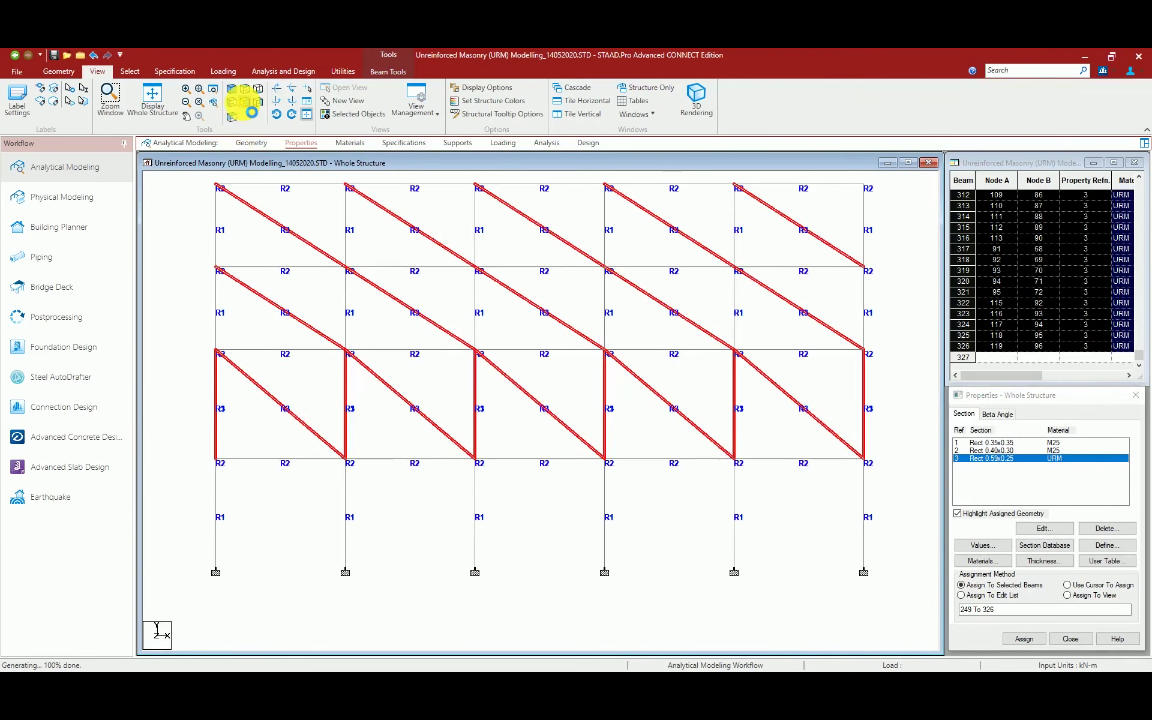
click(230, 108)
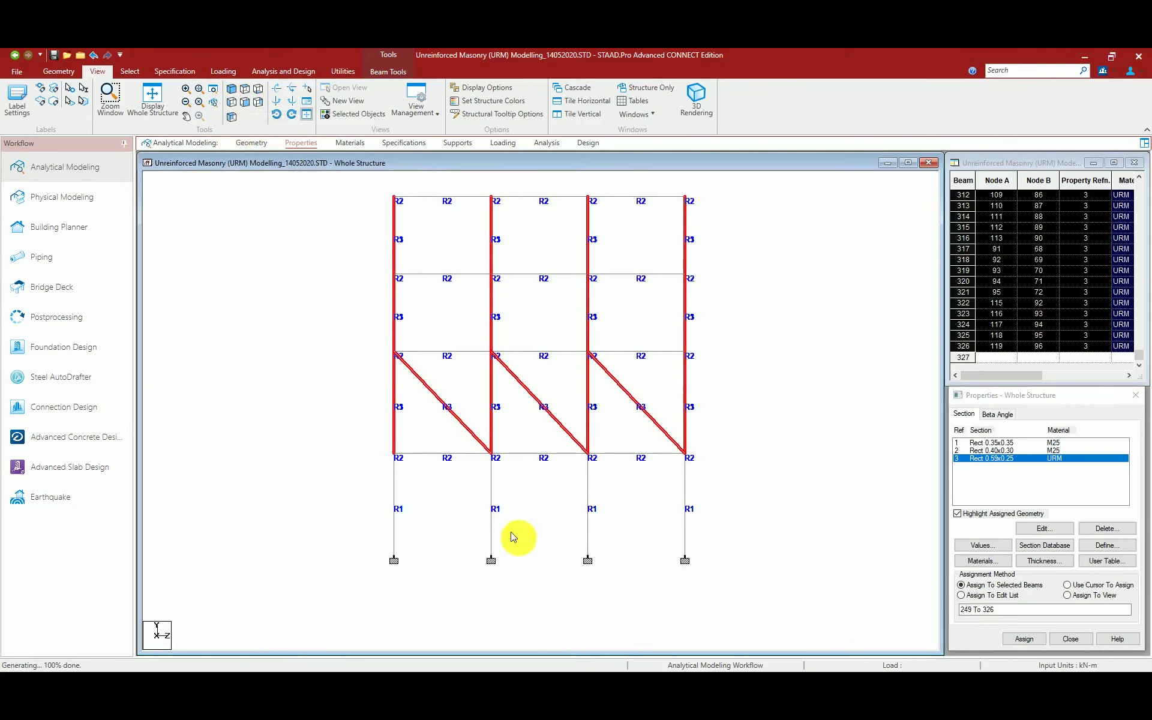
Turn off highlighting of assigned geometry and select all members of the transverse end frame from the front view.
click(263, 206)
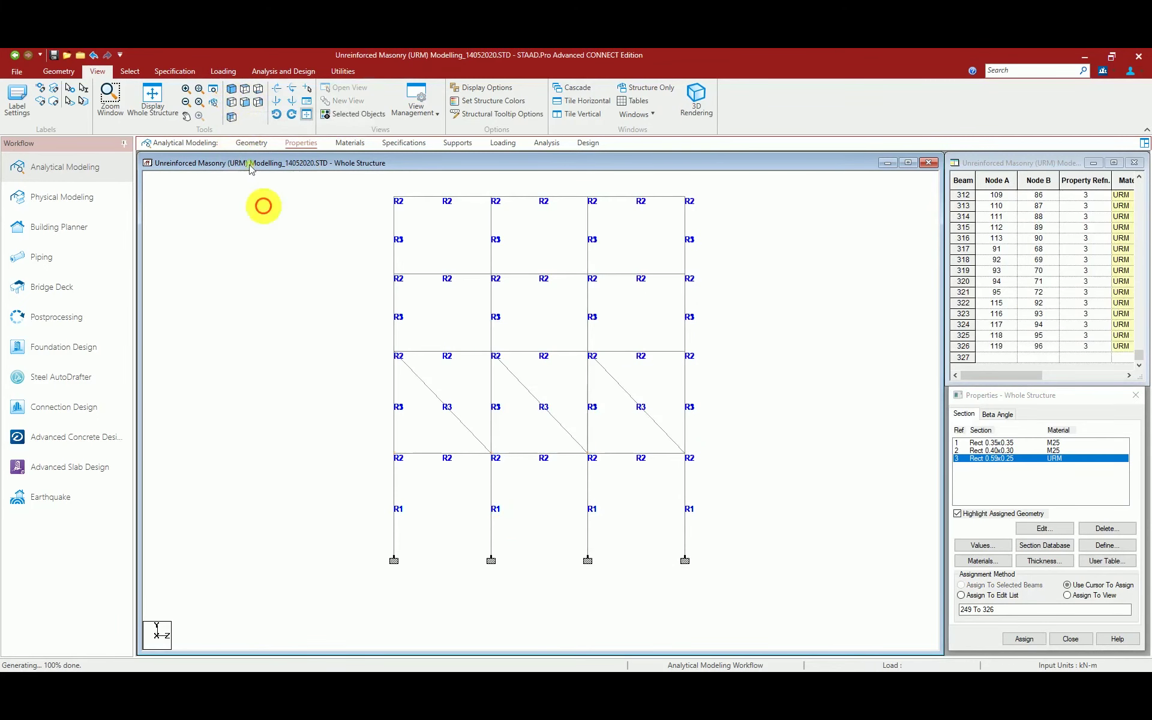
click(247, 109)
drag(249, 193, 292, 560)
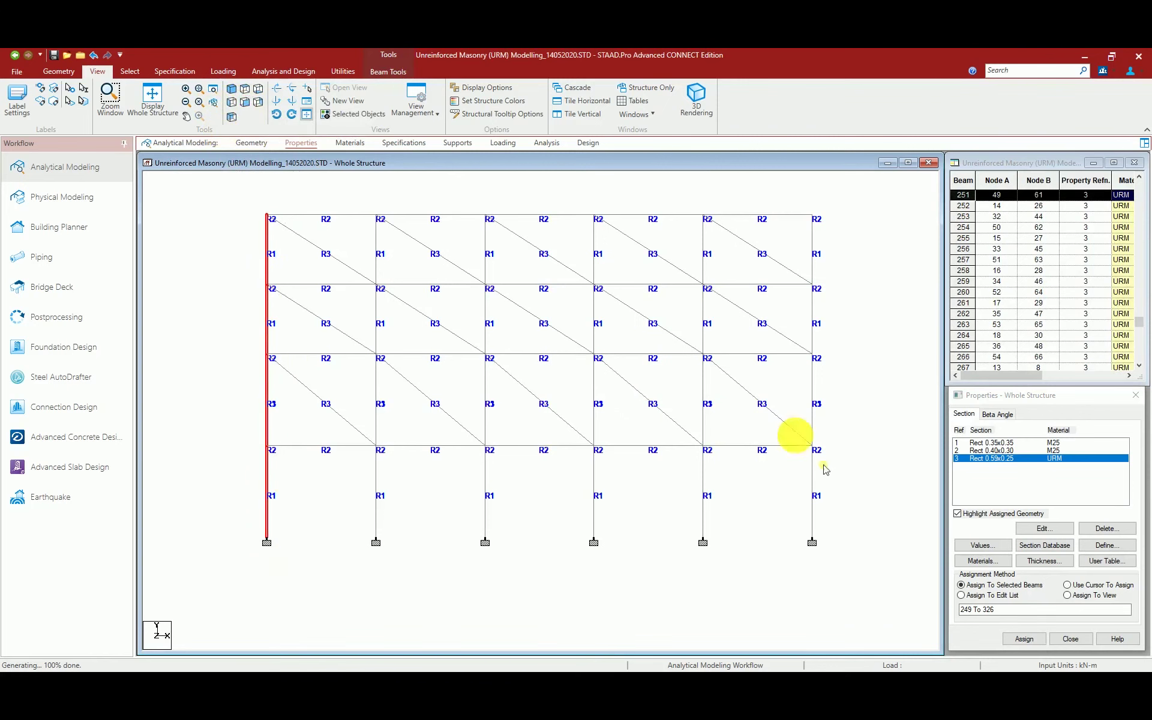
click(975, 520)
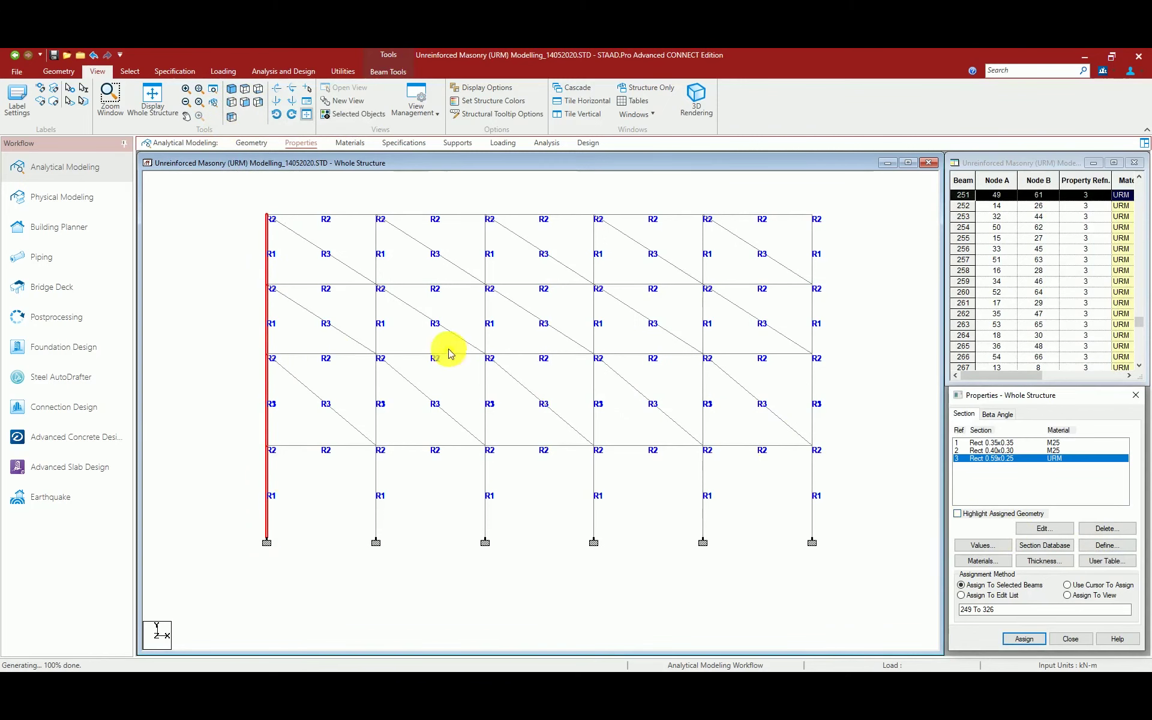
click(238, 194)
drag(238, 194, 301, 589)
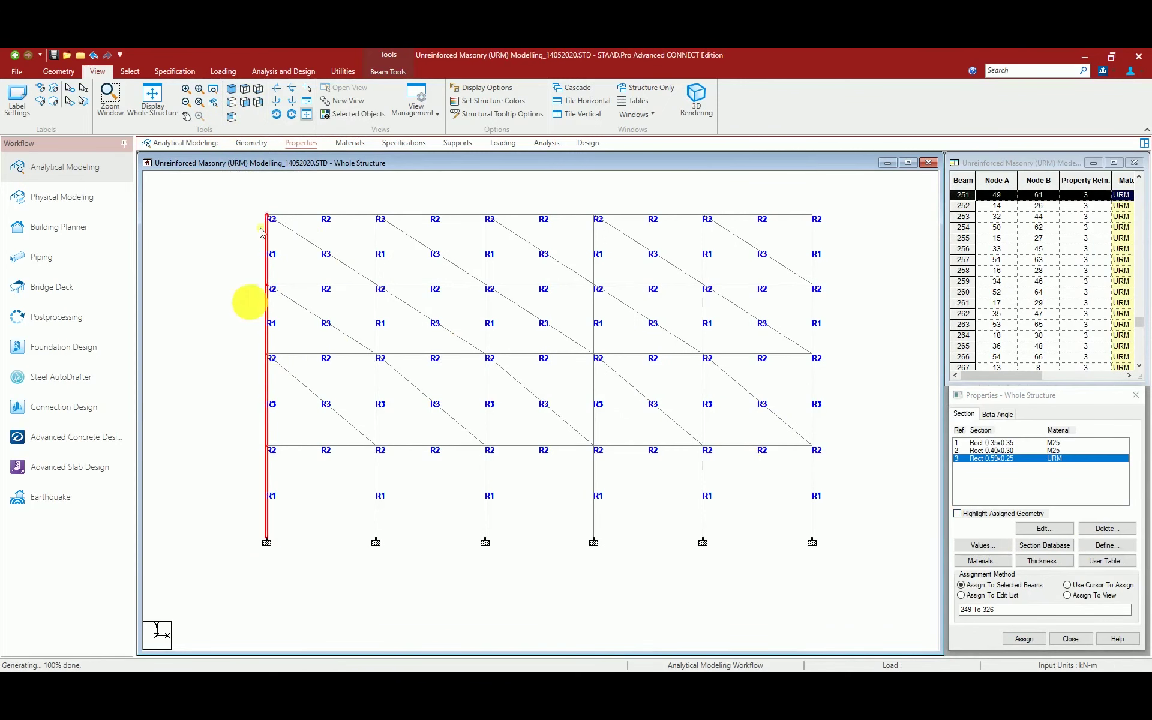
Isolate the selected transverse end frame, show it in side elevation and clear the selection.
click(241, 101)
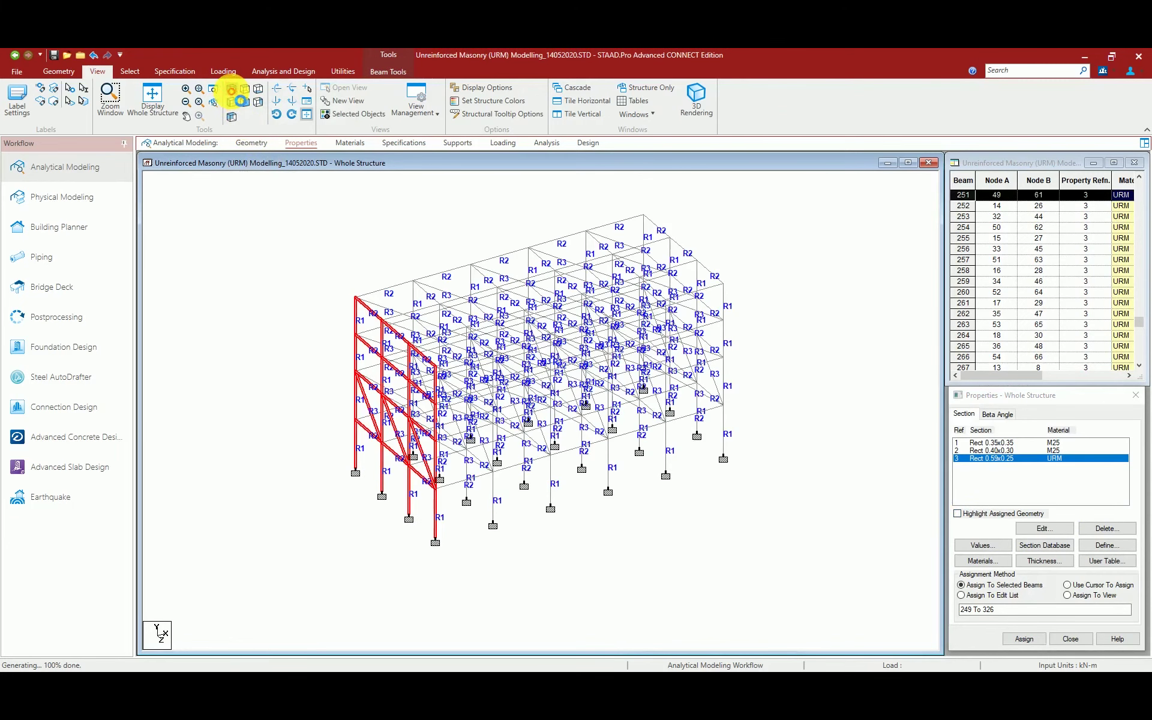
click(336, 117)
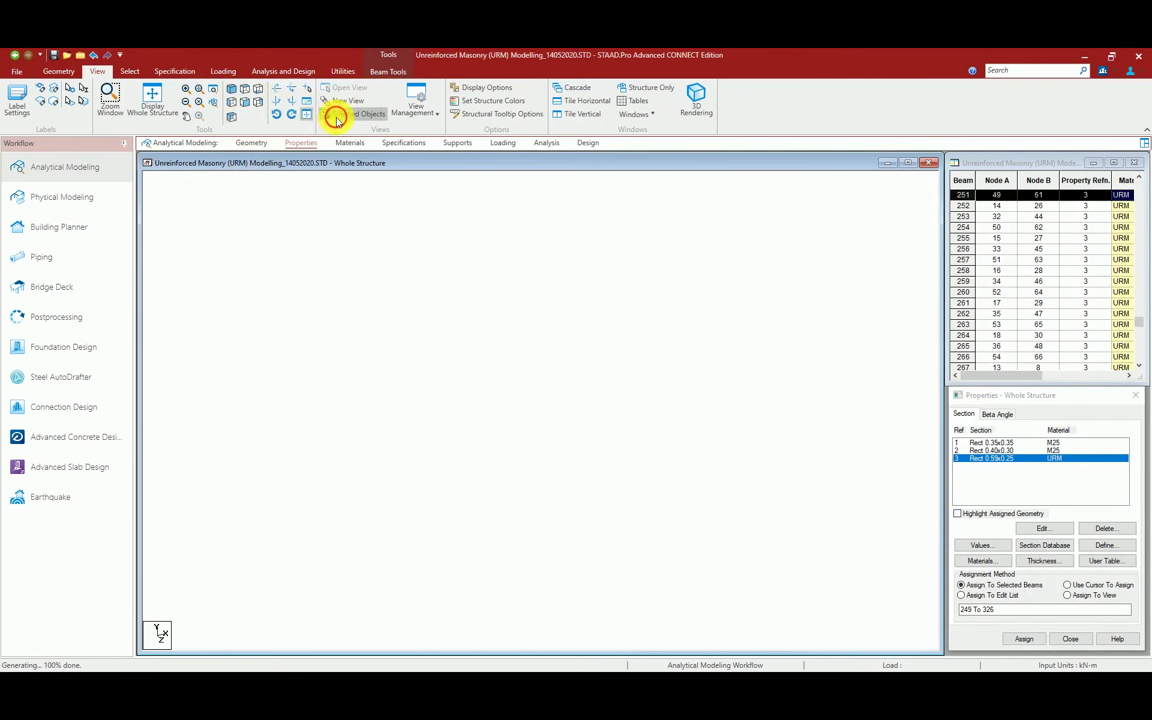
click(245, 103)
click(230, 107)
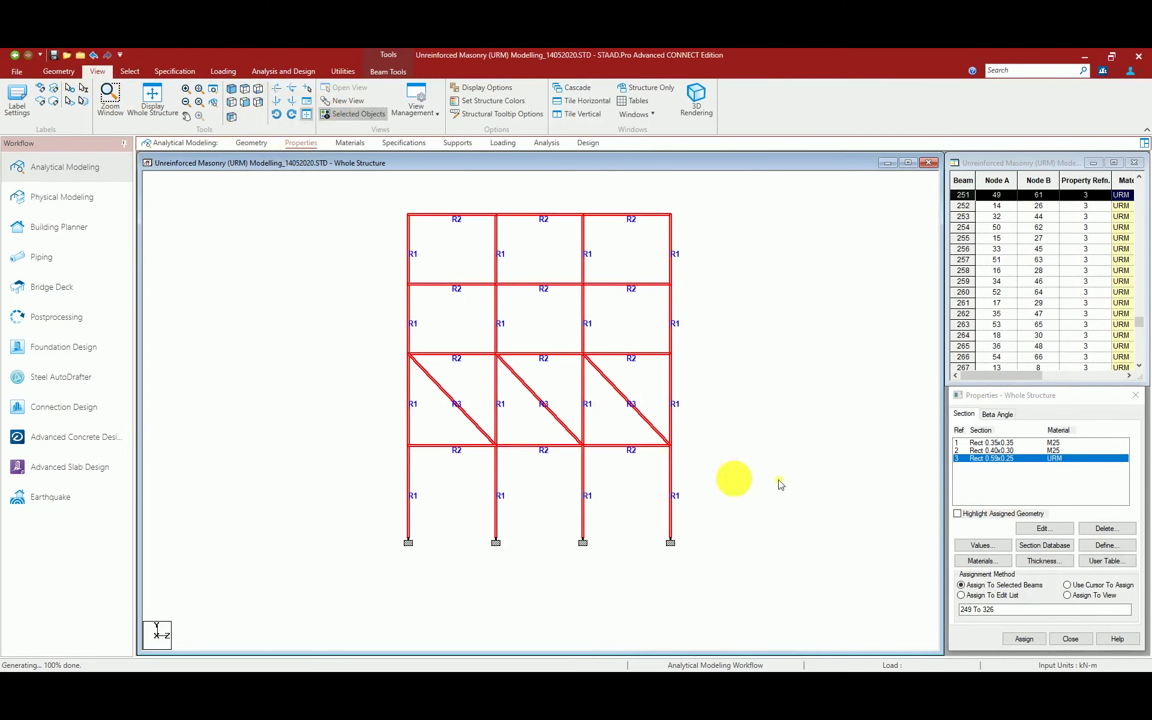
click(815, 484)
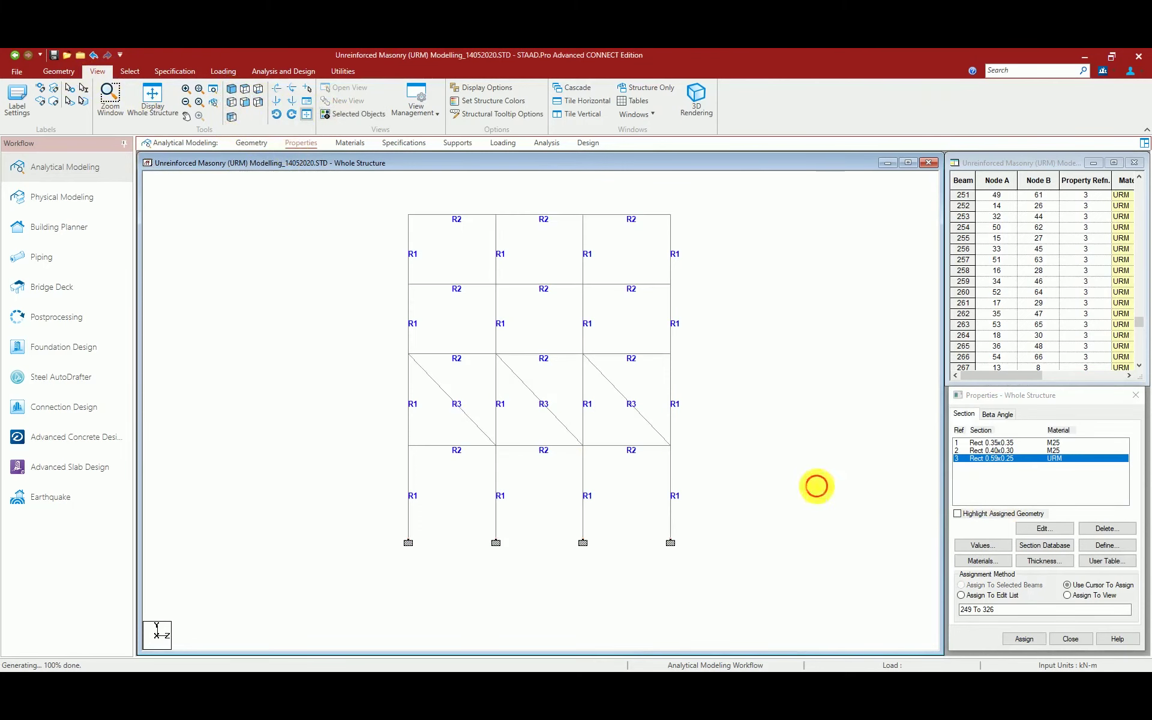
Add diagonal beams across all three bays of the isolated end frame's third and top storeys.
click(58, 72)
click(226, 97)
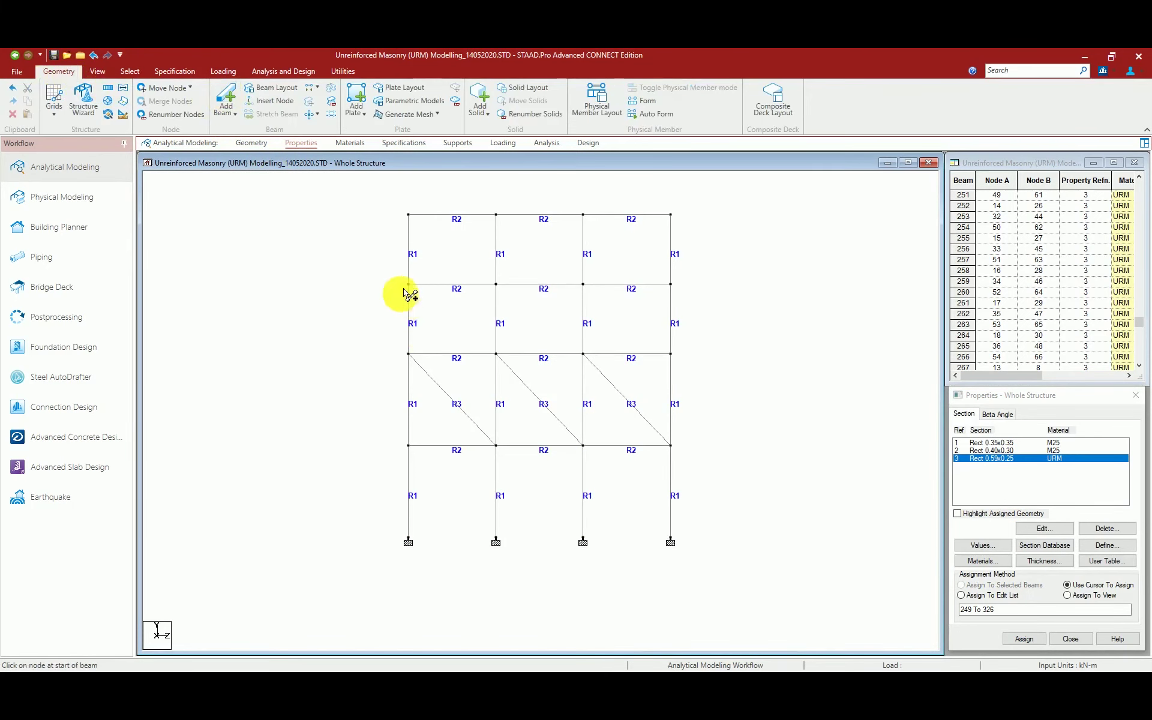
drag(408, 286, 496, 354)
drag(496, 286, 583, 354)
drag(585, 288, 671, 354)
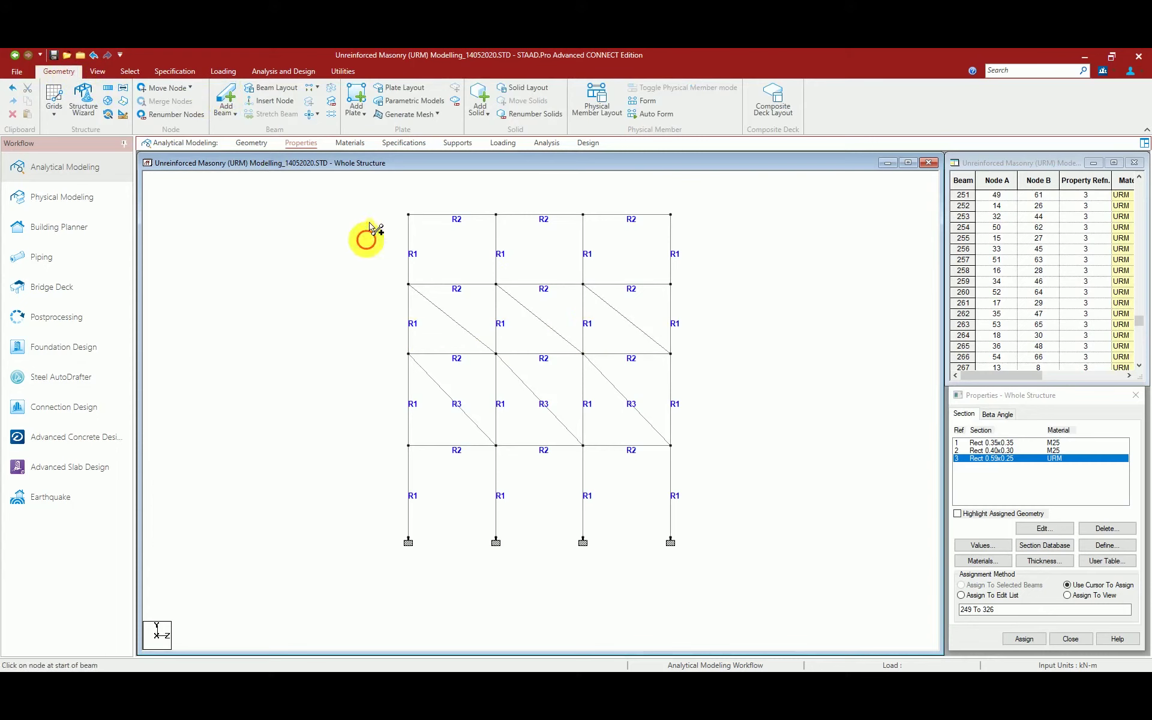
drag(434, 238, 489, 278)
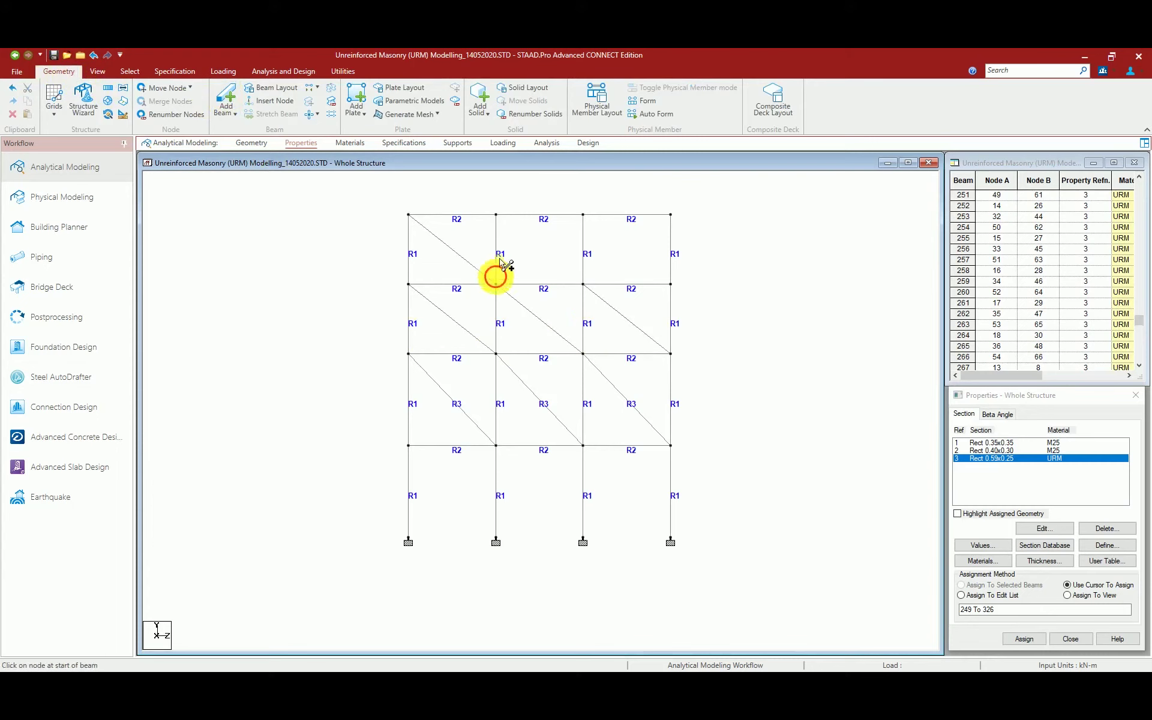
drag(497, 215, 583, 284)
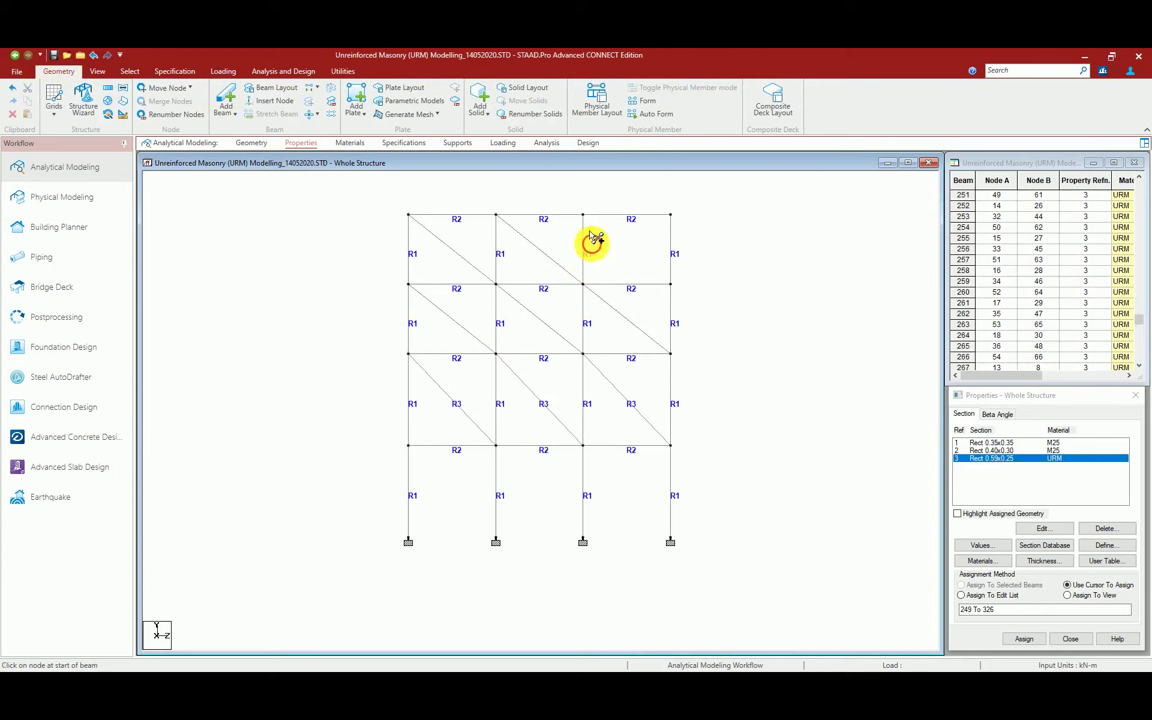
drag(583, 215, 670, 284)
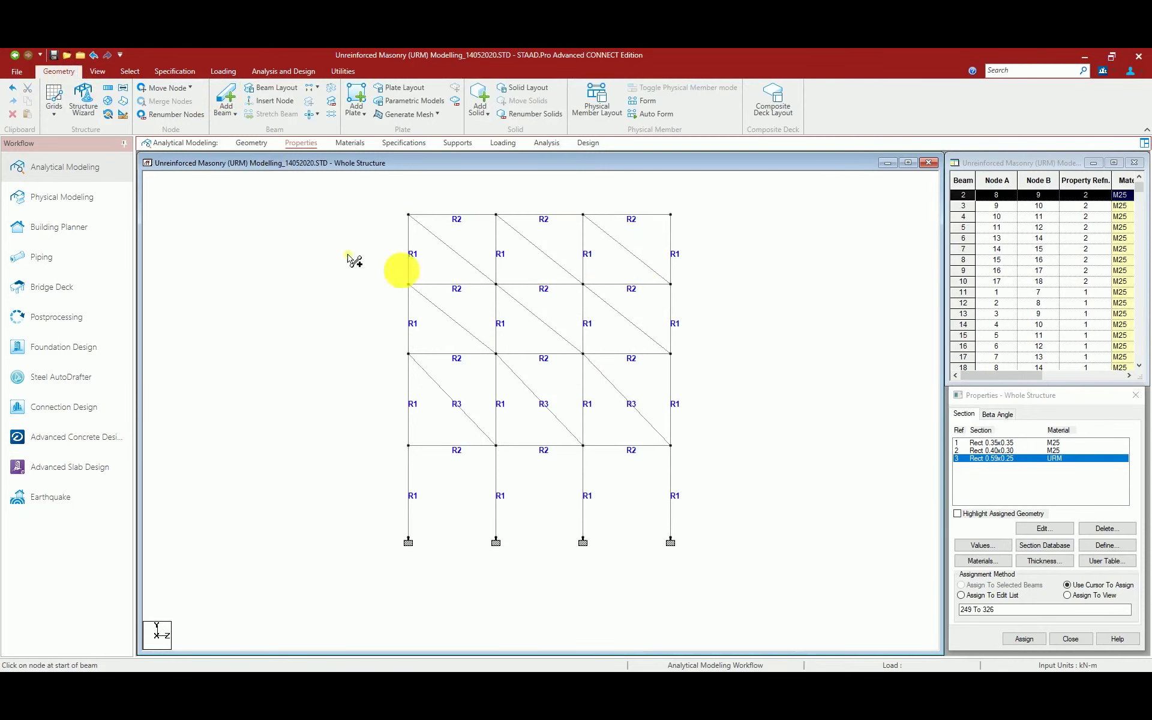
Select the six new diagonals in the third and top storeys and assign them the Rect 0.59x0.25 URM section.
click(129, 70)
click(36, 110)
click(439, 328)
click(451, 321)
ctrl+click(467, 261)
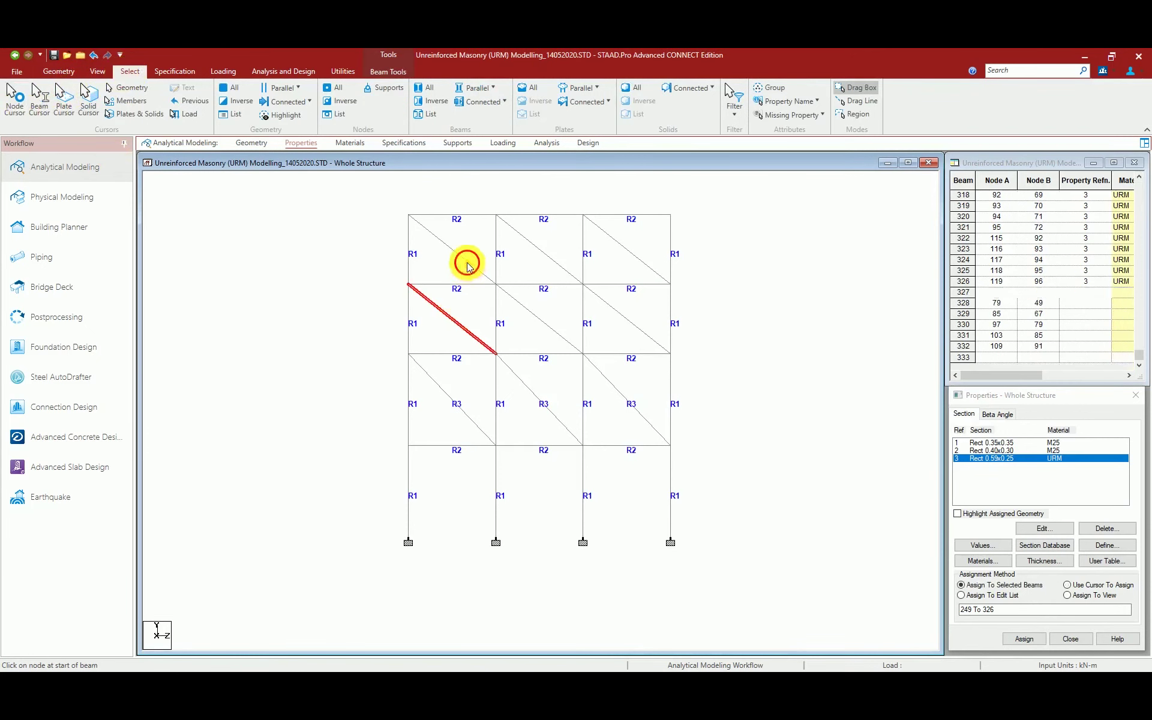
ctrl+click(528, 311)
ctrl+click(548, 265)
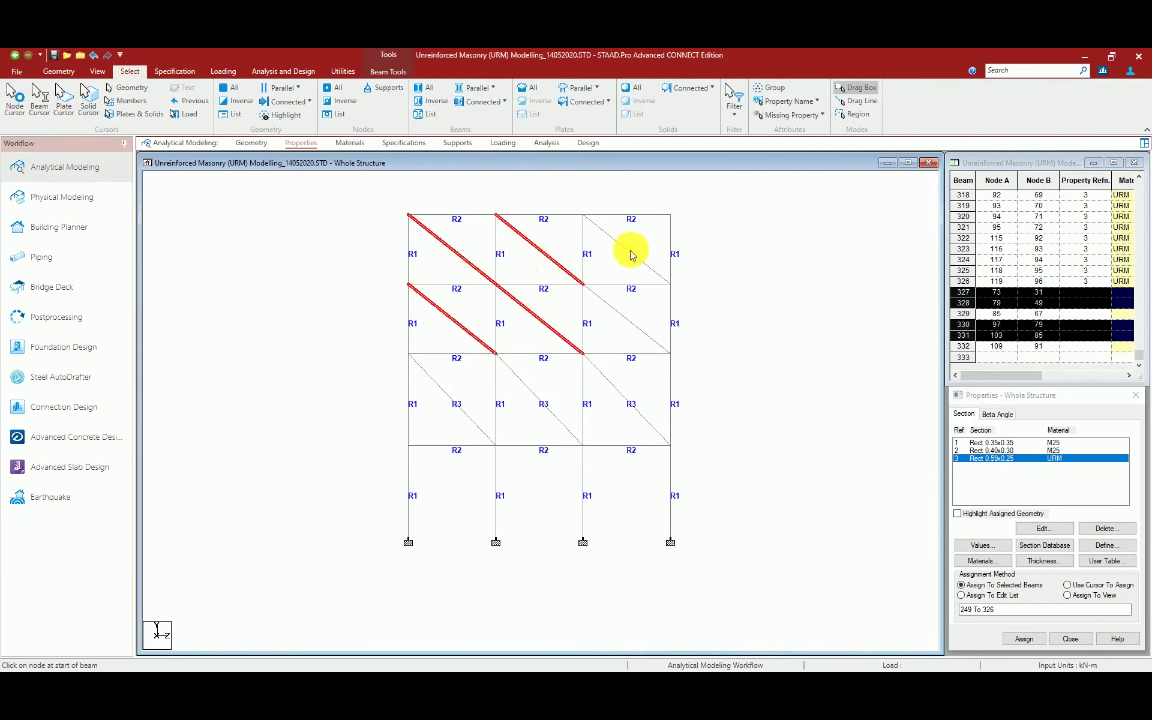
ctrl+click(632, 255)
ctrl+click(610, 305)
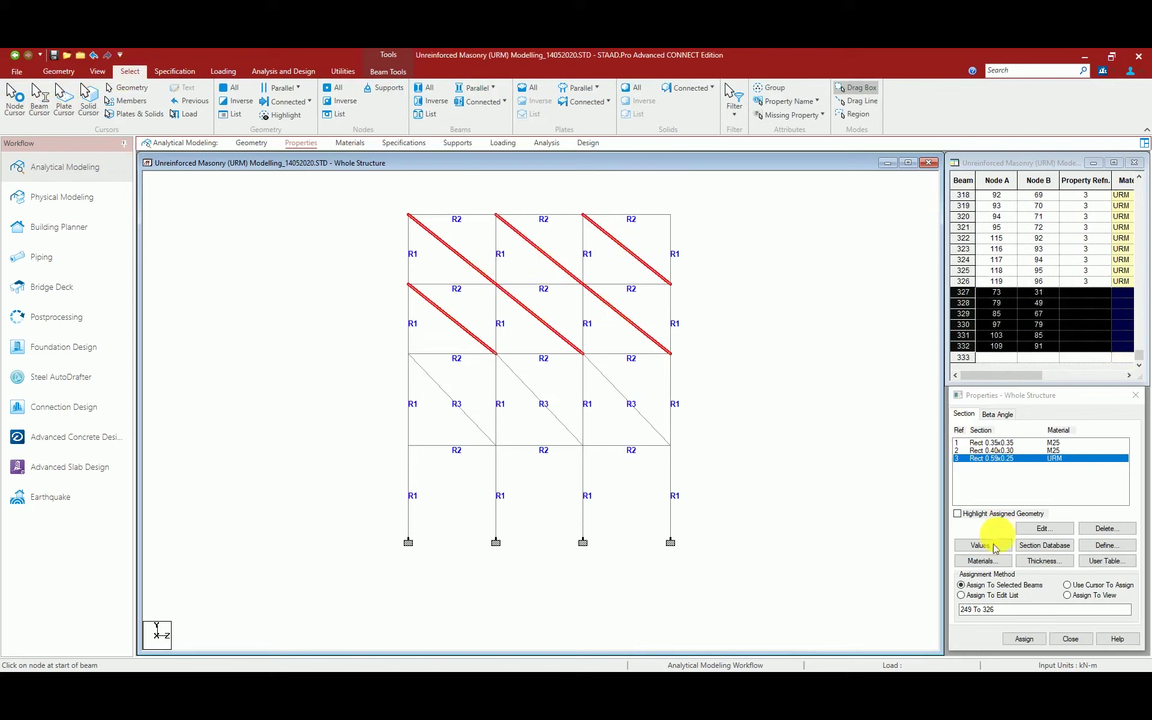
click(1022, 640)
click(1071, 553)
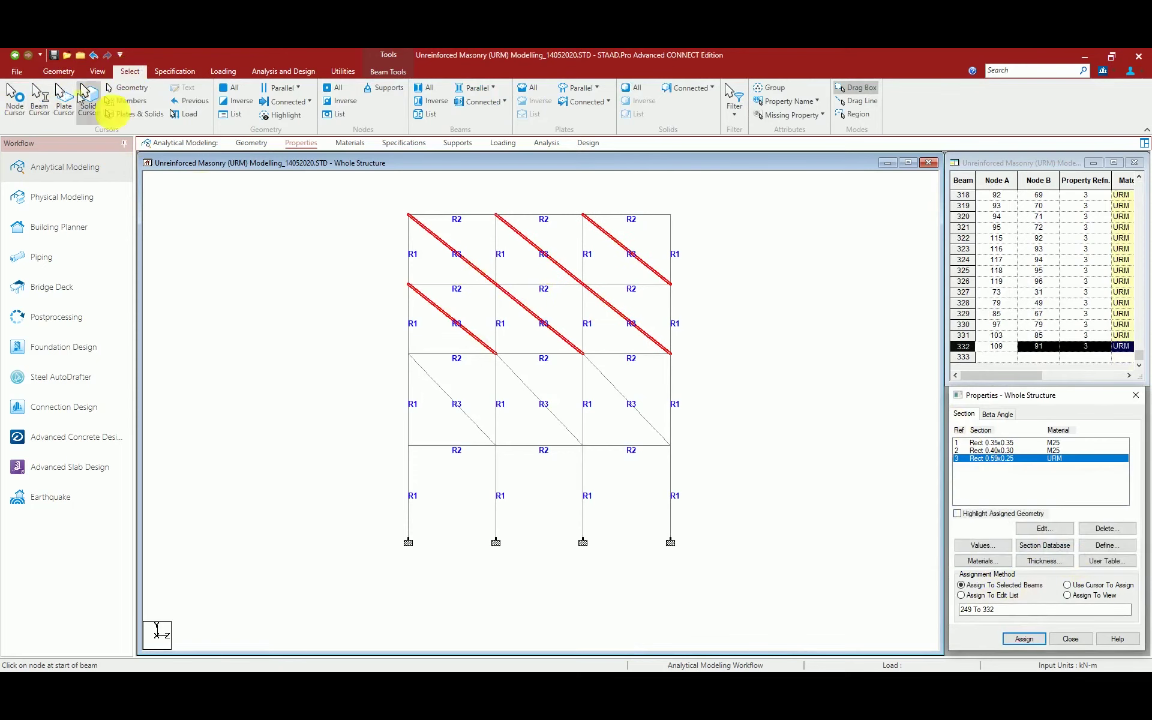
Repeat the six selected struts five times along the global X direction at 5 m spacing and display the whole structure.
click(58, 71)
click(95, 90)
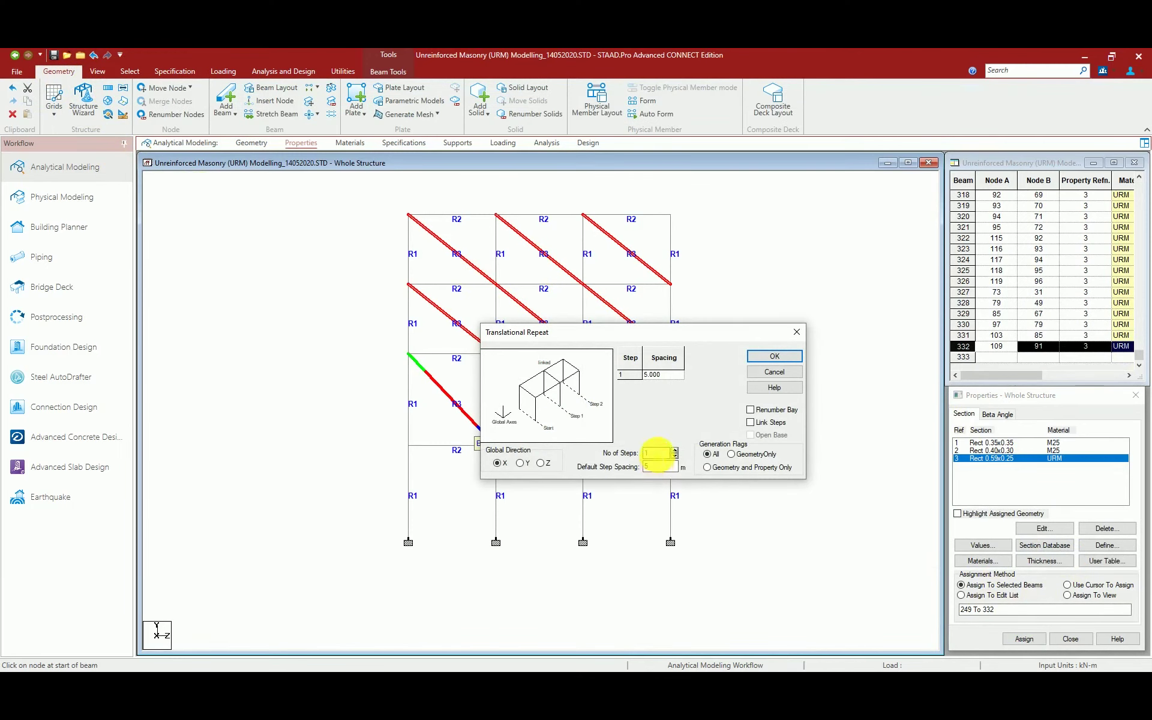
text(5)
click(659, 467)
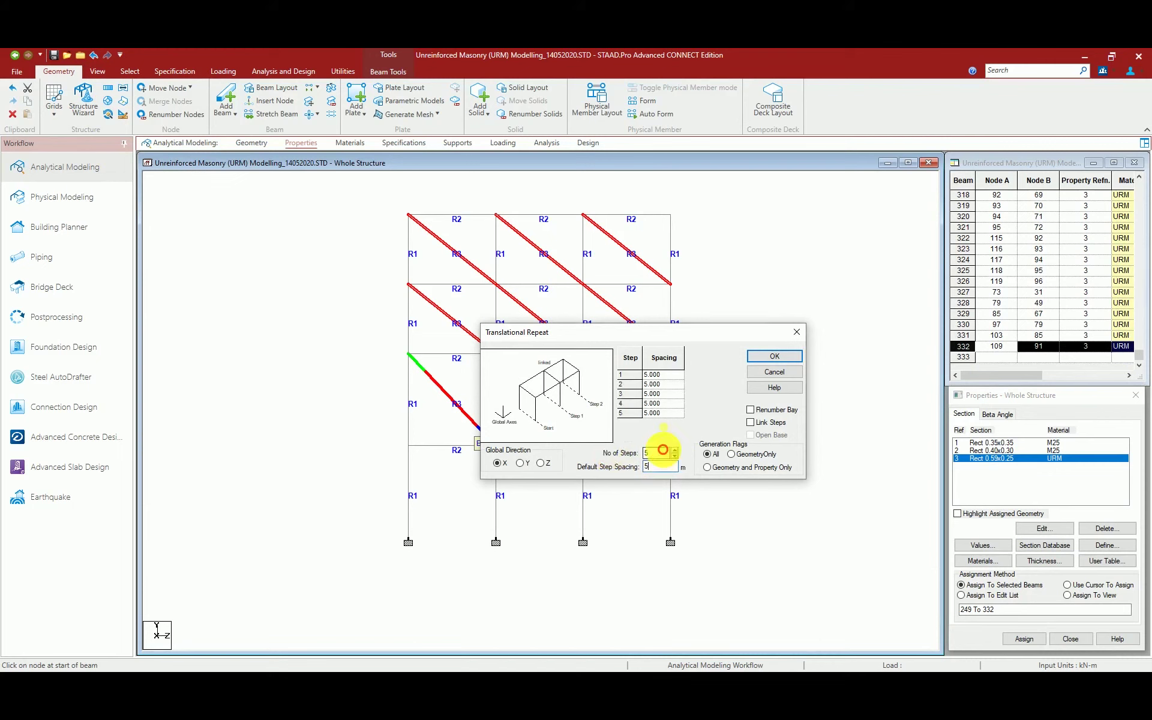
click(768, 360)
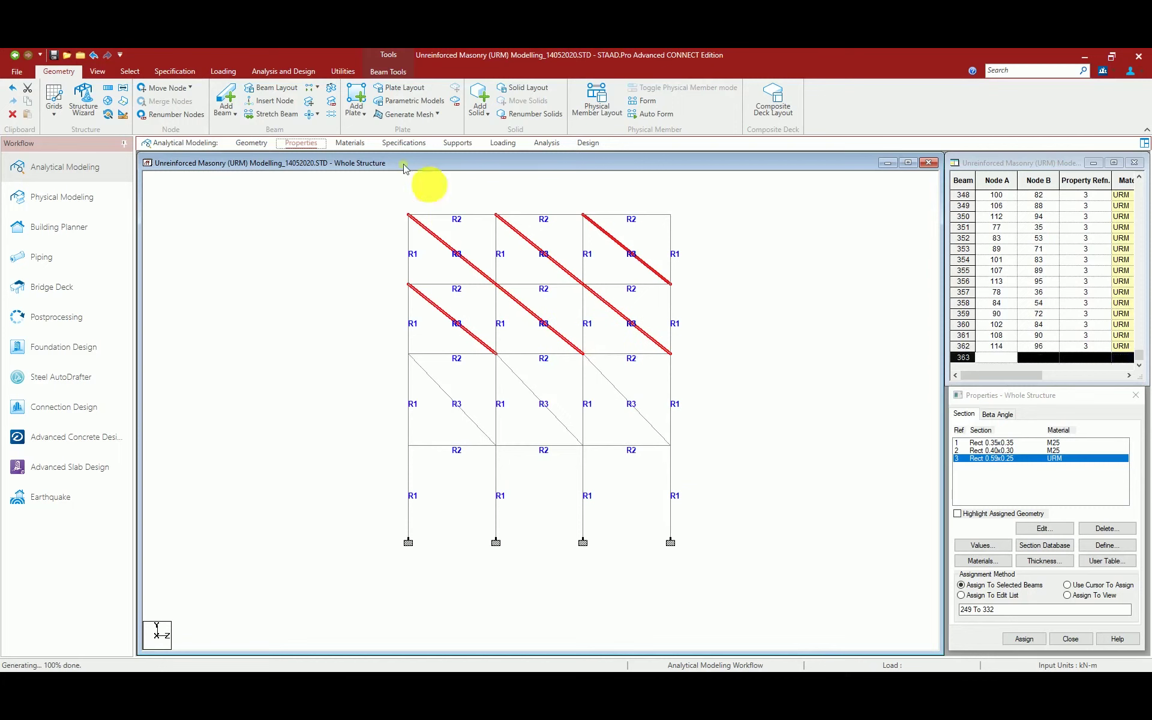
click(97, 71)
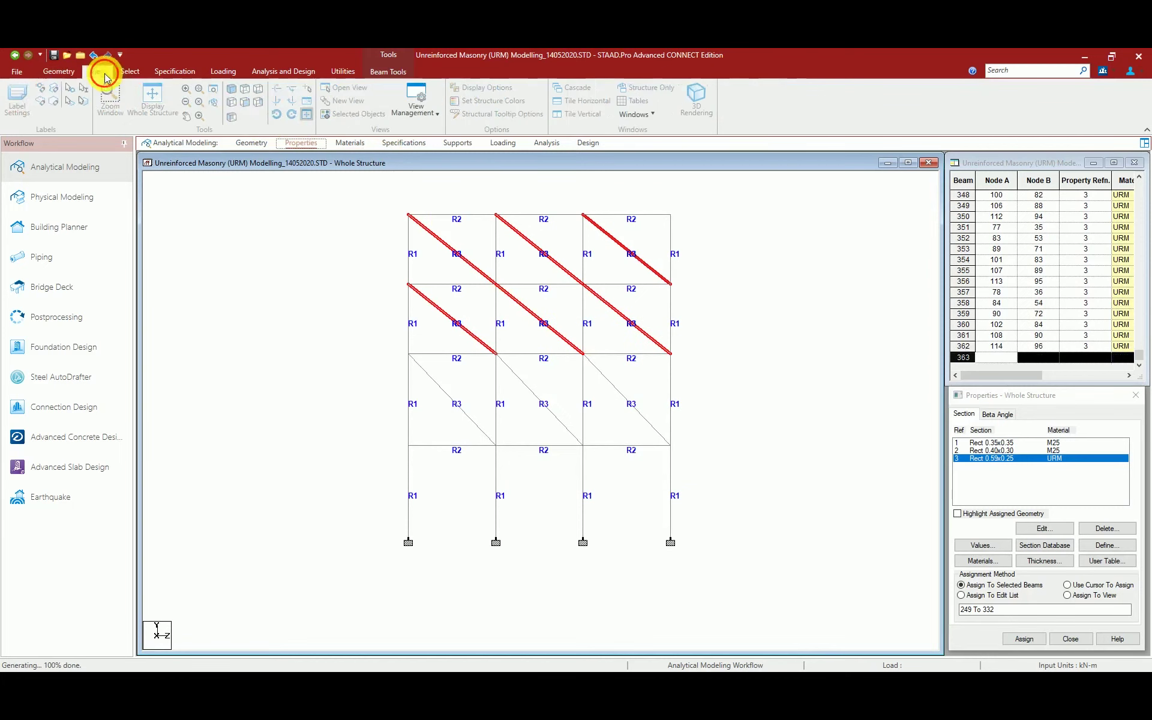
click(152, 98)
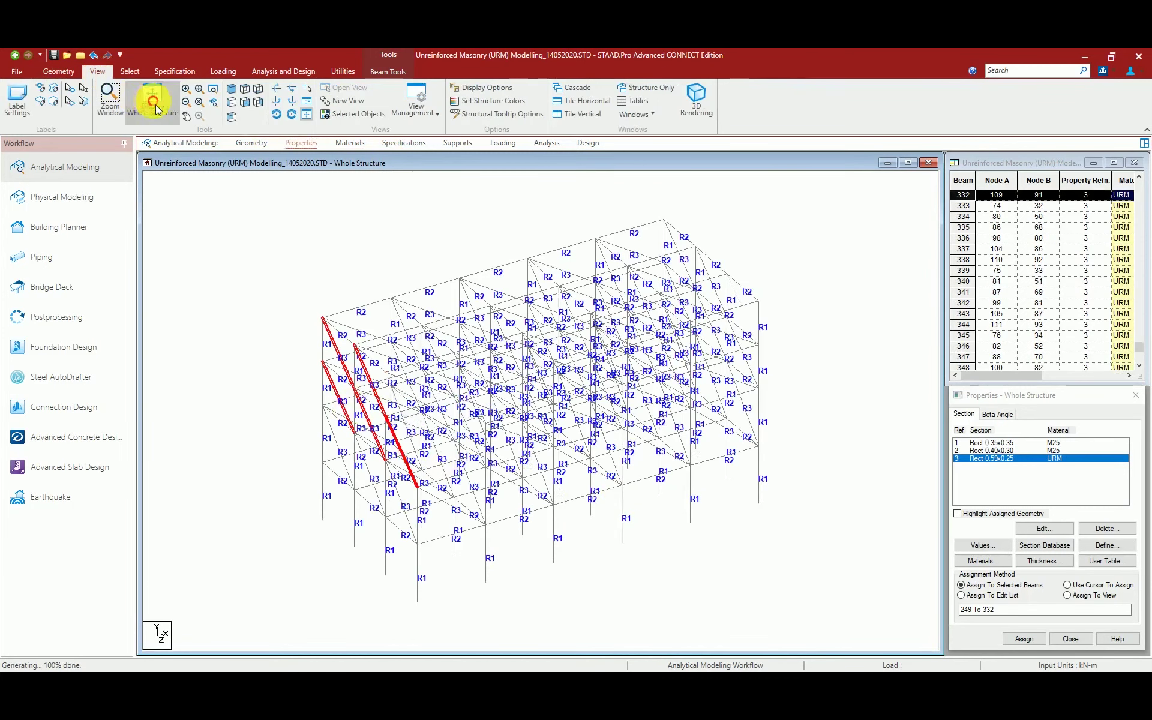
Highlight all beams assigned the Rect 0.59x0.25 URM section and save the modified structure.
click(958, 515)
click(1001, 458)
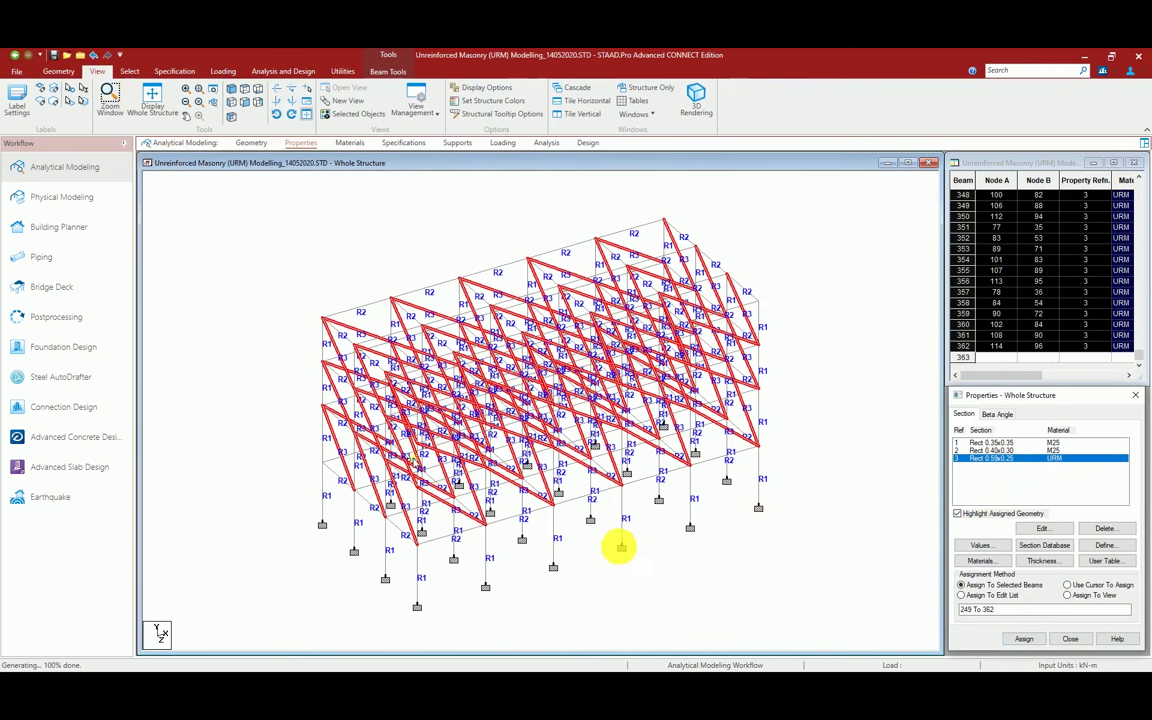
click(53, 58)
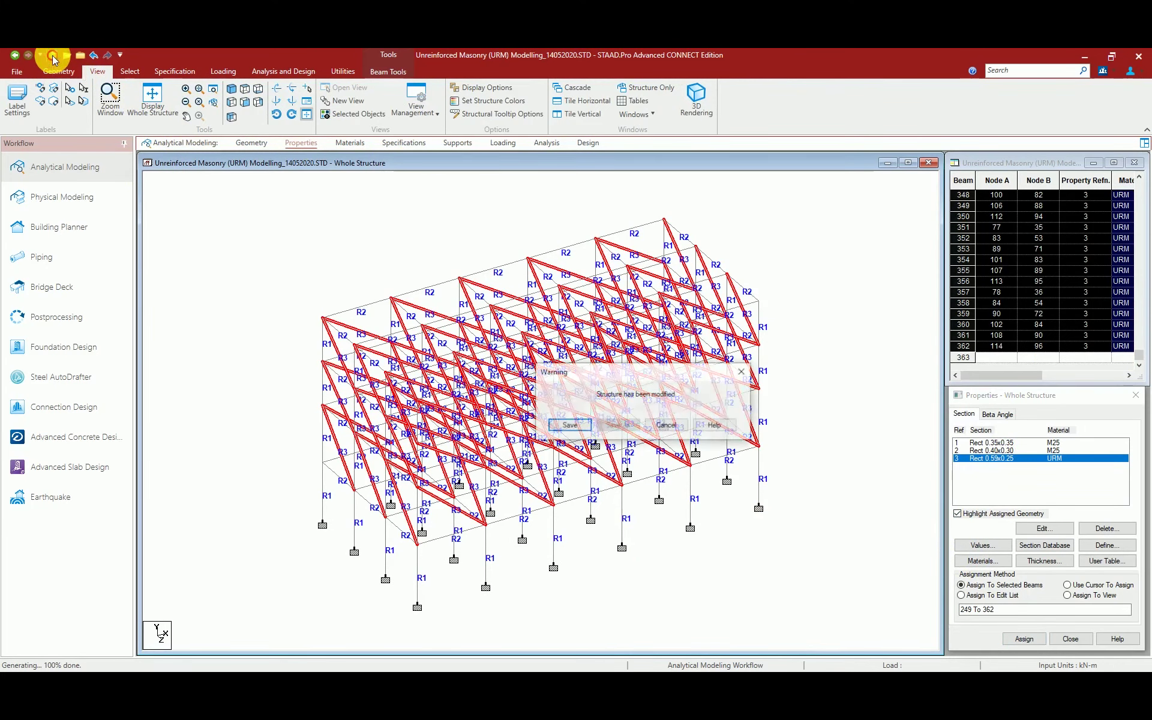
click(569, 425)
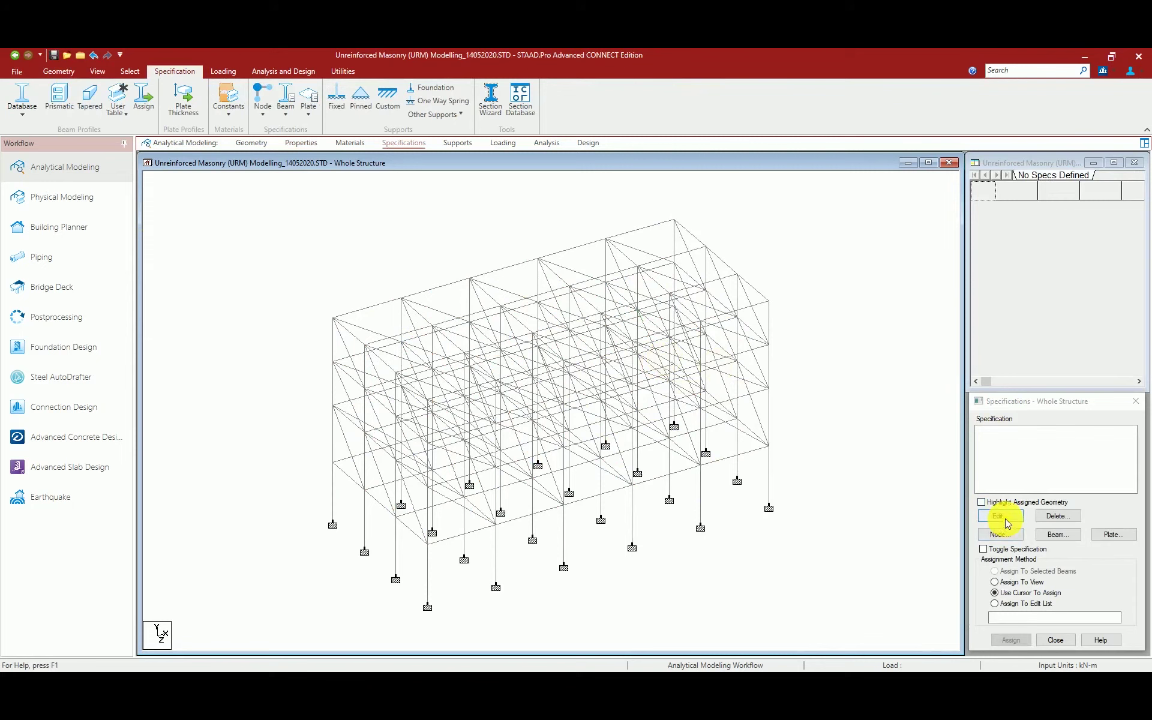
click(1060, 535)
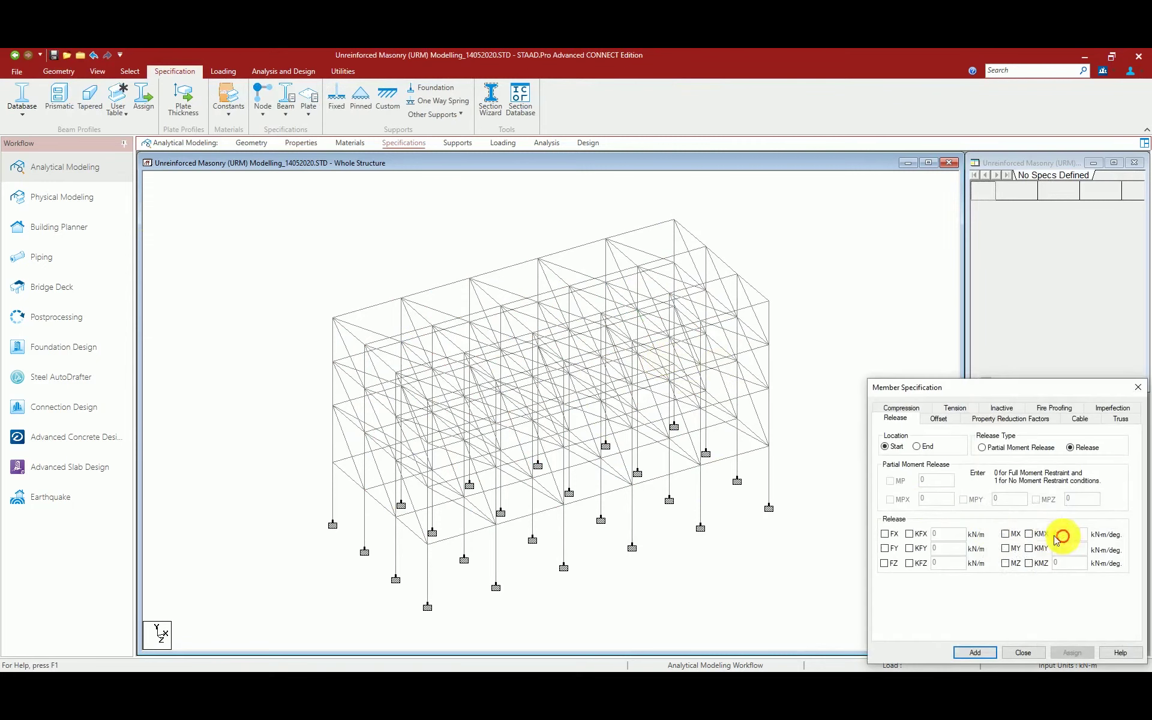
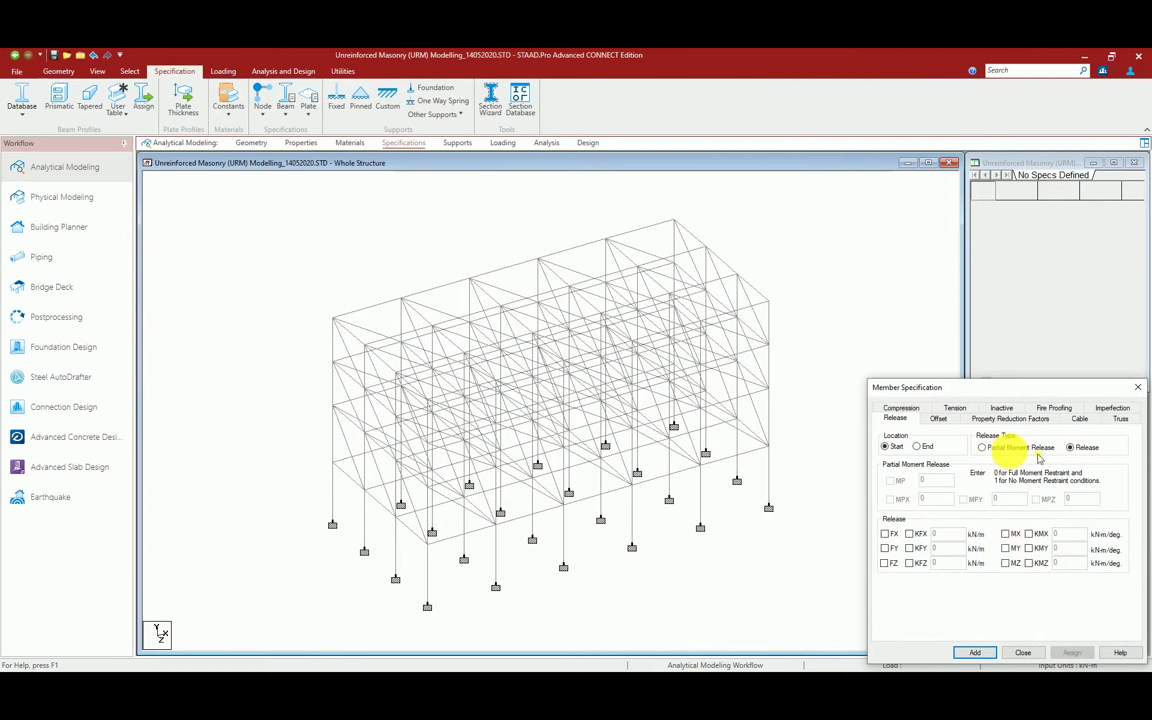
click(917, 447)
click(888, 449)
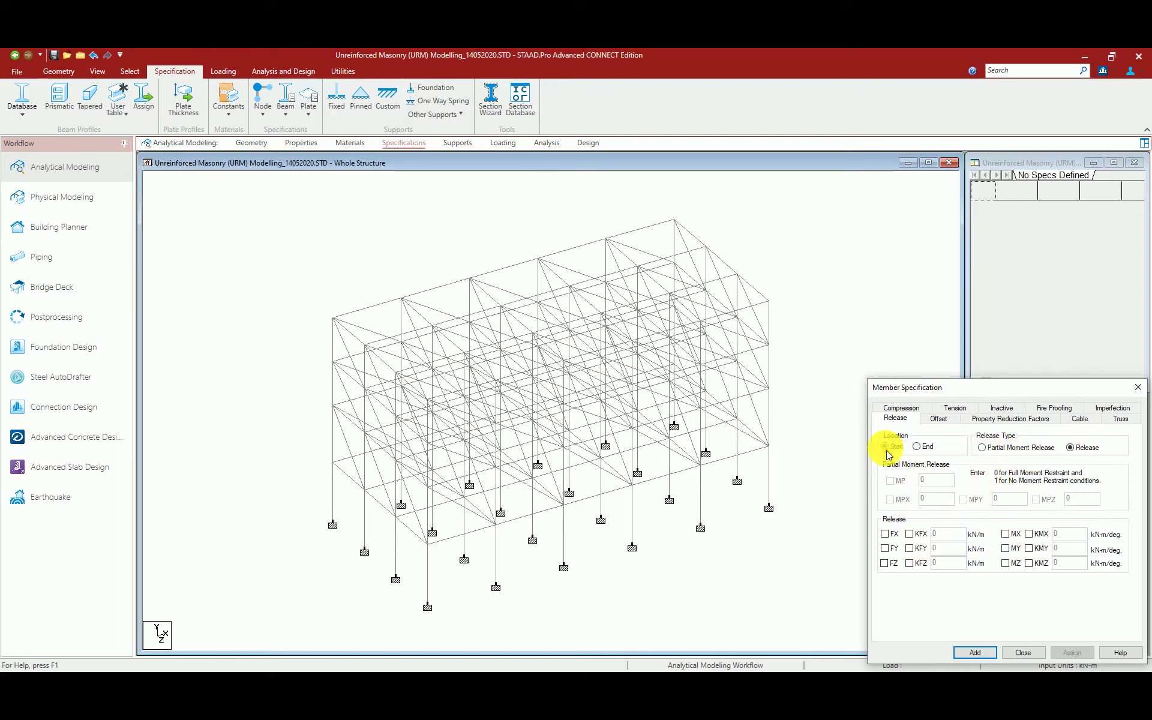
click(977, 653)
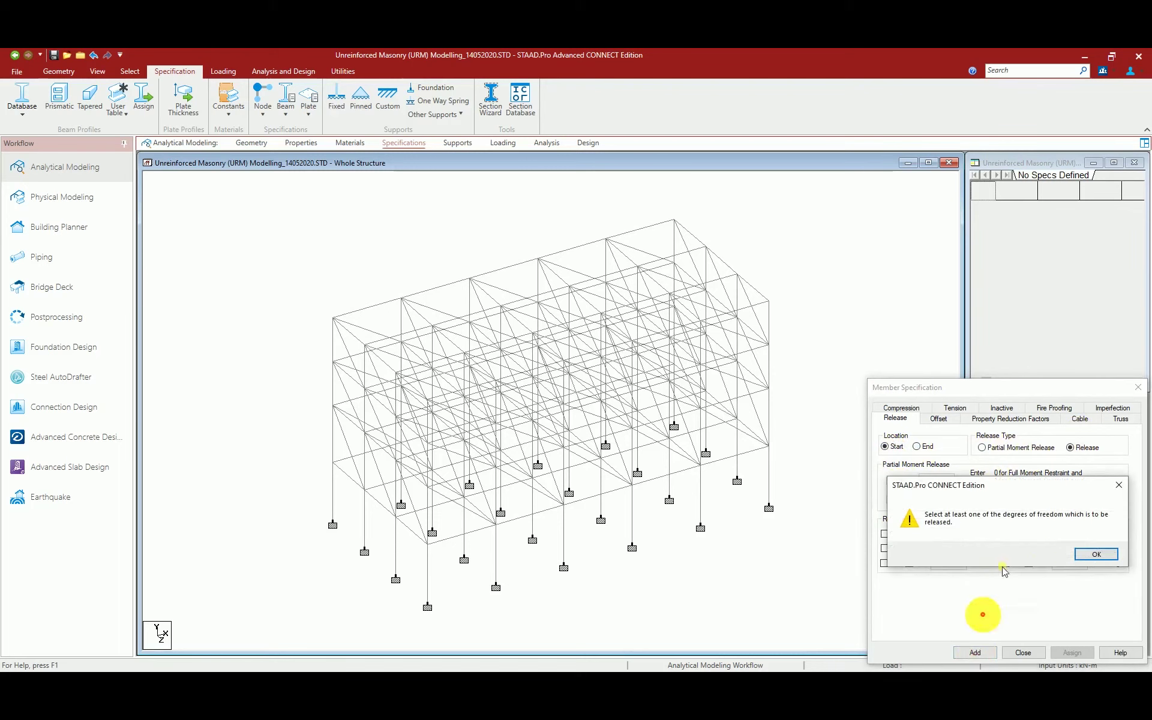
click(1096, 556)
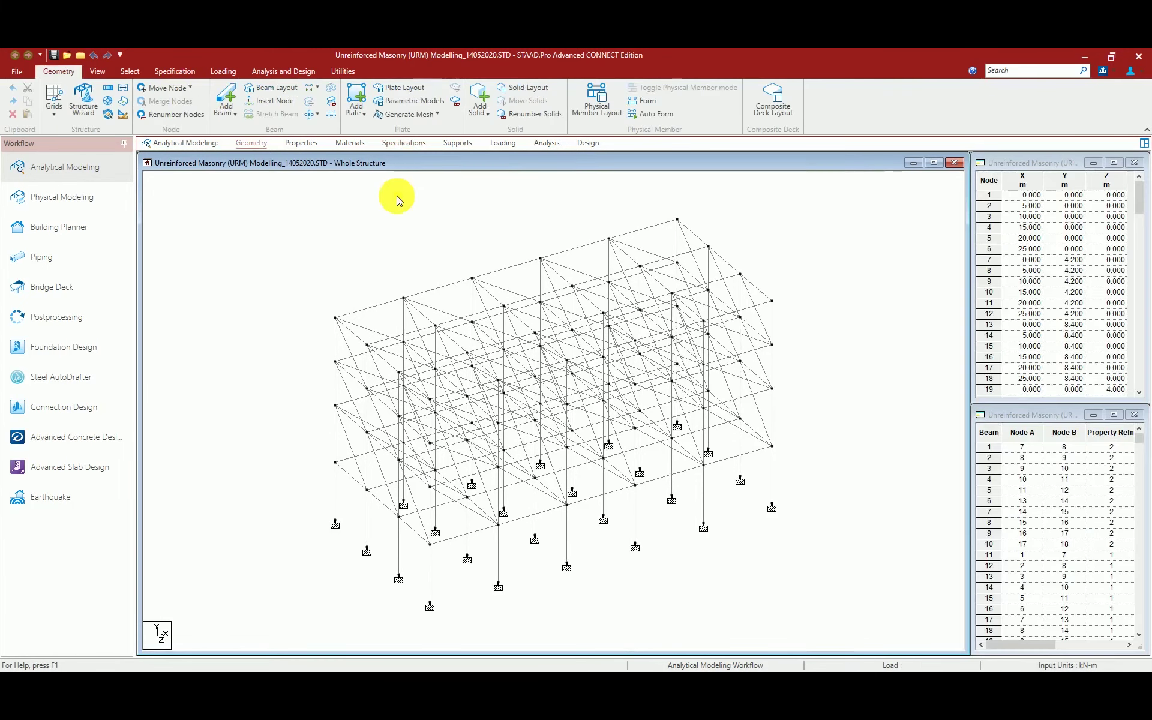
Create a beam specification for a partial moment release at the start, with MPY 0.99 and MPZ 0.99.
click(402, 145)
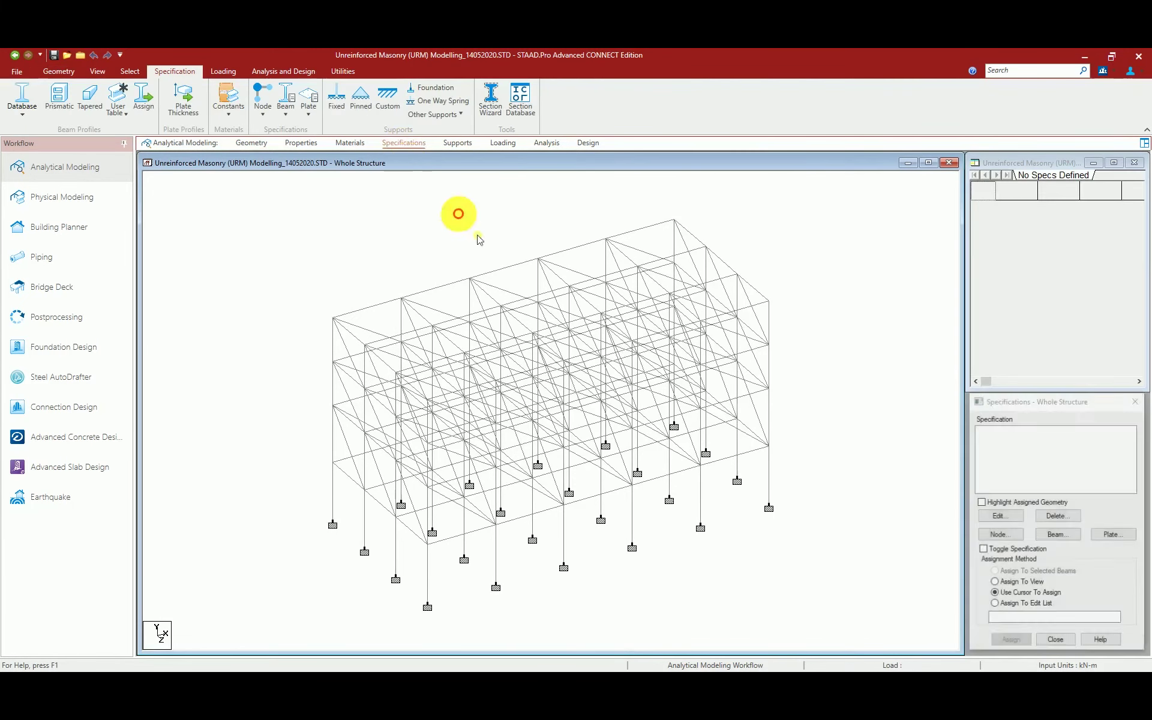
click(1057, 534)
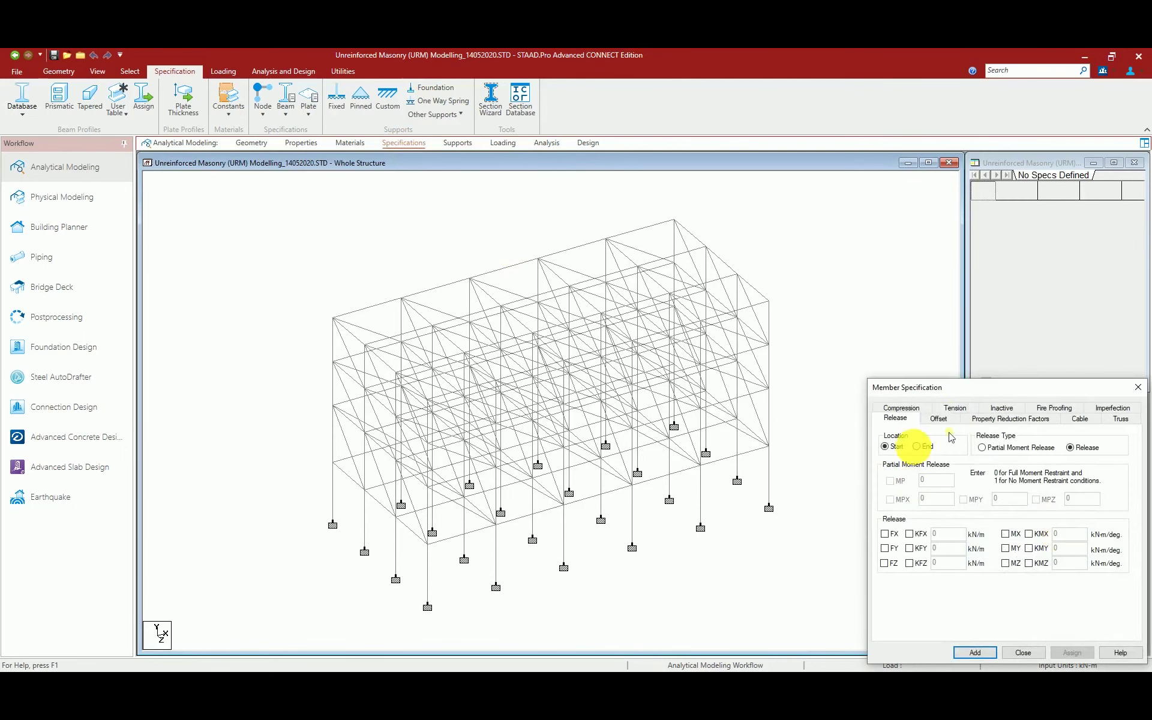
click(982, 447)
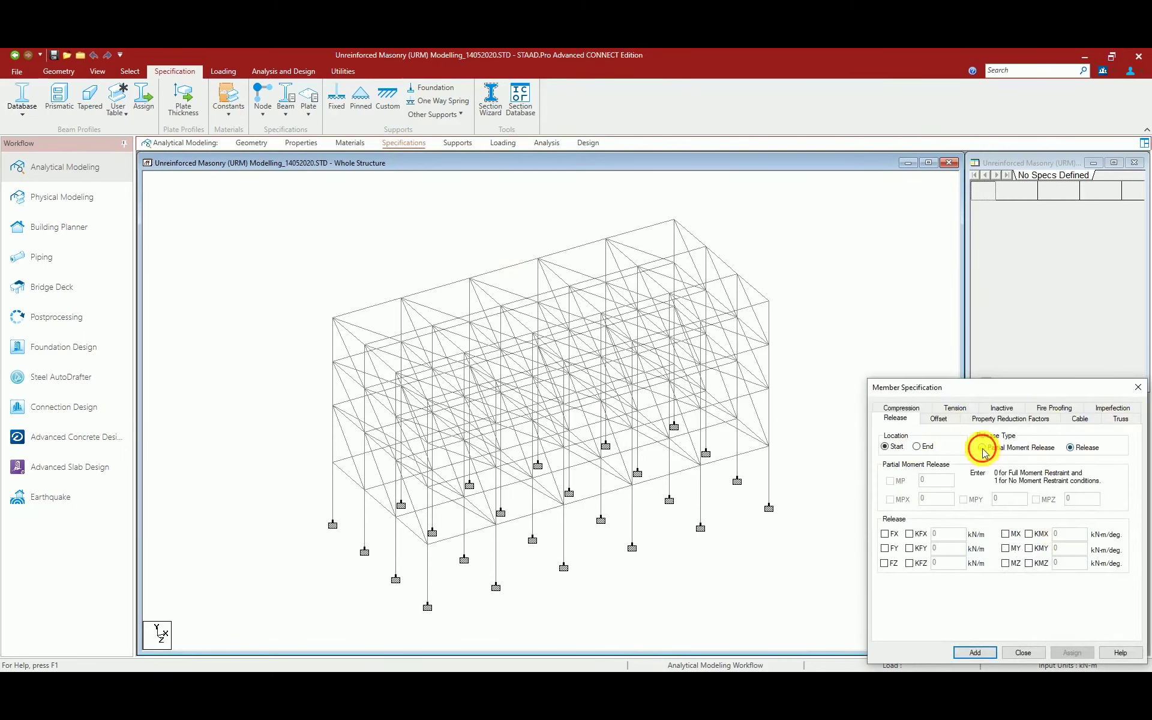
click(1027, 549)
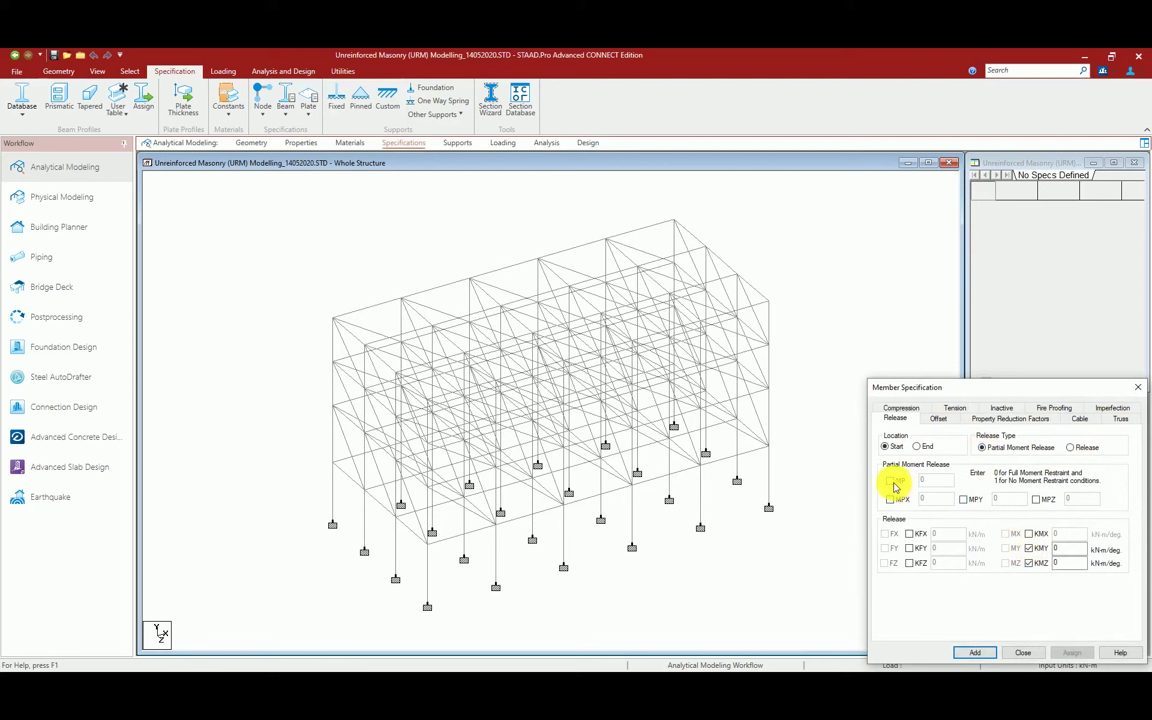
click(964, 500)
click(1036, 501)
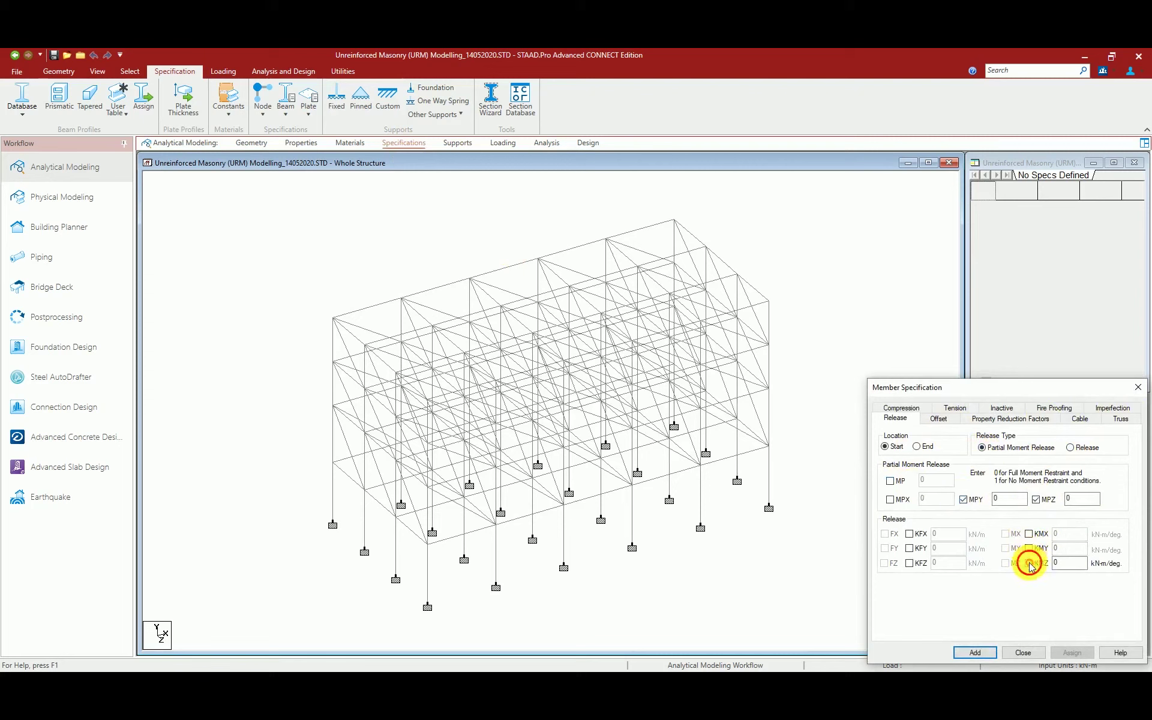
click(1003, 499)
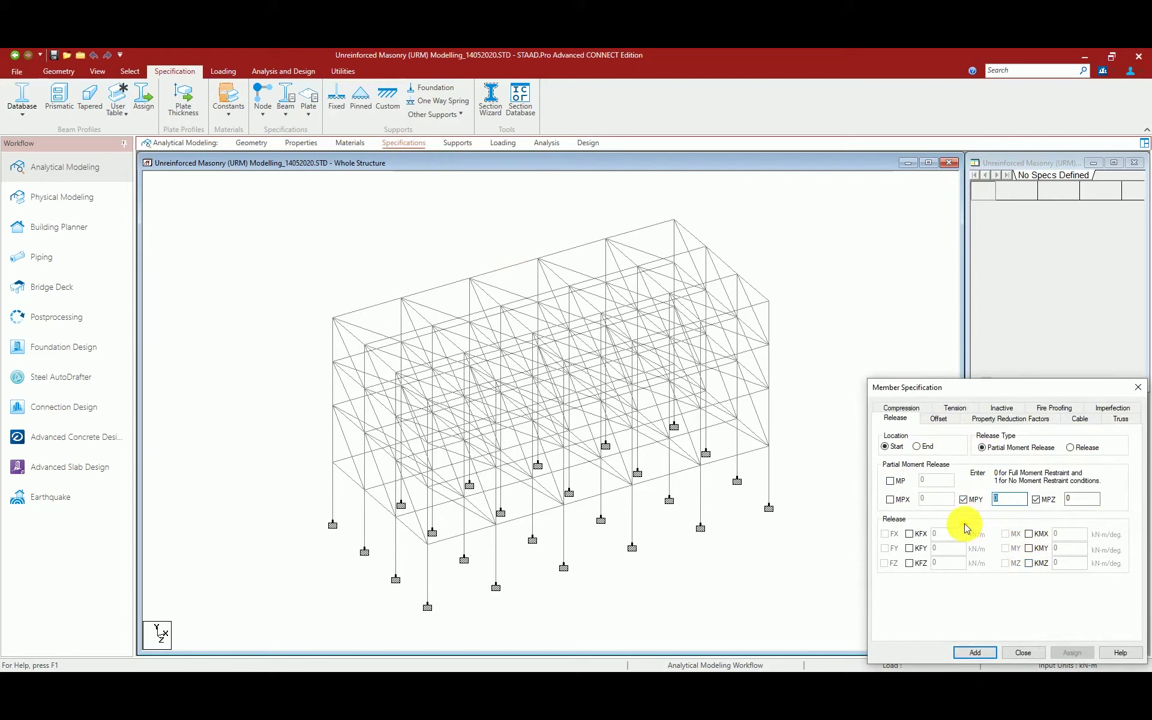
click(1074, 499)
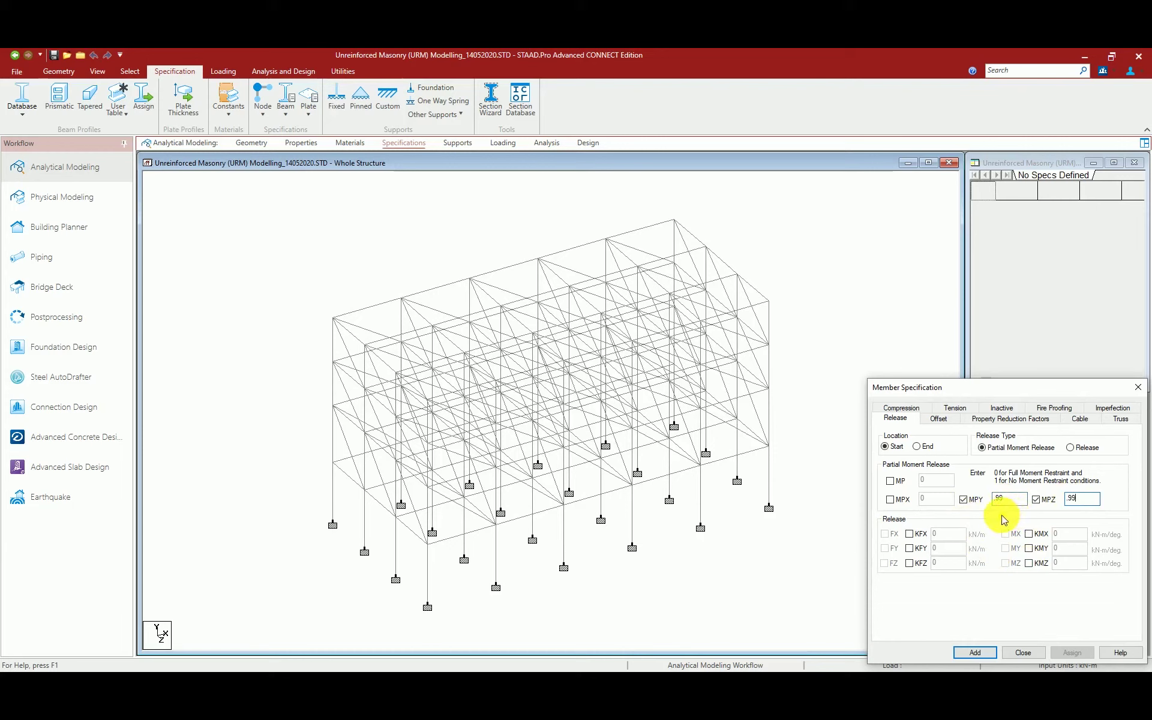
click(991, 657)
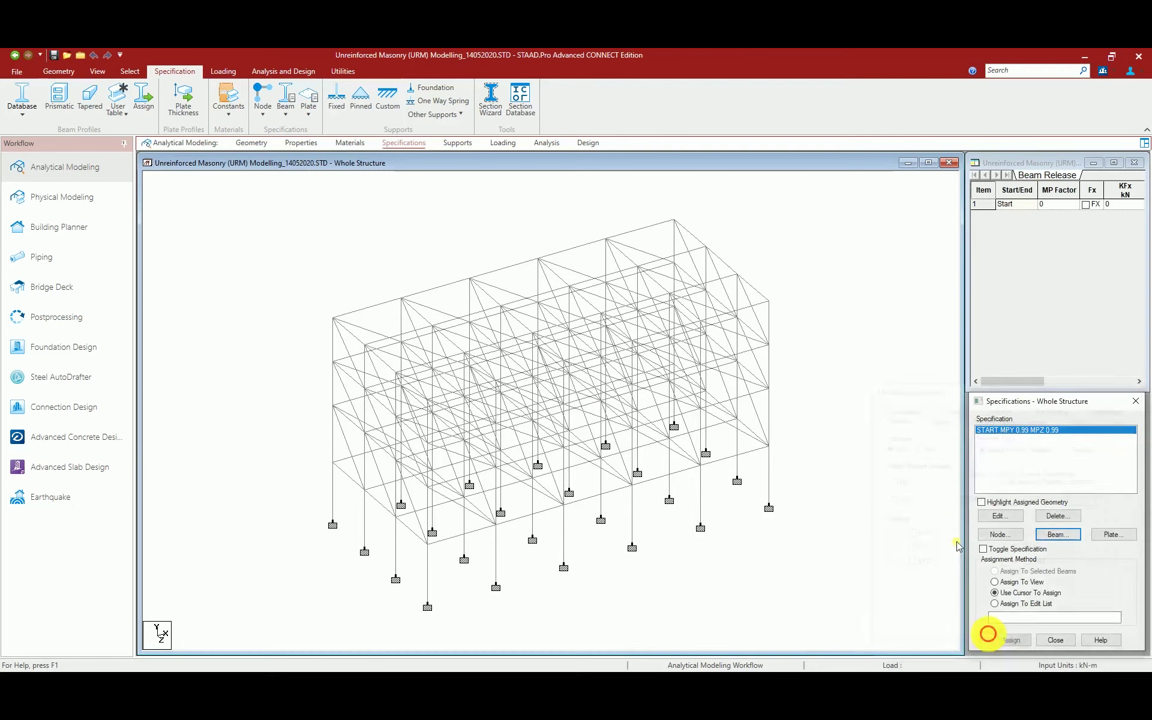
Create a second beam specification for a partial moment release at the end, with MPY 0.99 and MPZ 0.99.
click(1053, 535)
click(917, 447)
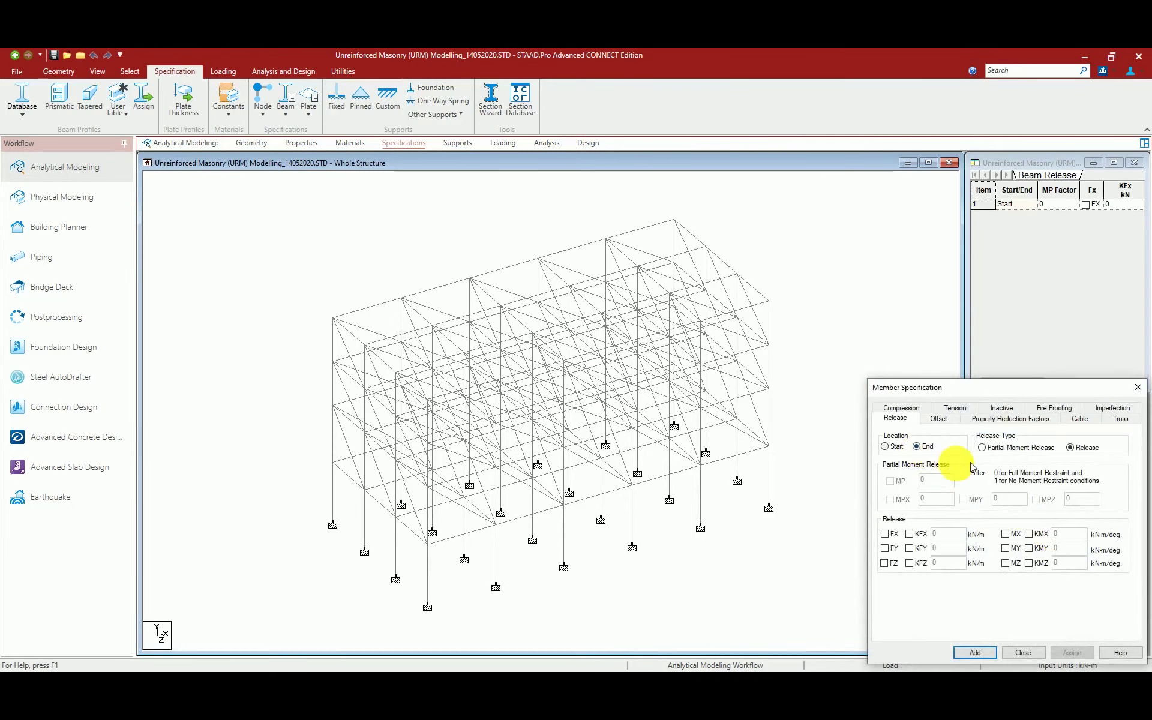
click(981, 448)
click(963, 499)
click(999, 499)
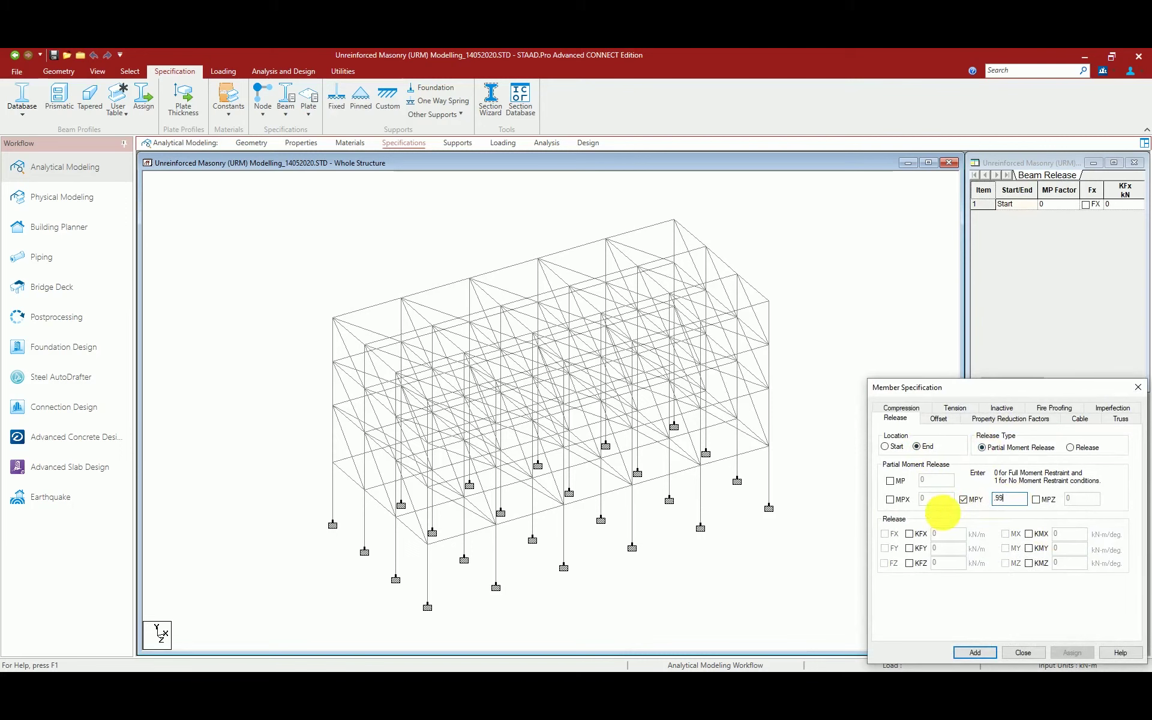
text(.99)
click(1038, 500)
key(Tab)
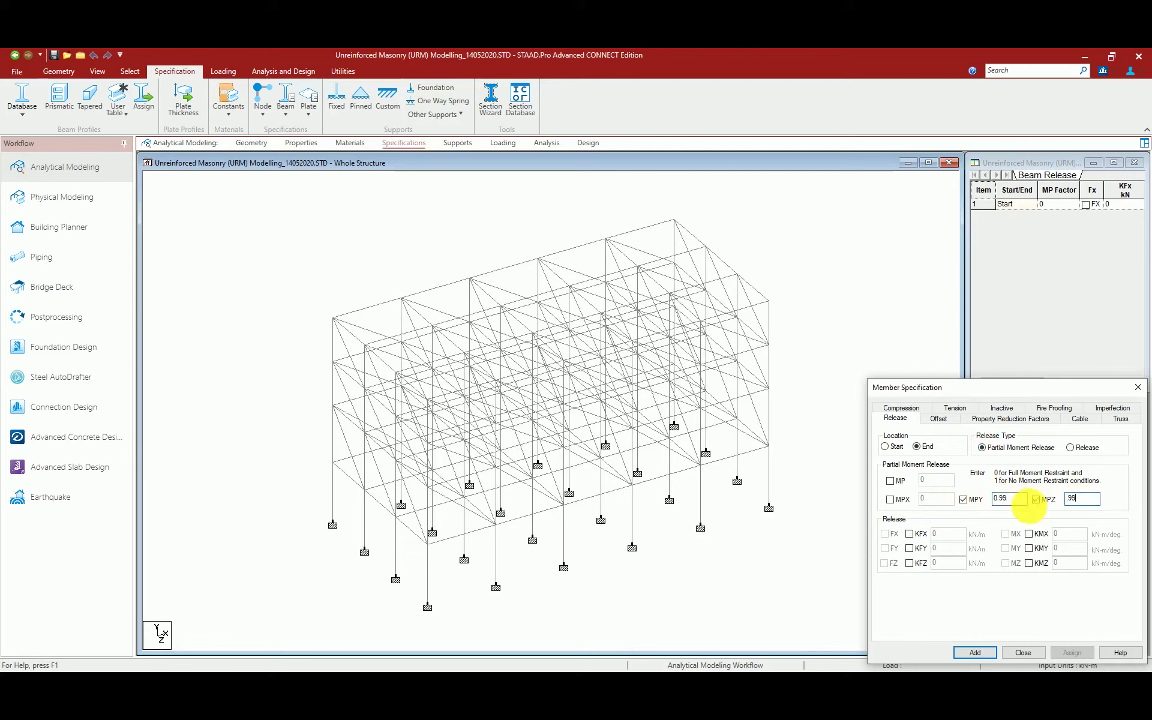
click(976, 652)
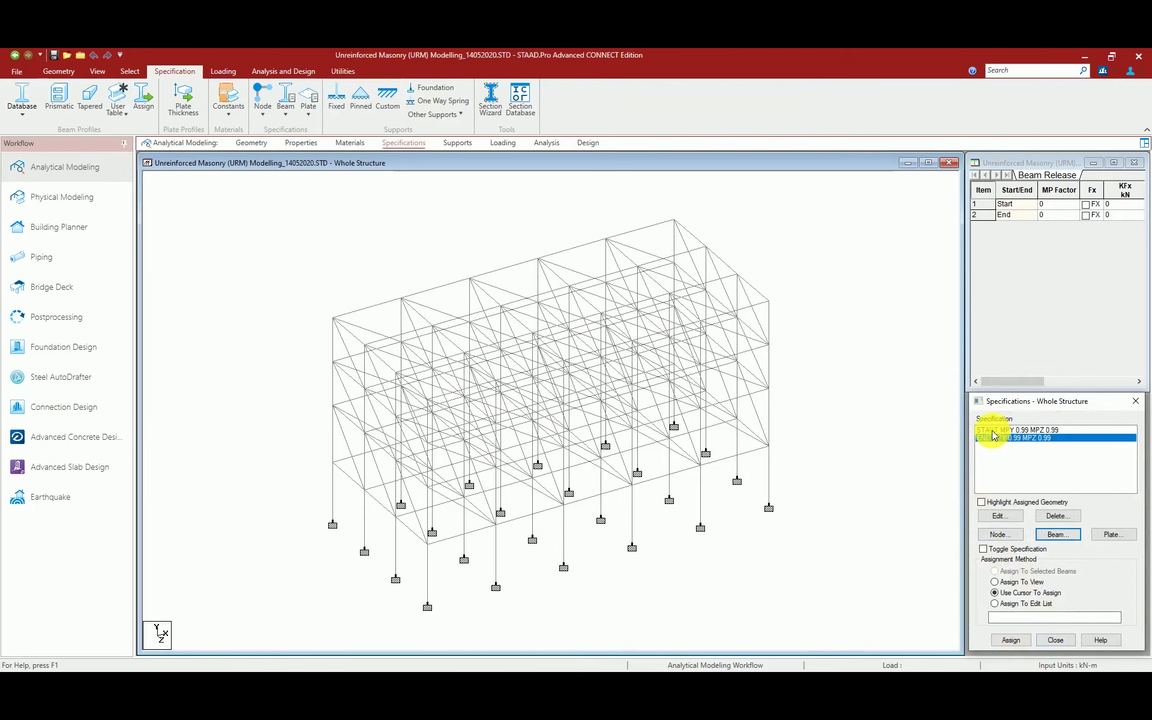
Select all diagonal struts through their Rect 0.59x0.25 URM section and turn off the assigned-geometry highlighting, keeping them selected.
click(299, 143)
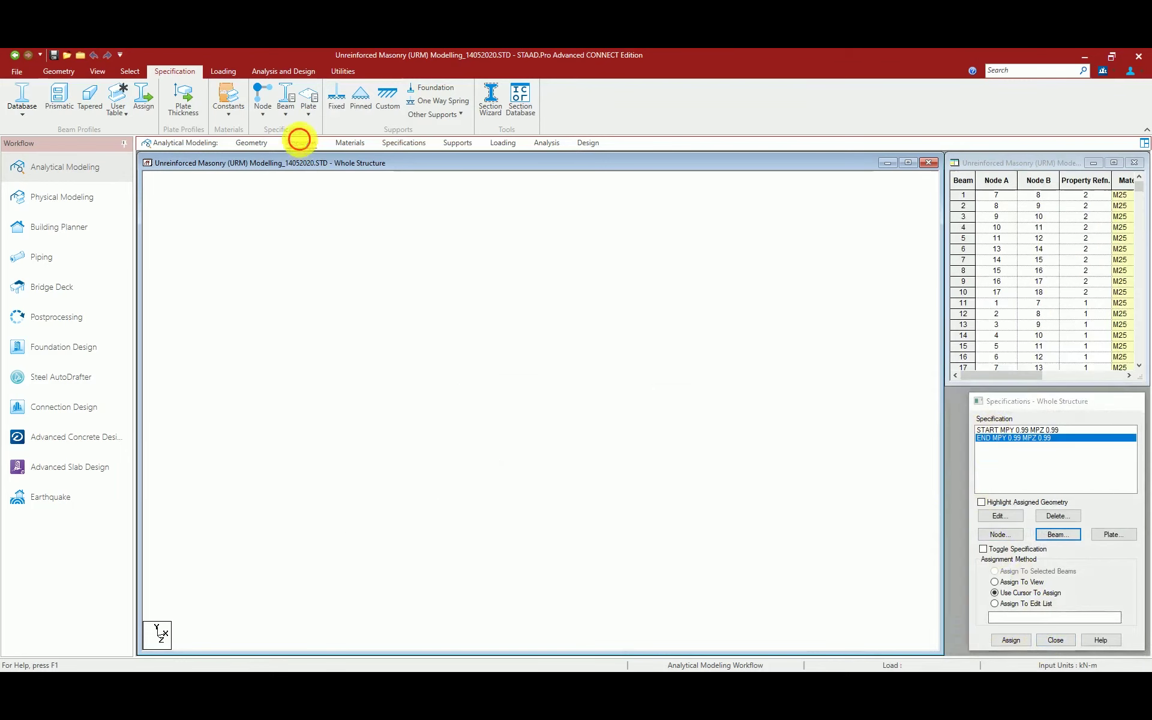
click(989, 460)
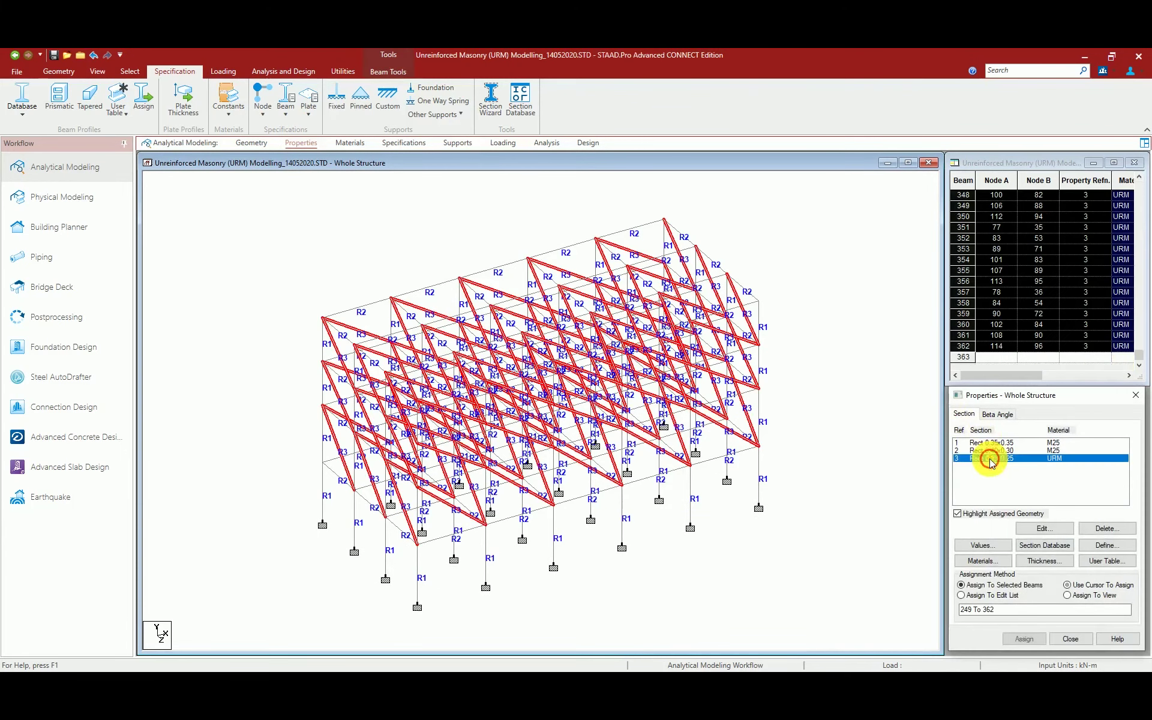
click(958, 514)
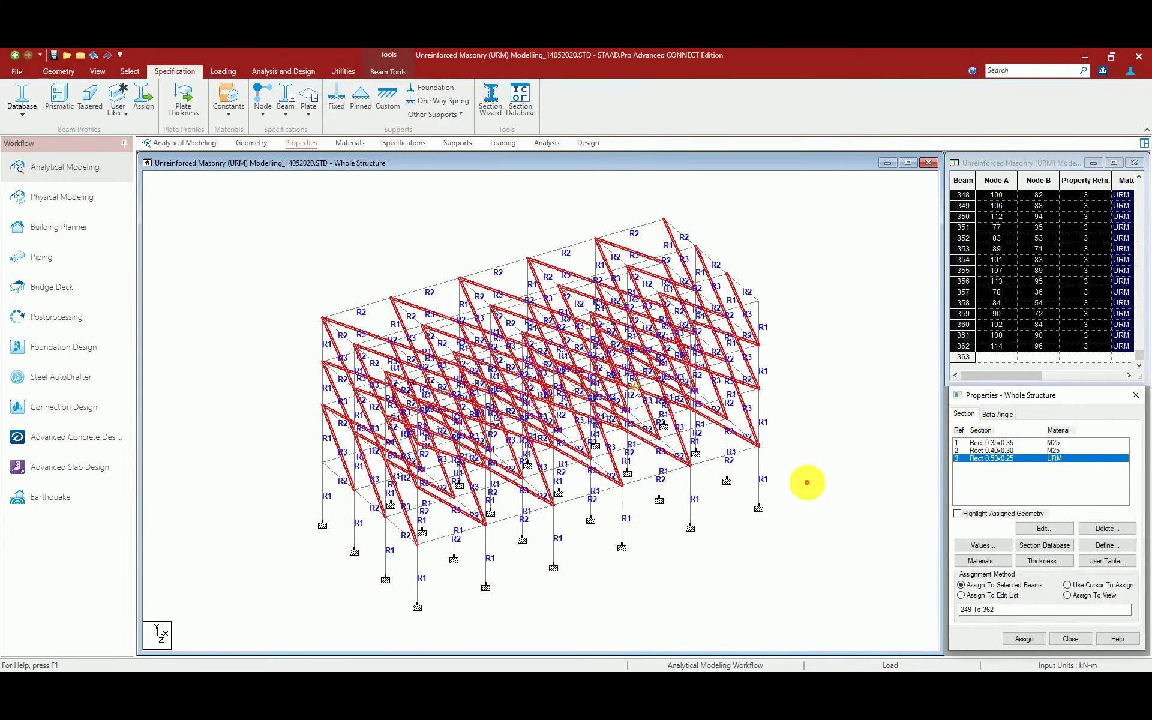
click(348, 144)
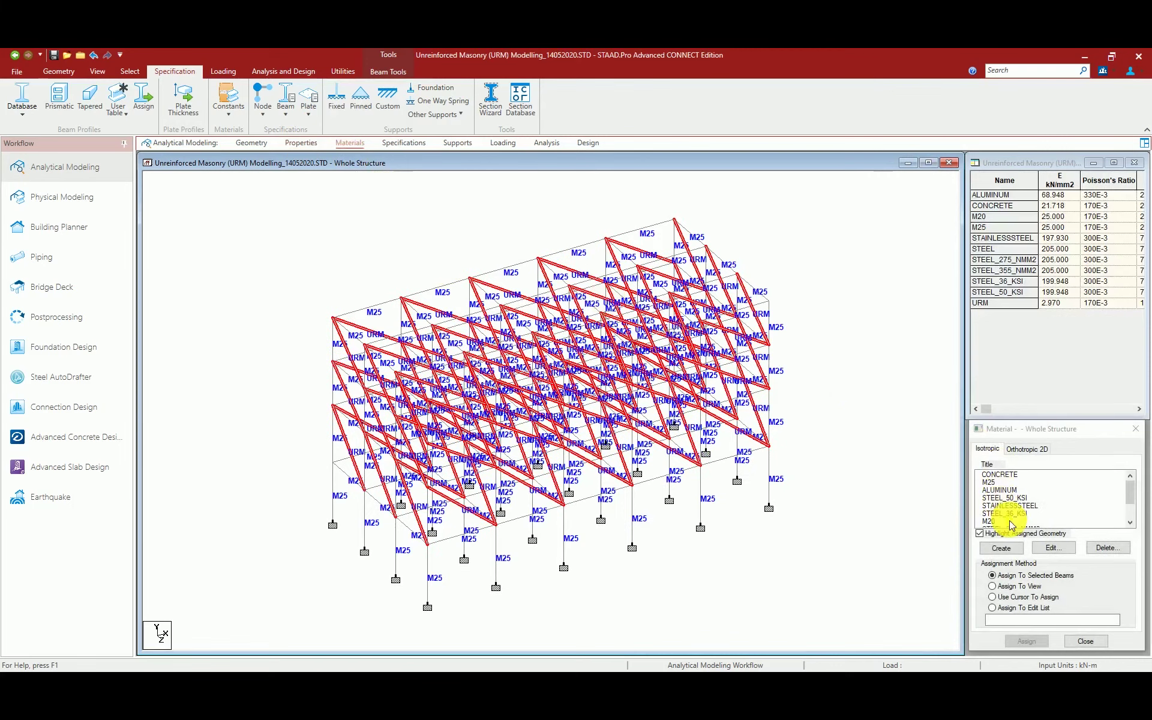
Assign both the start and end MPY 0.99 MPZ 0.99 releases to the selected URM struts.
click(403, 142)
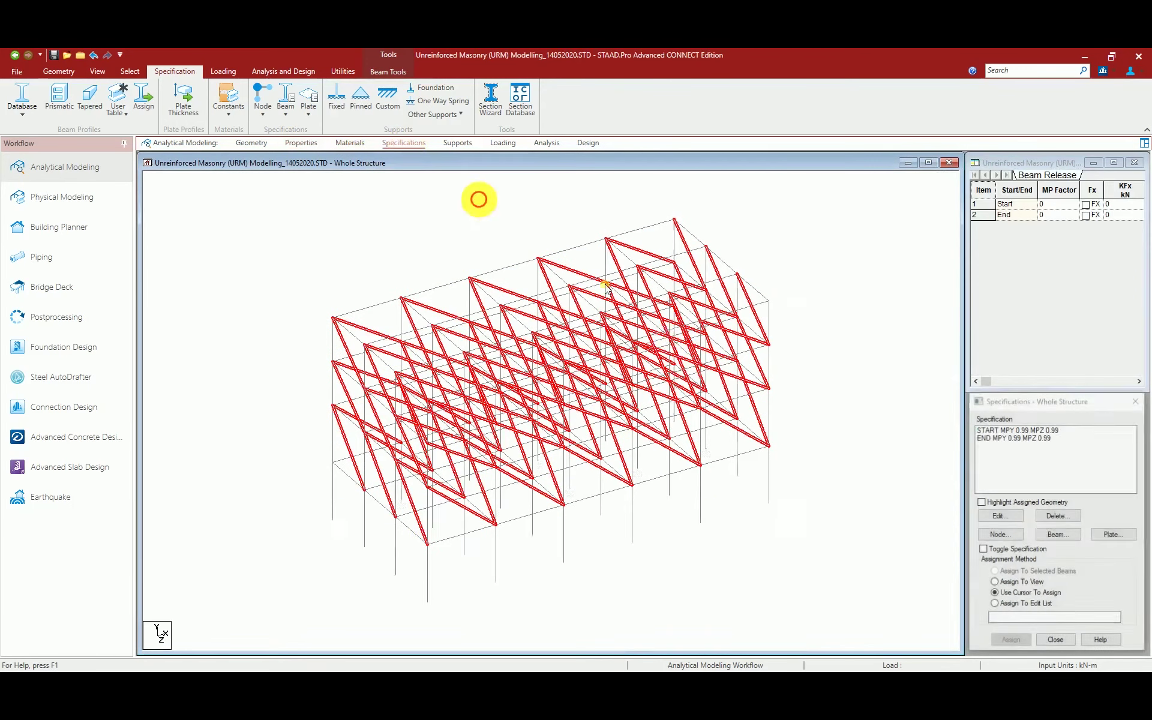
click(999, 431)
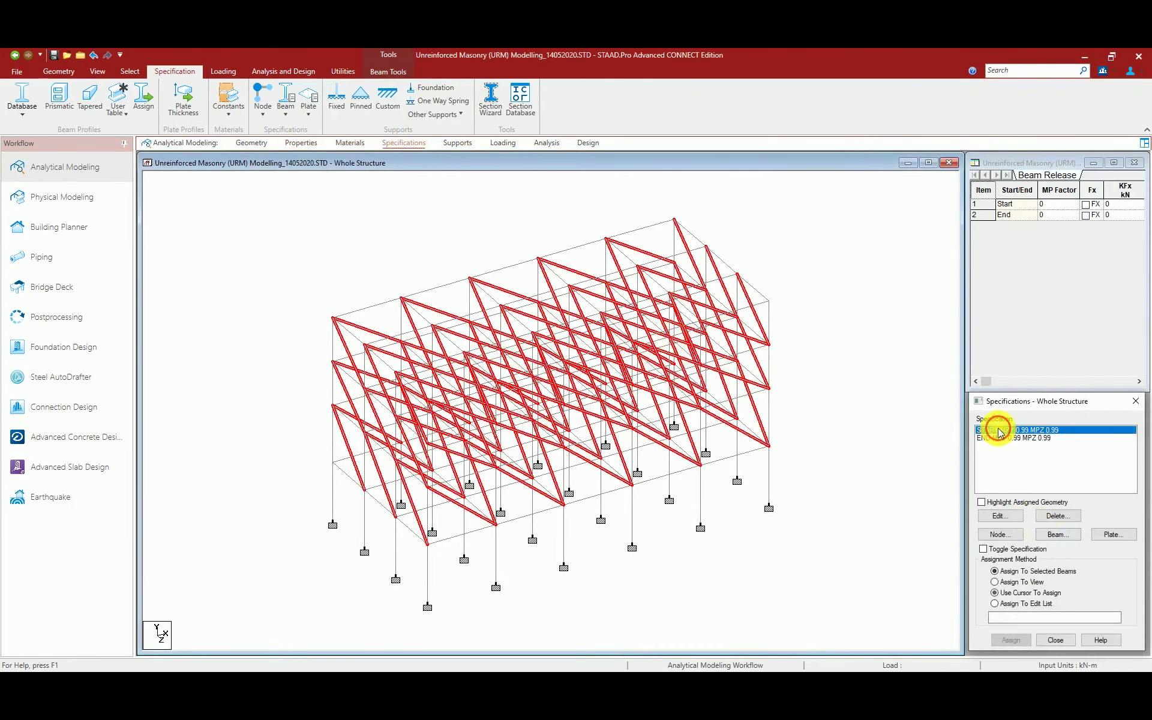
click(1014, 641)
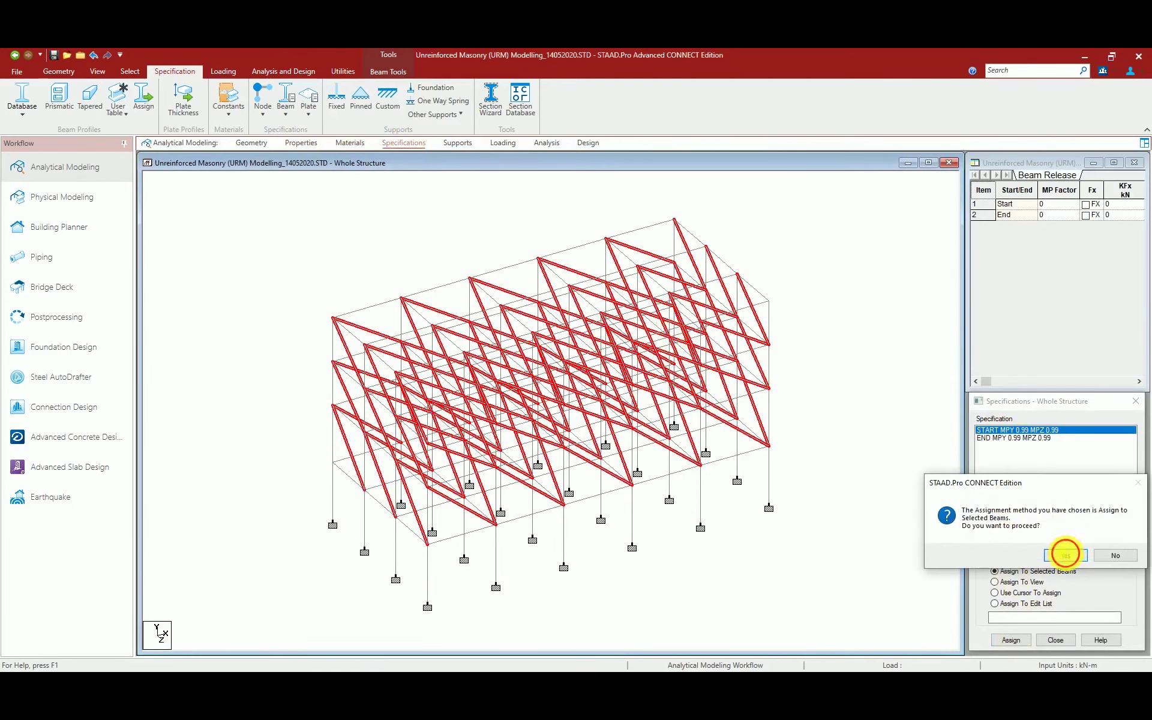
click(1061, 552)
click(979, 438)
click(1015, 641)
click(1063, 551)
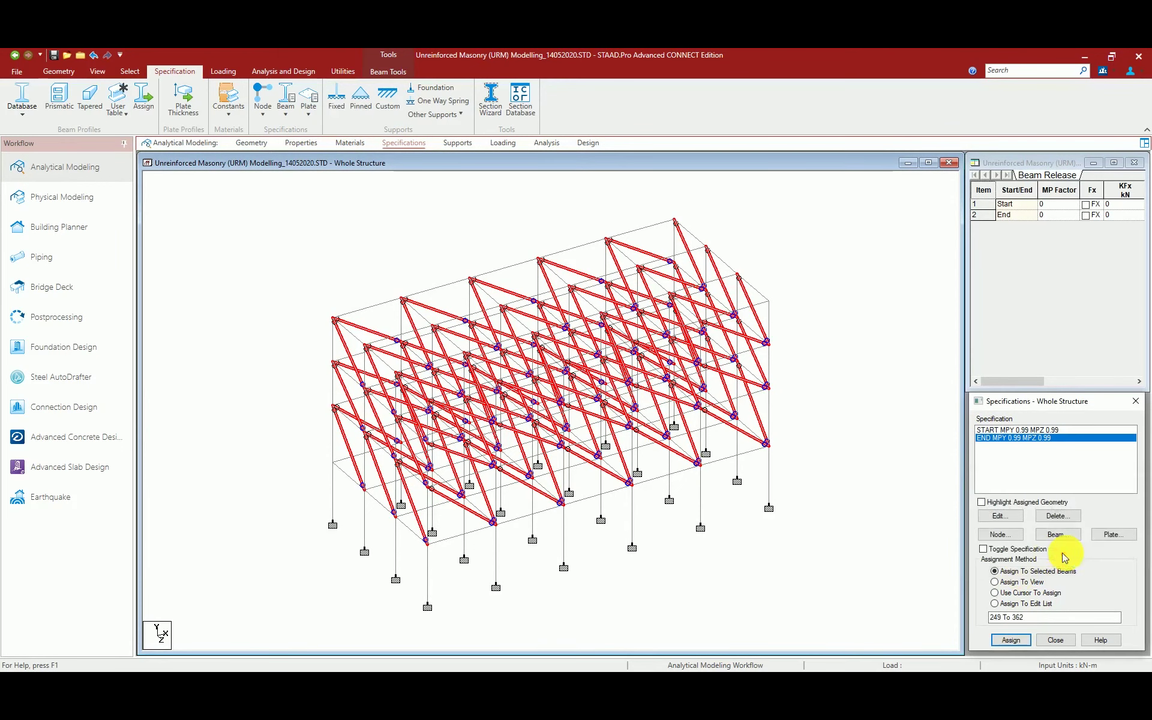
Clear the beam selection, save the modified structure, and open its command file in a maximized editor.
click(912, 563)
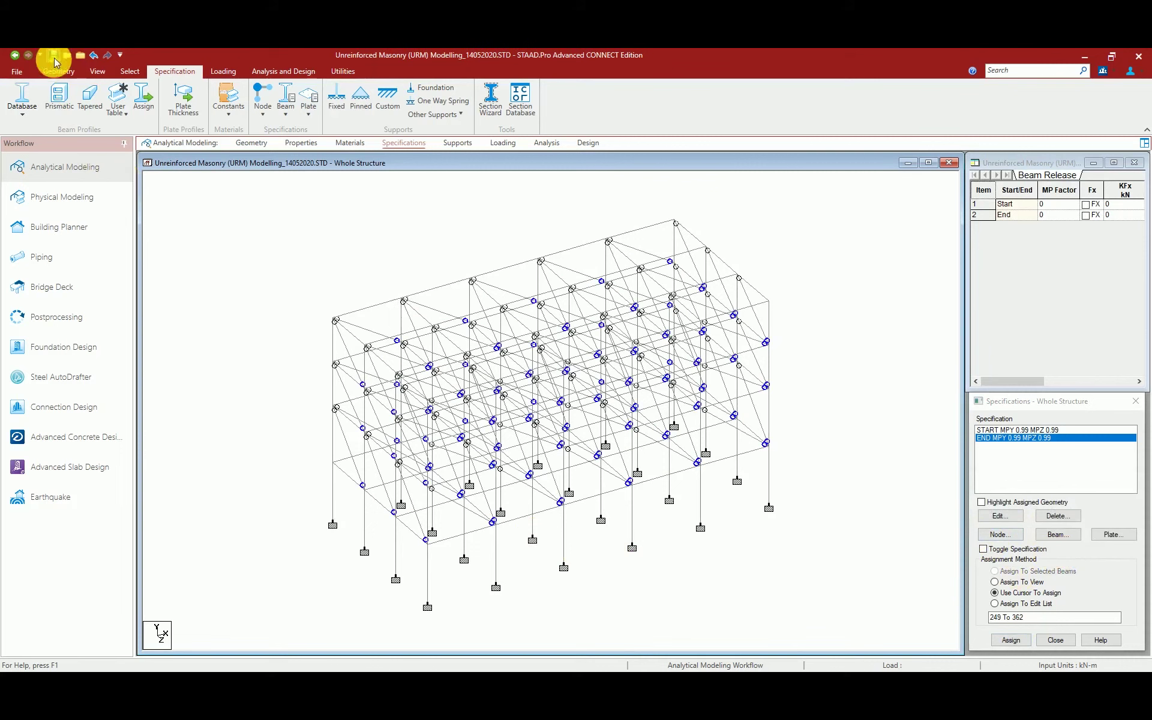
click(558, 423)
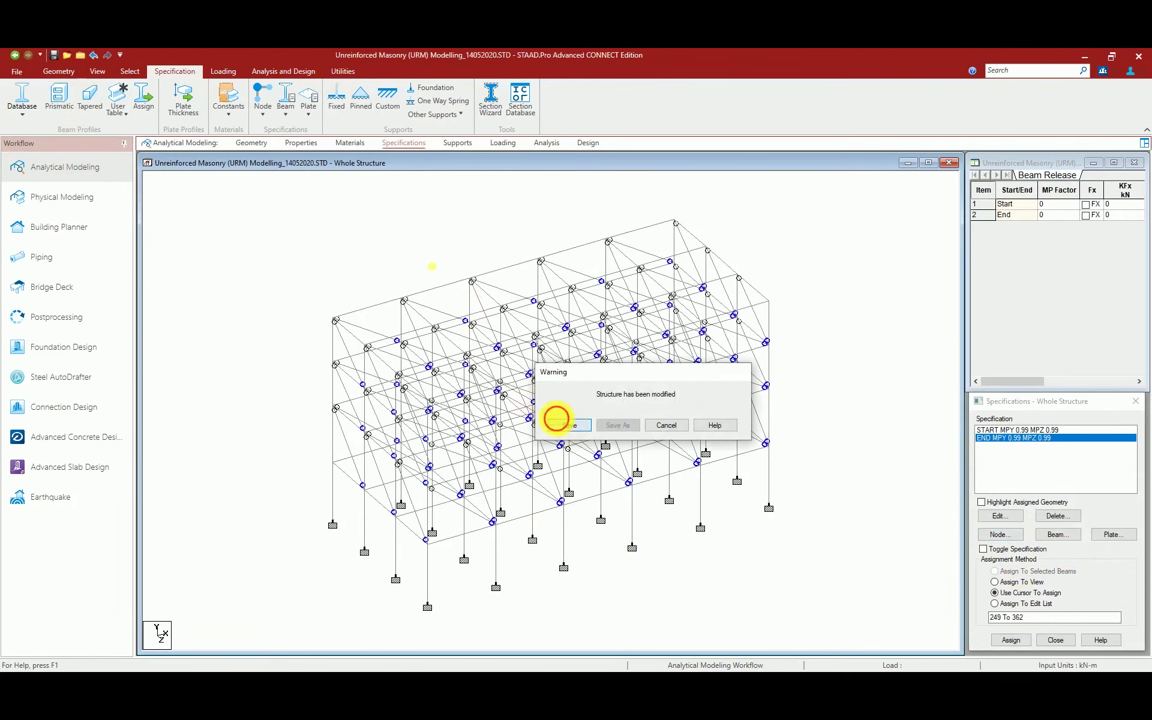
click(340, 72)
click(317, 102)
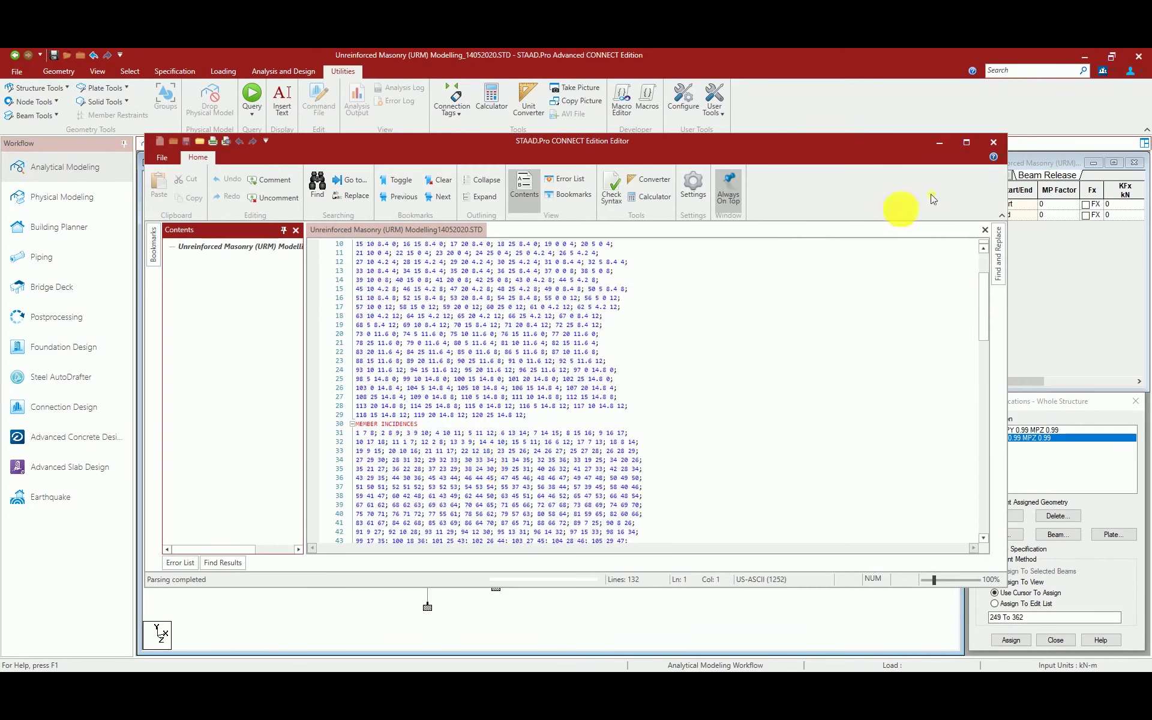
click(970, 144)
Examine the command file's M20, M25 and URM material definitions, material constants and member release lines.
scroll(390, 459, down, 20)
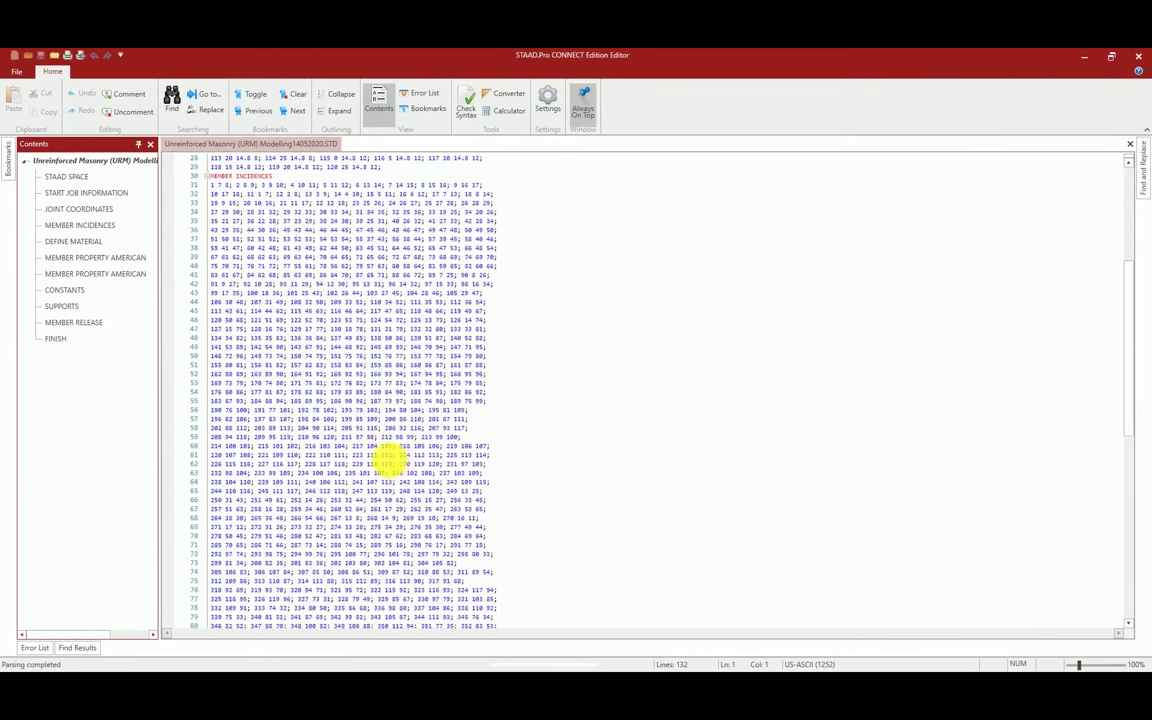
ctrl+scroll(296, 419, up, 10)
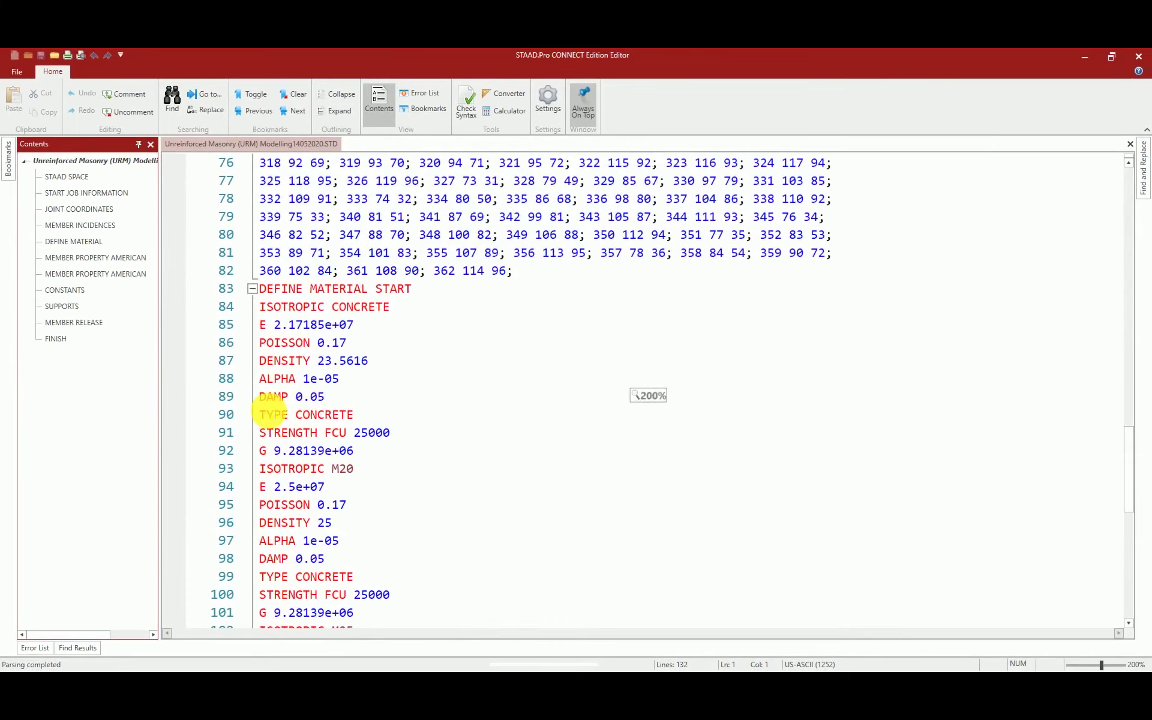
scroll(324, 396, down, 5)
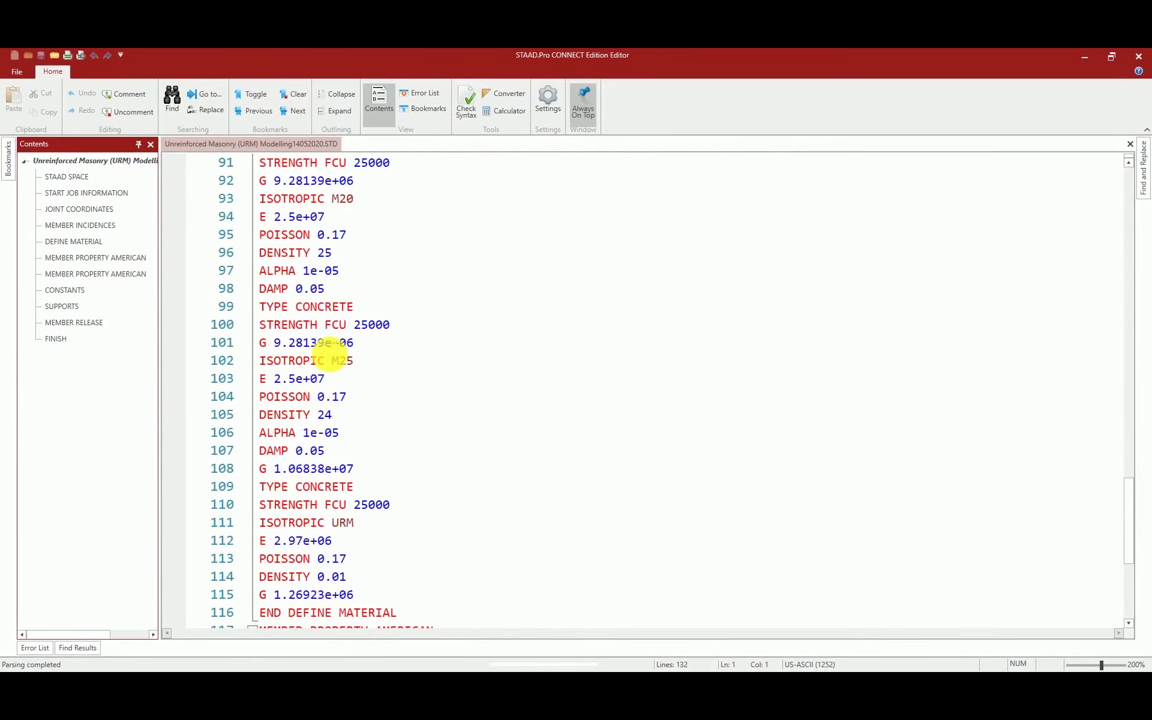
drag(266, 199, 373, 199)
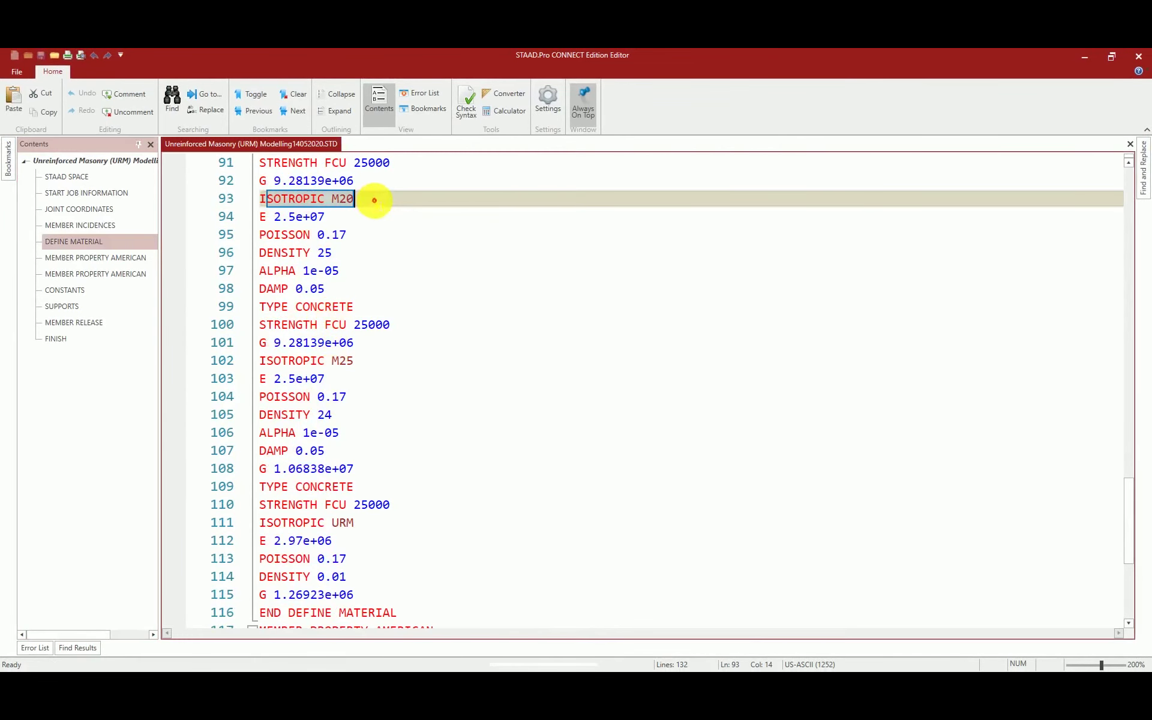
scroll(391, 309, down, 1)
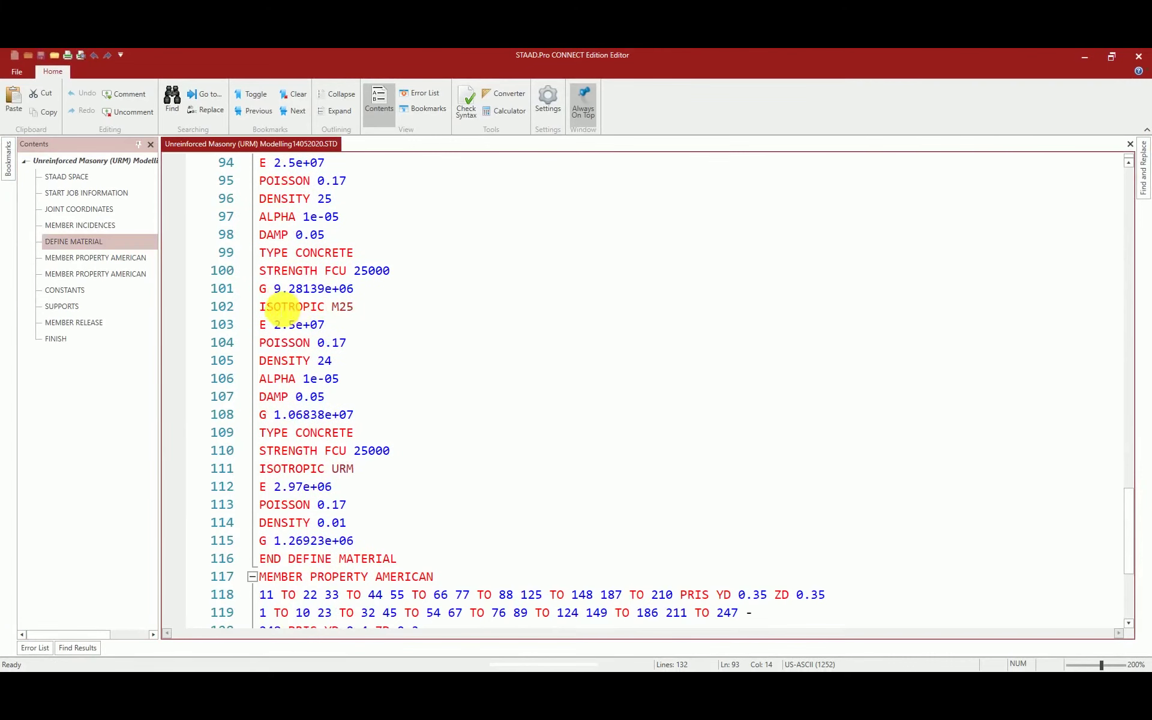
drag(260, 307, 359, 306)
scroll(369, 360, down, 4)
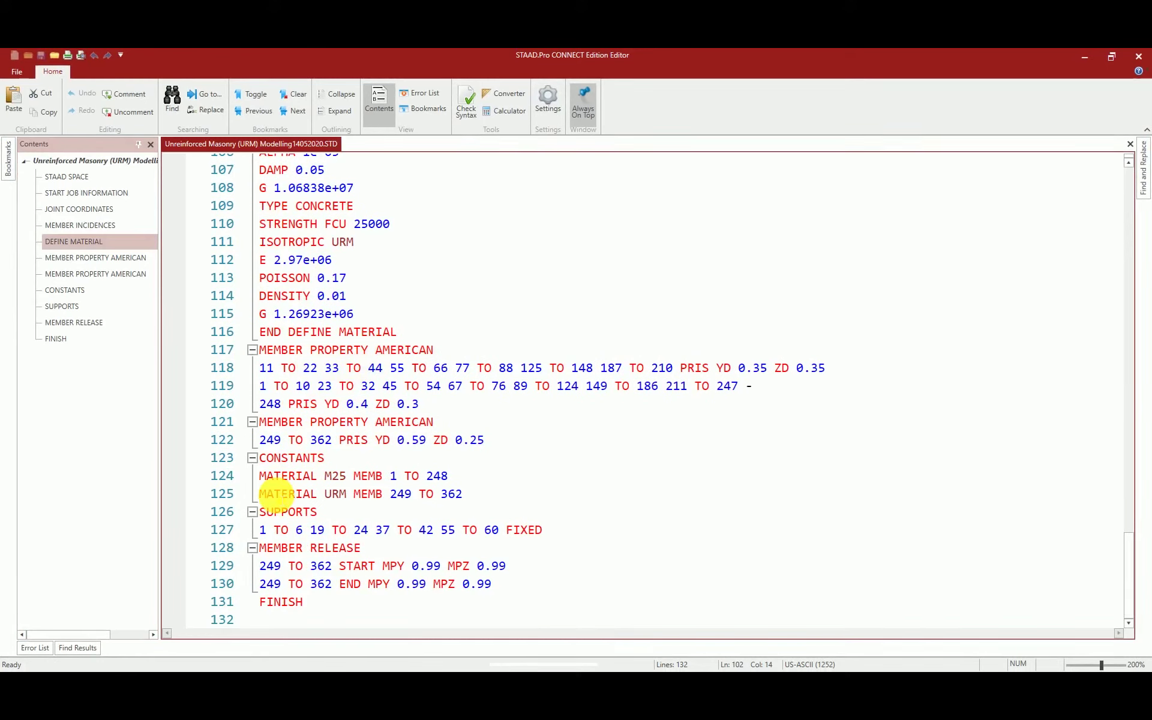
drag(267, 476, 478, 471)
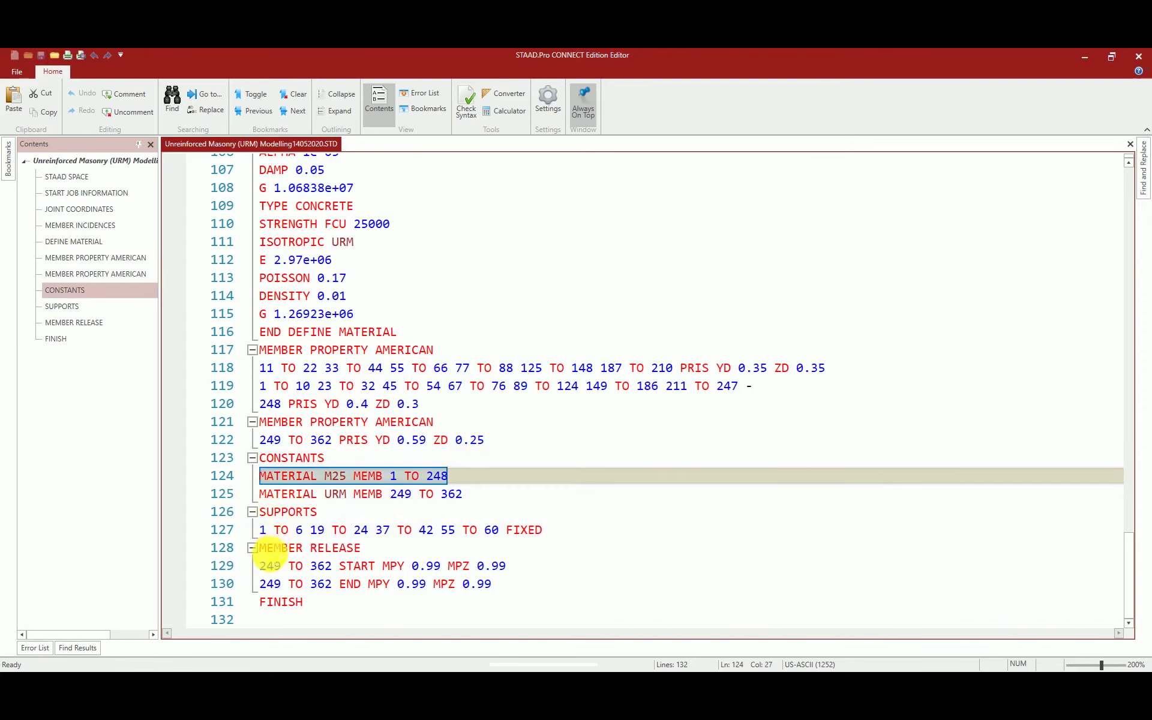
click(264, 548)
drag(264, 549, 522, 581)
click(335, 600)
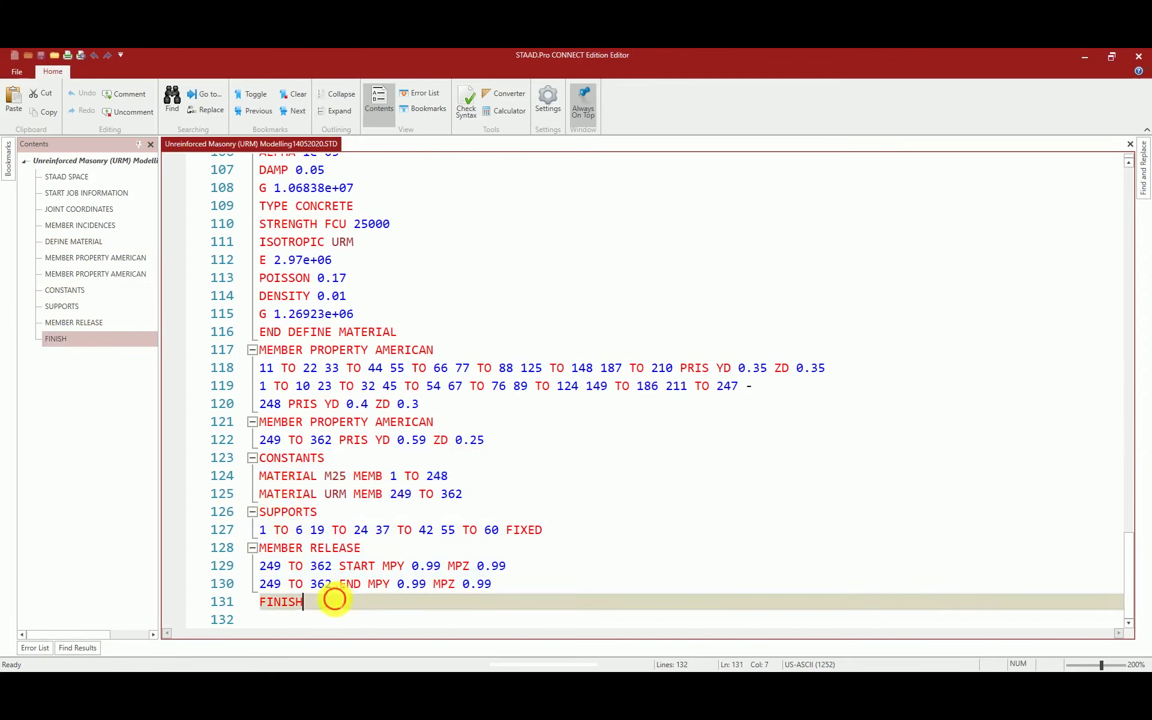
Switch to the Word document and review its Loads list, highlighting the column and beam self weight lines.
key(alt+Tab)
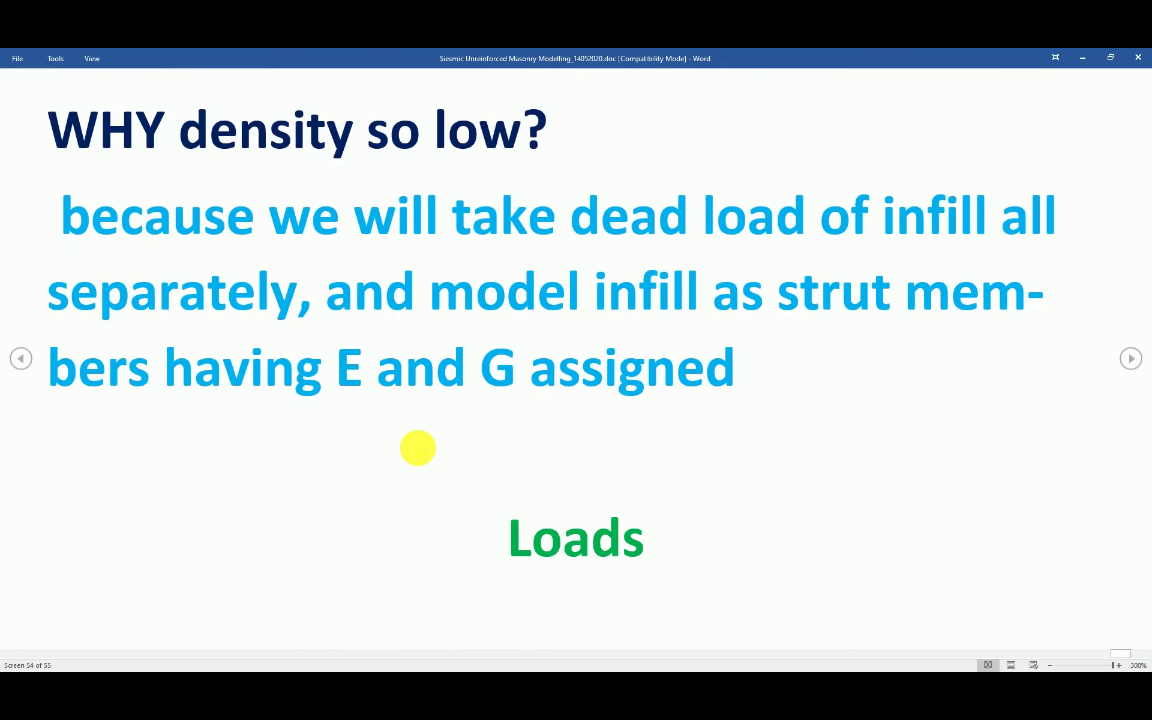
click(642, 560)
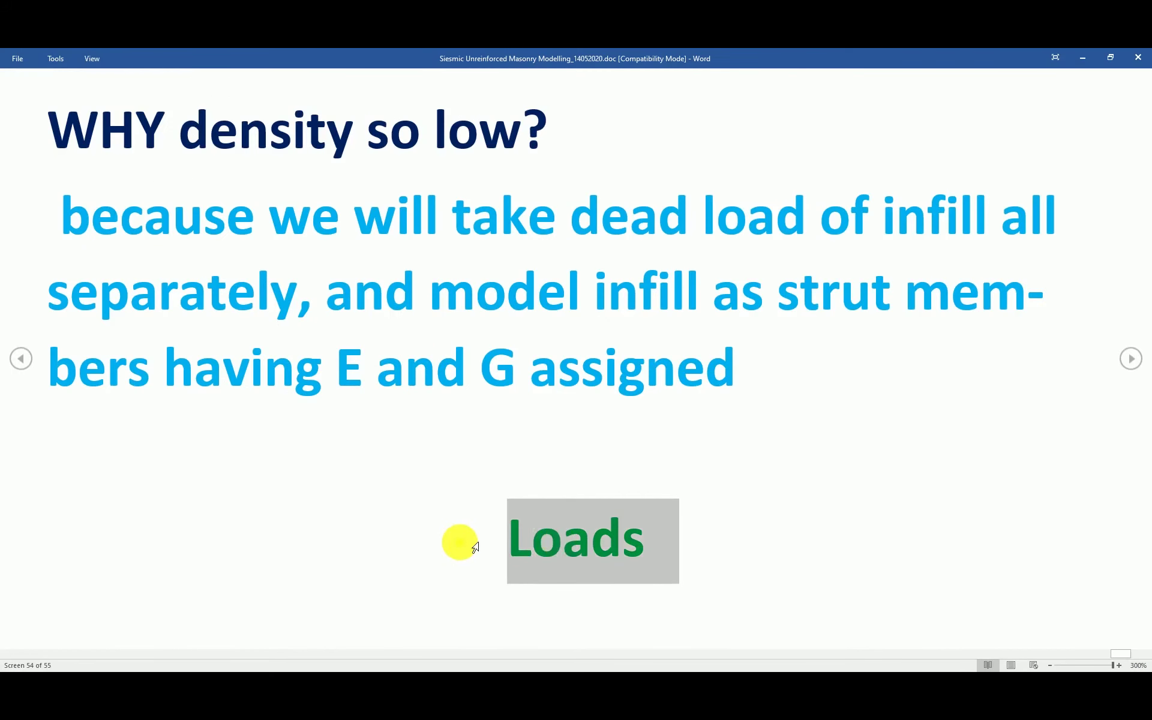
key(Escape)
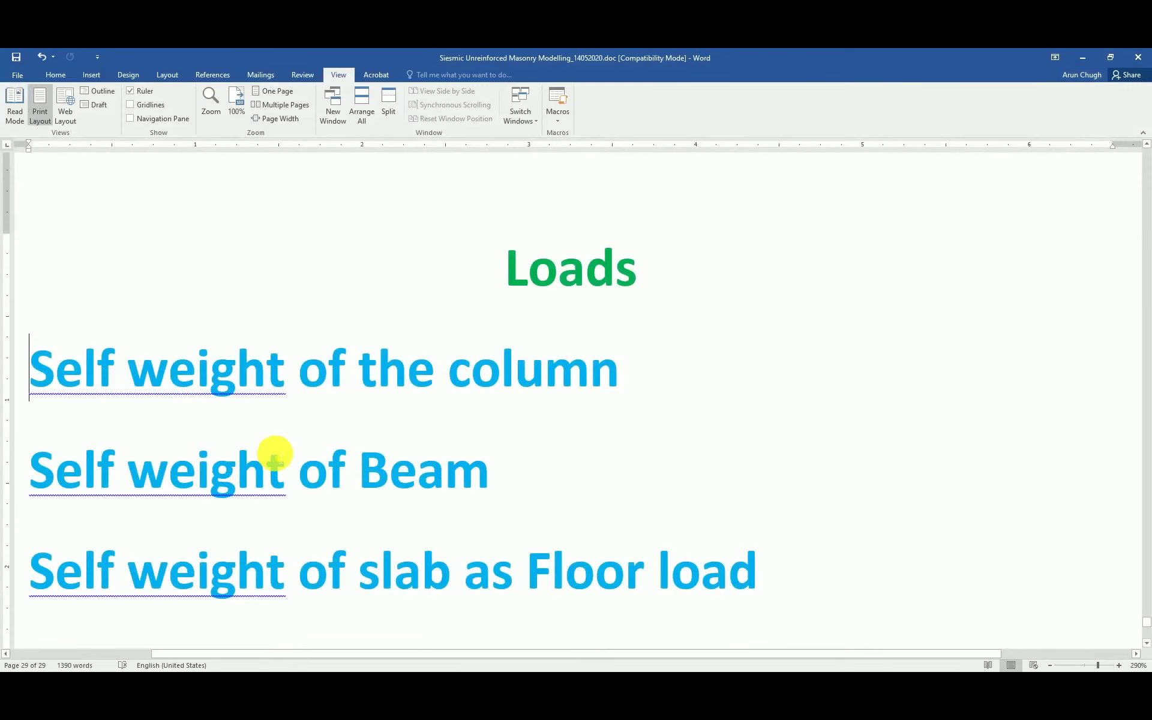
key(alt+w)
key(f)
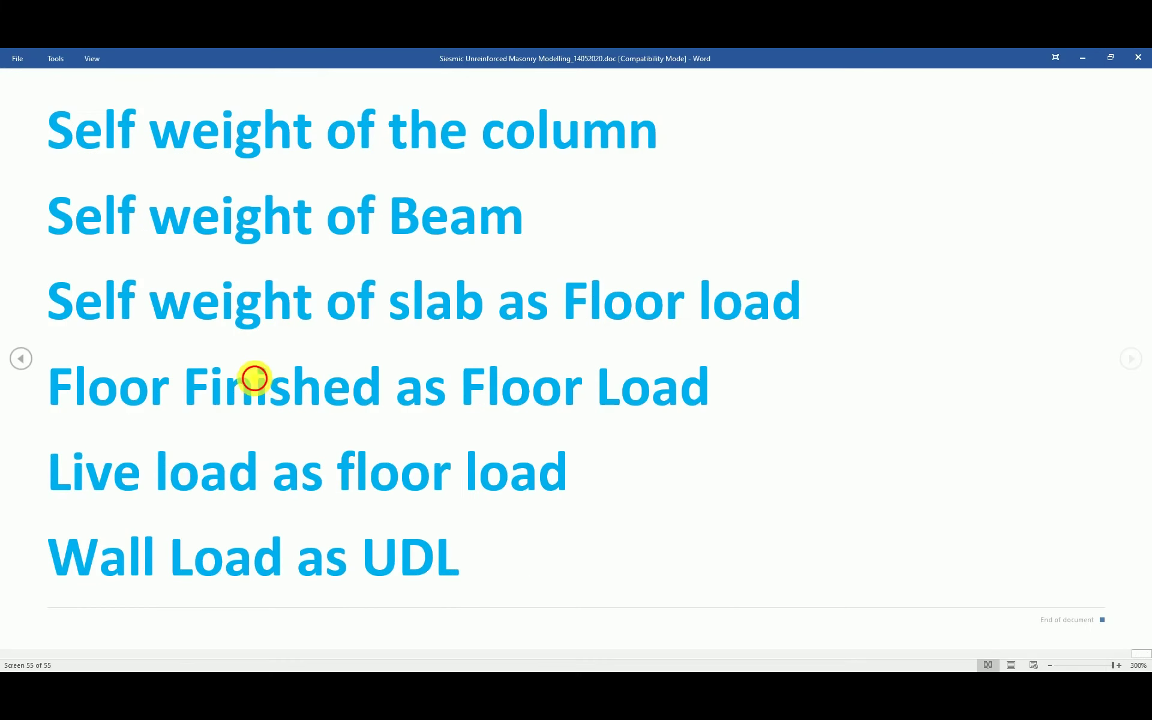
drag(47, 123, 624, 150)
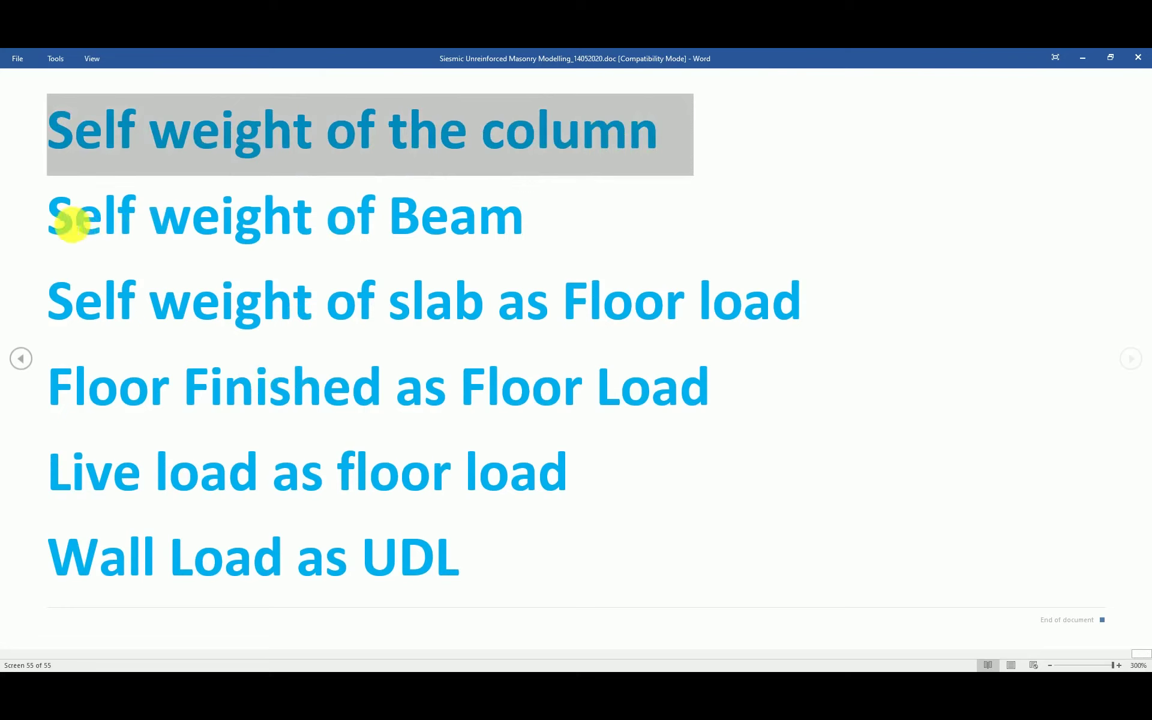
drag(54, 219, 523, 221)
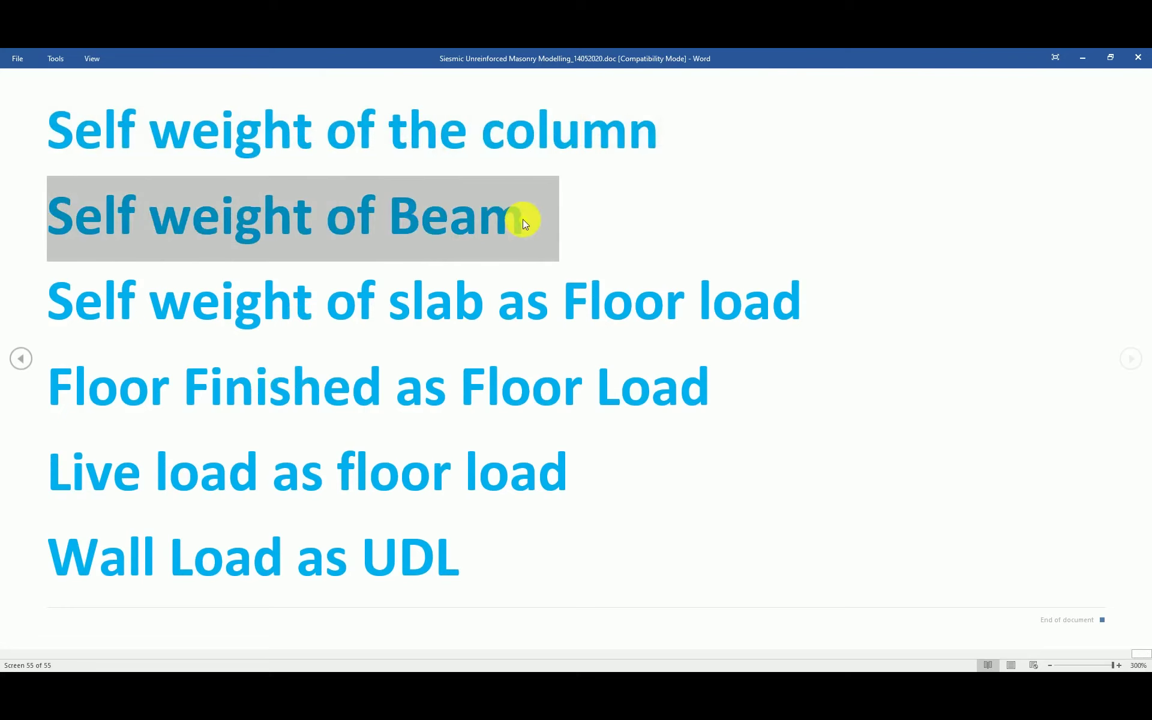
Switch back to STAAD.Pro and open the load definitions for the whole structure.
key(F10)
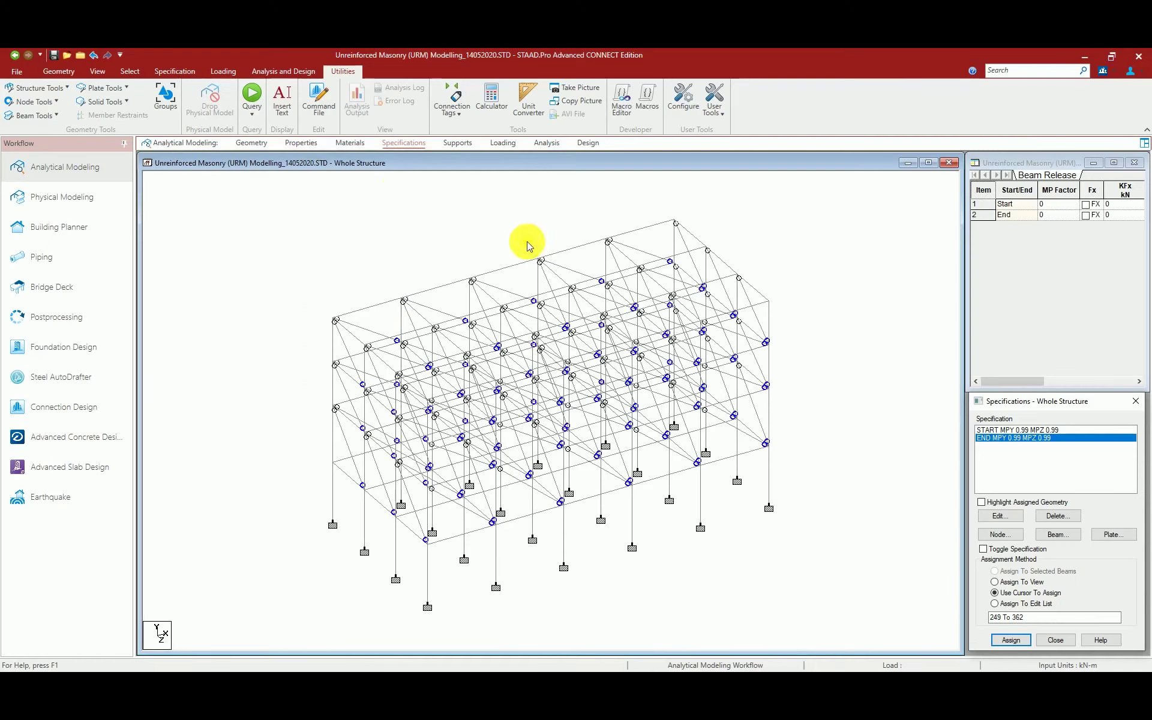
click(513, 146)
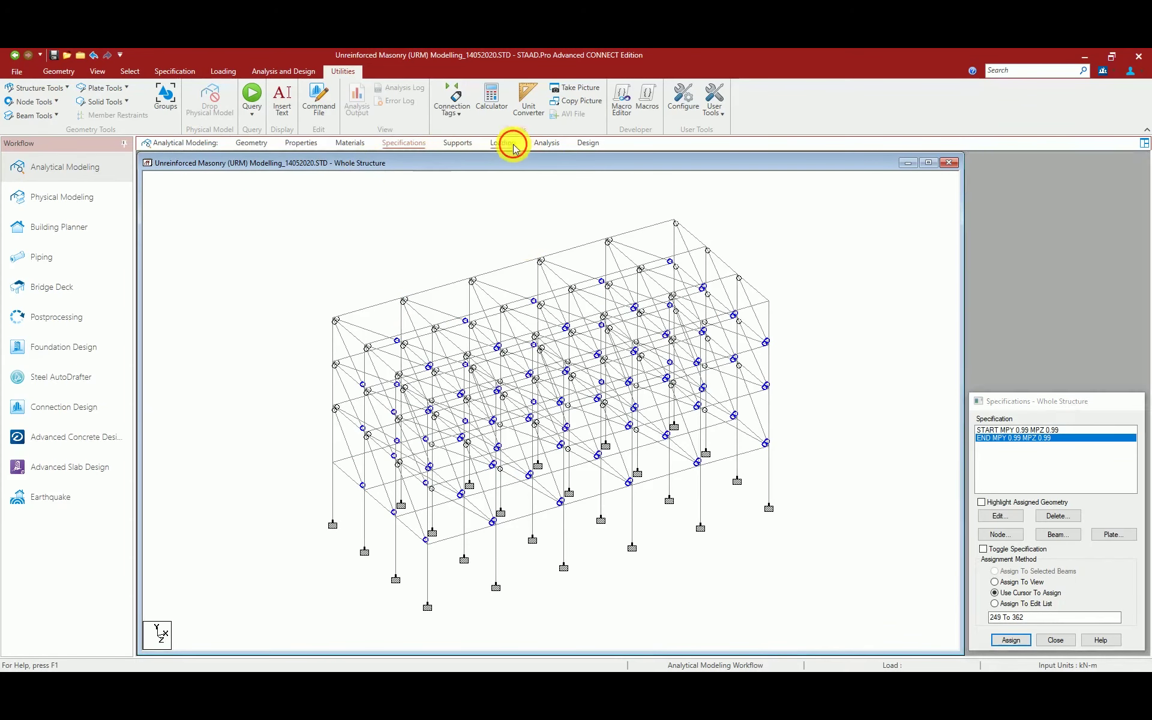
click(957, 184)
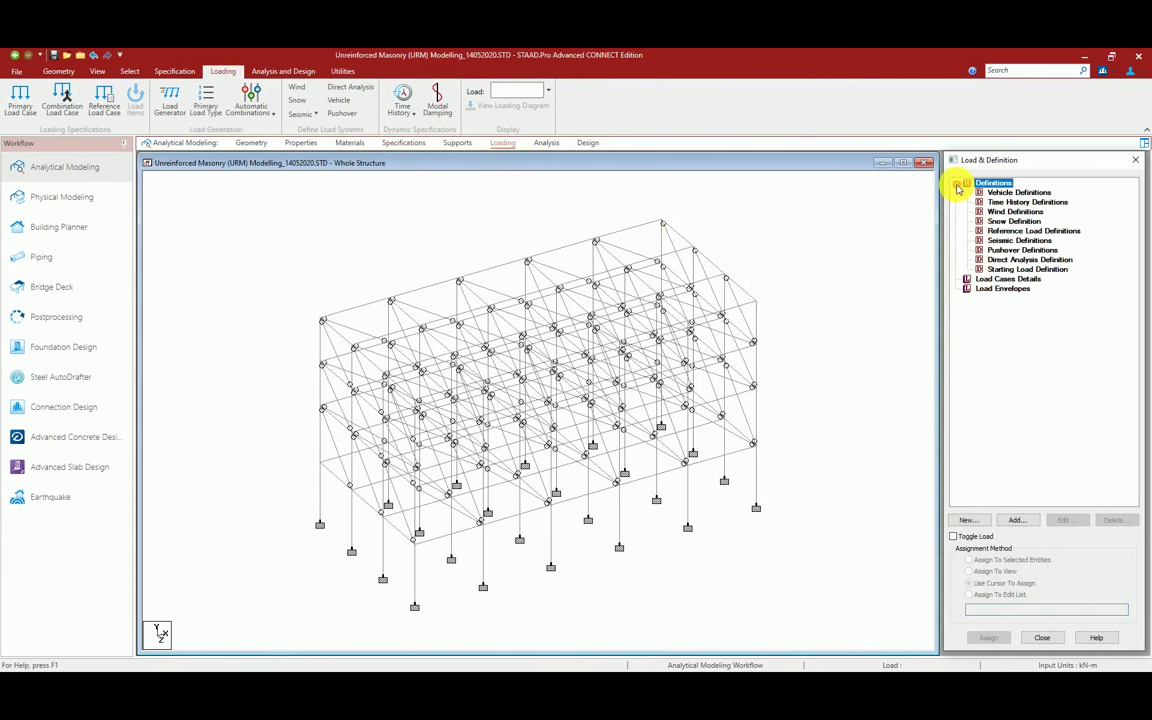
Add reference load definition number 1 with loading type Mass and title MASS.
click(1005, 234)
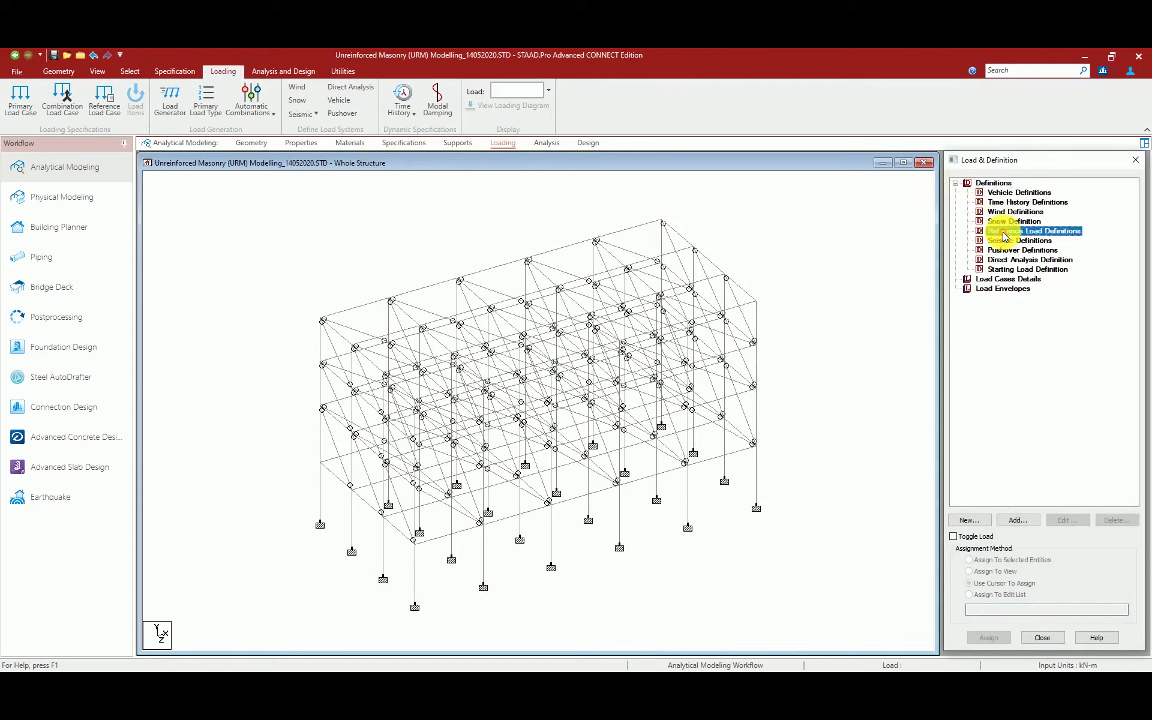
click(983, 519)
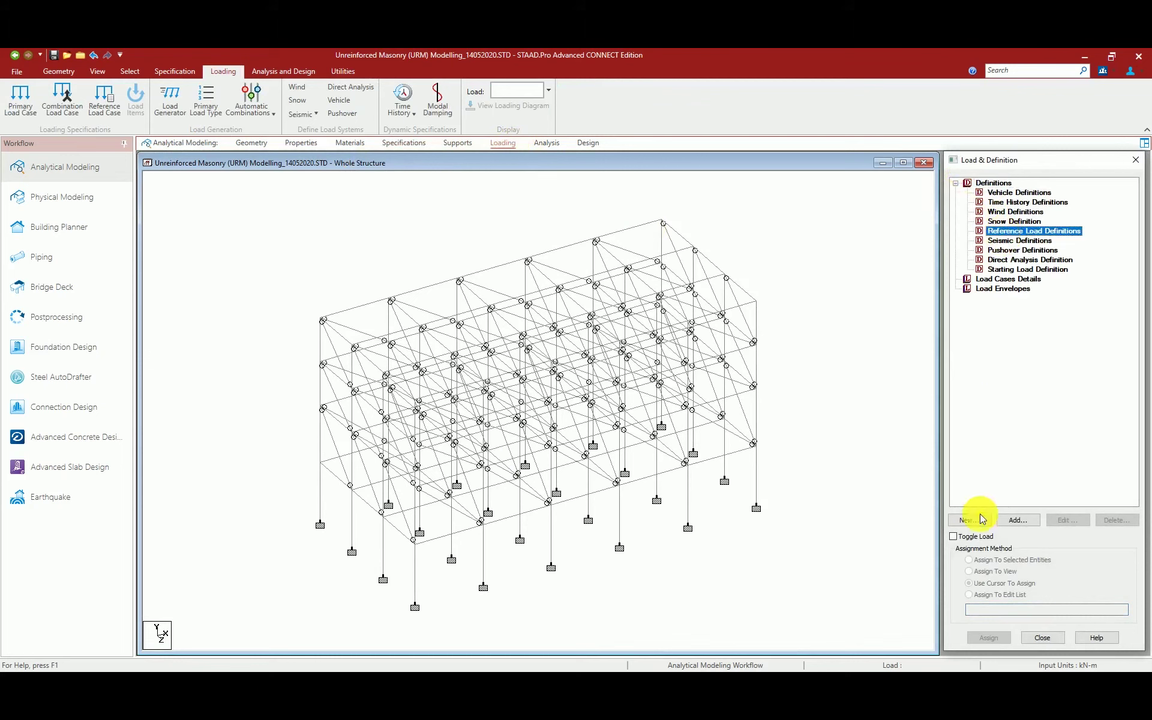
click(1017, 520)
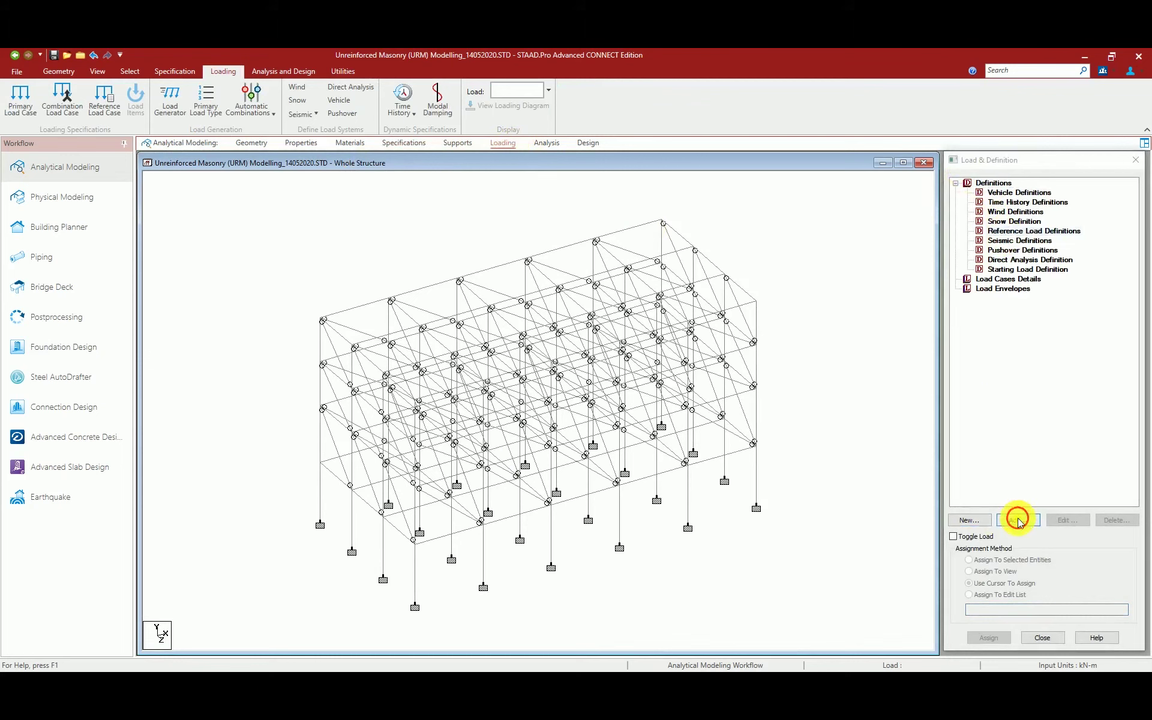
click(682, 383)
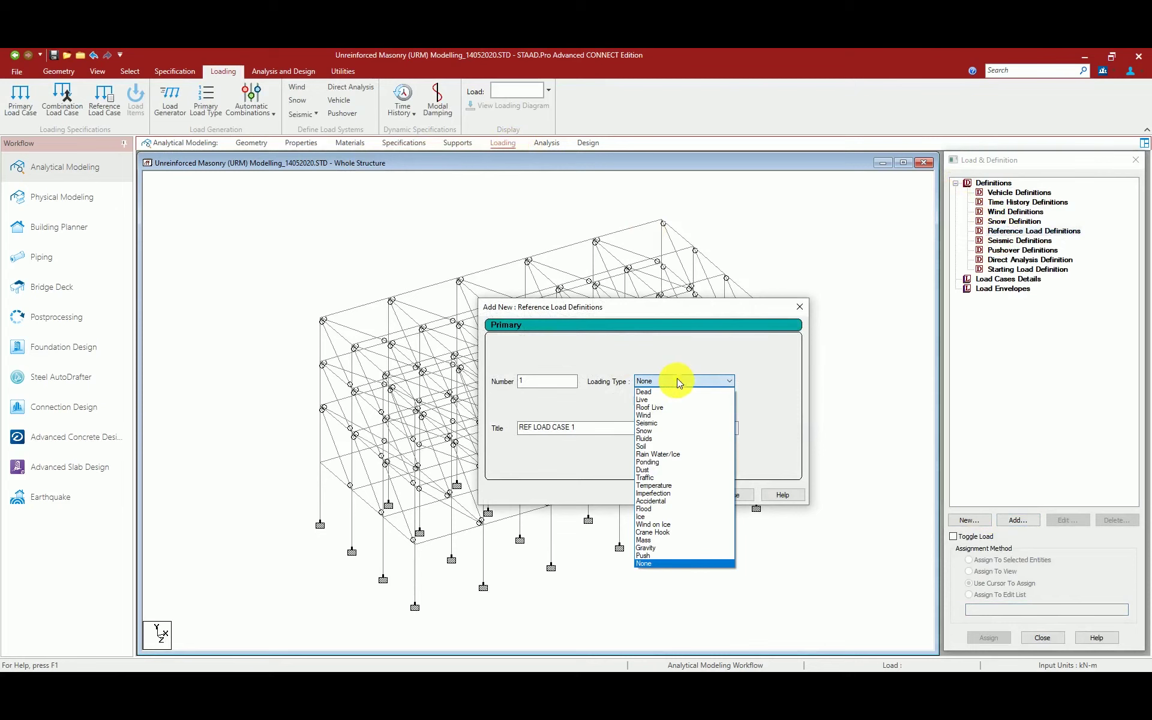
click(677, 379)
click(676, 381)
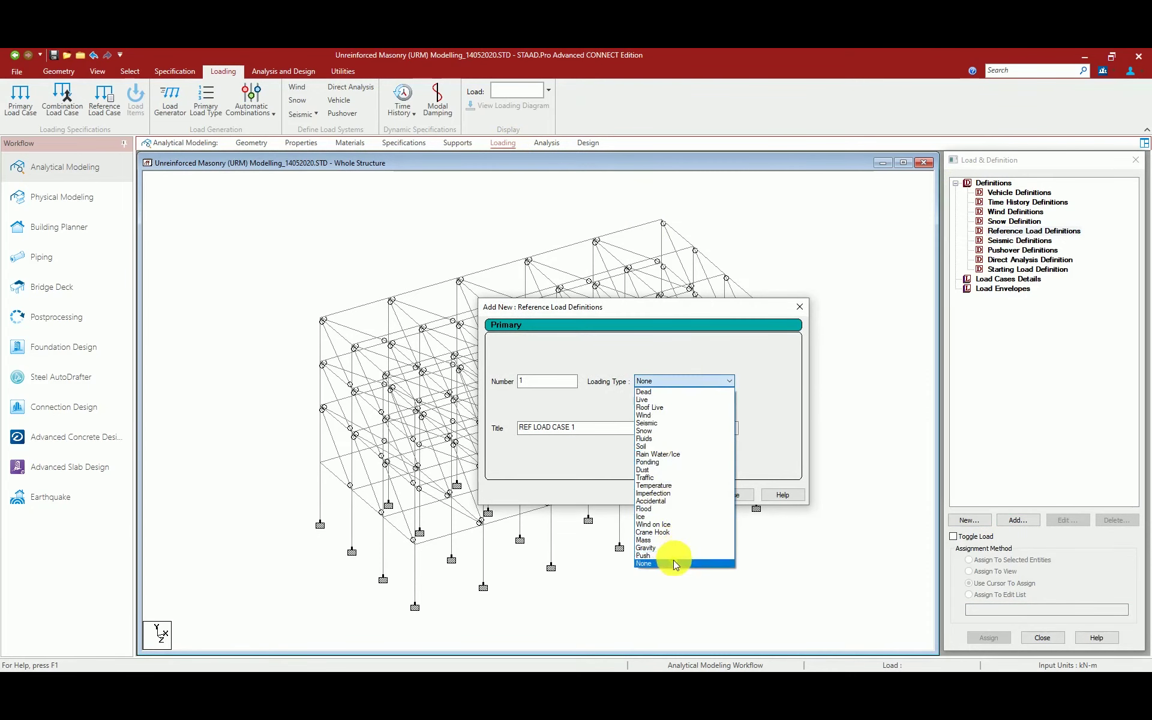
click(677, 539)
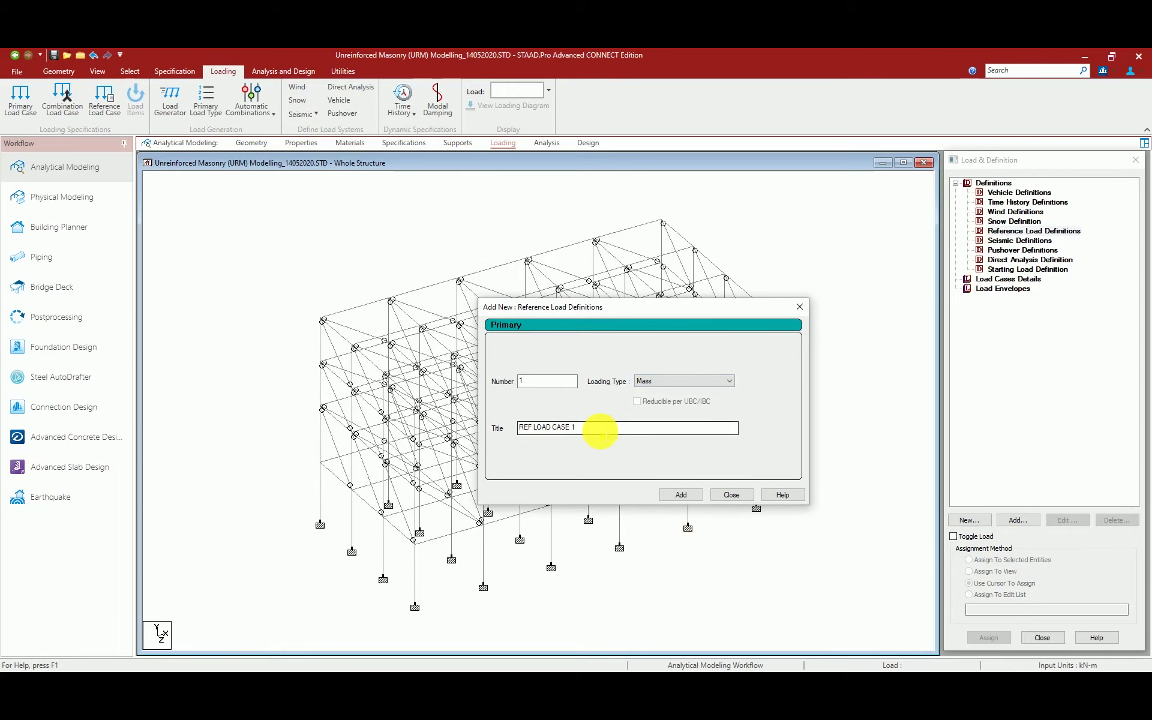
drag(599, 430, 497, 427)
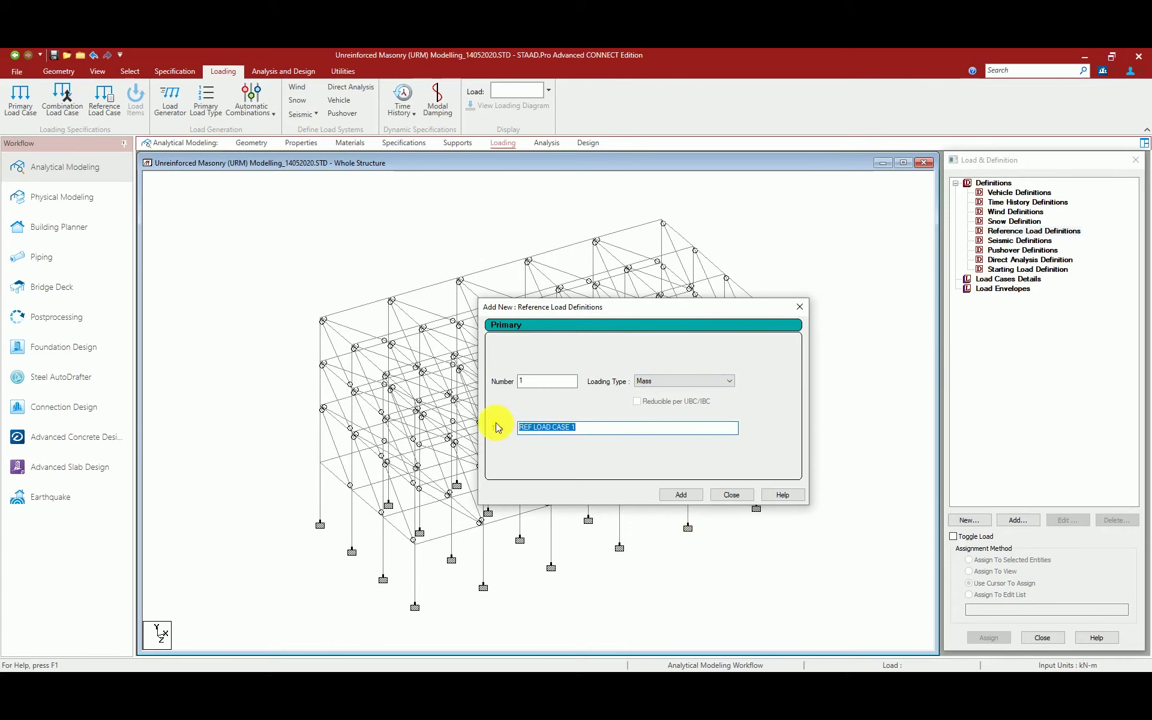
text(Ma)
click(684, 495)
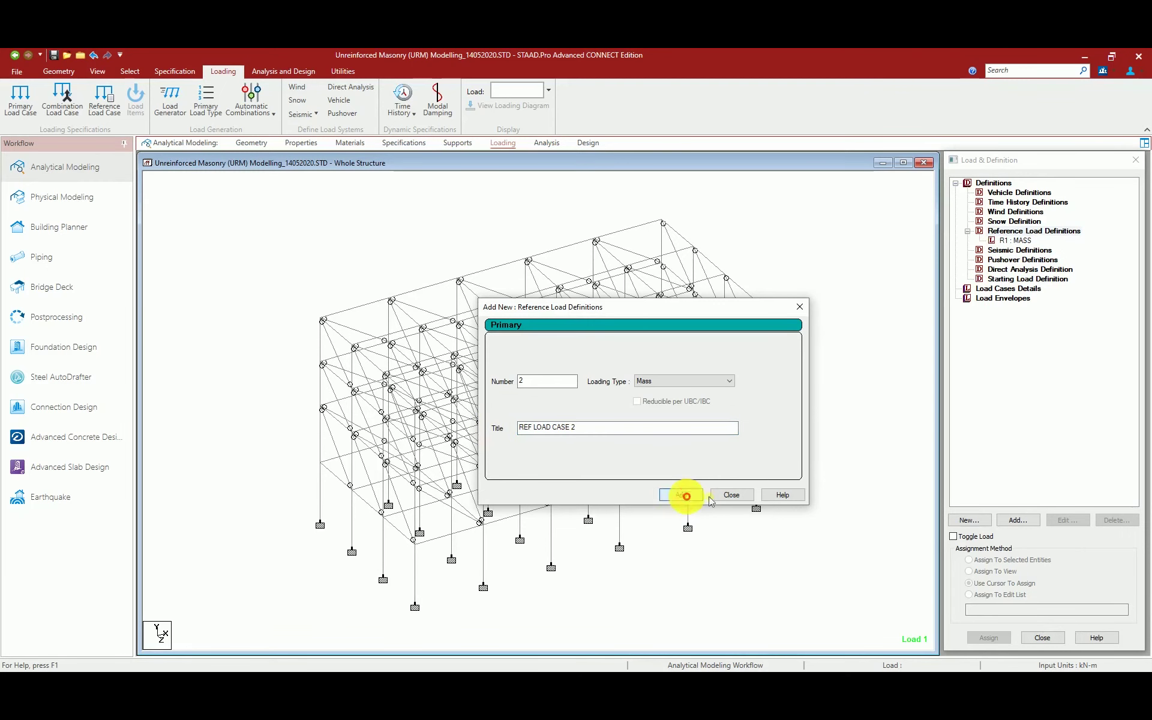
click(733, 495)
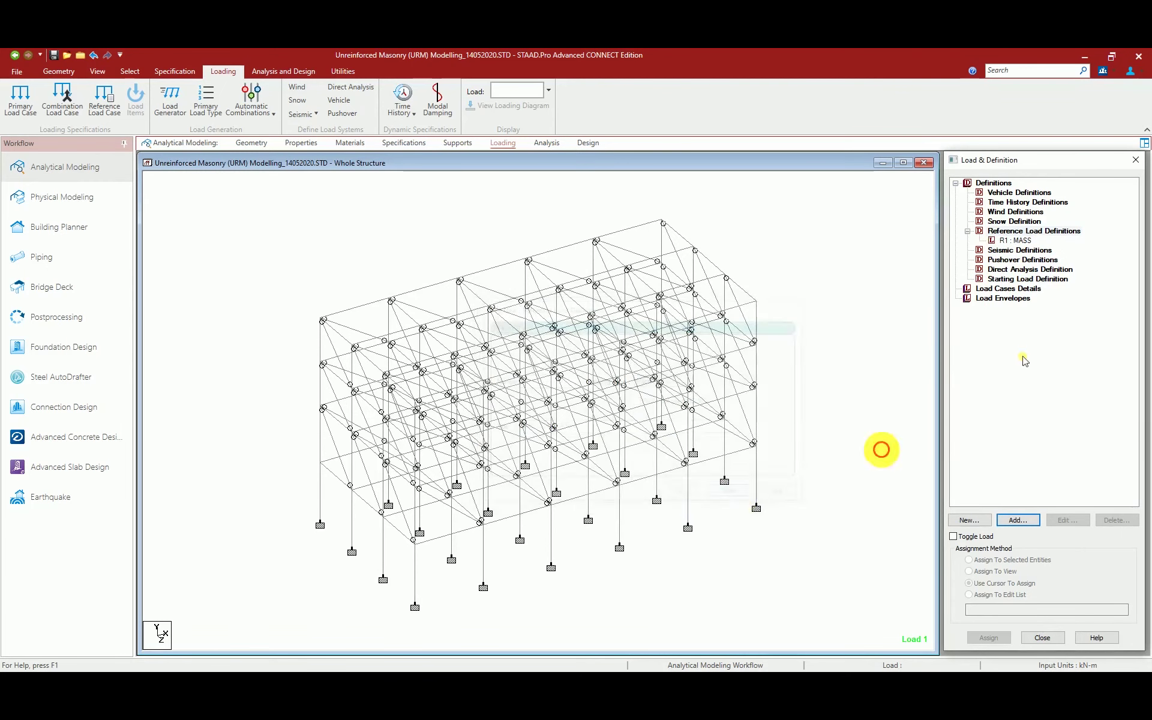
Try to add a seismic self weight definition with factor 1 under the MASS reference load.
click(1013, 240)
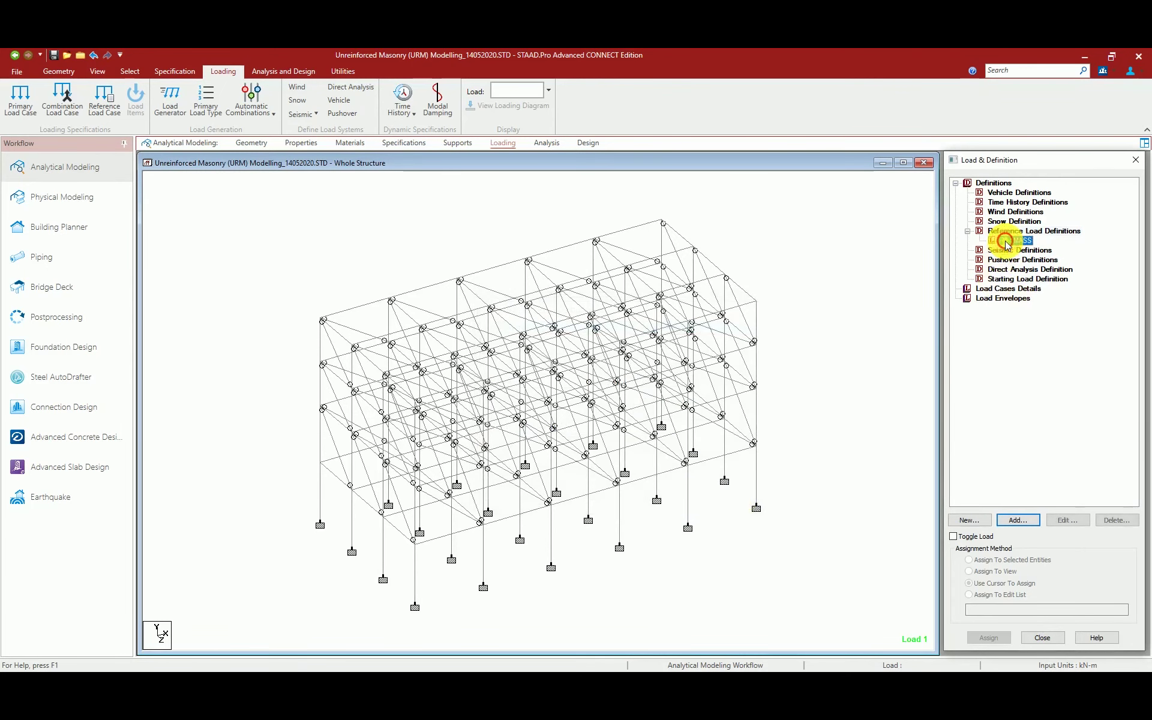
click(970, 521)
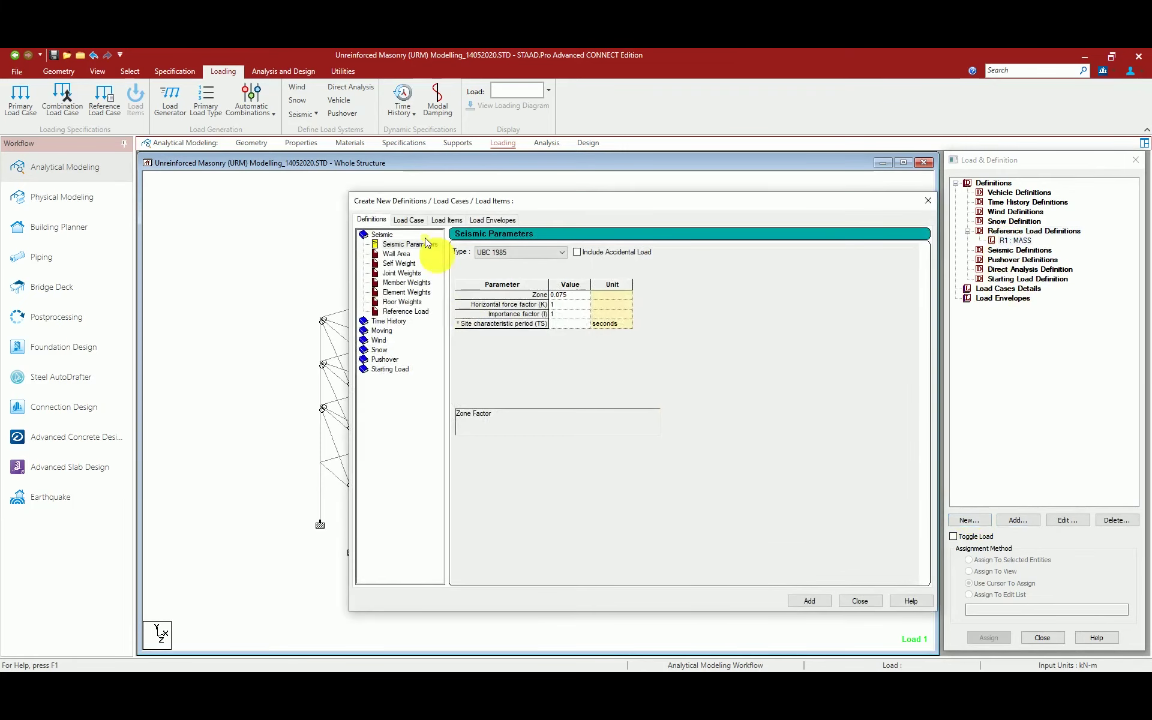
click(399, 263)
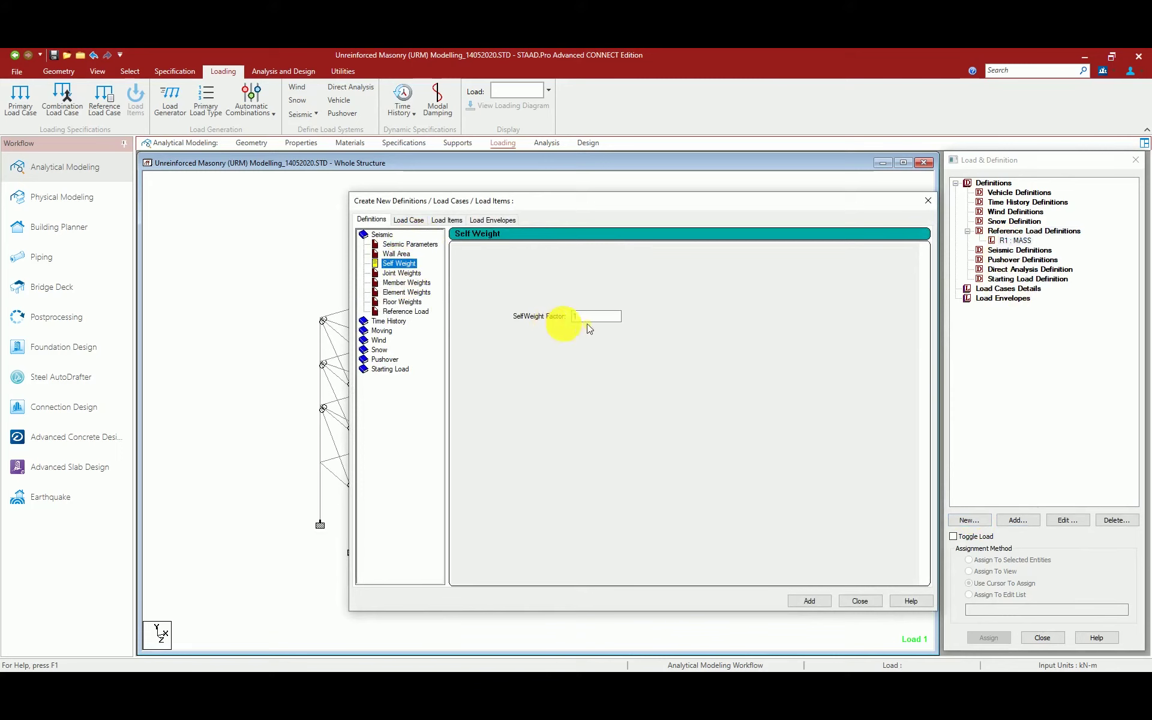
click(806, 605)
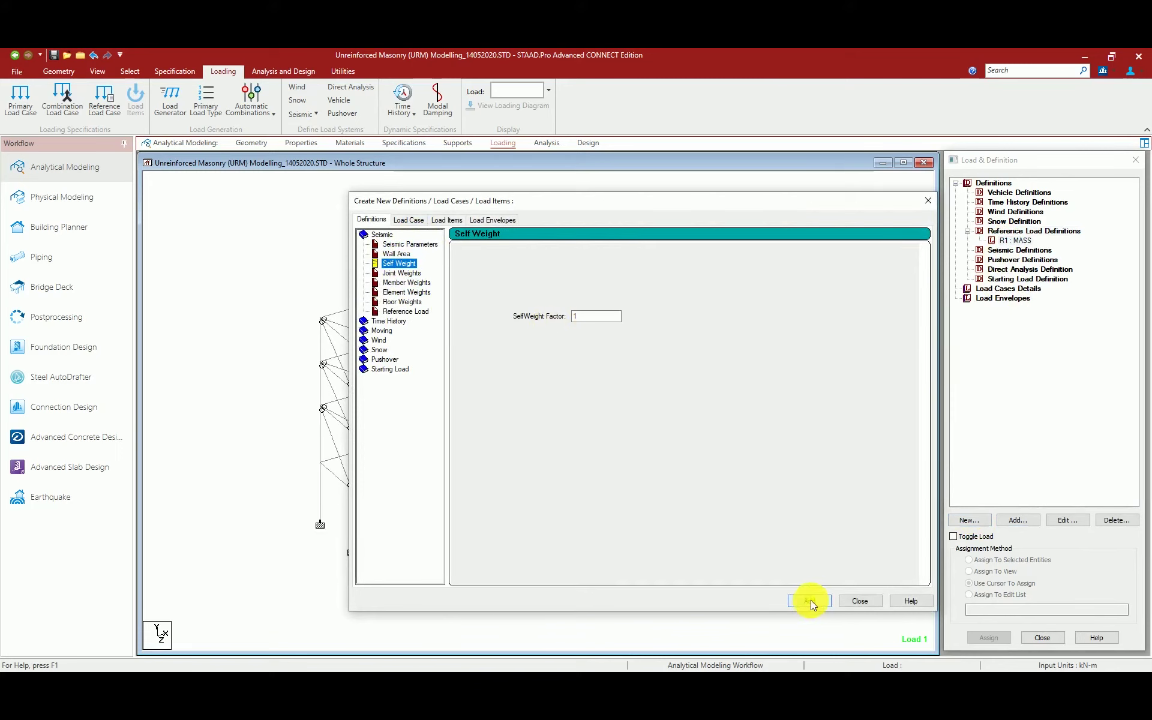
click(811, 600)
click(812, 600)
click(873, 602)
Check the properties of the MASS reference load definition and start creating new load items under it.
double_click(1009, 242)
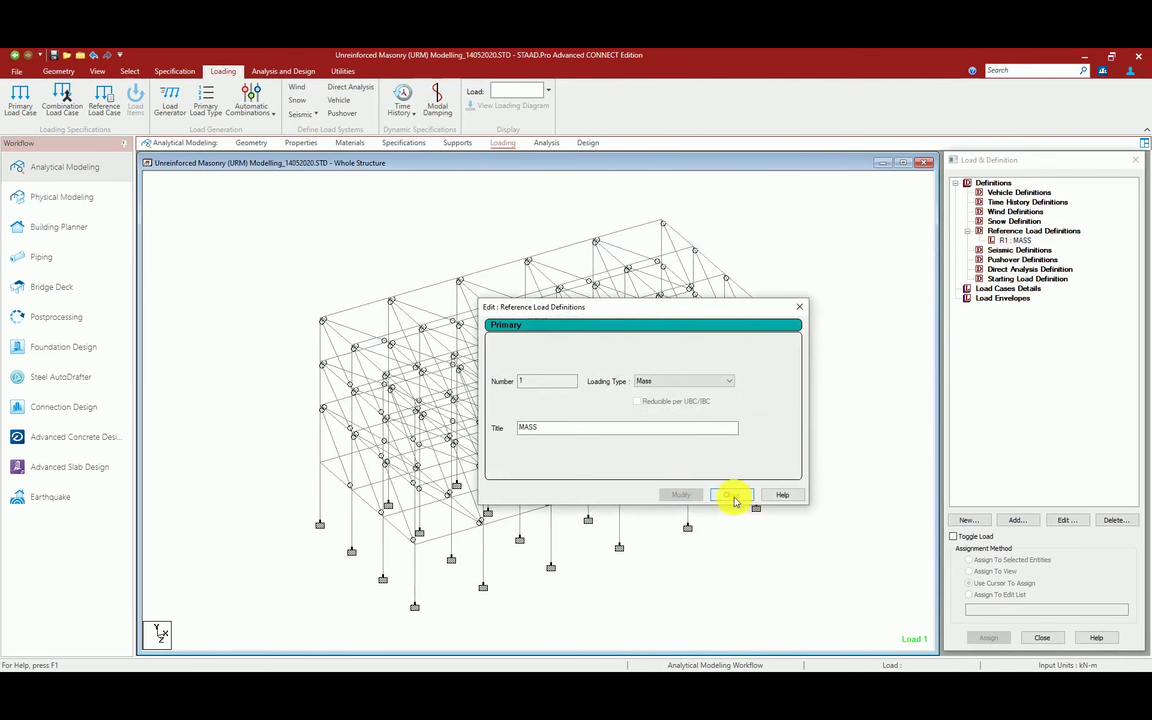
click(732, 495)
click(977, 522)
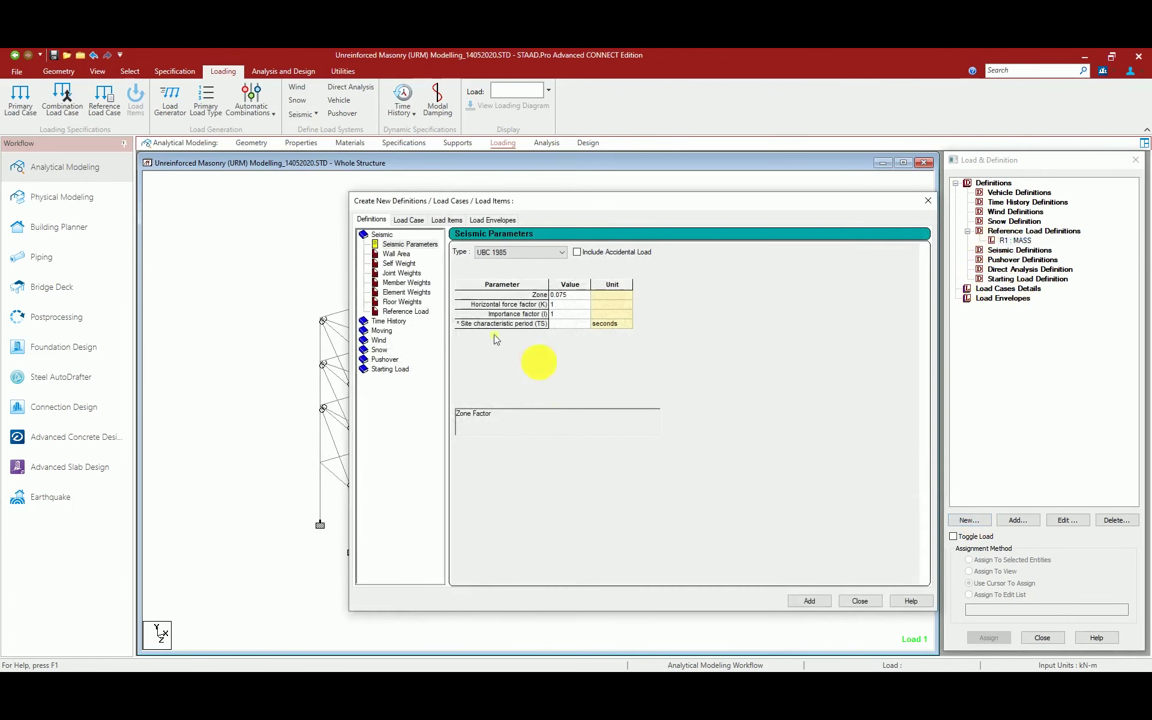
click(398, 263)
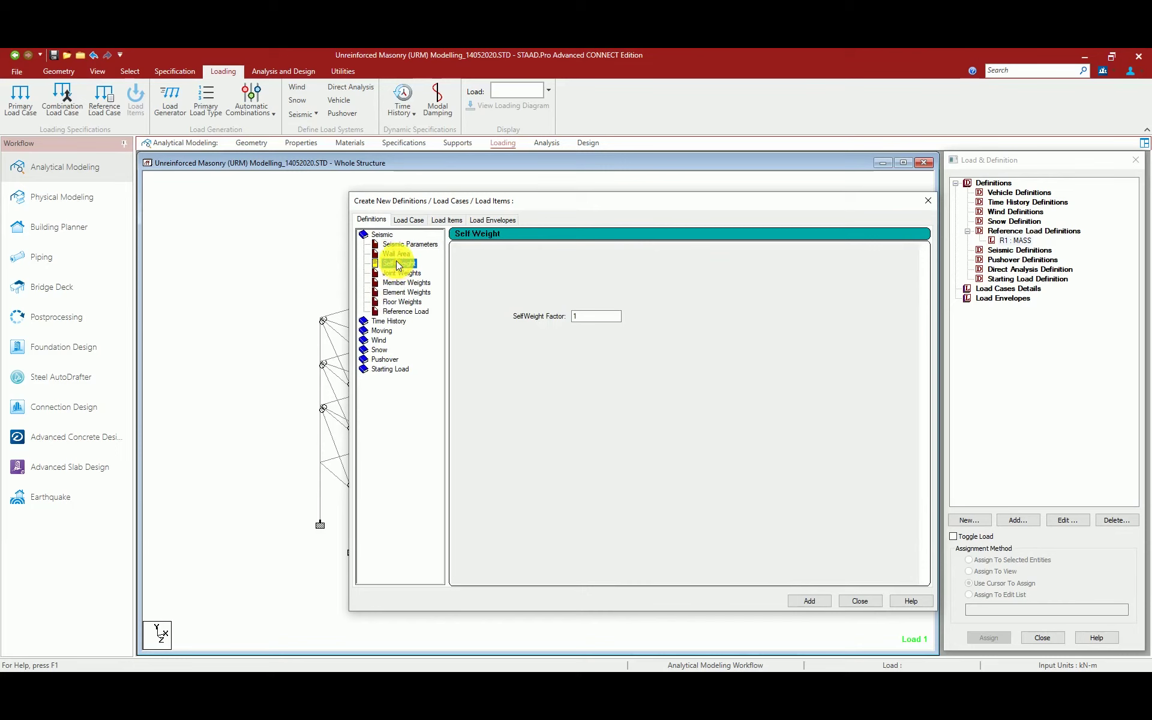
click(396, 311)
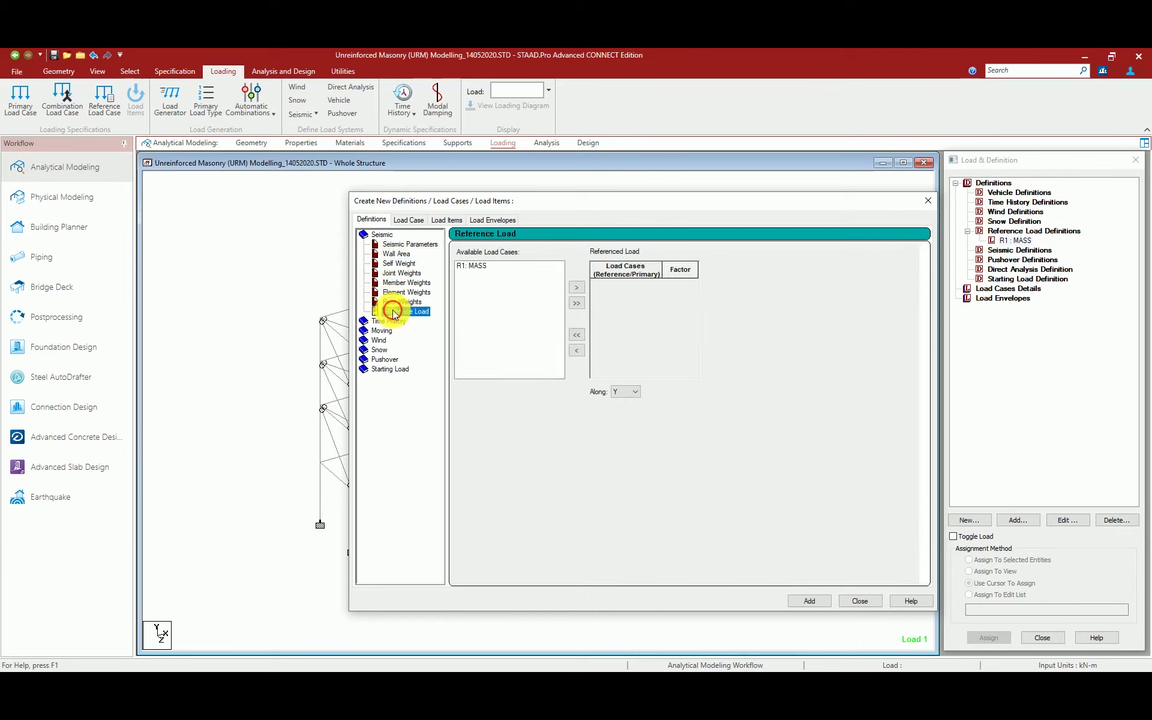
click(472, 265)
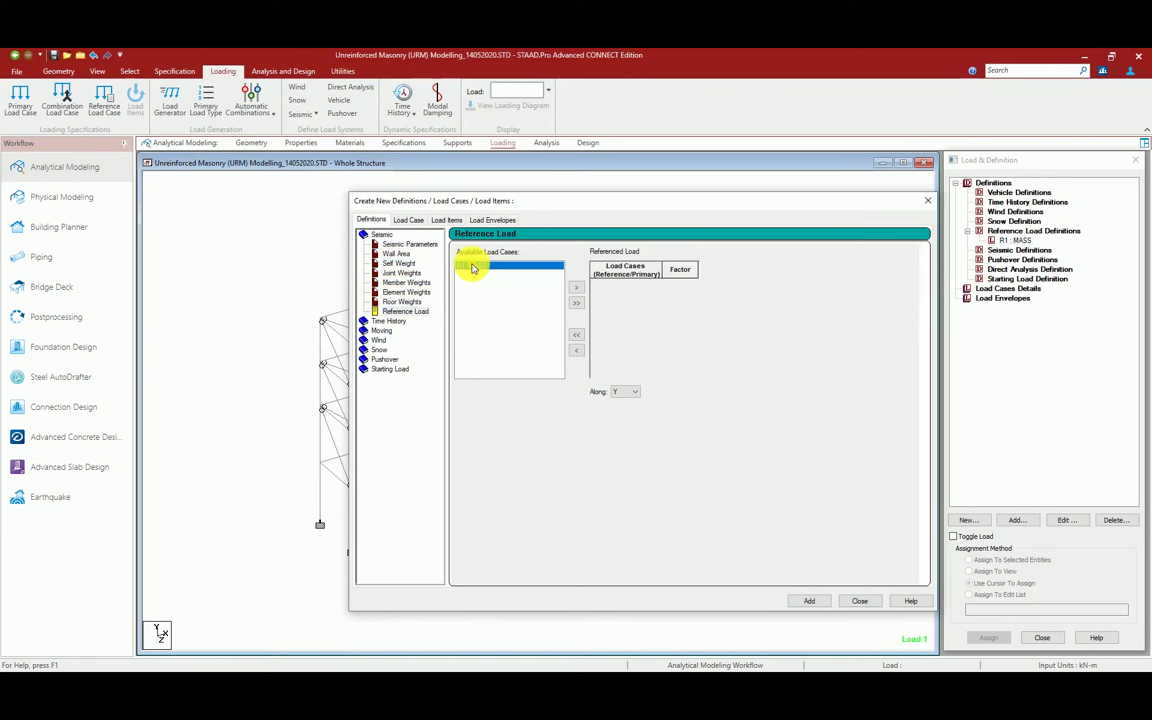
click(414, 220)
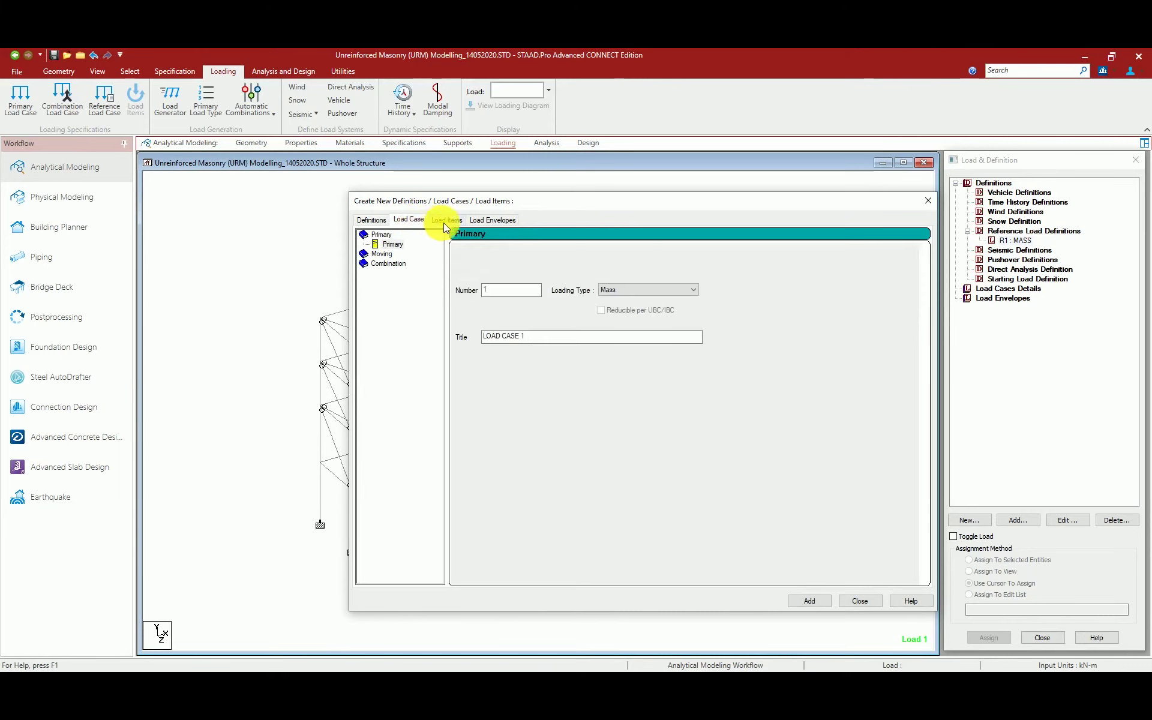
Add a self weight load item in the X direction with factor 1 to the MASS reference load.
click(446, 221)
click(404, 244)
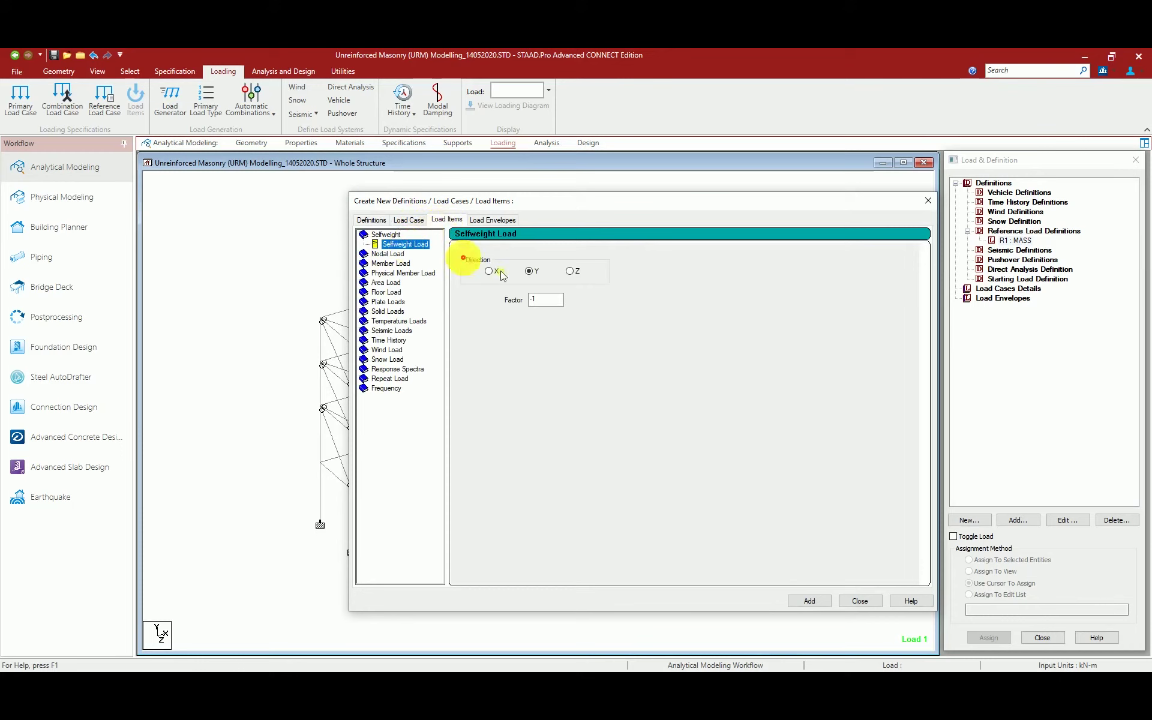
click(538, 298)
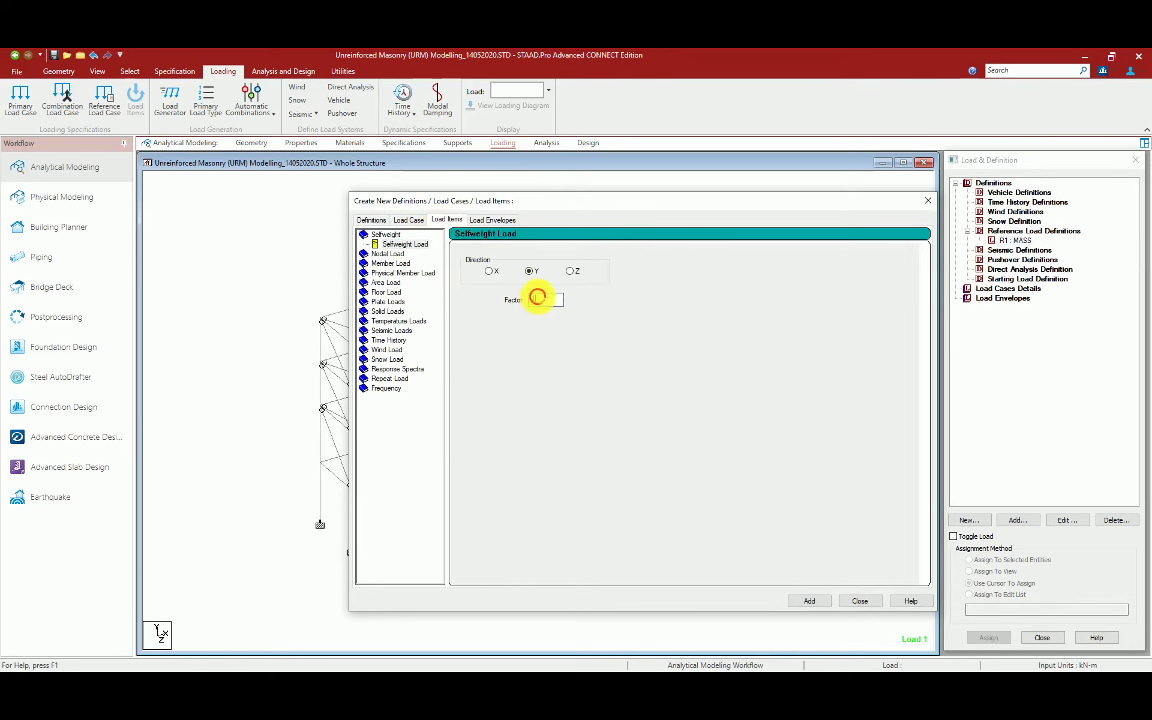
click(489, 271)
double_click(550, 299)
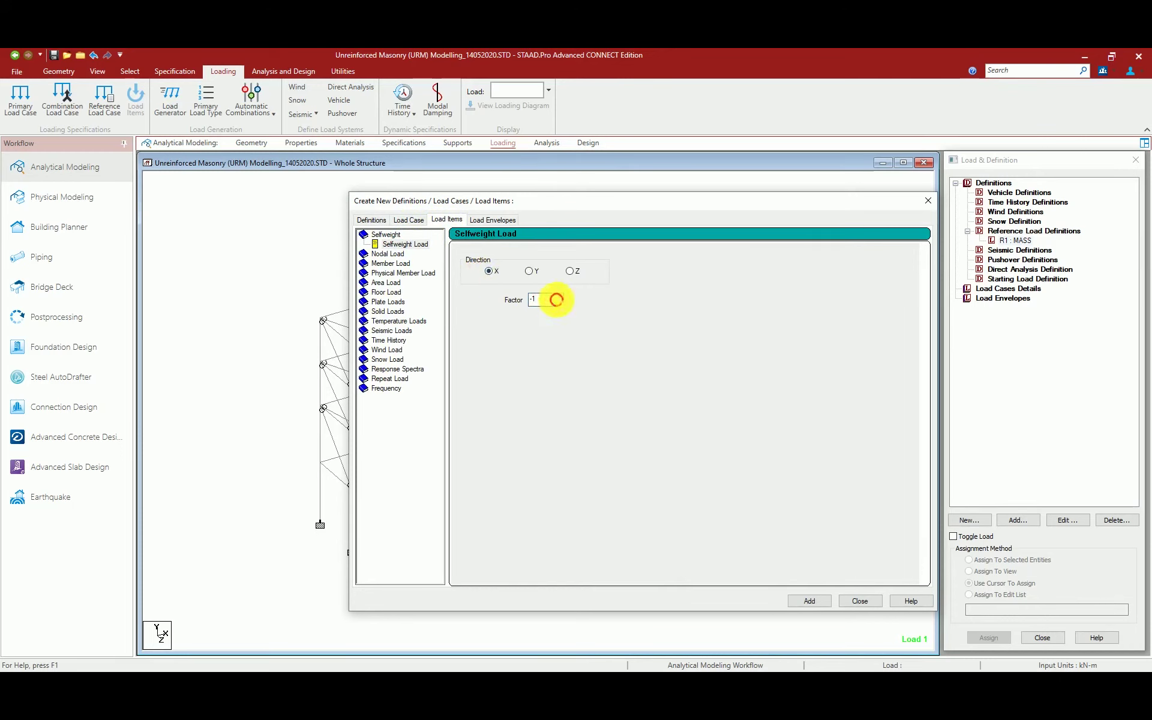
text(1)
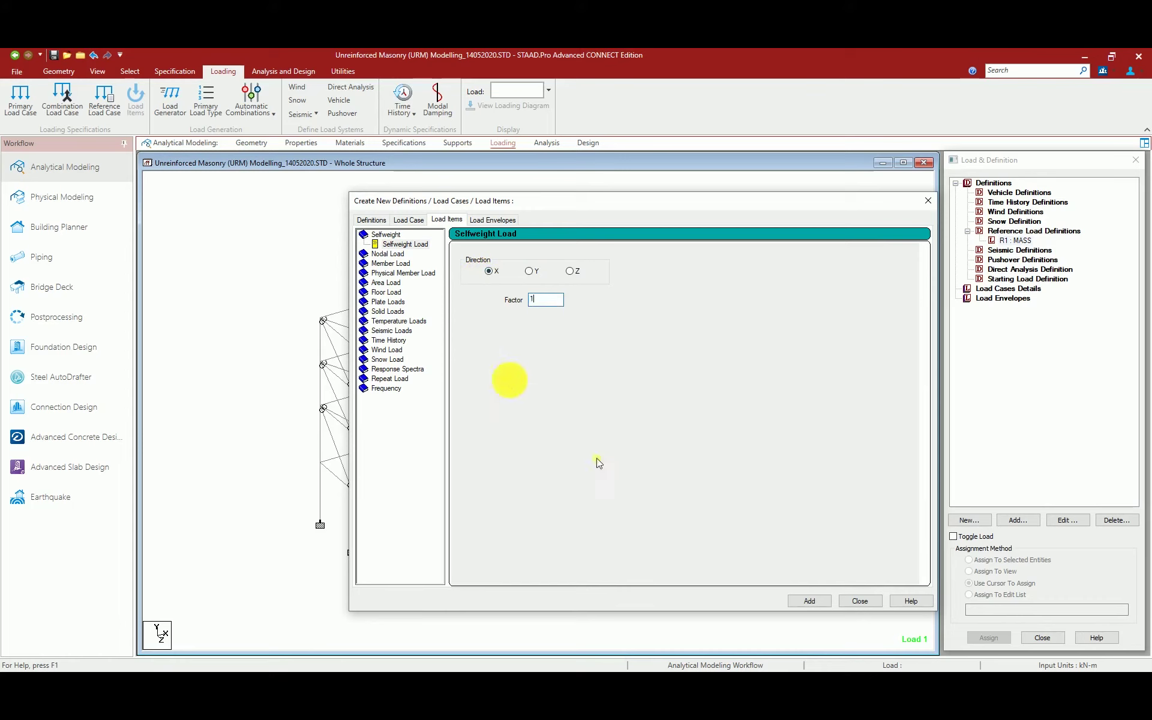
click(812, 601)
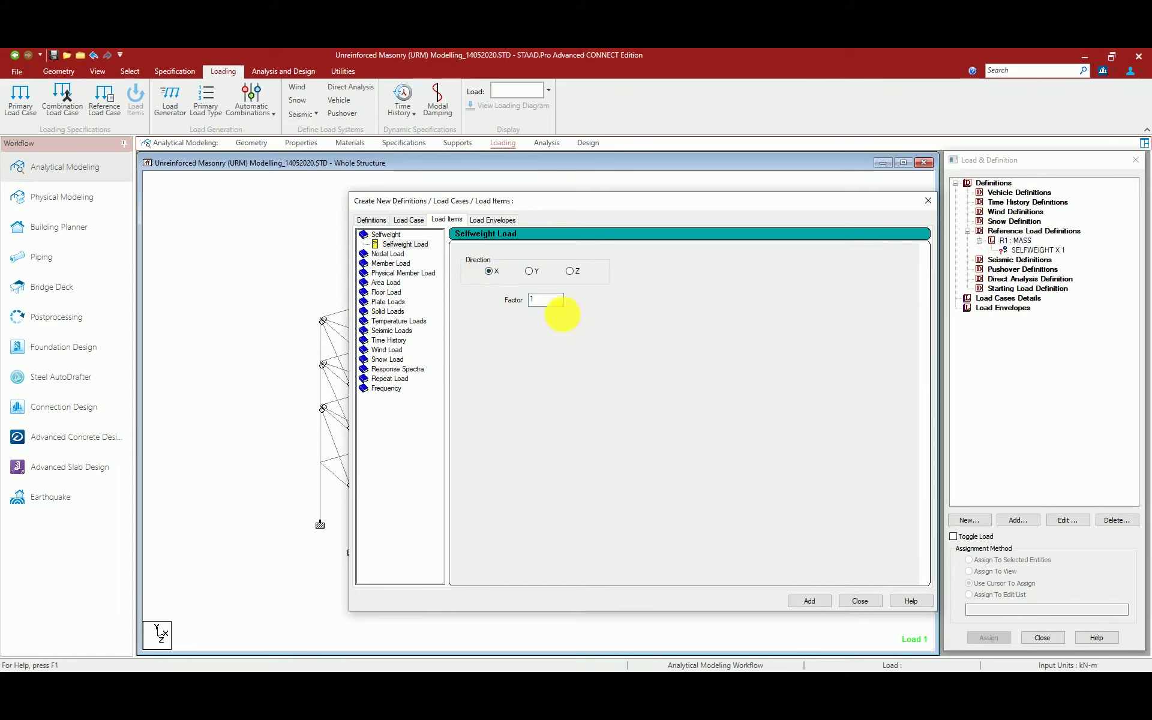
Add self weight load items with factor 1 in the Y and Z directions to the MASS reference load.
click(530, 272)
click(811, 601)
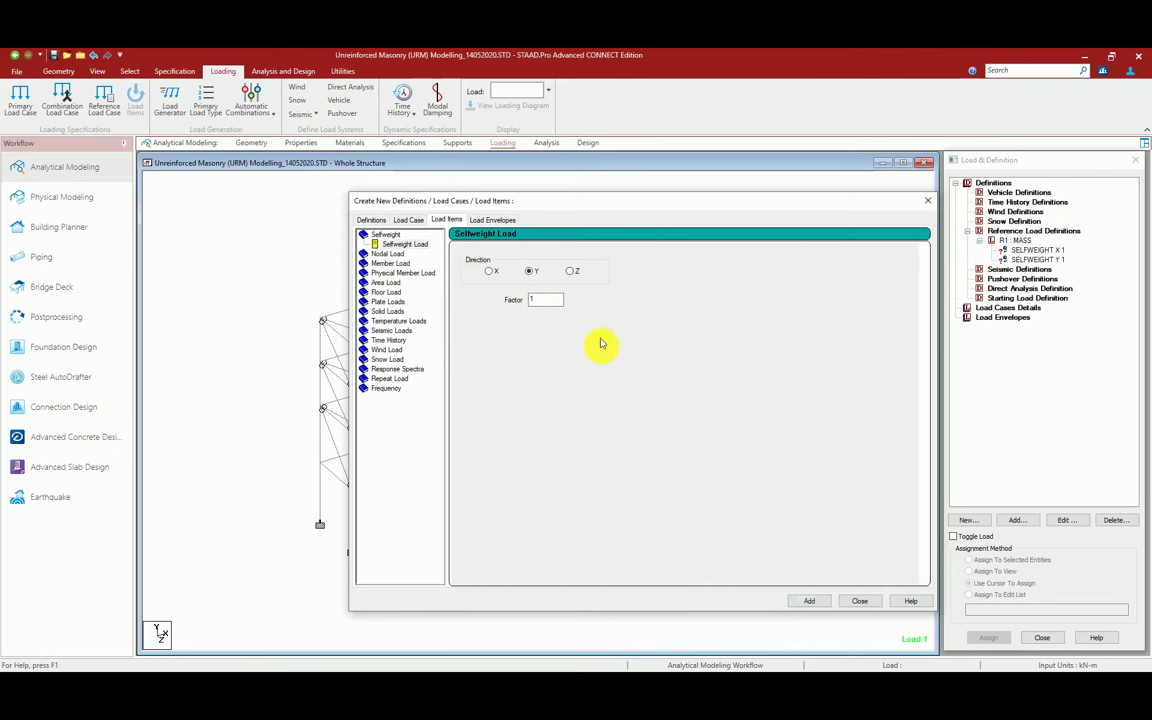
click(571, 273)
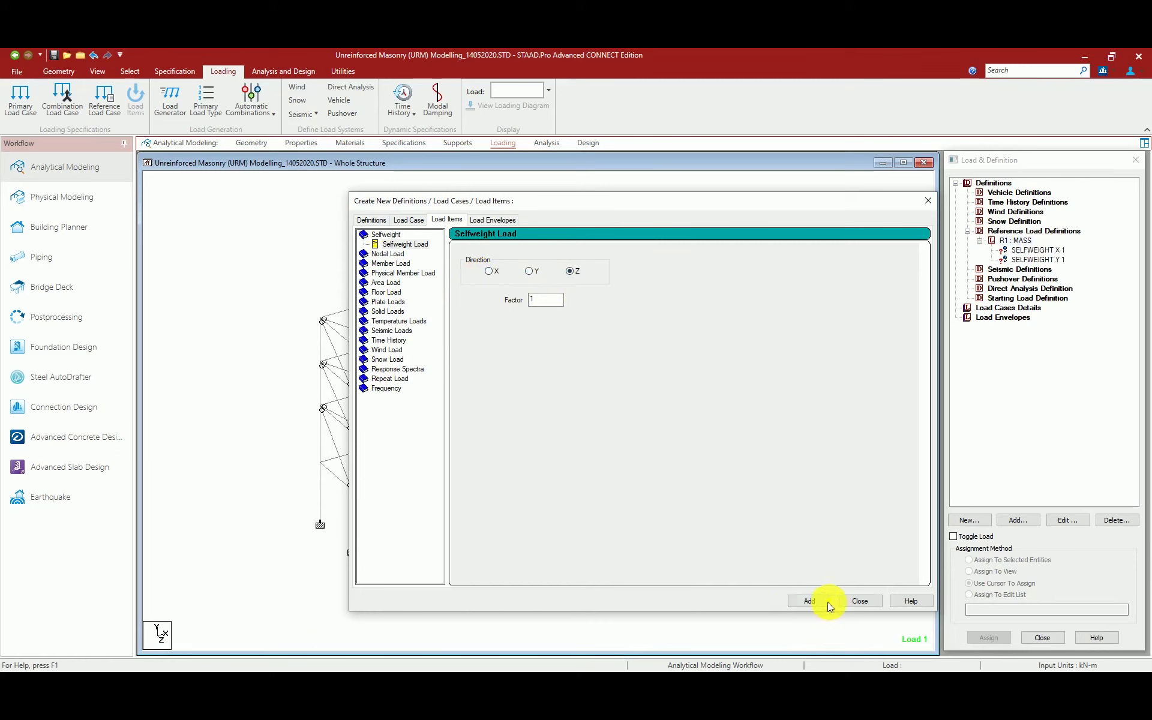
click(827, 603)
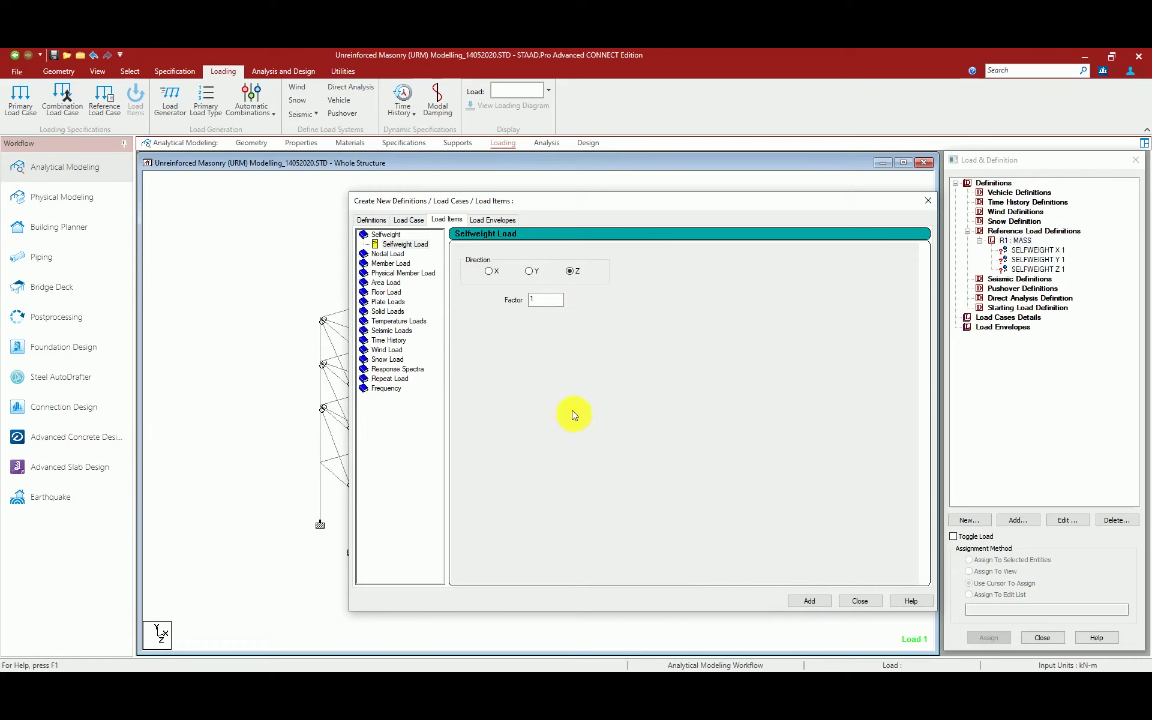
Add floor loads of 3.75 kN/m2 over the Y range 4 to 15 m in global X, Y and Z to the MASS reference load.
click(389, 293)
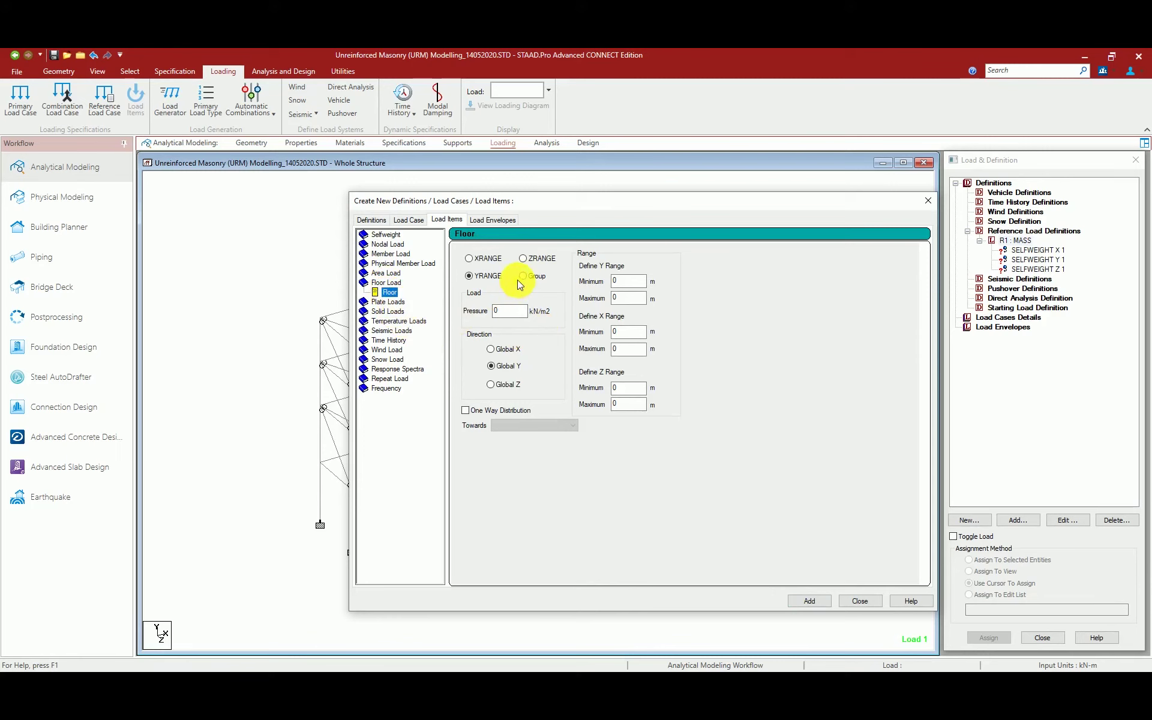
double_click(508, 311)
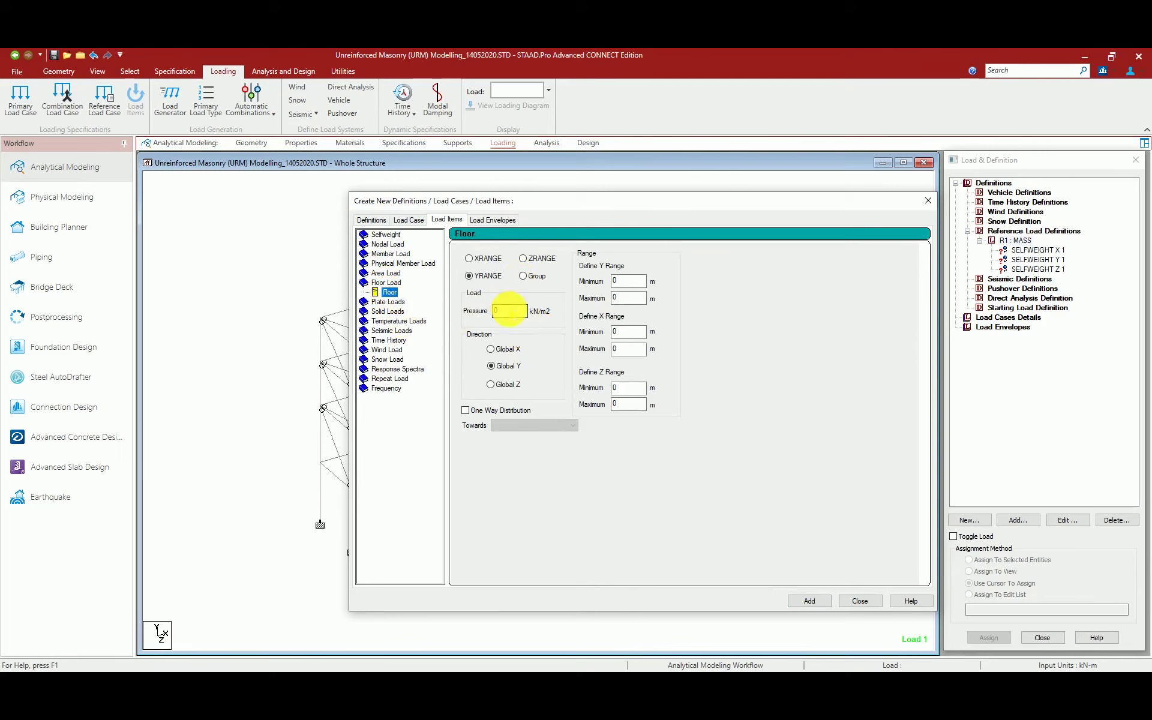
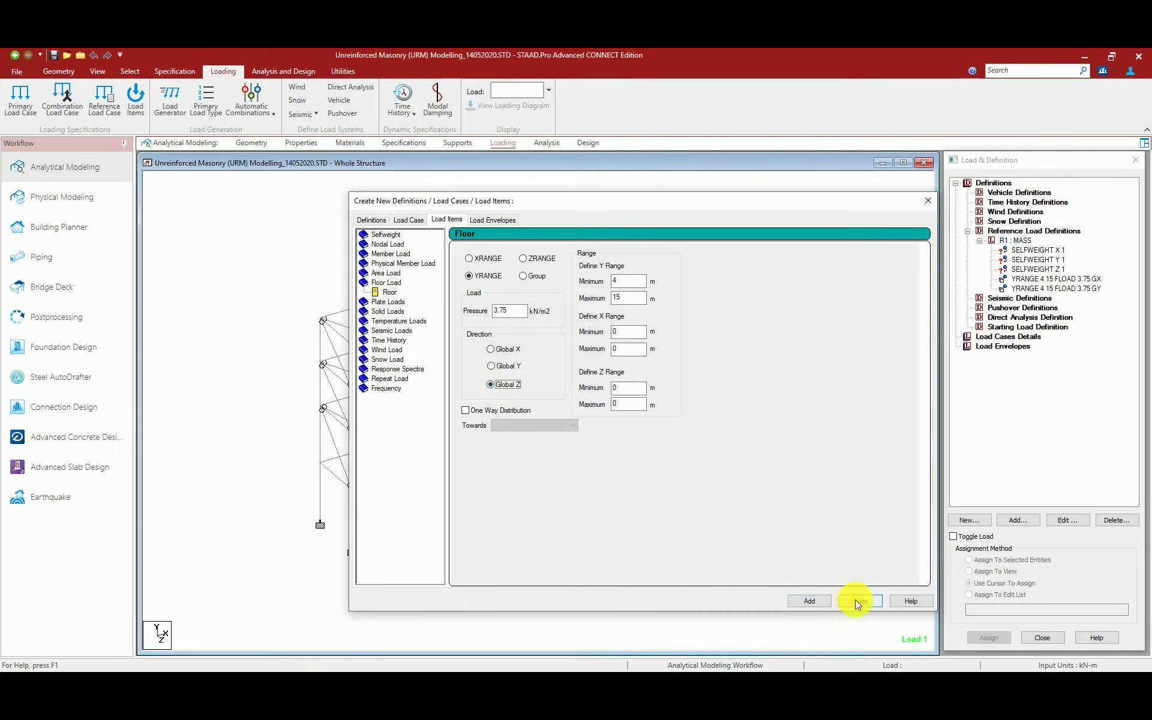
click(820, 600)
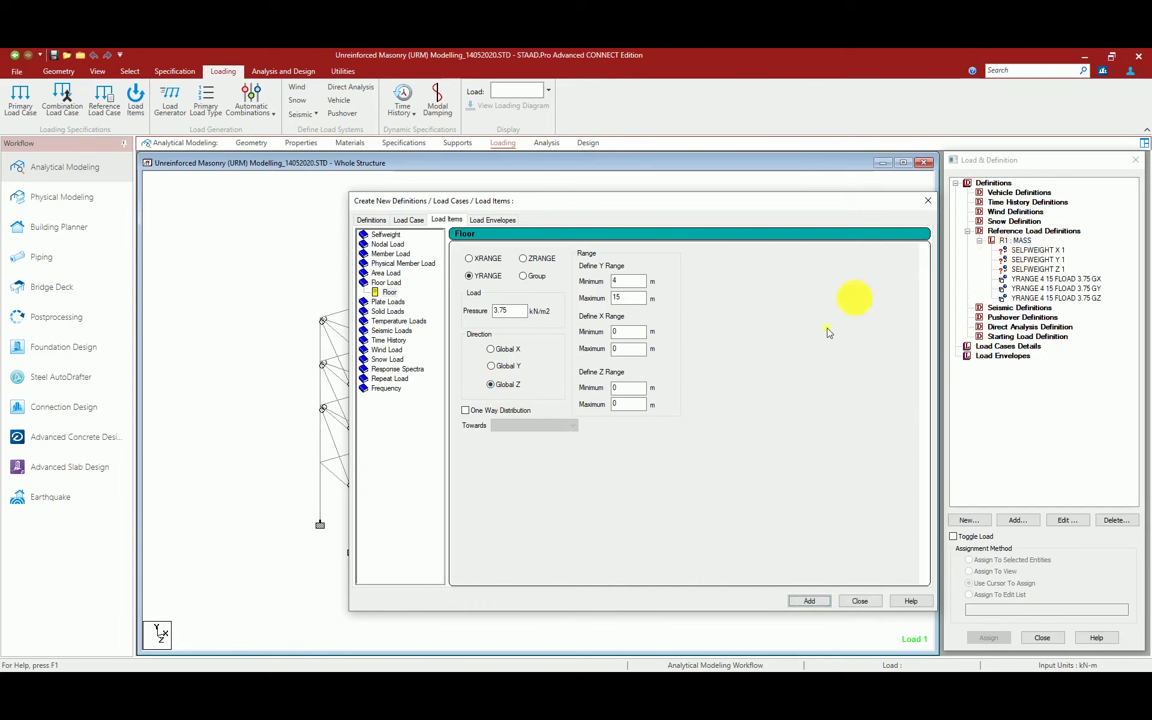
click(858, 601)
Assign the X, Y and Z self weight items of the MASS reference load to the whole view.
click(1036, 251)
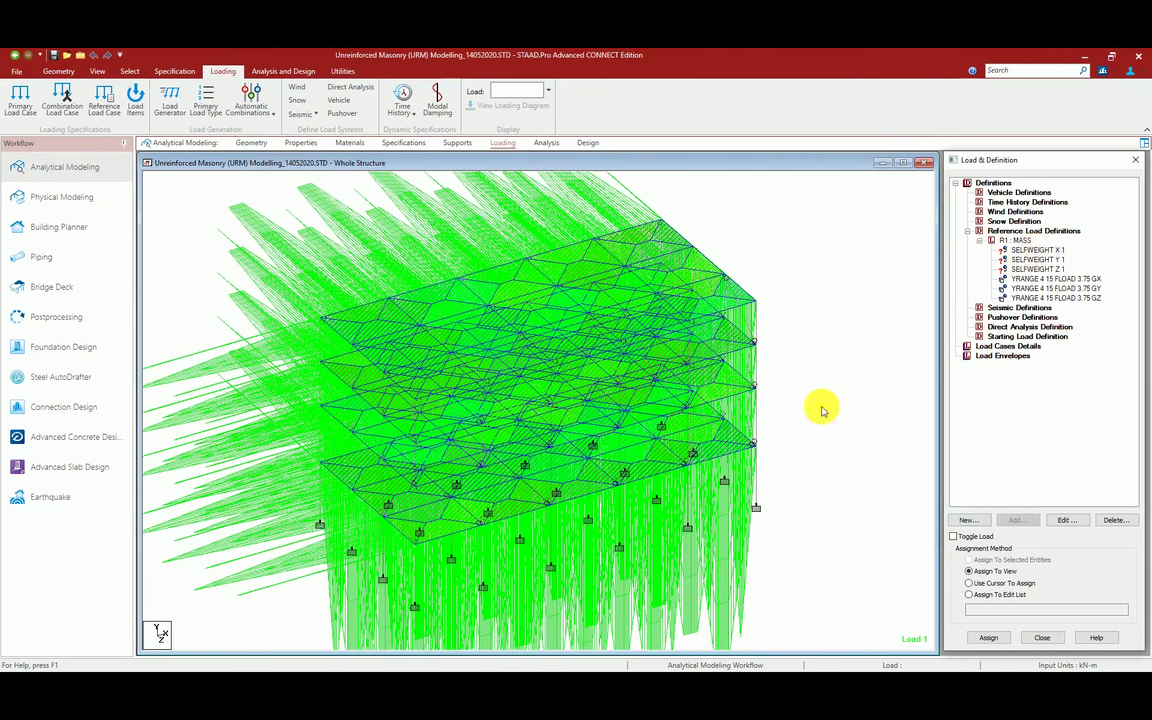
click(968, 571)
click(993, 638)
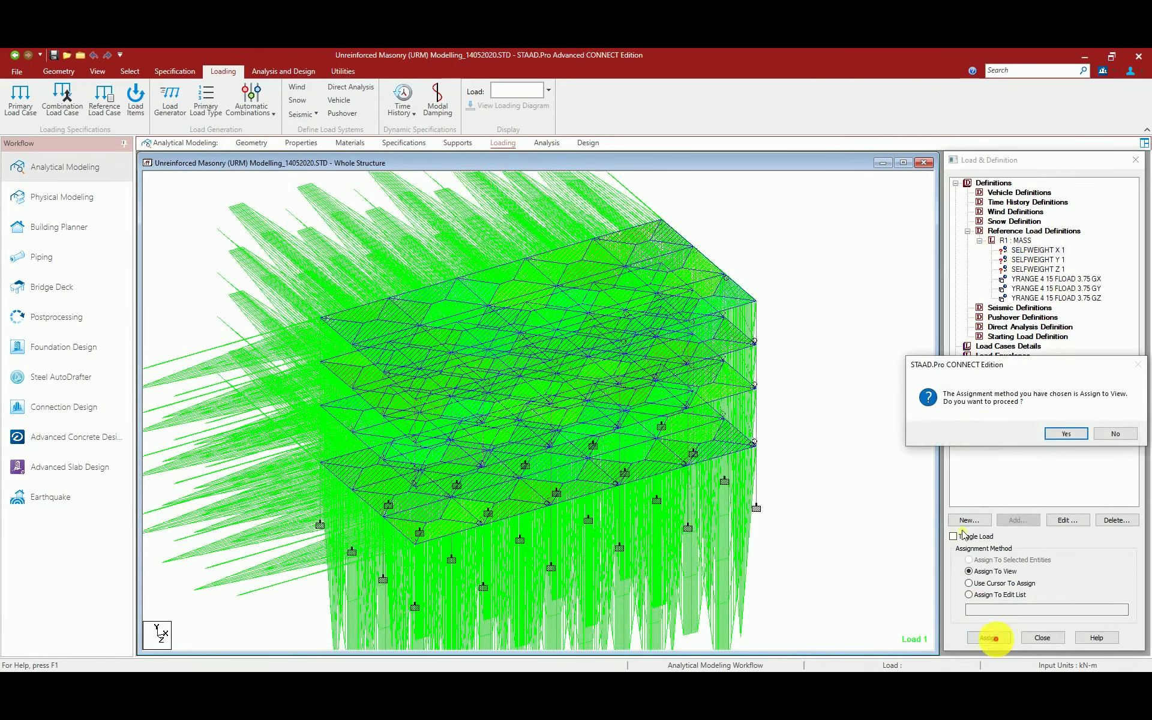
click(1058, 434)
click(1026, 259)
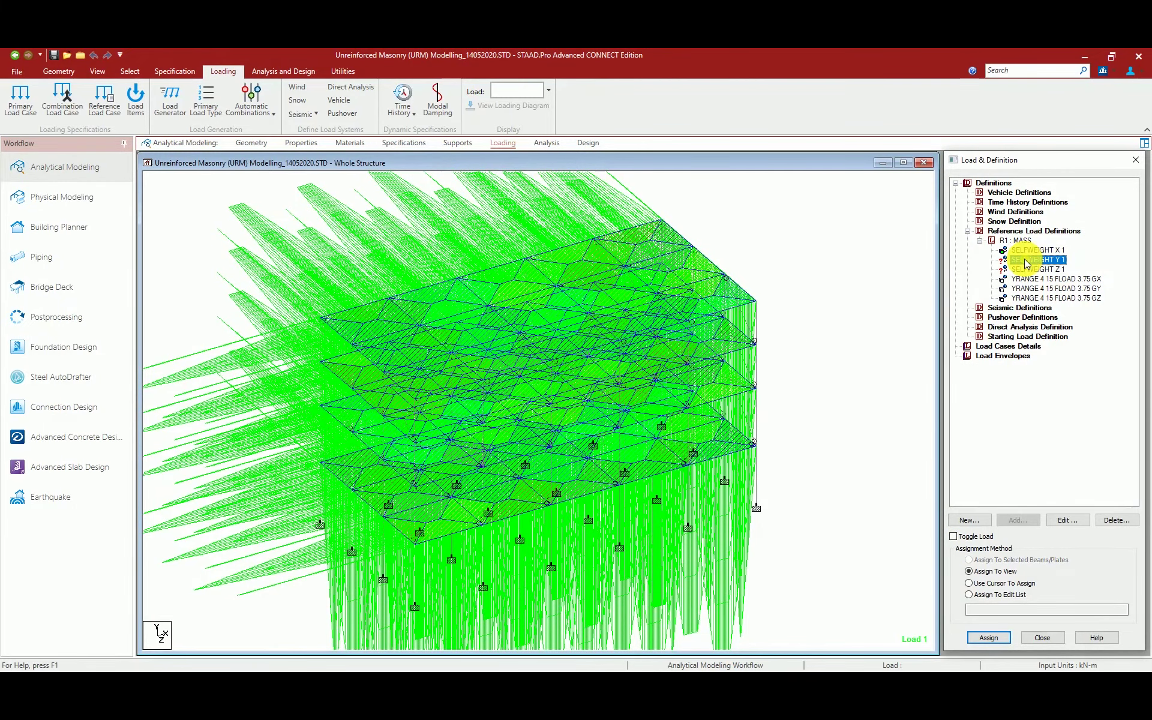
click(992, 638)
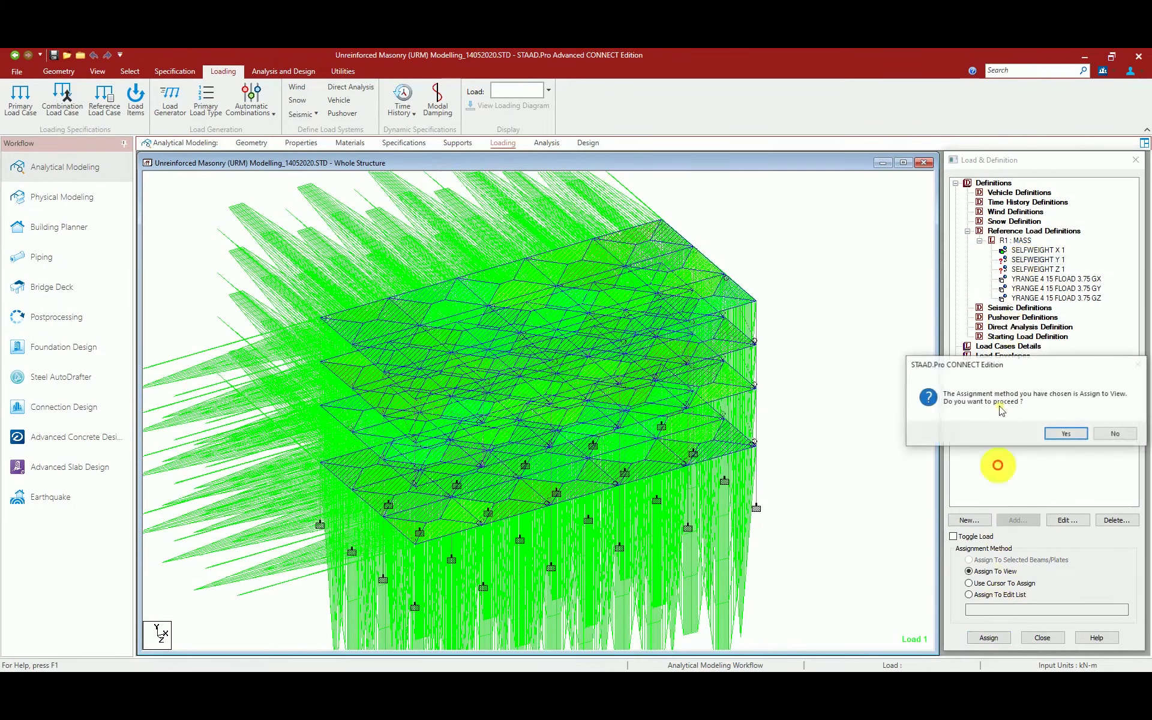
click(1061, 433)
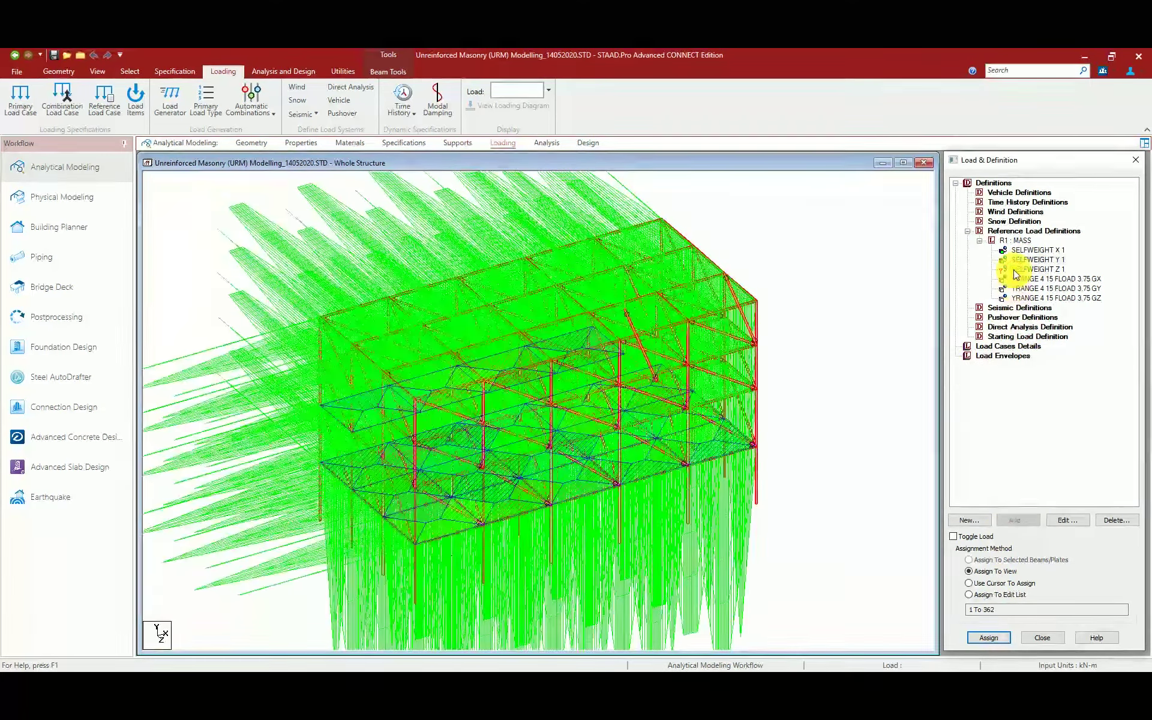
click(1026, 259)
click(985, 639)
click(1052, 432)
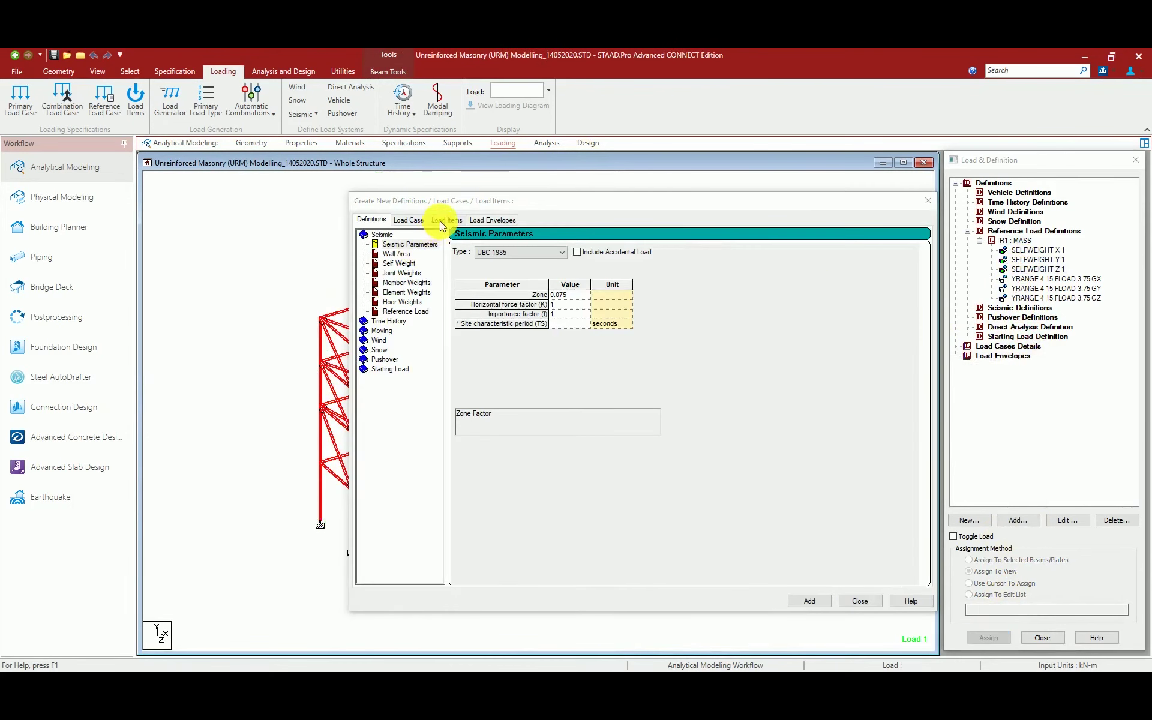
Add a floor load of 1 kN/m2 over the Y range 4 to 15 m in global X to the MASS reference load.
click(442, 221)
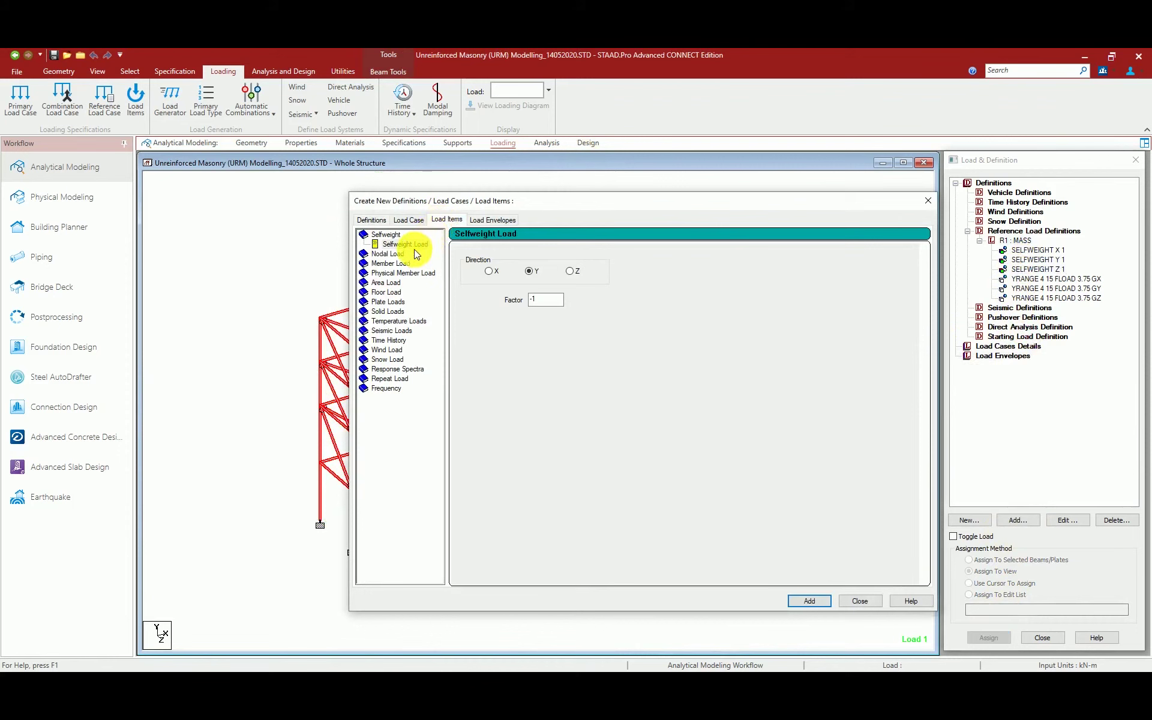
click(384, 294)
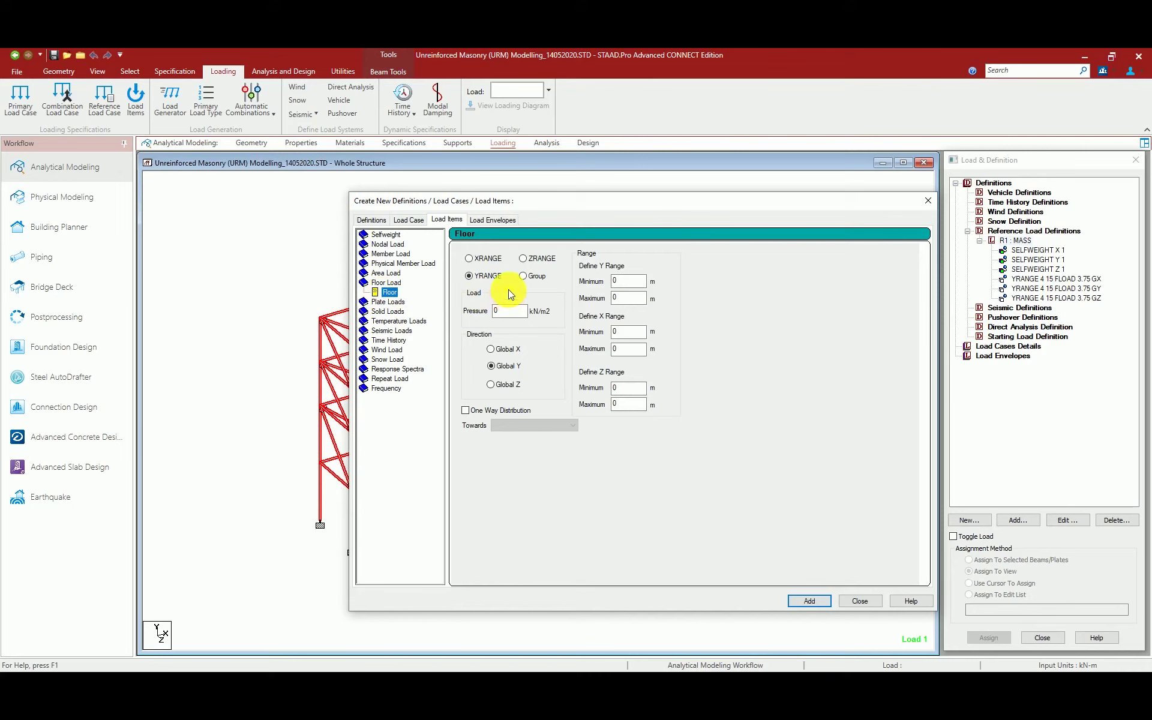
double_click(509, 311)
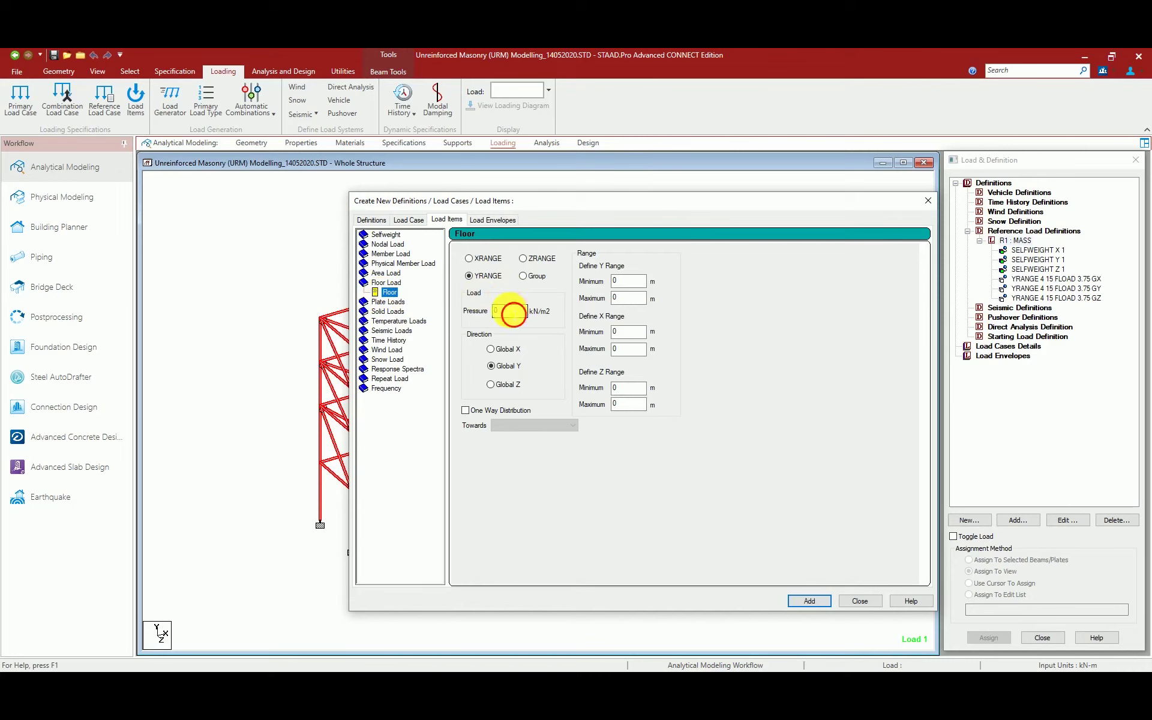
double_click(509, 311)
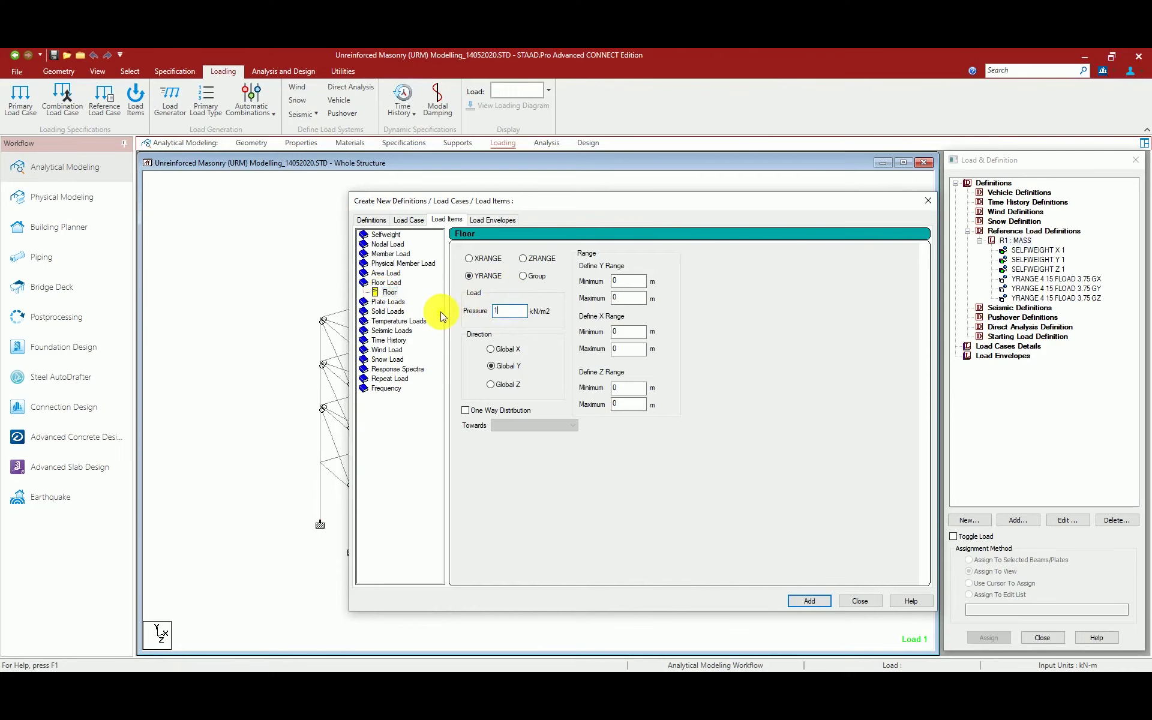
text(1)
double_click(621, 281)
text(4)
double_click(638, 298)
text(15)
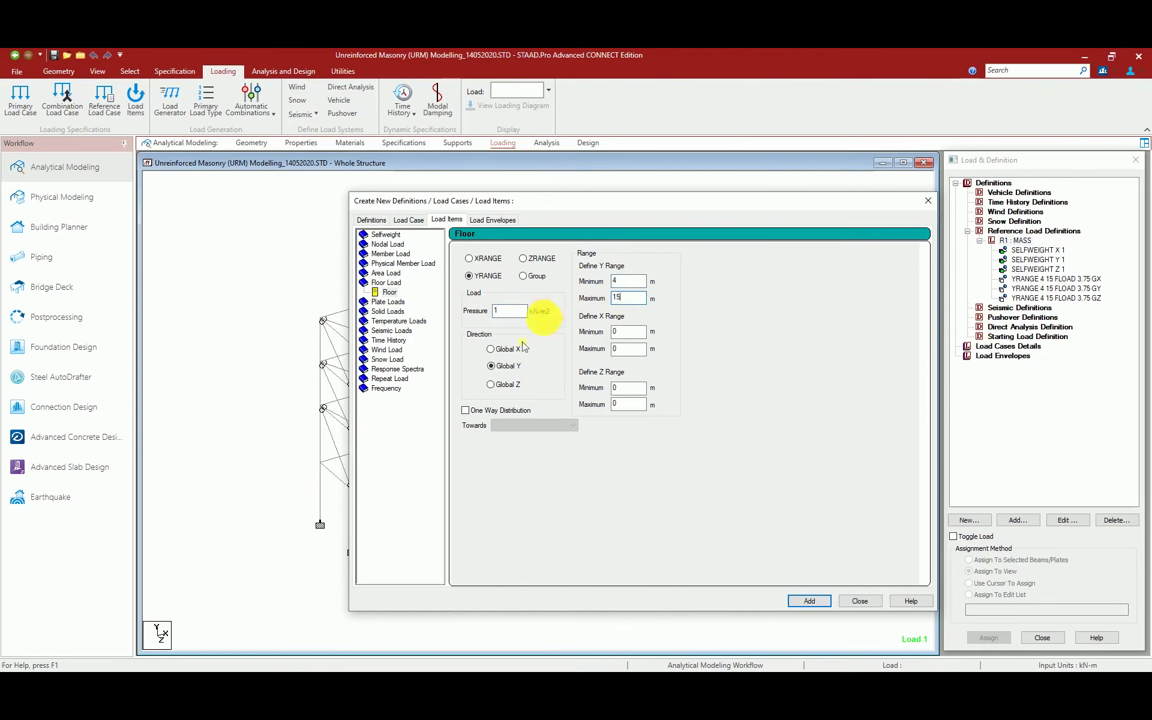
click(490, 349)
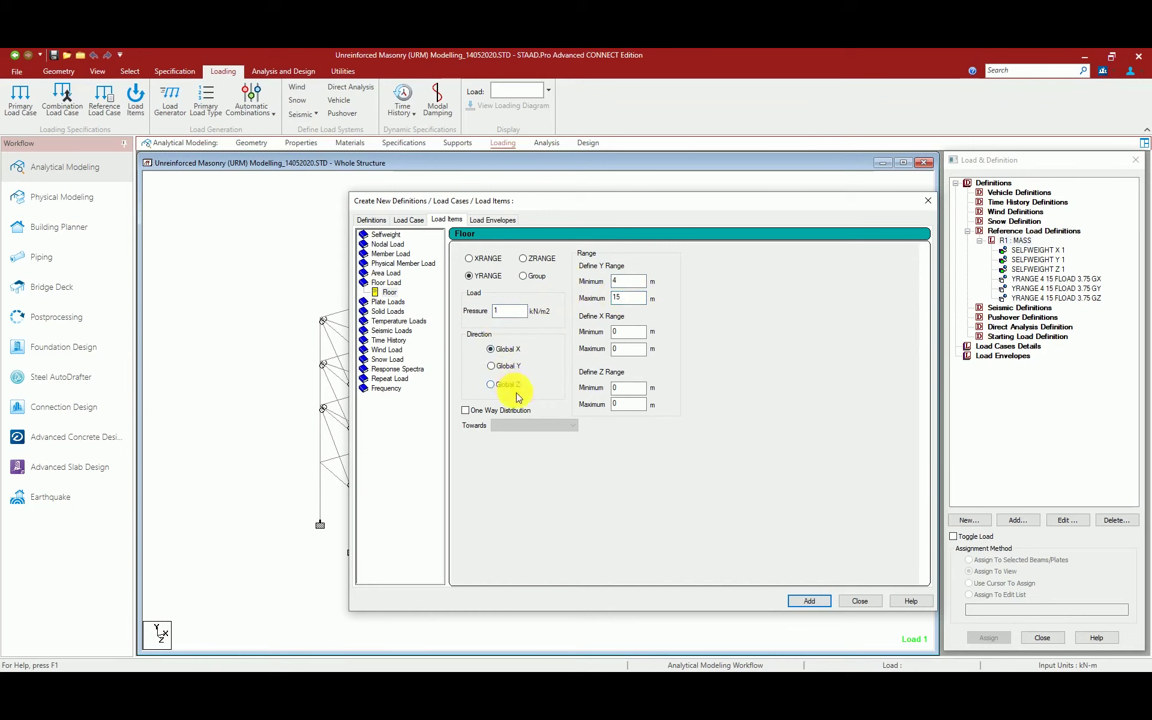
click(808, 601)
Add the same 1 kN/m2 floor load over the Y range 4 to 15 m in global Y and global Z.
click(491, 366)
click(818, 602)
click(510, 384)
click(815, 600)
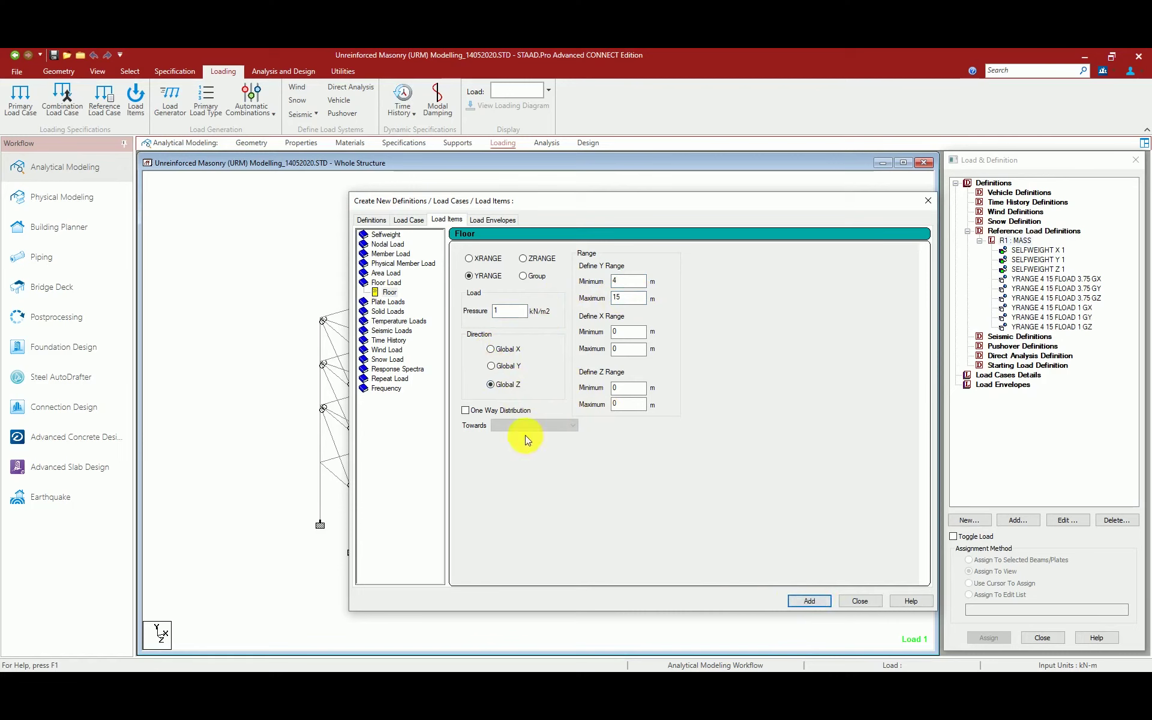
Add a floor load of 2 kN/m2 over the Y range 4 to 12 m in global X to the MASS reference load.
double_click(513, 311)
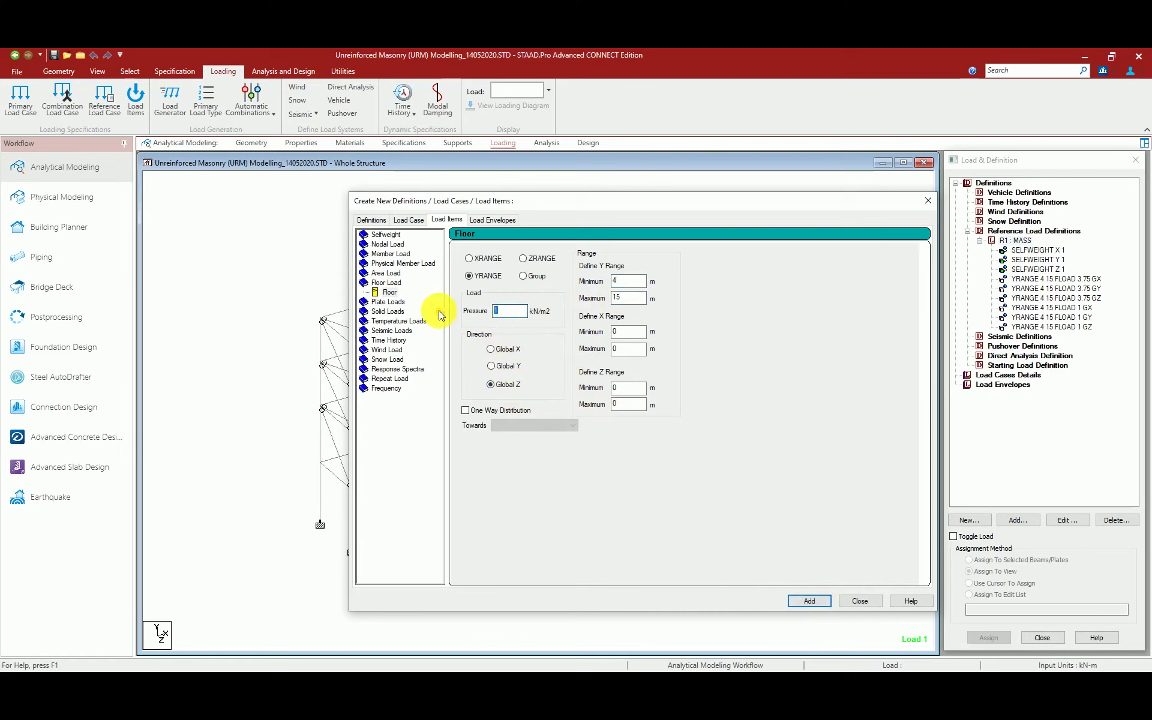
text(2)
click(494, 349)
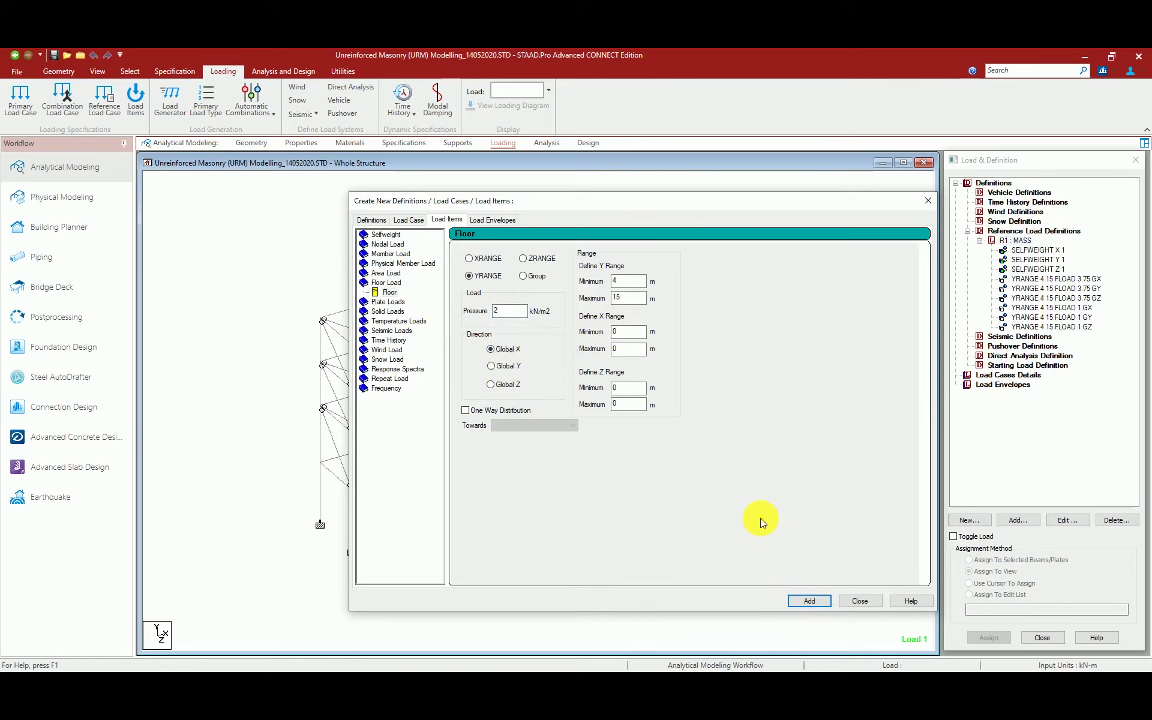
double_click(620, 298)
text(12)
click(820, 601)
Add the same 2 kN/m2 floor load over the Y range 4 to 12 m in global Y and global Z.
click(490, 365)
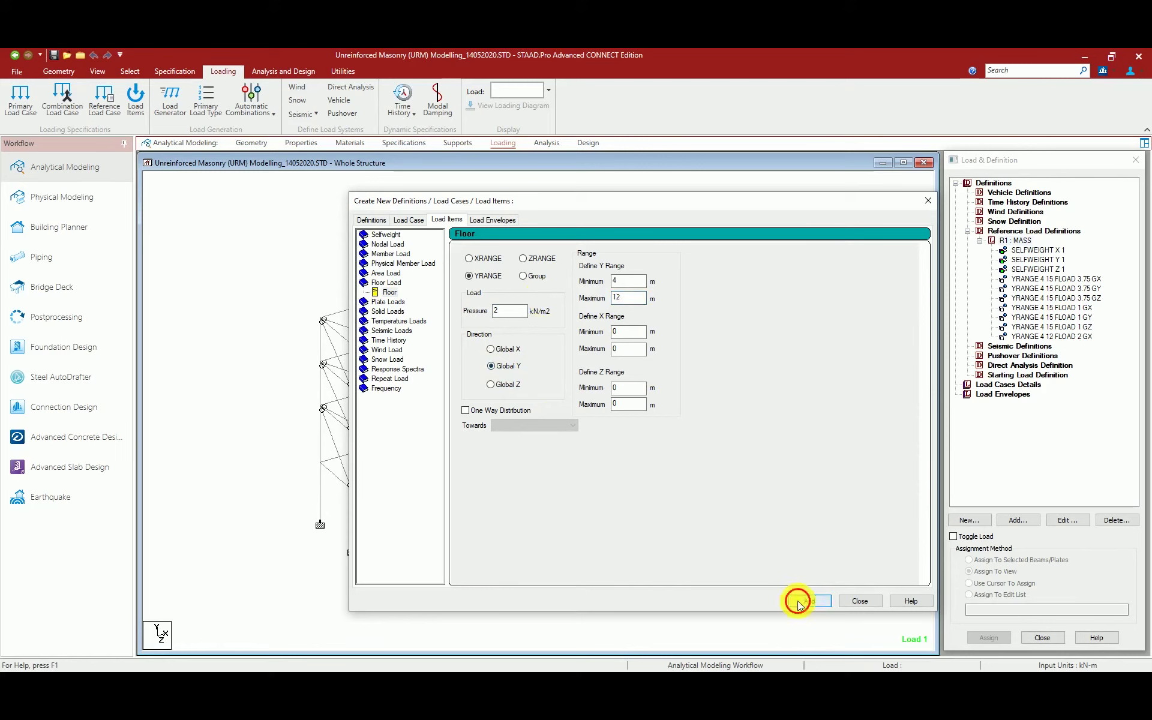
click(805, 601)
click(495, 384)
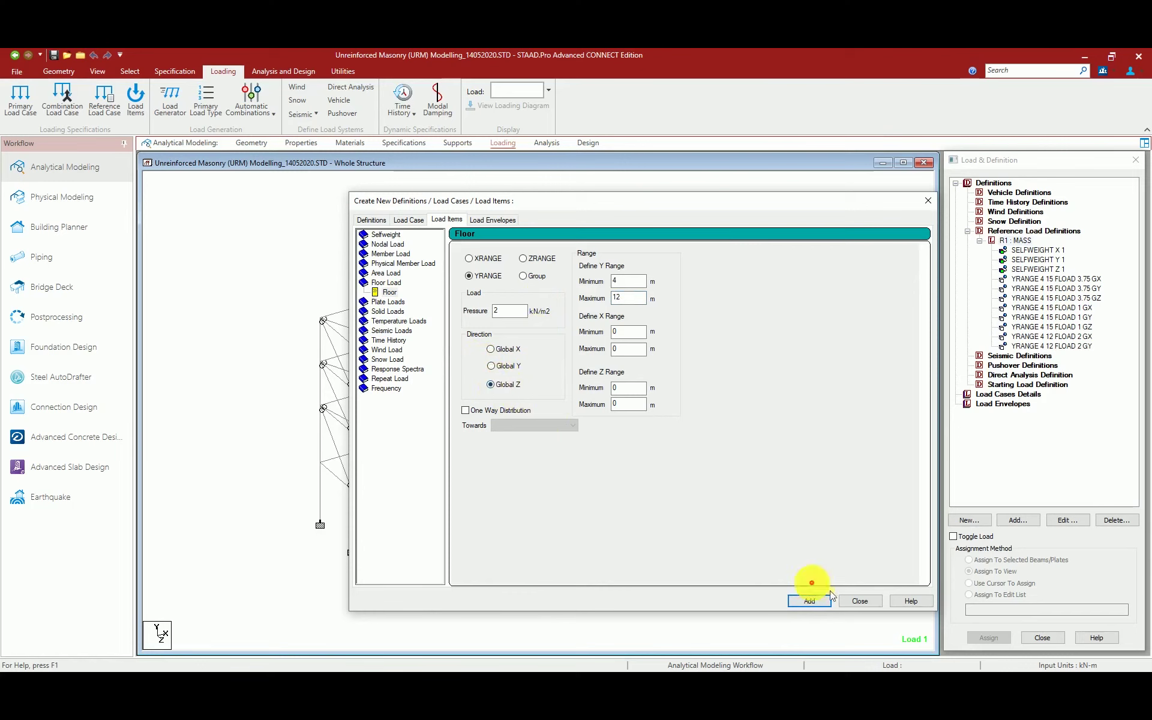
click(822, 600)
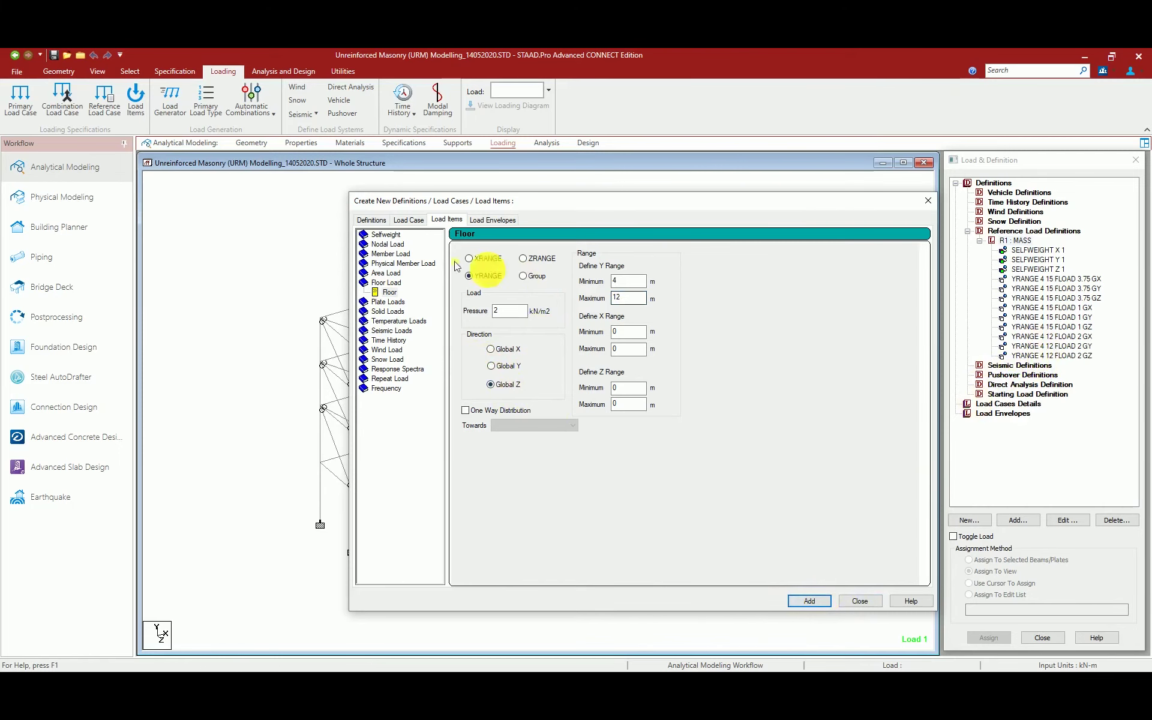
Add a uniform member force of 18.525 kN/m in the GX direction to the MASS reference load.
click(393, 253)
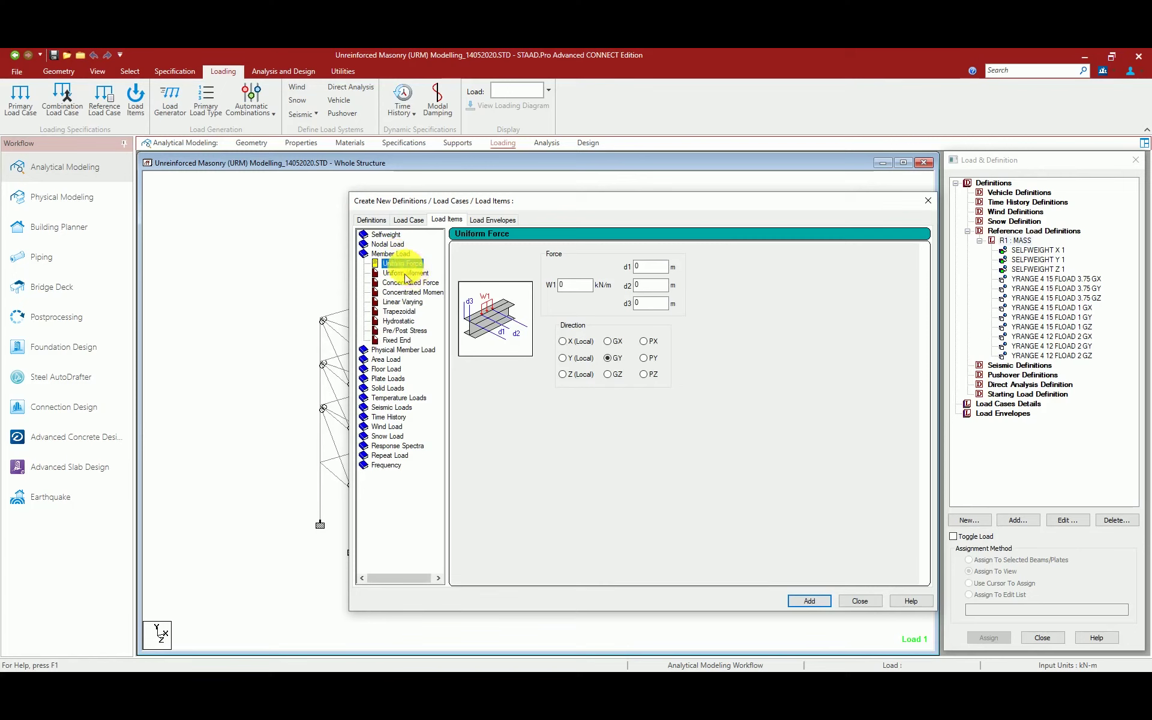
double_click(573, 284)
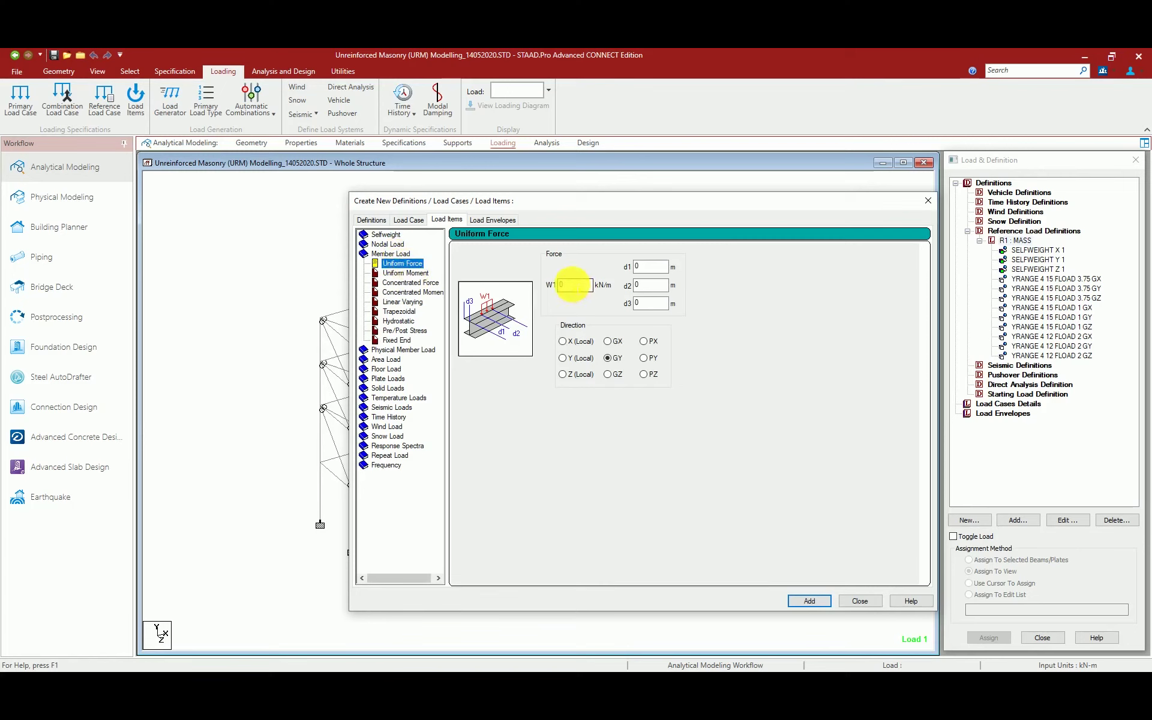
click(545, 286)
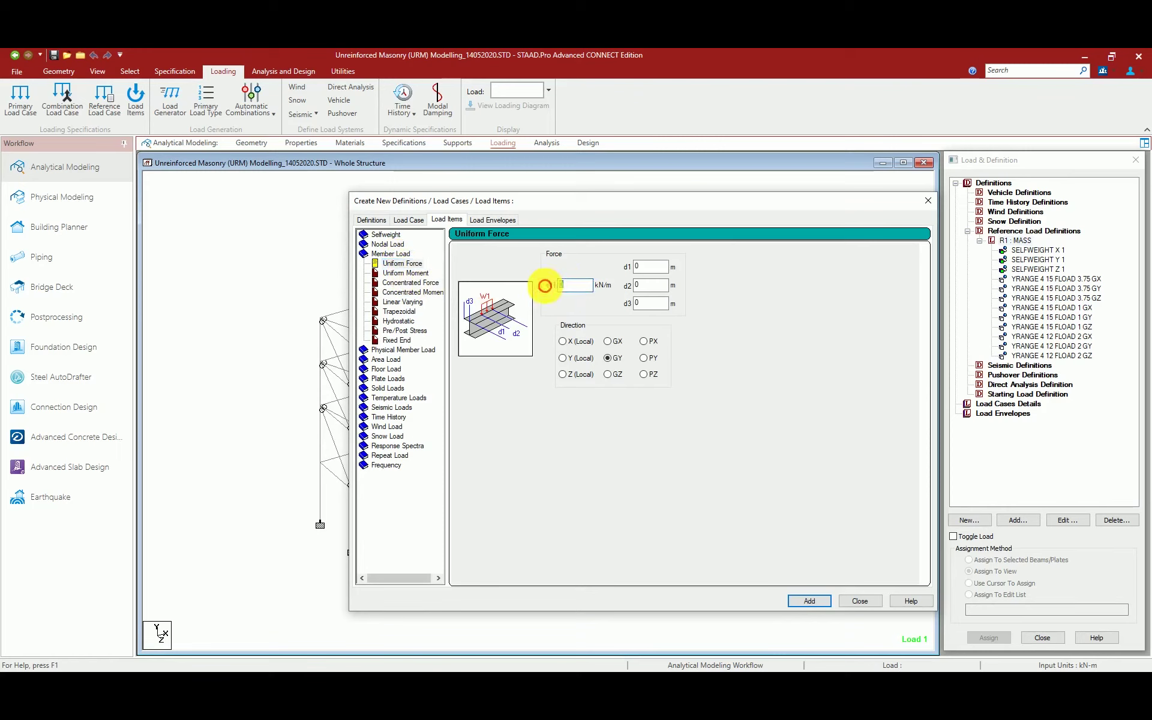
text(118)
text(.525)
key(BackSpace)
key(BackSpace)
key(BackSpace)
key(BackSpace)
key(BackSpace)
key(BackSpace)
text(8.525)
click(607, 342)
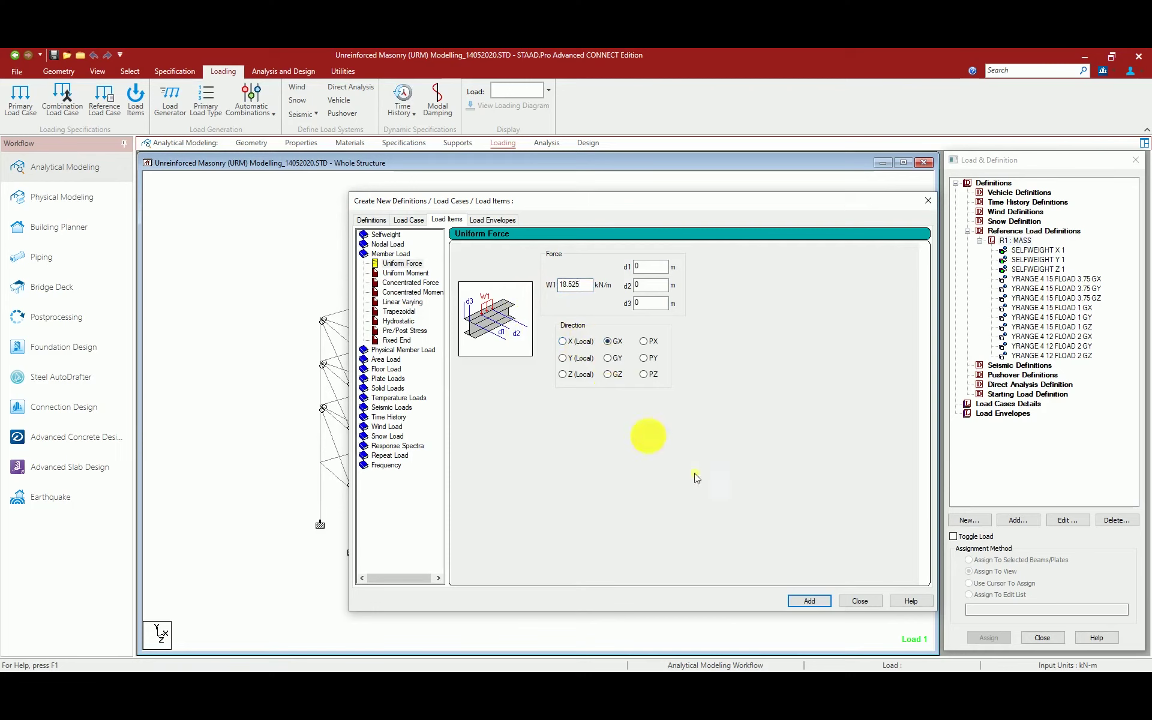
click(801, 599)
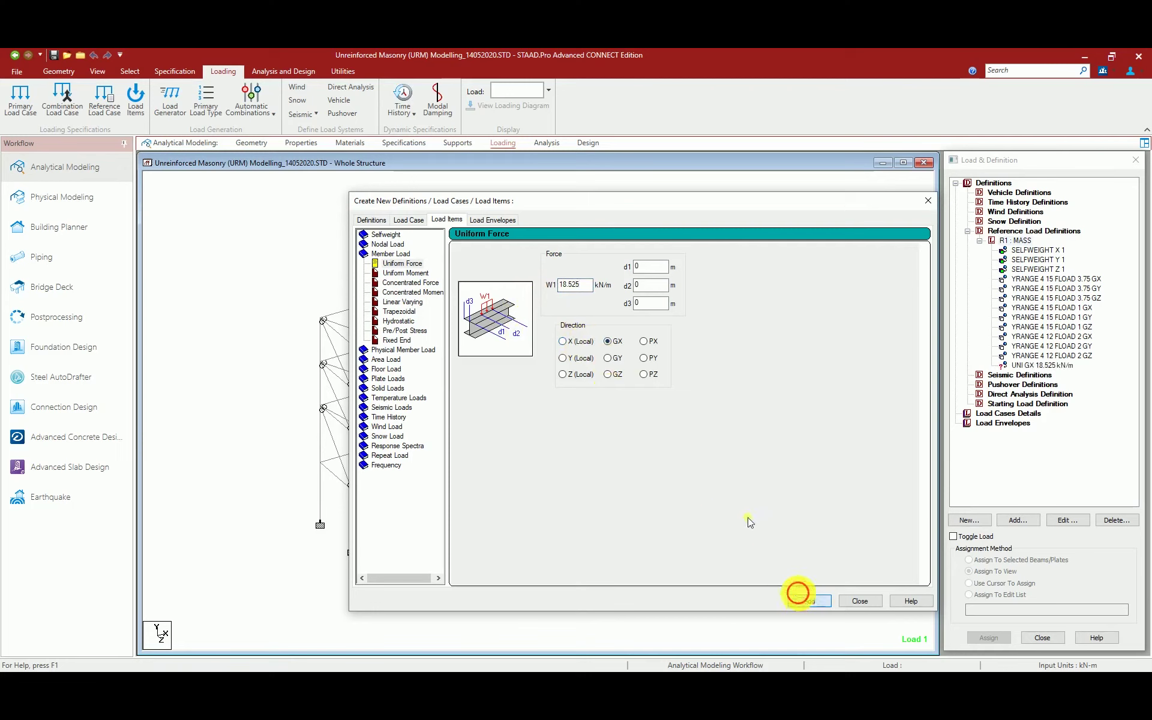
Add the same 18.525 kN/m uniform member force in the GY and GZ directions.
click(614, 360)
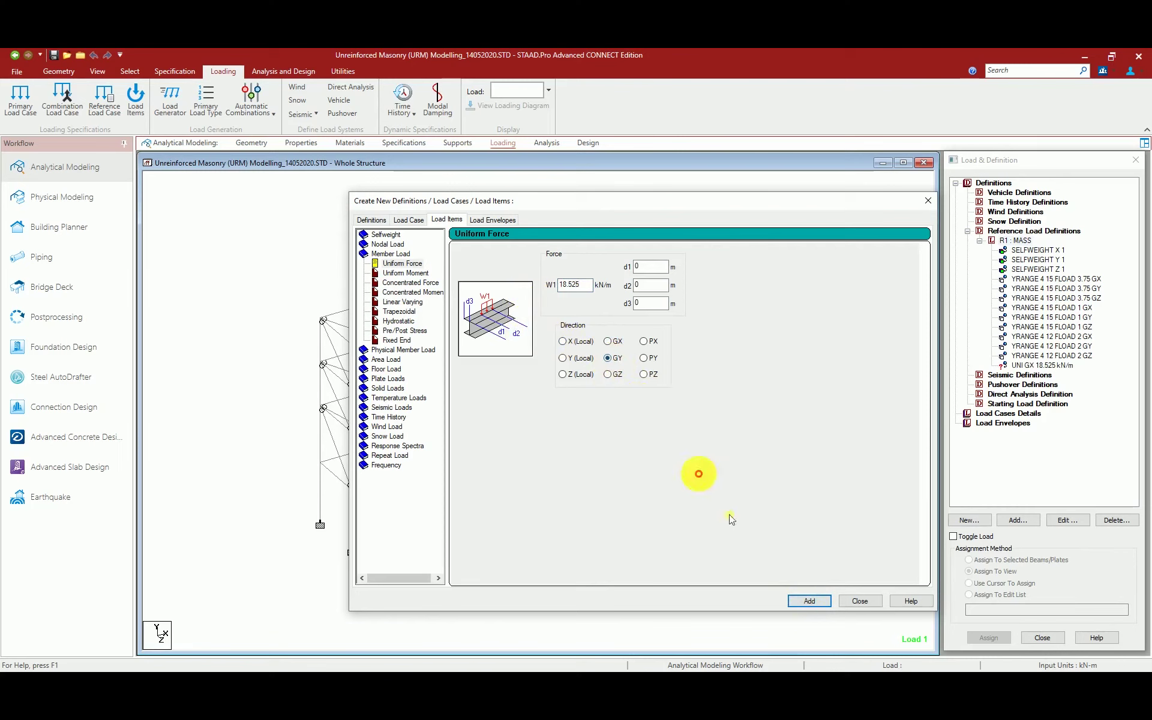
click(802, 599)
click(608, 375)
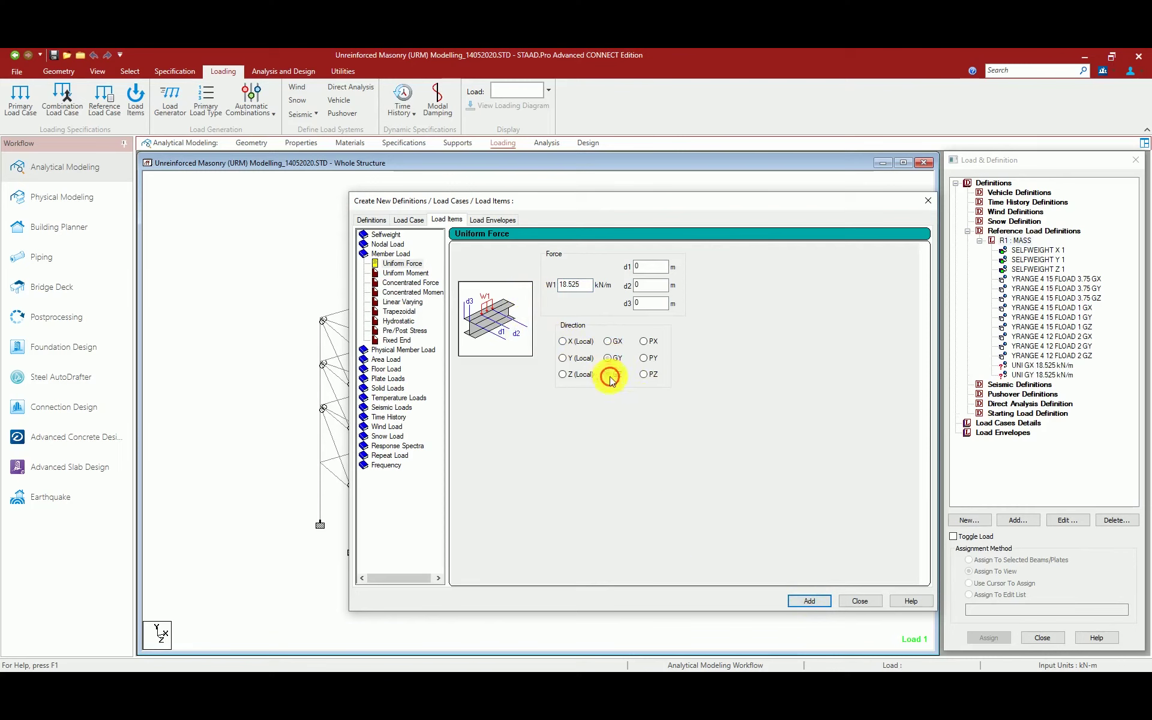
click(809, 600)
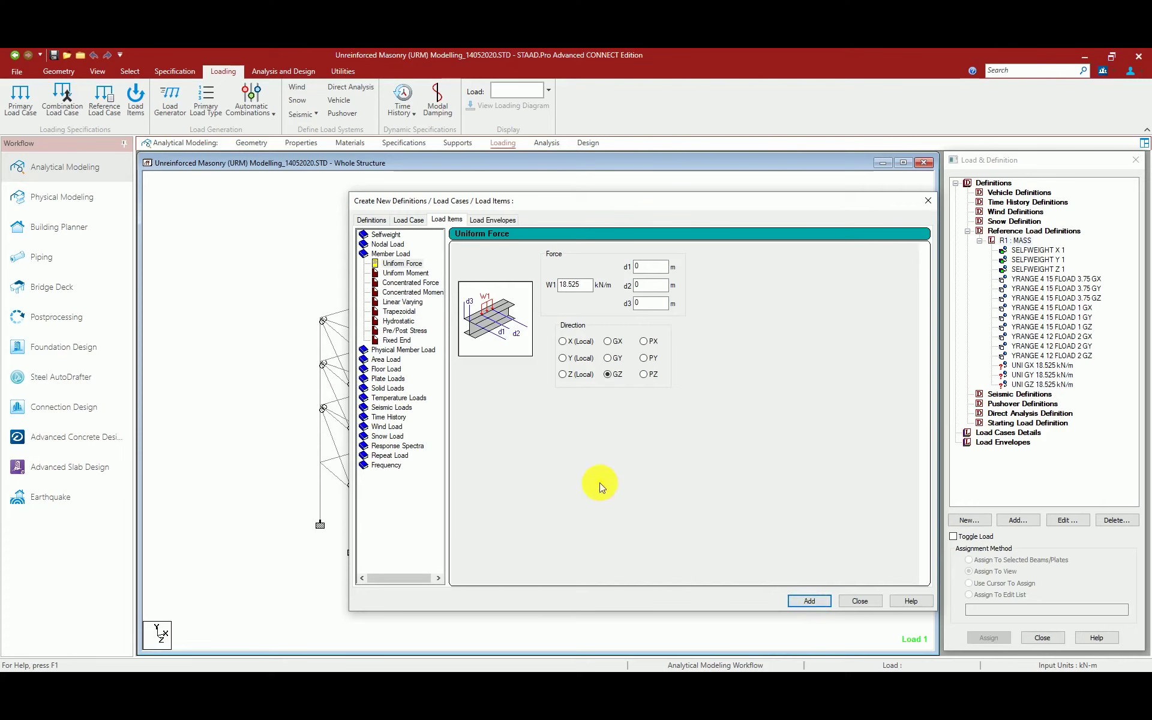
Add uniform member forces of 13.65 kN/m in GX, GY and GZ to the MASS reference load and finish adding items.
drag(593, 284, 518, 283)
text(13)
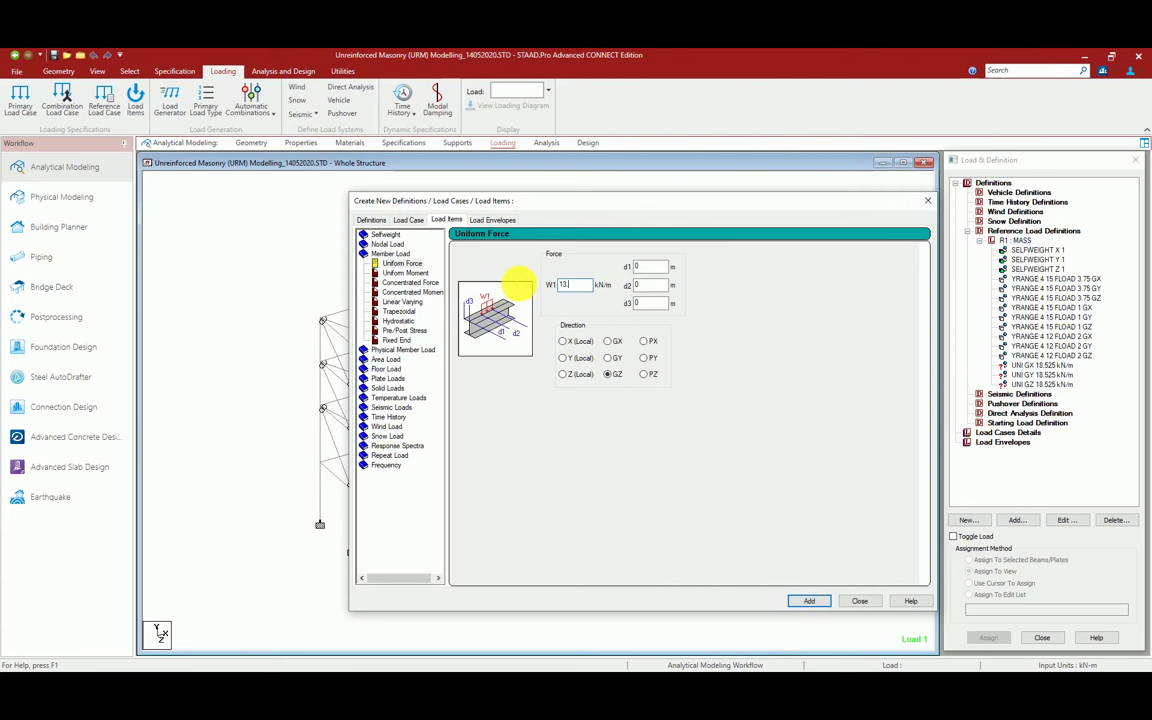
click(607, 341)
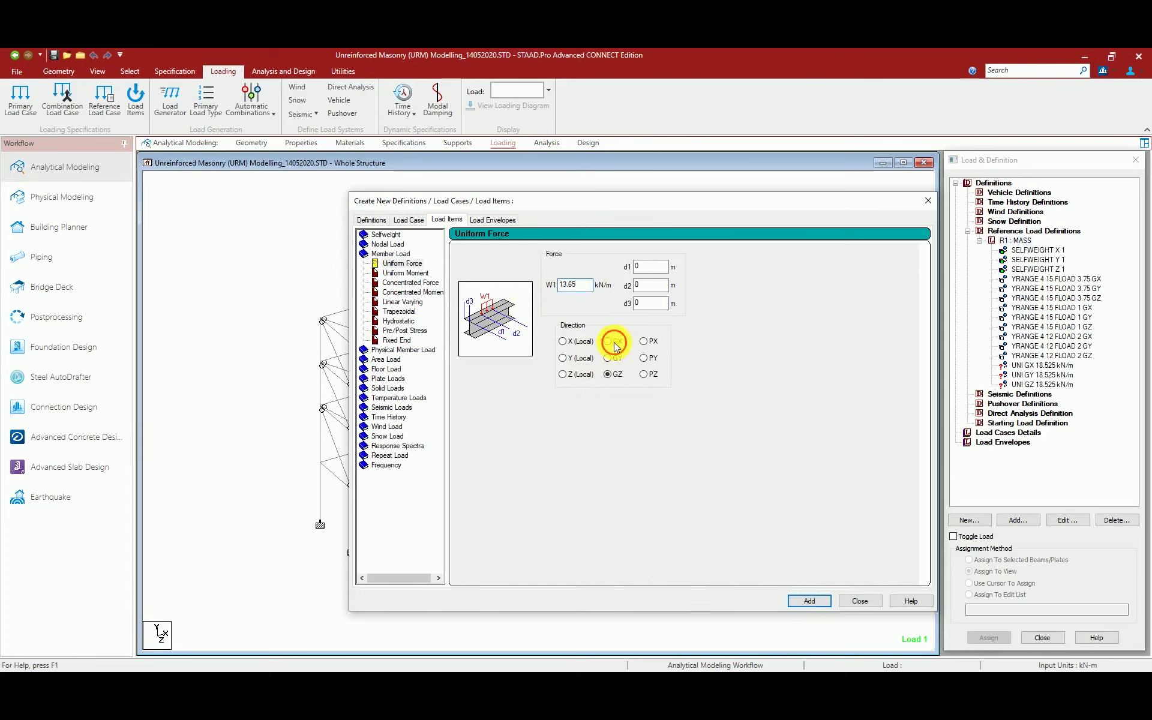
click(809, 601)
click(608, 358)
click(807, 601)
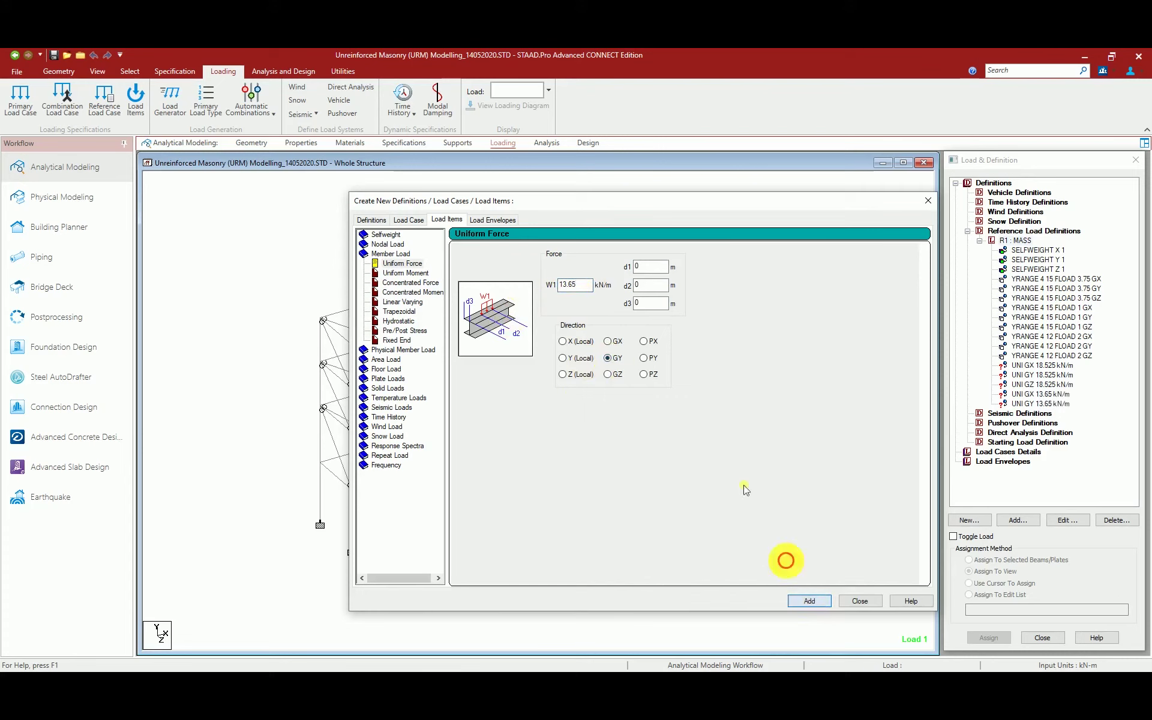
click(609, 375)
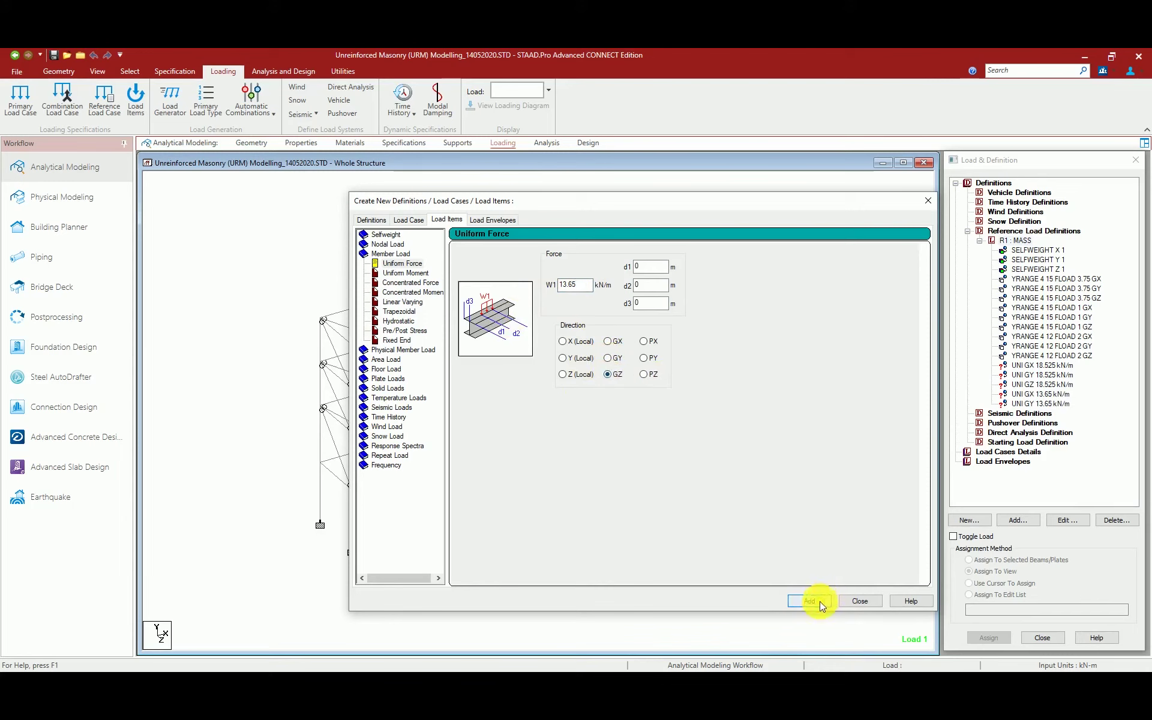
click(820, 602)
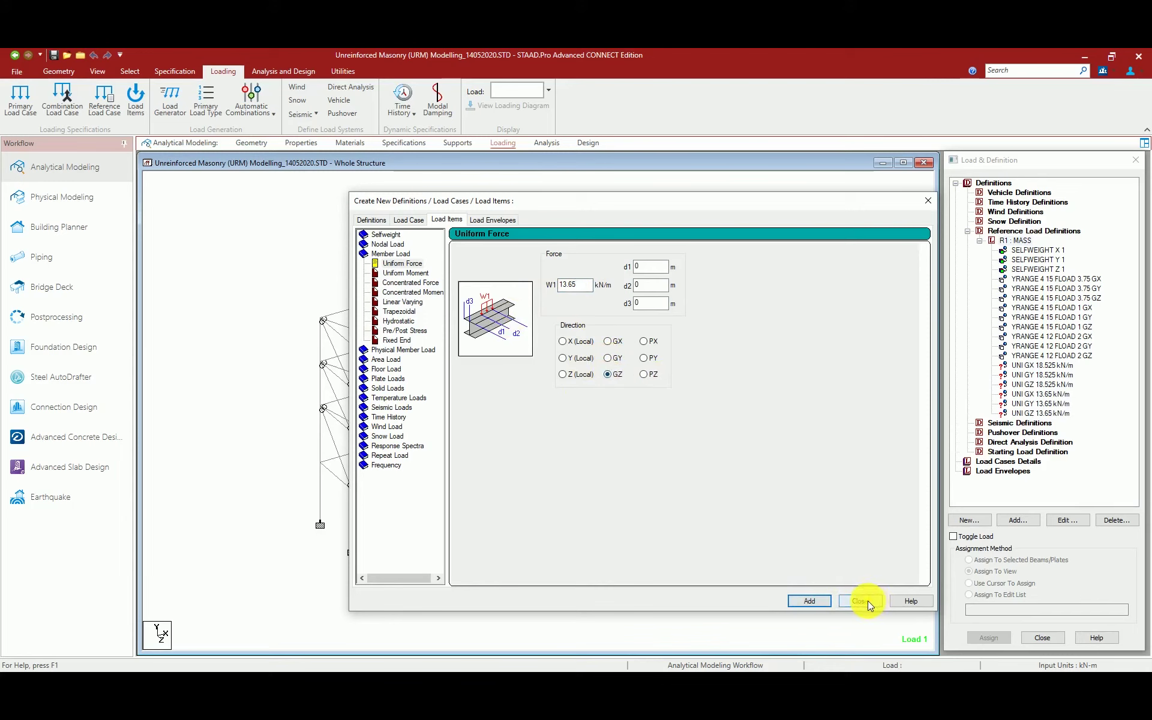
click(862, 601)
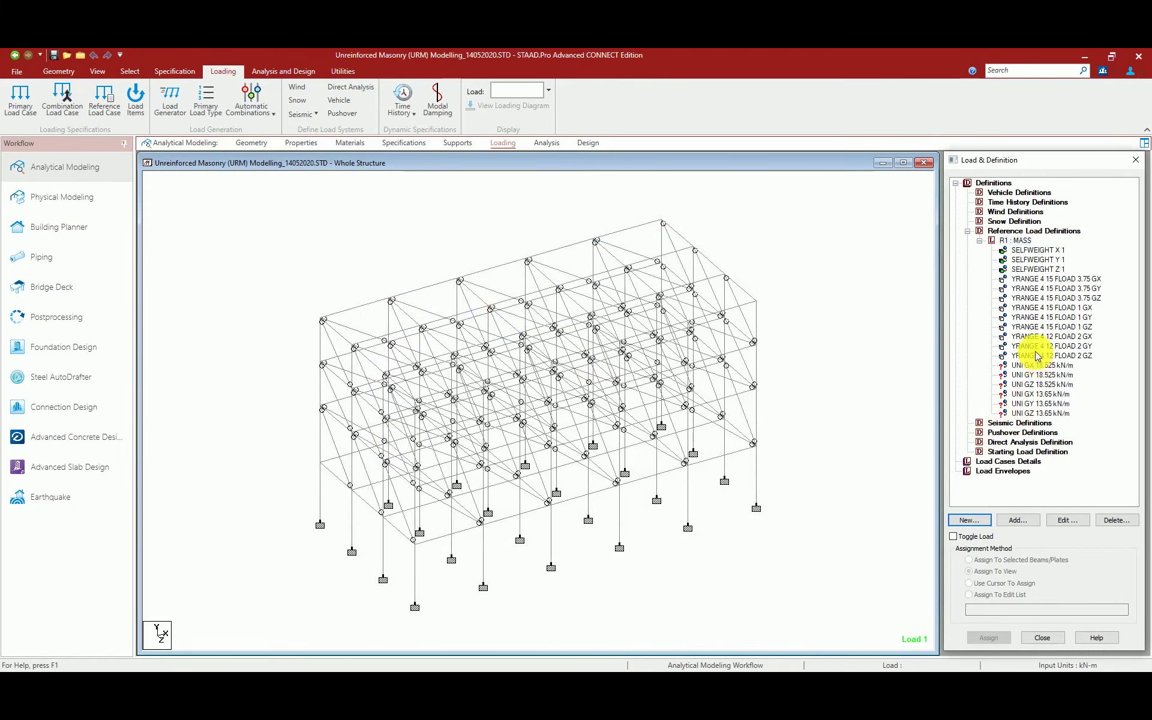
Select all beams of the lowest floor level in the front view and return to the isometric view.
click(1037, 366)
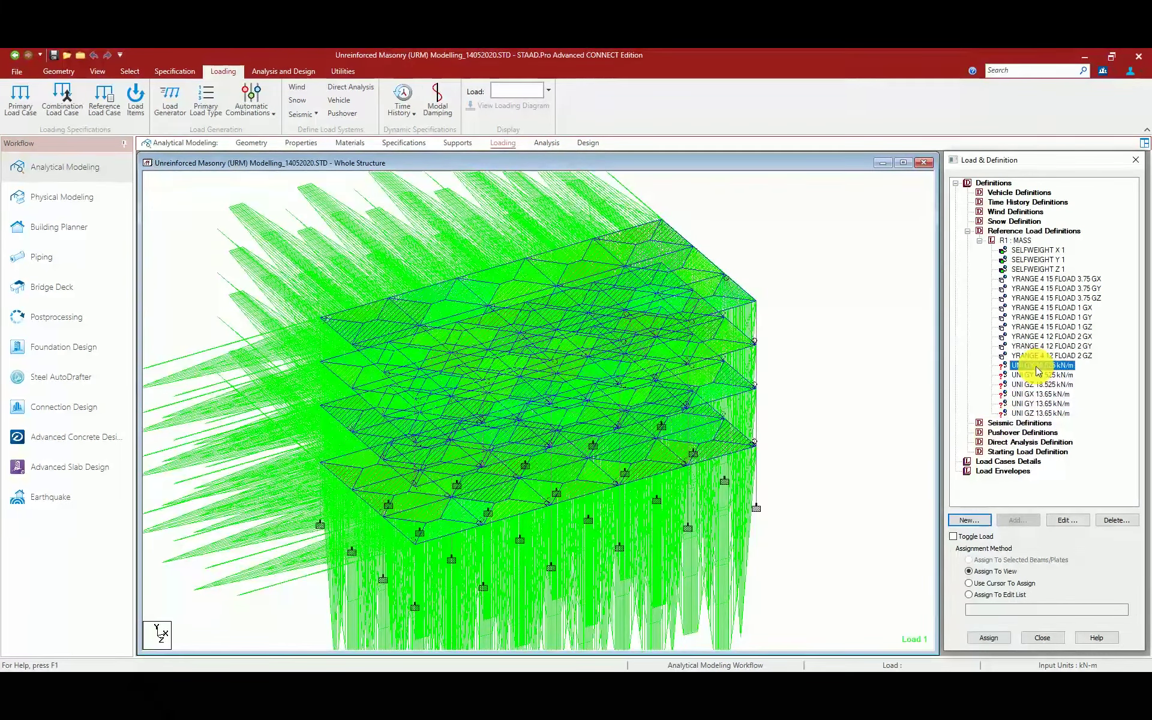
click(129, 71)
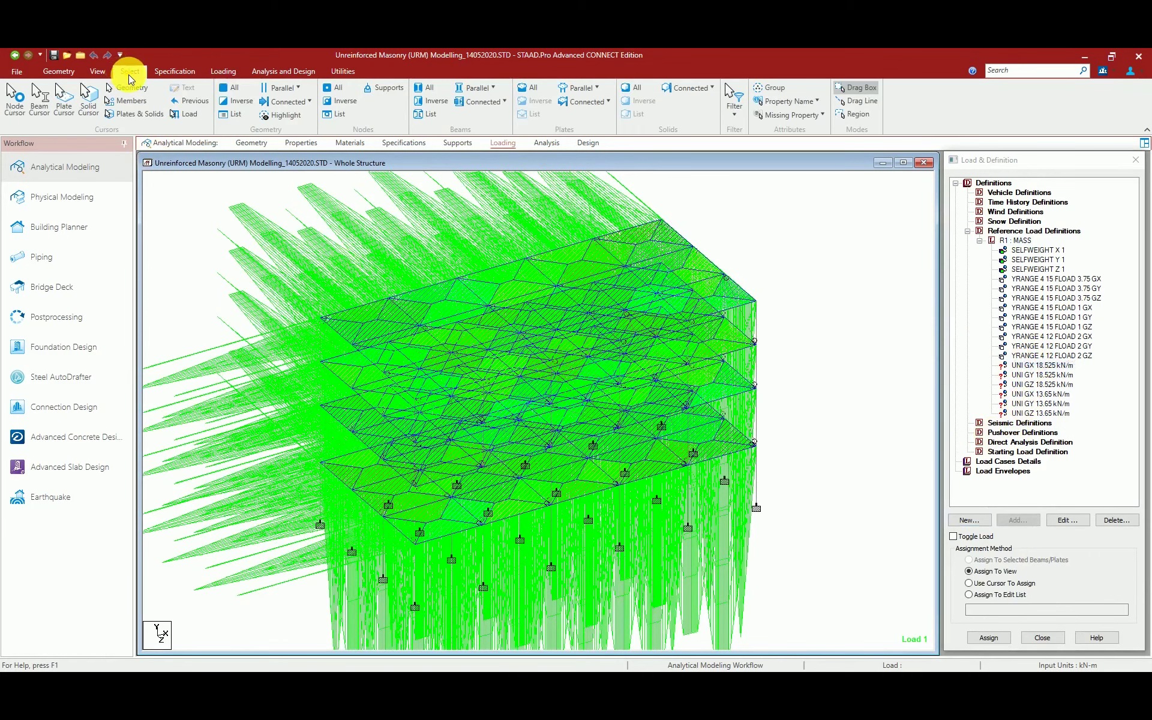
click(252, 143)
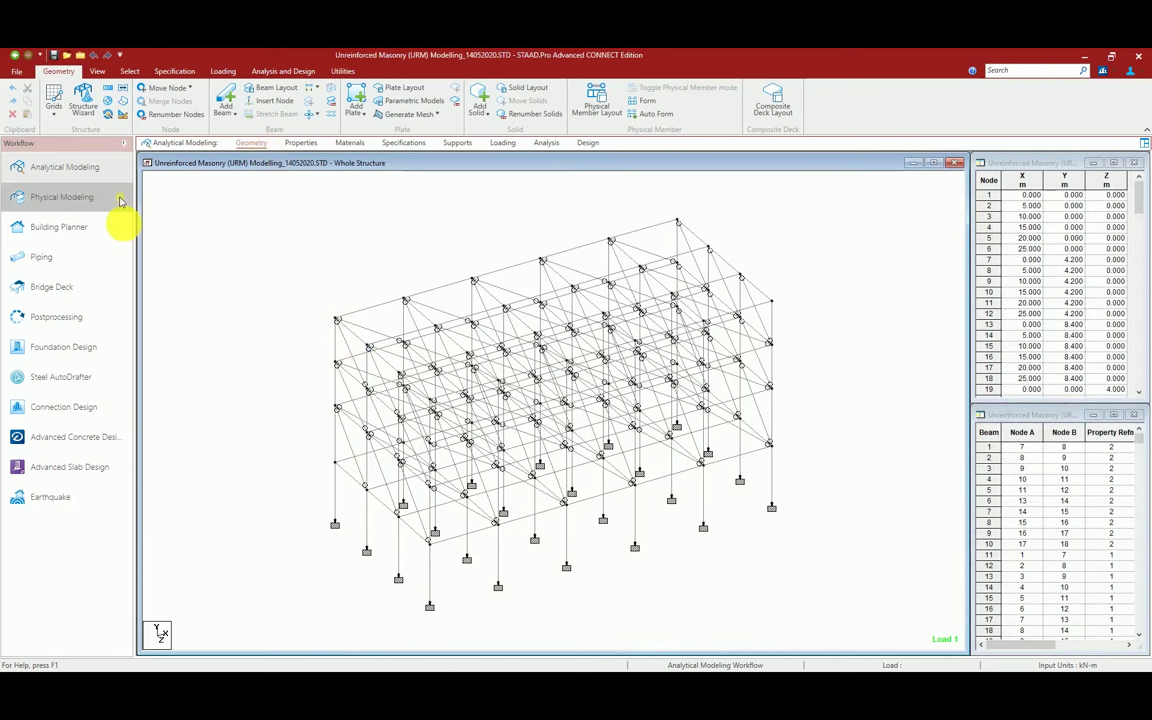
click(130, 71)
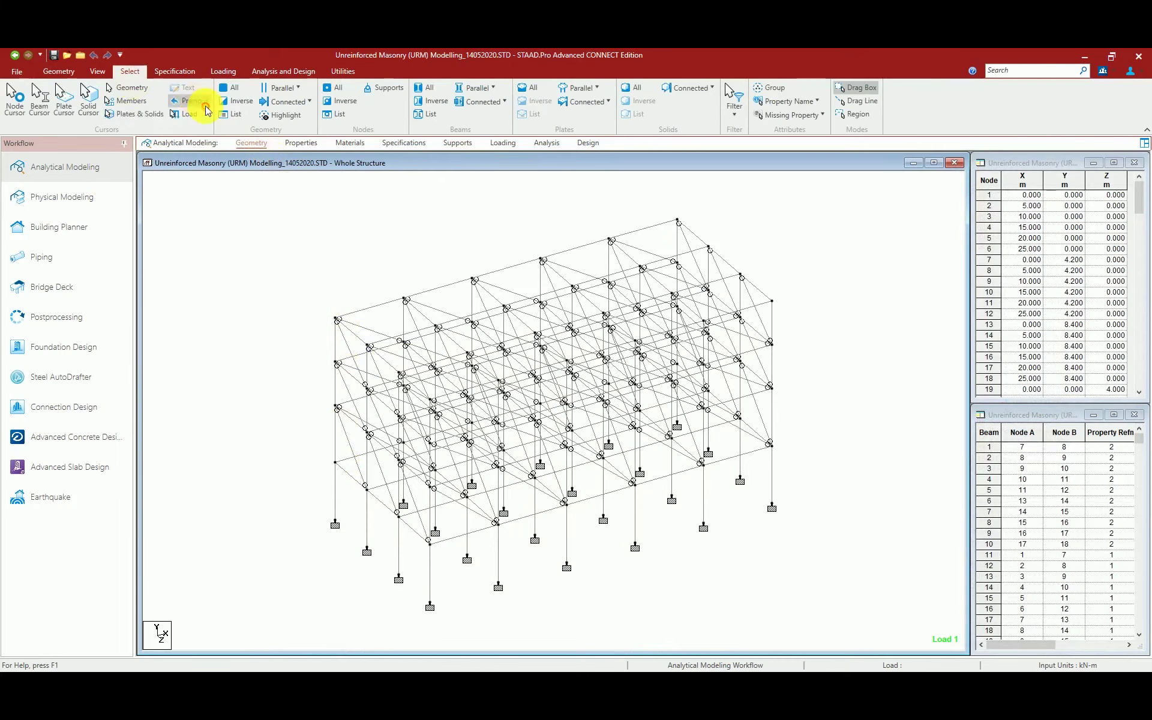
click(97, 71)
click(246, 105)
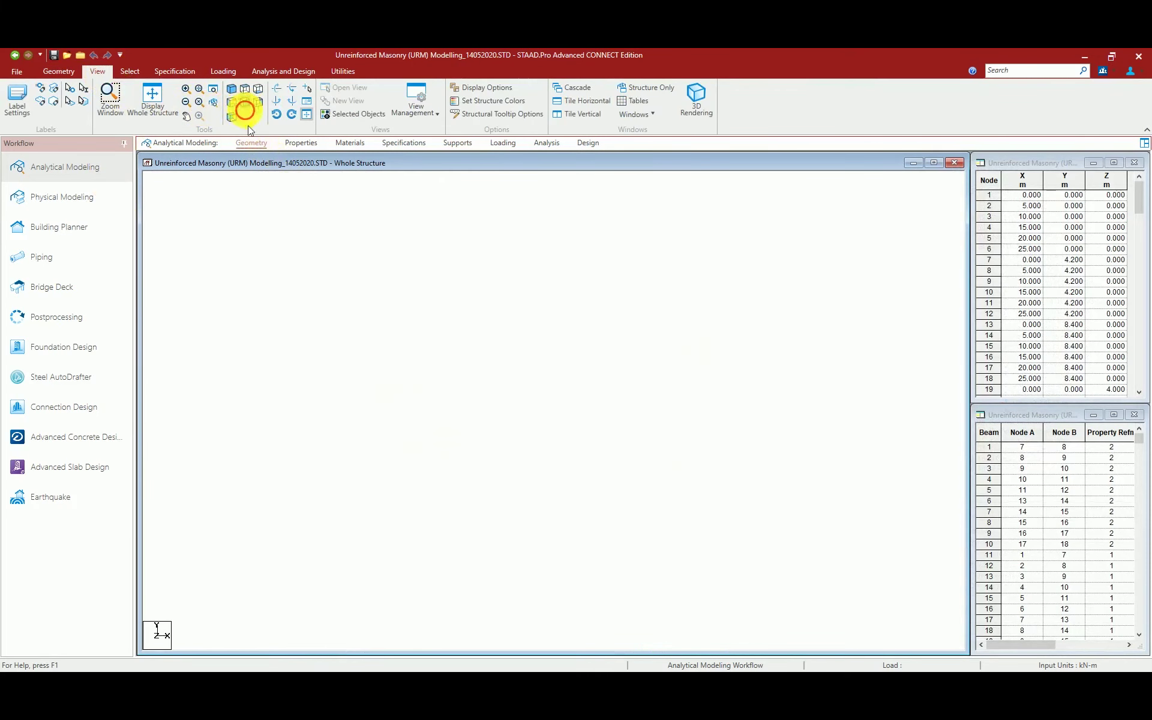
drag(352, 497, 911, 514)
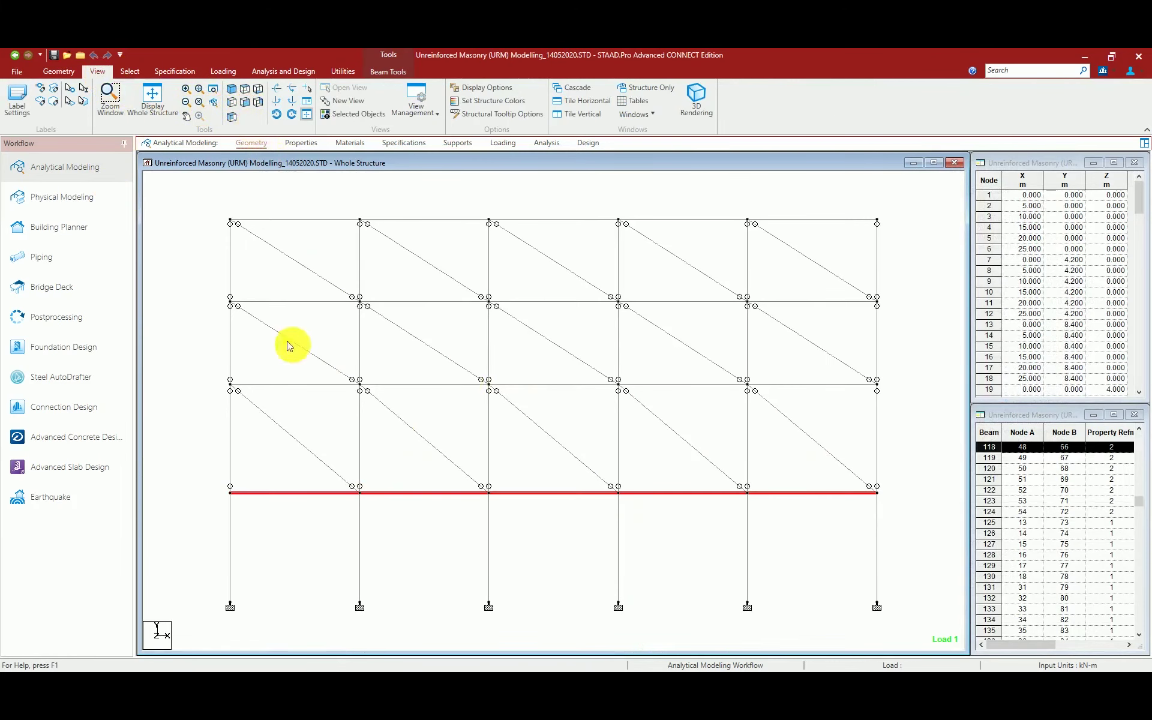
click(232, 87)
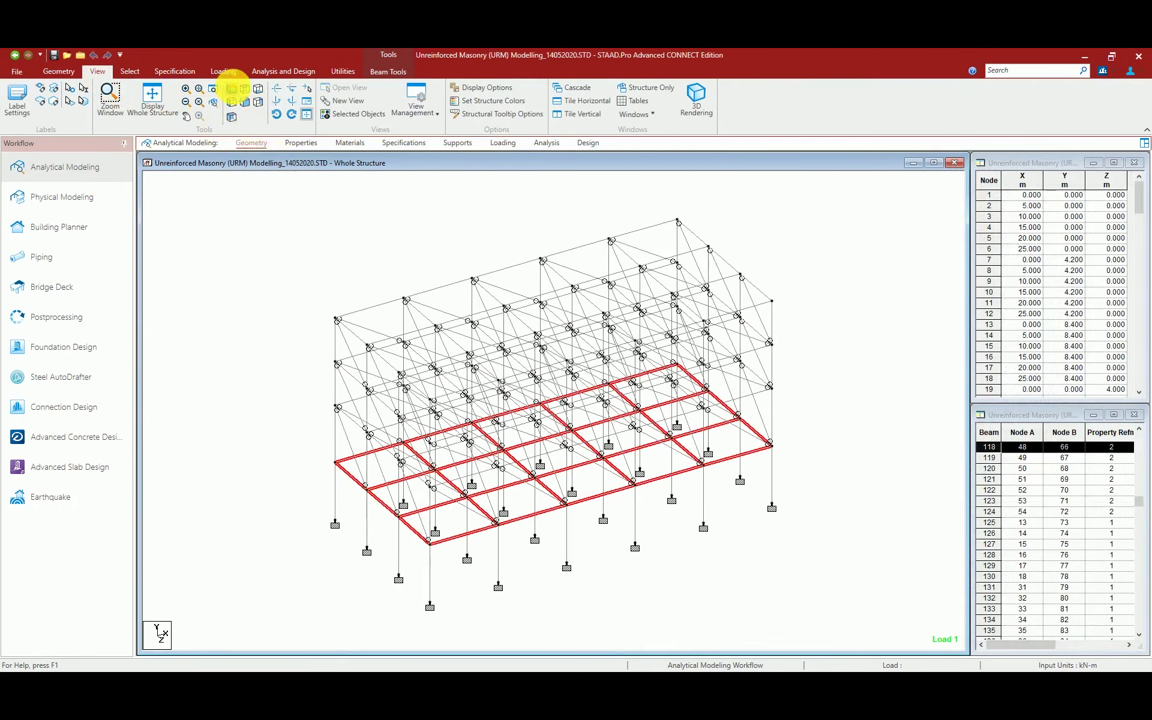
Assign the UNI GX 18.525 kN/m item of the MASS reference load to the selected lowest-floor beams.
click(502, 143)
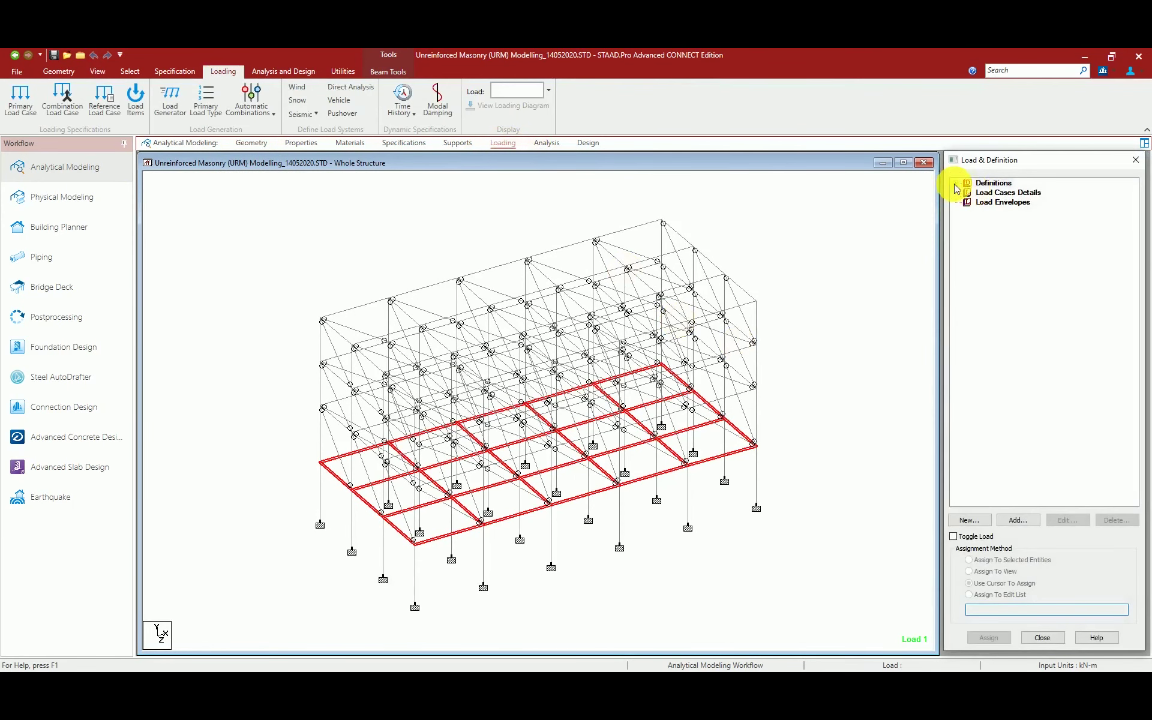
click(956, 183)
click(968, 232)
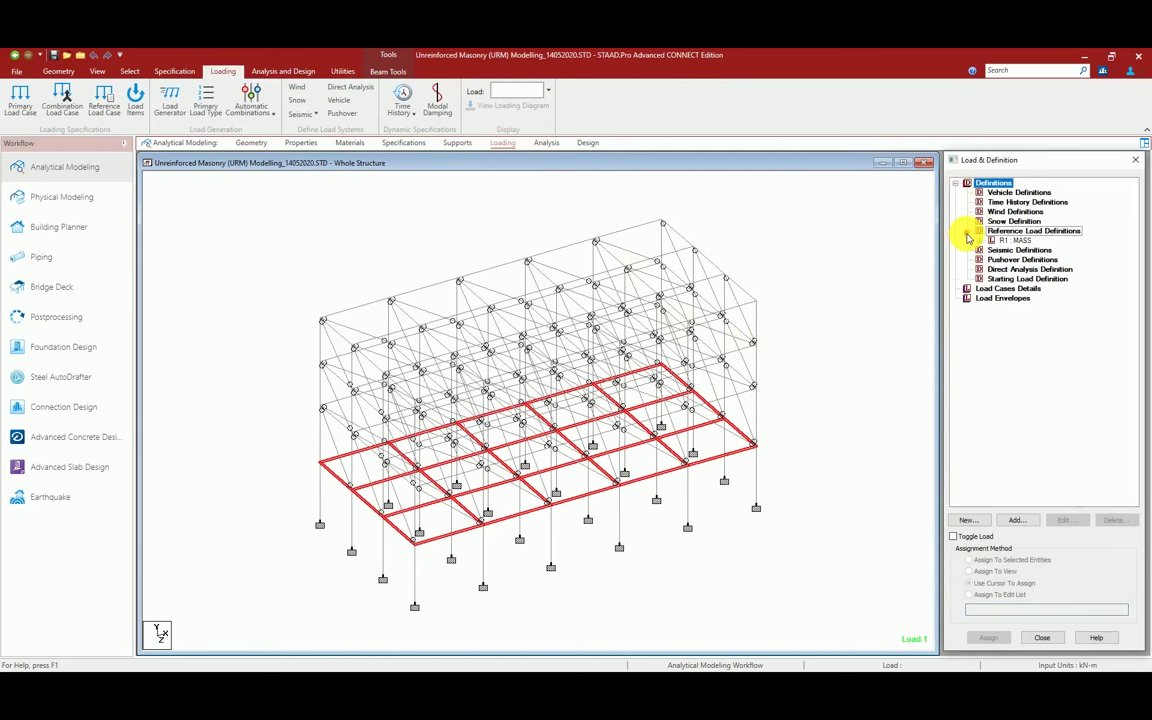
click(979, 240)
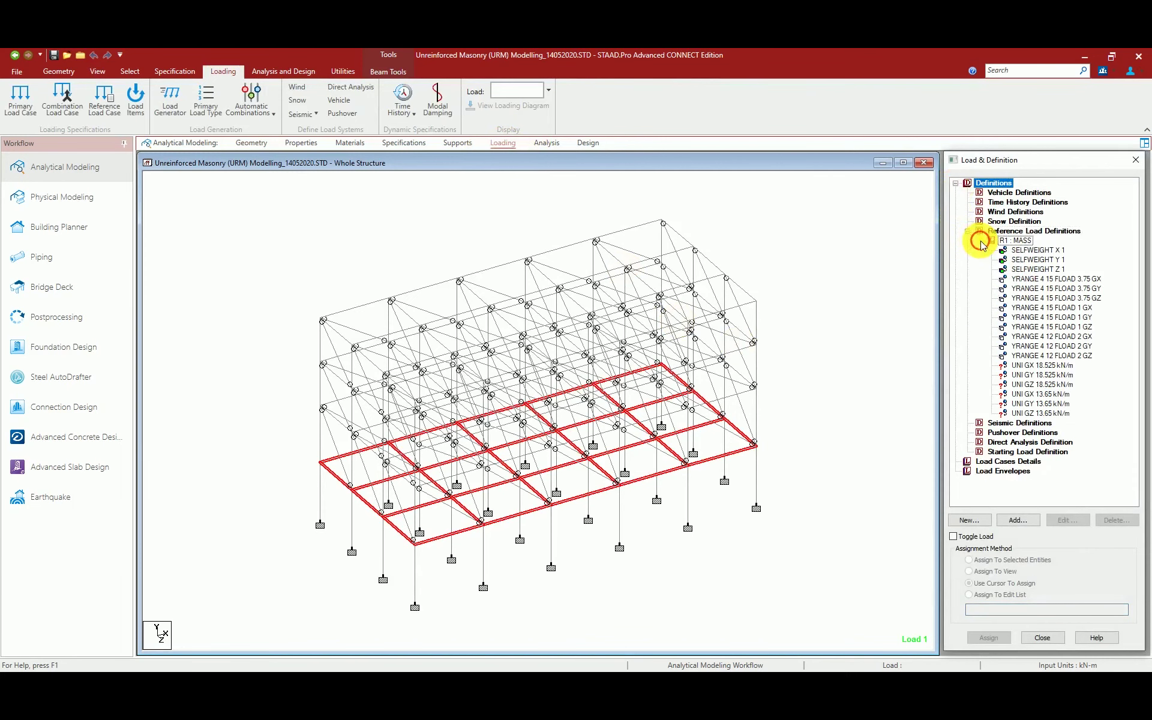
click(1023, 366)
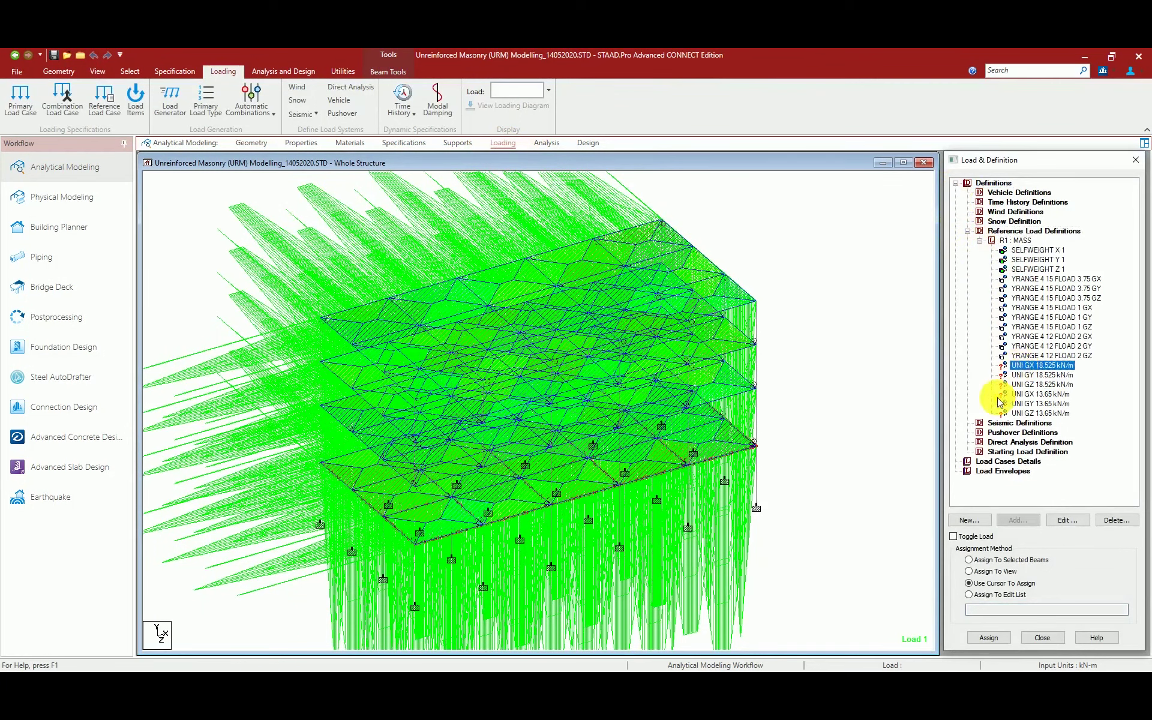
click(973, 564)
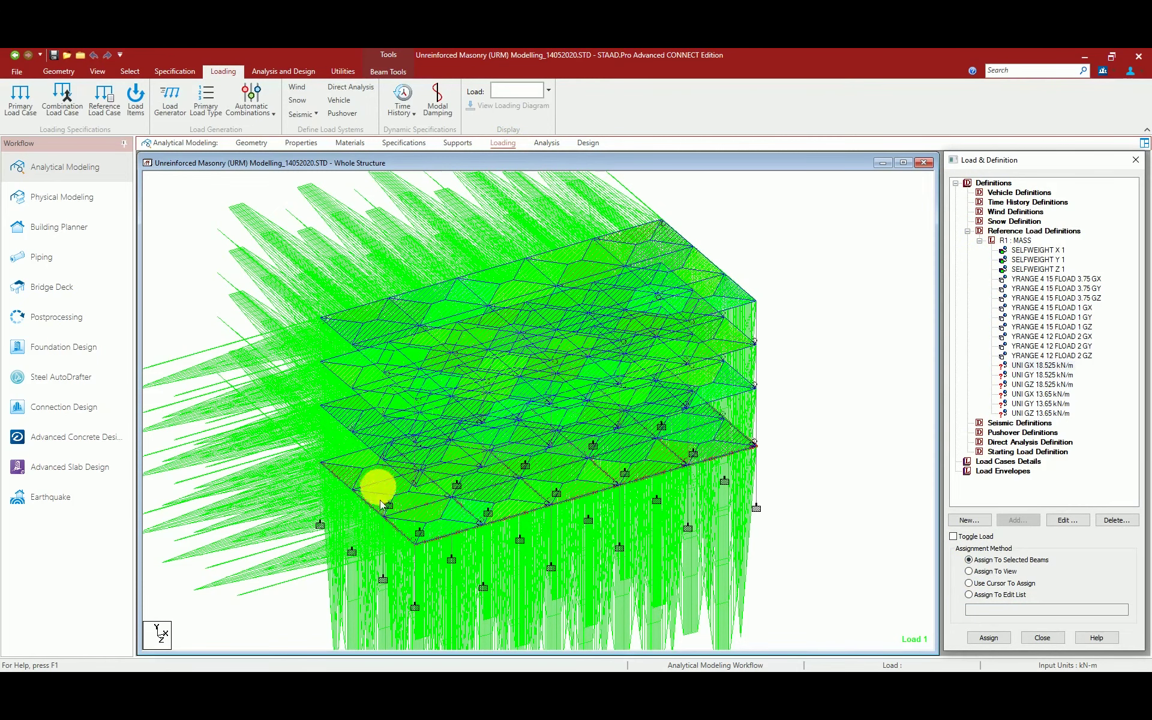
click(987, 638)
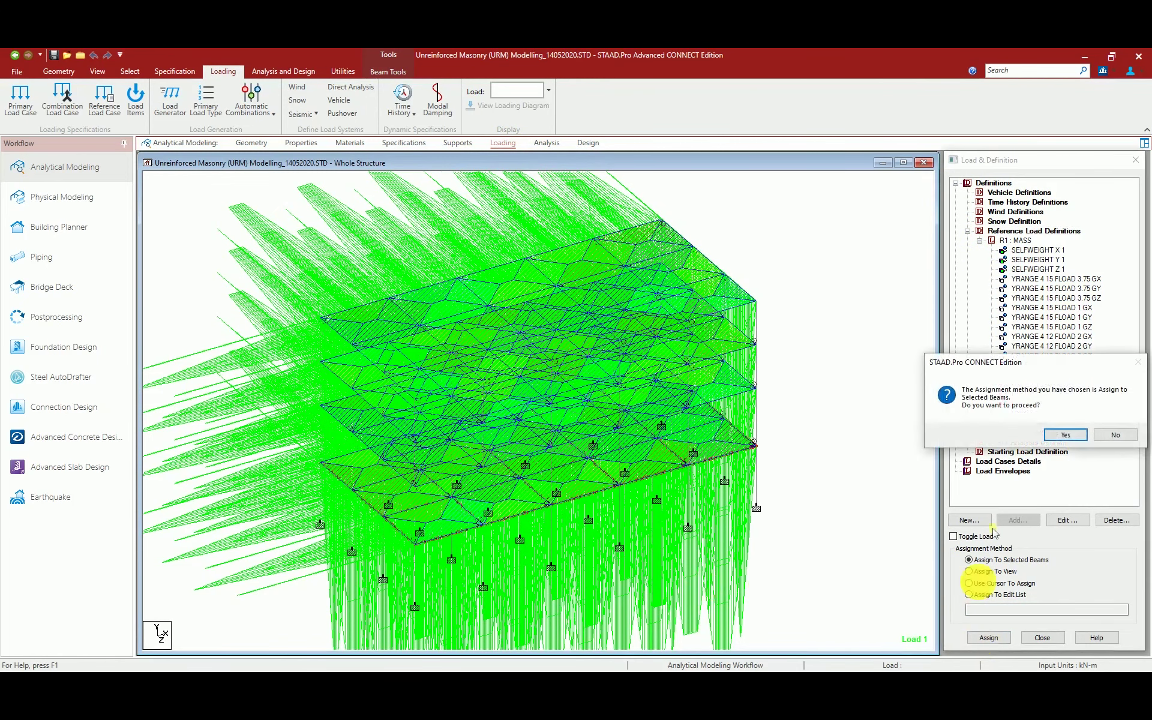
click(1061, 435)
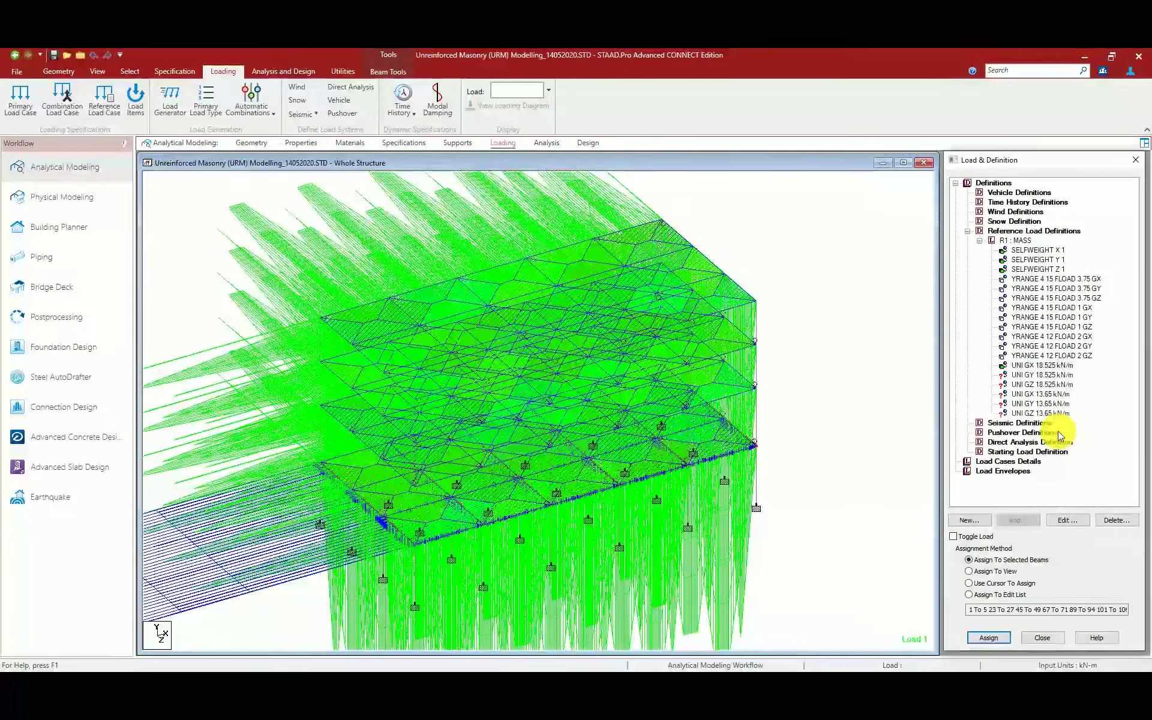
Assign the UNI GY and UNI GZ 18.525 kN/m items of the MASS reference load to the selected lowest-floor beams.
click(1035, 375)
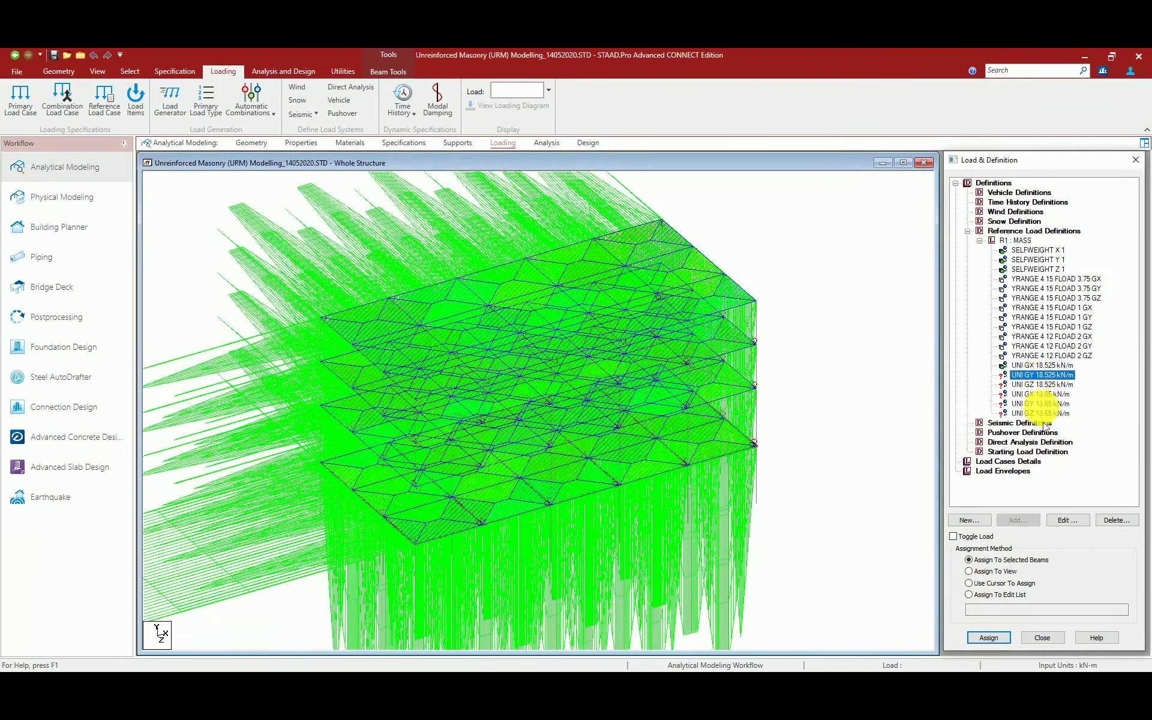
click(989, 638)
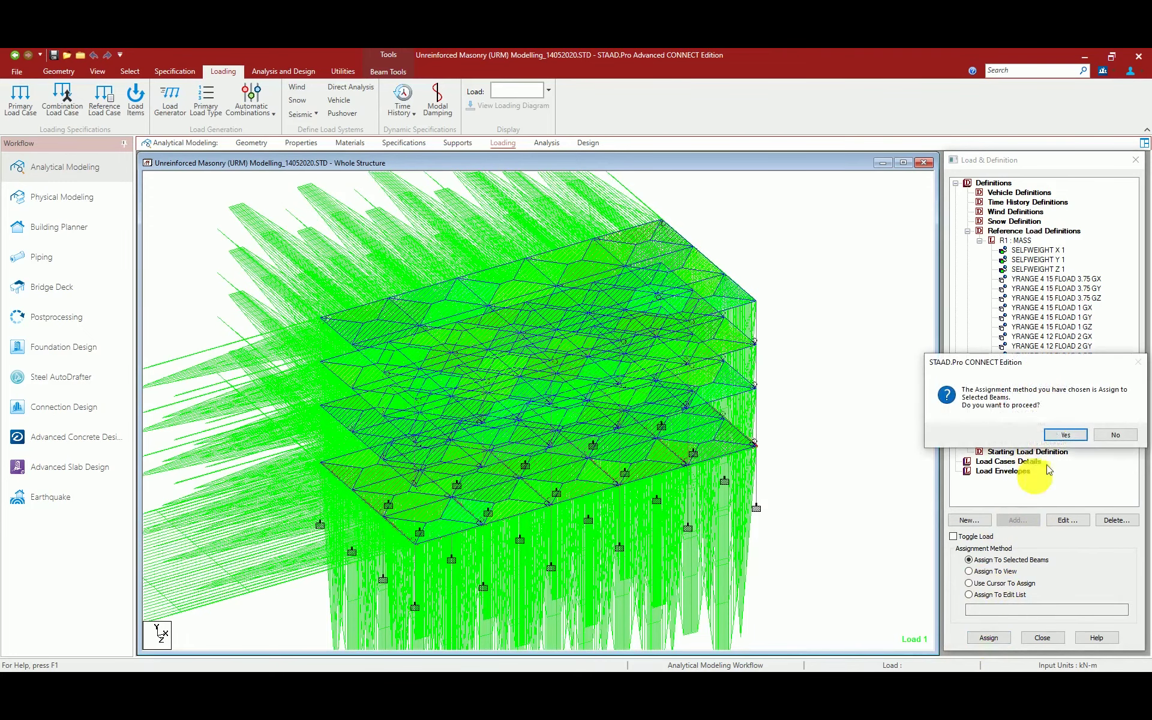
click(1071, 437)
click(1034, 385)
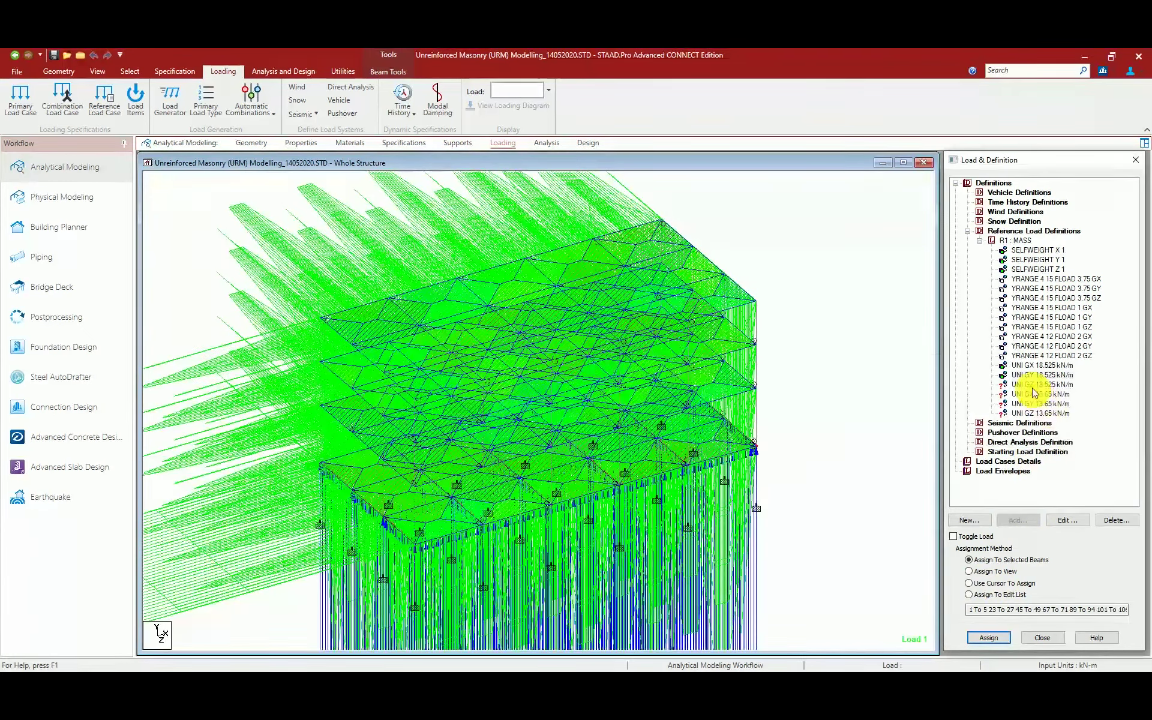
click(988, 638)
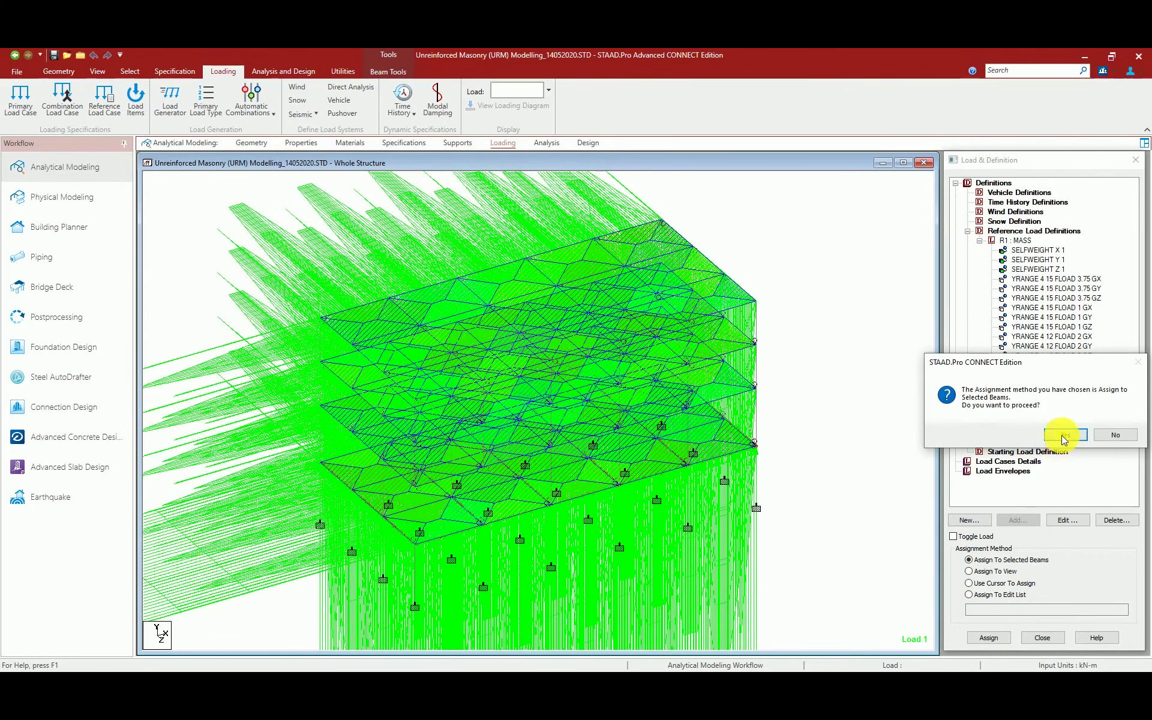
click(1064, 436)
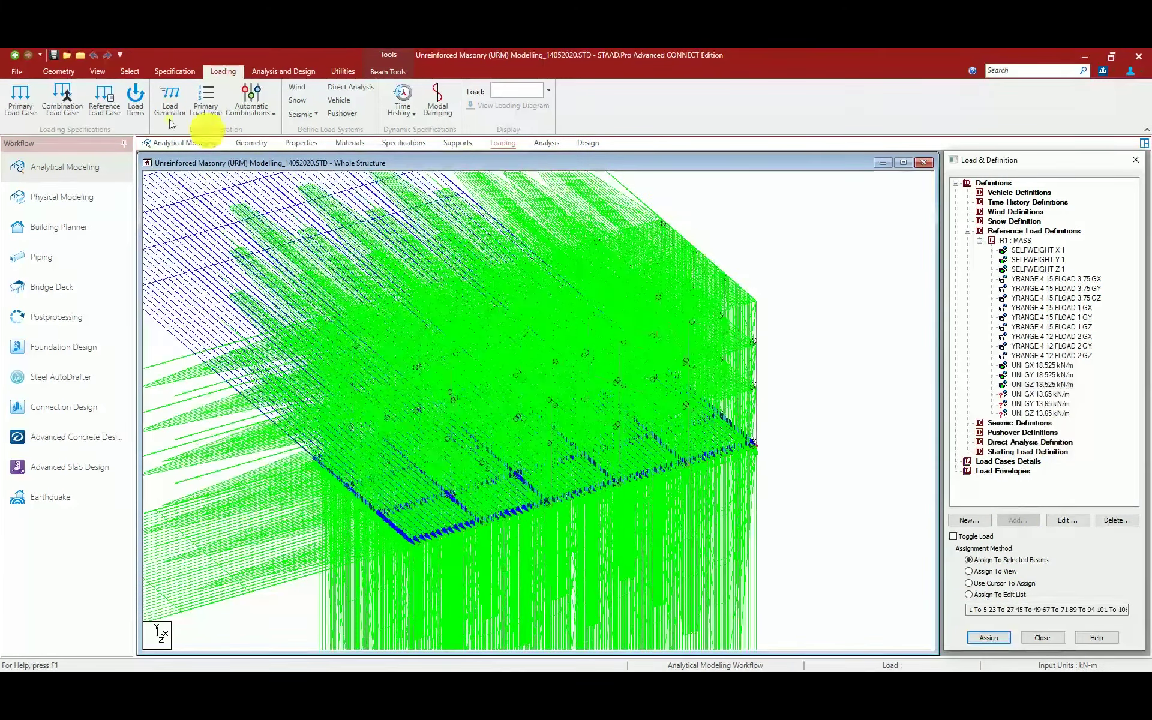
In the front view, select all beams of the two floor levels between the lowest floor and the roof.
click(102, 73)
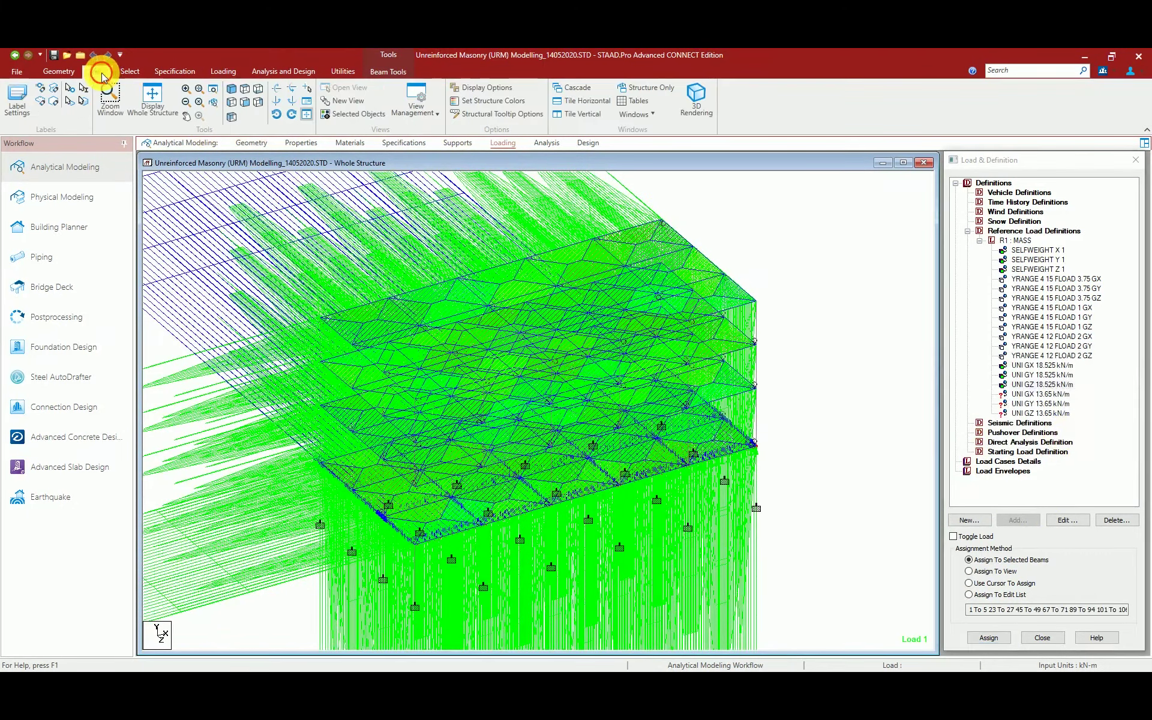
click(244, 101)
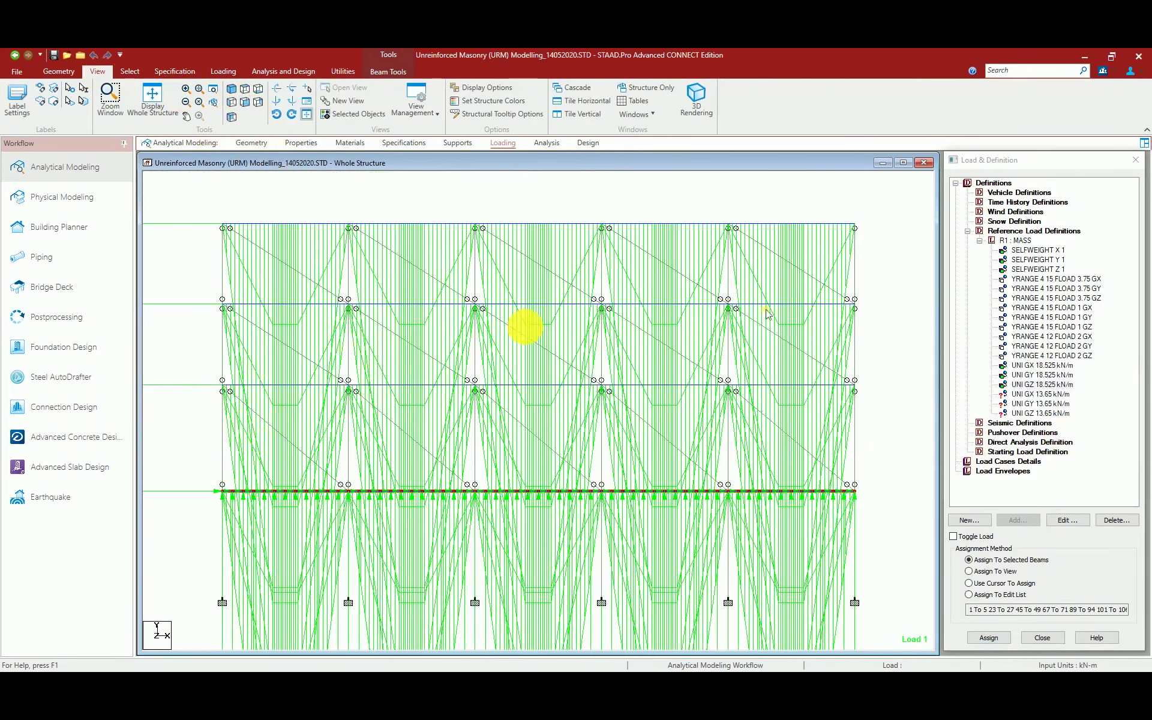
click(1015, 394)
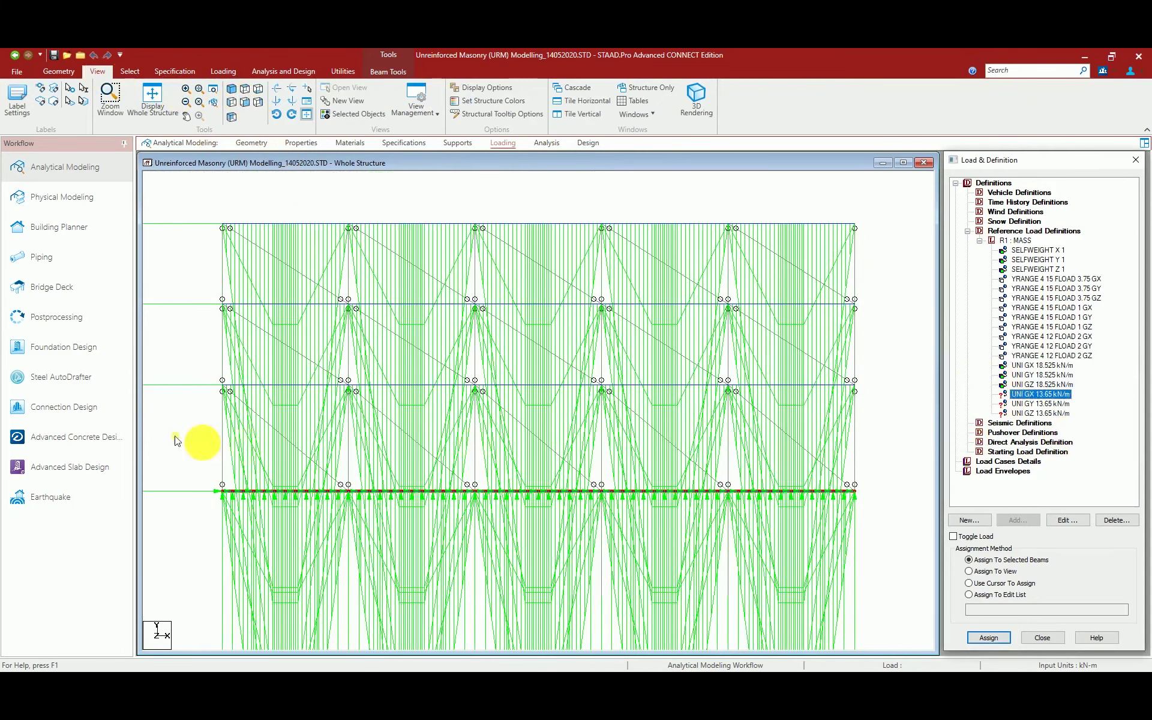
click(183, 434)
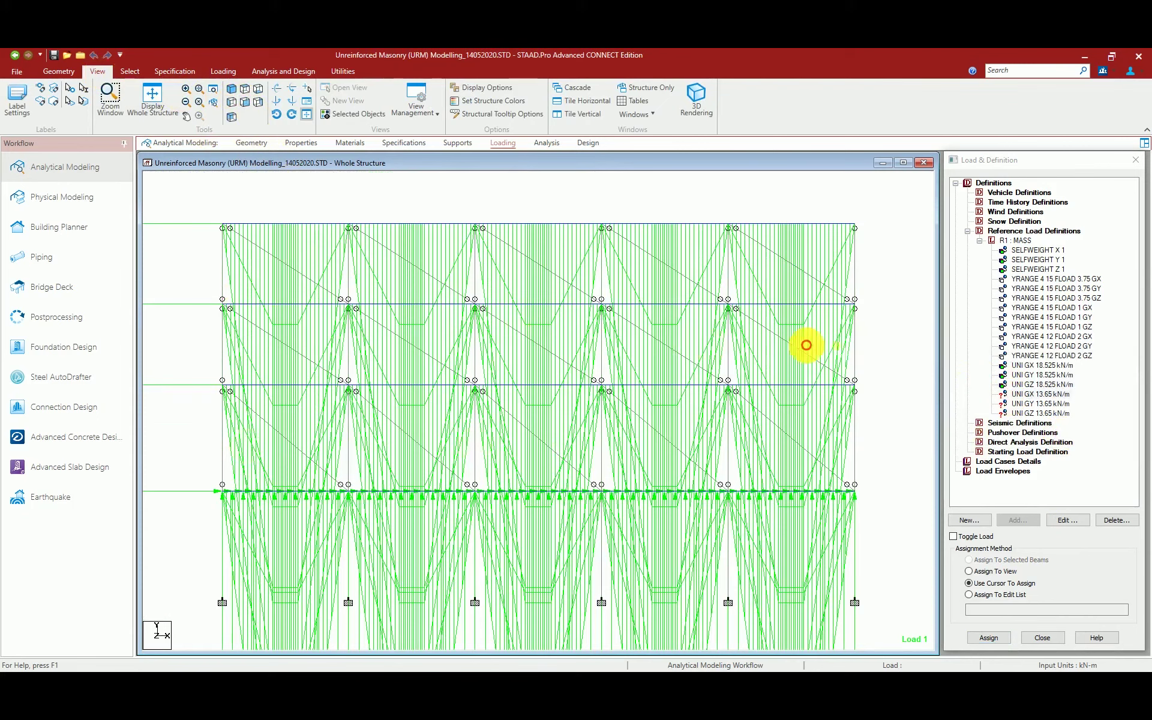
click(864, 316)
drag(193, 360, 891, 412)
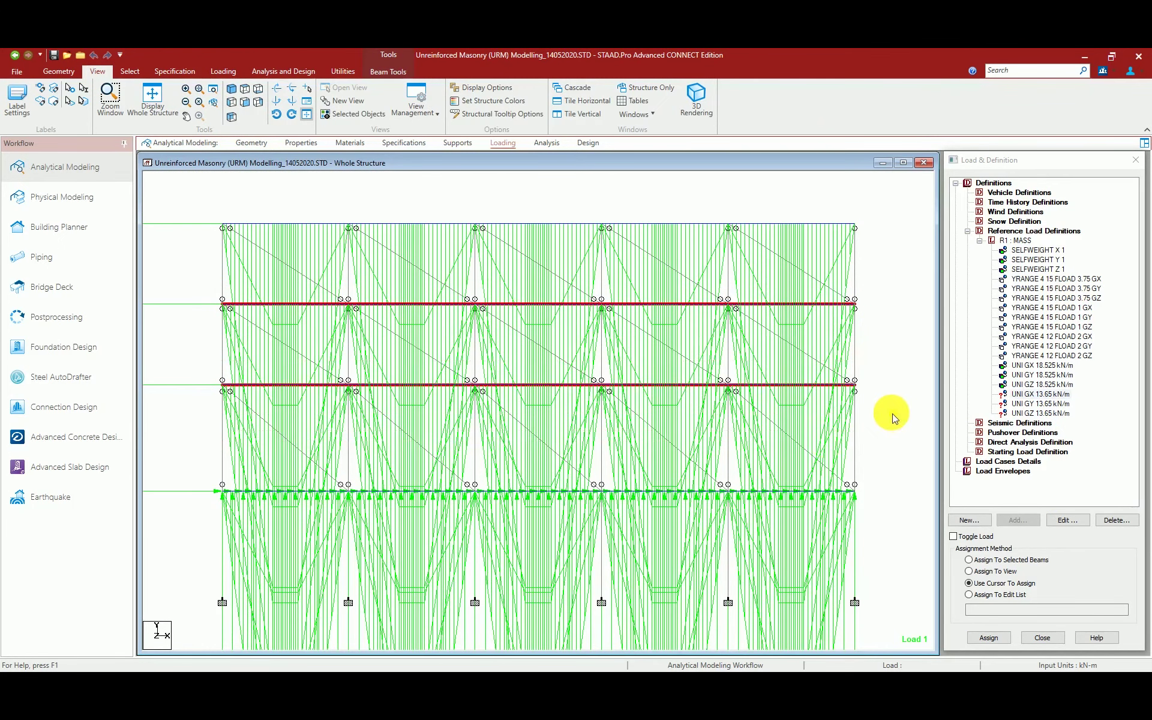
Assign the UNI GX, UNI GY and UNI GZ 13.65 kN/m items of the MASS reference load to the selected beams.
click(969, 560)
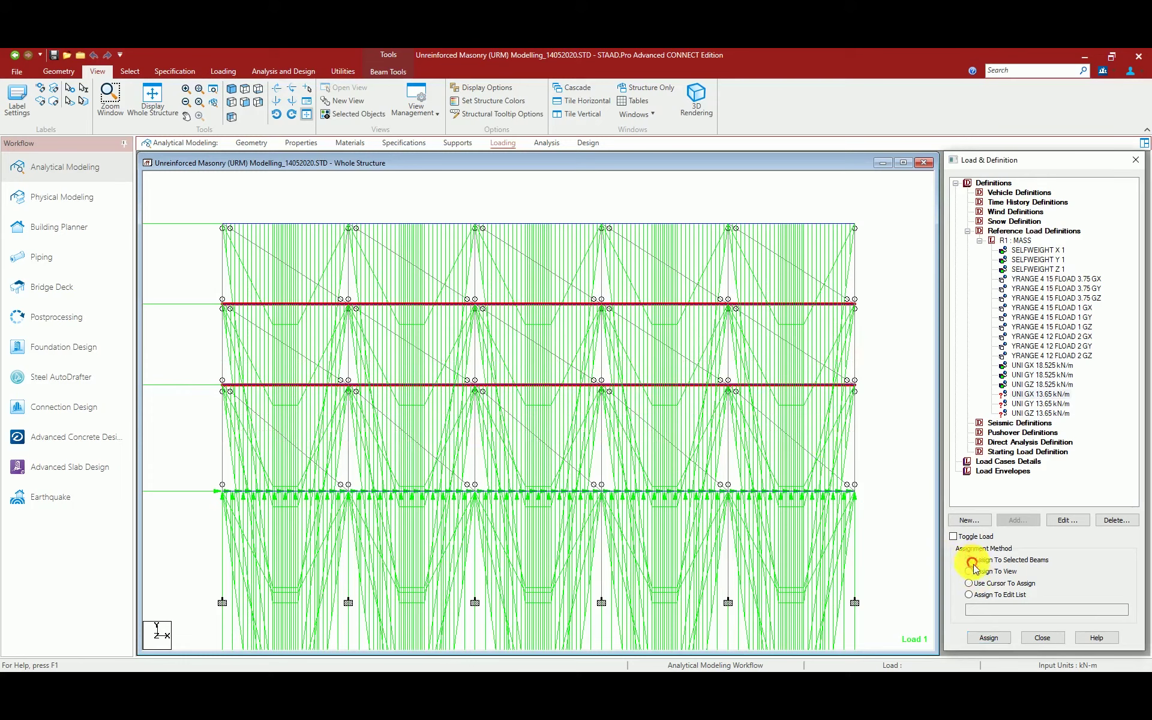
click(999, 638)
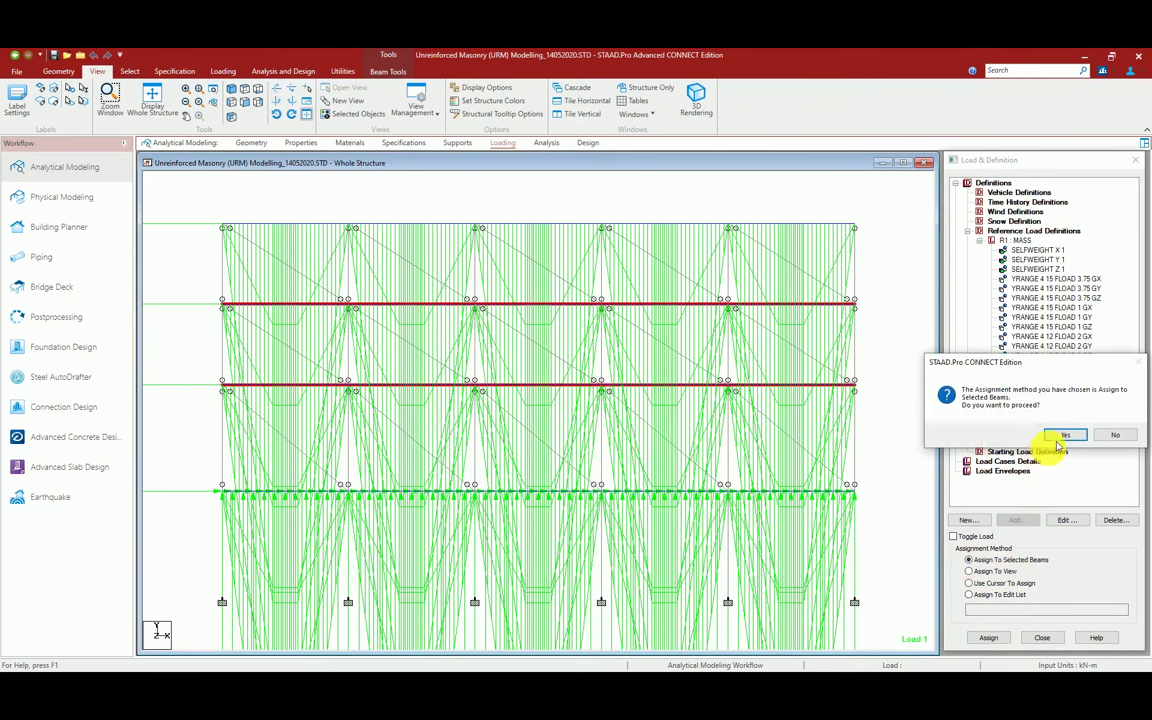
click(1059, 438)
click(1024, 402)
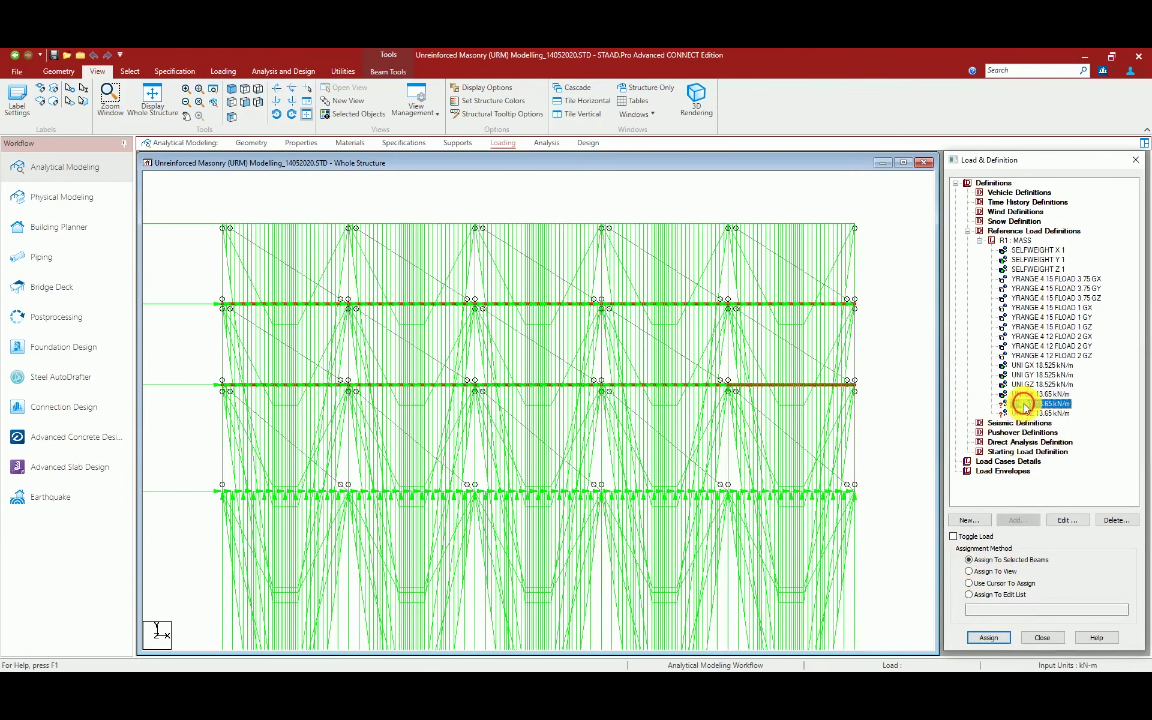
click(989, 638)
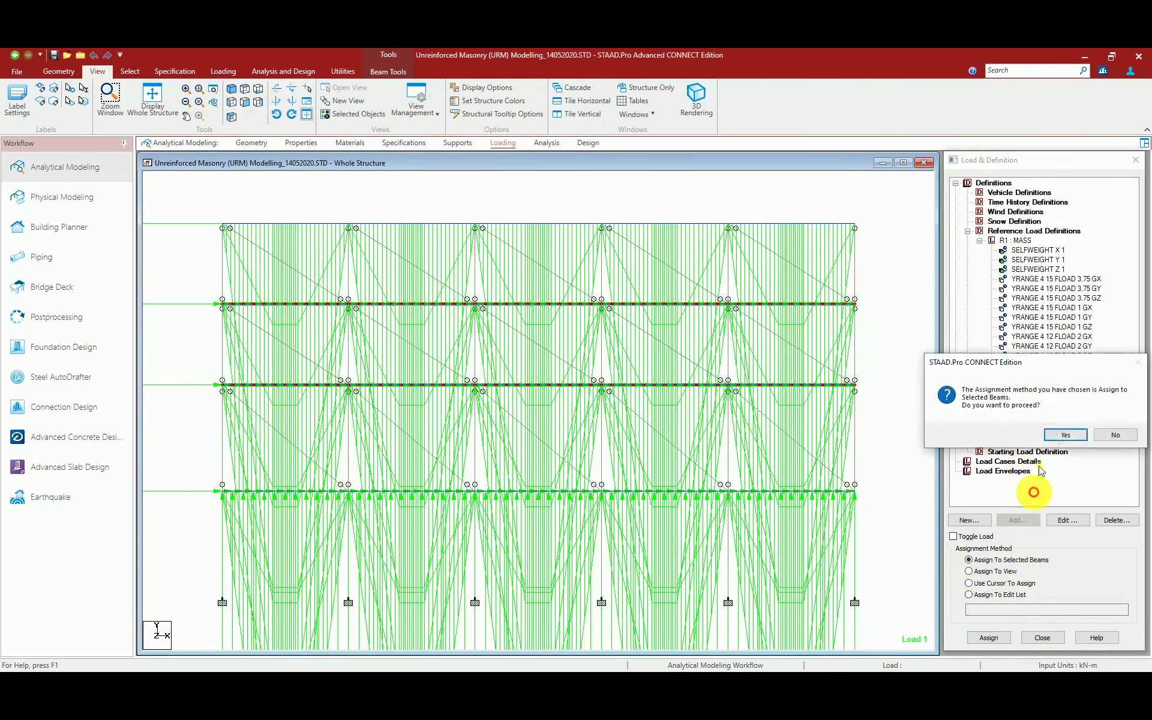
click(1059, 435)
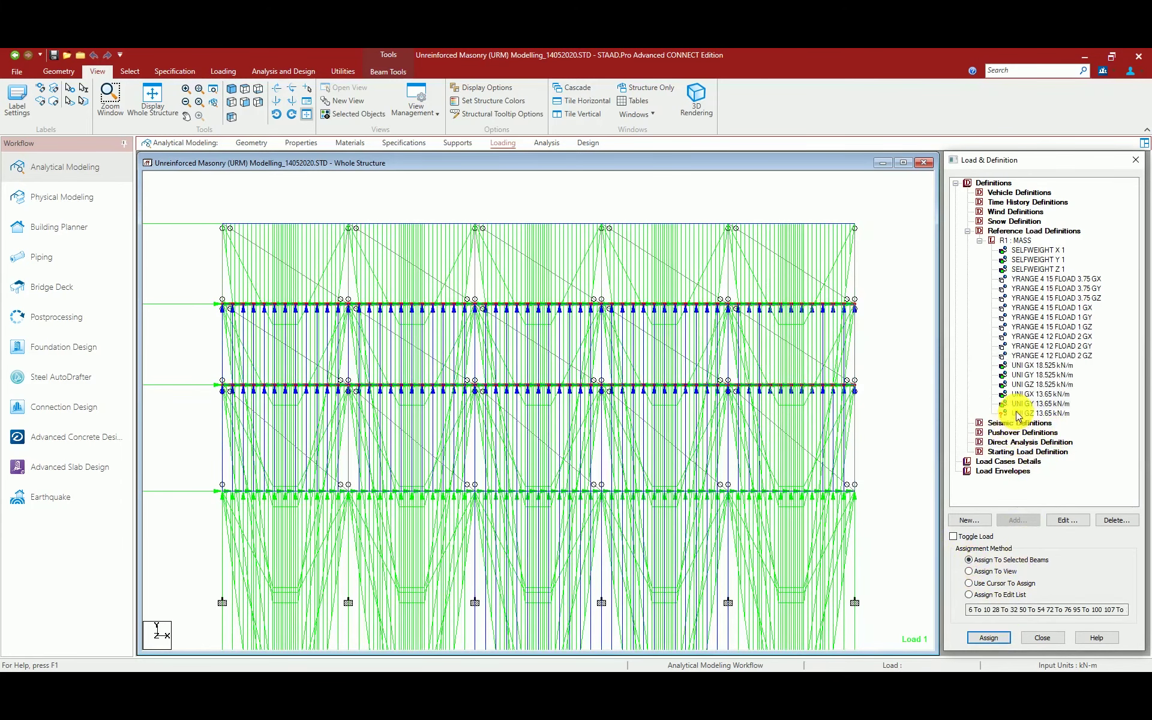
click(1023, 413)
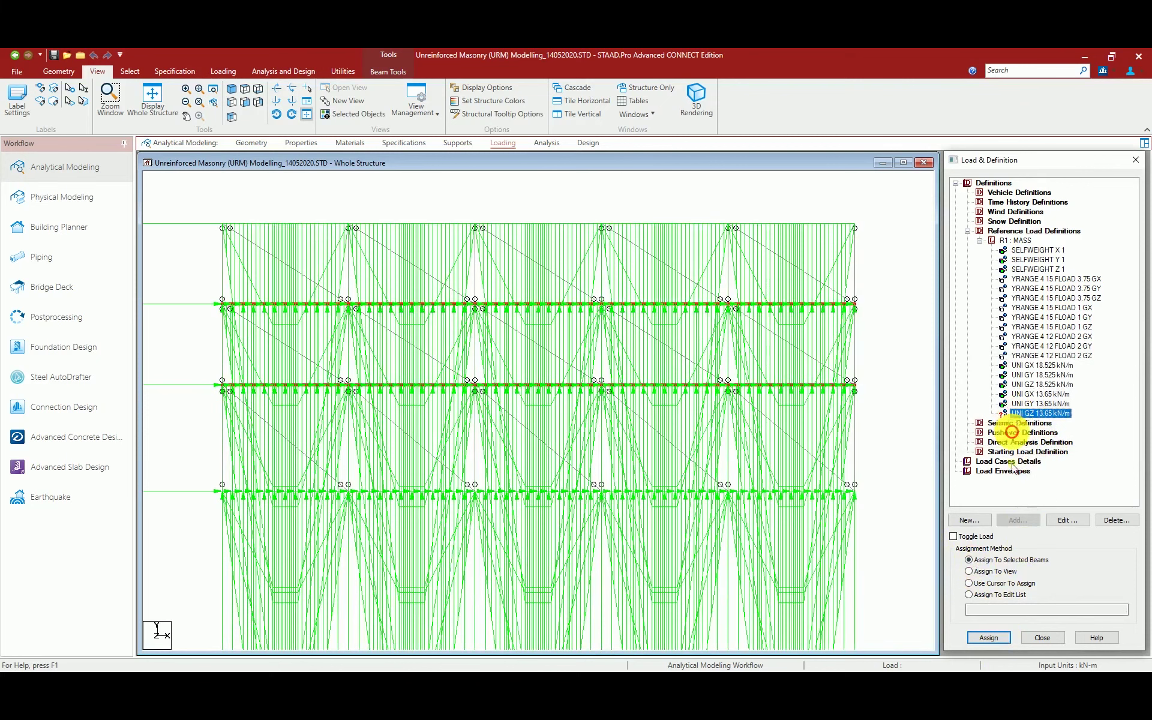
click(993, 641)
click(1063, 435)
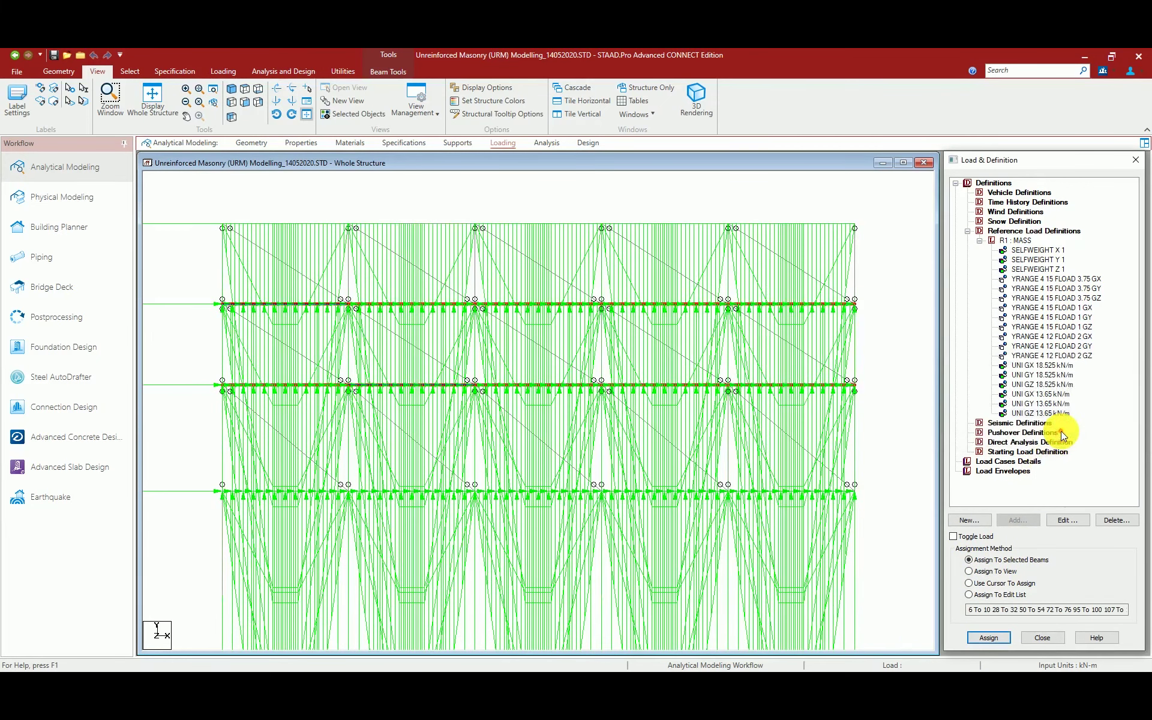
Clear the beam selection, return to the isometric view and save the modified structure.
click(890, 436)
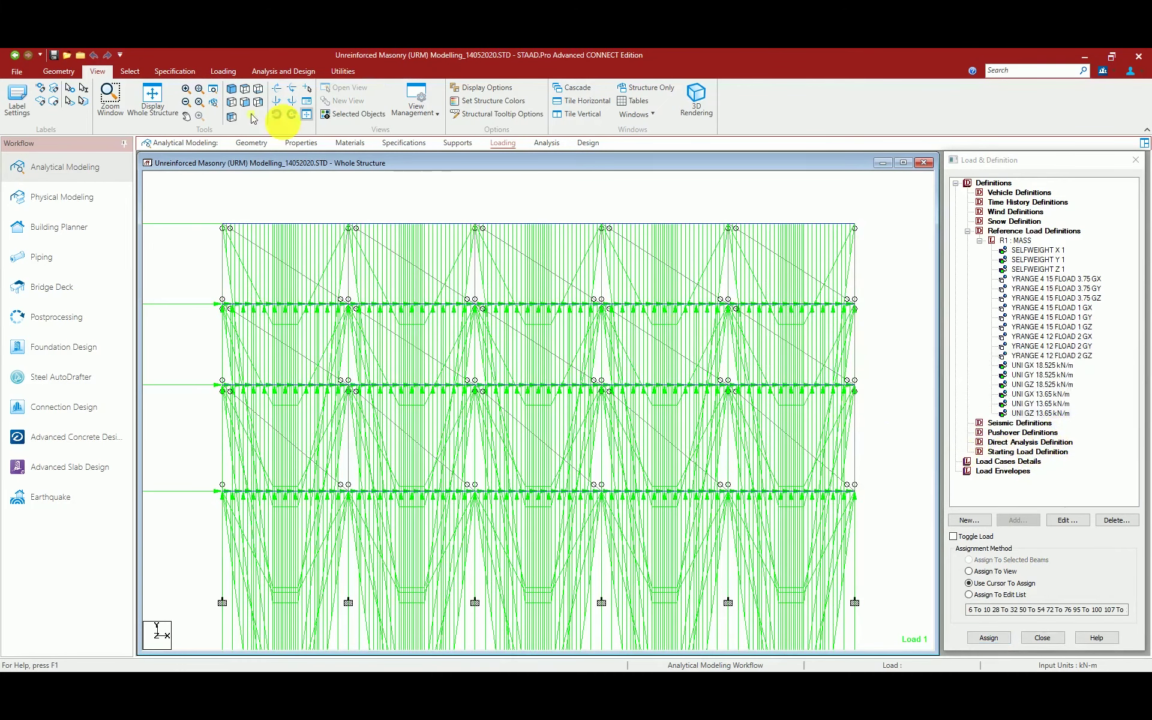
click(231, 92)
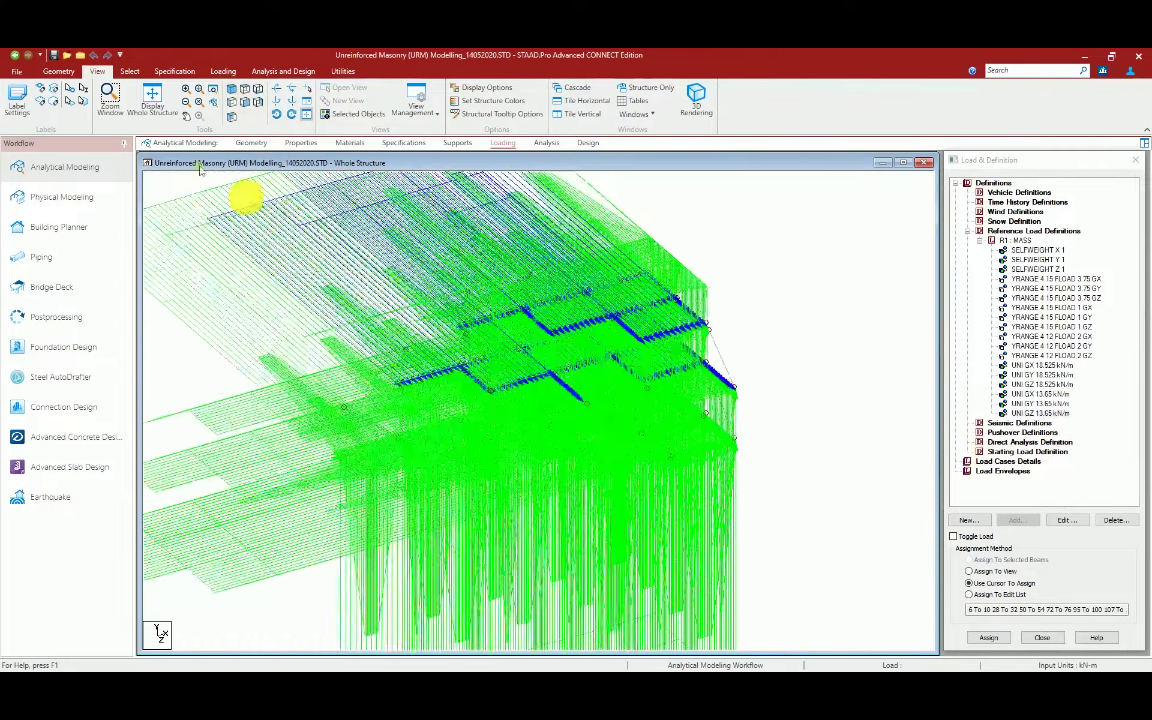
click(54, 55)
click(571, 423)
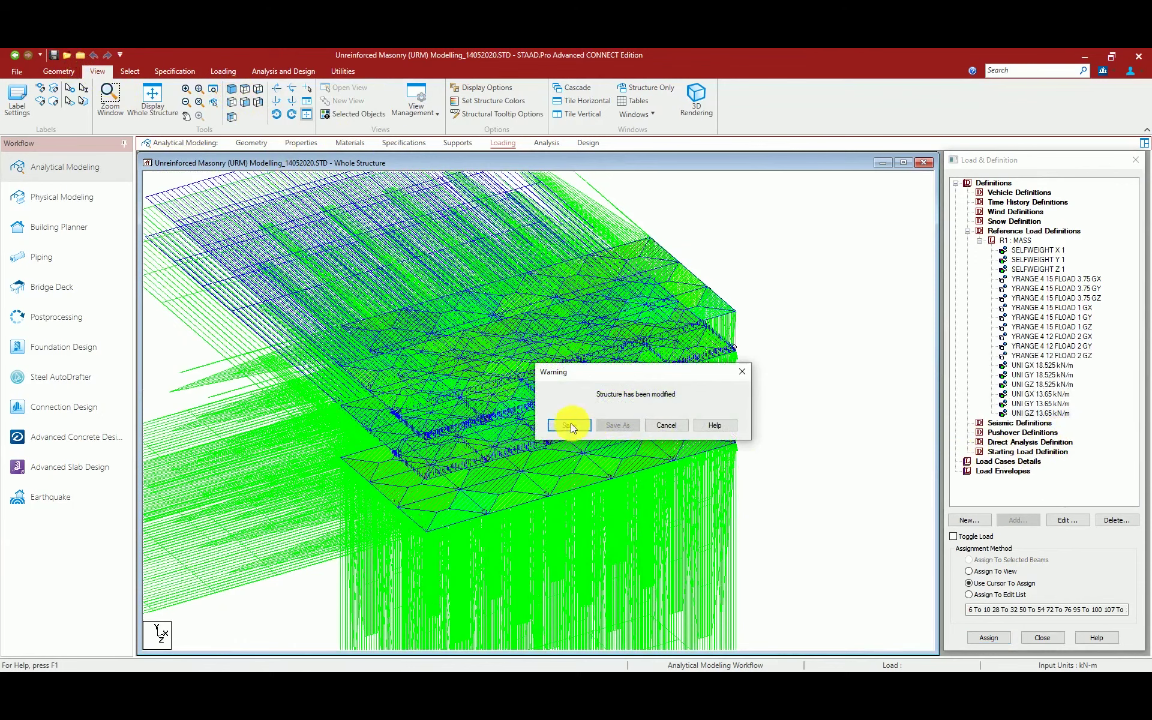
Open the model's command file in the STAAD.Pro Editor and go to the MASS reference load definition at a readable text size.
click(343, 71)
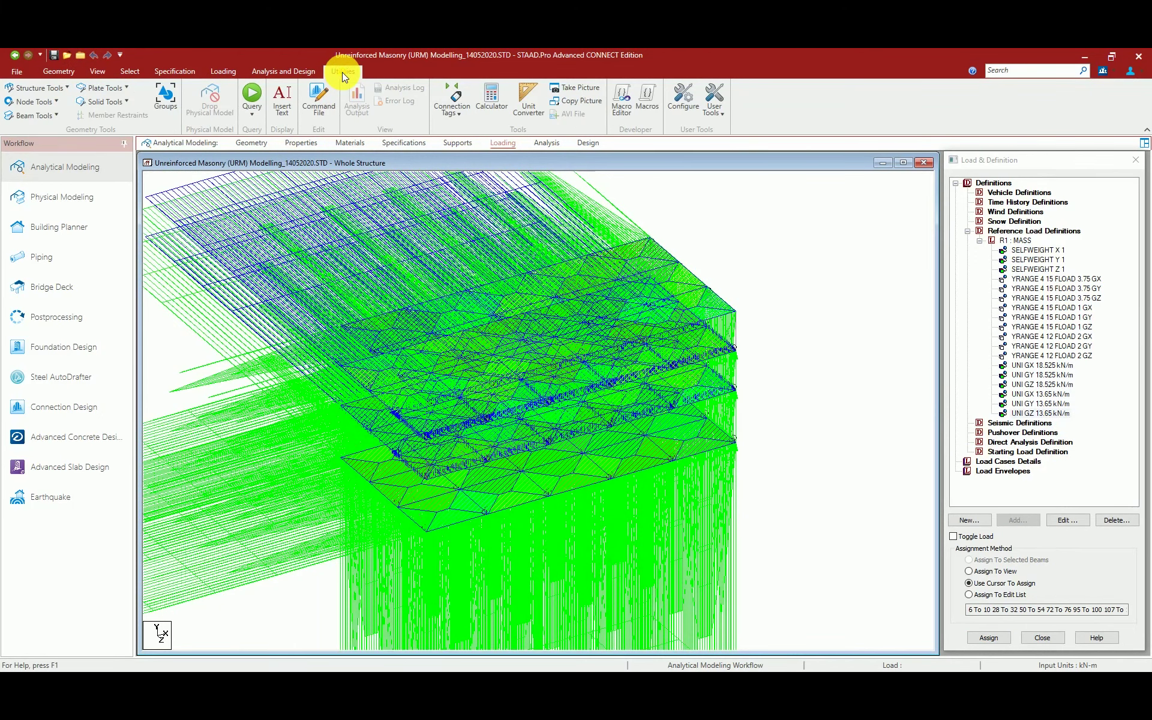
click(323, 106)
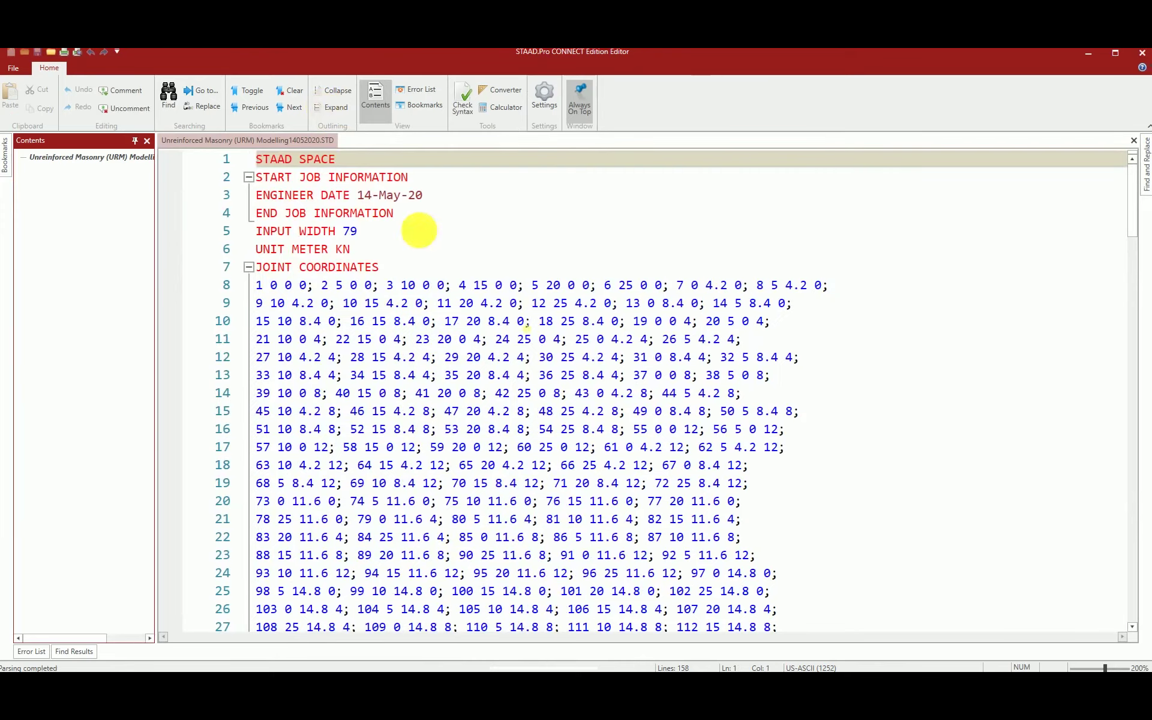
ctrl+scroll(515, 360, down, 10)
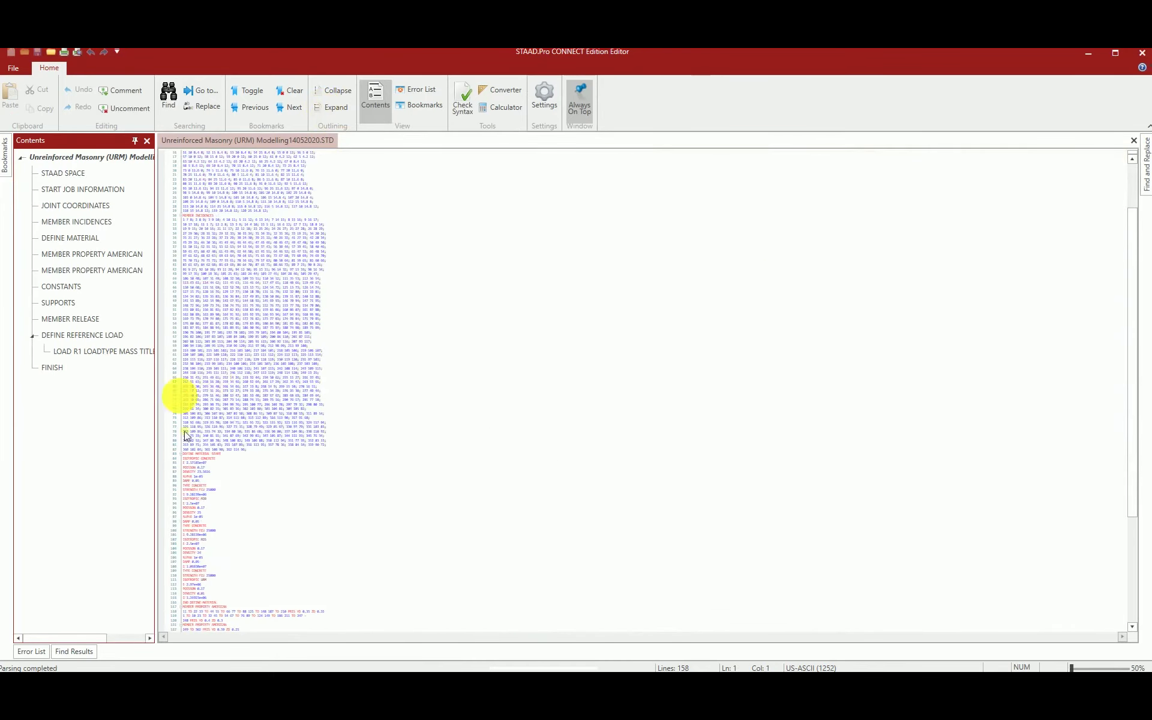
ctrl+scroll(283, 444, up, 5)
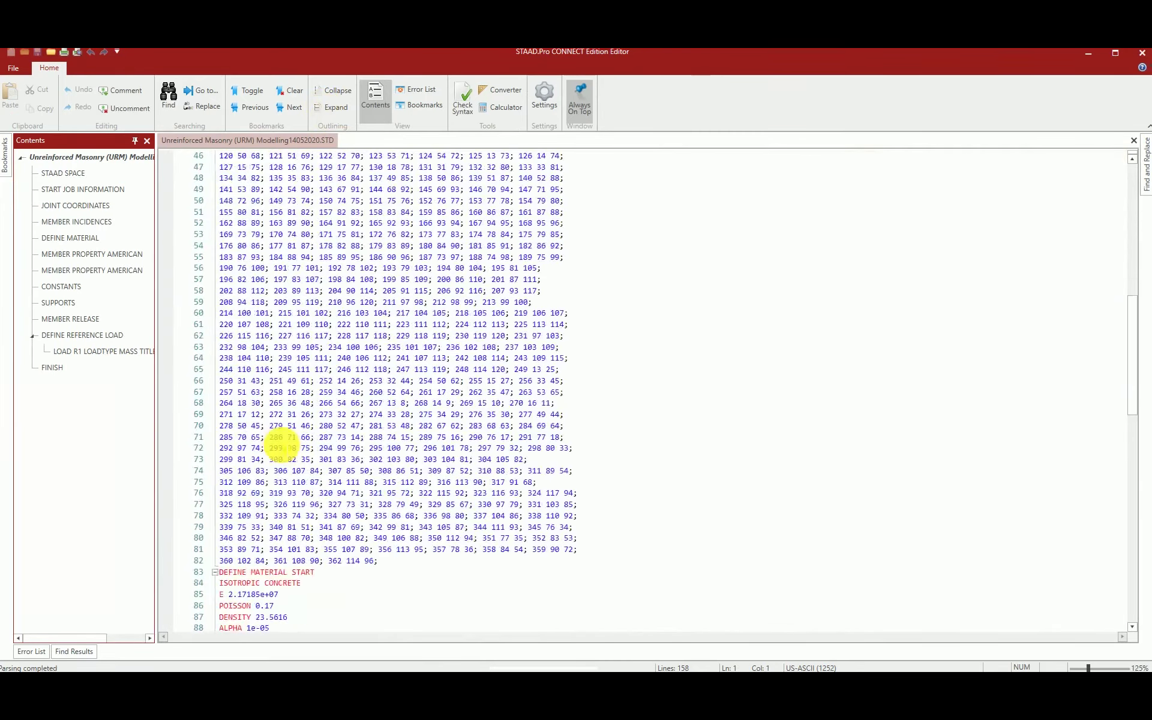
scroll(281, 445, down, 18)
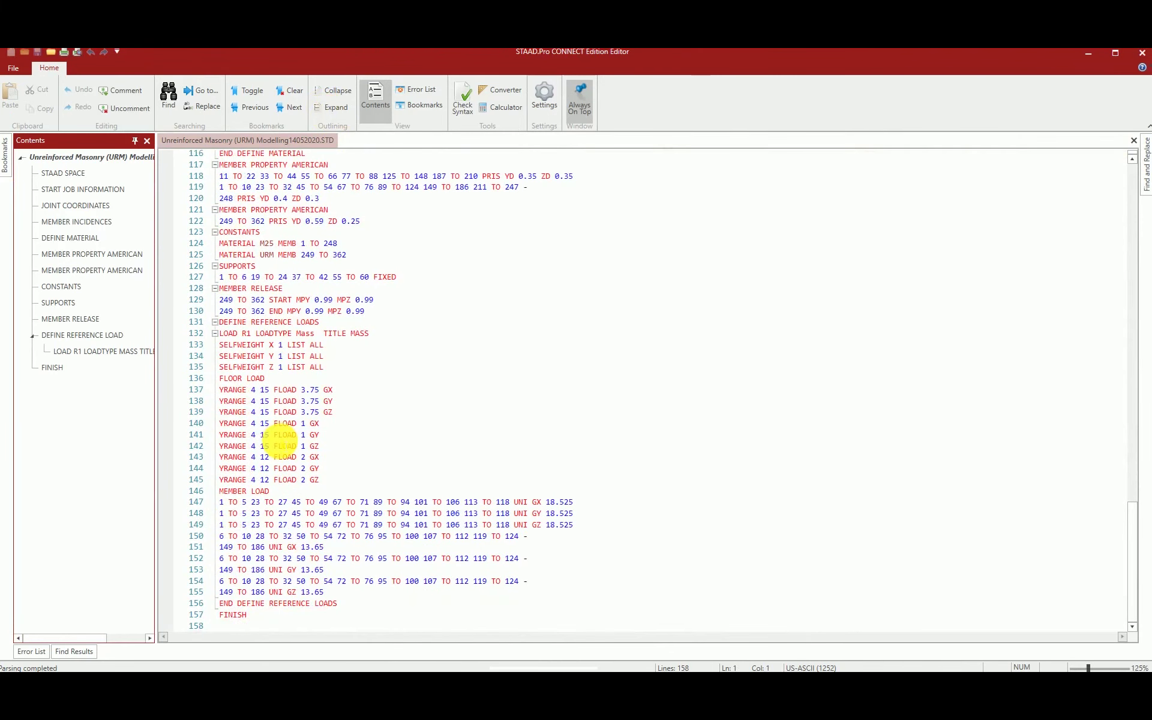
ctrl+scroll(244, 430, up, 5)
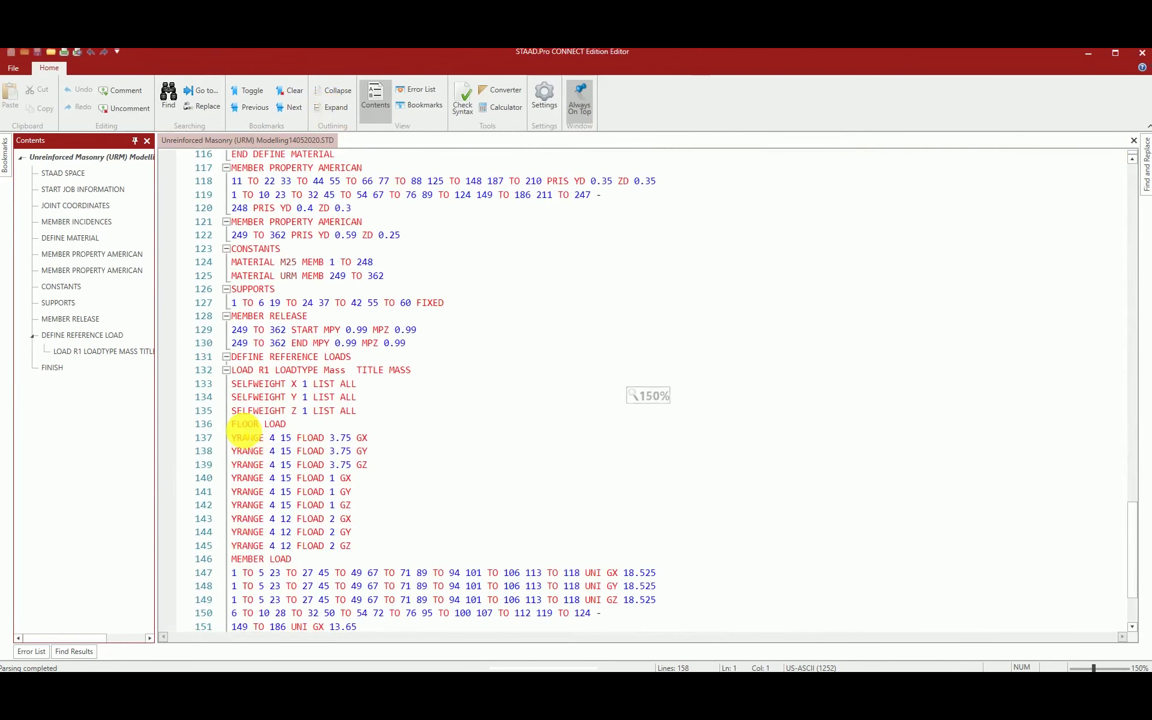
scroll(300, 403, down, 4)
scroll(300, 403, up, 1)
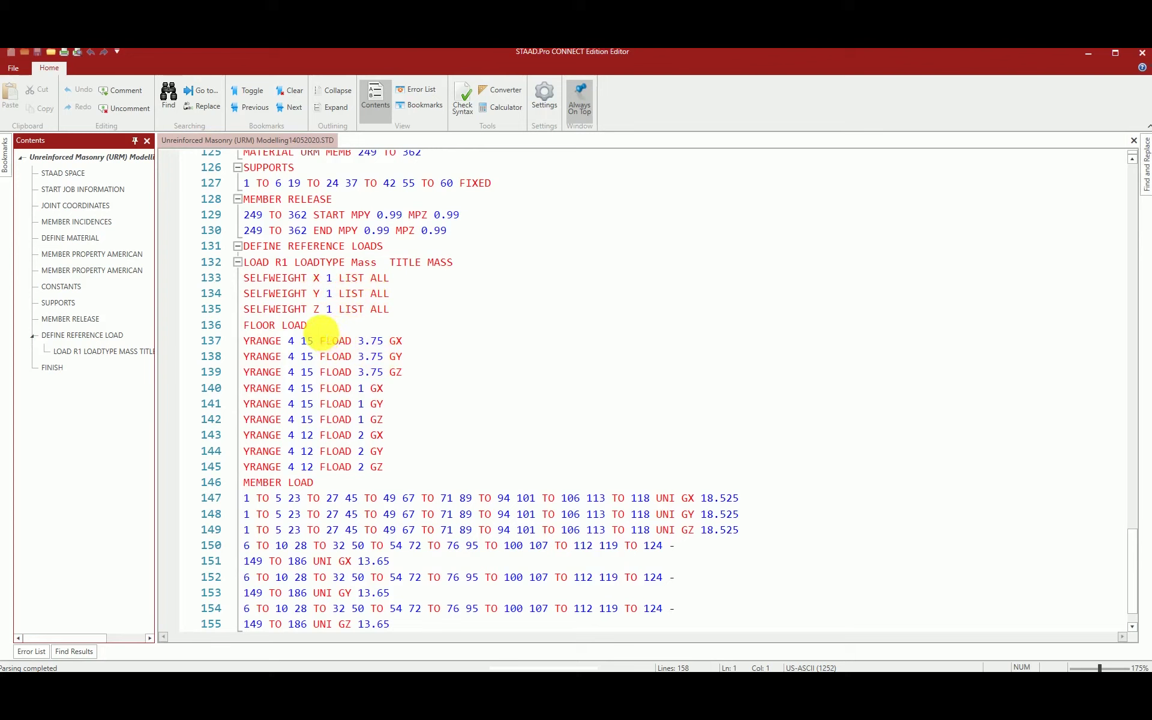
Insert the comment line "*Slab Thickness 0.15 m" directly below FLOOR LOAD in the MASS reference load.
click(318, 329)
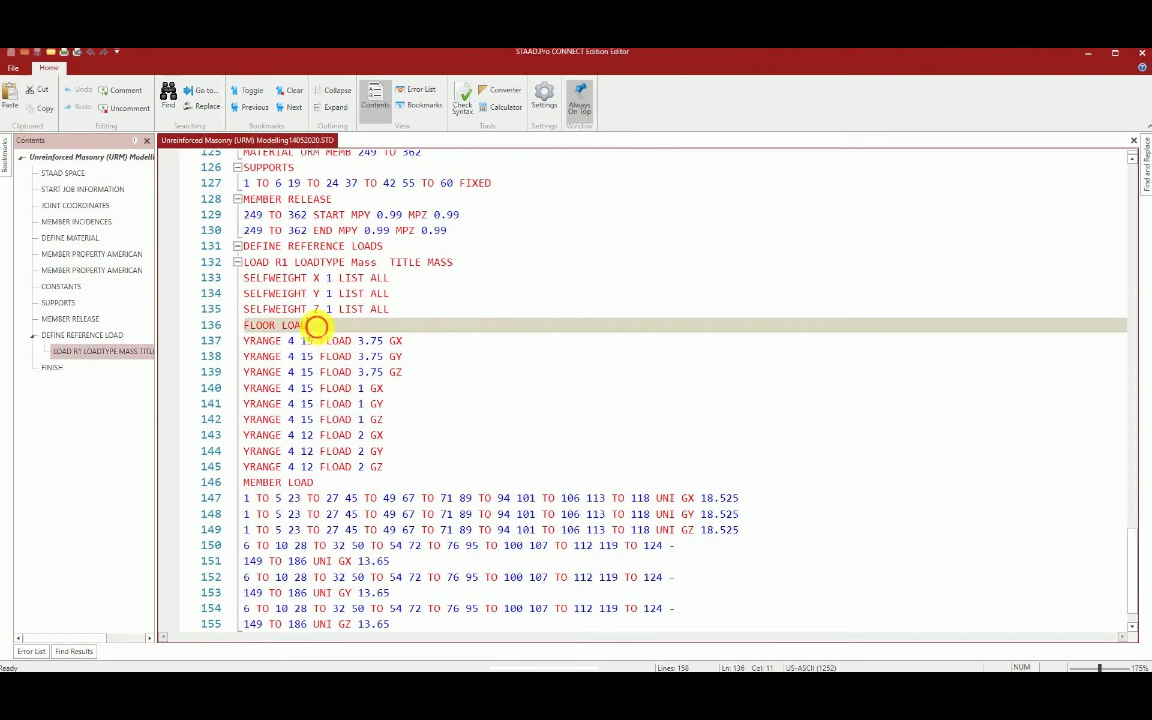
key(Return)
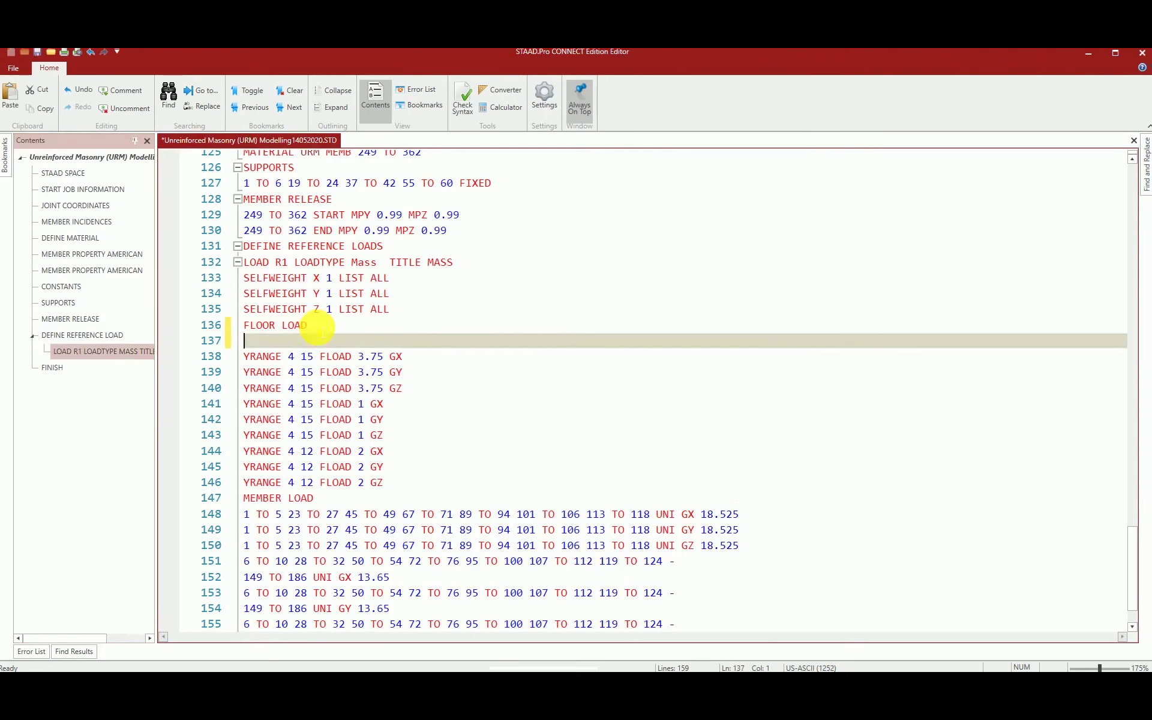
click(114, 92)
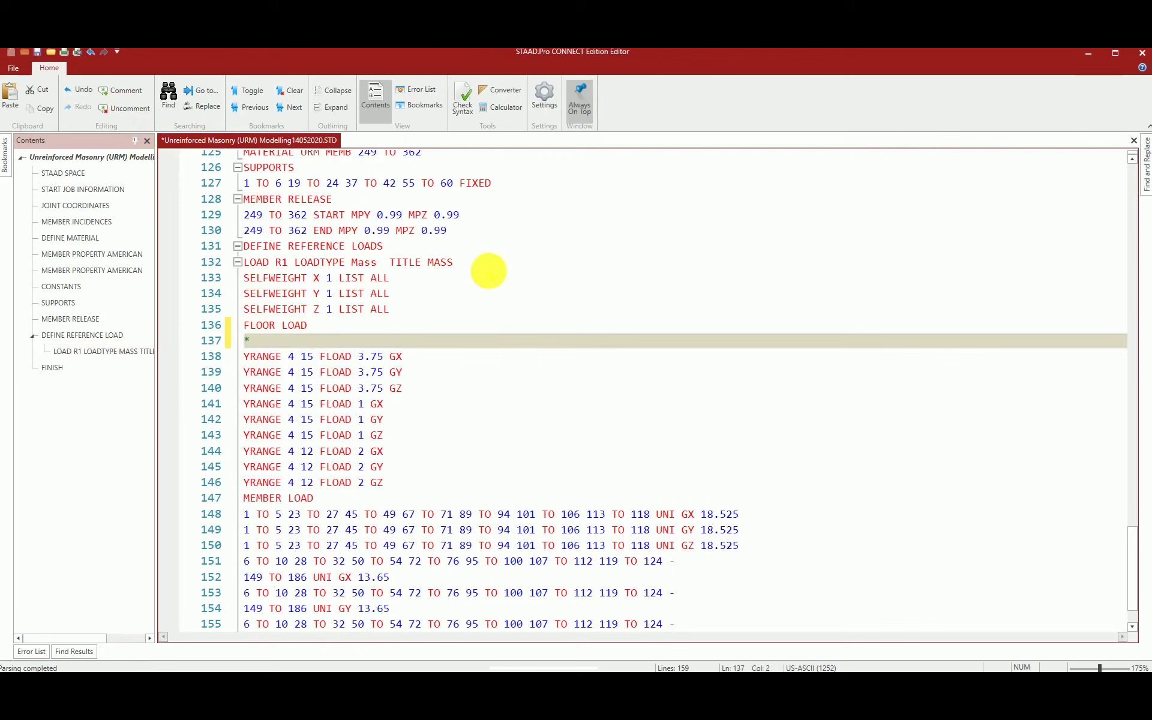
text(Slab Thi)
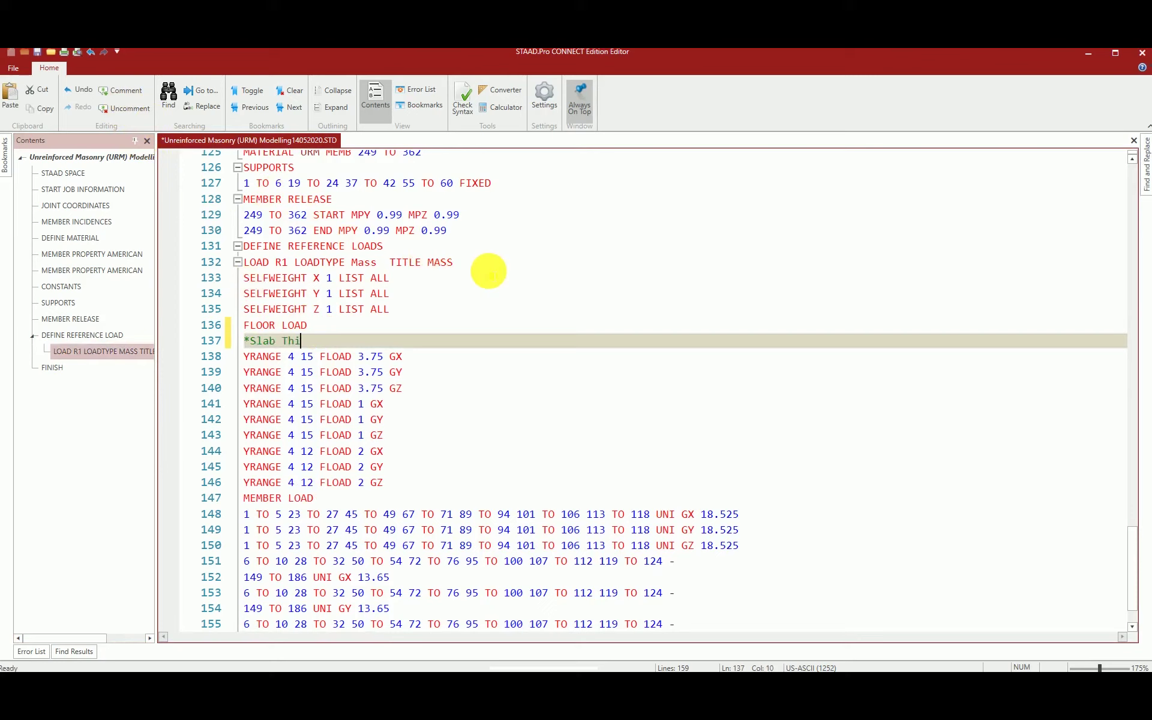
text(ckness 0.15 m)
key(Return)
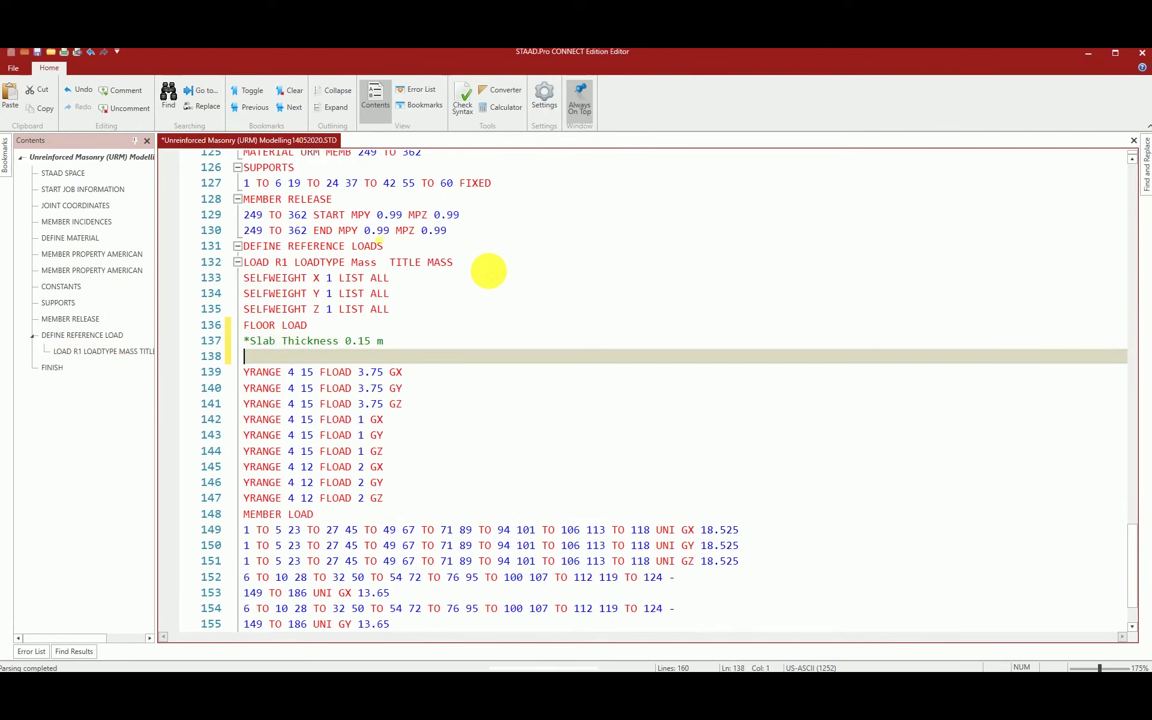
Add the comment "*Desnity of Concrete =25 KN/m3" on the line below the slab thickness comment.
text(*)
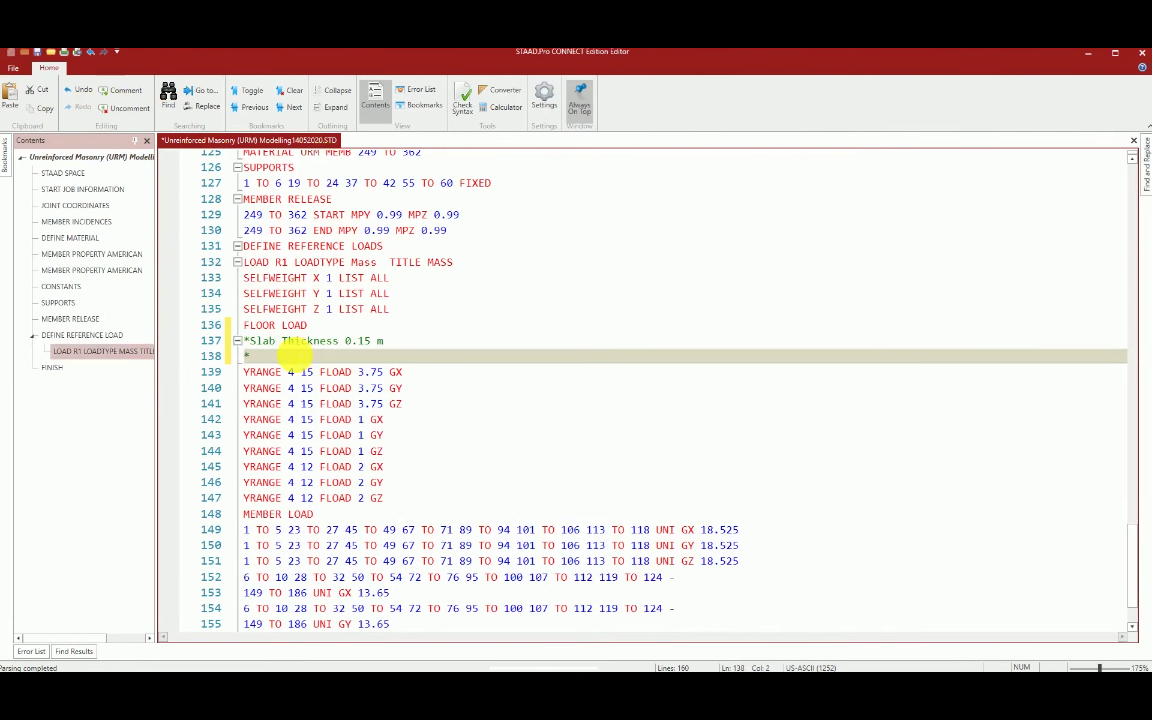
text(D=25 )
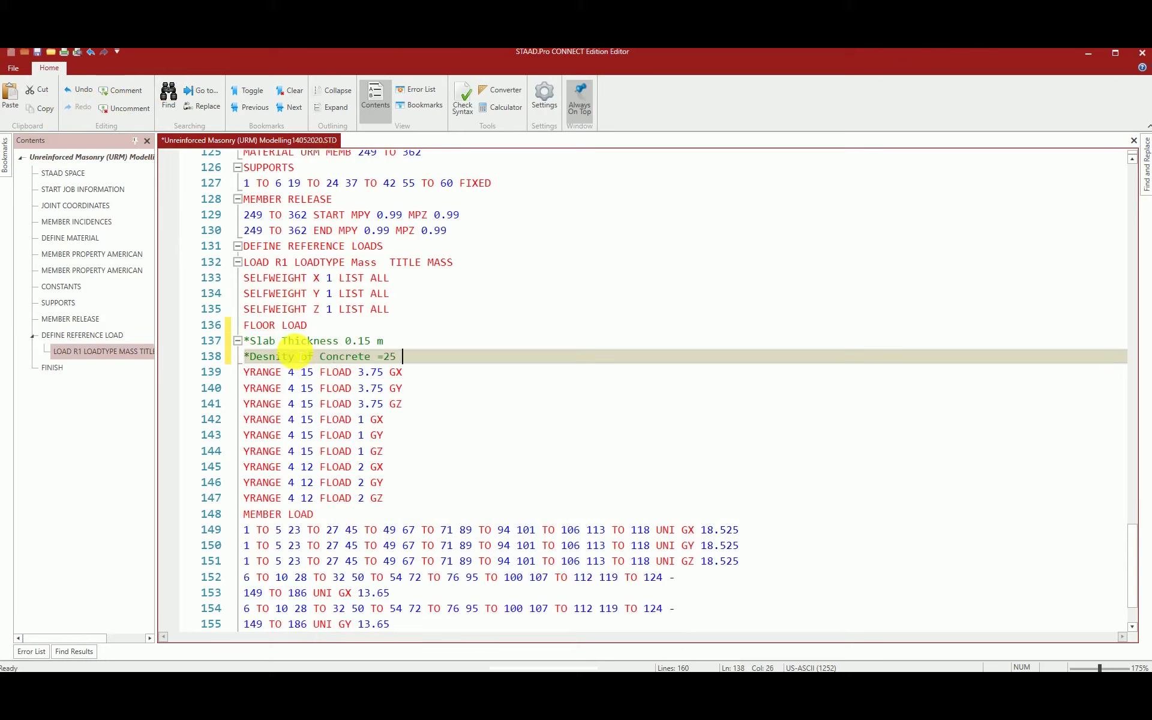
text(KN/m3)
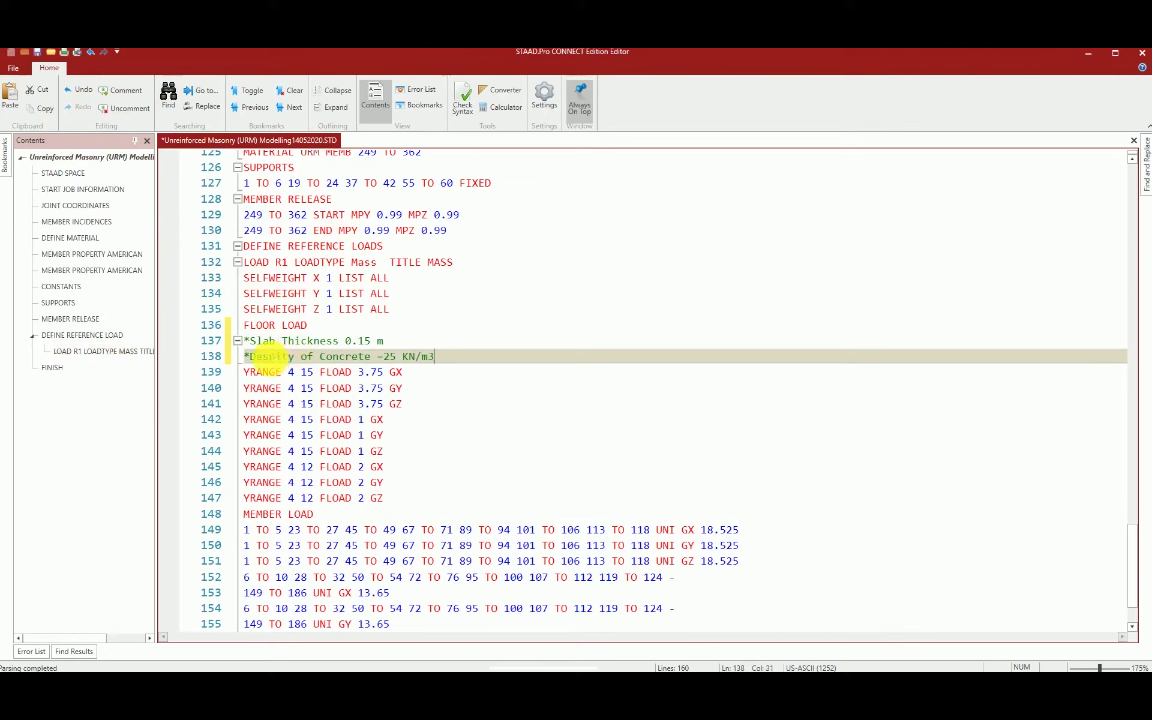
Correct the misspelled word in the concrete density comment so it reads "*Density of Concrete =25 KN/m3".
click(263, 356)
key(Delete)
text(s)
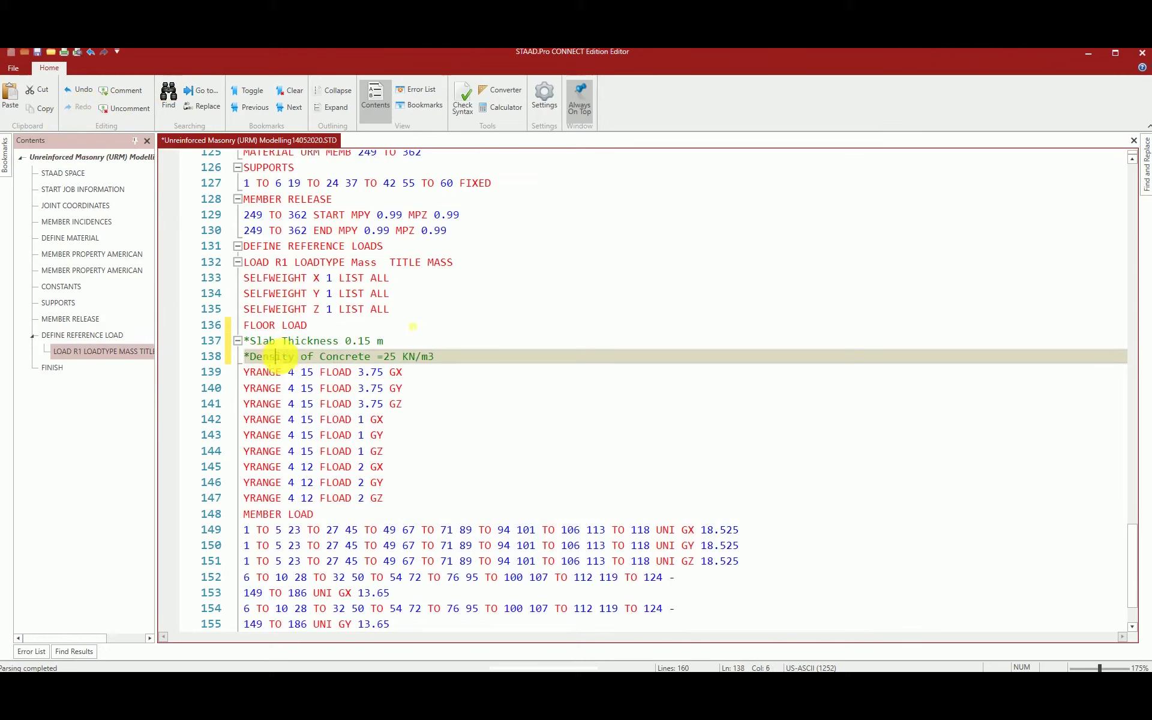
click(460, 358)
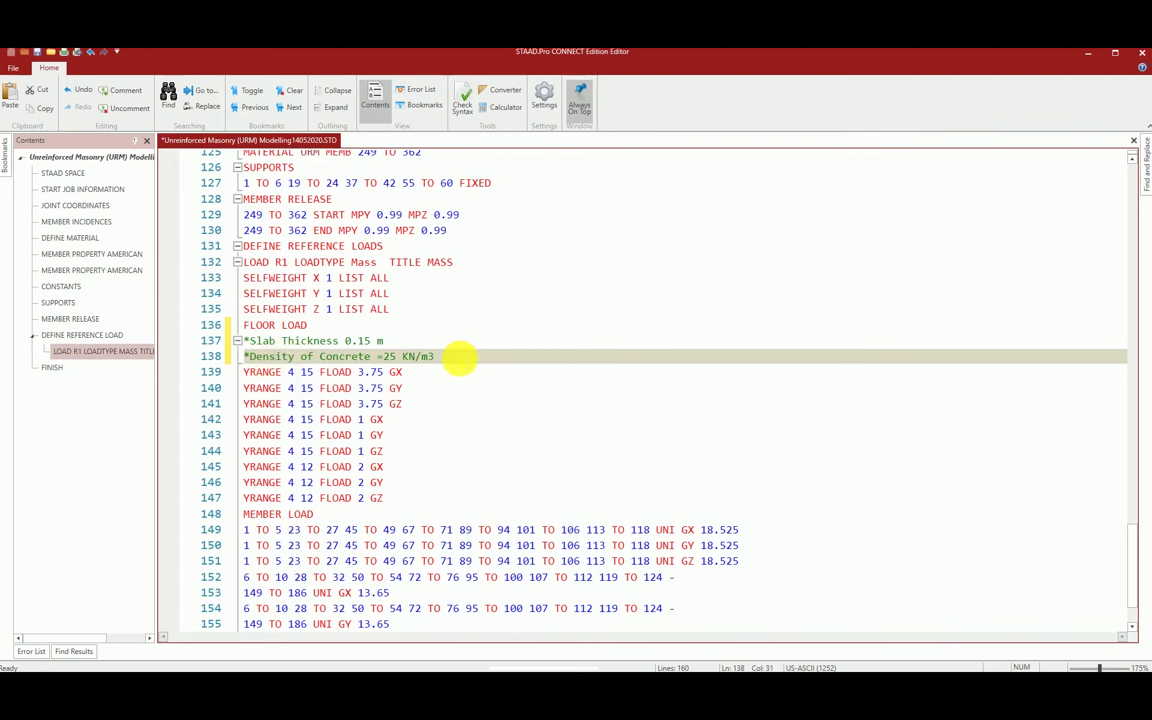
Add the comment "*Floor Load = 0.15 x 25 = 3.75 kN/ m2" on the line below the concrete density comment.
key(Return)
text(Floor )
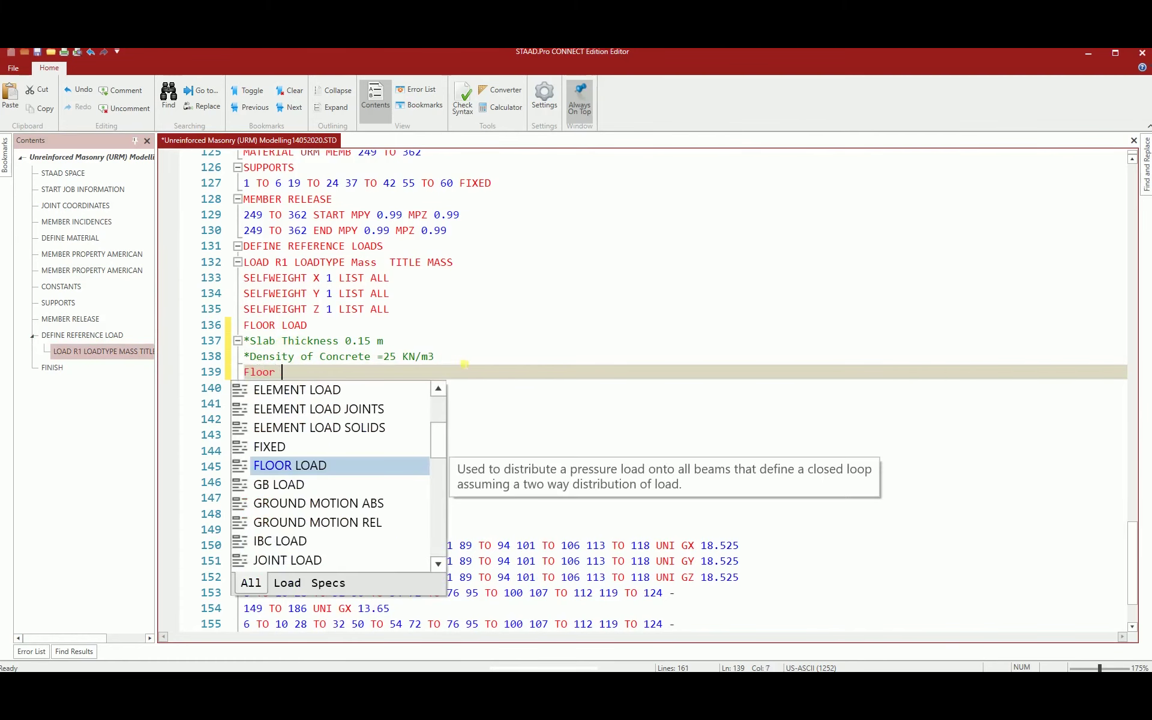
text(Load)
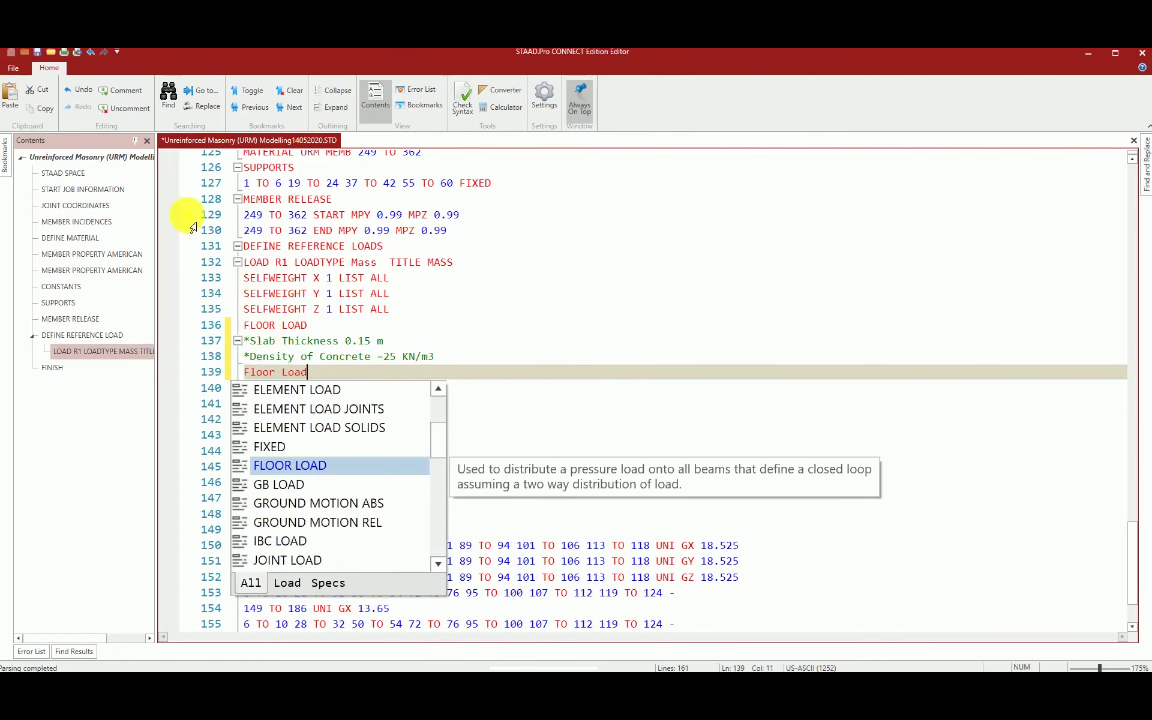
click(138, 93)
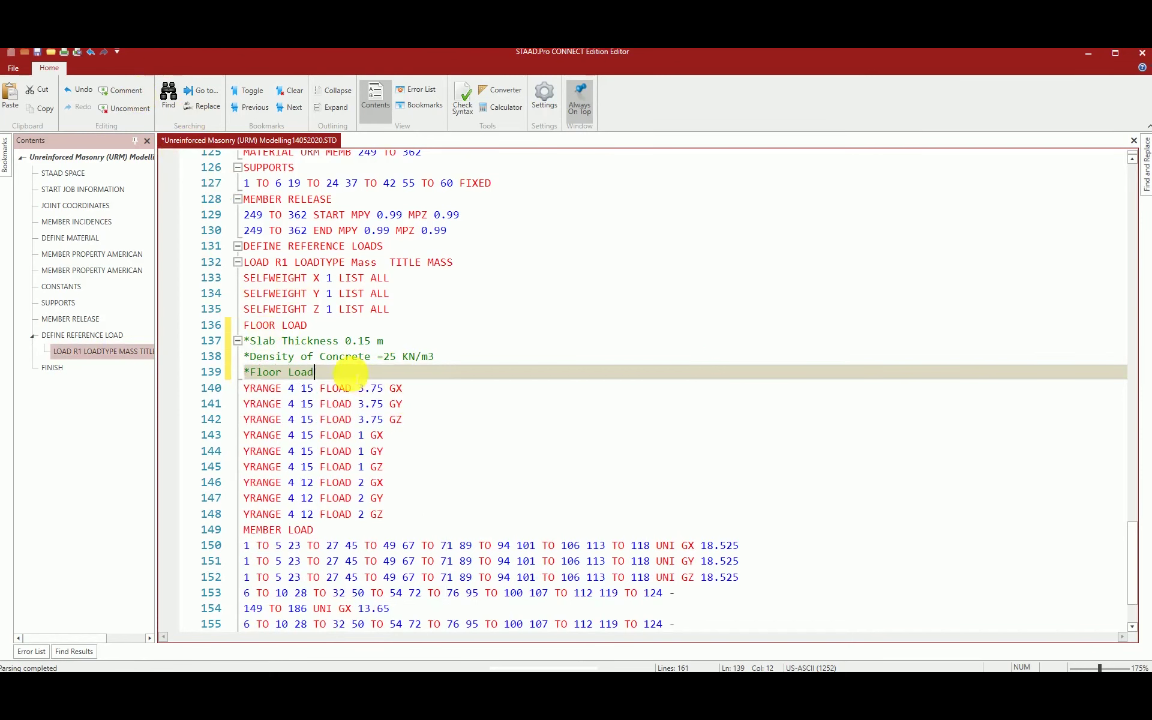
text(= 0.15 x 25 = 3.75 kN/)
Insert the comment "*Floor Finish = 1kN/ m2" between the 3.75 and the 1 FLOAD lines.
click(407, 418)
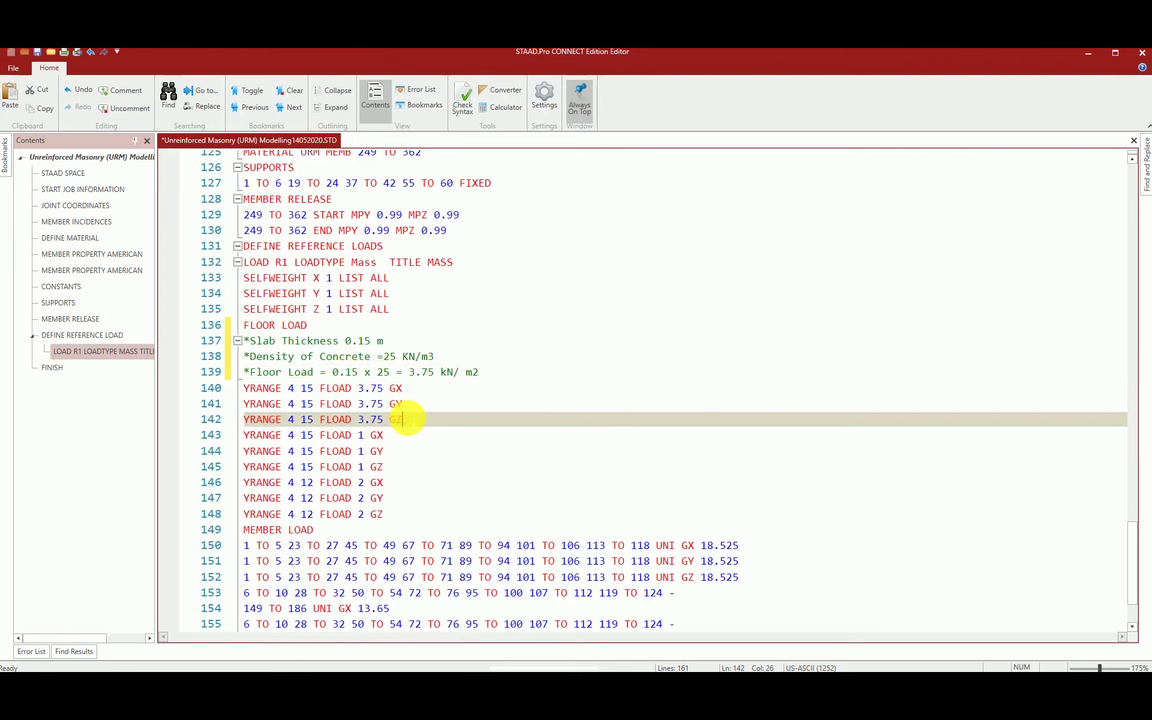
key(Return)
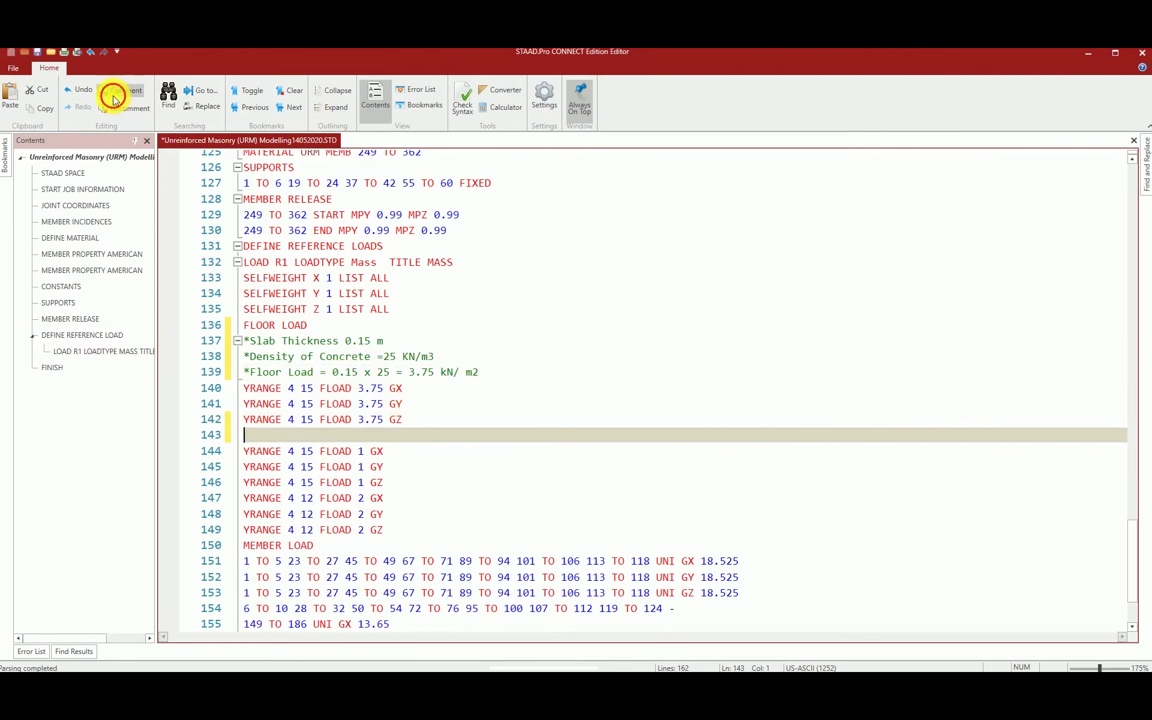
click(113, 96)
text(F)
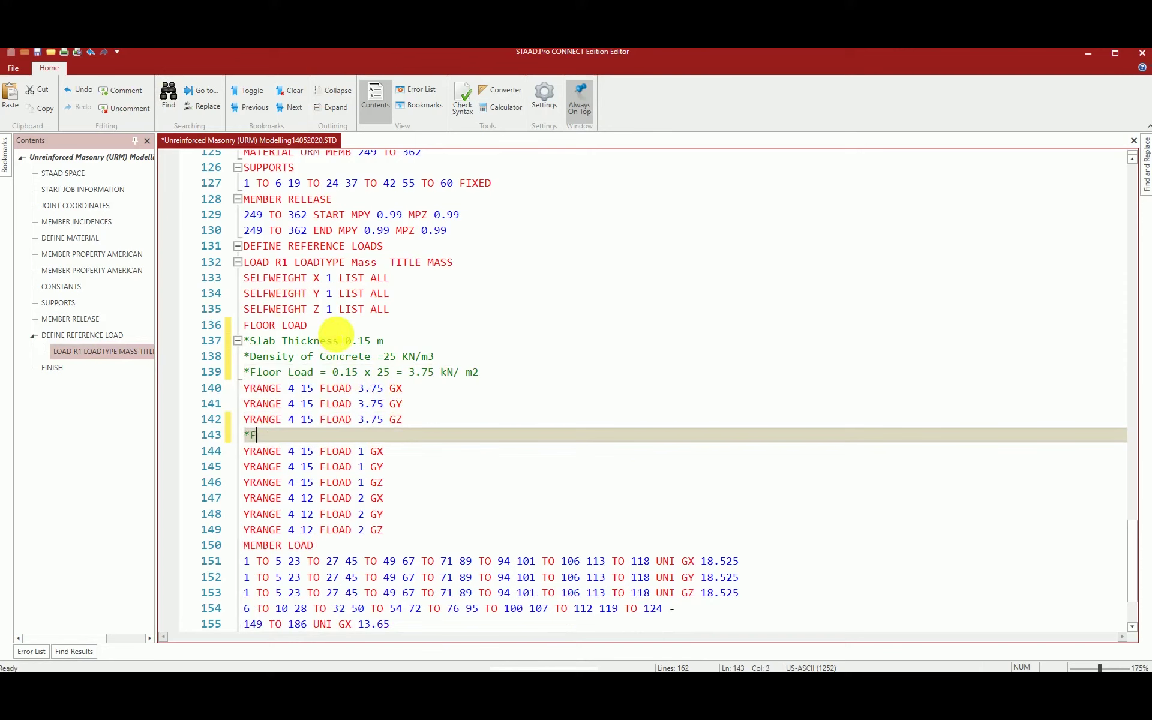
text(loor Finish = 1kN/ m2)
Insert the comment "*Live Load = 4 kn/ m2" between the FLOAD 1 and FLOAD 2 lines.
click(393, 482)
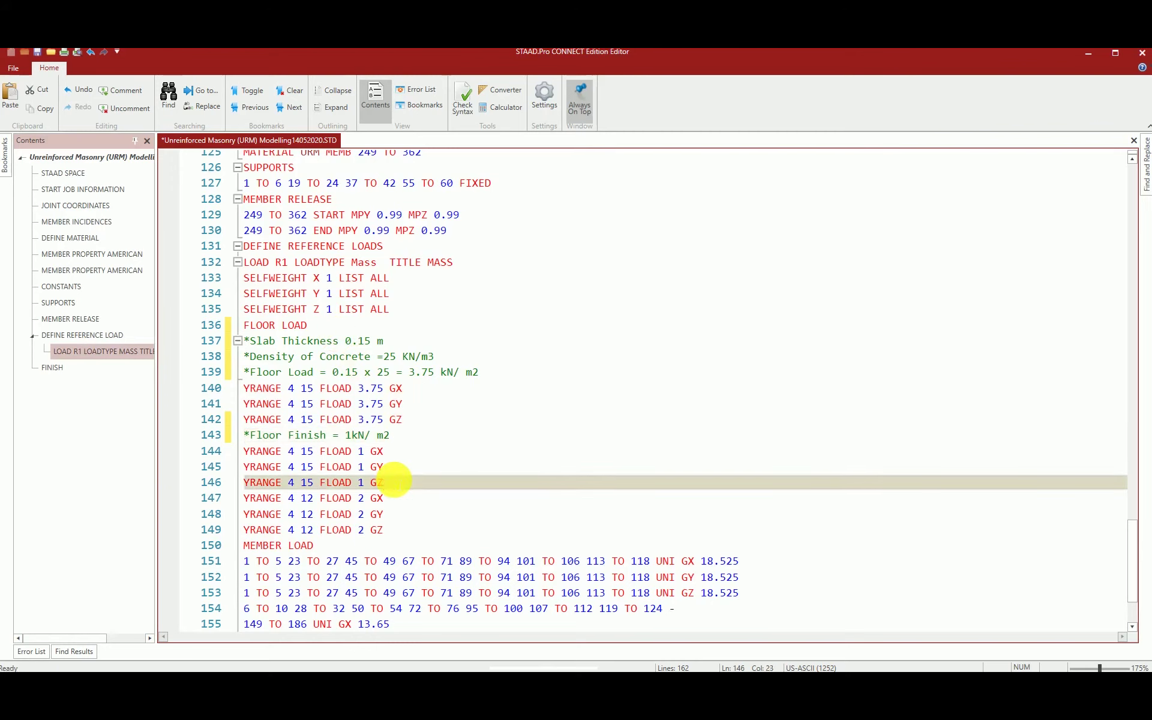
key(Return)
text(*)
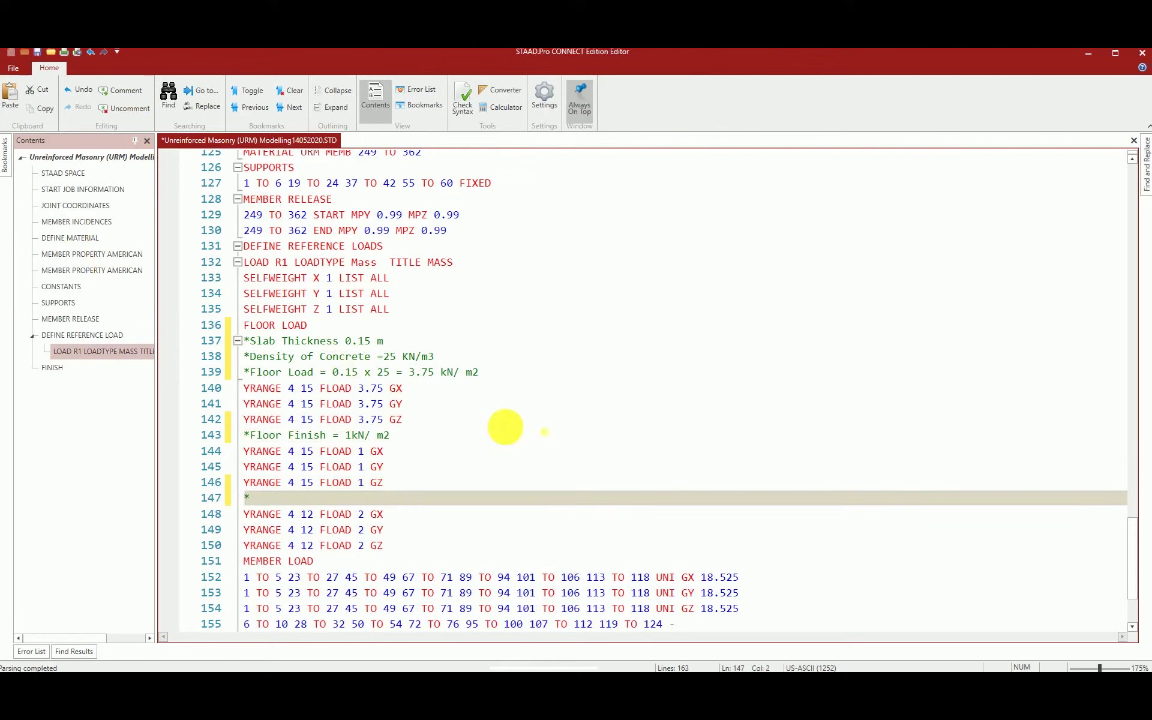
text(Live Load =)
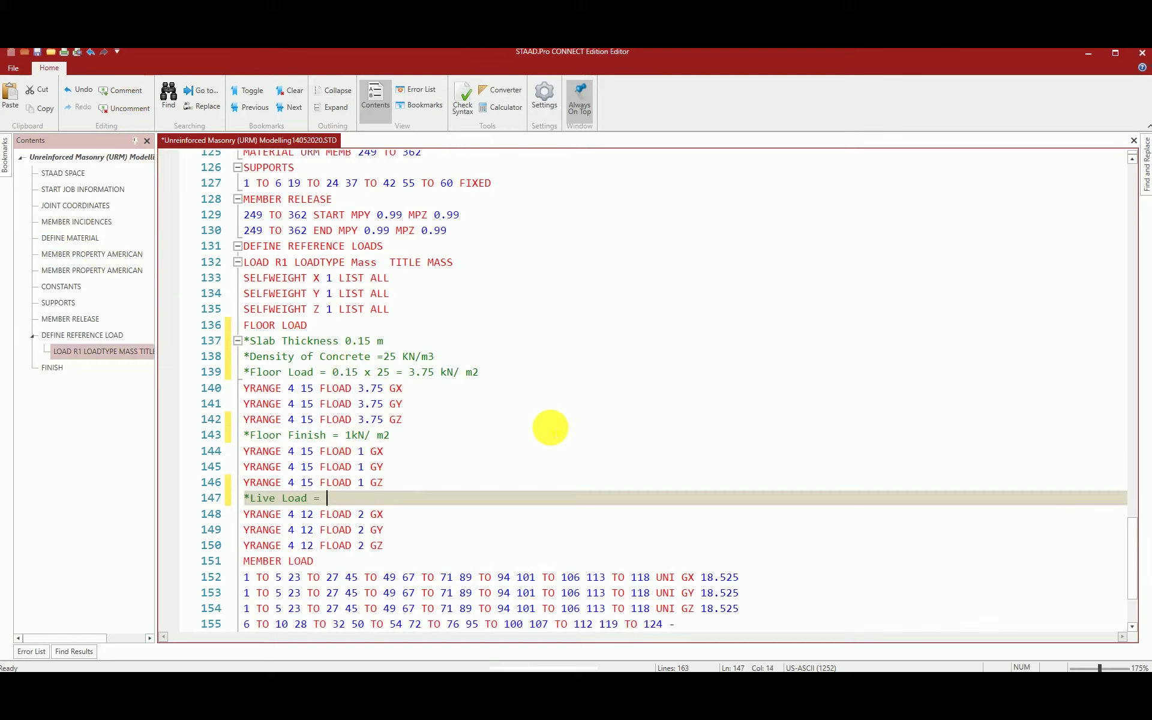
text( 4 kn/ m2)
Add the comment "* as per Is 1893 , 50% of this = 0.5x4= 2KN /m2" below the live load comment.
key(Return)
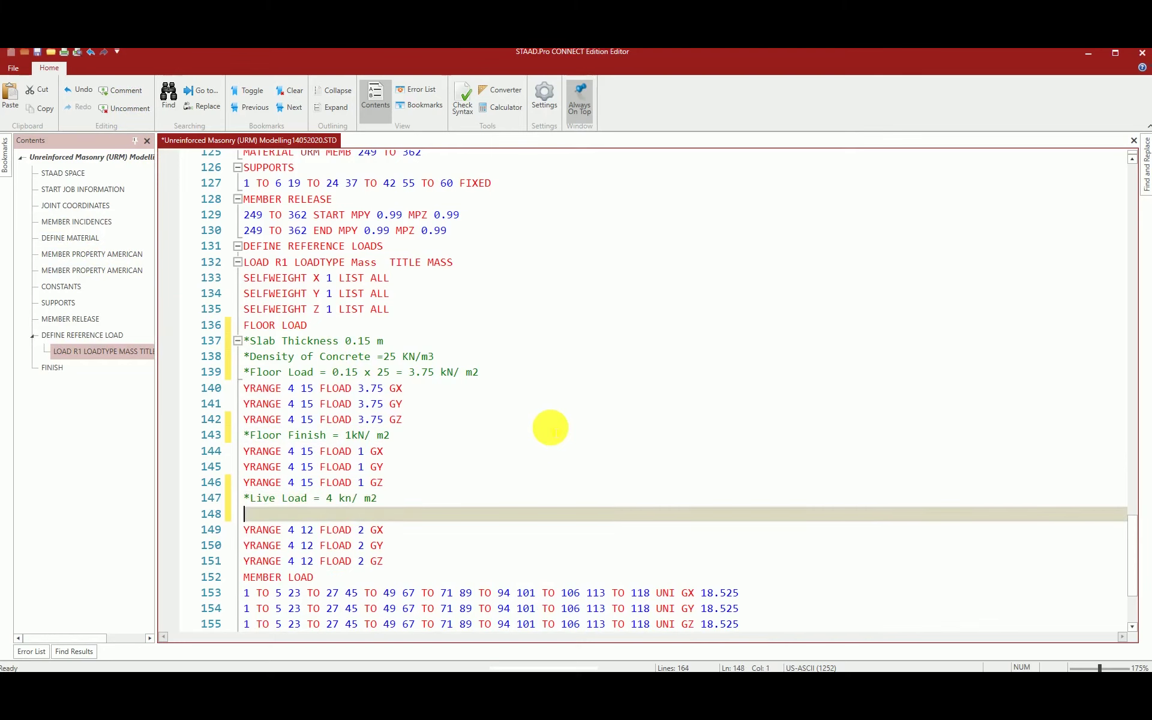
click(123, 93)
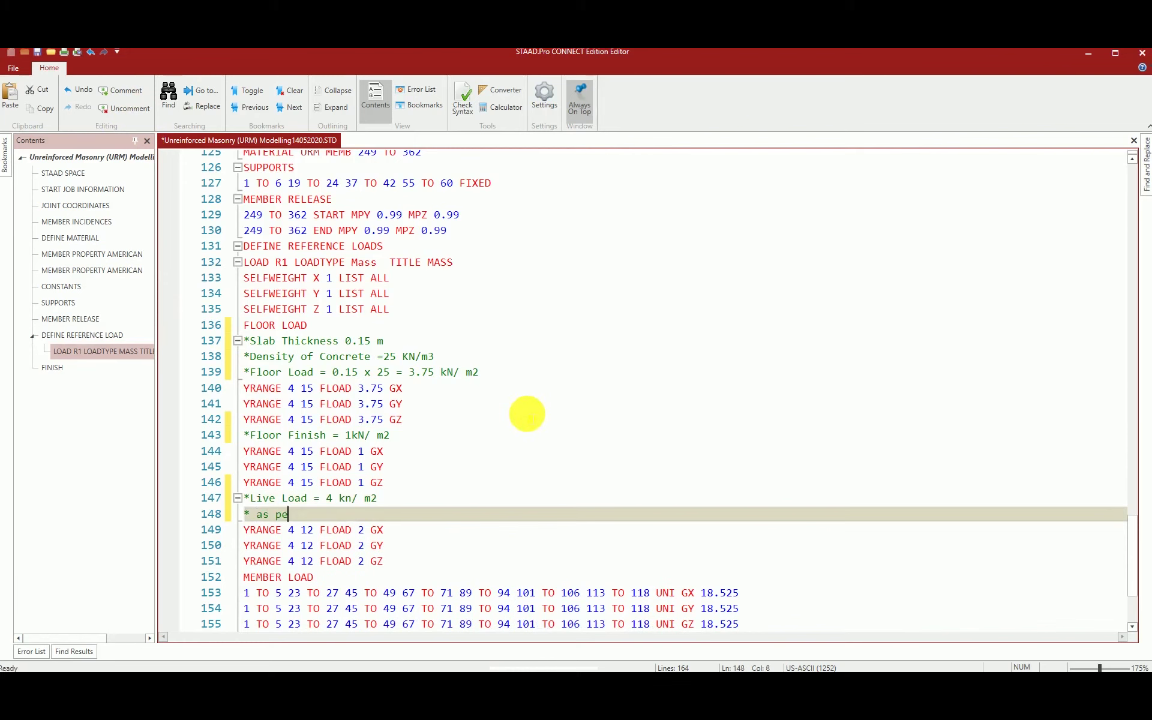
text(as per Is 1893 , 50%)
text(= 0.5x4= 2KN /m2)
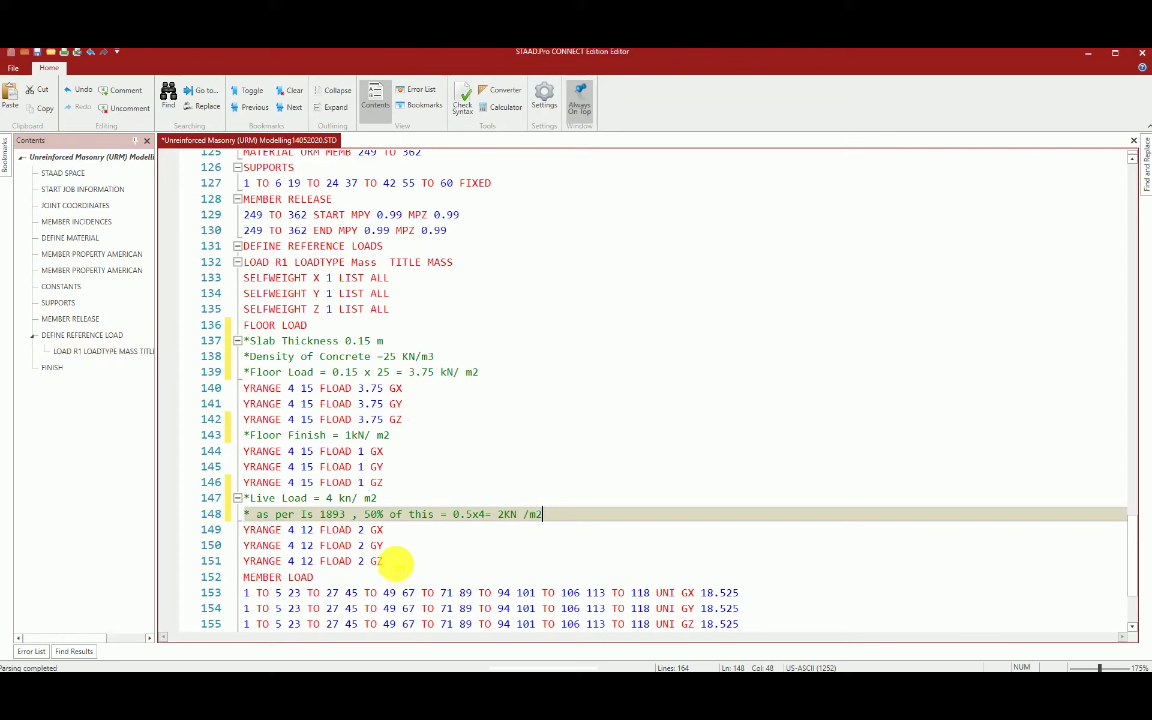
Above MEMBER LOAD, comment brick density 19.5 Kn/ M2, beam depth 0.40 m, first-floor height 3.8 m, wall thickness 0.25 m and wall load 18.525 KN/m.
click(395, 562)
scroll(394, 562, down, 3)
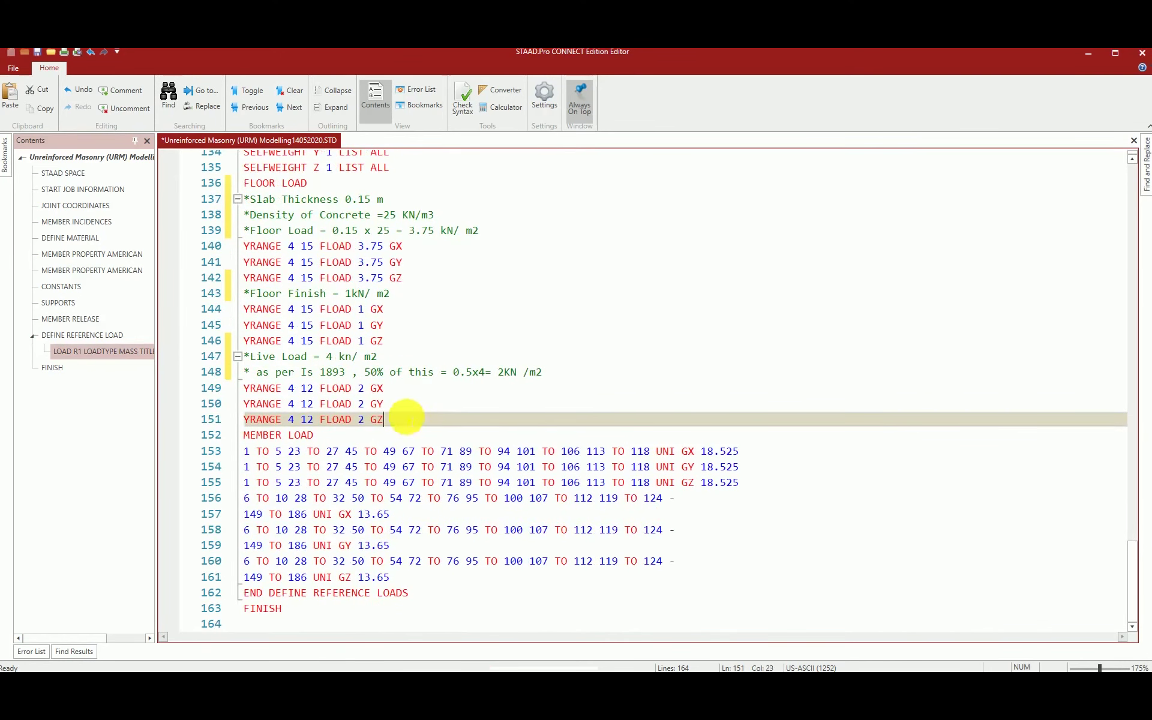
key(Return)
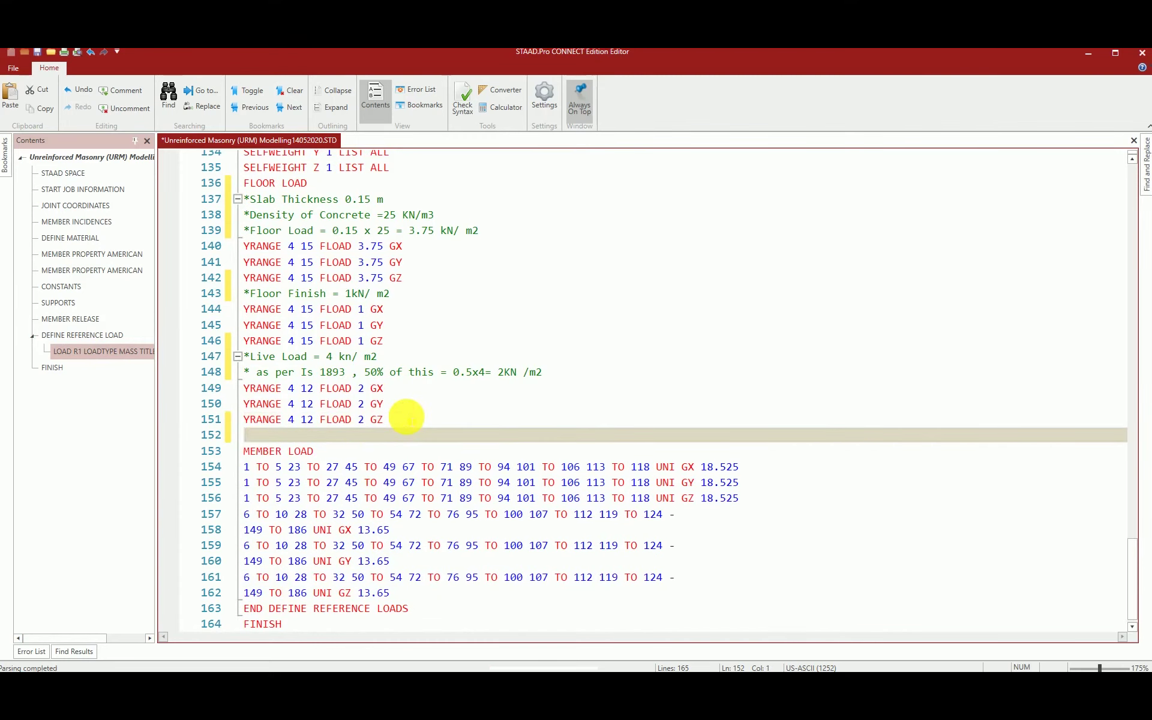
text(Density of Brick masonry = 19.5 Kn/ M2)
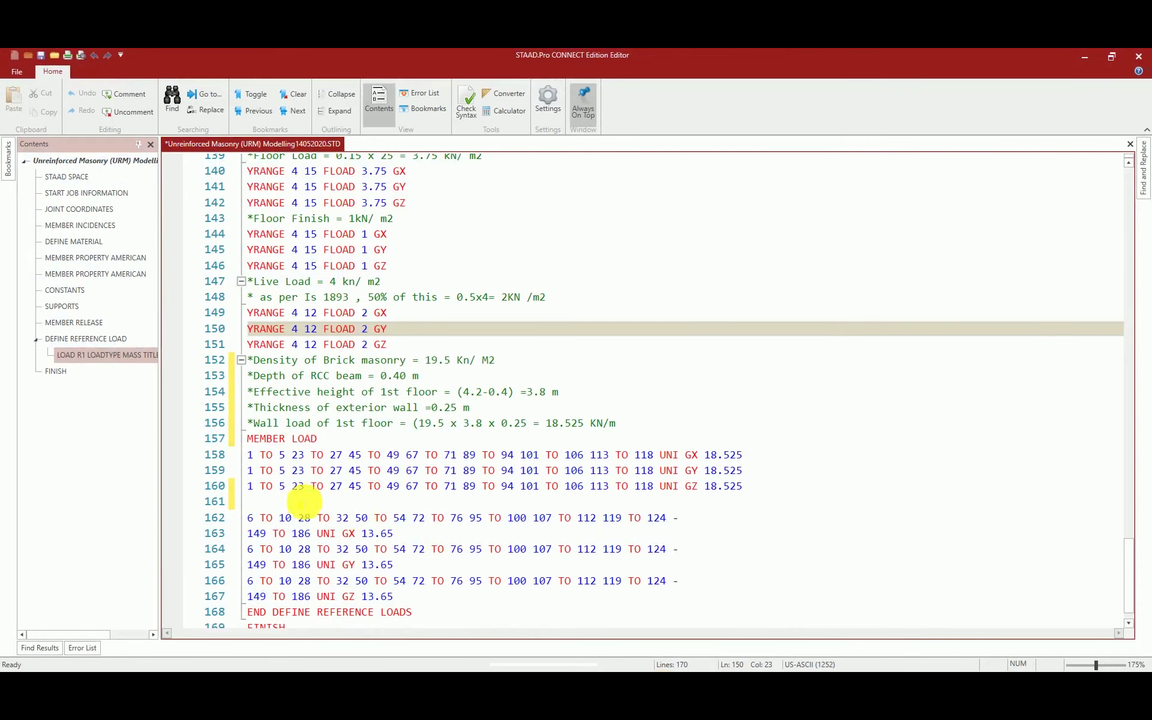
Below the 18.525 member loads, add commented 2nd/3rd floor notes: masonry 19.5 kN/m3, beam 0.40 m, height 2.8 m, wall 0.25 m, load 13.65 KN/m.
click(281, 500)
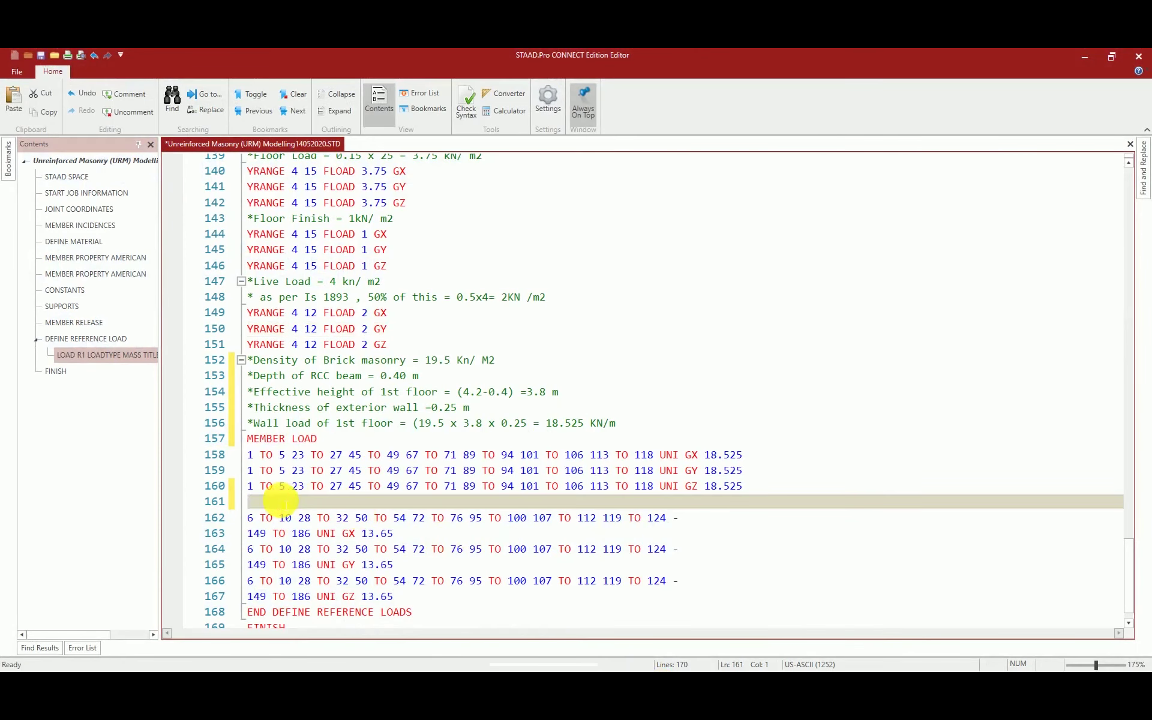
text(Density of Brick Masonry wall= 19.5 kN/m3 Depth of RCC beam = 0.40 m Effective height of 2nd and 3rd  floor = (3.2-0.4) =2.8 m Thickness of exterior wall =0.25 m Wall load of 2nd and 3rd  floor = (19.5 x 2.8 x 0.25 = 13.65 KN/m)
click(709, 571)
drag(709, 571, 247, 508)
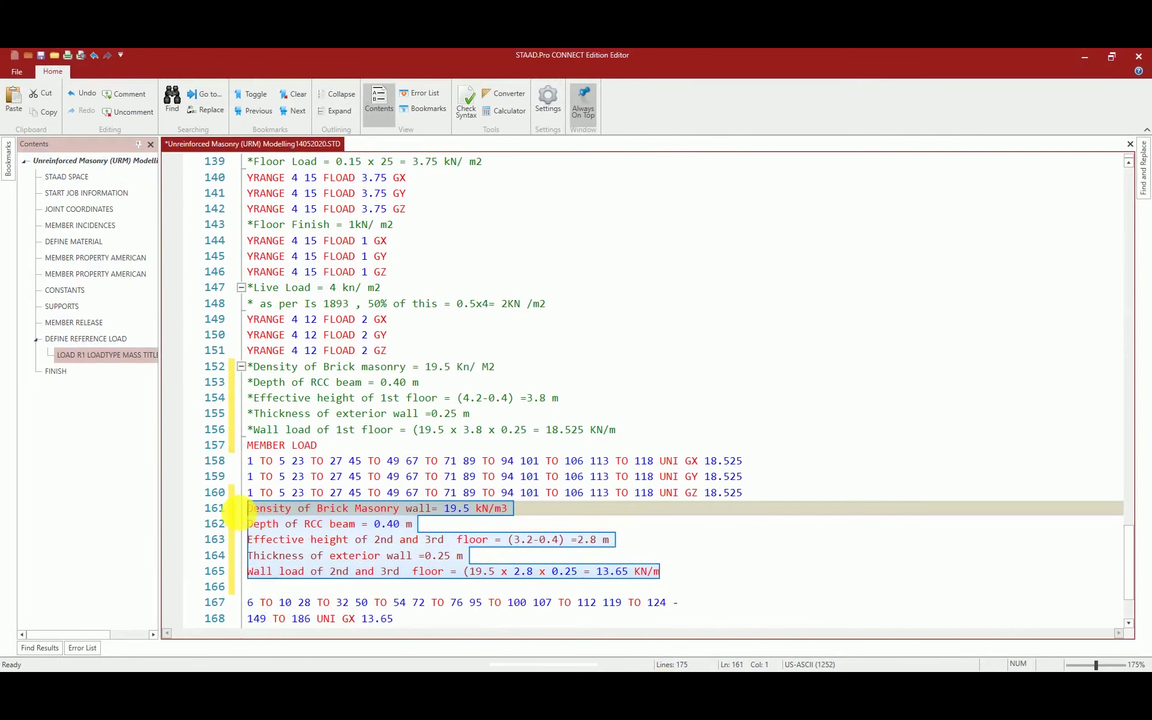
click(121, 95)
click(268, 589)
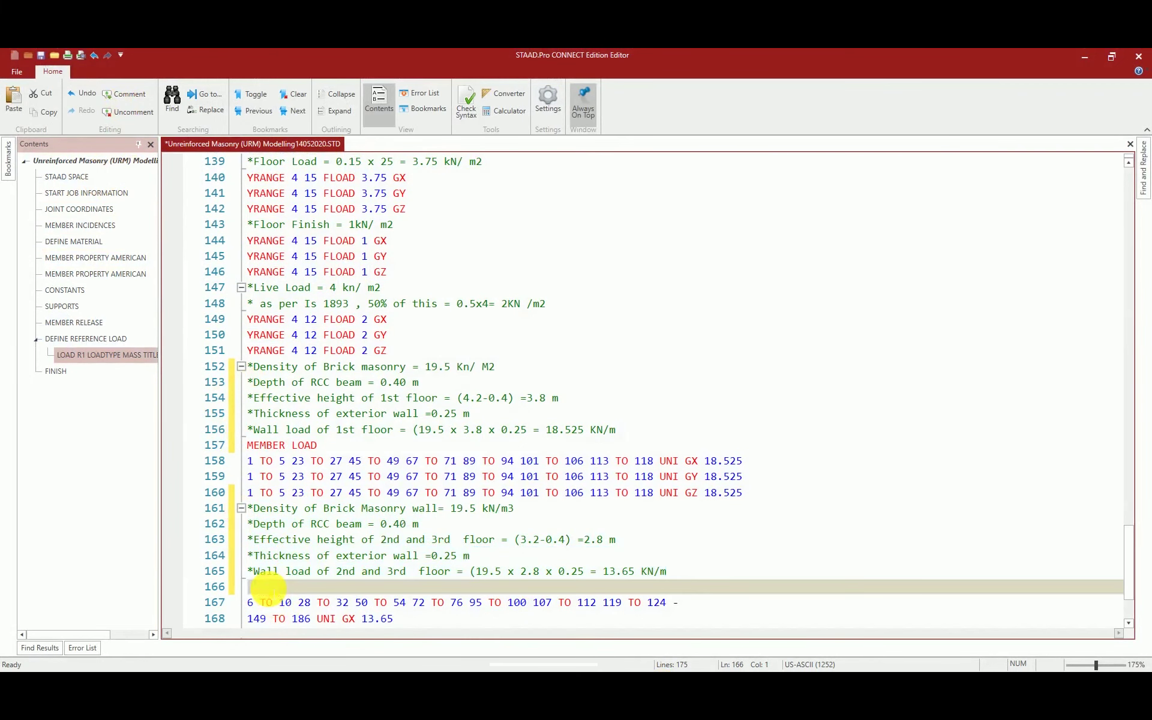
key(Delete)
Save the command file, close the editor and return to the STAAD.Pro model past the Word notes.
click(14, 74)
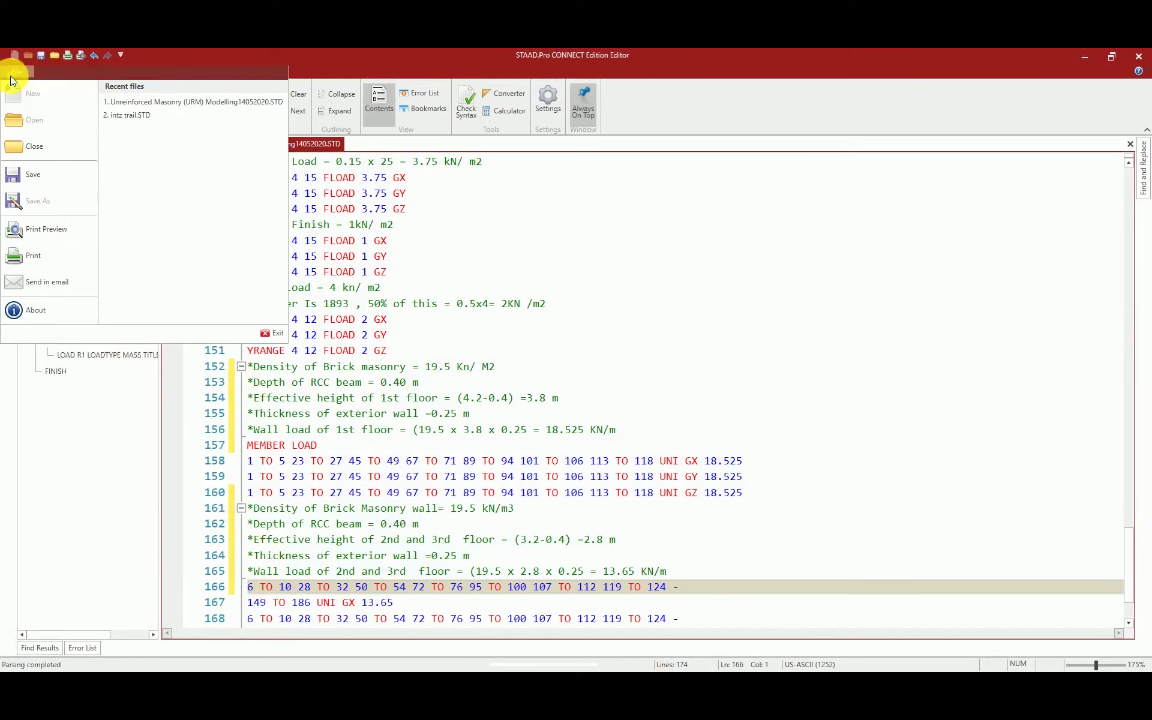
click(33, 174)
click(1138, 57)
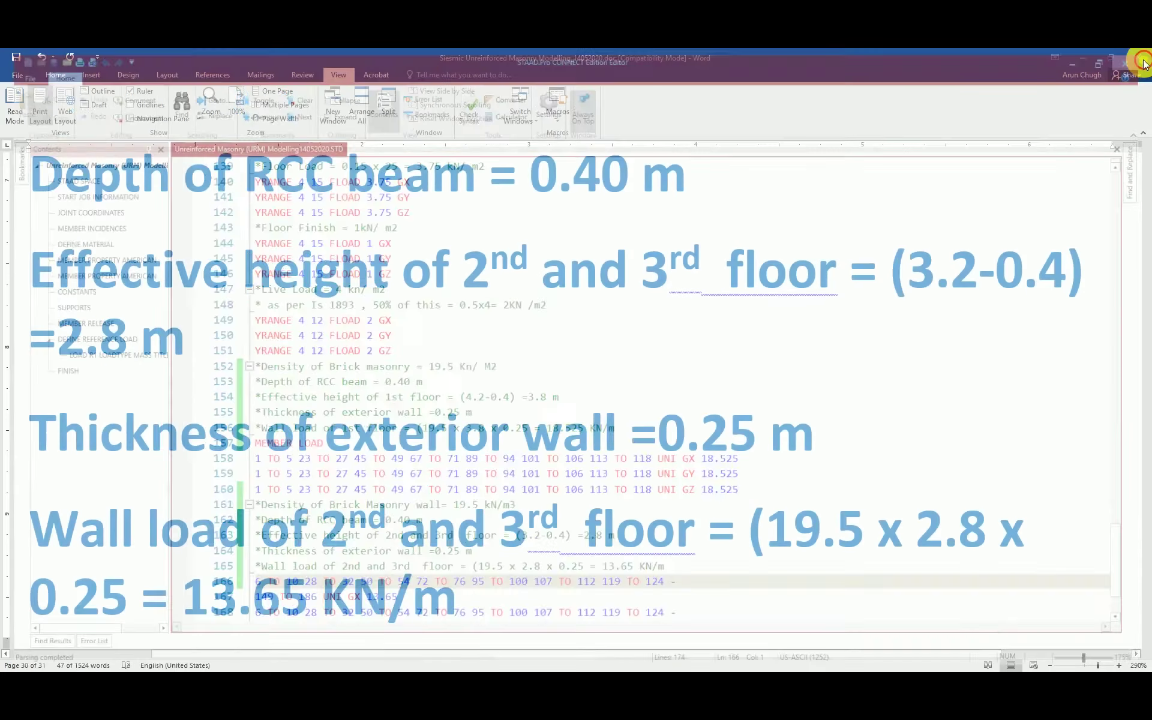
click(1077, 64)
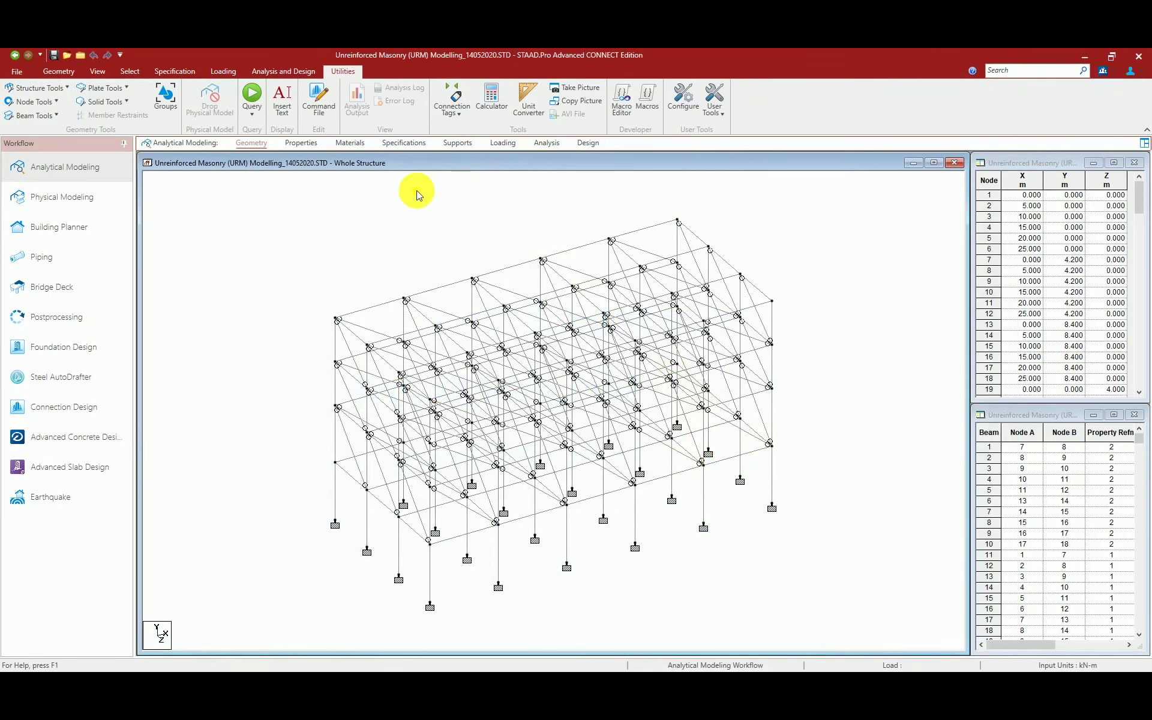
Add rigid floor diaphragm 1 at a height of 4.2 m with a calculated master node.
click(404, 142)
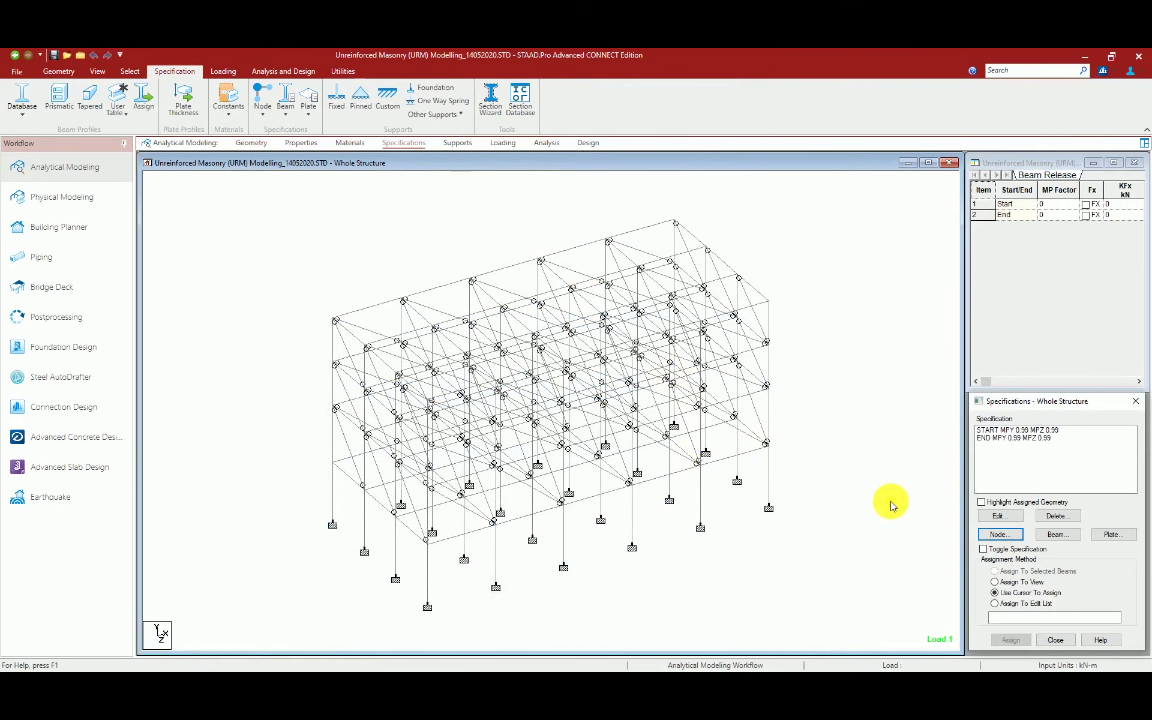
click(1001, 534)
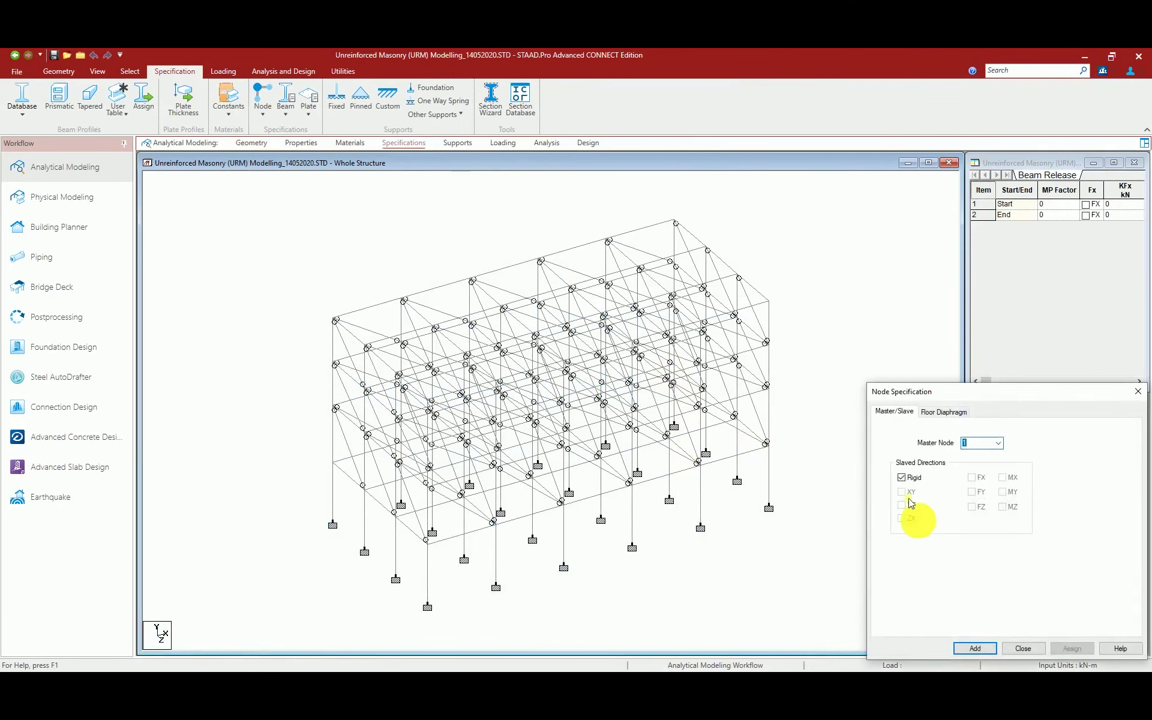
click(940, 412)
double_click(948, 500)
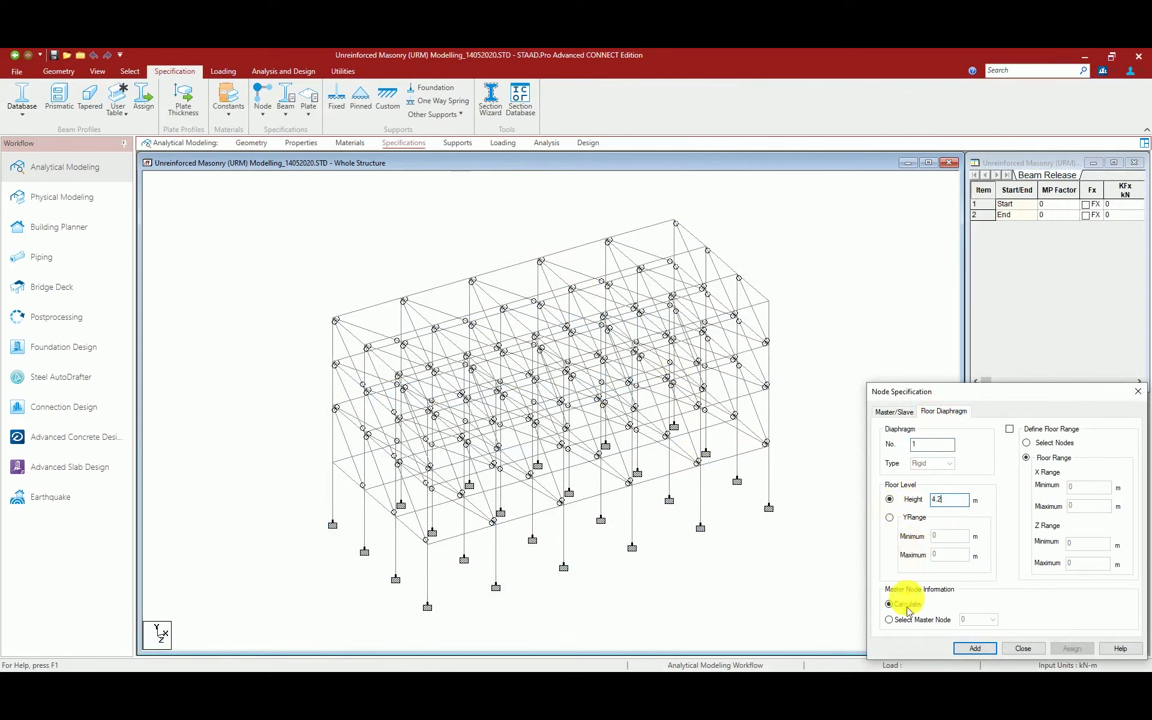
click(979, 649)
Add rigid floor diaphragm 2 at a height of 8.4 m with a calculated master node.
click(1001, 534)
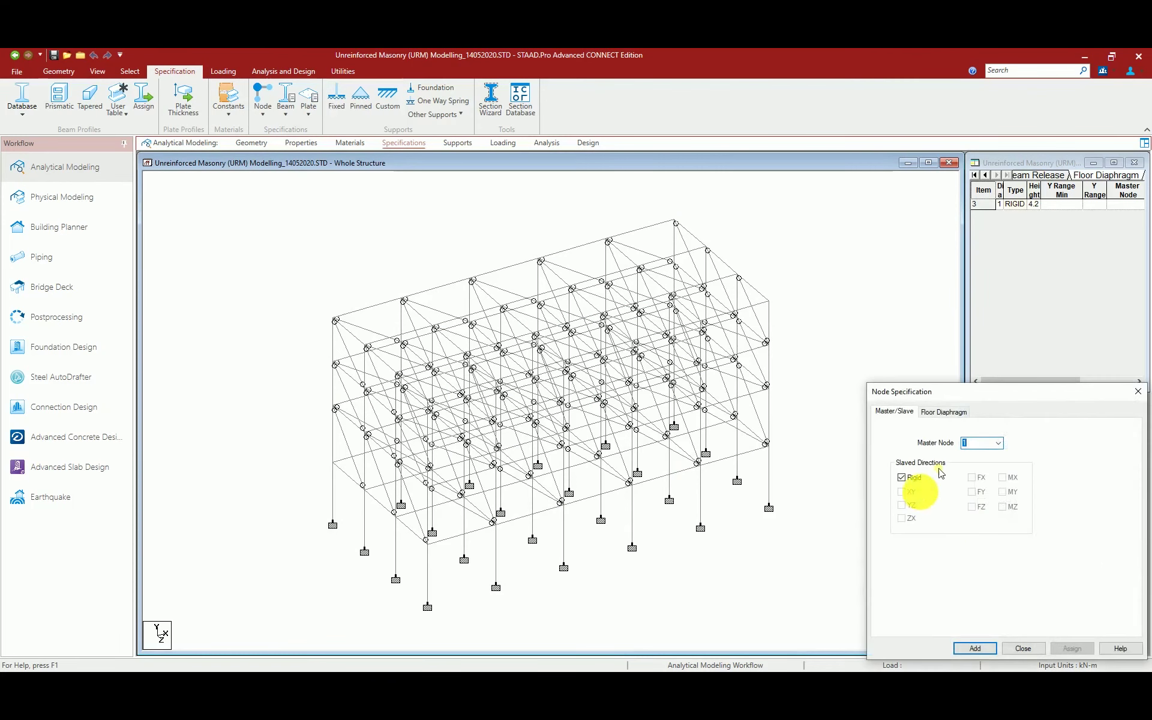
click(944, 412)
click(905, 507)
click(944, 503)
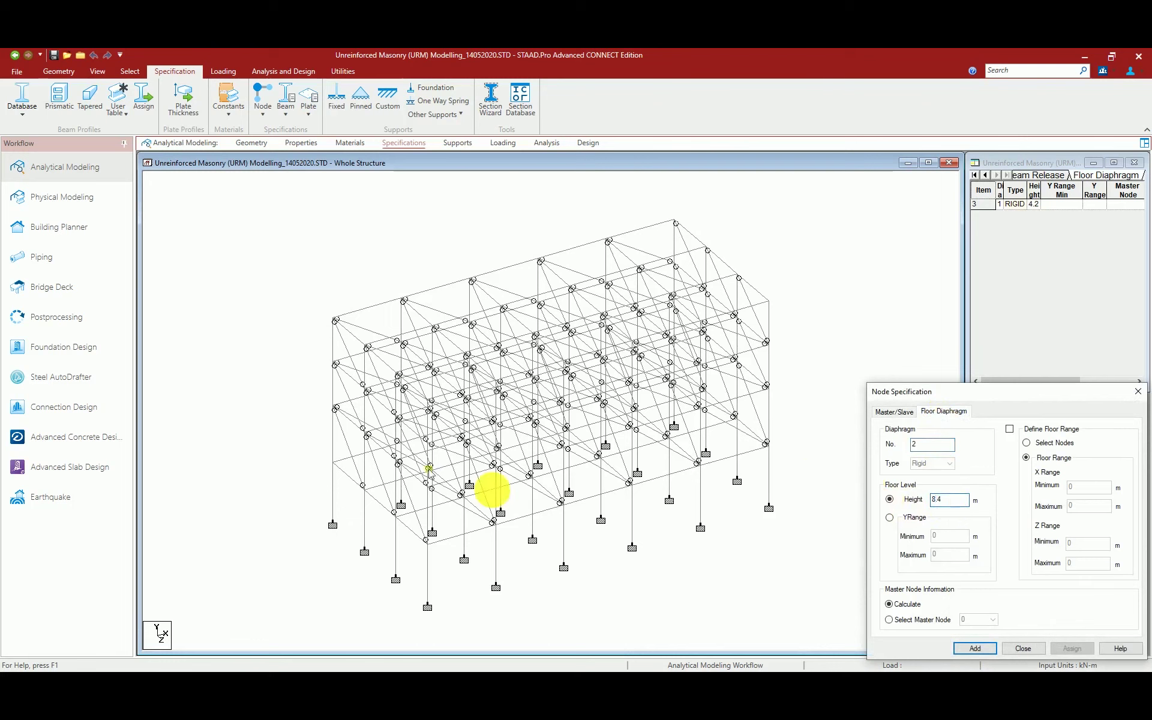
click(975, 649)
Add rigid floor diaphragm 3 at a height of 11.6 m with a calculated master node.
click(999, 535)
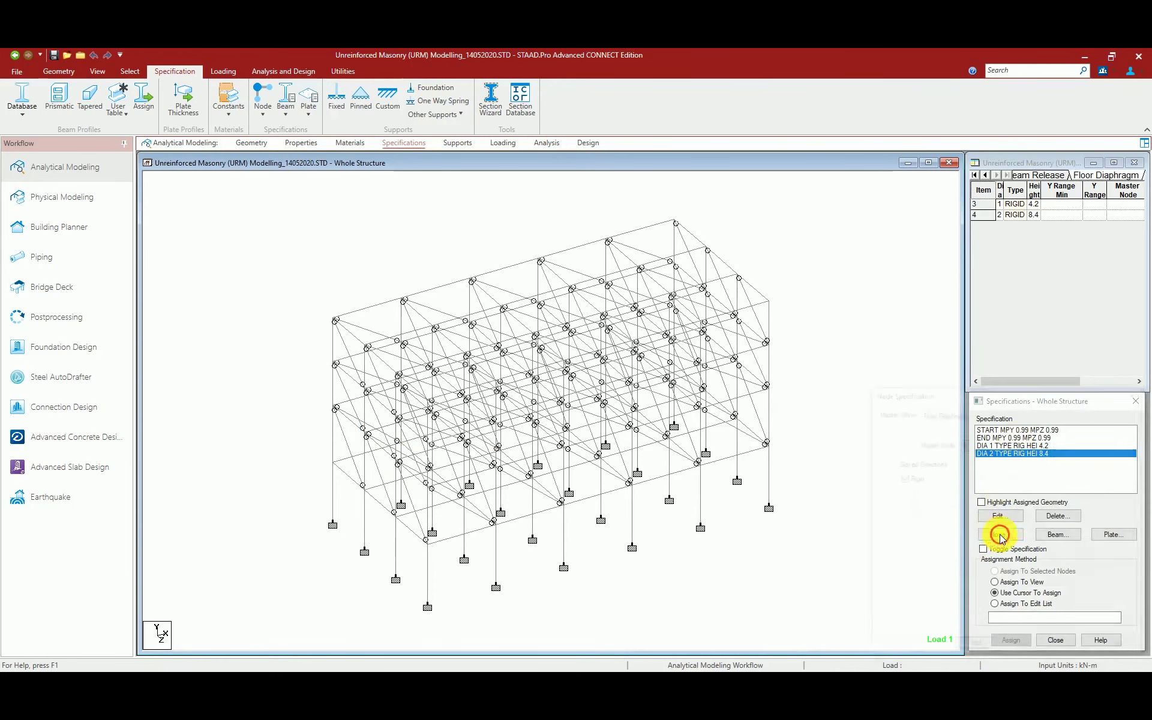
click(941, 414)
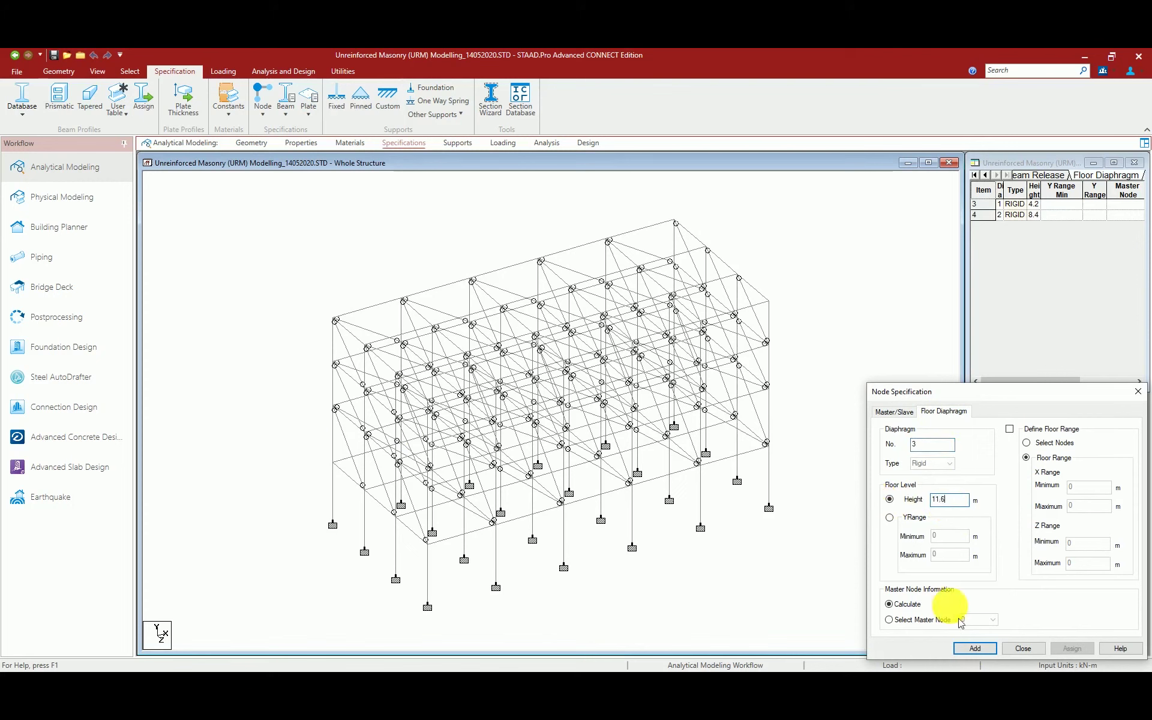
click(978, 648)
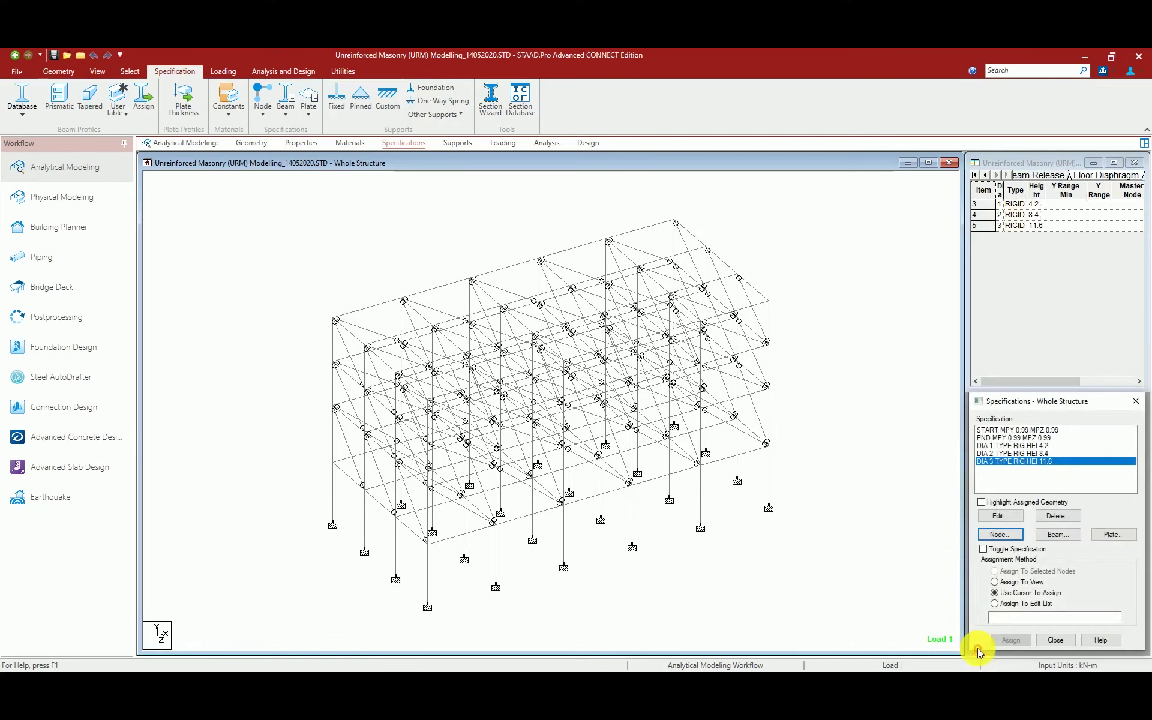
Add rigid floor diaphragm 4 at a height of 14.8 m with a calculated master node.
click(997, 534)
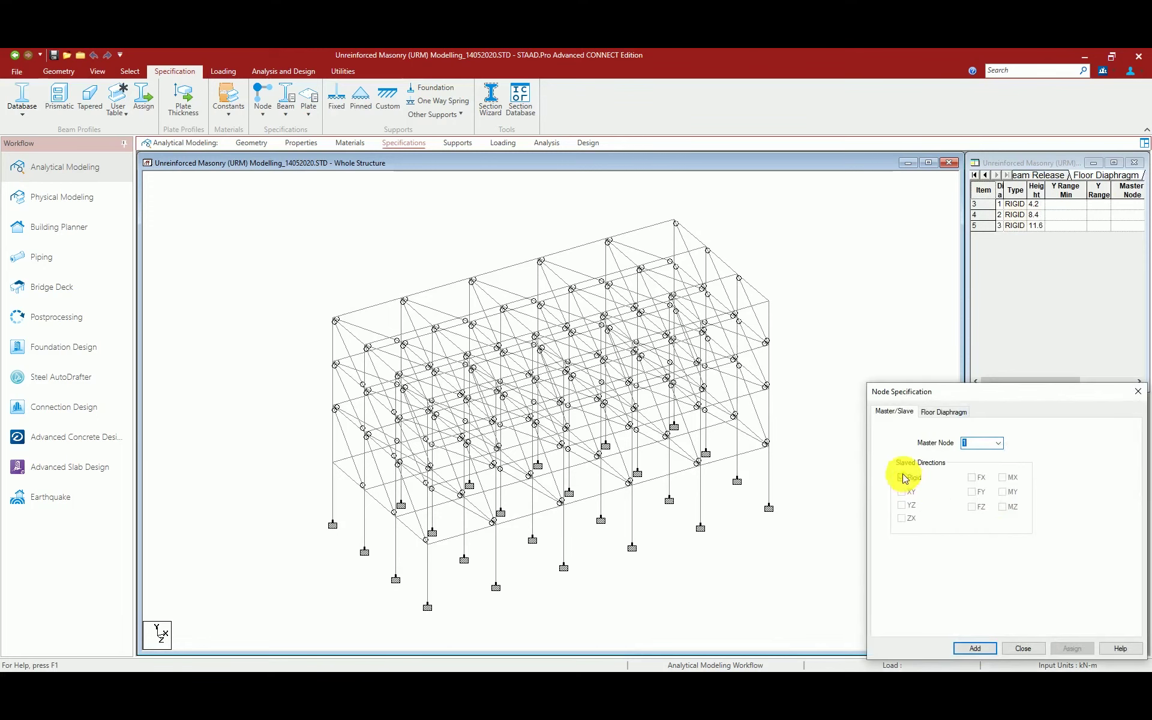
click(944, 411)
click(881, 504)
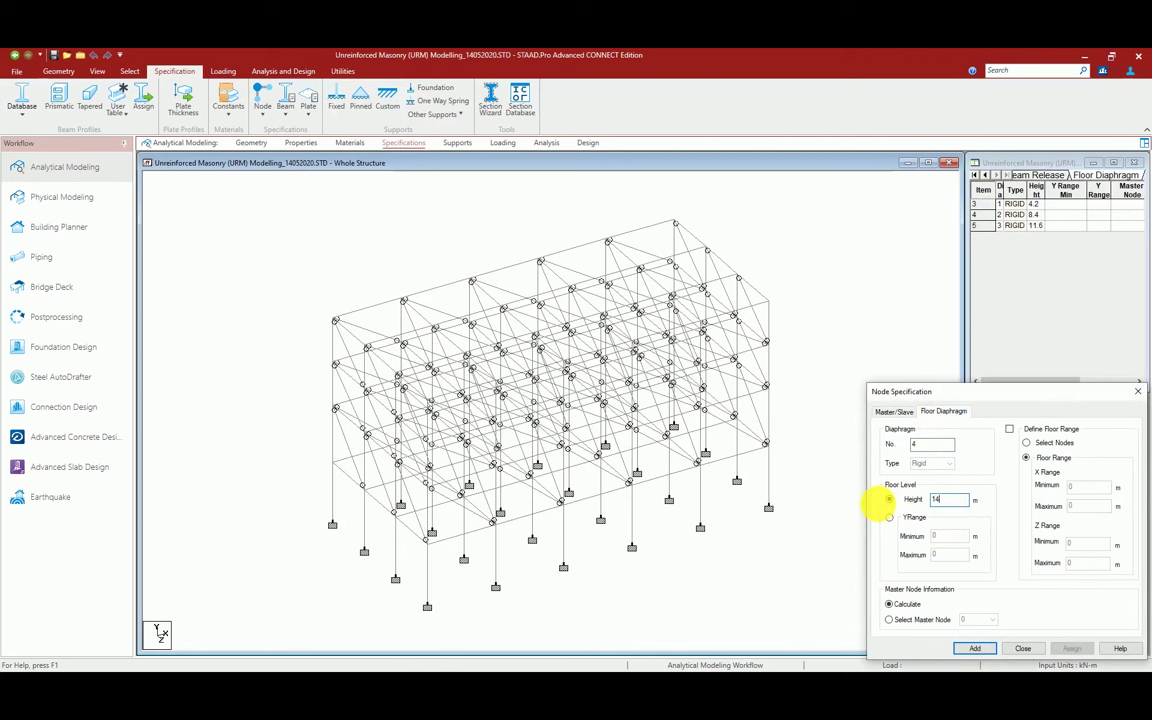
click(975, 648)
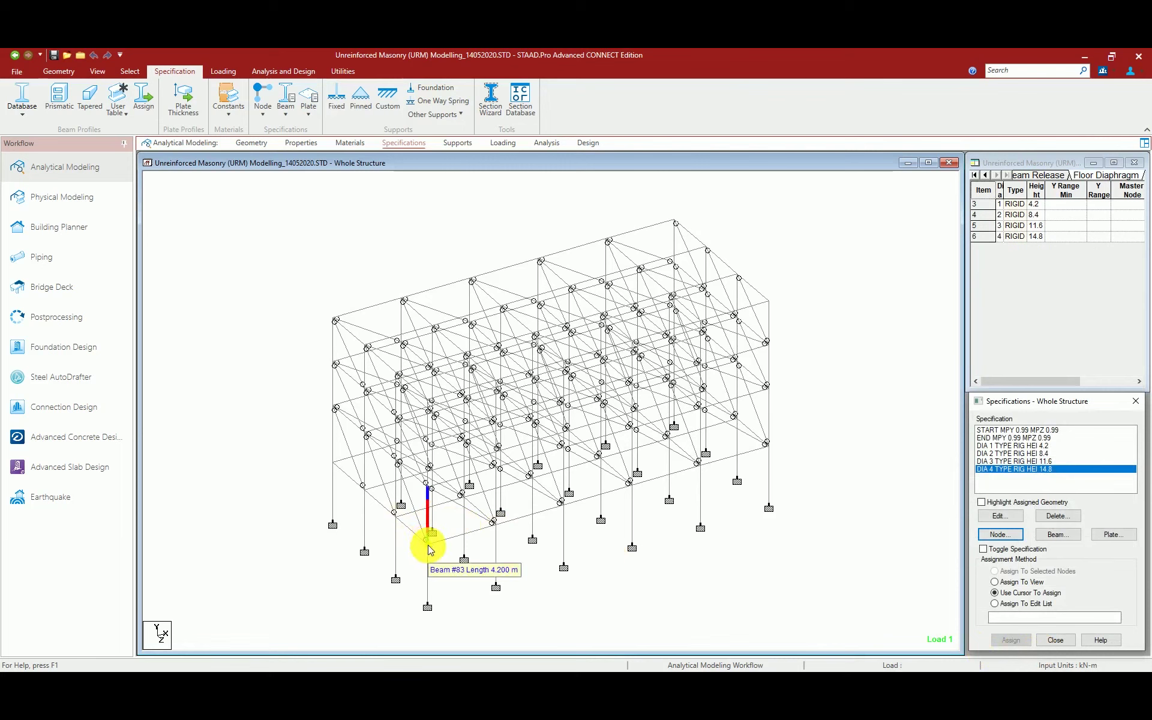
Select a corner node at each of the four diaphragm levels to check the floor heights.
click(128, 71)
click(17, 103)
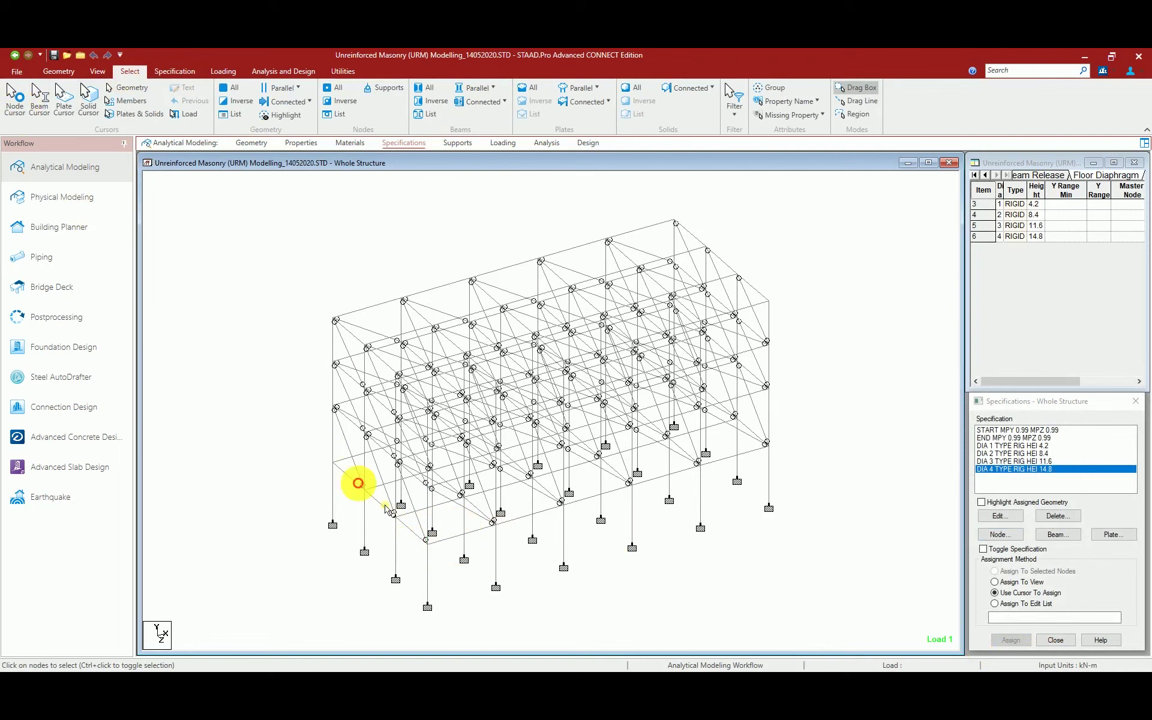
click(428, 543)
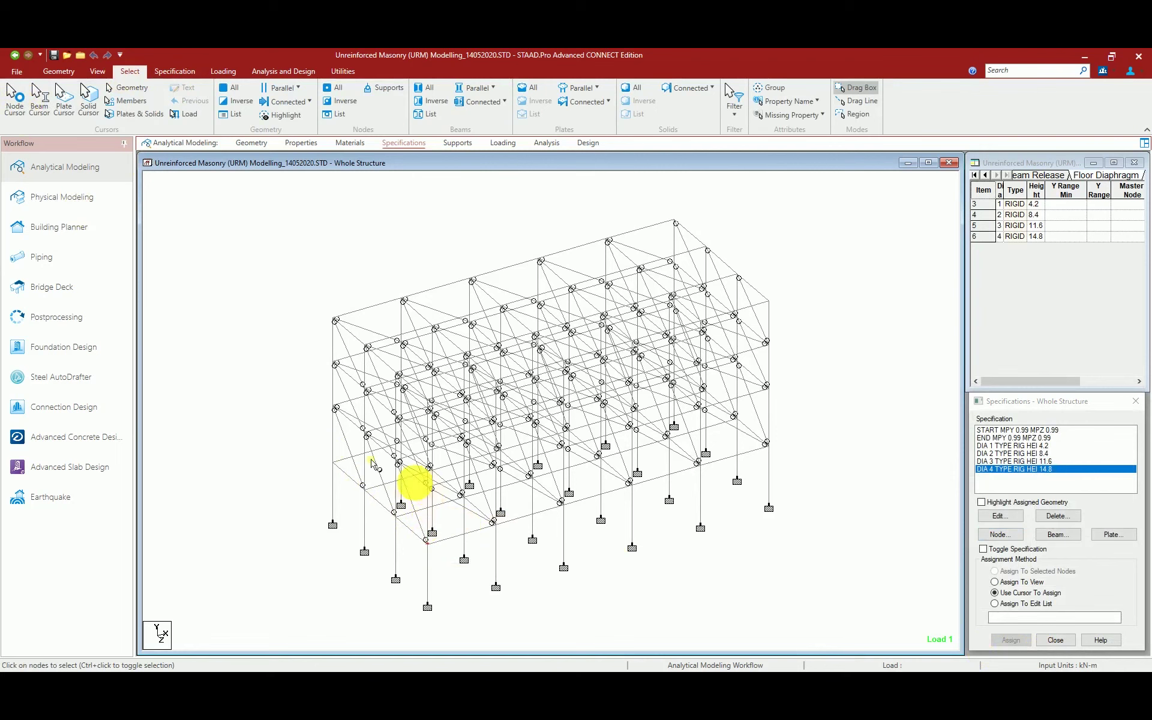
click(335, 408)
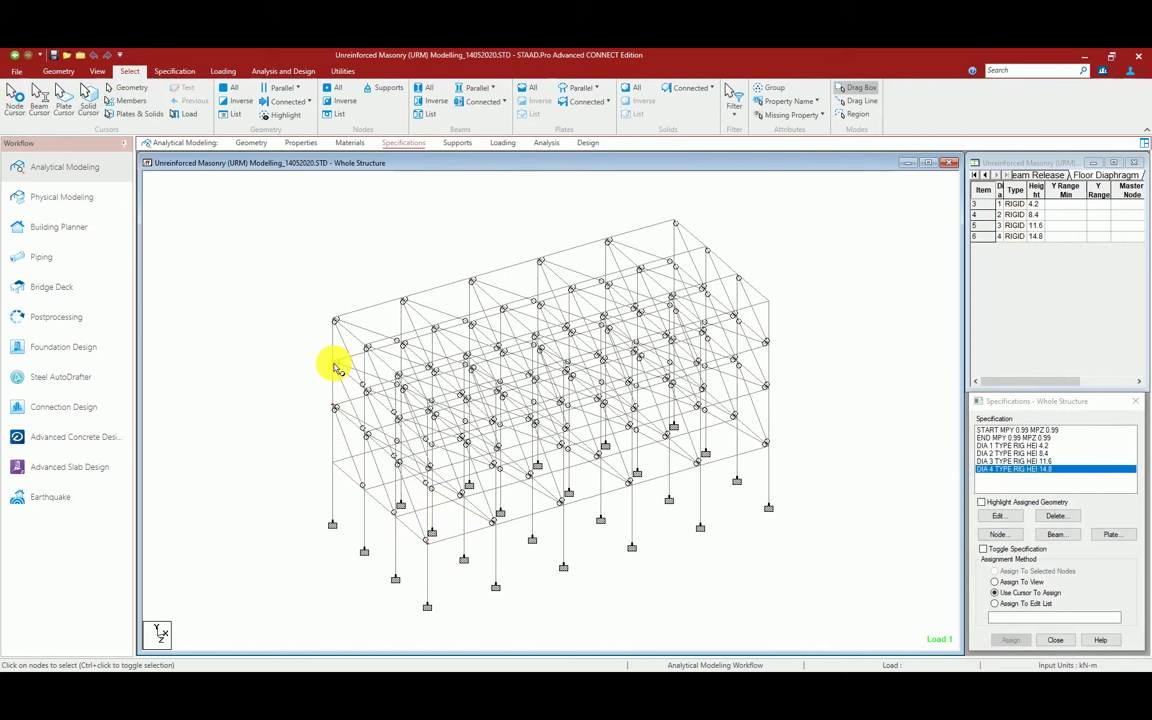
ctrl+click(335, 365)
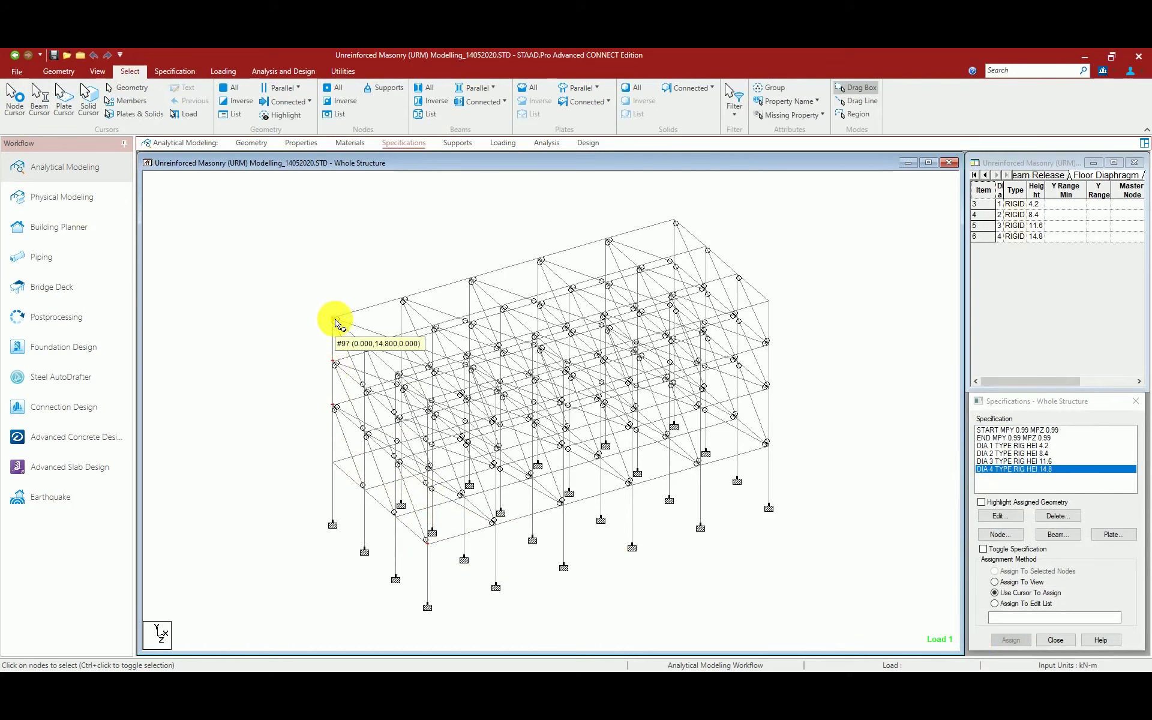
ctrl+click(336, 321)
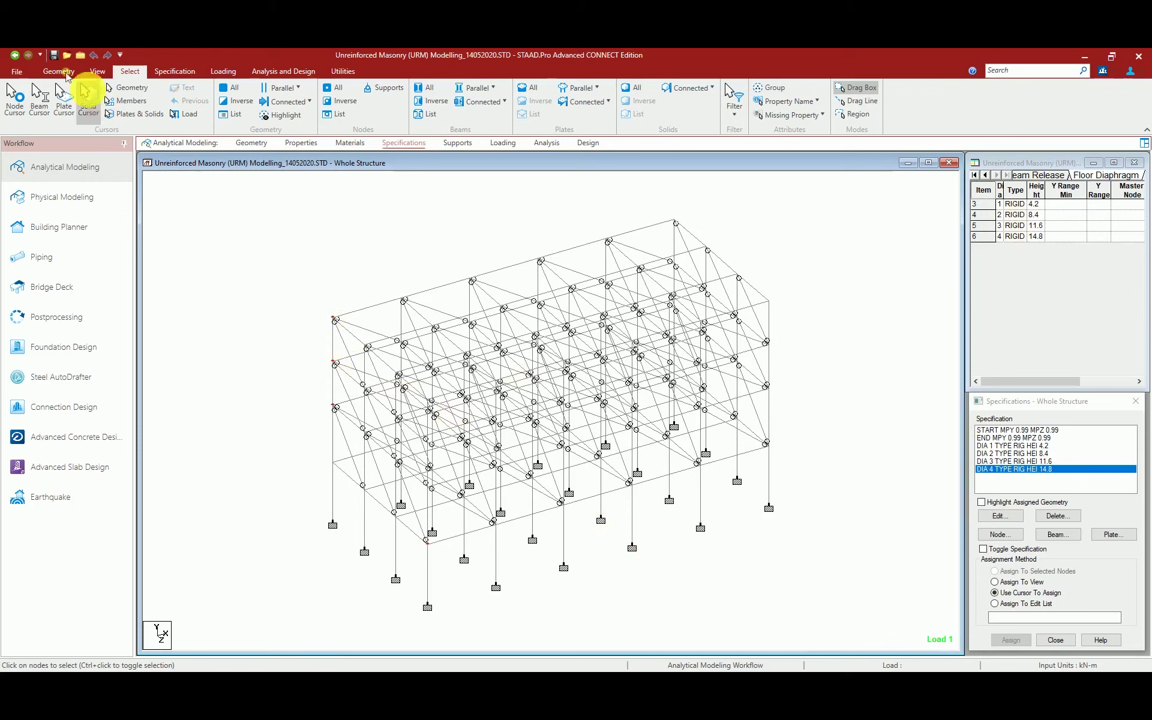
Save the modified structure with its floor diaphragms.
click(53, 55)
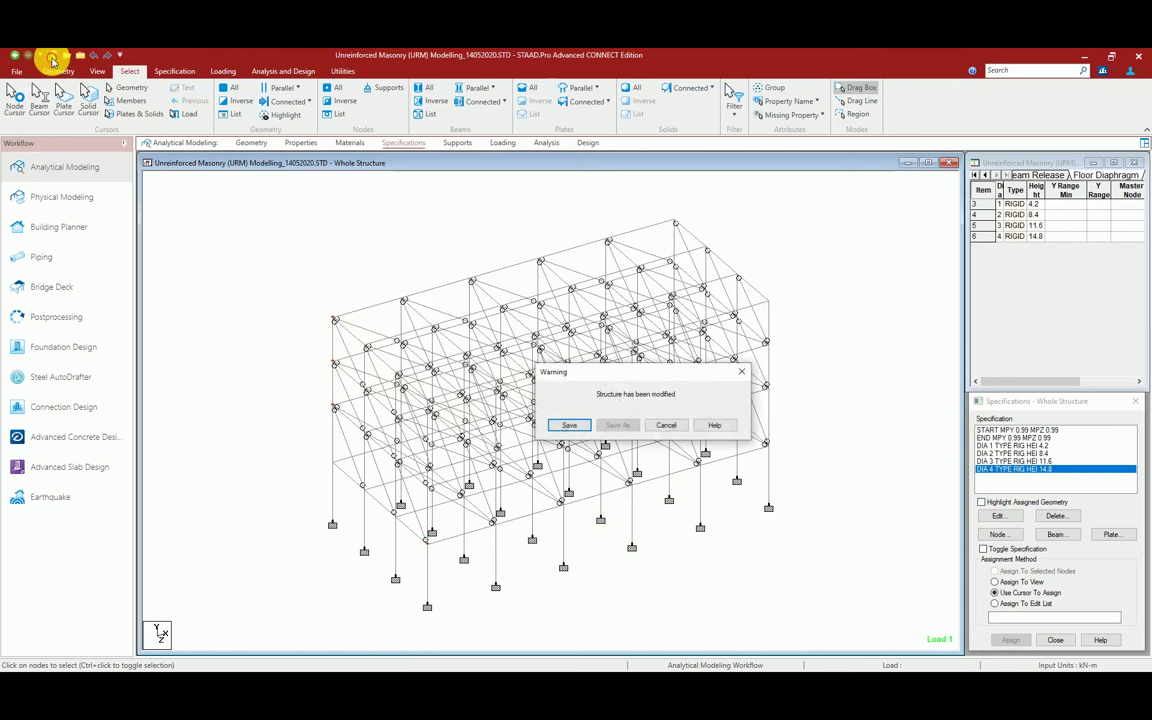
click(569, 426)
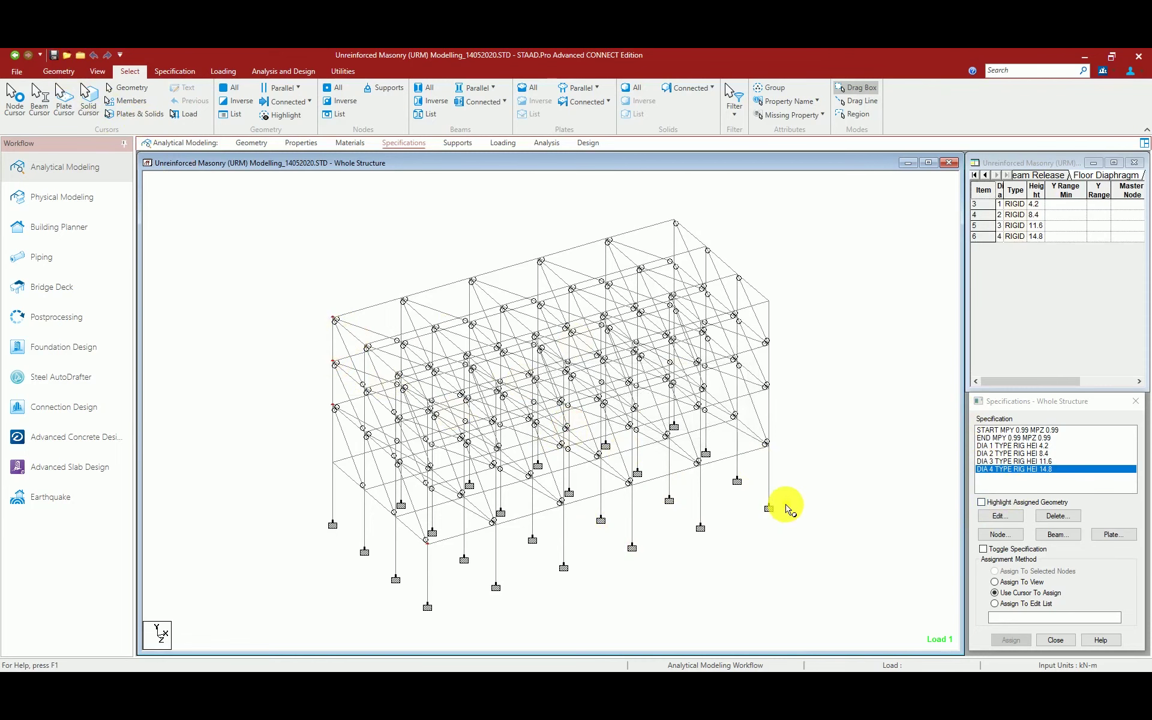
Create four Inactive member specifications for the beams.
click(1060, 535)
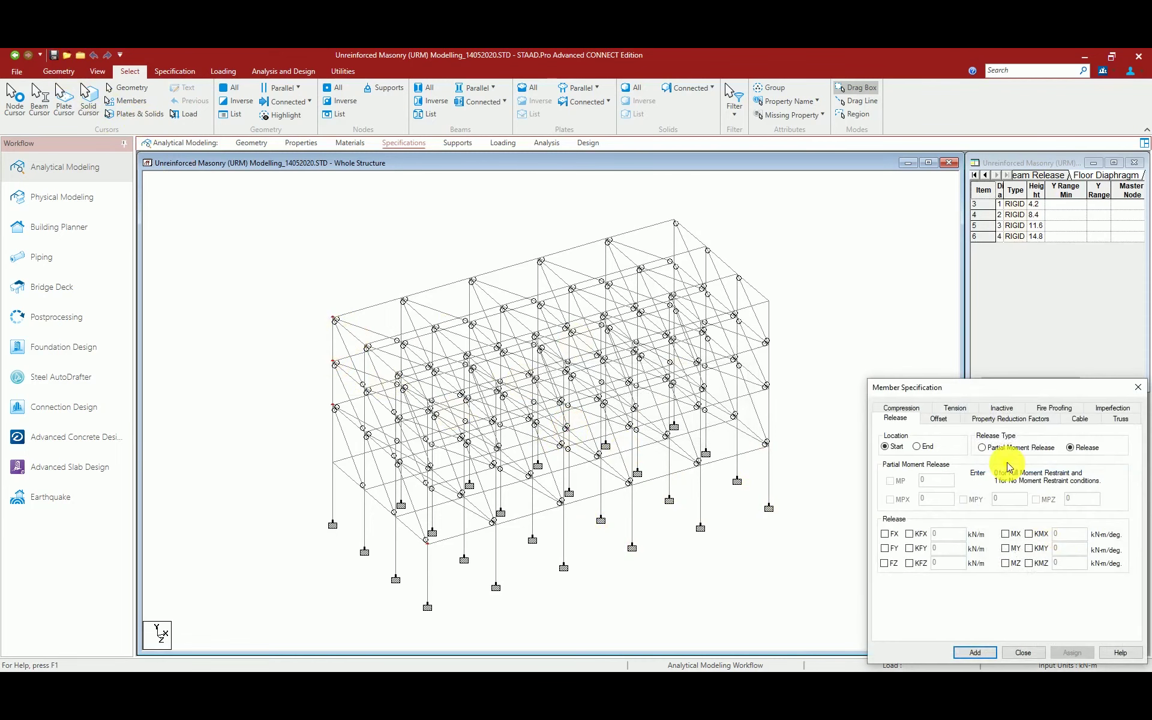
click(1008, 416)
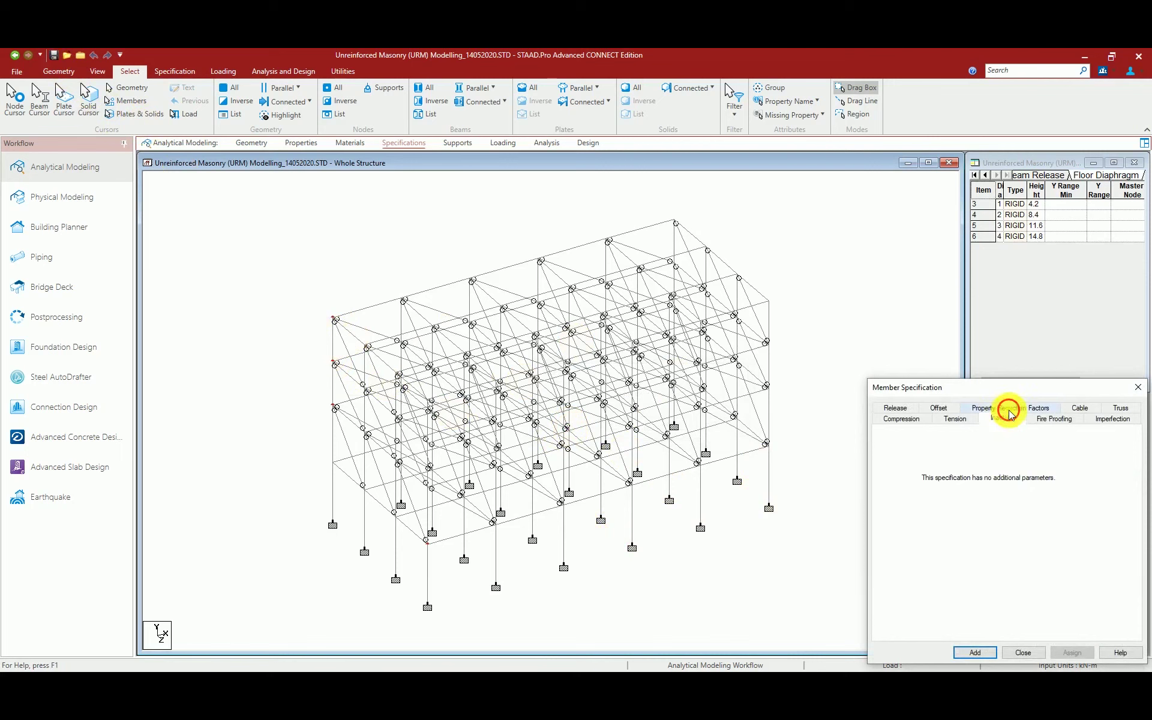
click(975, 652)
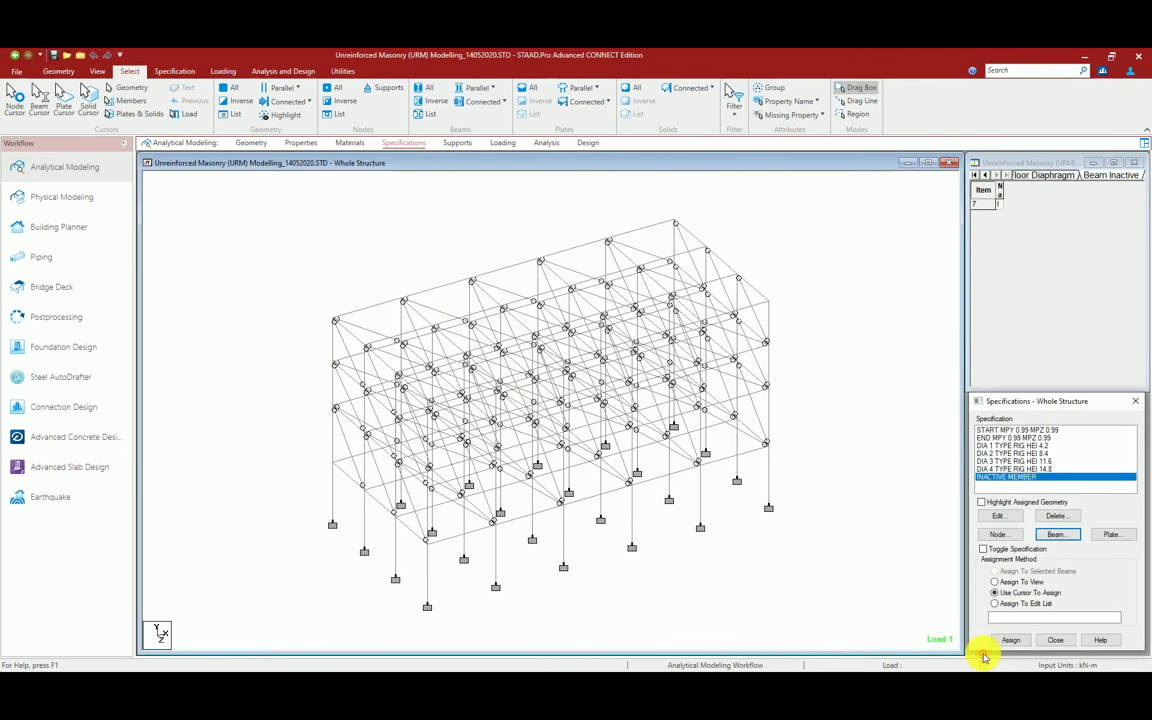
click(1057, 534)
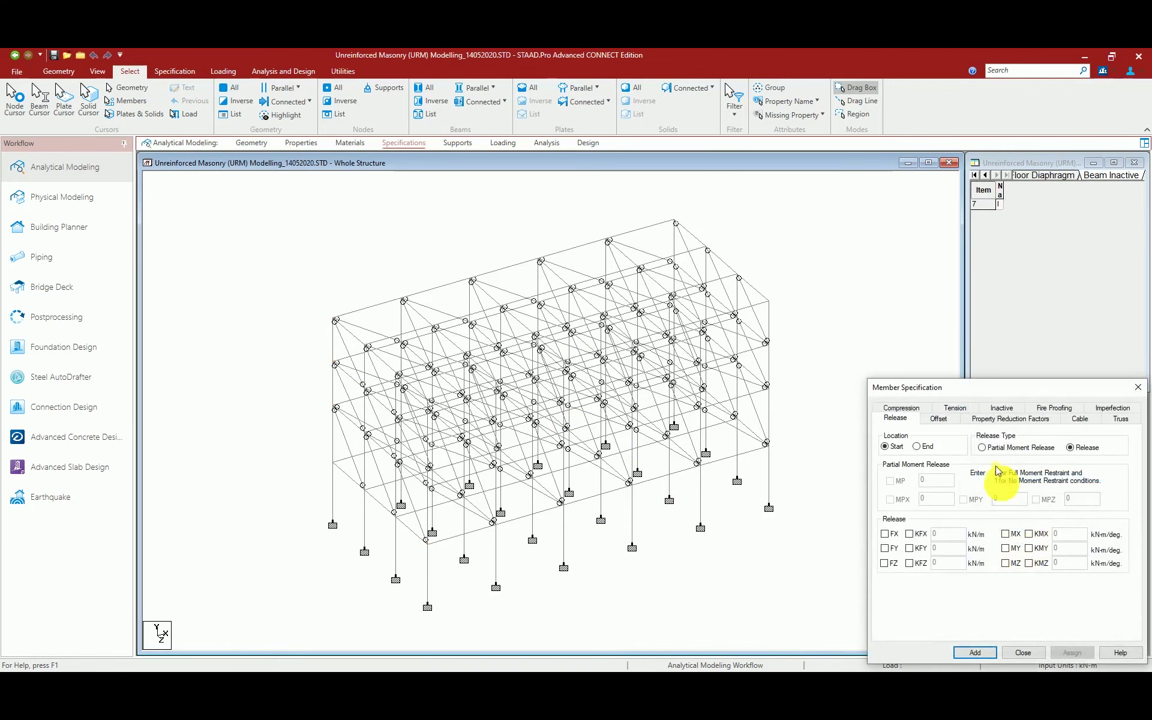
click(1002, 409)
click(985, 659)
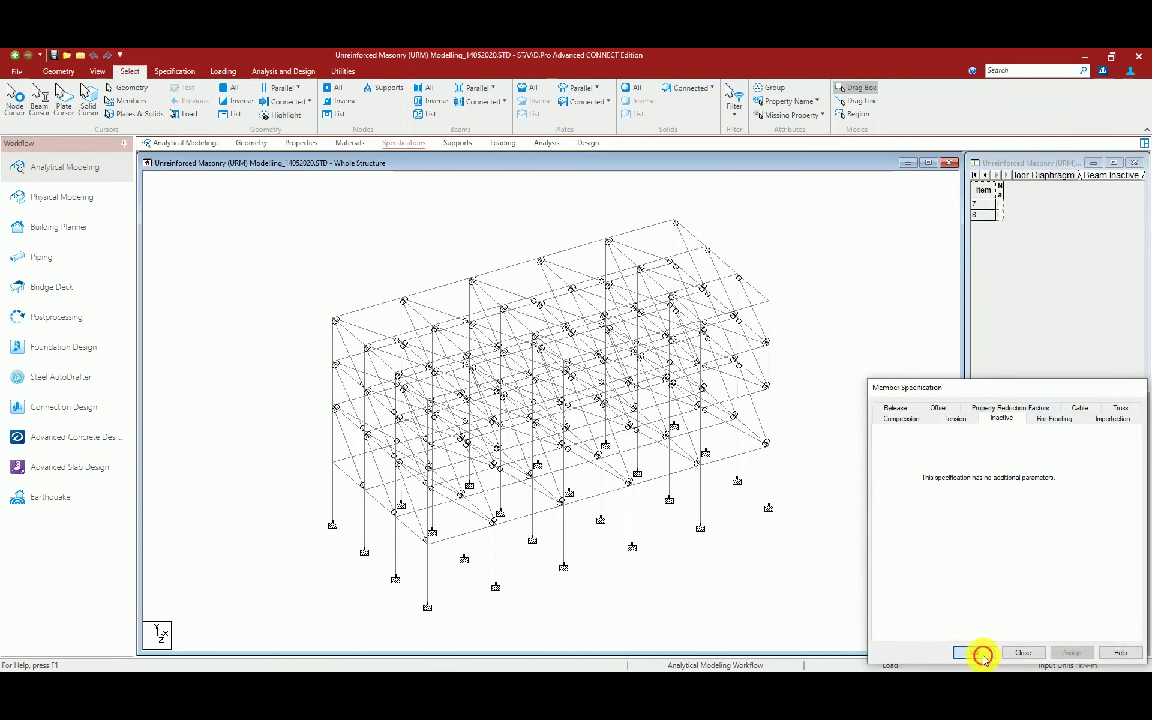
click(1057, 535)
click(998, 407)
click(984, 657)
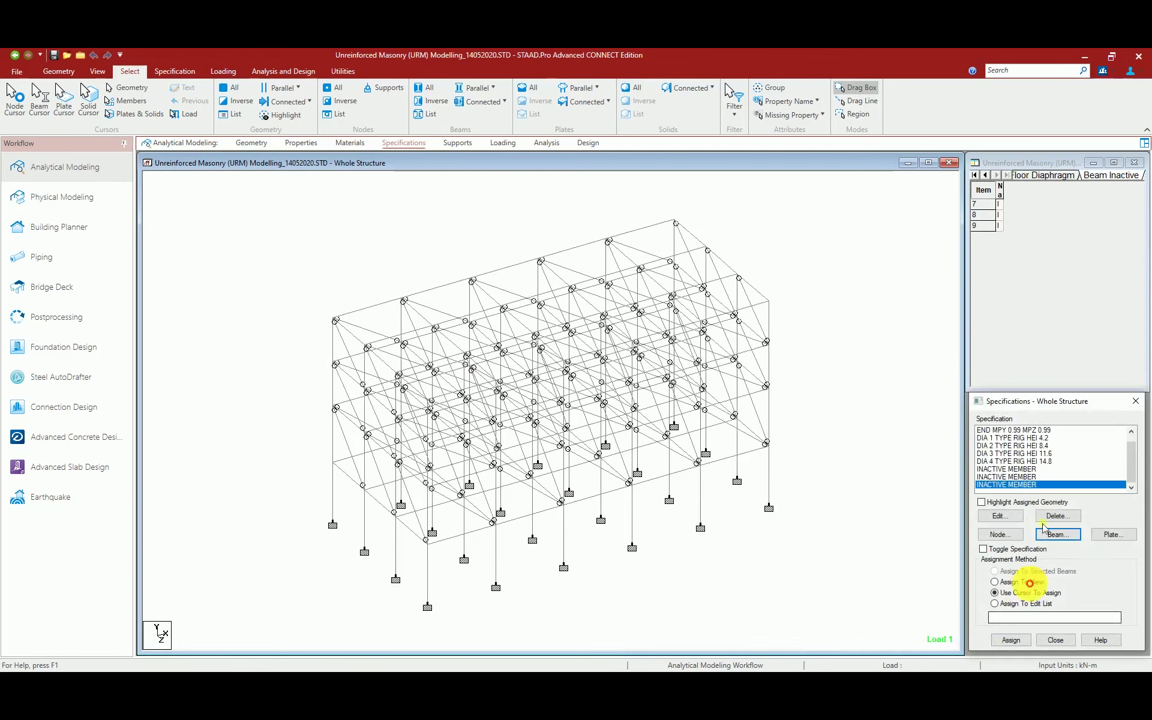
click(1057, 535)
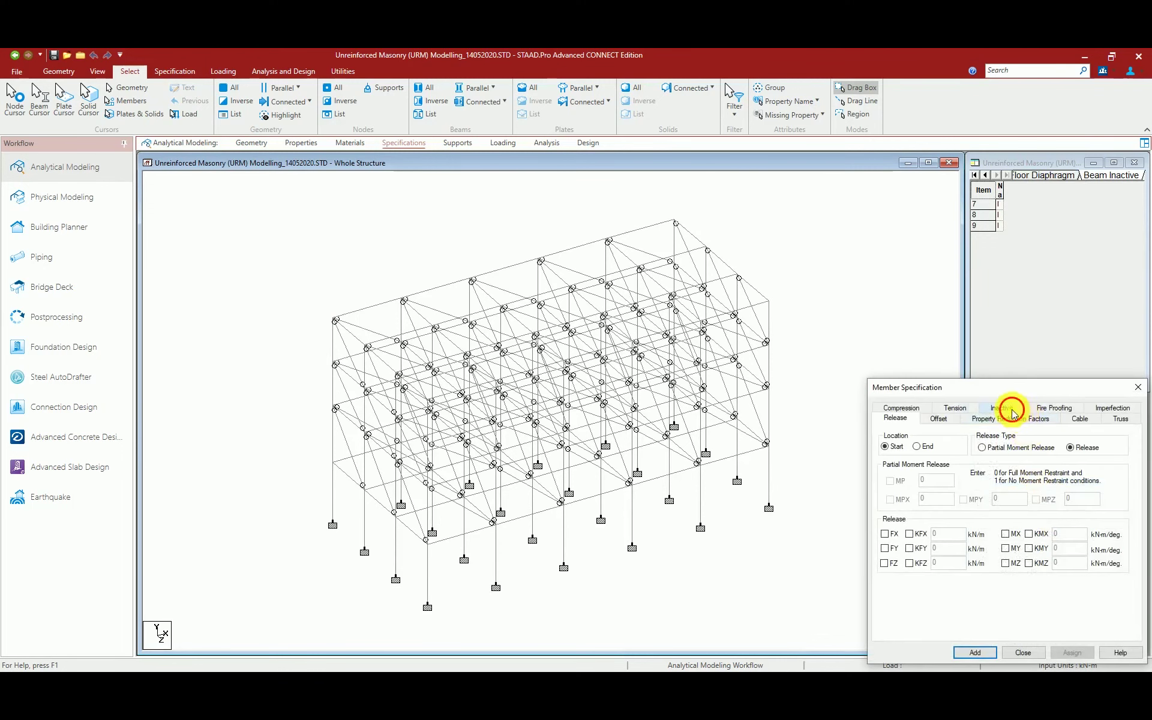
click(1001, 408)
click(980, 652)
click(1061, 641)
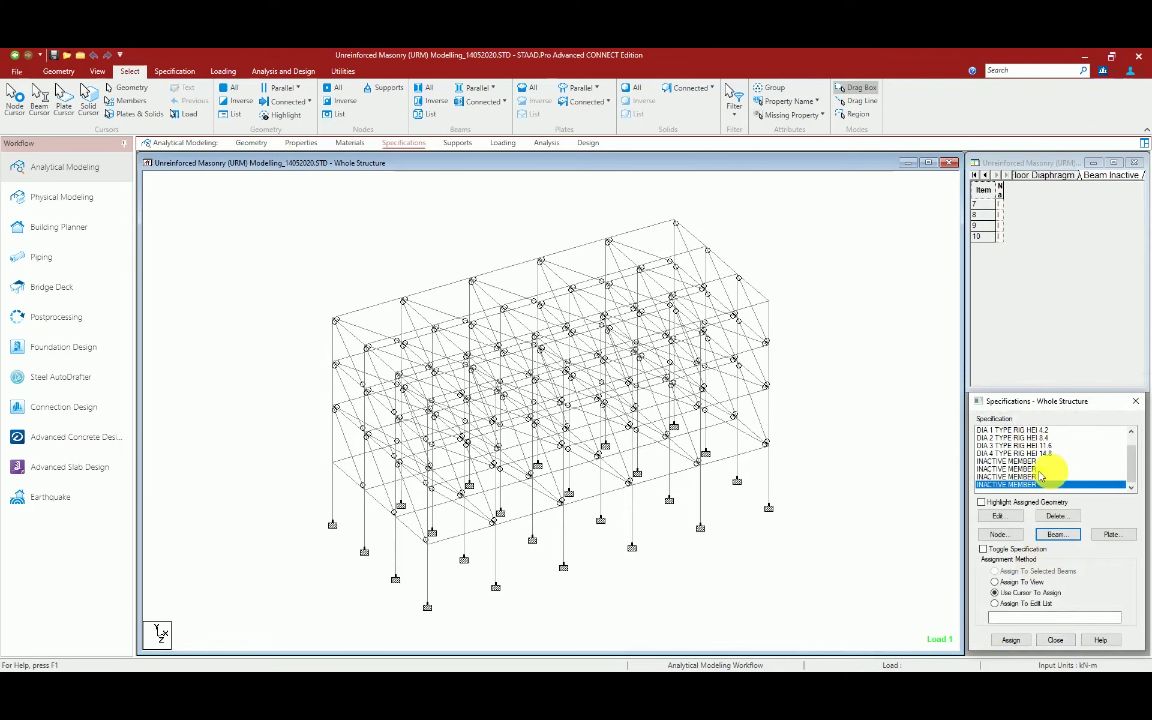
Choose the first Inactive specification and select the top-storey diagonal struts in all five bays of the front elevation.
click(1014, 462)
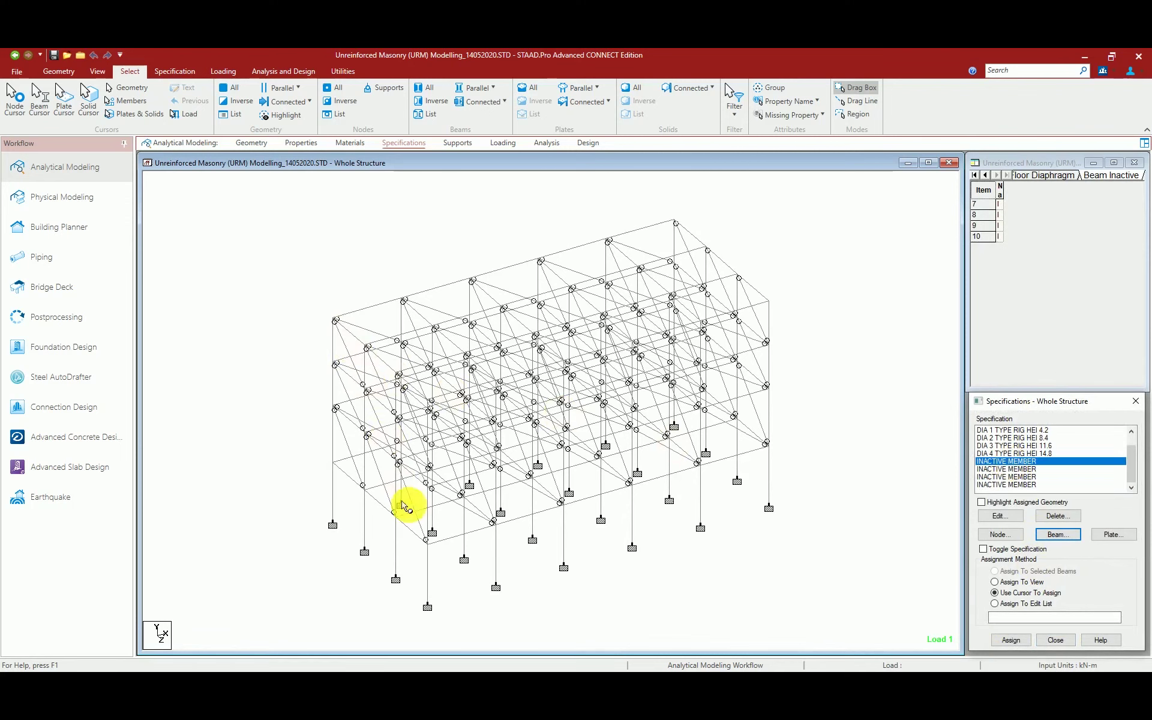
click(100, 72)
click(239, 103)
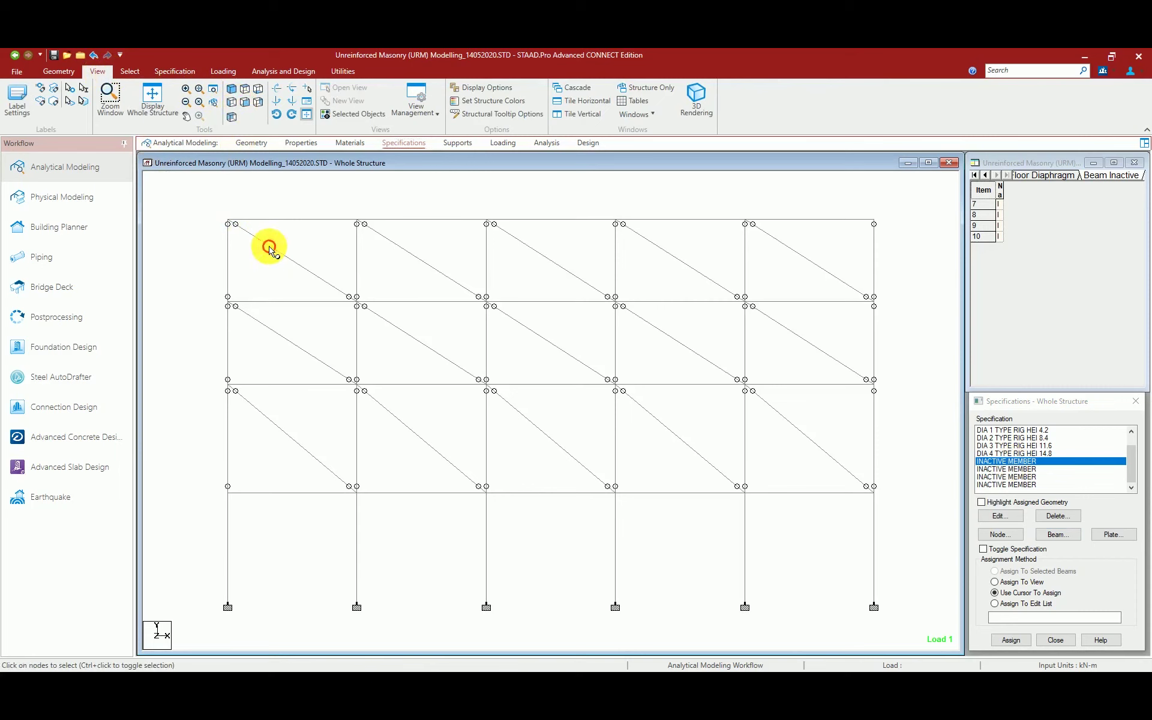
click(129, 71)
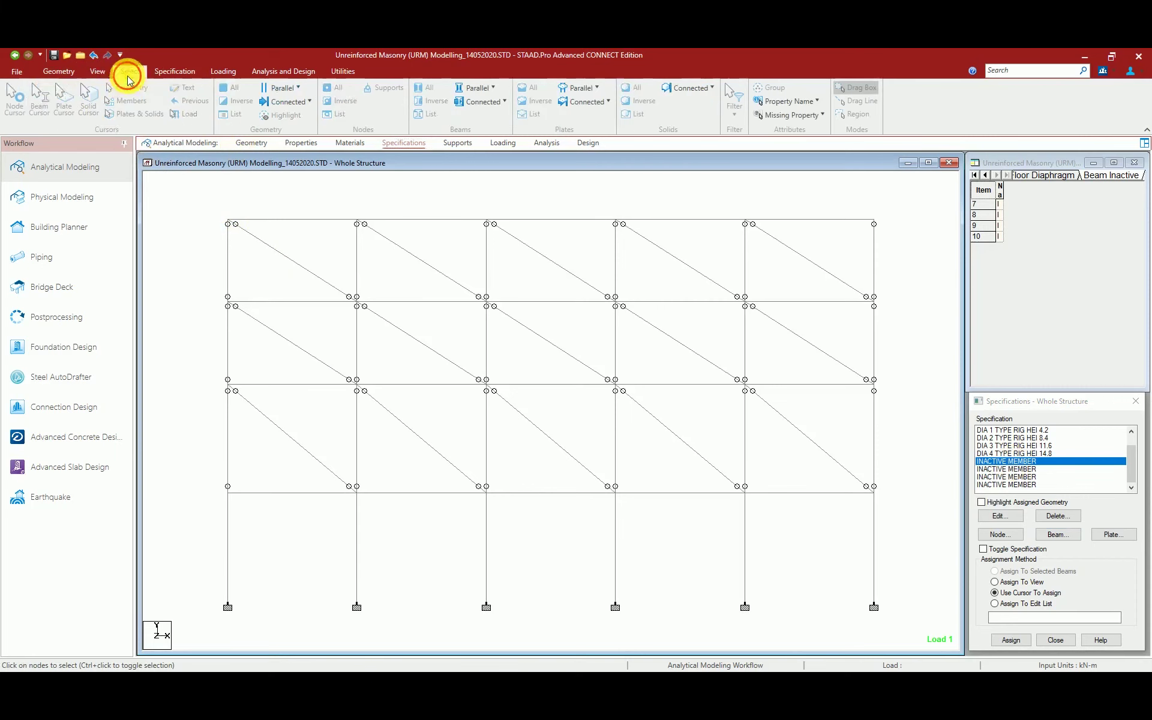
click(41, 114)
click(301, 267)
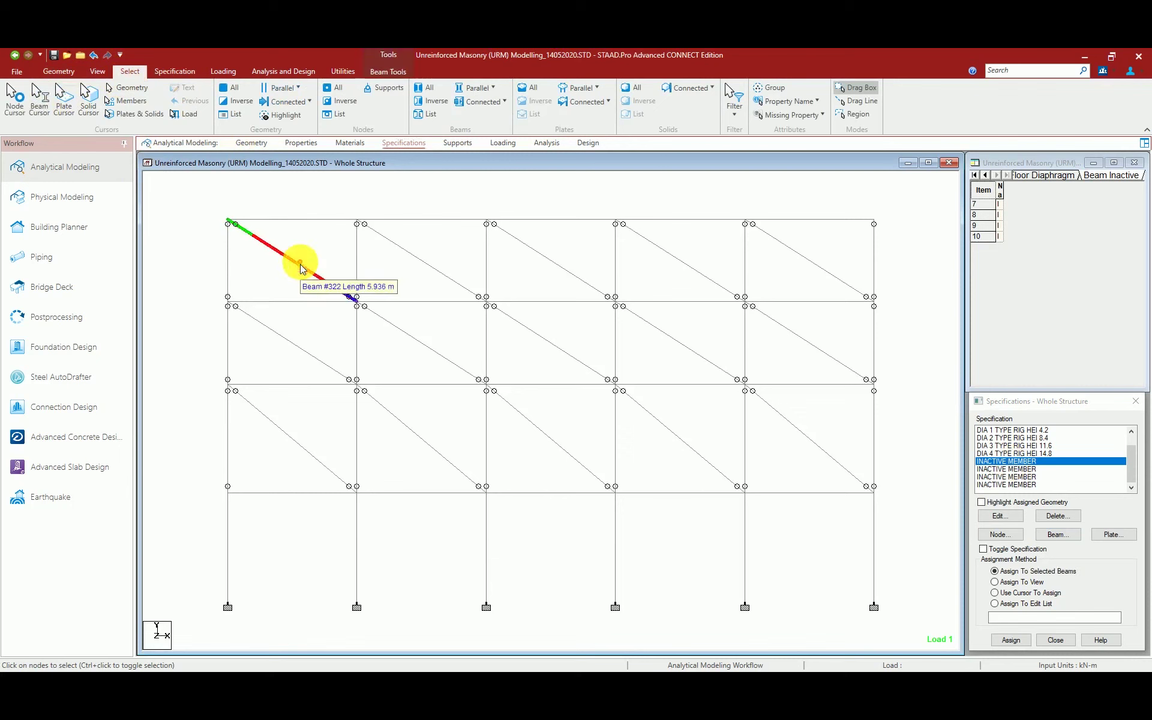
ctrl+click(414, 258)
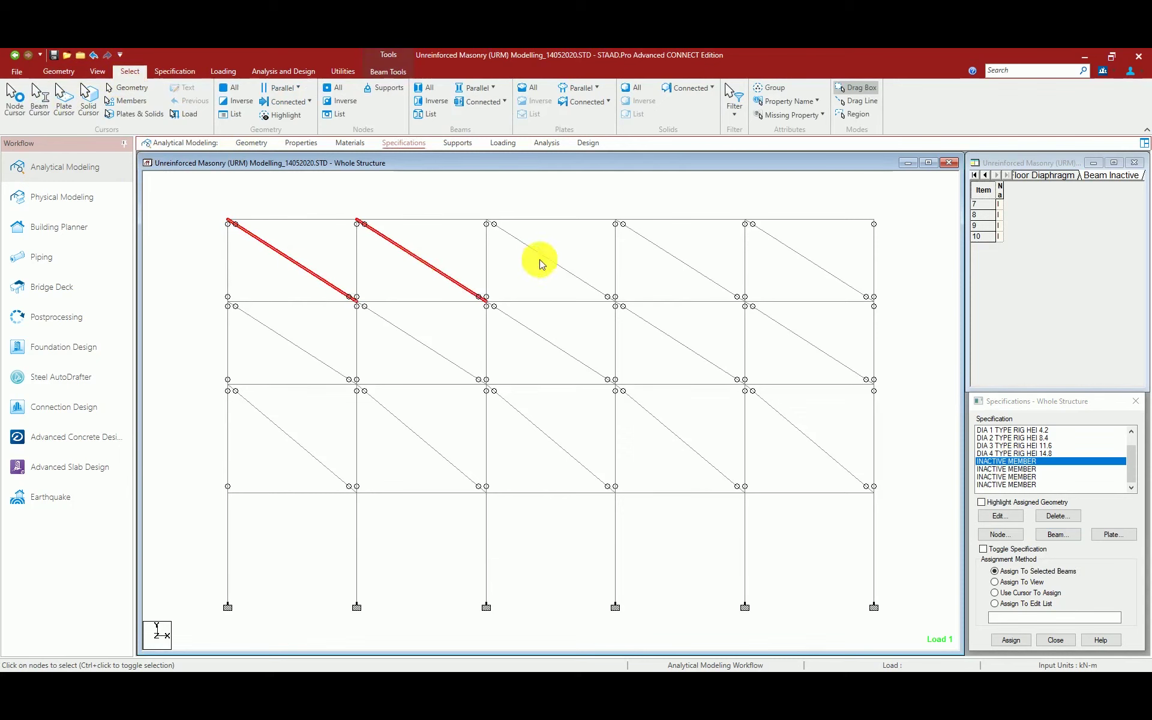
ctrl+click(589, 283)
ctrl+click(696, 271)
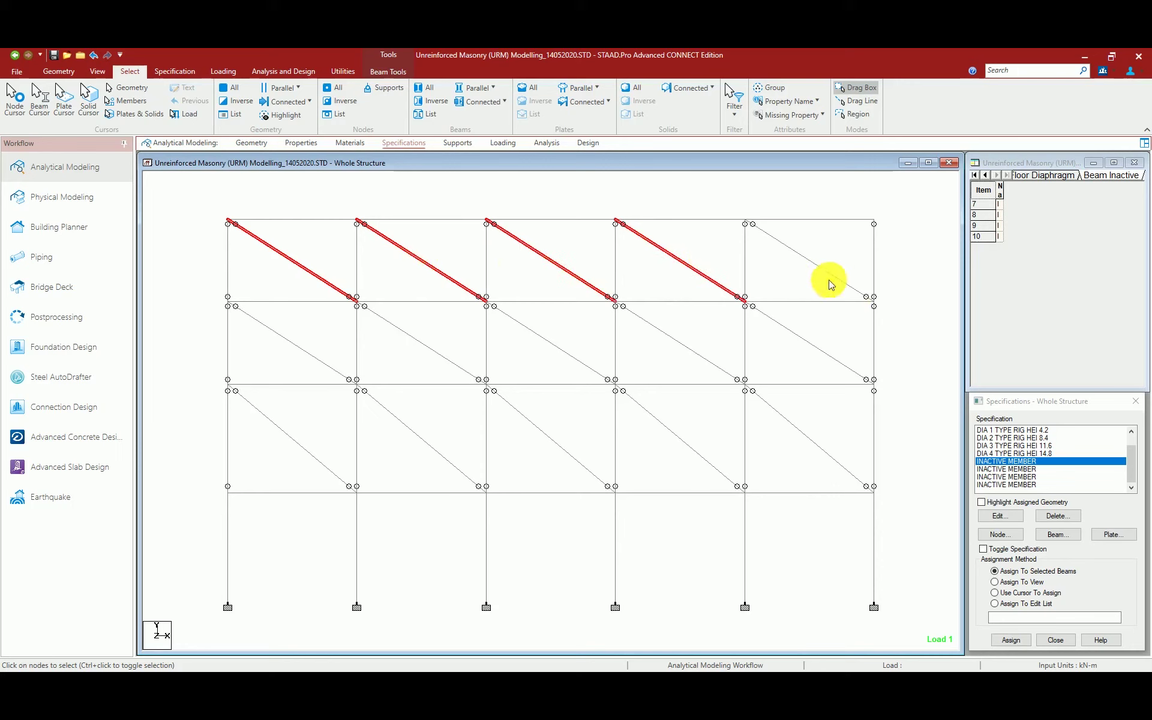
ctrl+click(768, 235)
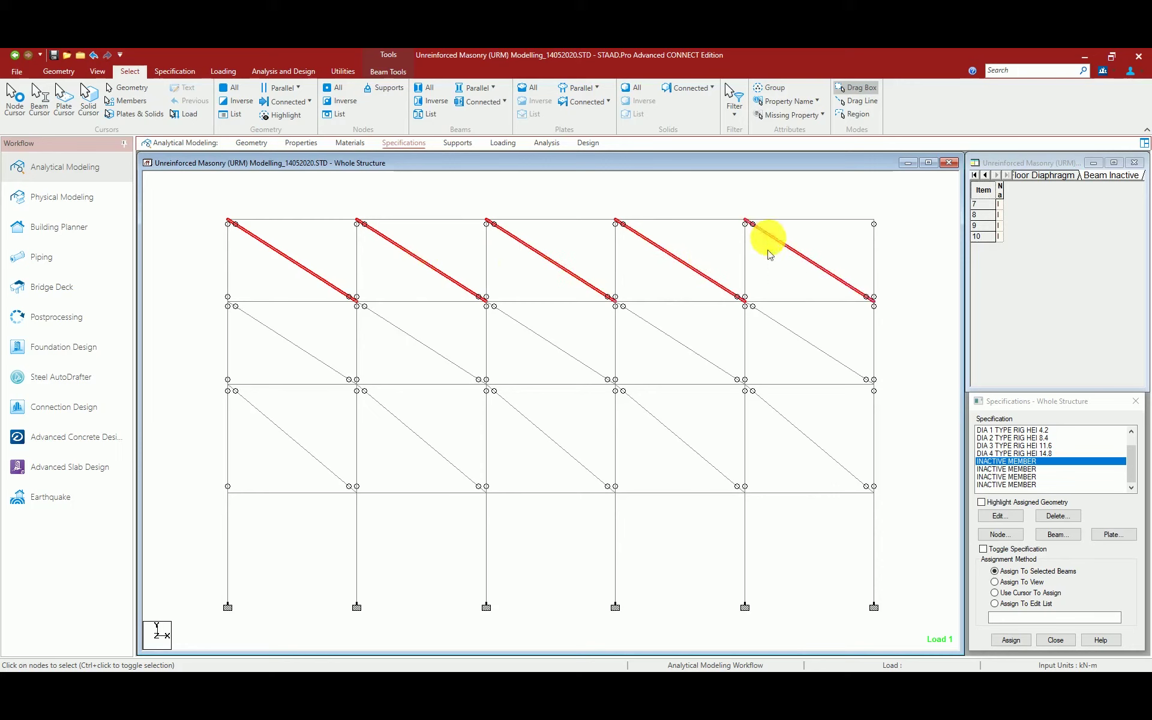
Add all the diagonal struts of the two lower infilled storeys to the selection in the front elevation.
ctrl+click(795, 333)
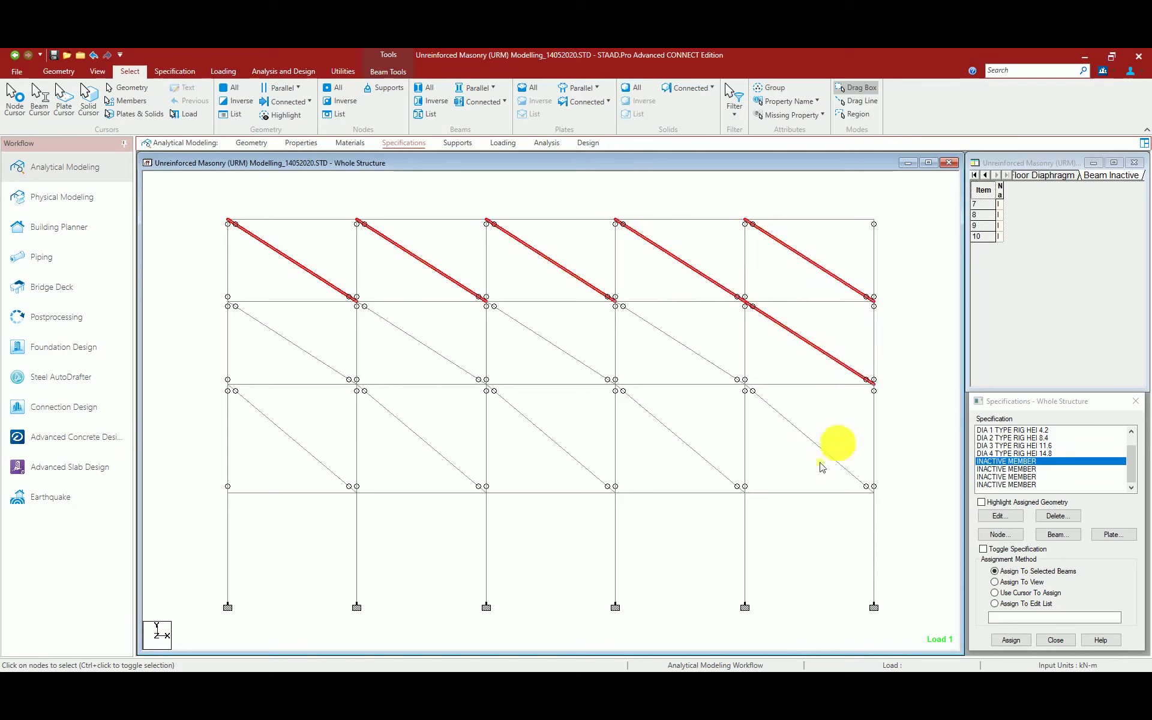
ctrl+click(785, 416)
ctrl+click(681, 443)
ctrl+click(516, 408)
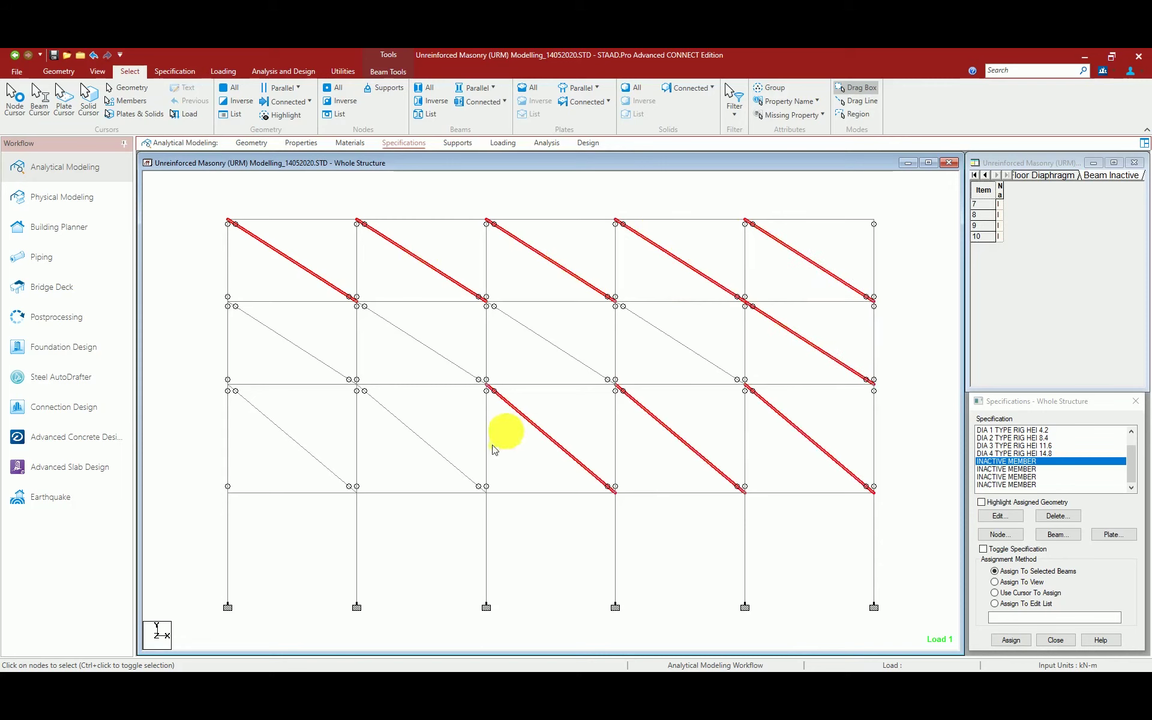
ctrl+click(402, 427)
drag(432, 361, 380, 313)
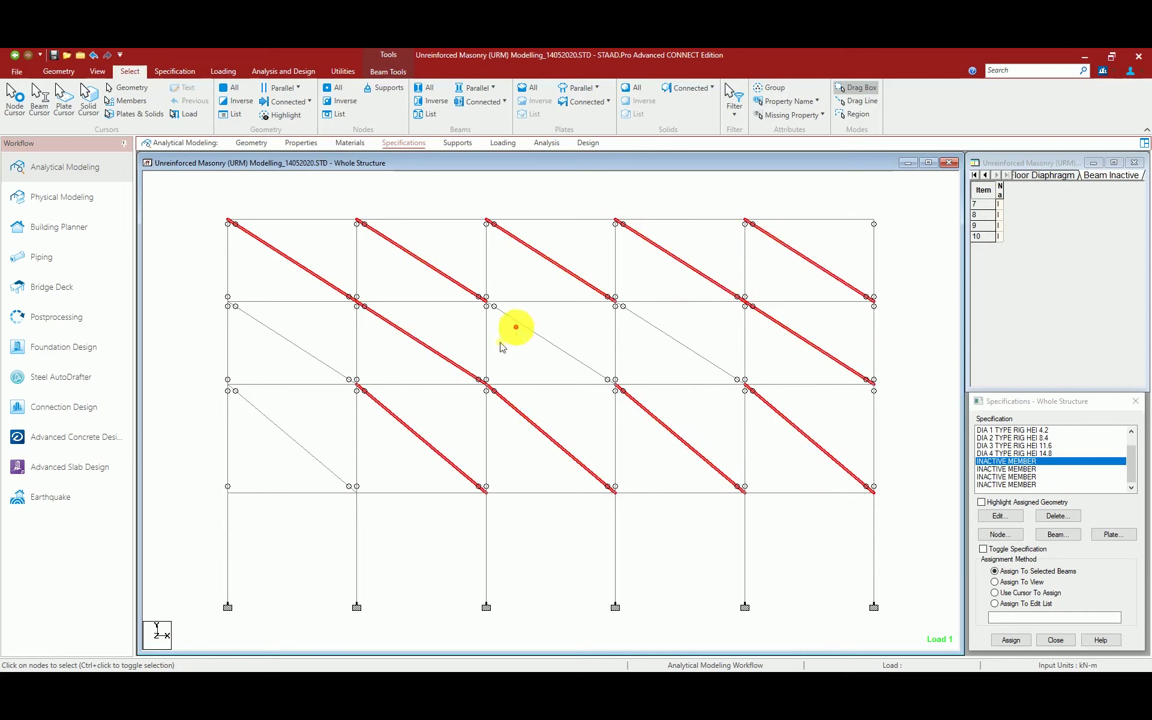
ctrl+drag(503, 347, 502, 349)
ctrl+drag(302, 461, 256, 412)
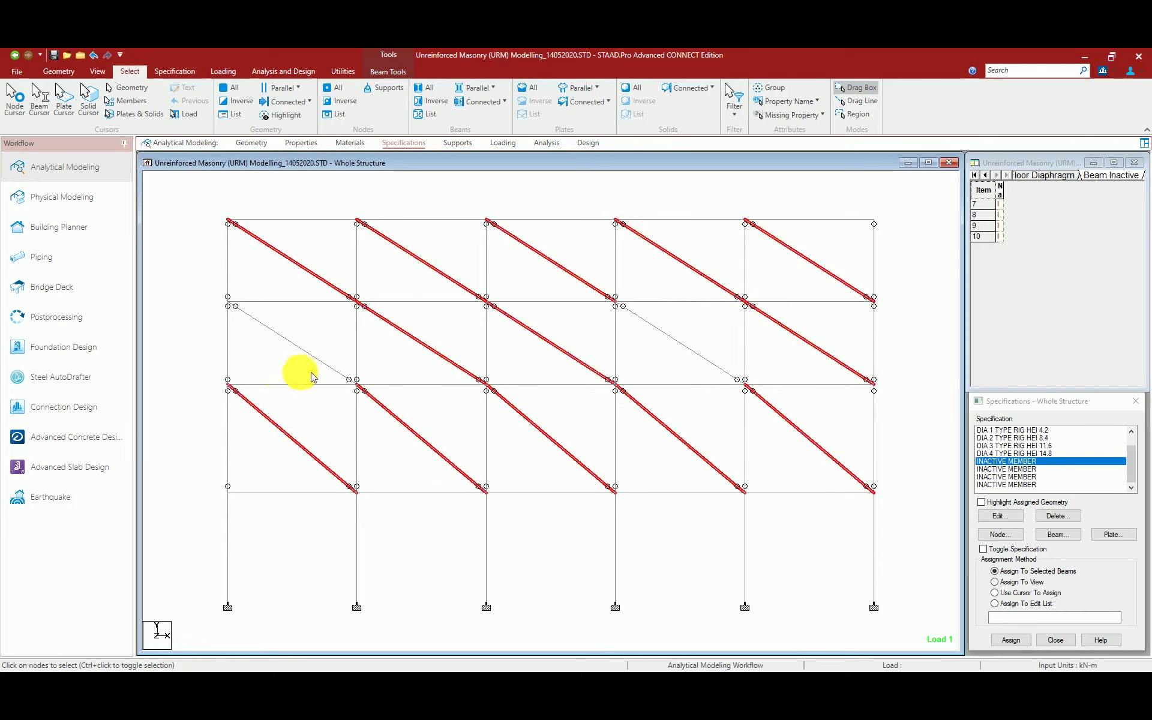
ctrl+drag(278, 326, 326, 386)
ctrl+drag(692, 361, 656, 328)
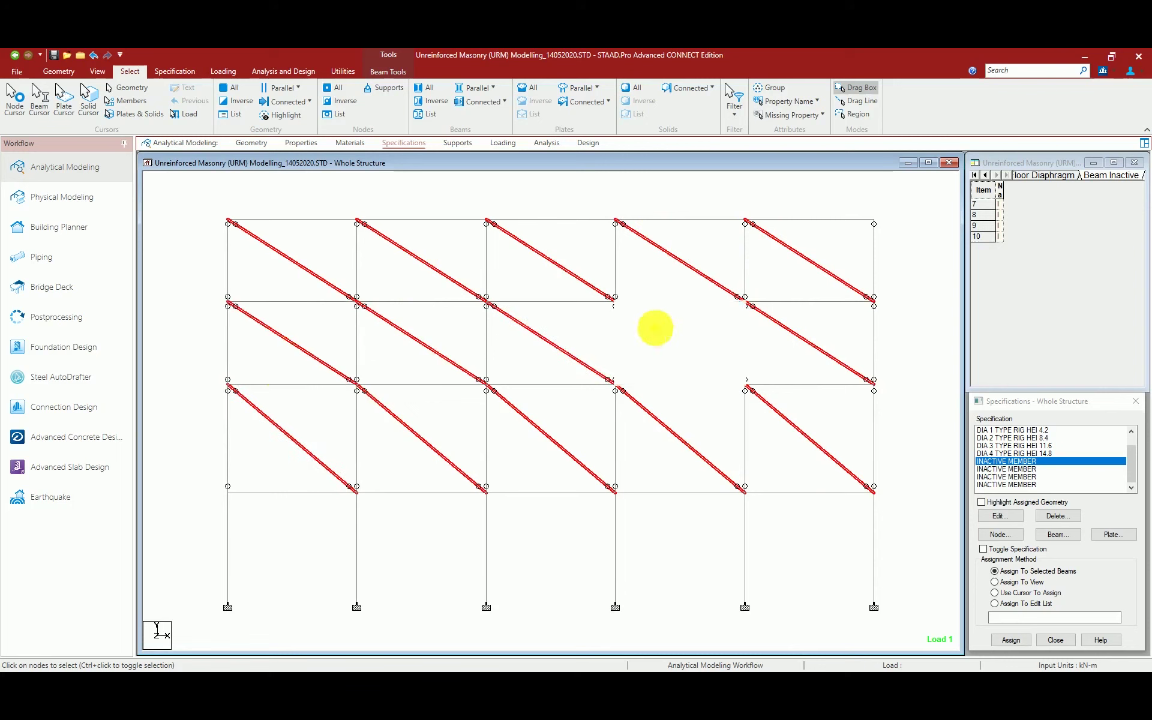
Check the selected longitudinal struts in the isometric view and assign the first Inactive specification to them.
click(94, 74)
click(243, 102)
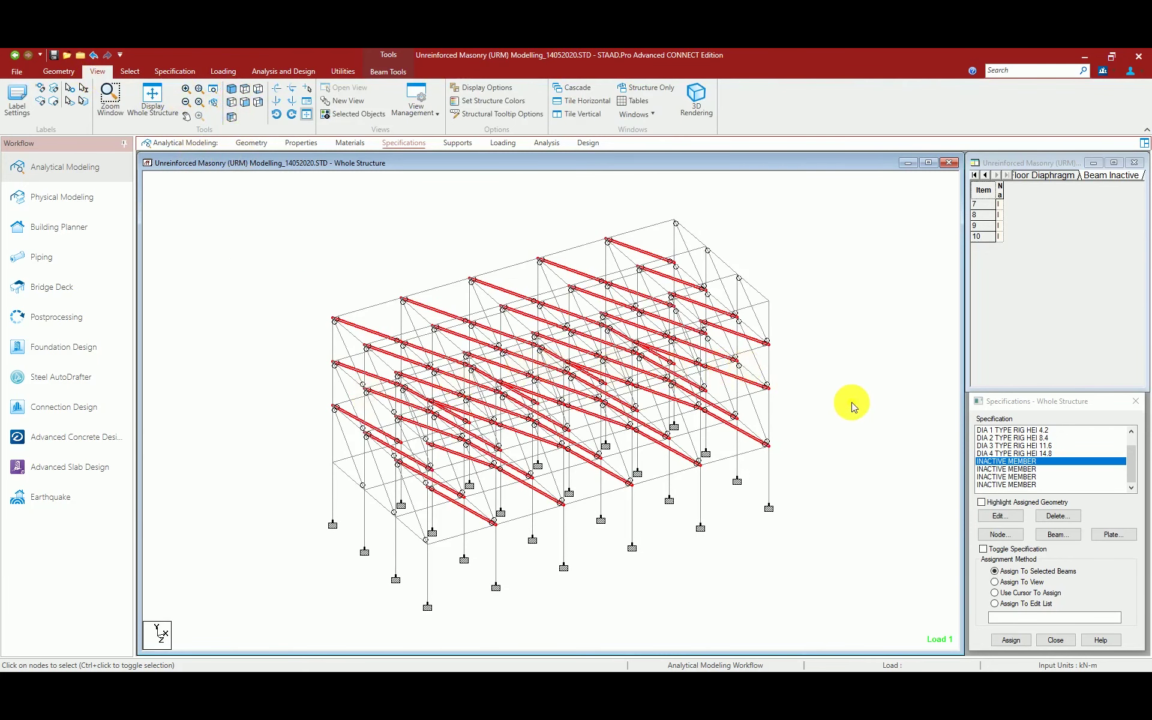
middle_drag(836, 419, 848, 477)
middle_drag(842, 478, 849, 425)
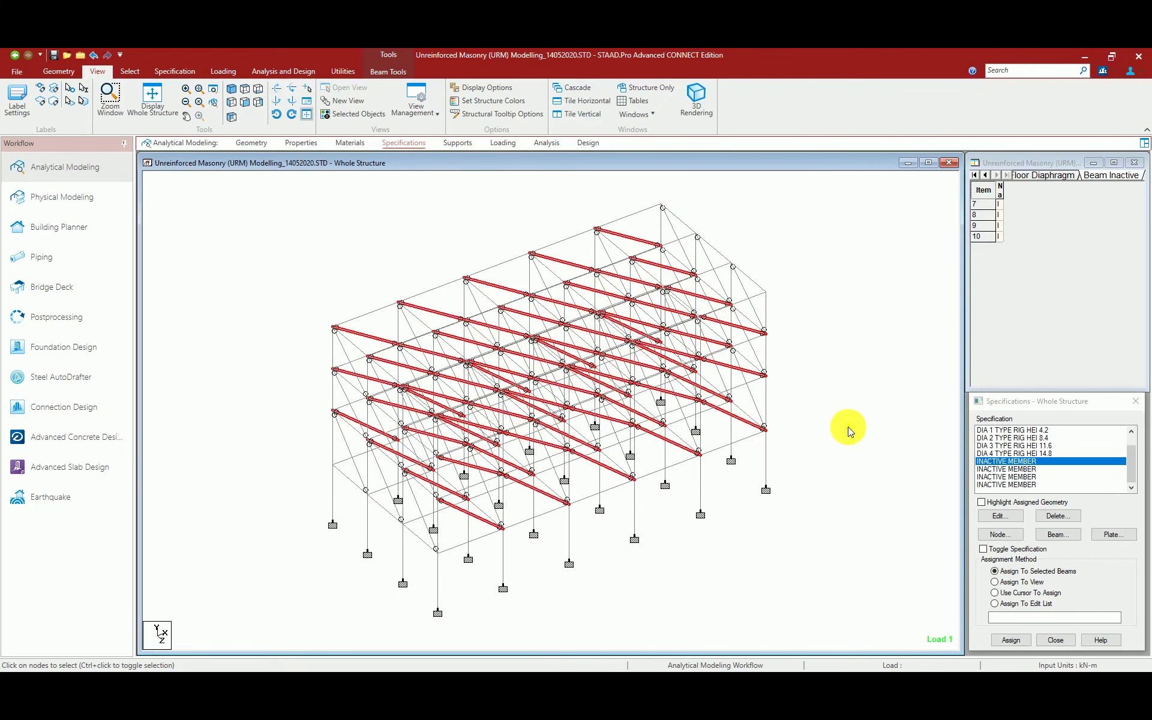
middle_drag(850, 423, 856, 430)
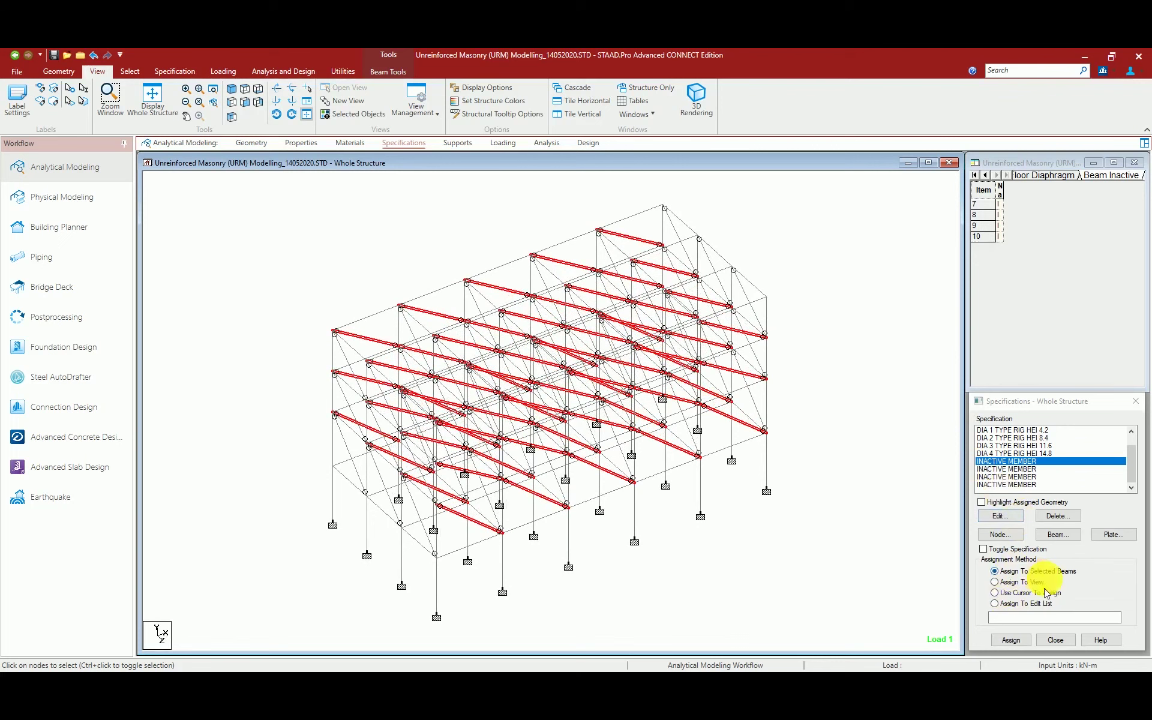
click(1020, 640)
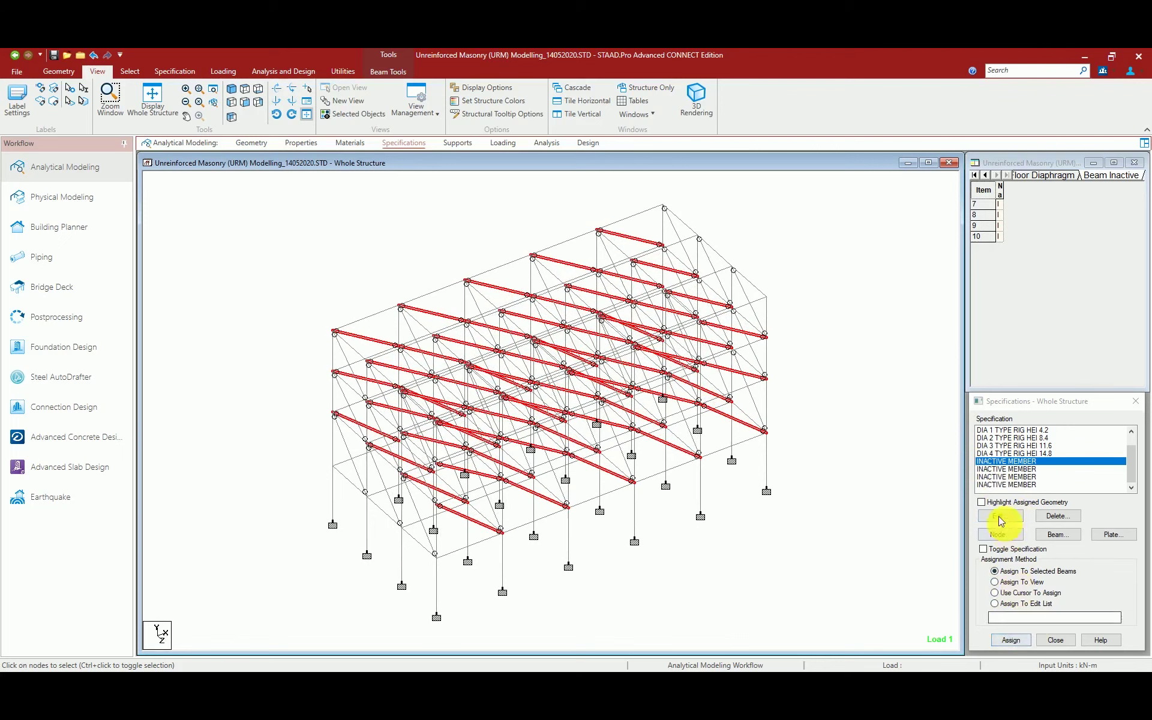
click(1017, 645)
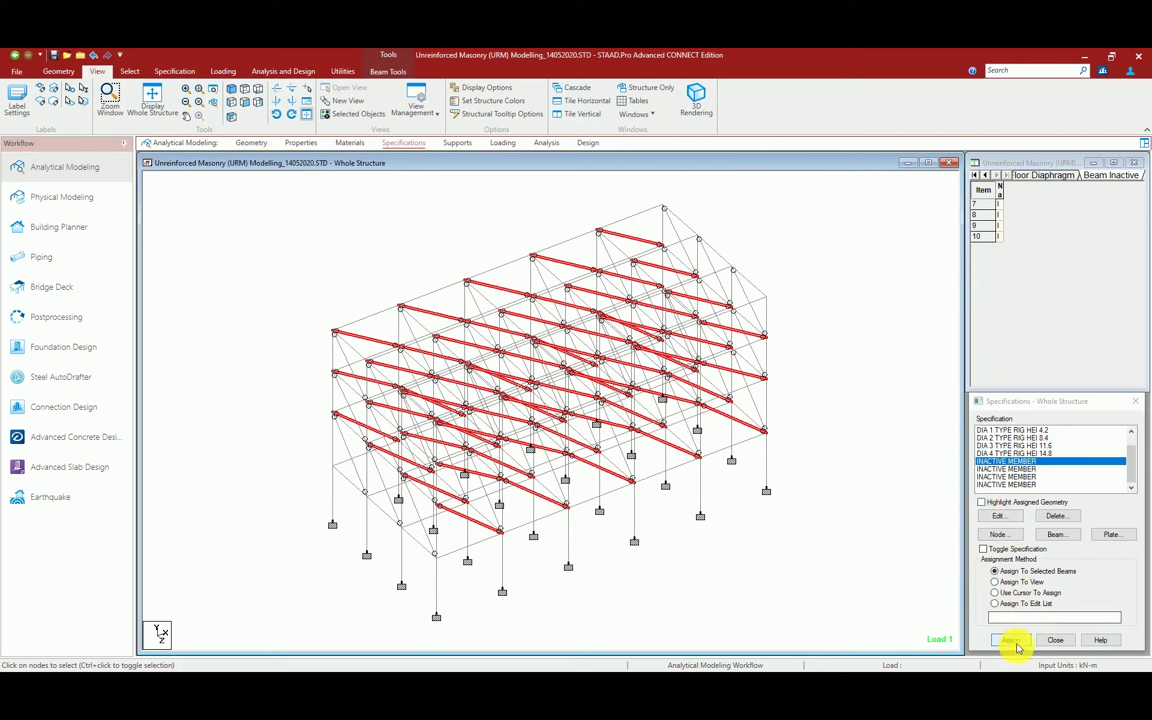
click(1063, 553)
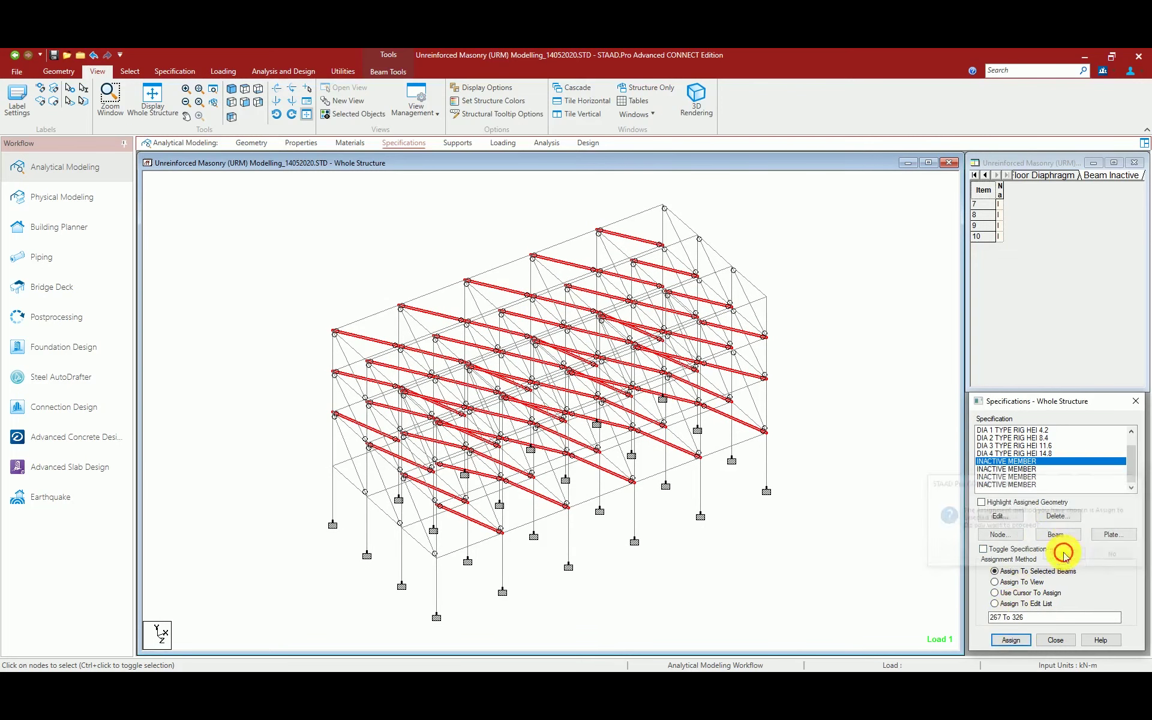
Assign the third Inactive specification to the same selected longitudinal struts.
click(1001, 476)
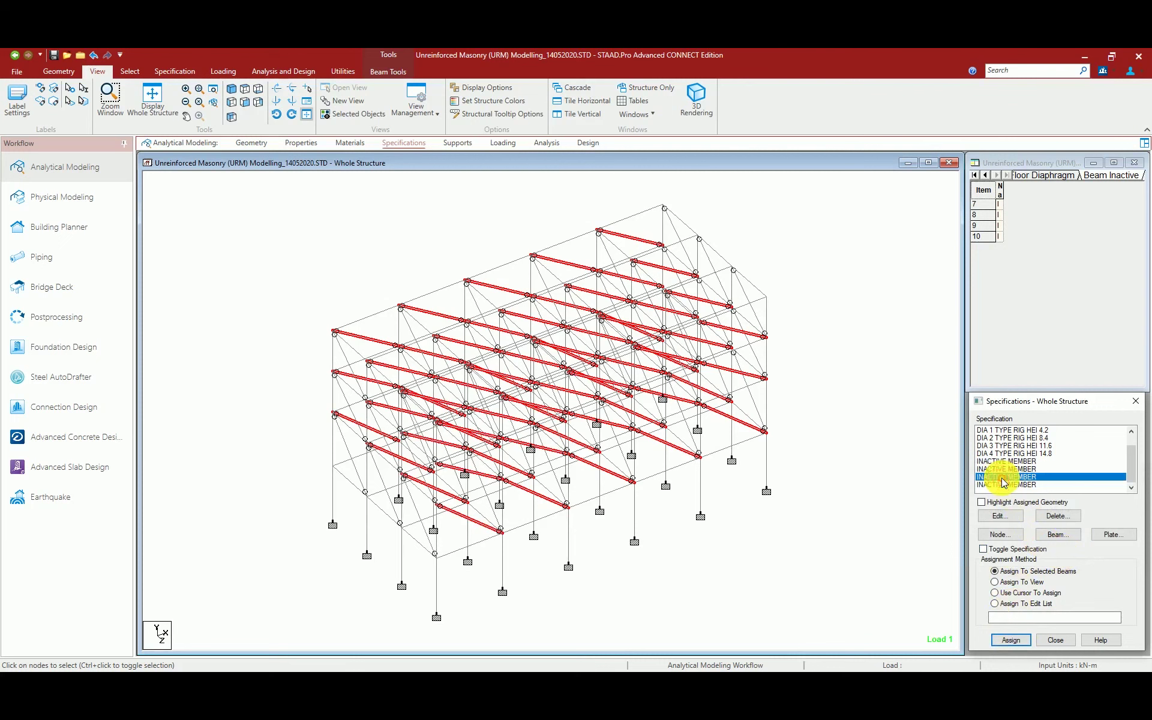
click(1020, 640)
click(1057, 553)
Choose the second Inactive specification and select the top-storey diagonal struts in all three bays of the side elevation.
click(996, 469)
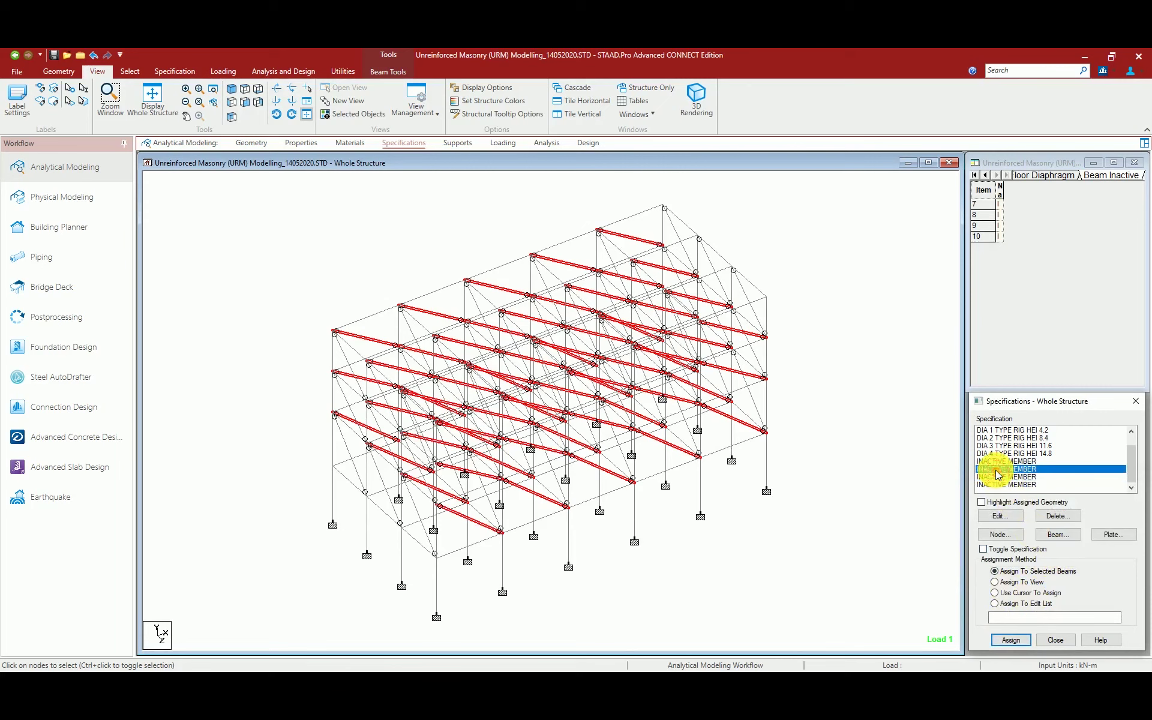
click(746, 575)
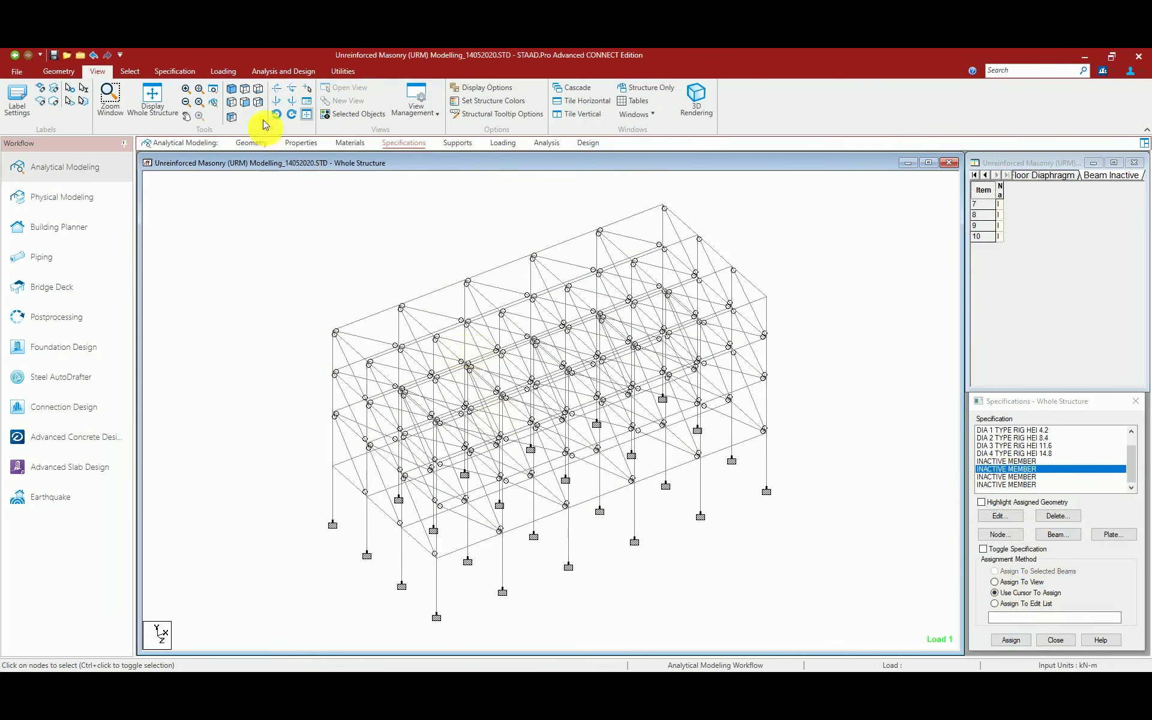
click(245, 101)
click(232, 101)
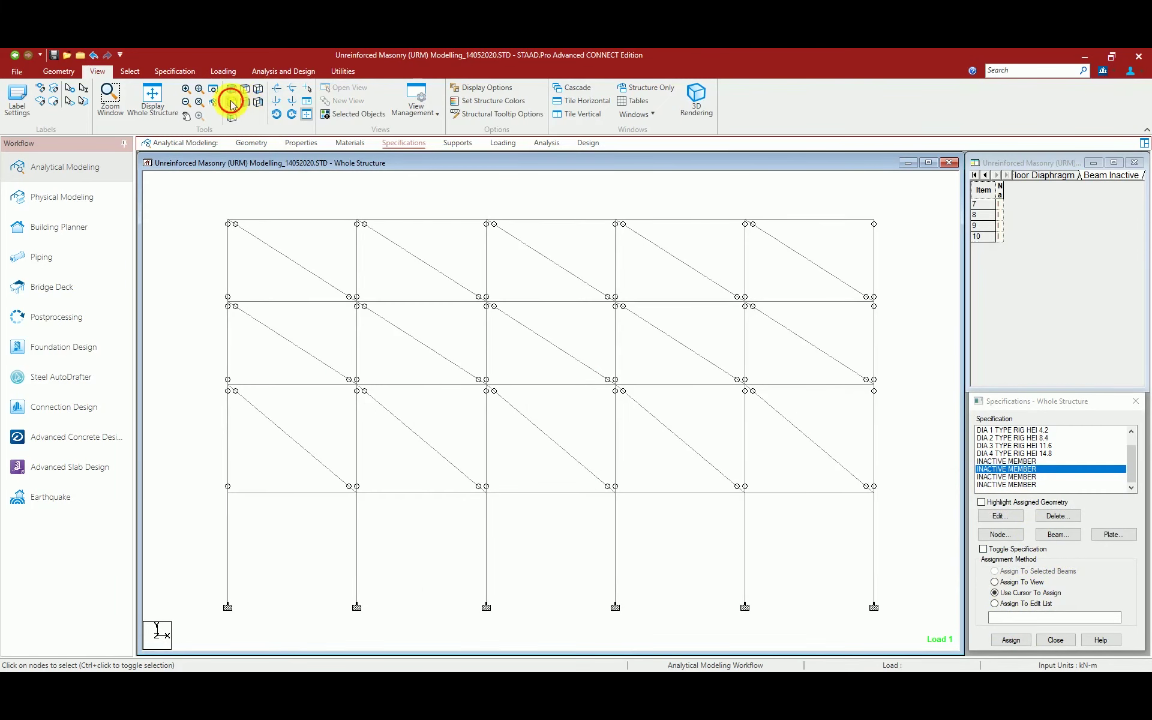
click(630, 244)
ctrl+click(536, 249)
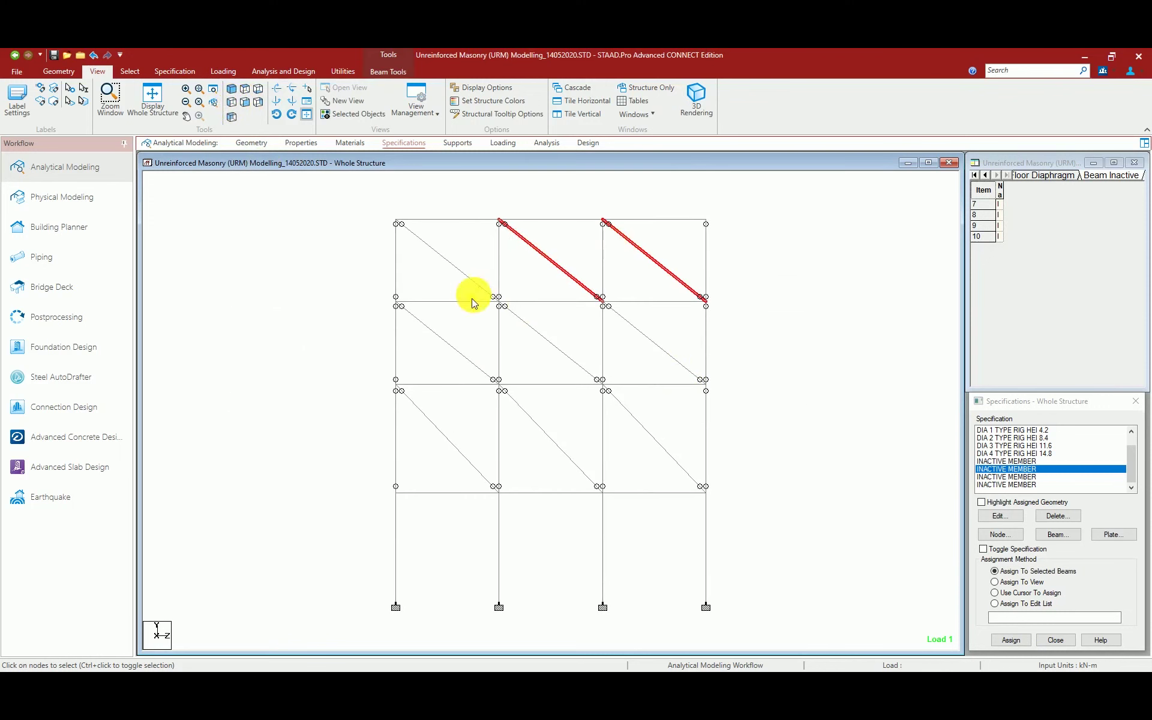
ctrl+click(451, 262)
Add all the diagonal struts of the two lower infilled storeys to the selection in the side elevation.
drag(458, 366, 414, 327)
ctrl+drag(564, 363, 529, 321)
ctrl+drag(668, 372, 632, 319)
ctrl+drag(661, 476, 624, 414)
ctrl+drag(569, 462, 540, 414)
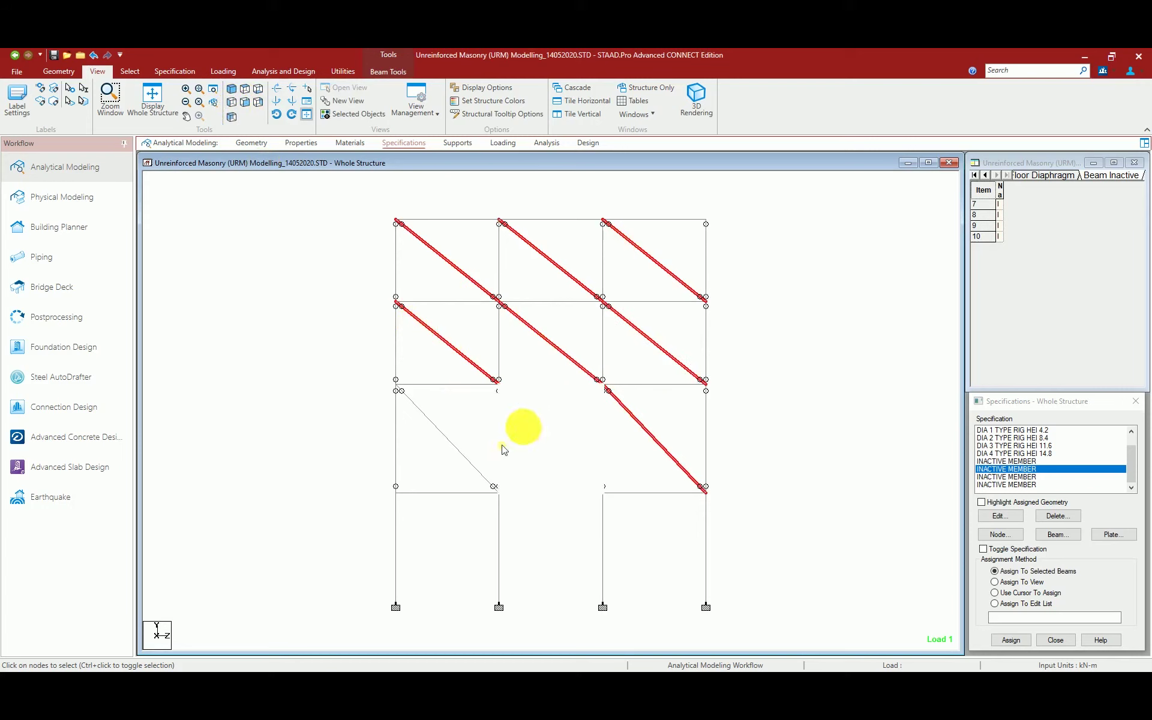
ctrl+drag(457, 485, 416, 406)
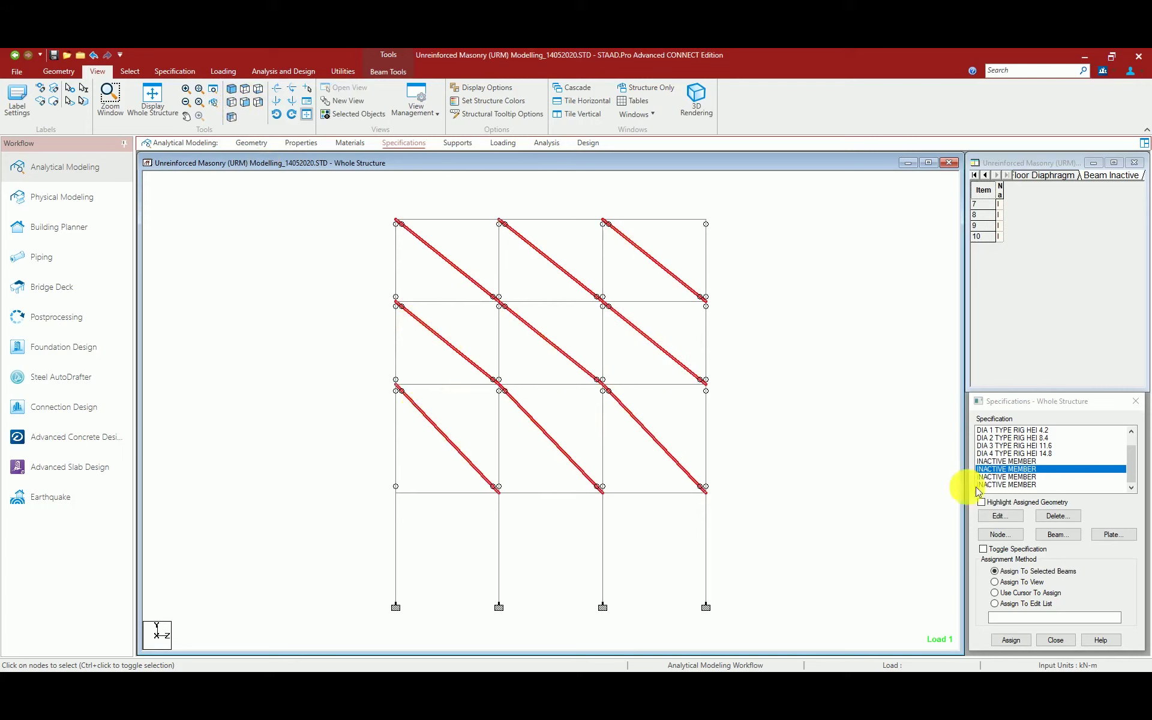
Assign the second and fourth Inactive specifications to the selected transverse struts and clear the selection.
click(1011, 640)
click(1065, 554)
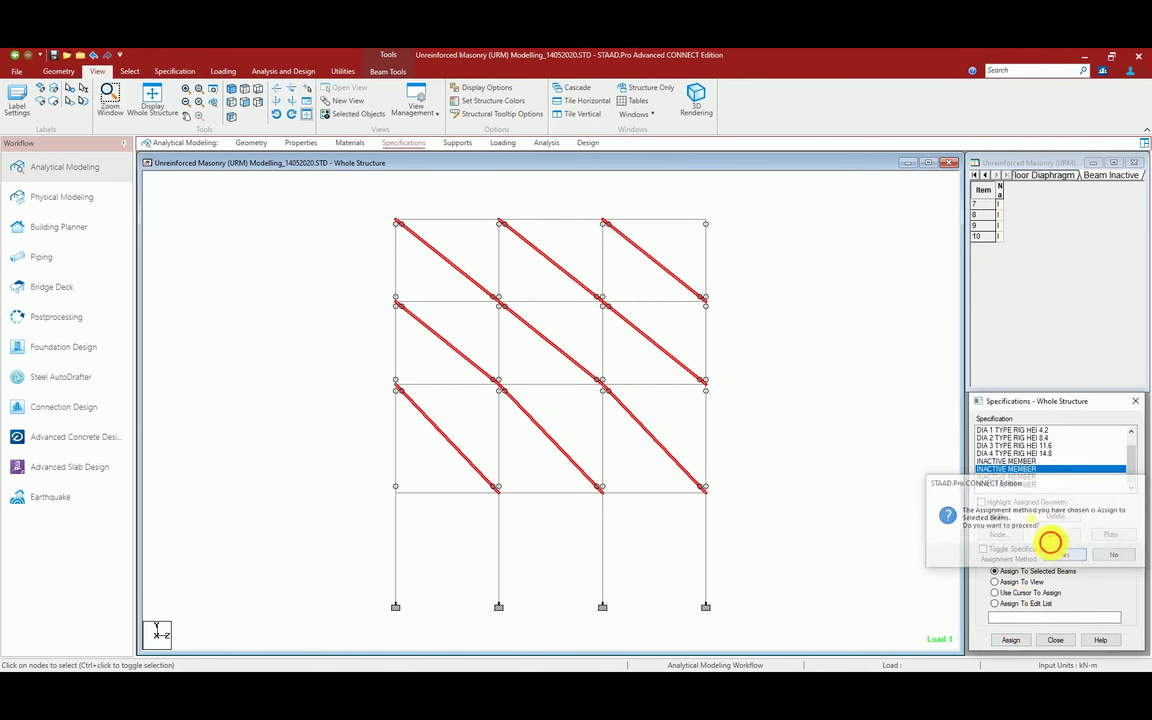
click(998, 485)
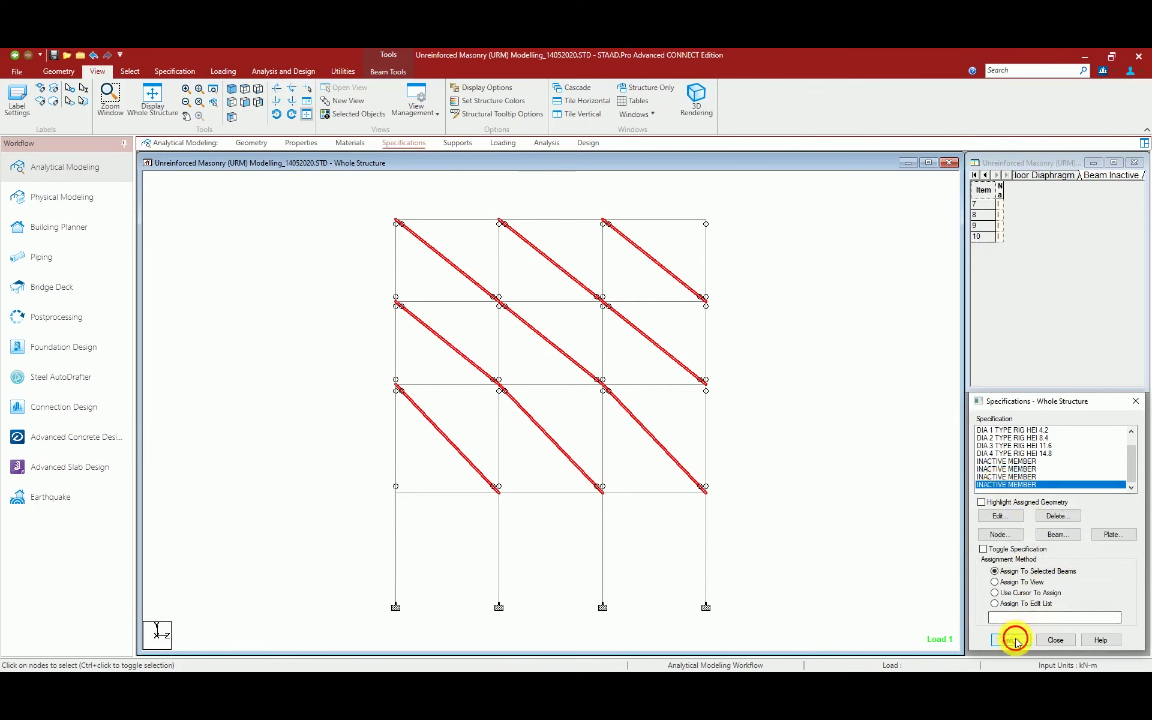
click(1014, 640)
click(1058, 552)
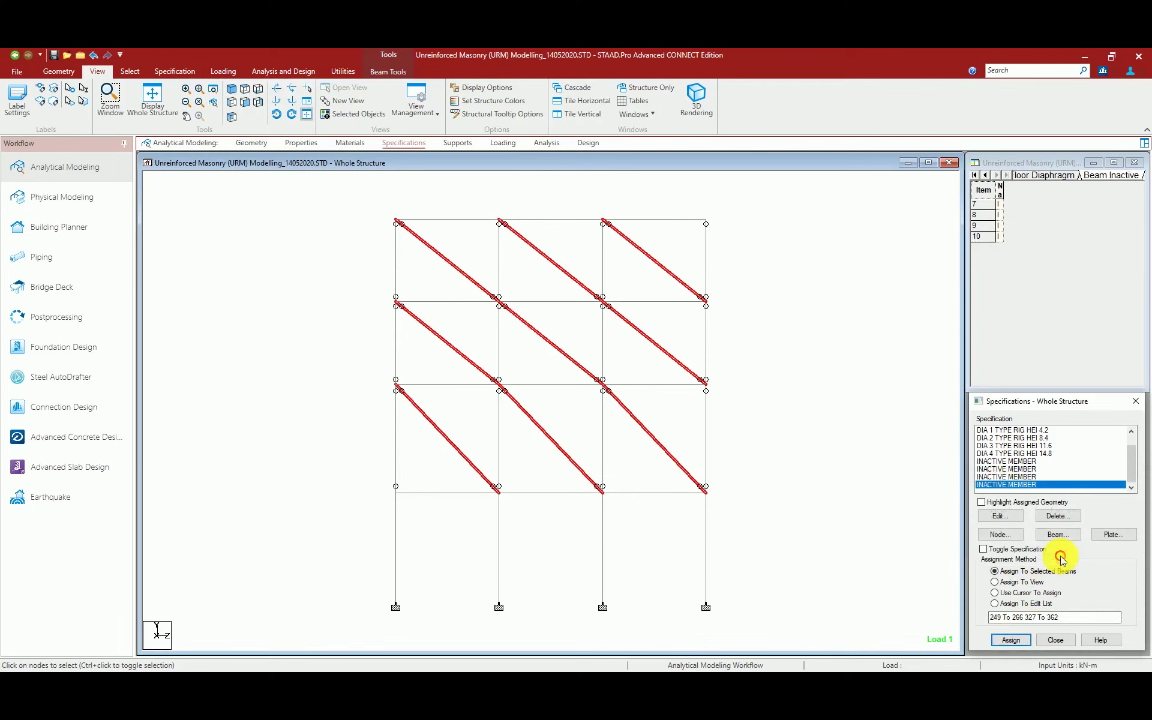
click(803, 488)
Highlight the assigned geometry of each of the four Inactive specifications in the isometric view to check the struts.
click(1023, 461)
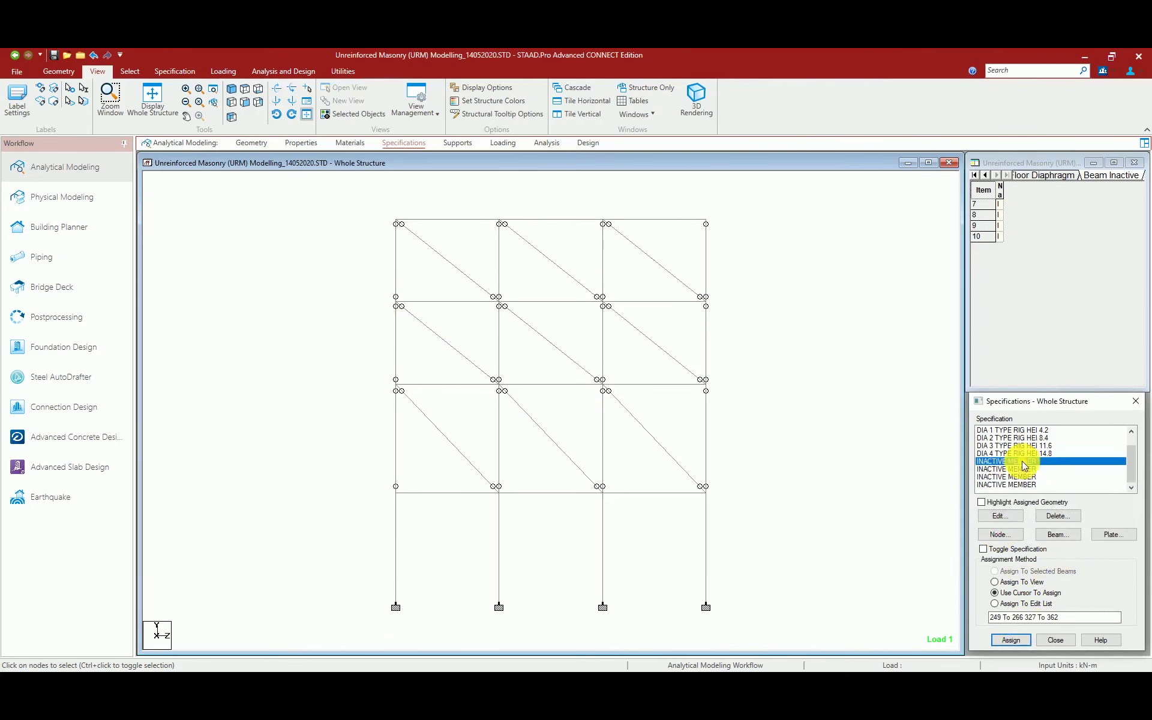
click(232, 92)
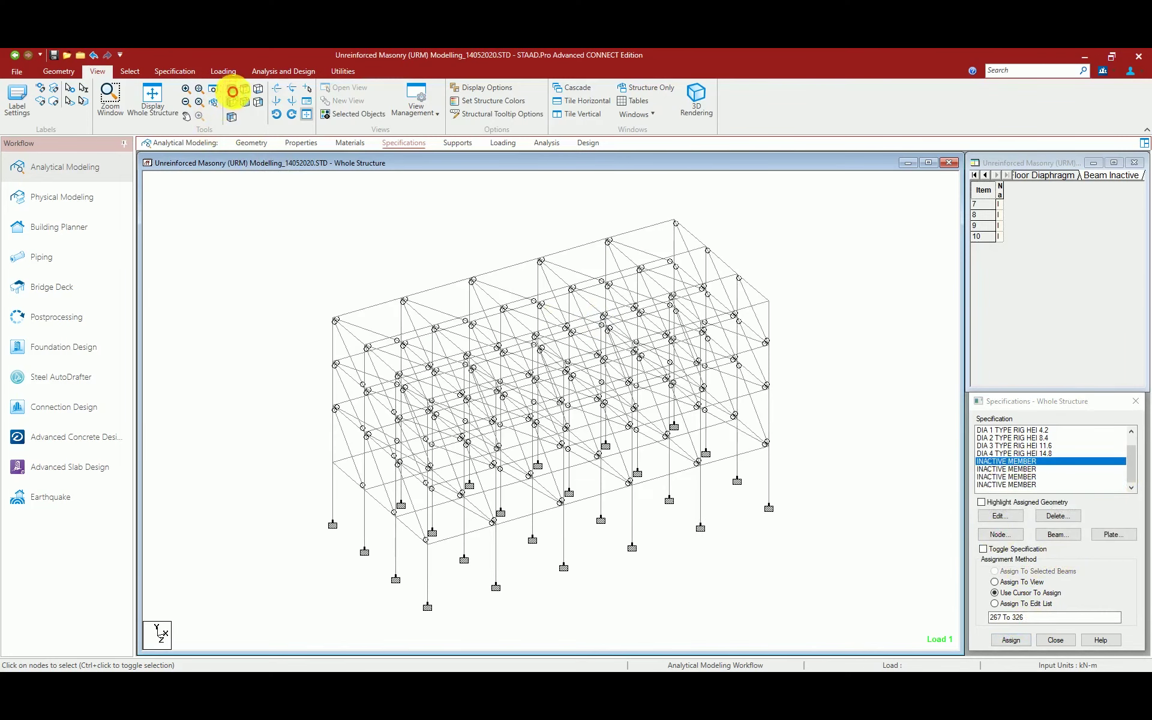
click(981, 502)
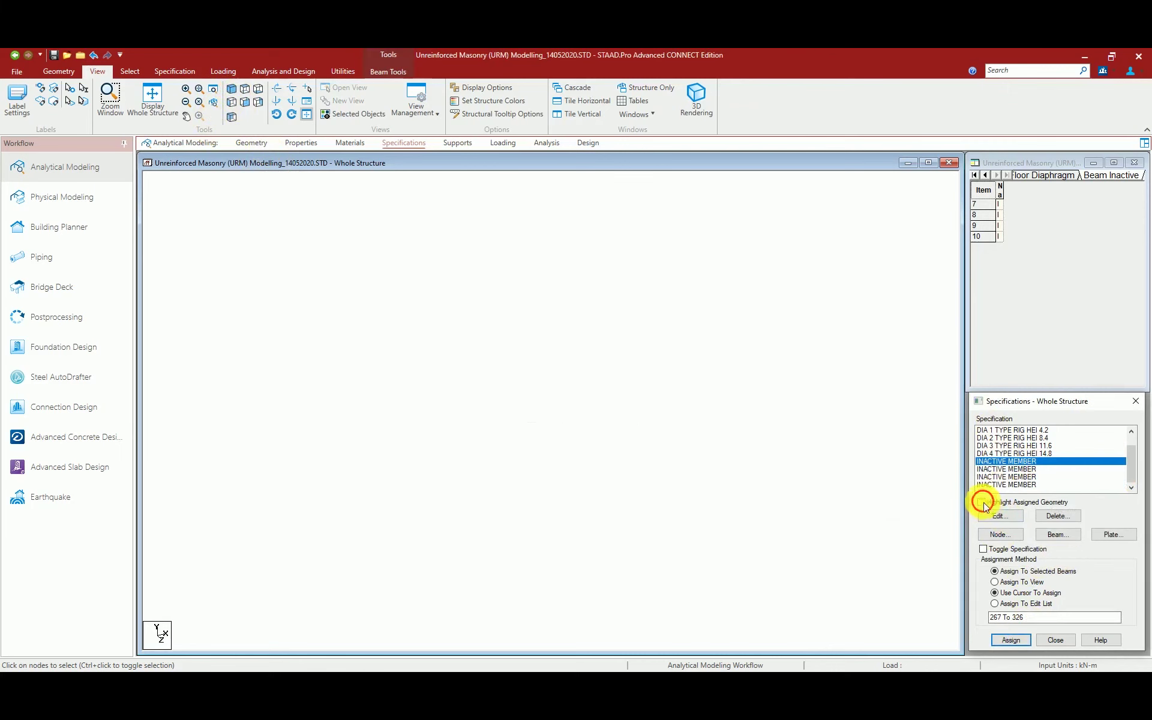
click(1016, 468)
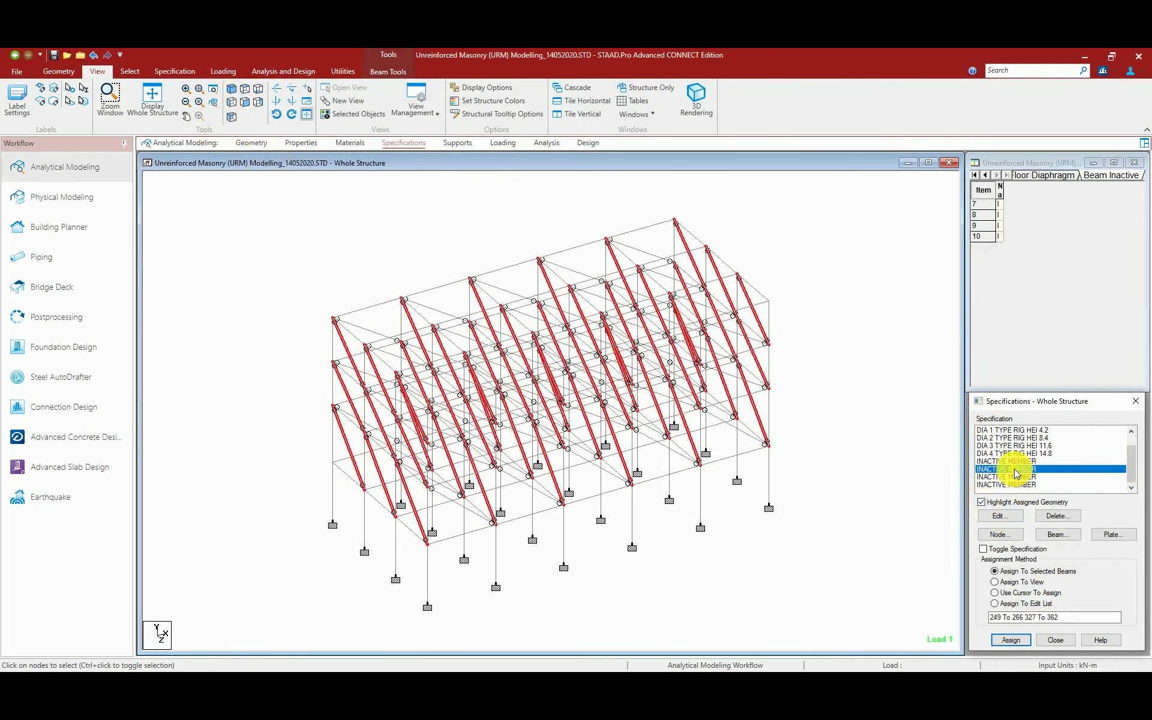
click(1017, 477)
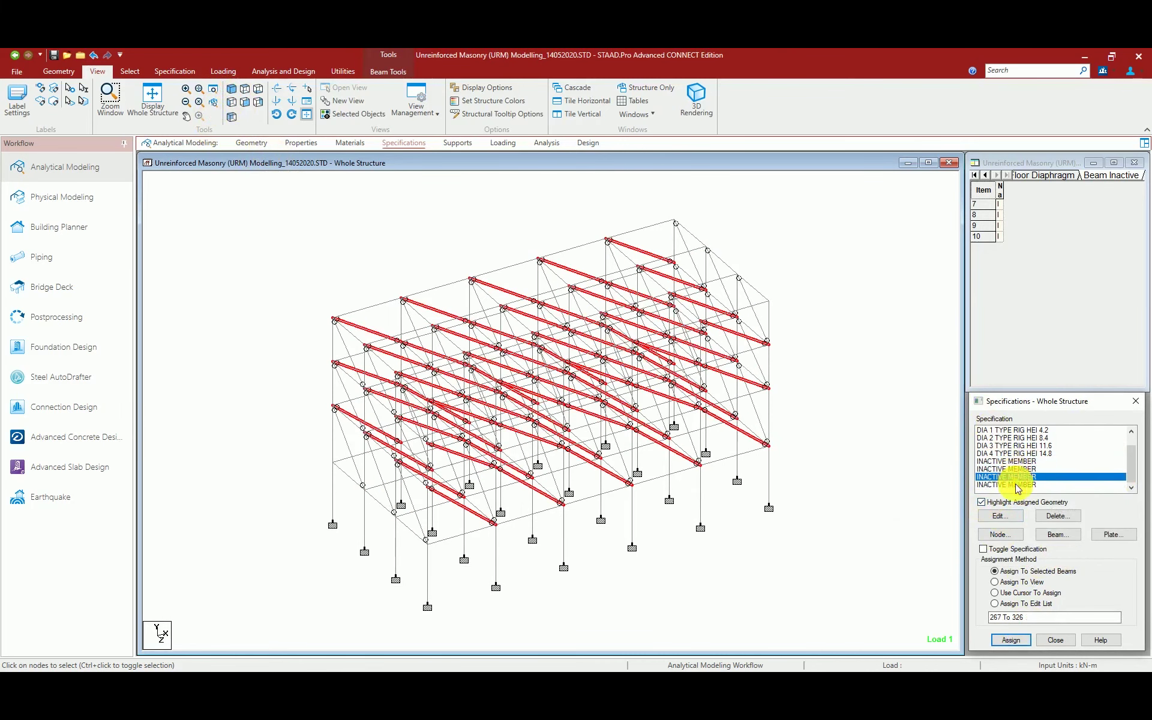
click(1016, 484)
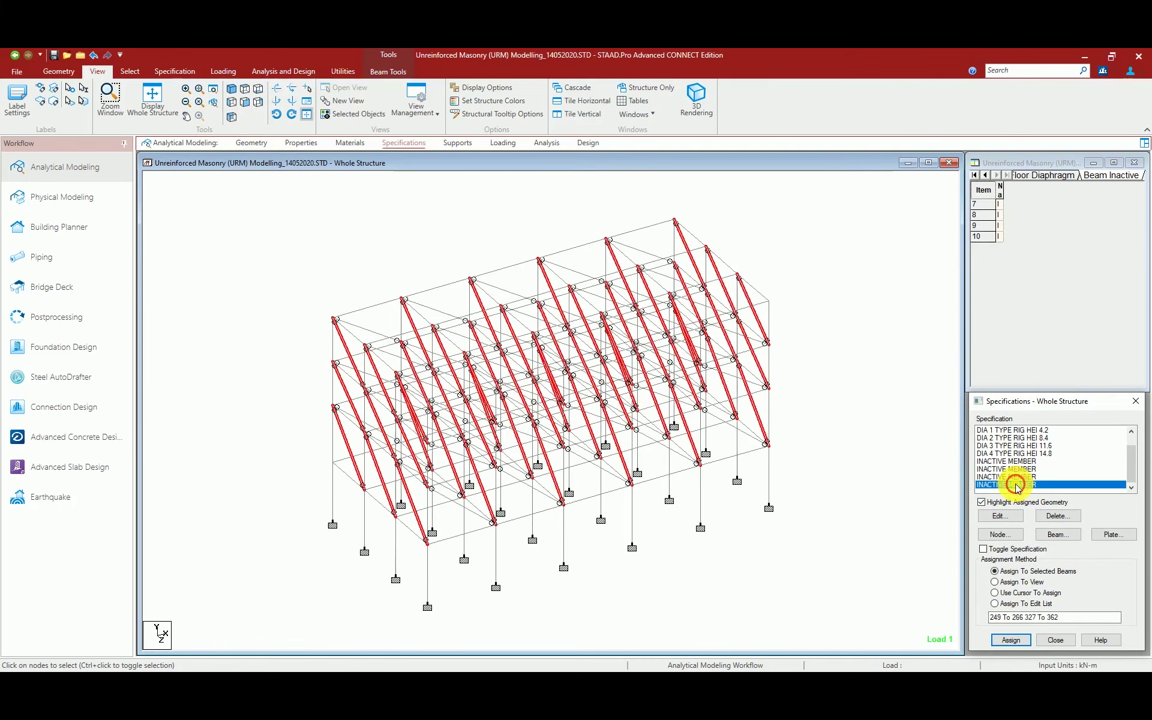
Save the modified structure and clear the highlighted members.
click(53, 60)
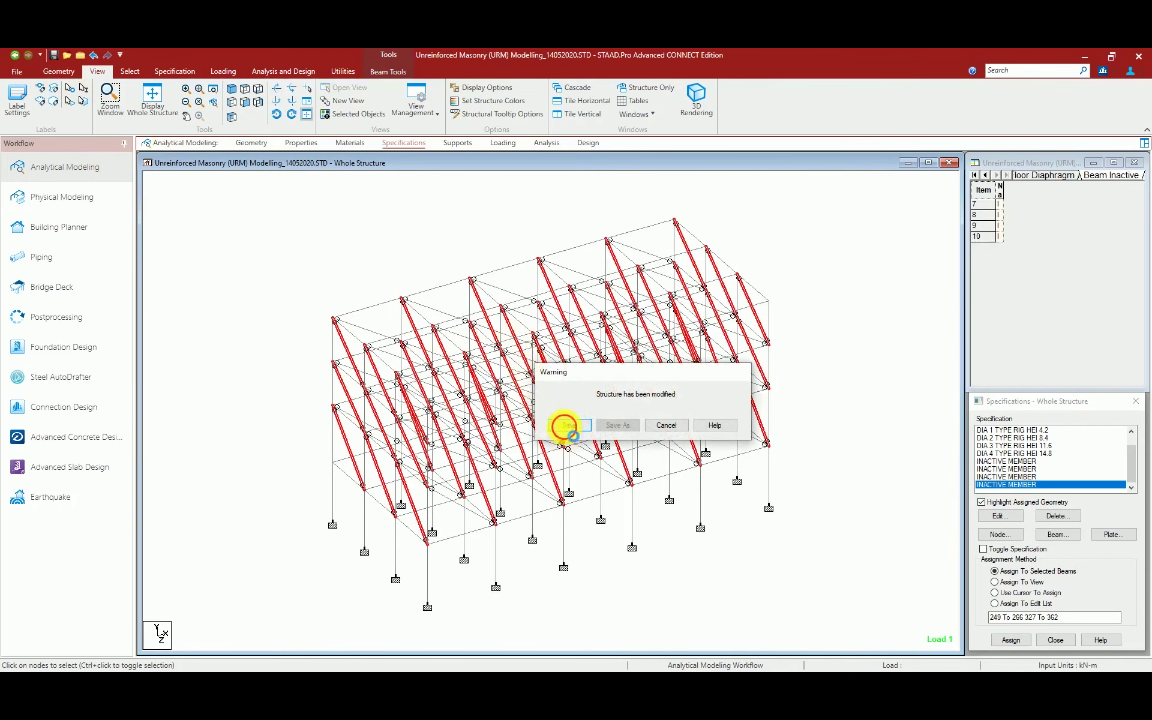
click(564, 424)
click(883, 362)
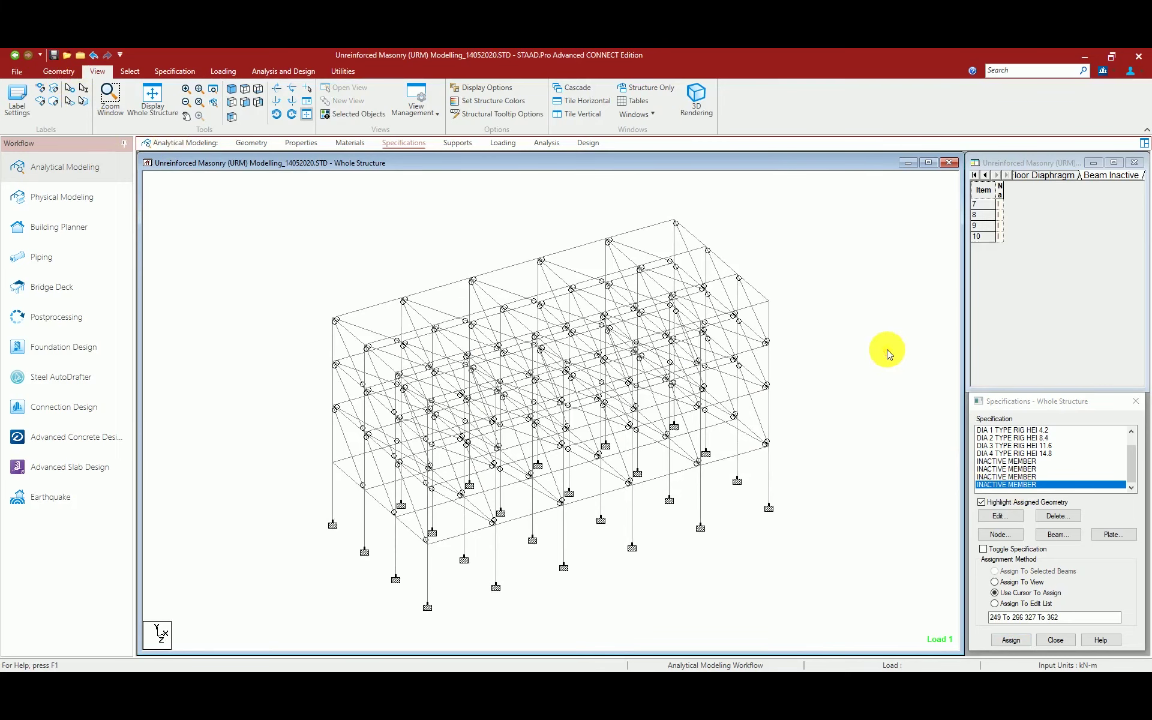
Switch to the Word notes and examine the seismic parameters for zone, response reduction, importance, soil and structure type.
key(alt+Tab)
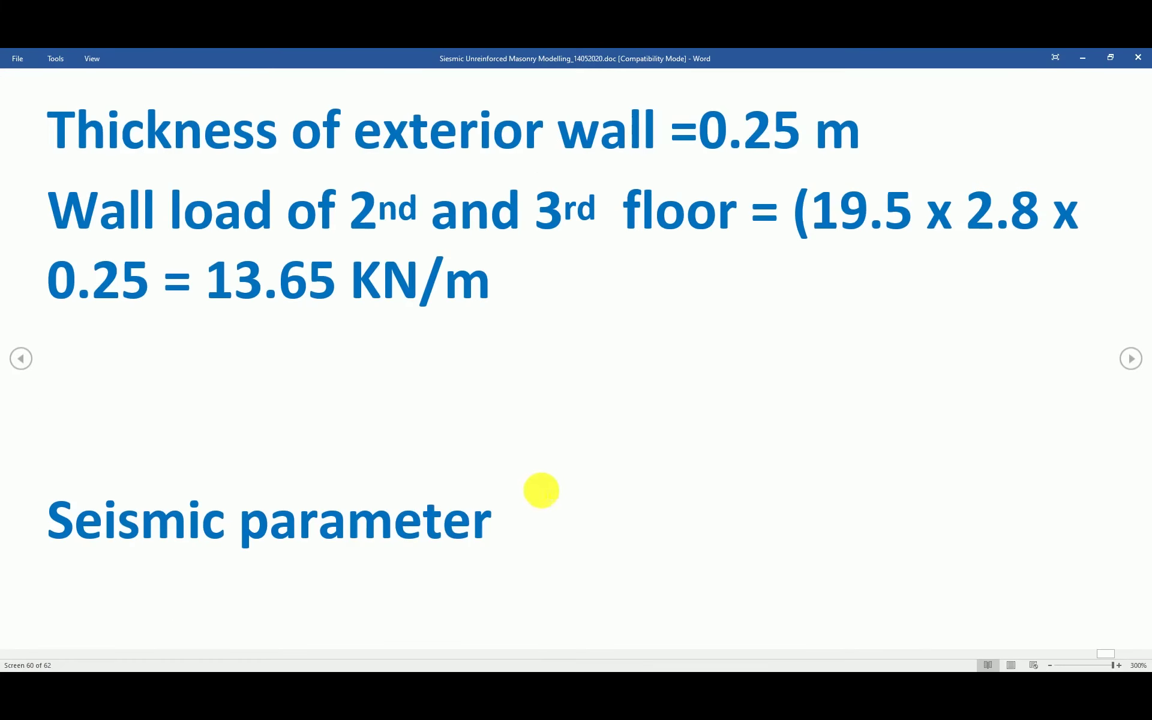
drag(132, 530, 25, 527)
click(593, 478)
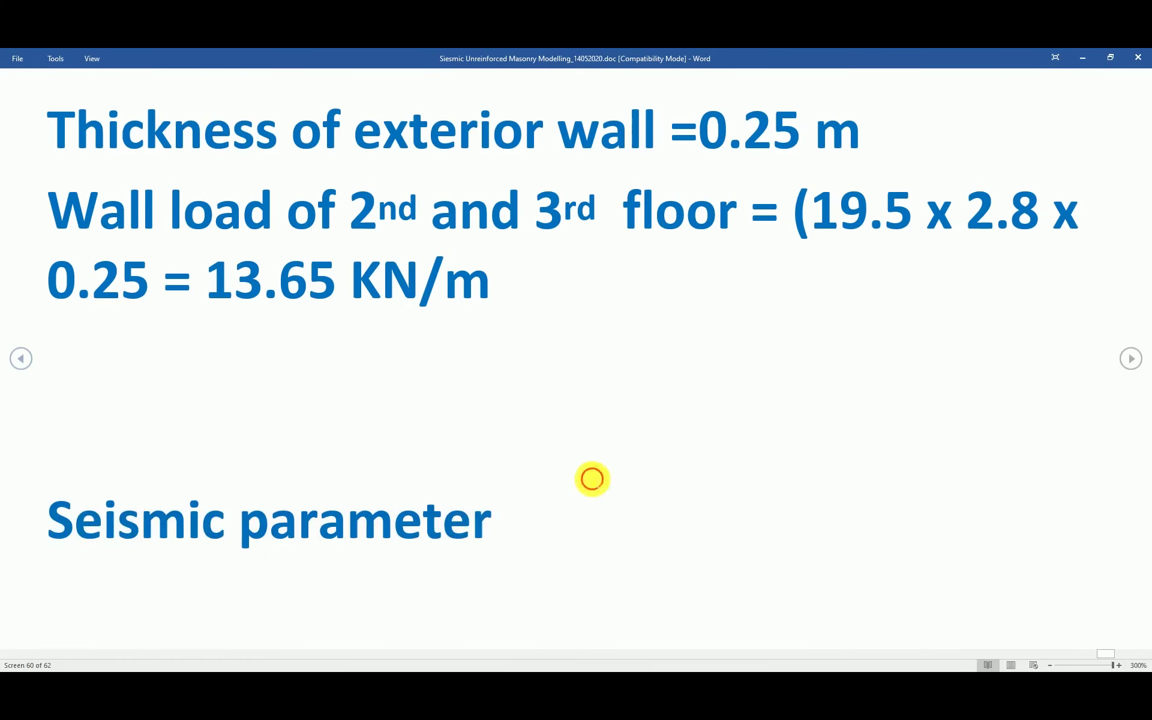
scroll(589, 475, down, 1)
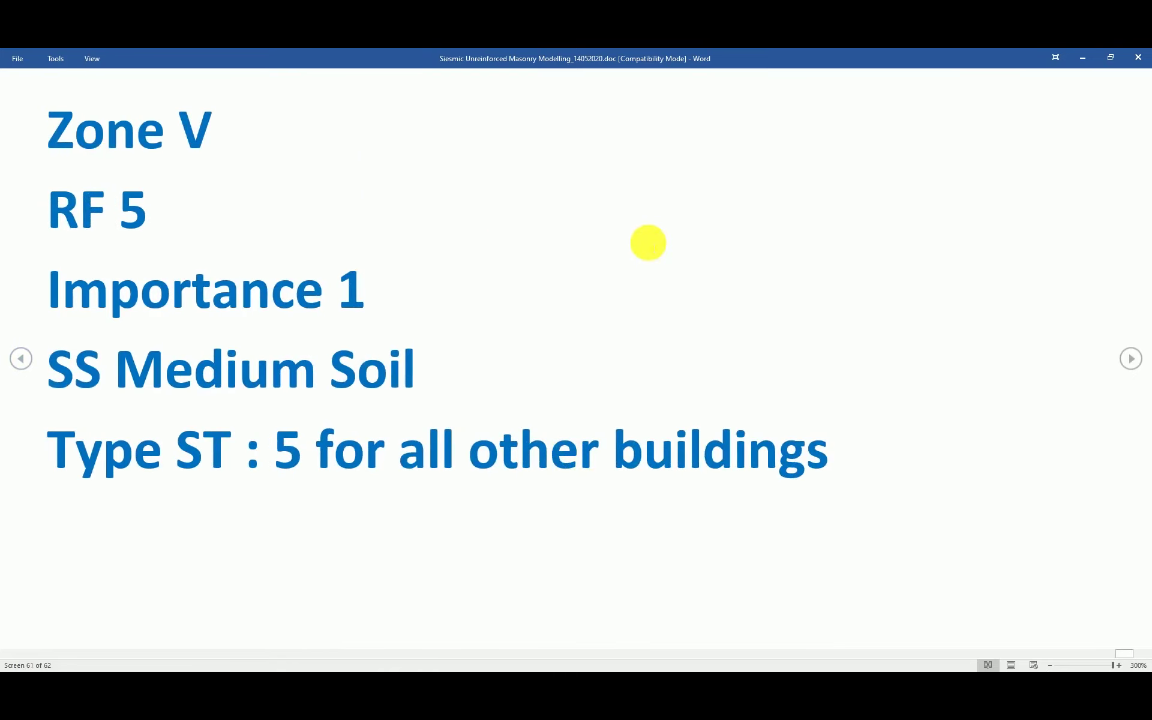
right_click(726, 260)
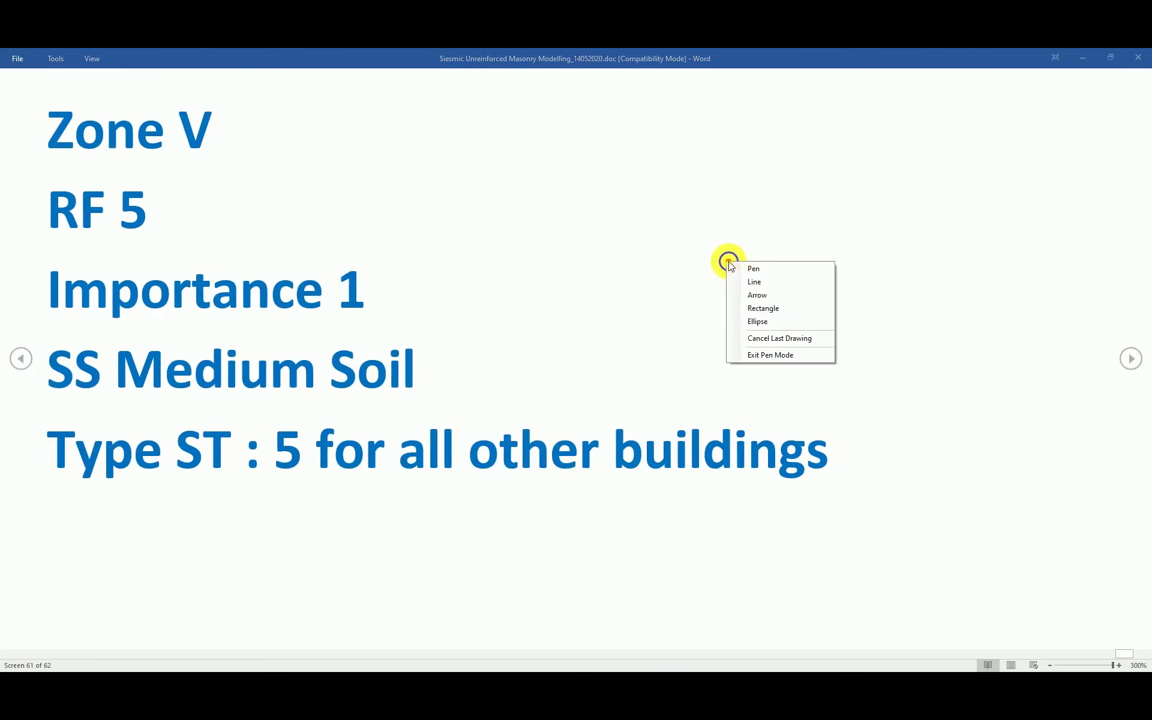
click(791, 306)
drag(37, 97, 939, 535)
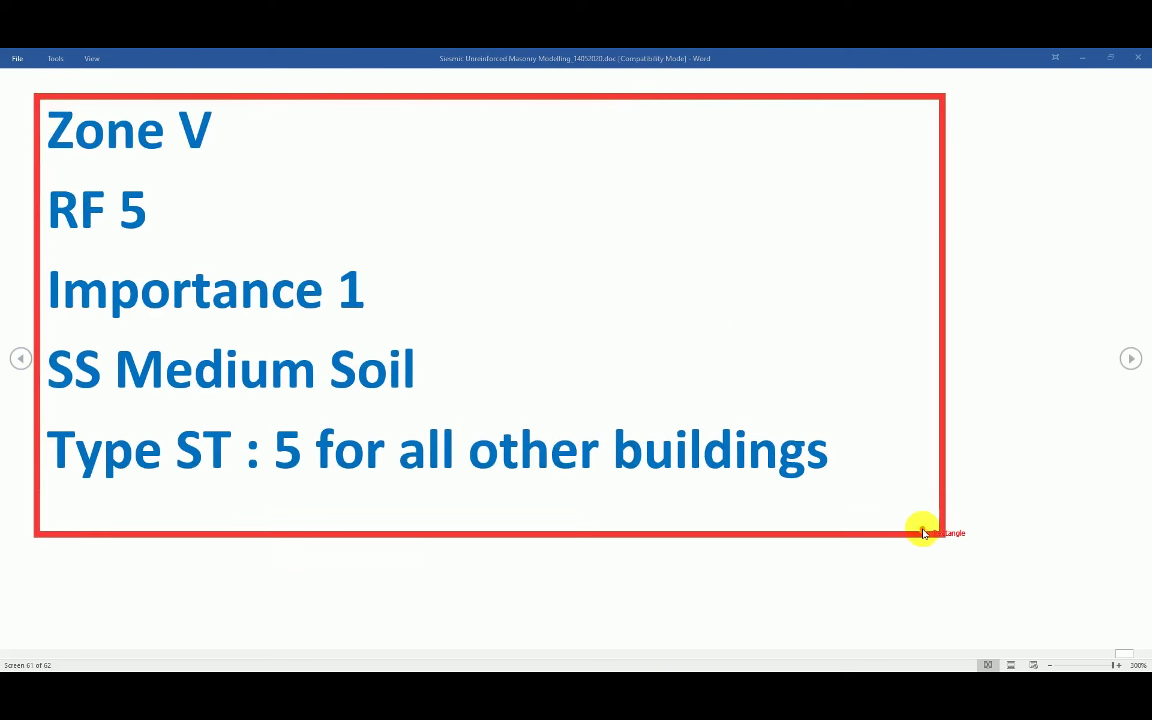
key(Escape)
click(898, 493)
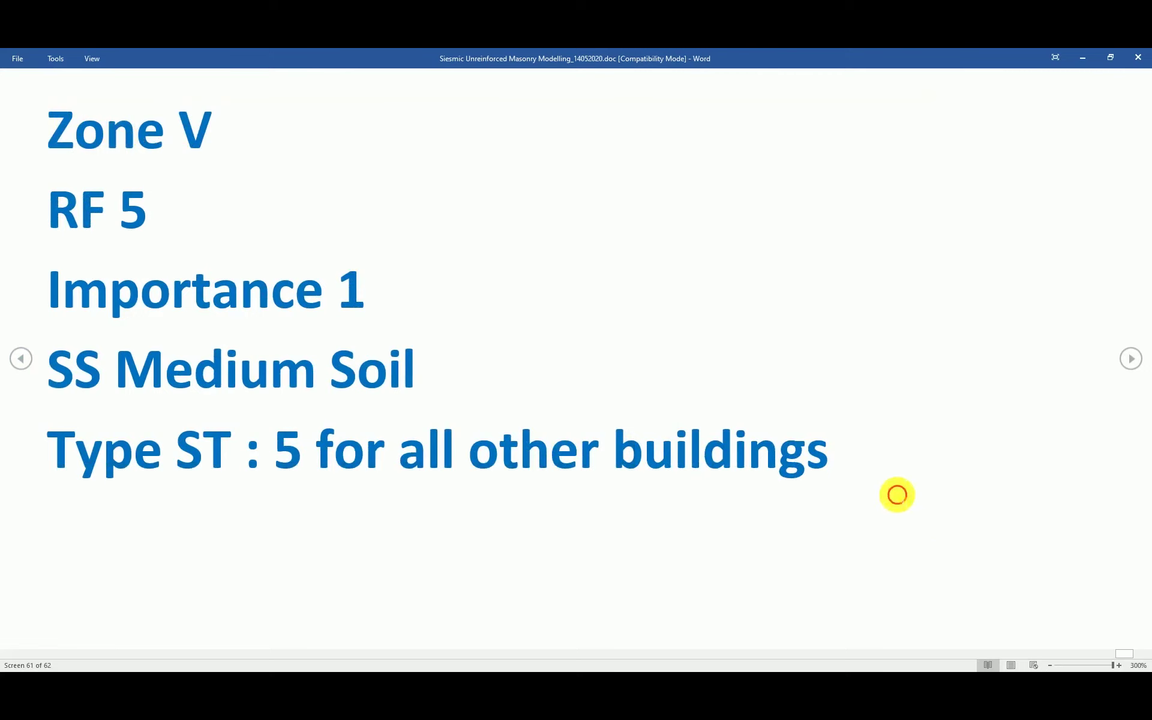
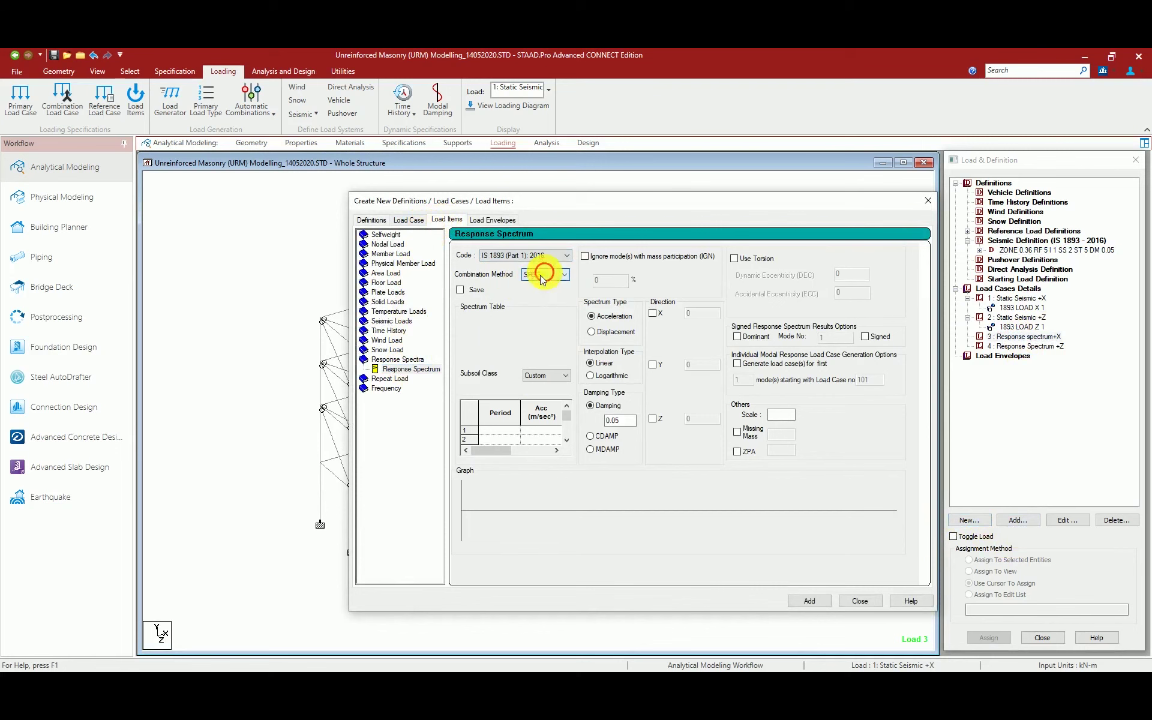
Set the response spectrum's X direction factor to 0.036 and its subsoil class to Medium Soil.
click(653, 314)
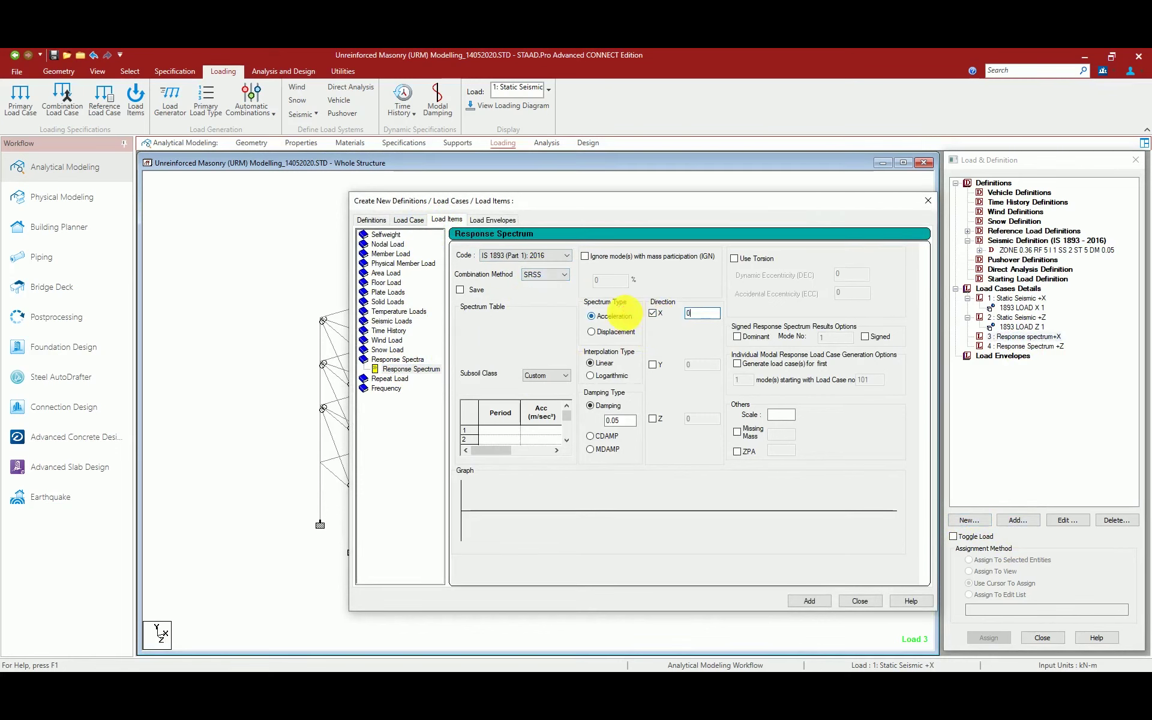
click(546, 375)
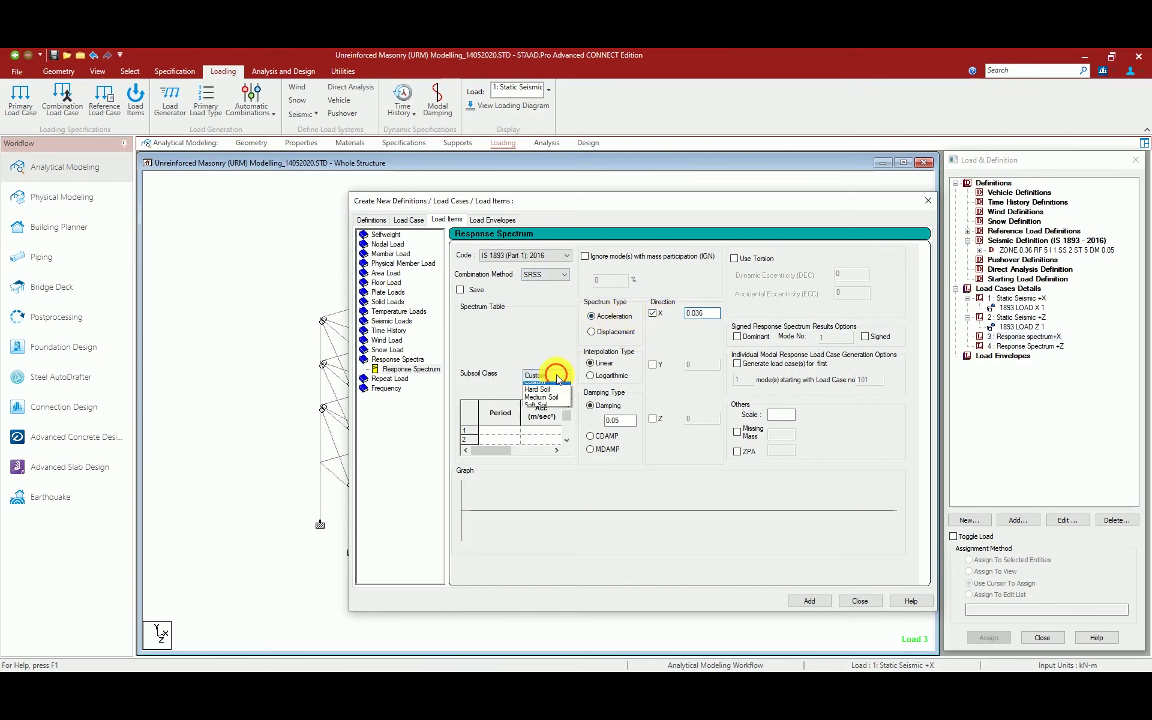
click(551, 401)
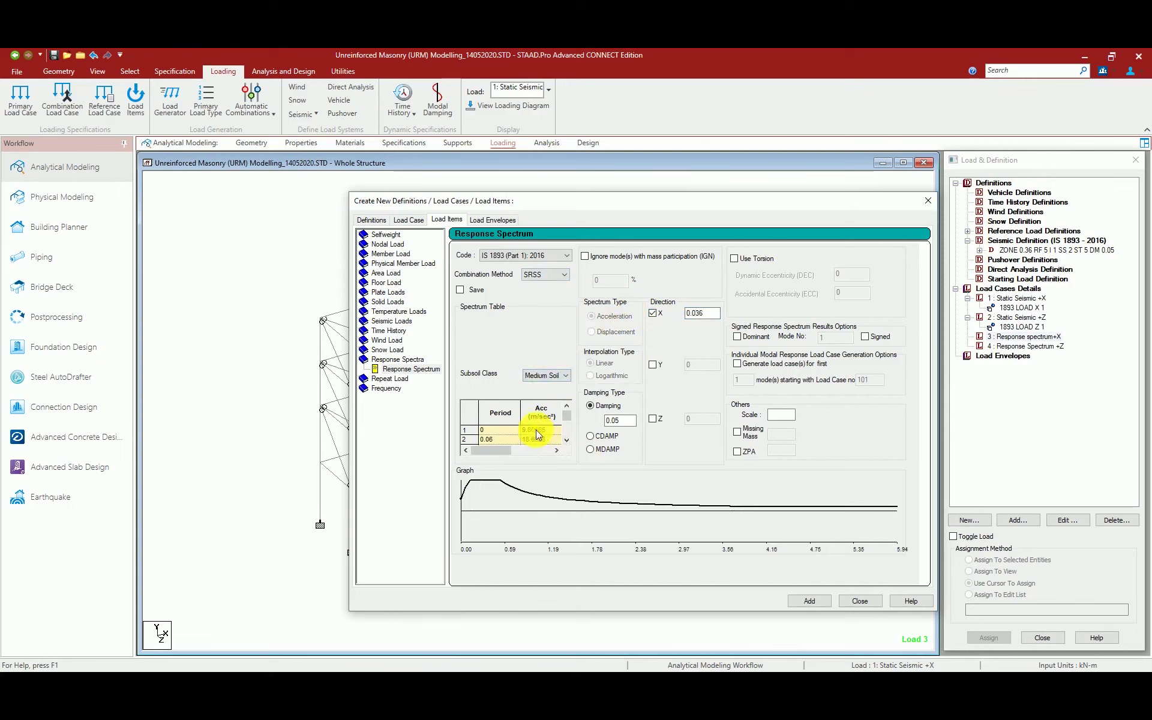
Examine the period and acceleration values throughout the Medium Soil spectrum table.
click(567, 440)
click(567, 440)
click(566, 440)
click(567, 440)
click(567, 440)
click(567, 440)
click(567, 440)
click(567, 440)
click(567, 440)
click(566, 440)
click(567, 439)
click(567, 440)
click(567, 440)
click(567, 440)
click(566, 439)
click(567, 440)
click(566, 440)
drag(566, 420, 568, 411)
Add the X-direction response spectrum to load case 3 and close the load items dialog.
click(811, 601)
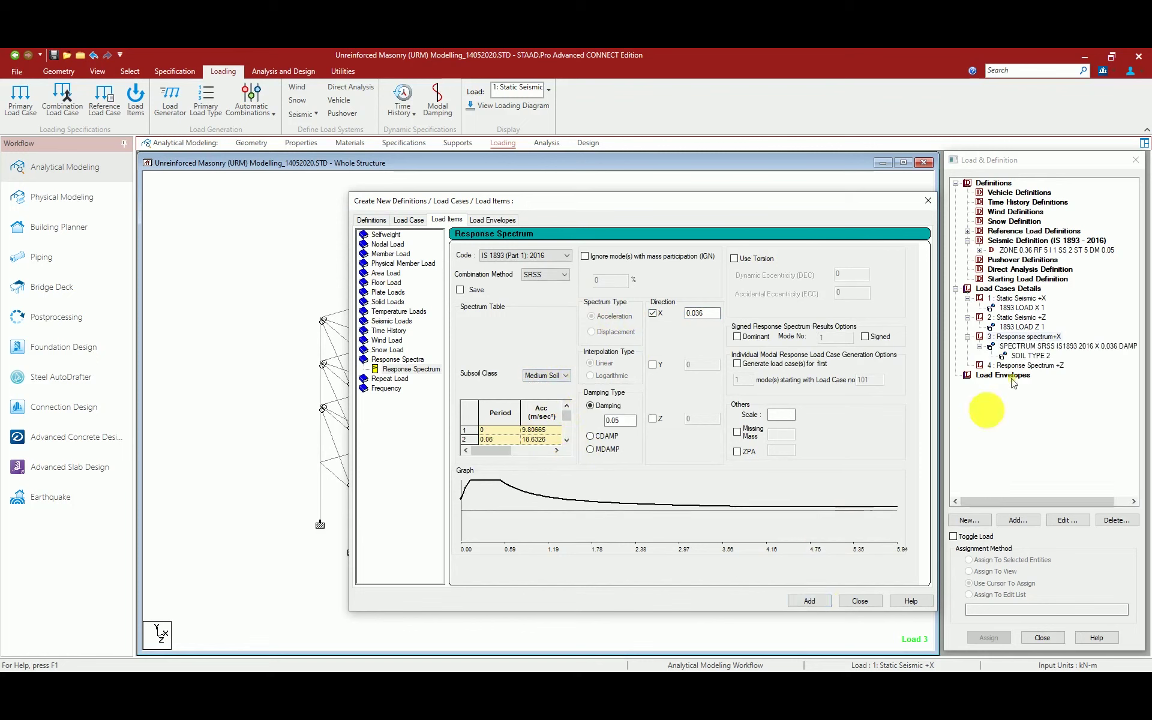
click(857, 601)
Start a Response Spectrum load item for load case 4, Response Spectrum +Z, using the IS 1893 (Part 1): 2016 code.
click(995, 367)
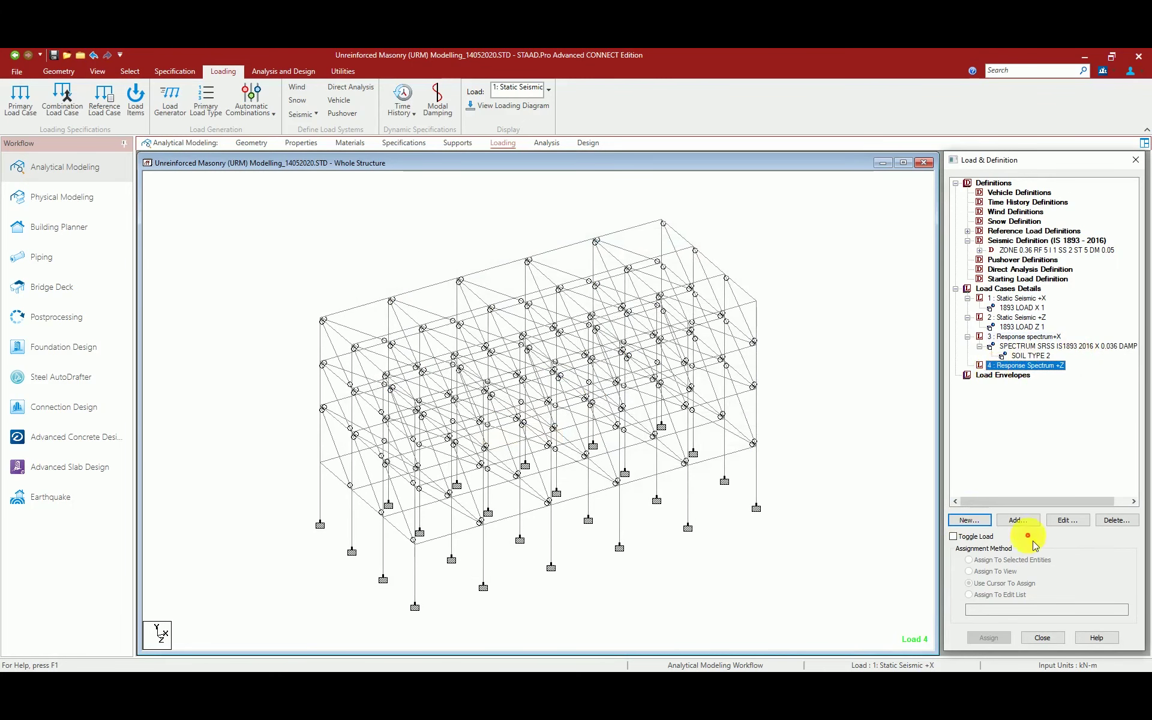
click(985, 529)
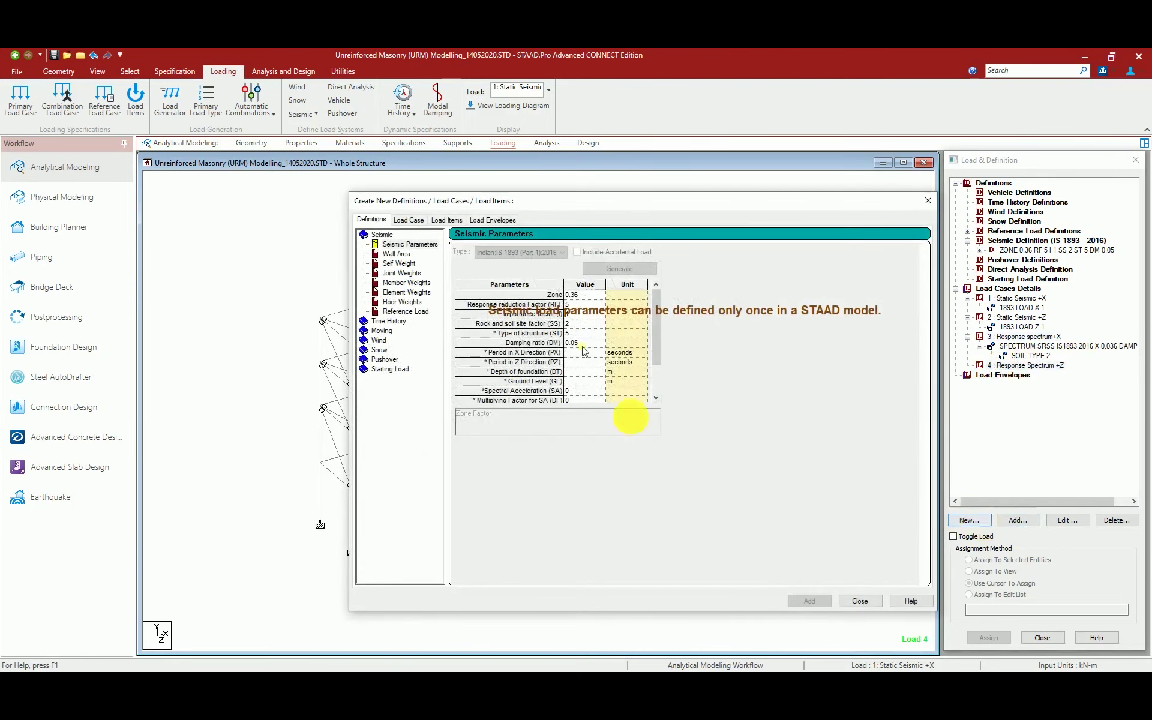
click(446, 221)
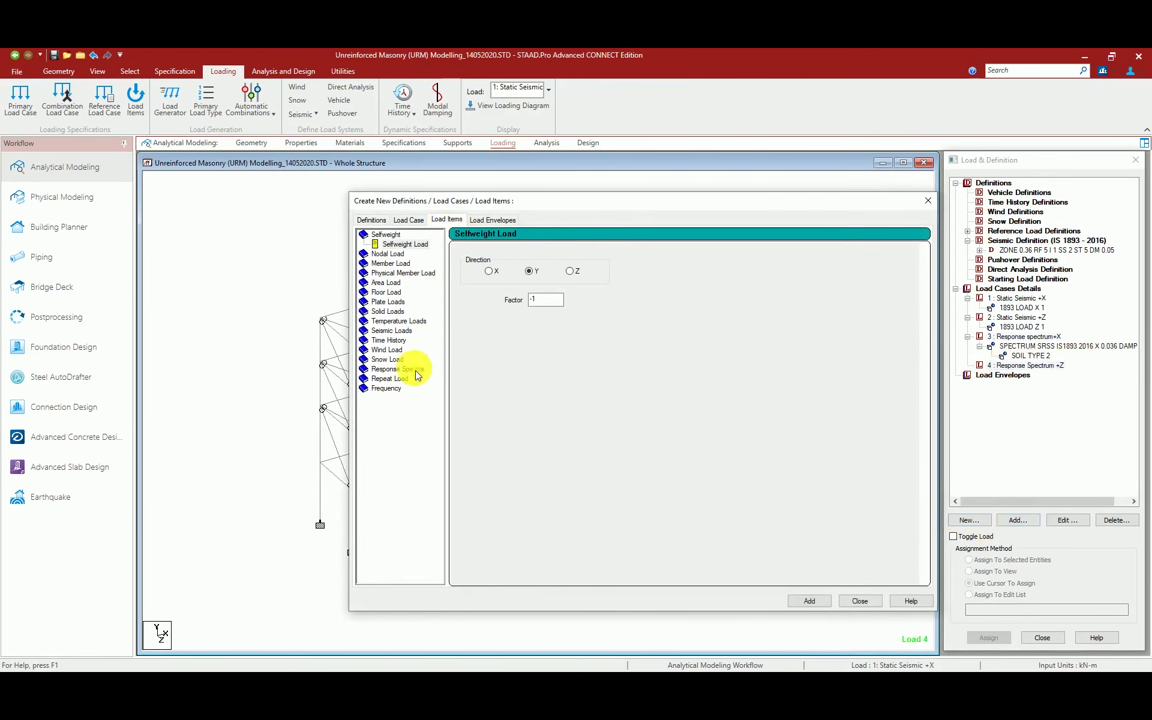
click(408, 360)
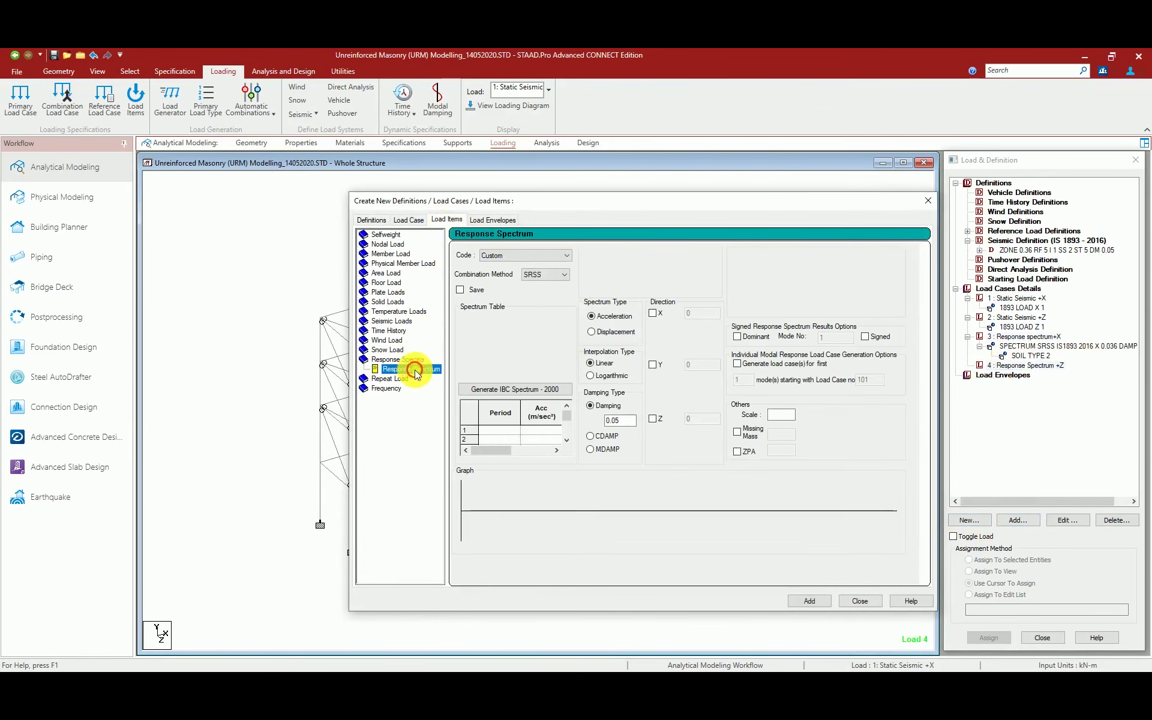
click(547, 255)
click(541, 282)
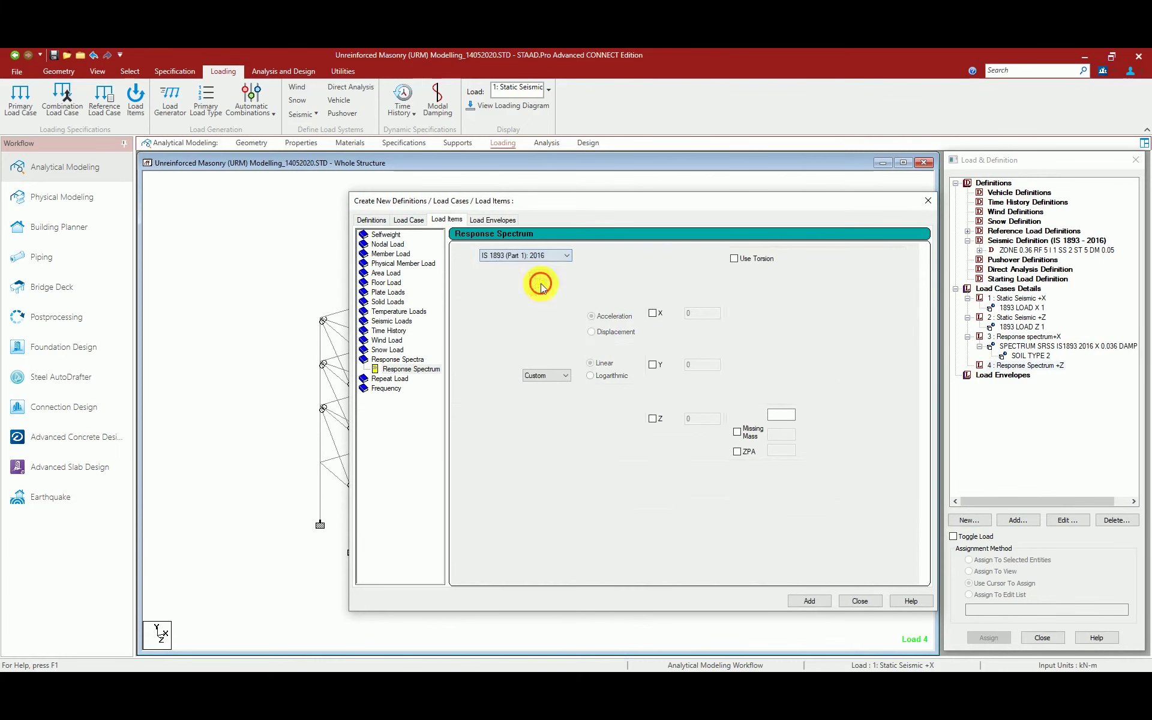
Set the load case 4 response spectrum's subsoil class to Medium Soil and its Z direction factor to 0.036.
click(543, 375)
click(540, 403)
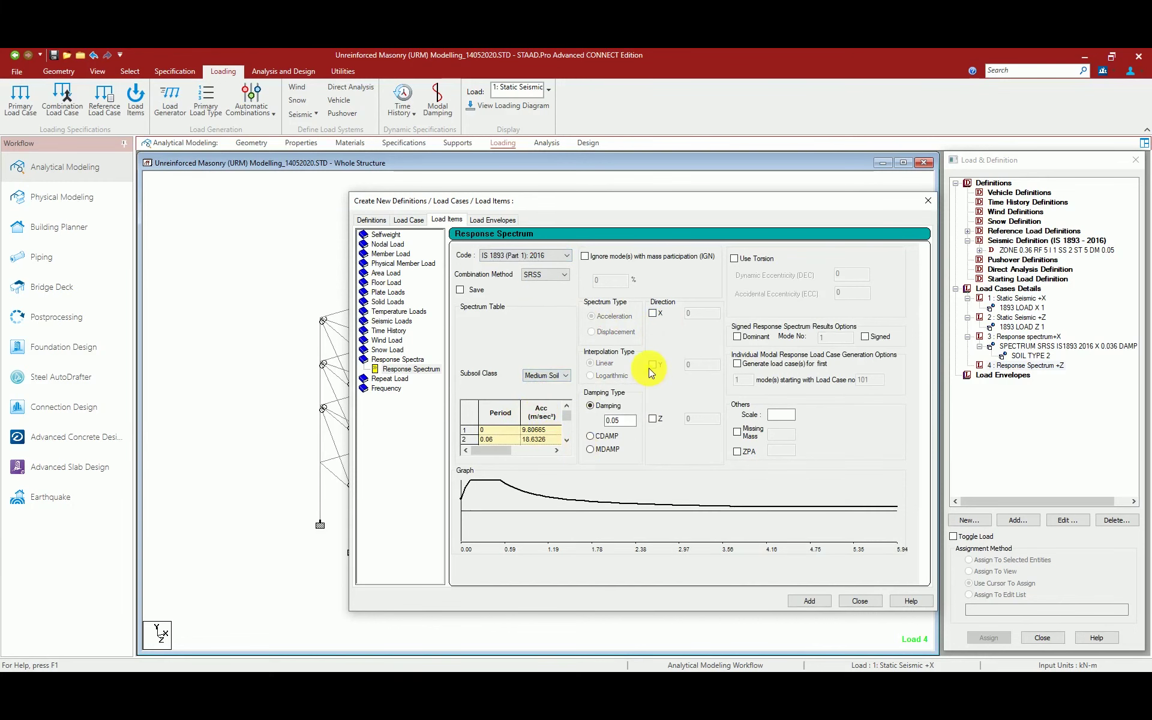
click(653, 419)
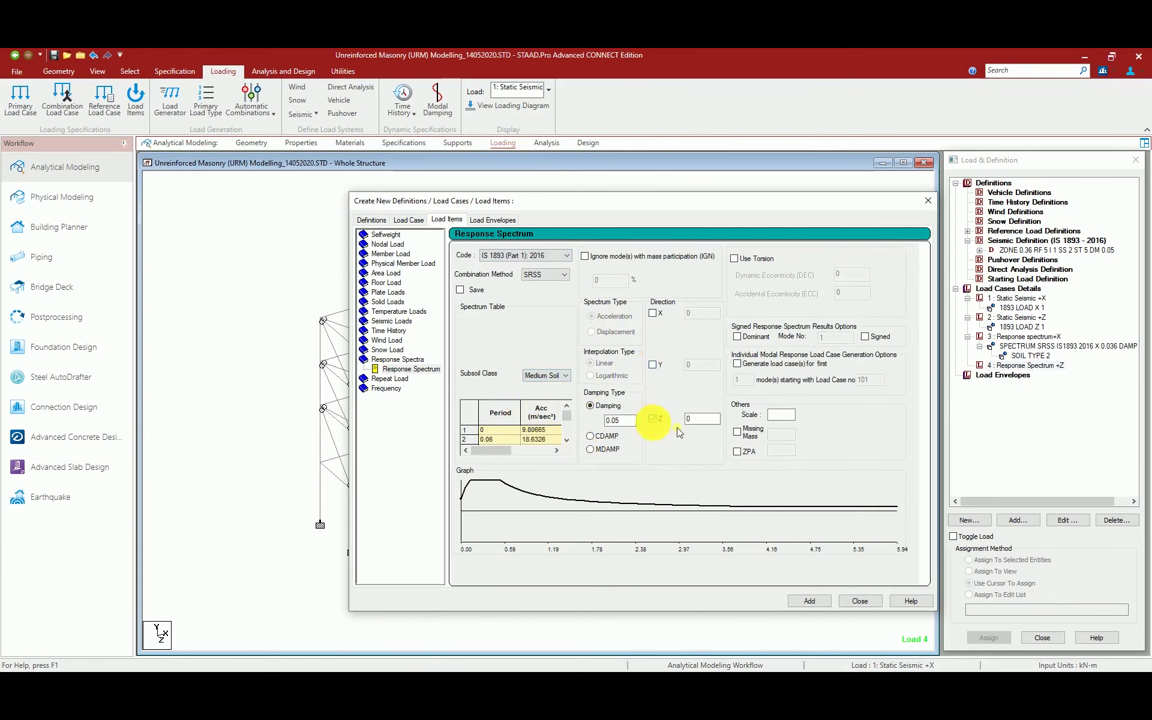
double_click(702, 418)
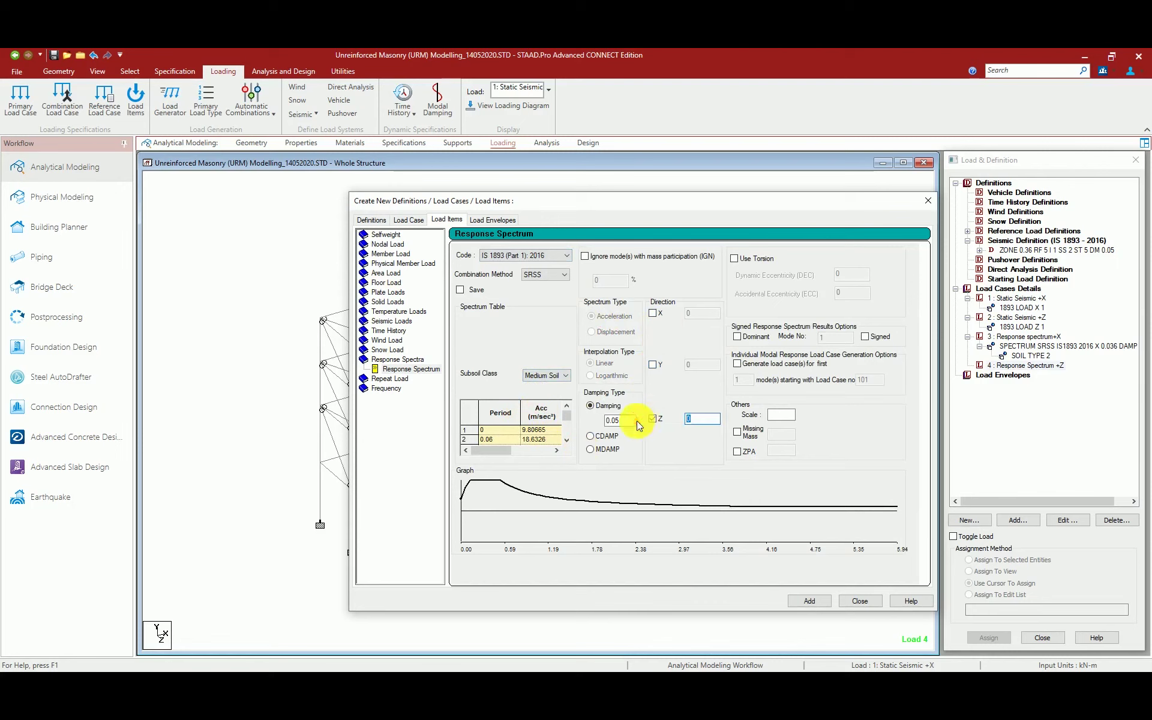
text(0)
Add the Z-direction response spectrum to load case 4 and save the model.
click(805, 602)
click(868, 601)
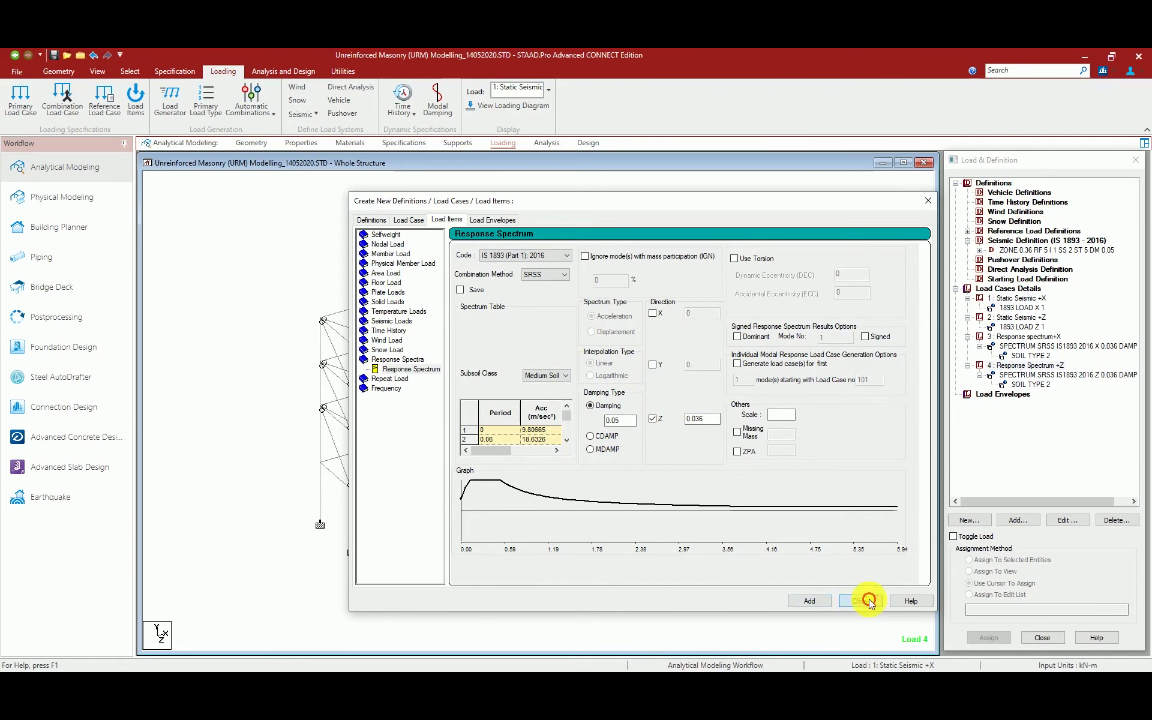
click(54, 55)
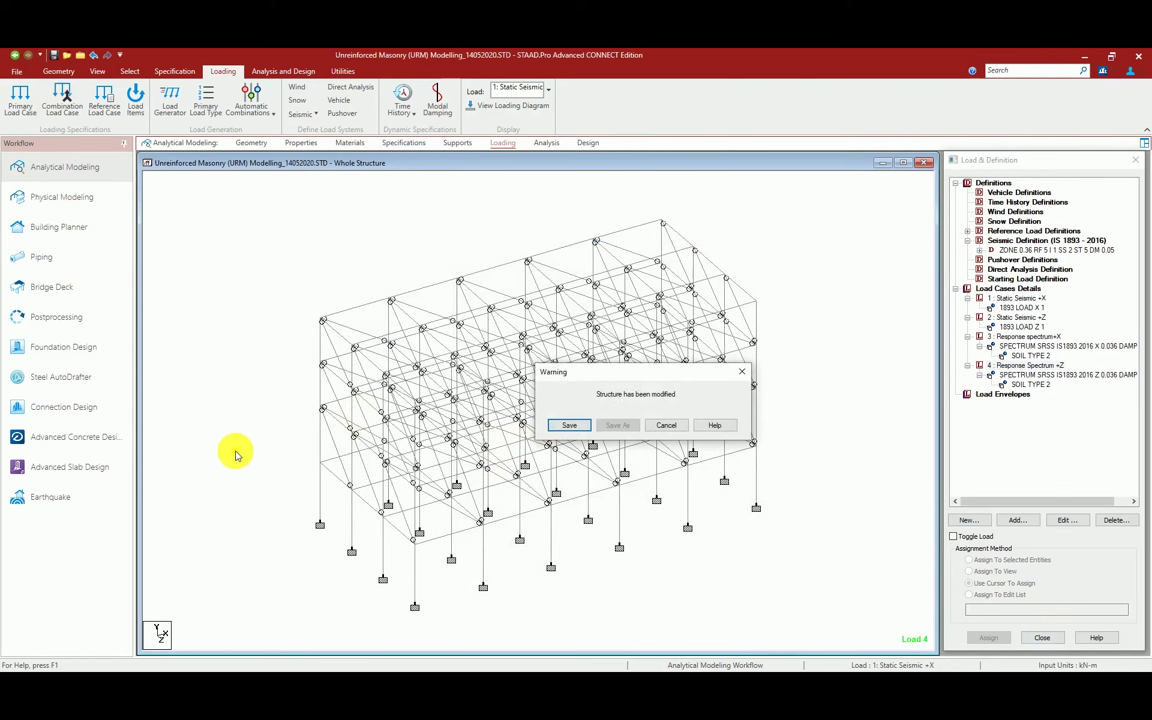
click(574, 425)
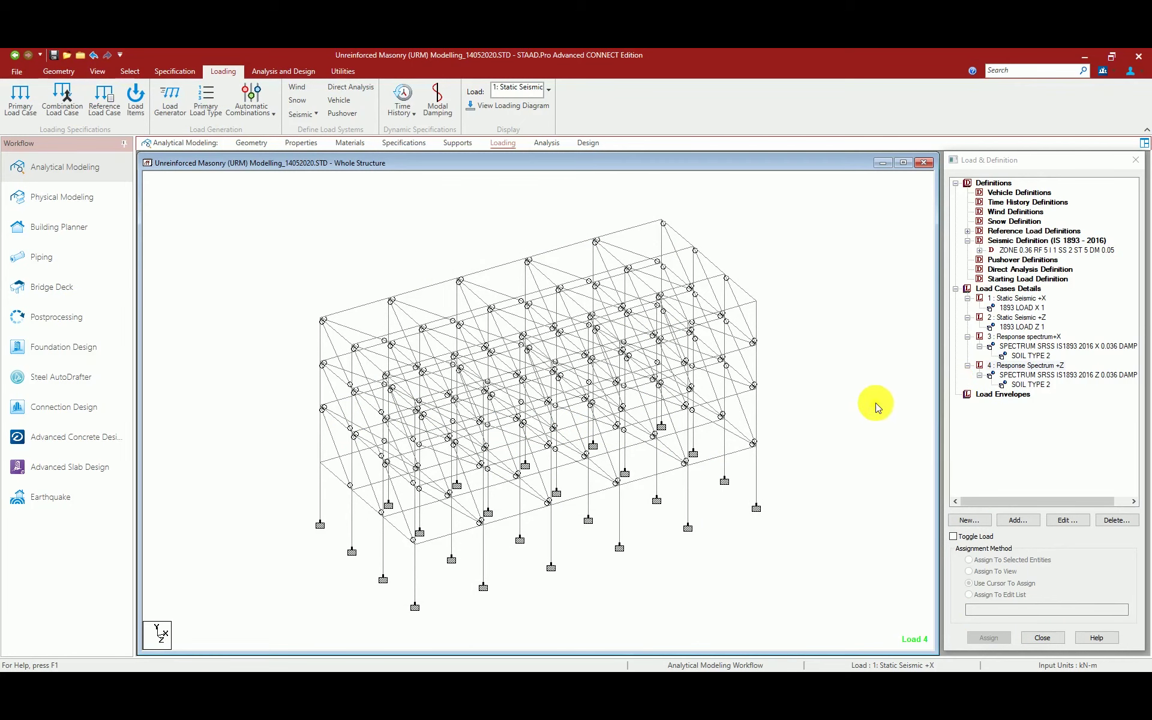
Add a PDelta Analysis command with 0 iterations, Small Delta and the No Print option.
click(275, 73)
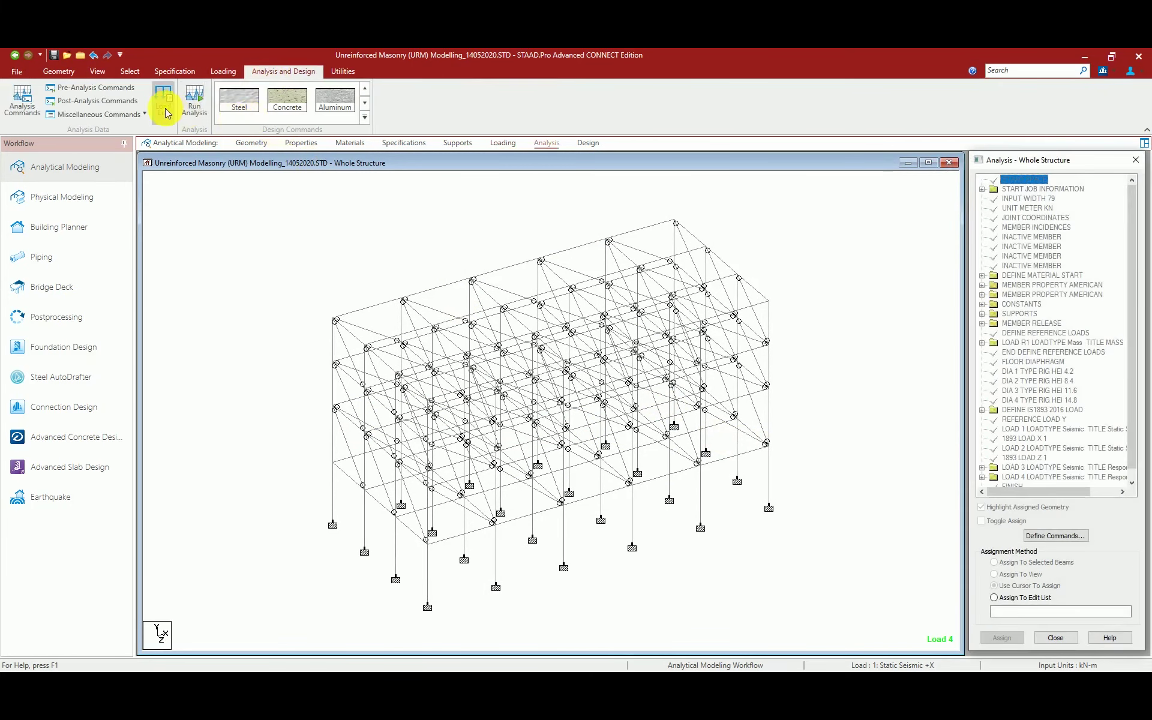
click(33, 108)
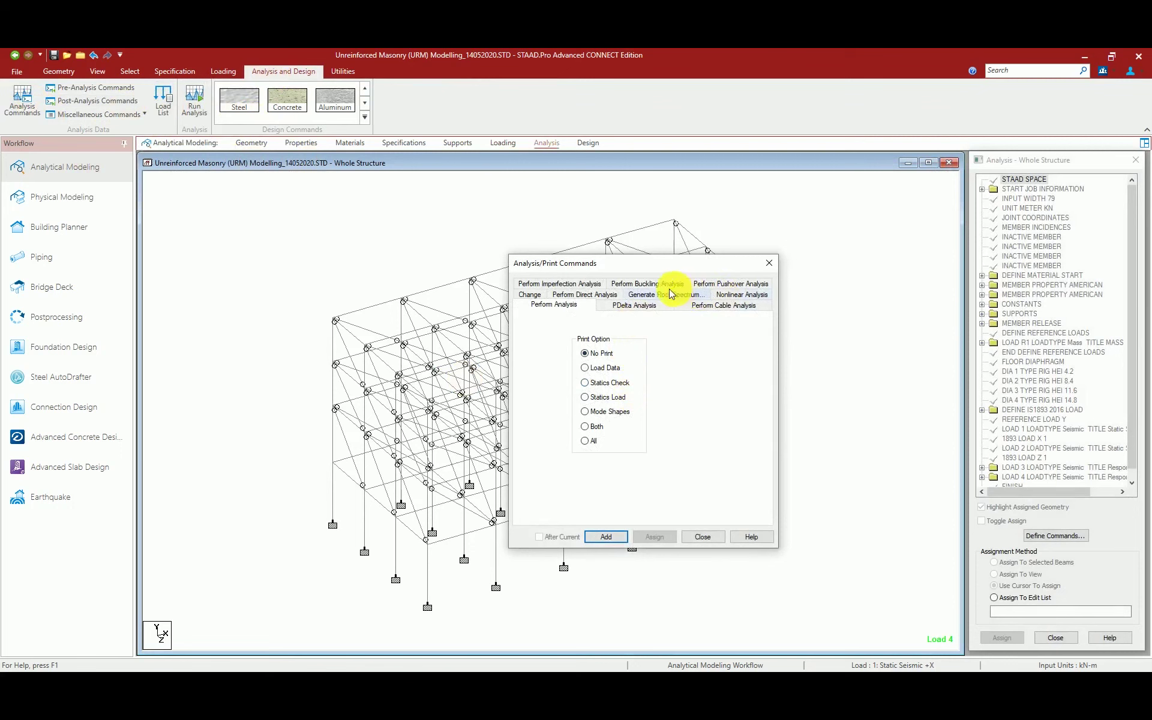
click(627, 306)
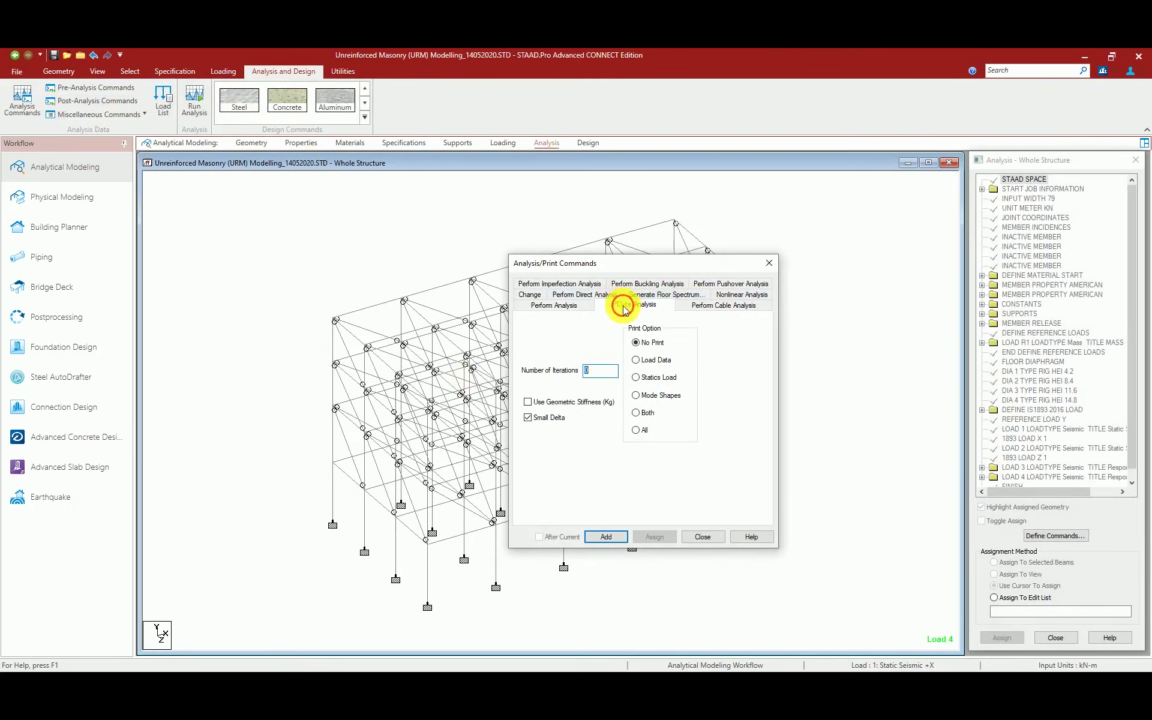
click(616, 539)
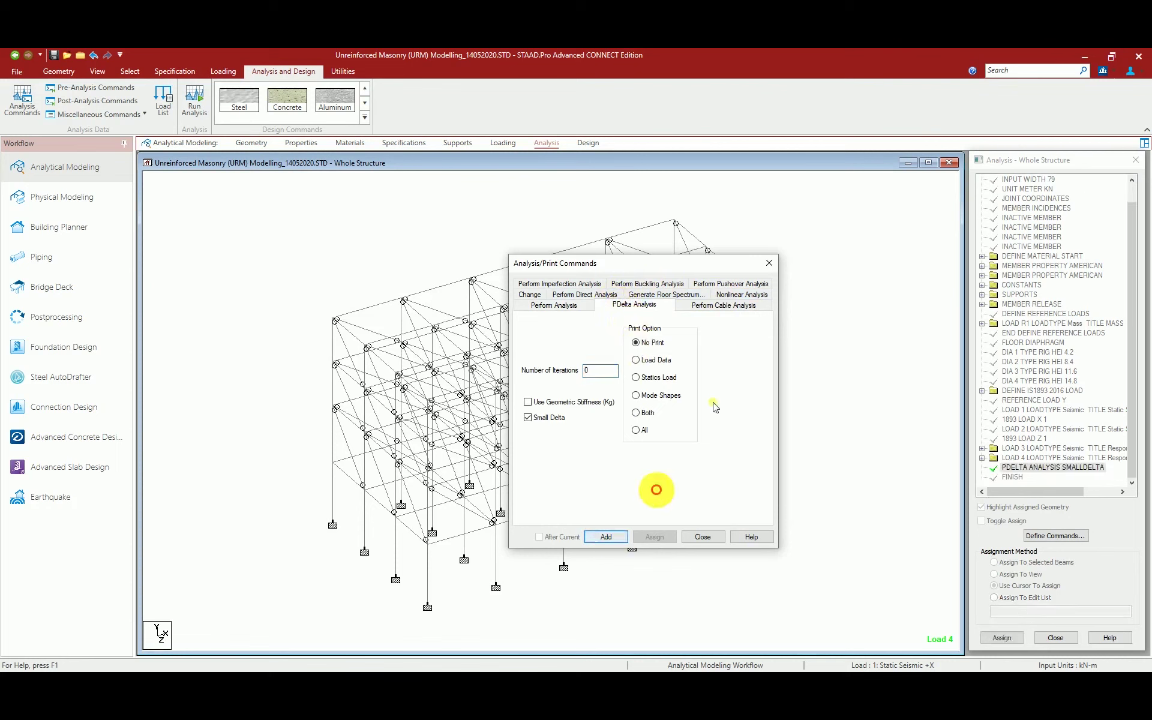
Add a Nonlinear Analysis command with 100 iterations, 0.0001 tolerance and Use KG, and close the analysis commands dialog.
click(731, 295)
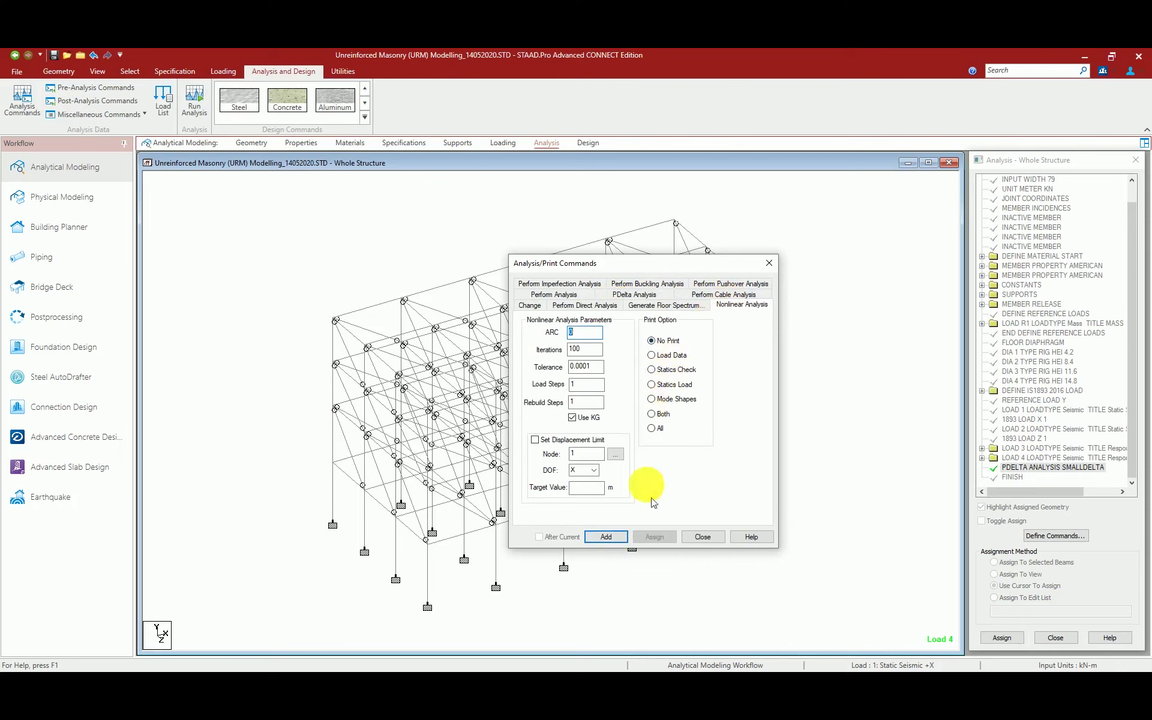
click(610, 535)
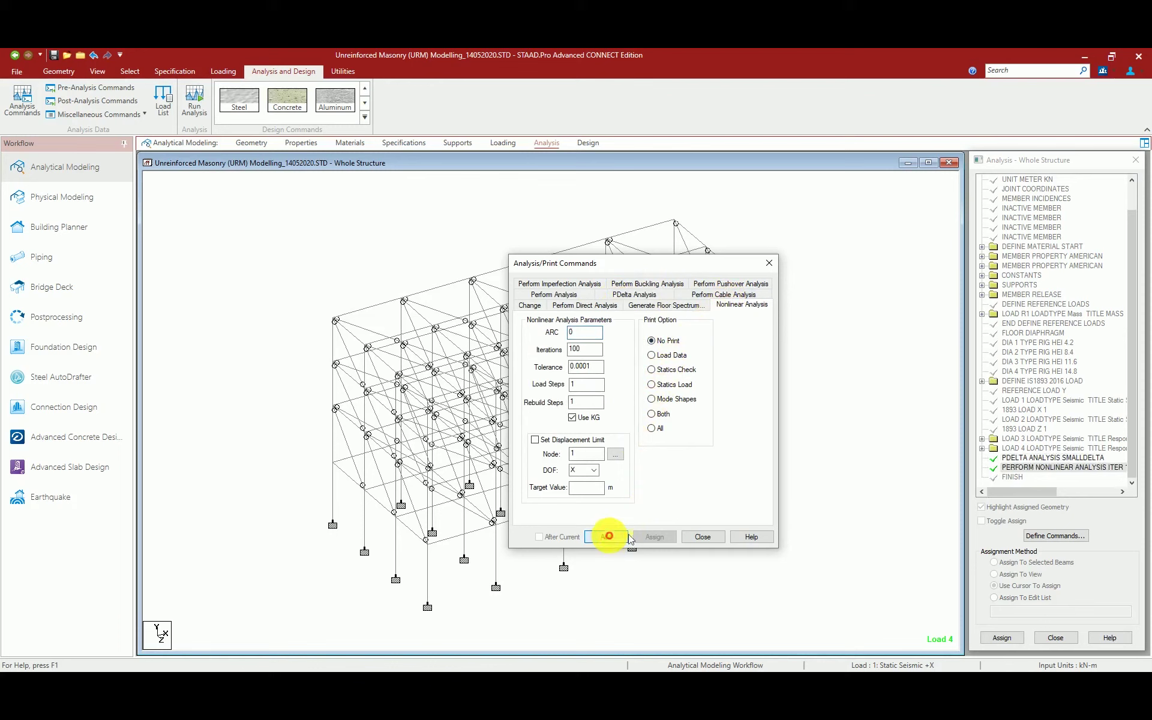
click(703, 537)
Save the structure, run the analysis and open its output file.
click(194, 101)
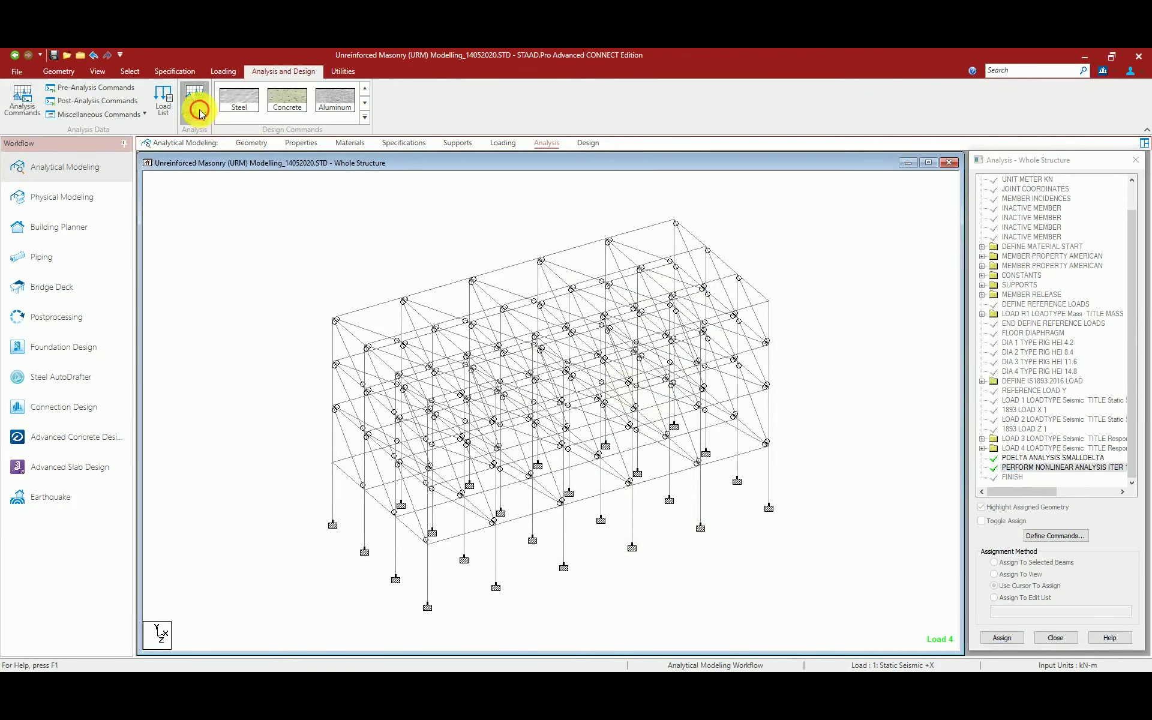
click(565, 426)
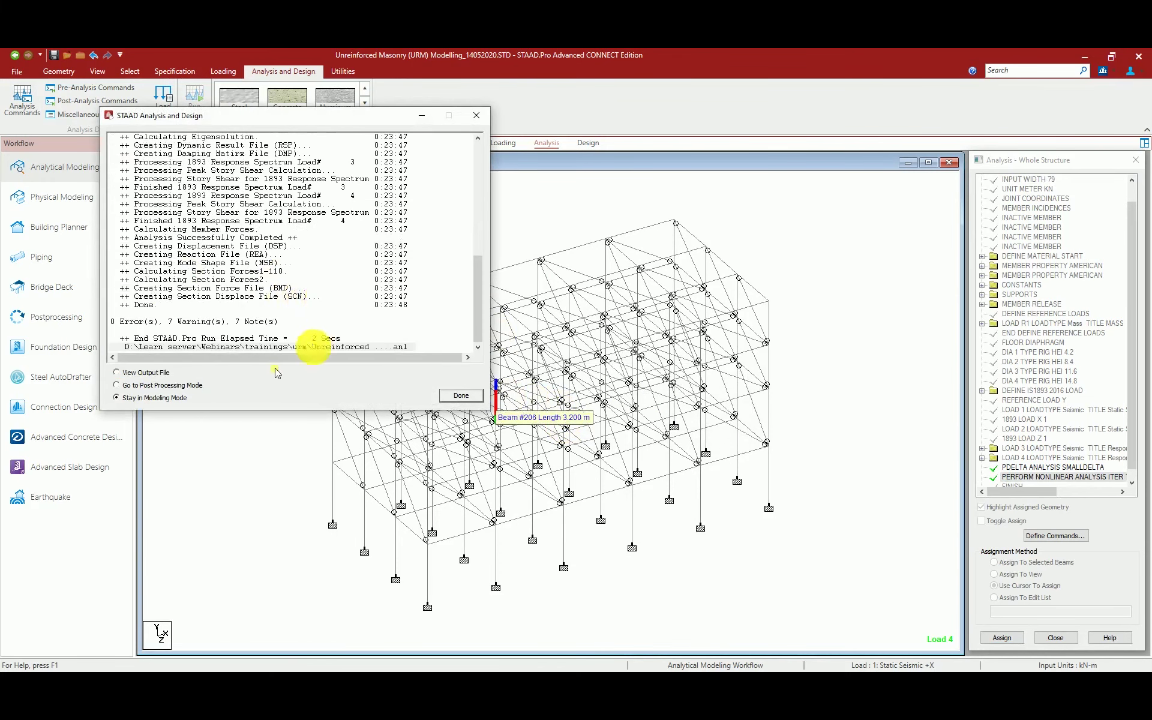
click(159, 373)
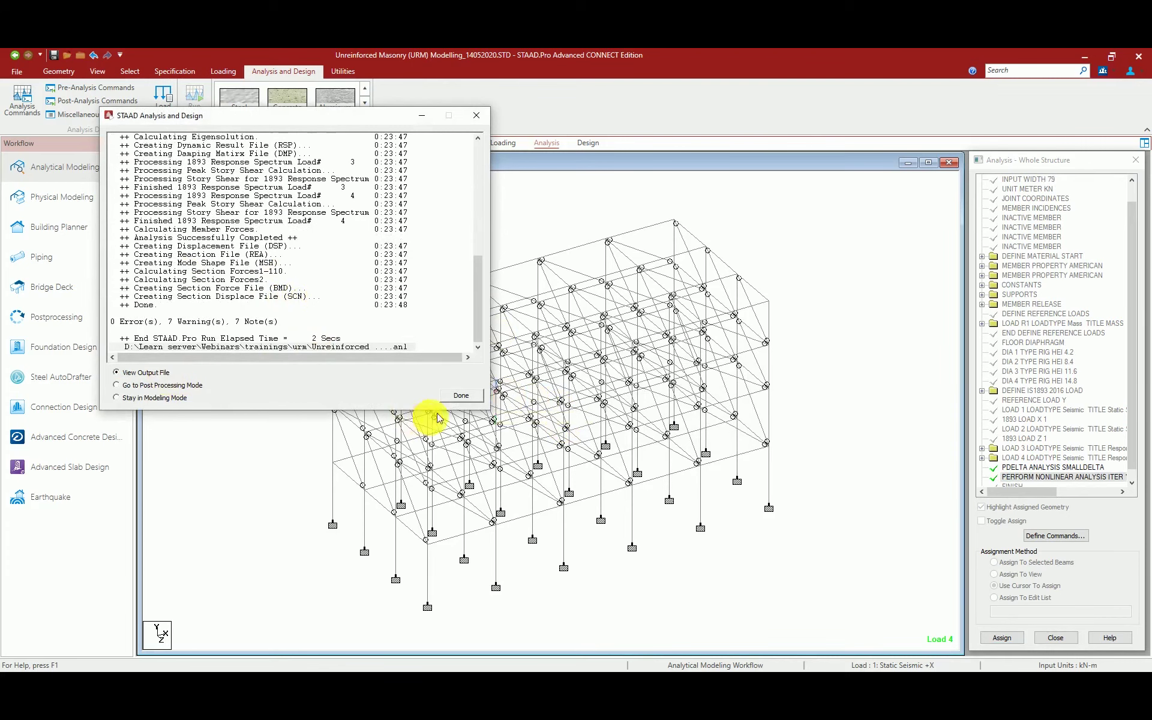
click(451, 396)
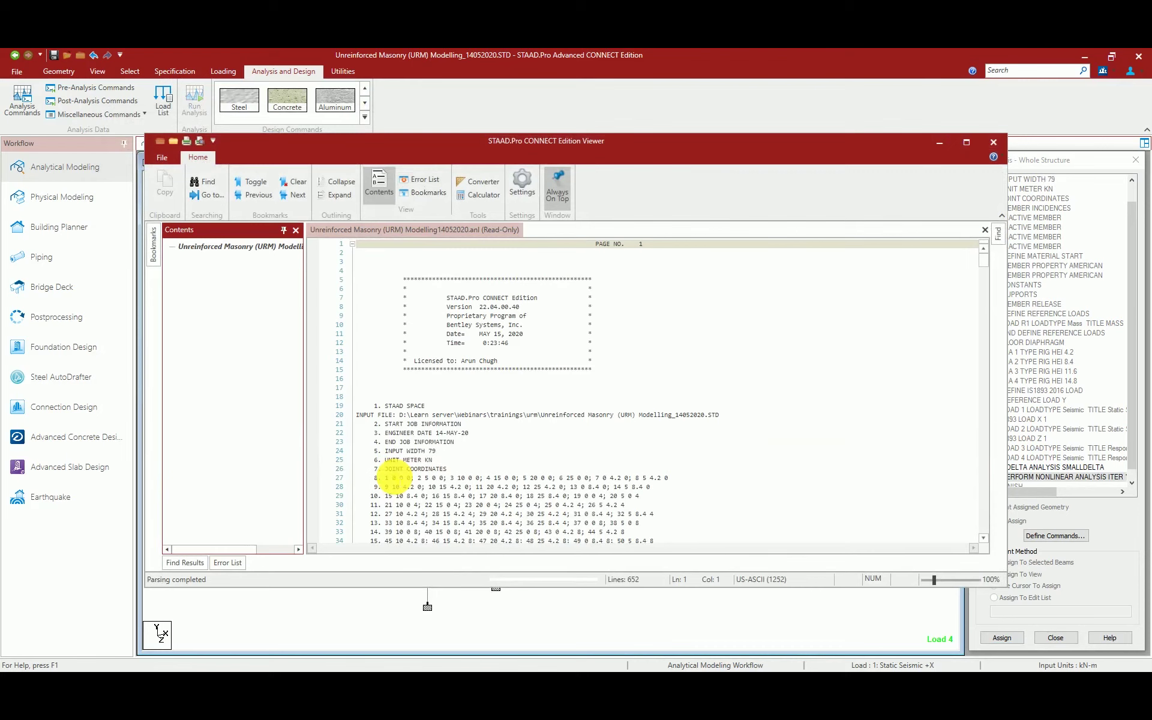
Read the notes in the output's error list and locate both response spectrum base shear notes in the report.
click(378, 478)
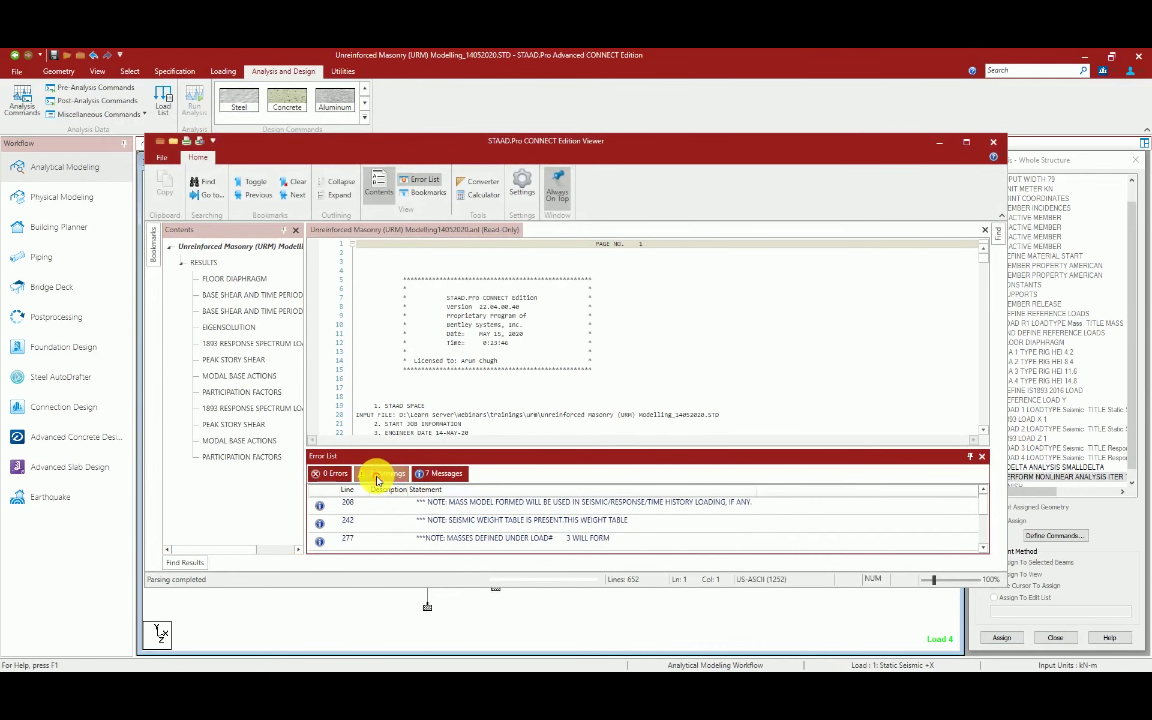
click(395, 506)
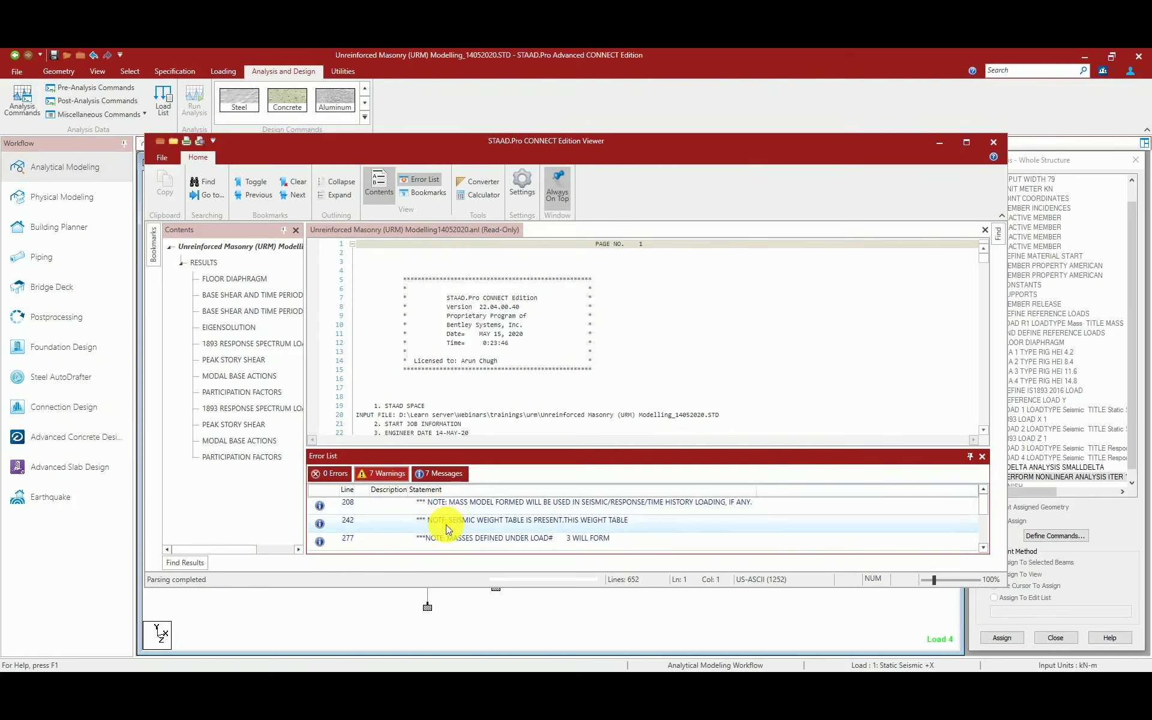
scroll(445, 524, down, 1)
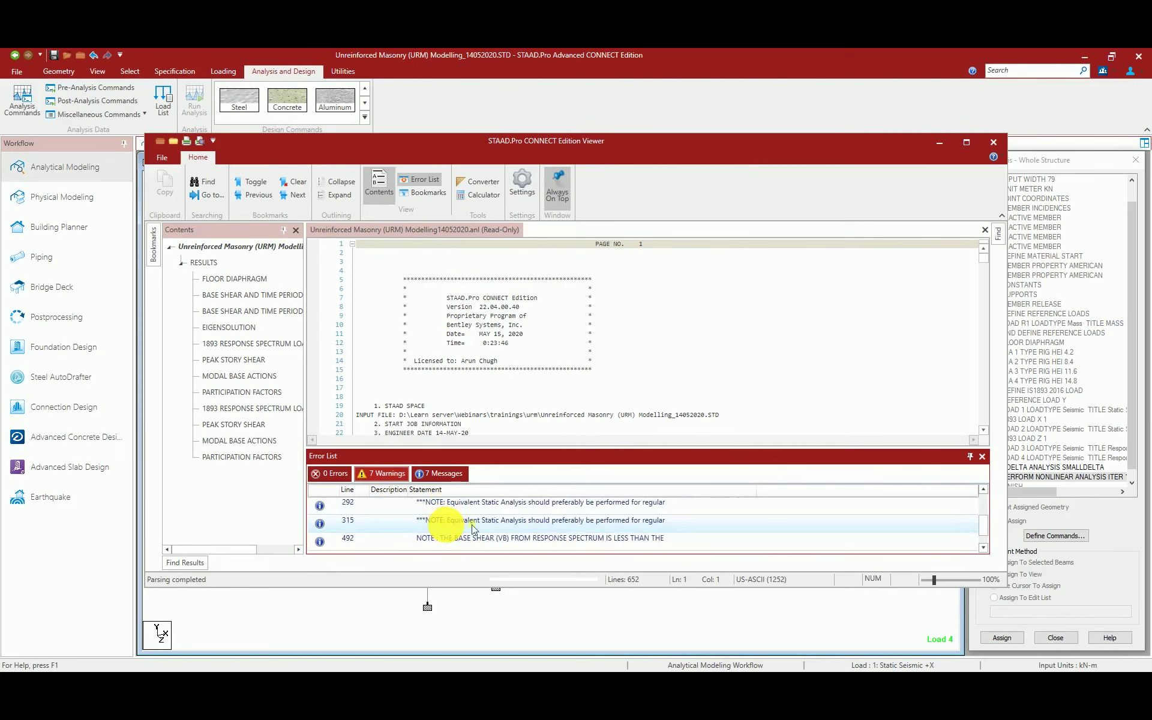
scroll(485, 527, down, 1)
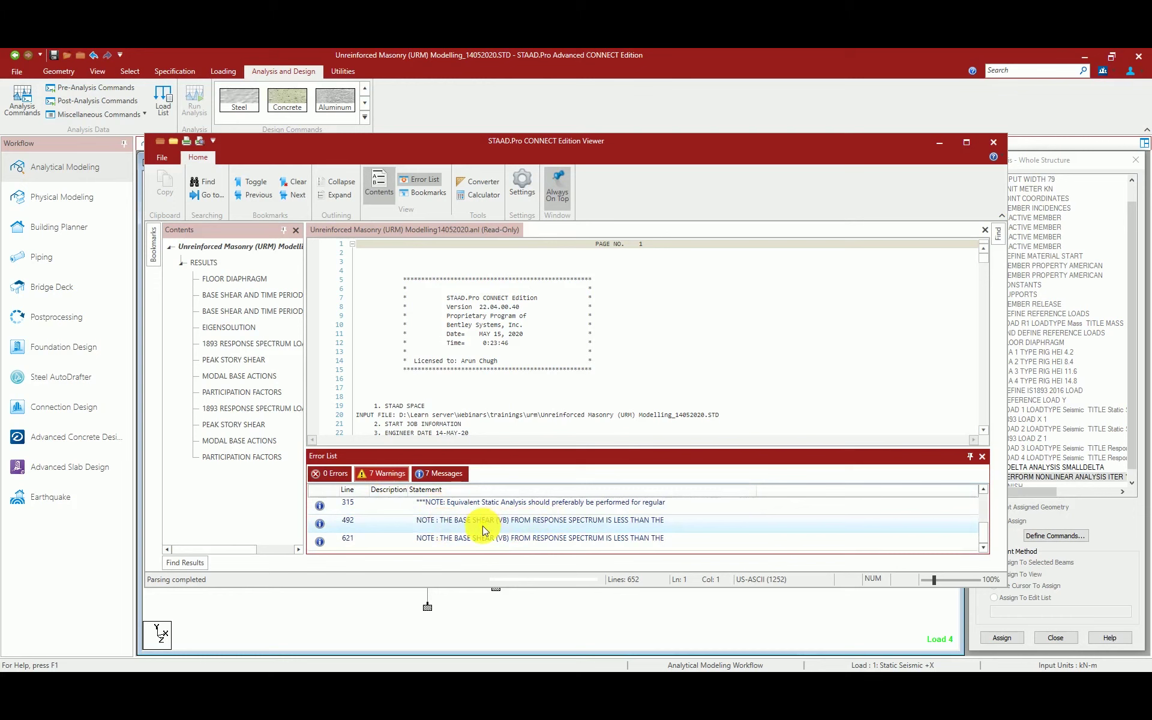
double_click(482, 526)
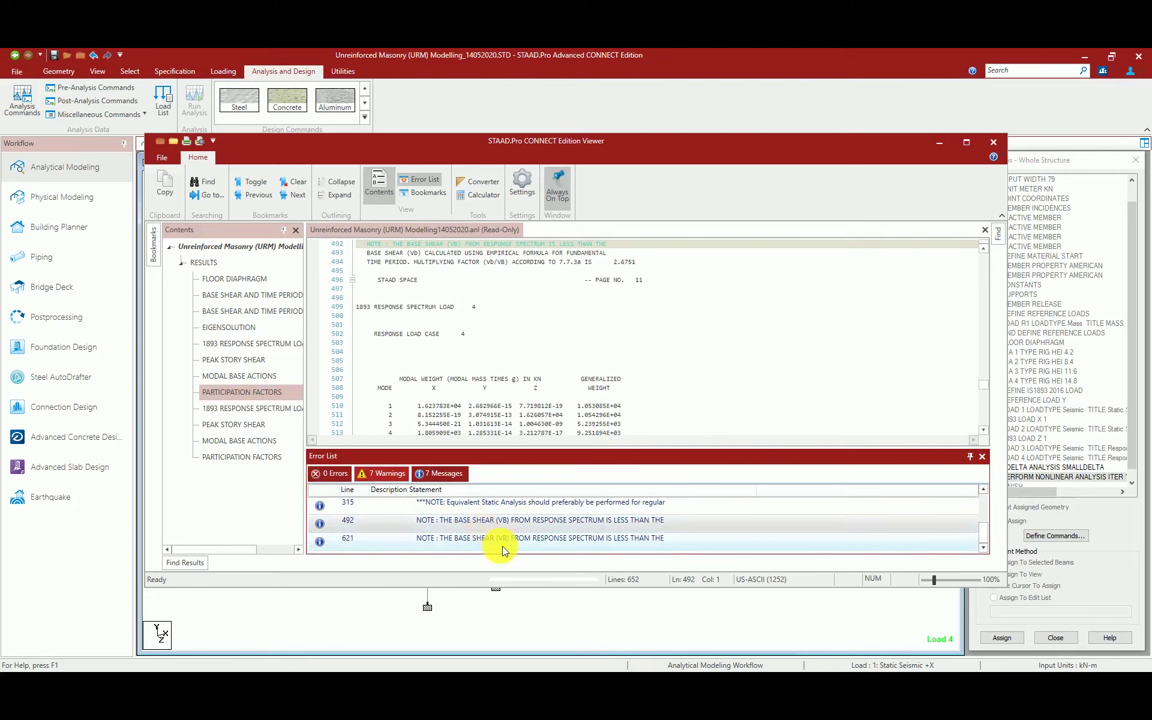
double_click(495, 545)
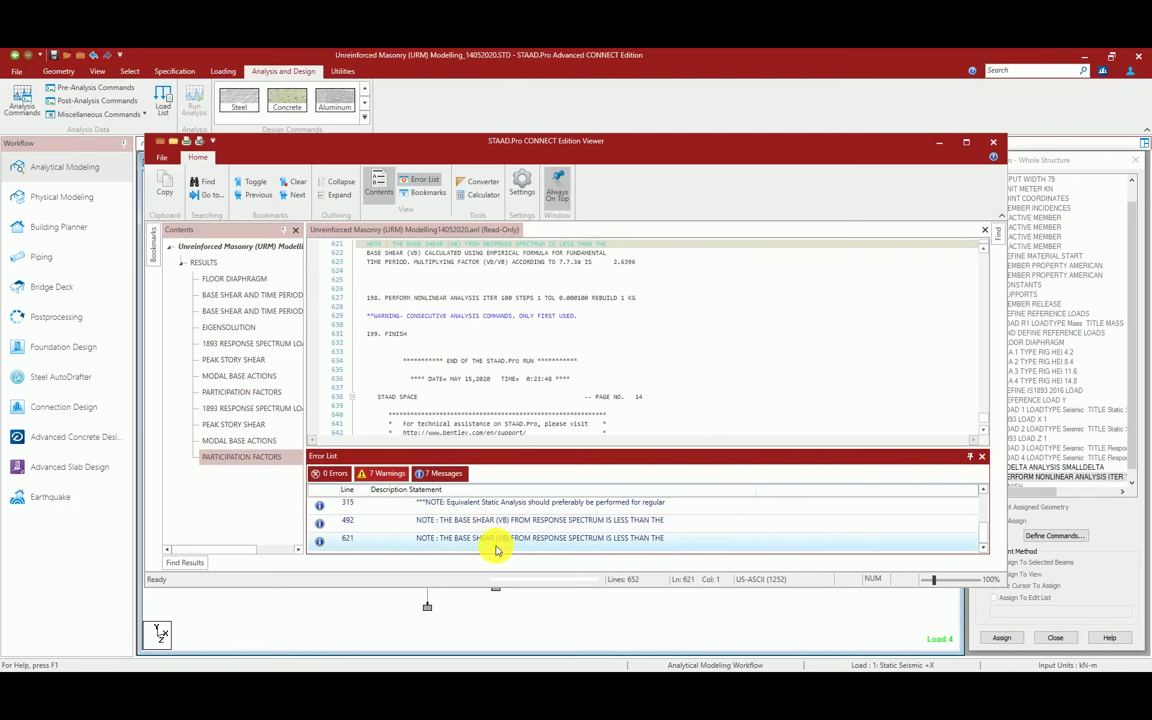
Filter the error list to warnings only, examine each warning and close the output viewer.
click(447, 476)
click(452, 479)
click(452, 475)
click(387, 475)
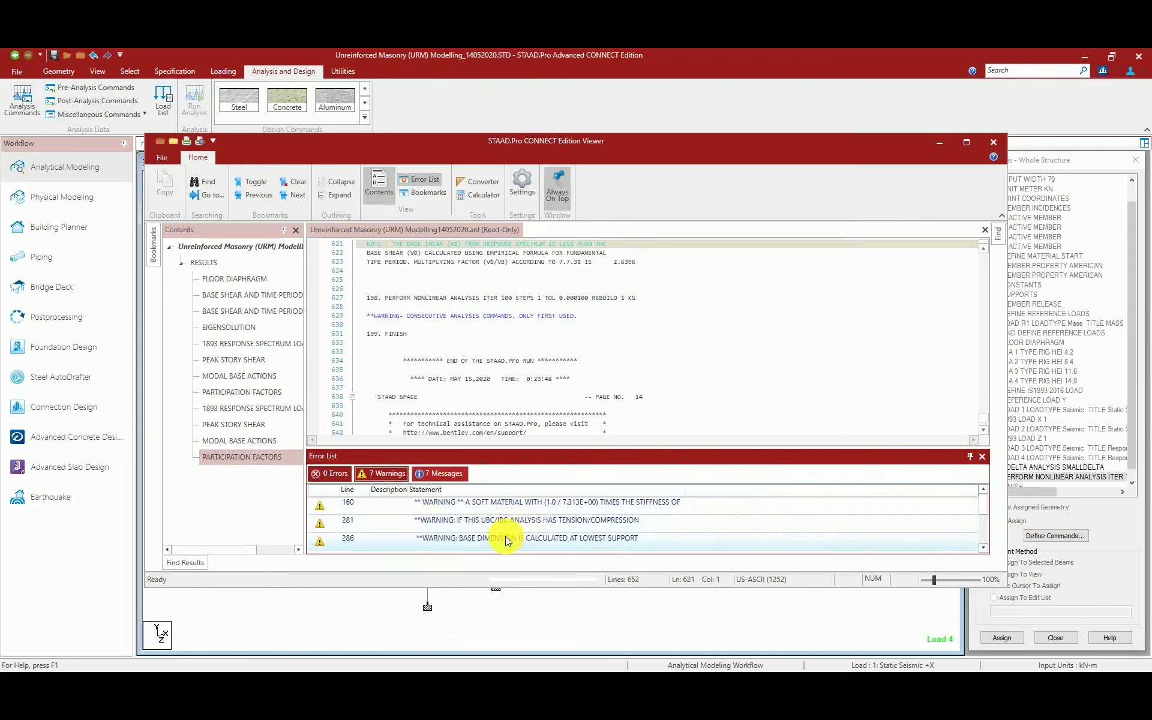
scroll(500, 542, down, 1)
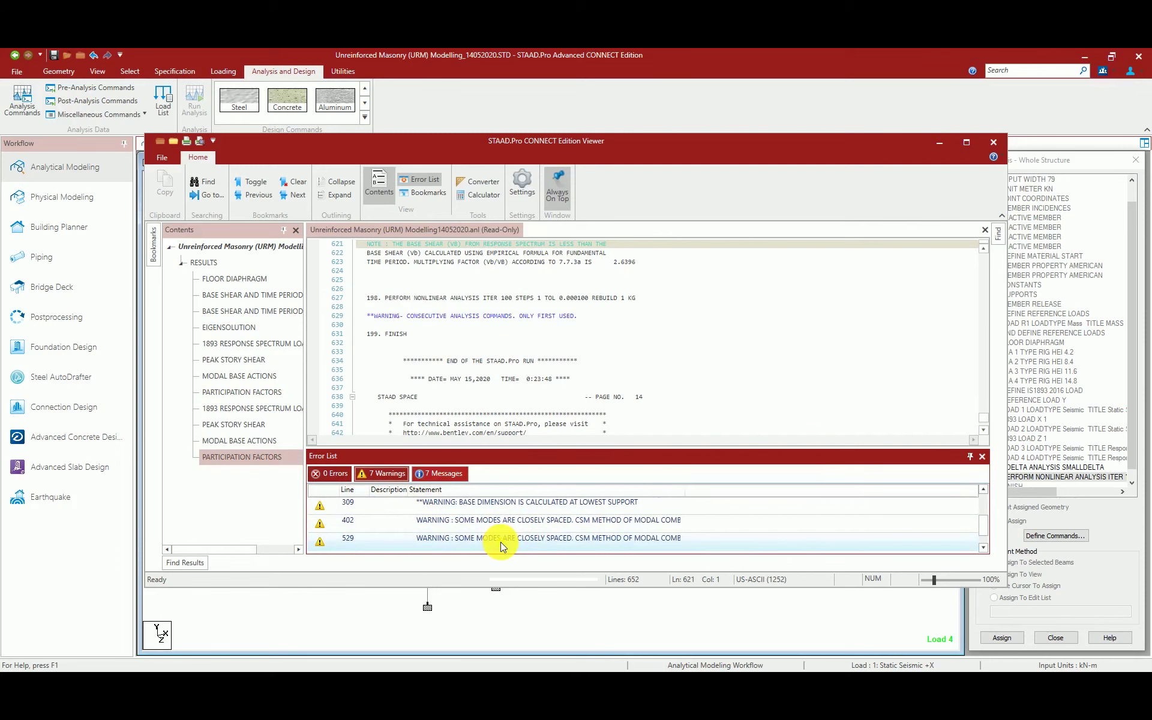
scroll(500, 542, down, 1)
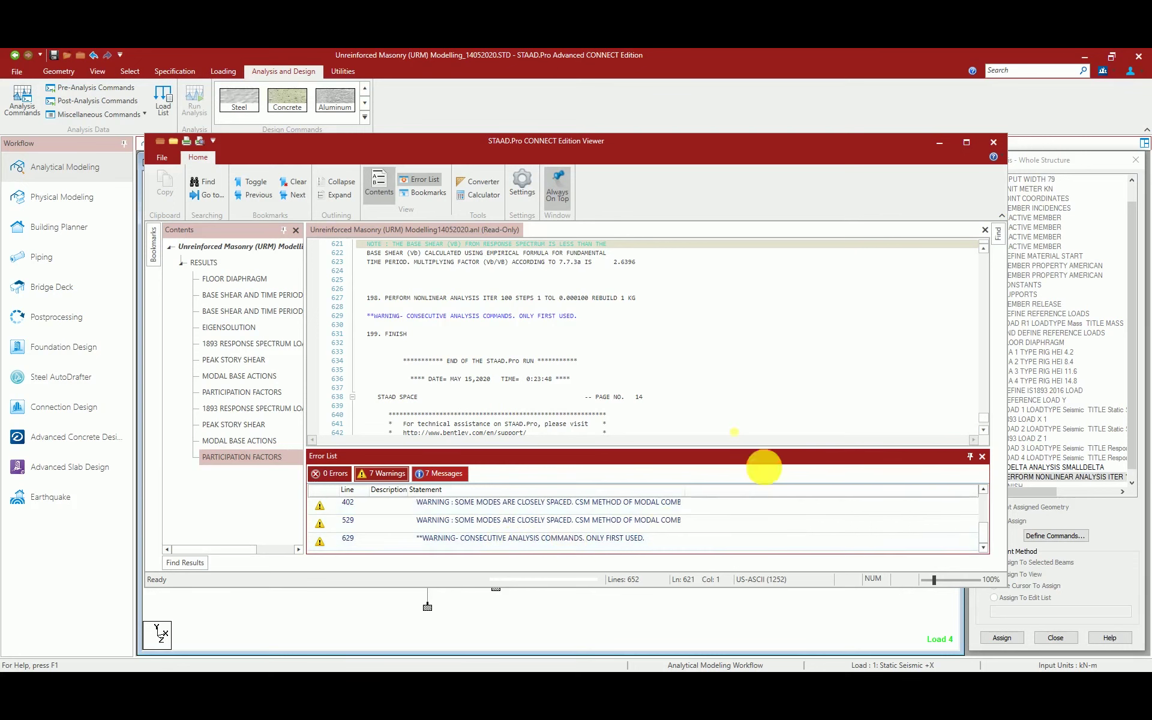
click(739, 416)
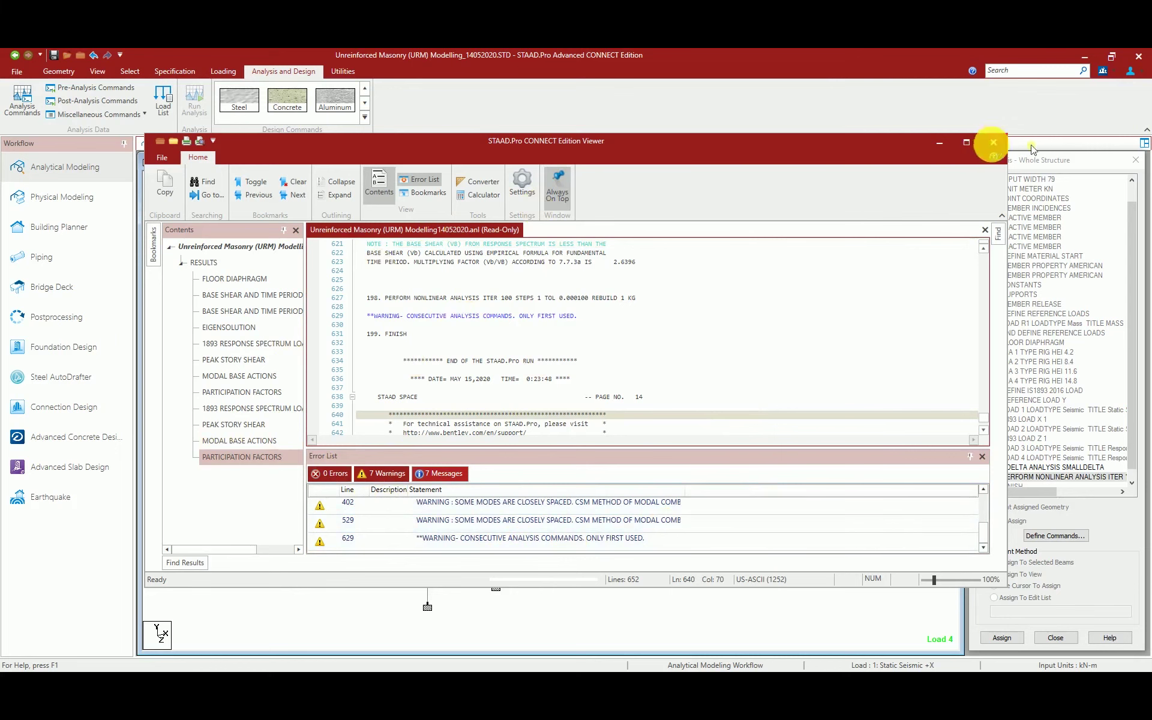
click(995, 142)
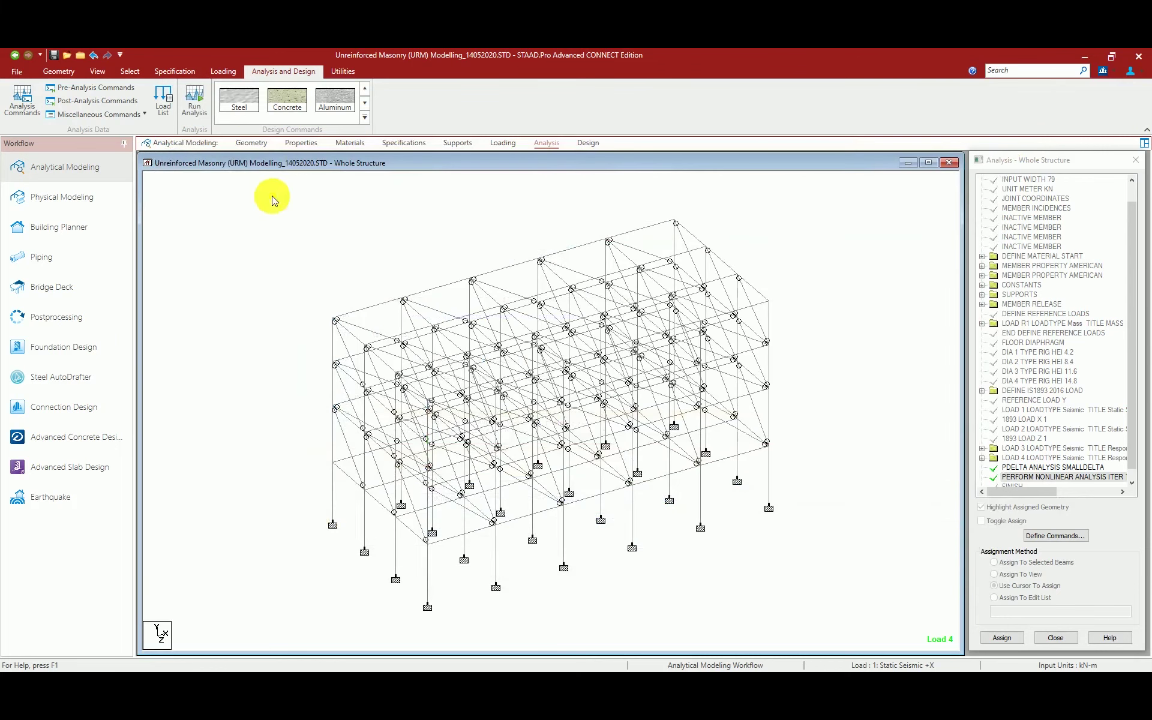
Reopen the analysis output file and go to its Floor Diaphragm results.
click(343, 70)
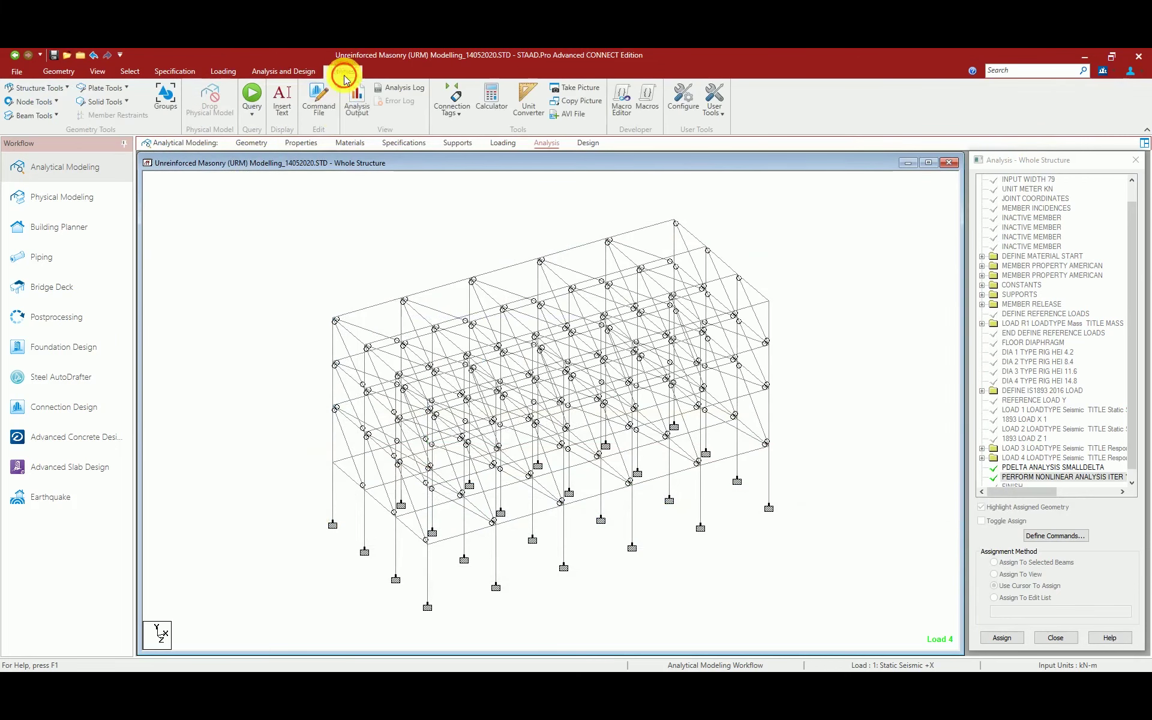
click(355, 107)
scroll(452, 357, down, 20)
scroll(455, 359, down, 7)
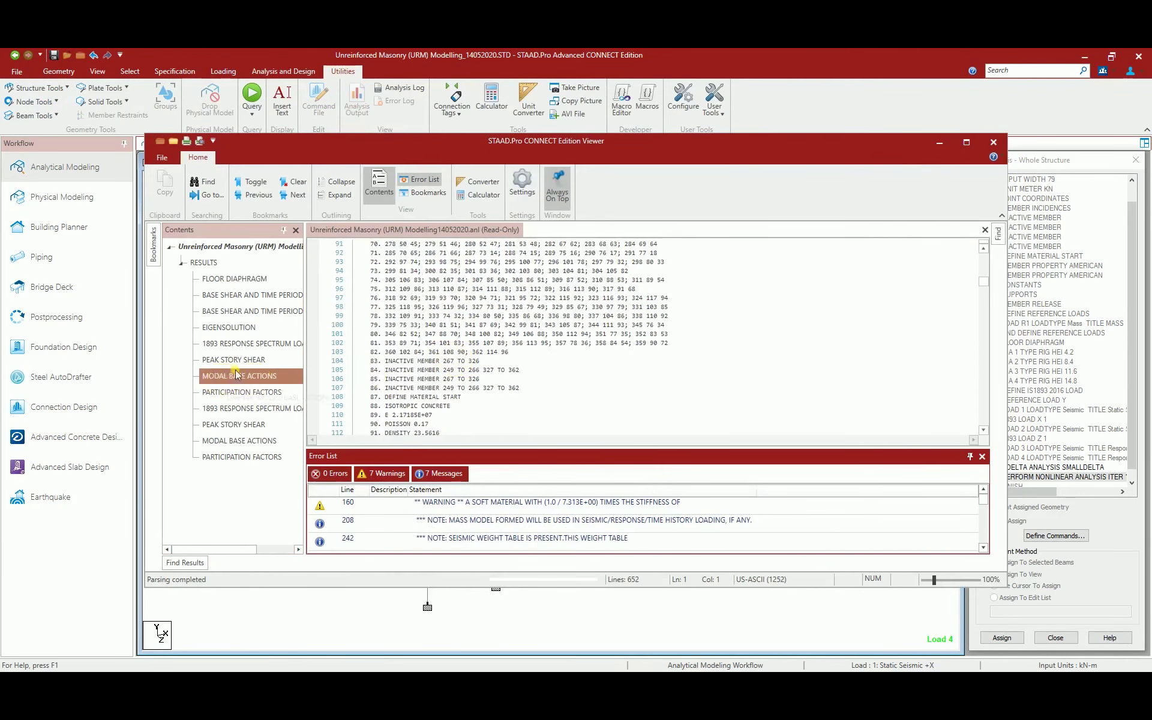
click(234, 281)
click(234, 281)
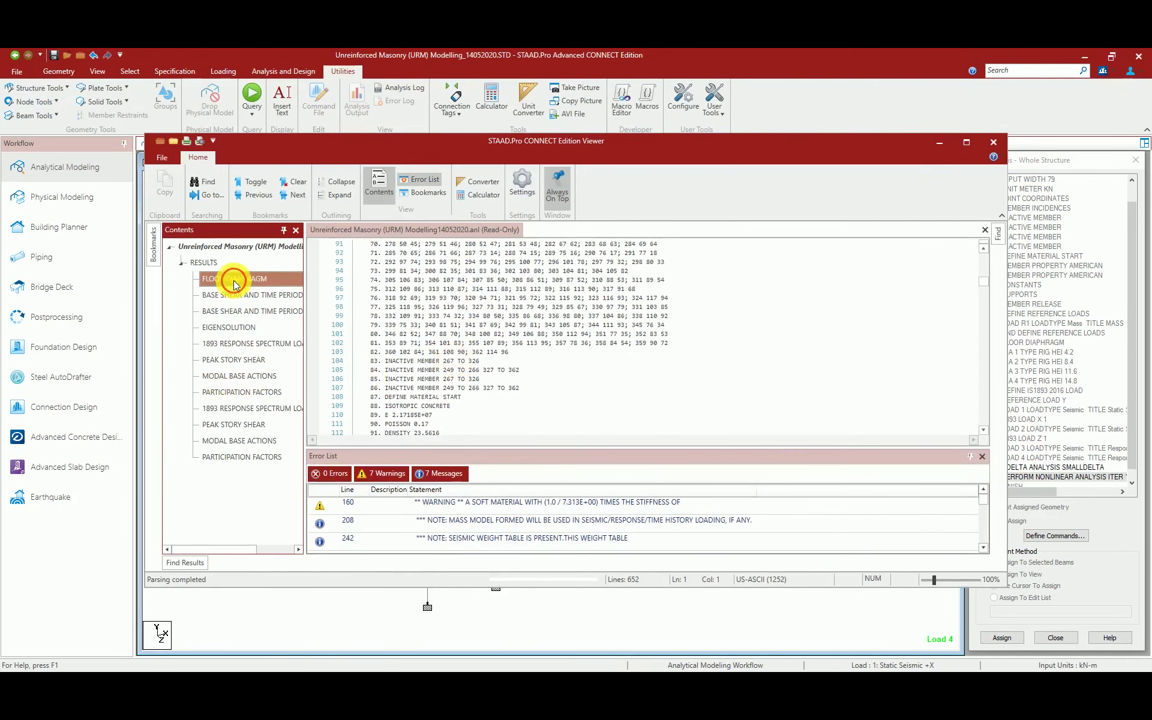
Examine the base shear and time period results for the X and Z directions.
click(245, 295)
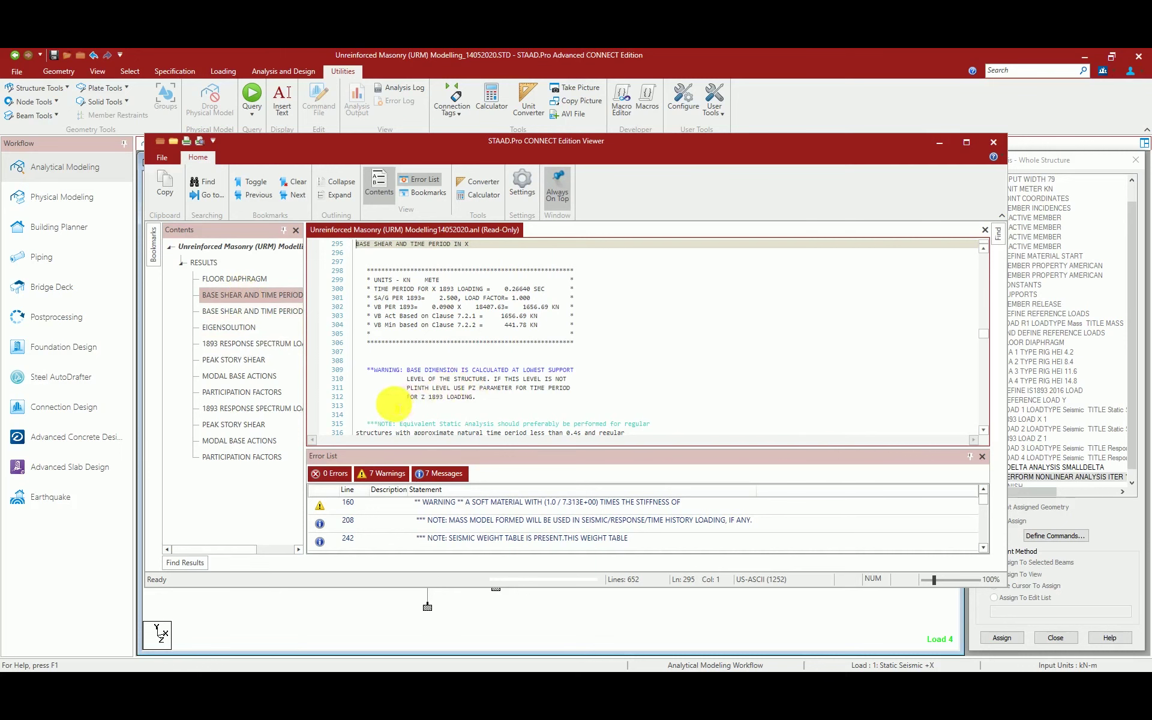
scroll(393, 403, down, 1)
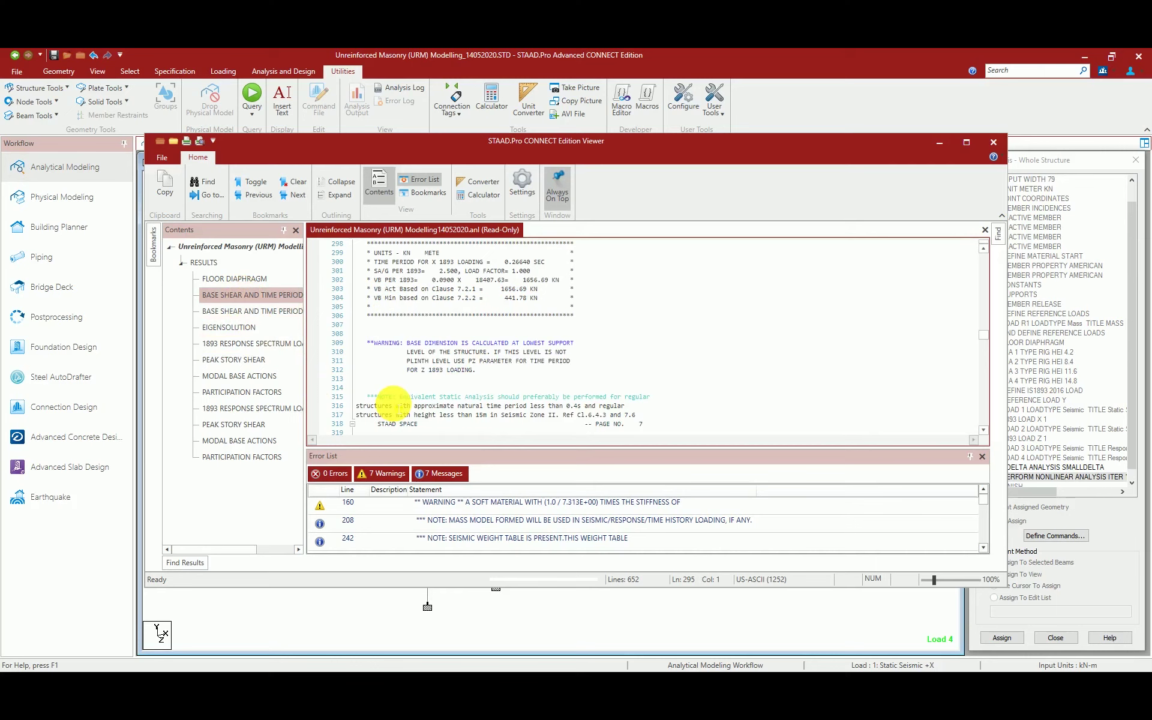
scroll(394, 403, down, 2)
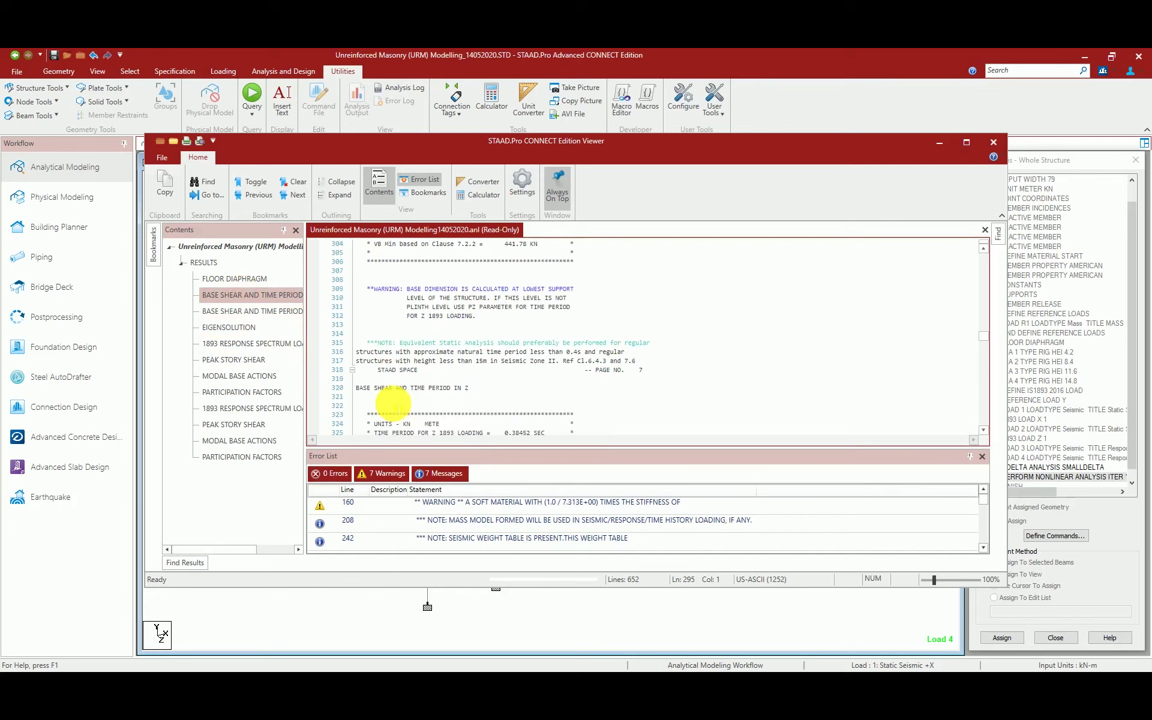
scroll(394, 403, down, 4)
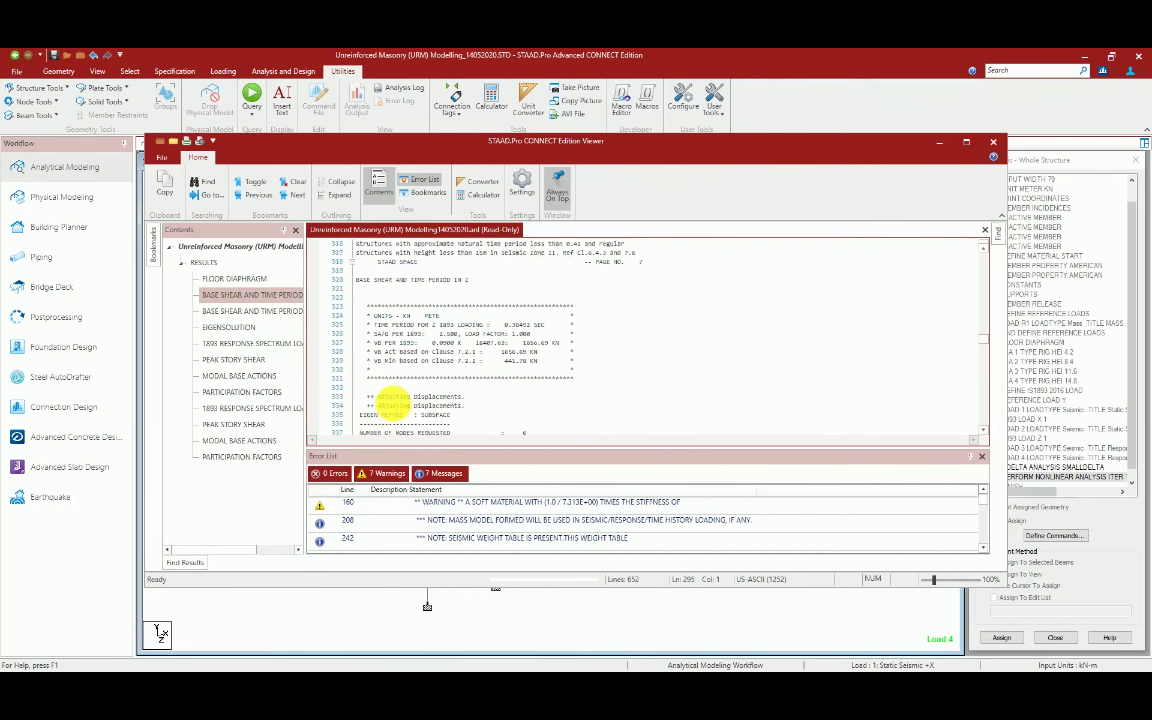
click(258, 311)
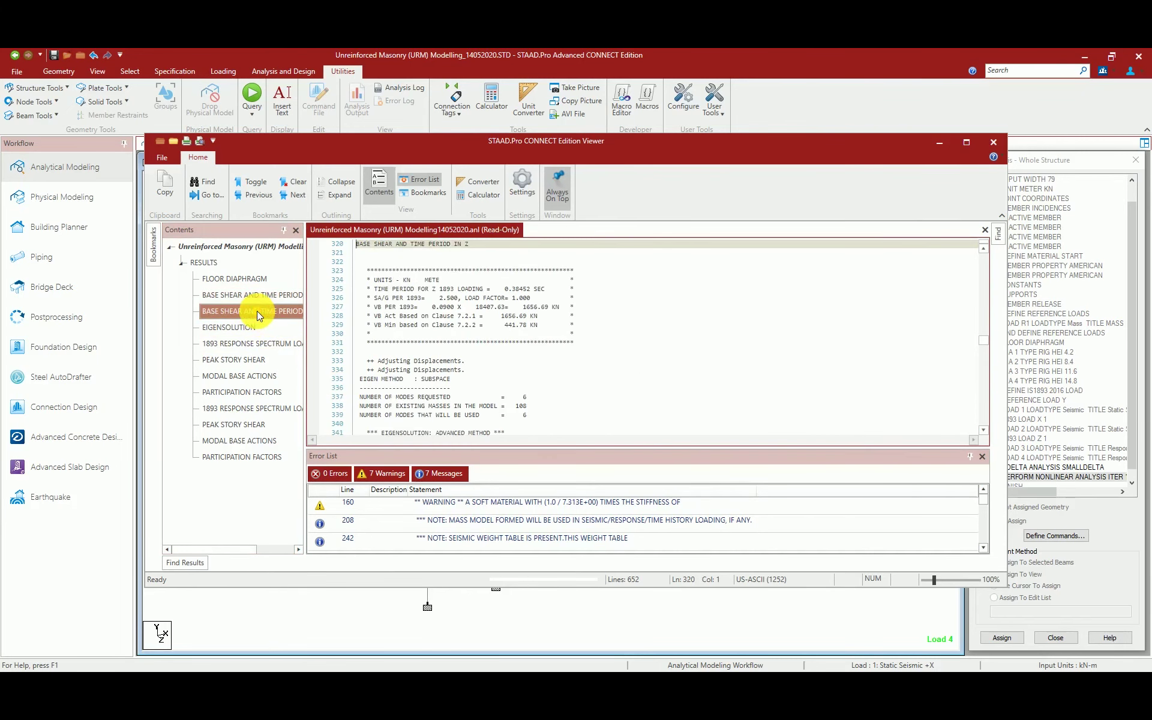
Examine the eigensolution and the response spectrum load 3 results, including peak story shear, modal base actions and participation factors.
click(252, 330)
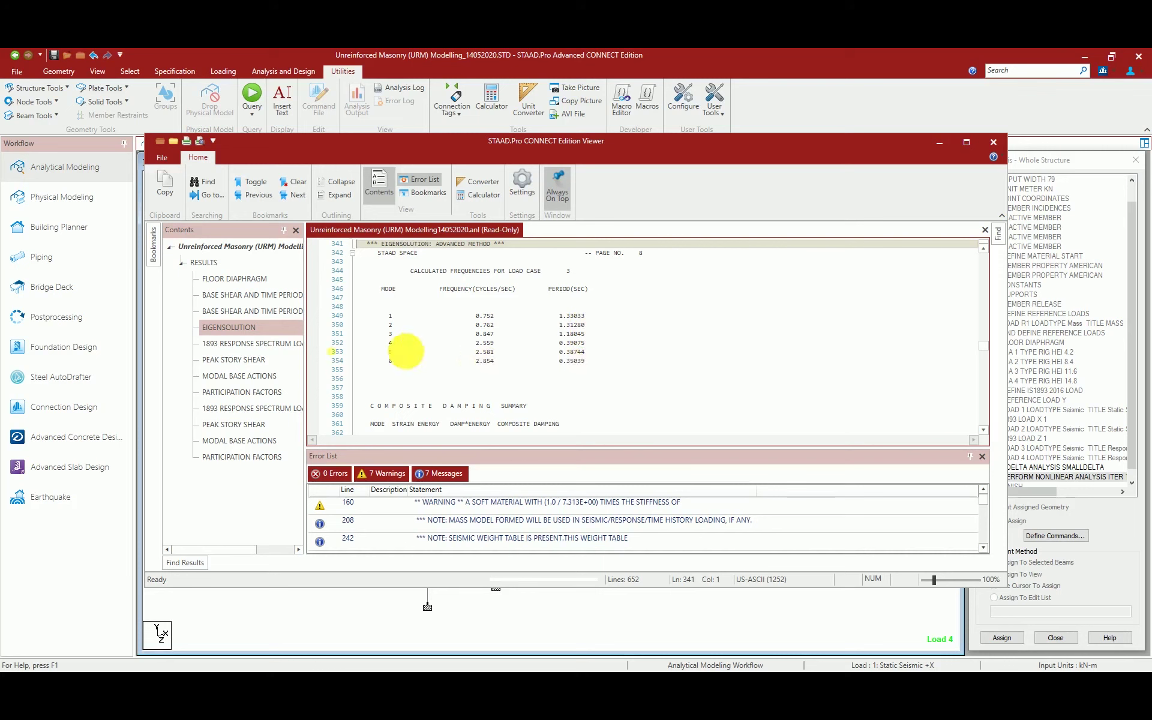
click(254, 346)
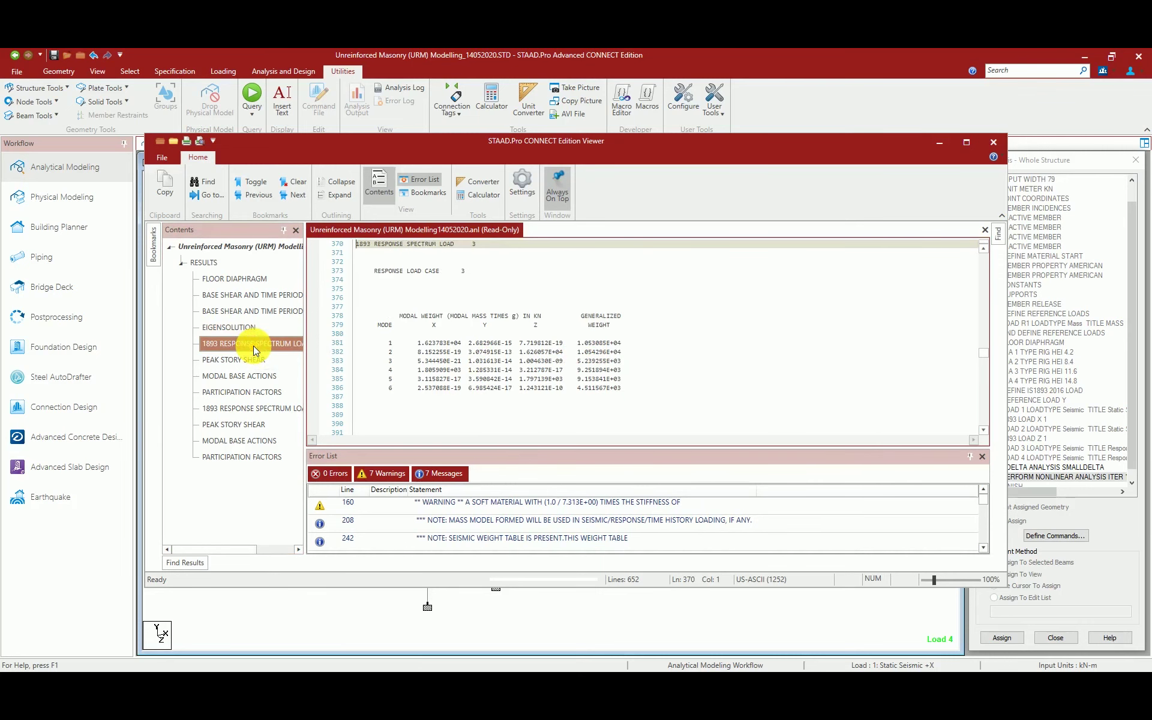
click(240, 361)
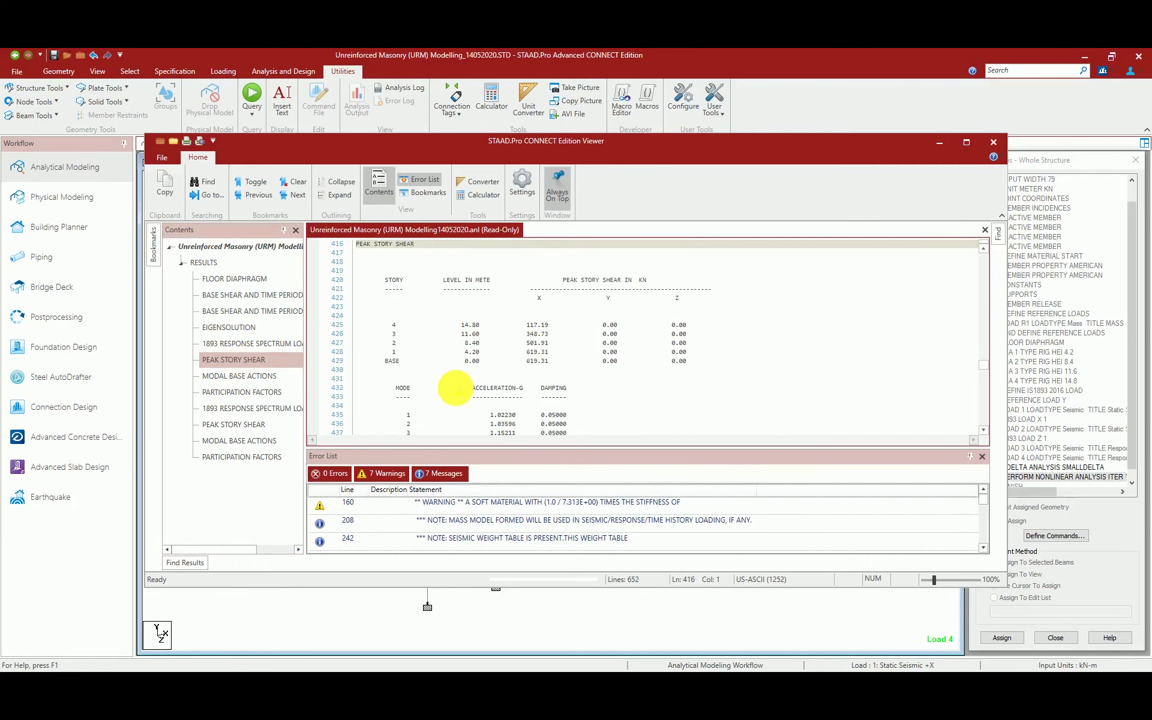
scroll(456, 388, down, 3)
scroll(455, 388, down, 2)
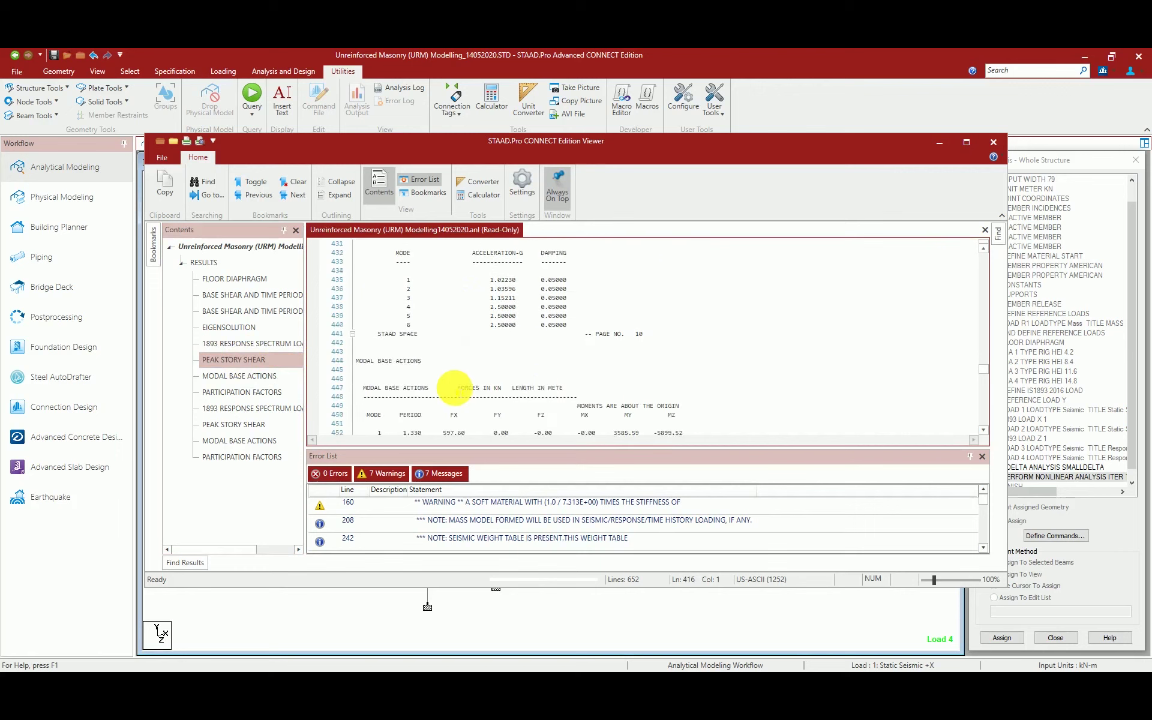
click(221, 377)
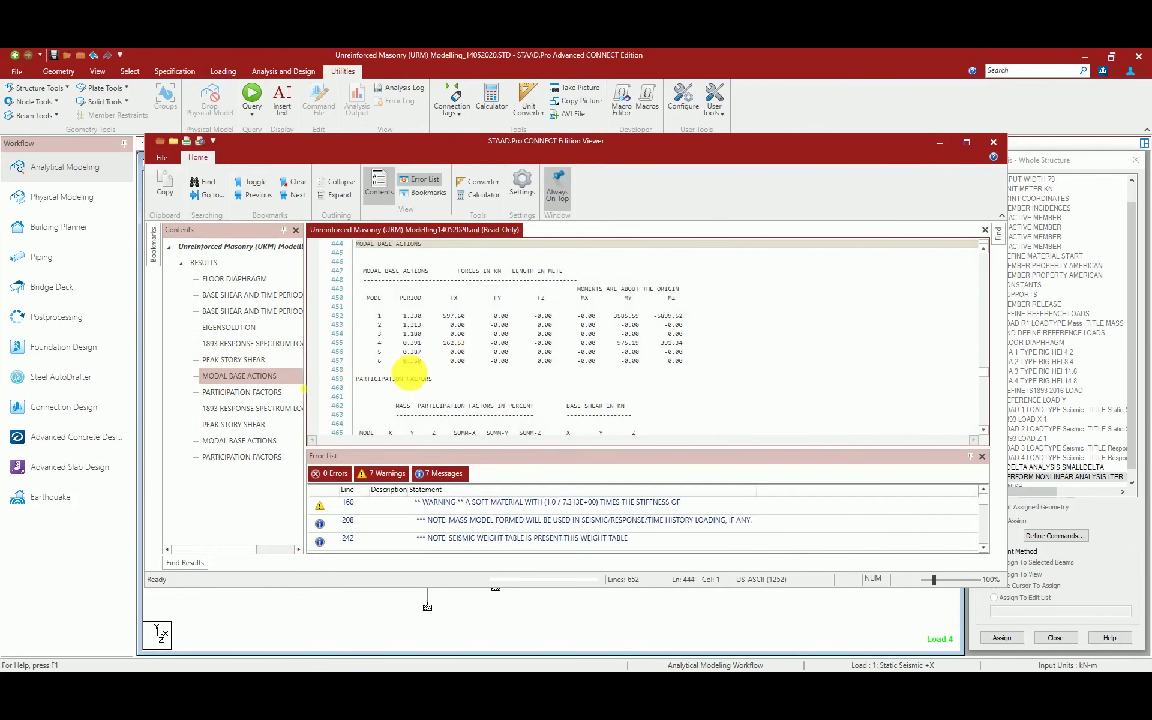
click(243, 393)
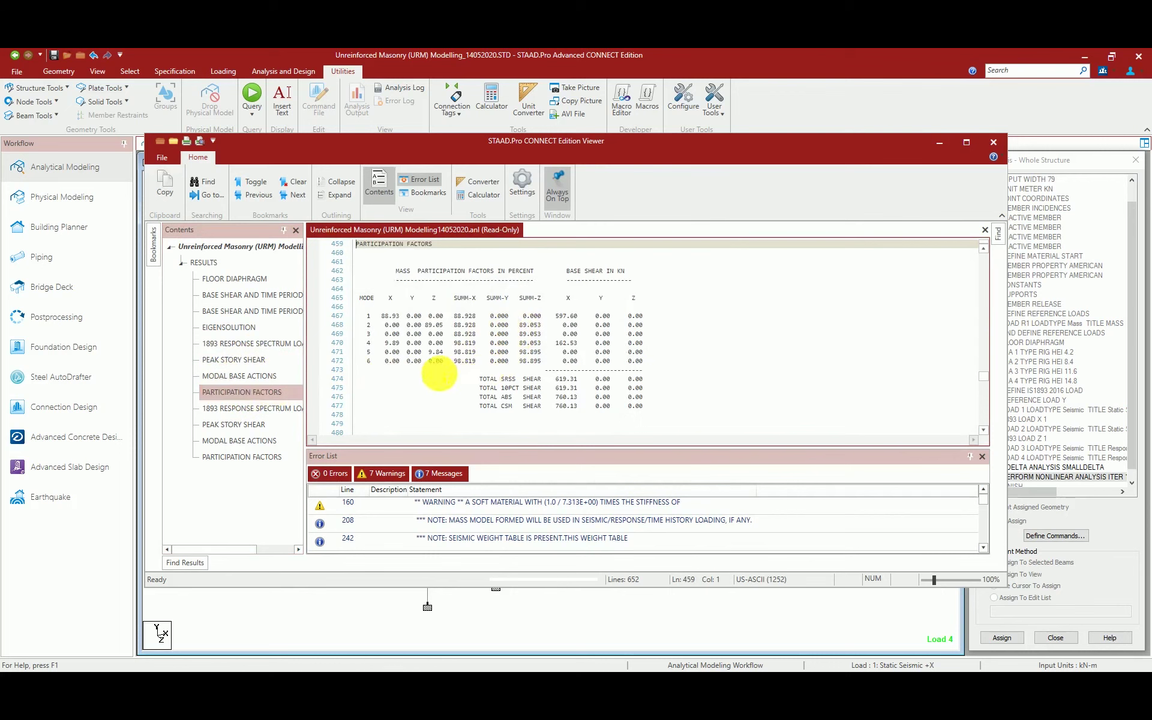
Examine the modal weights and peak story shear results for response spectrum load case 4.
click(282, 408)
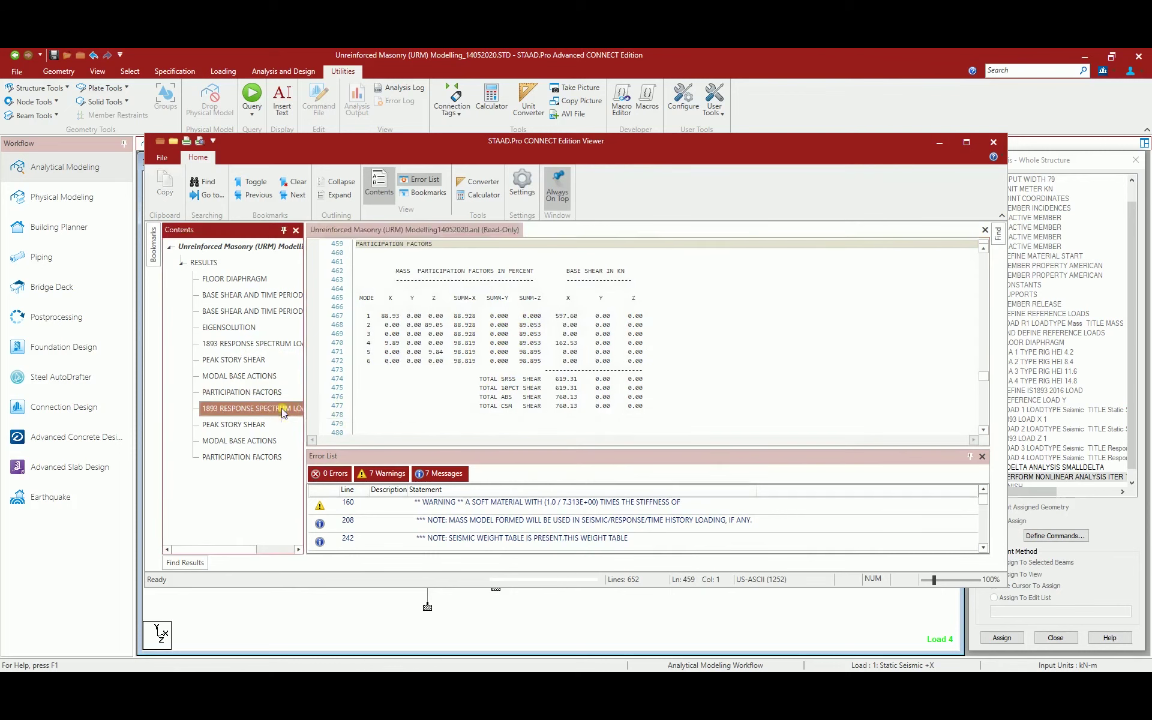
click(282, 408)
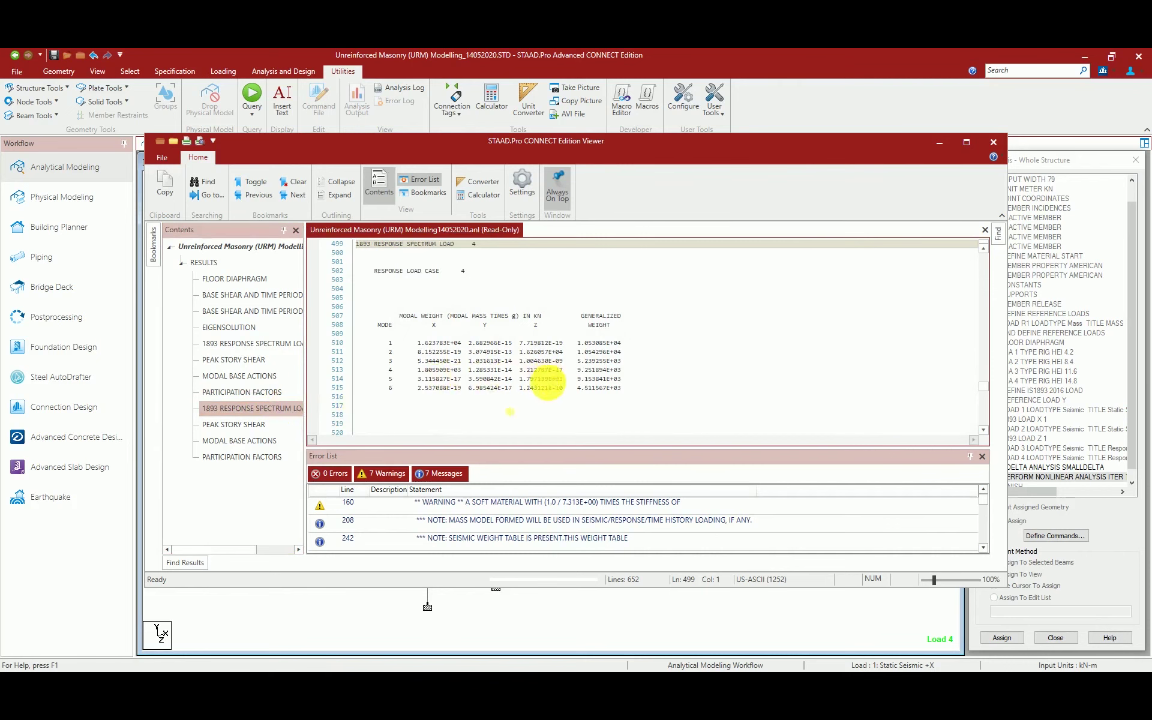
click(276, 425)
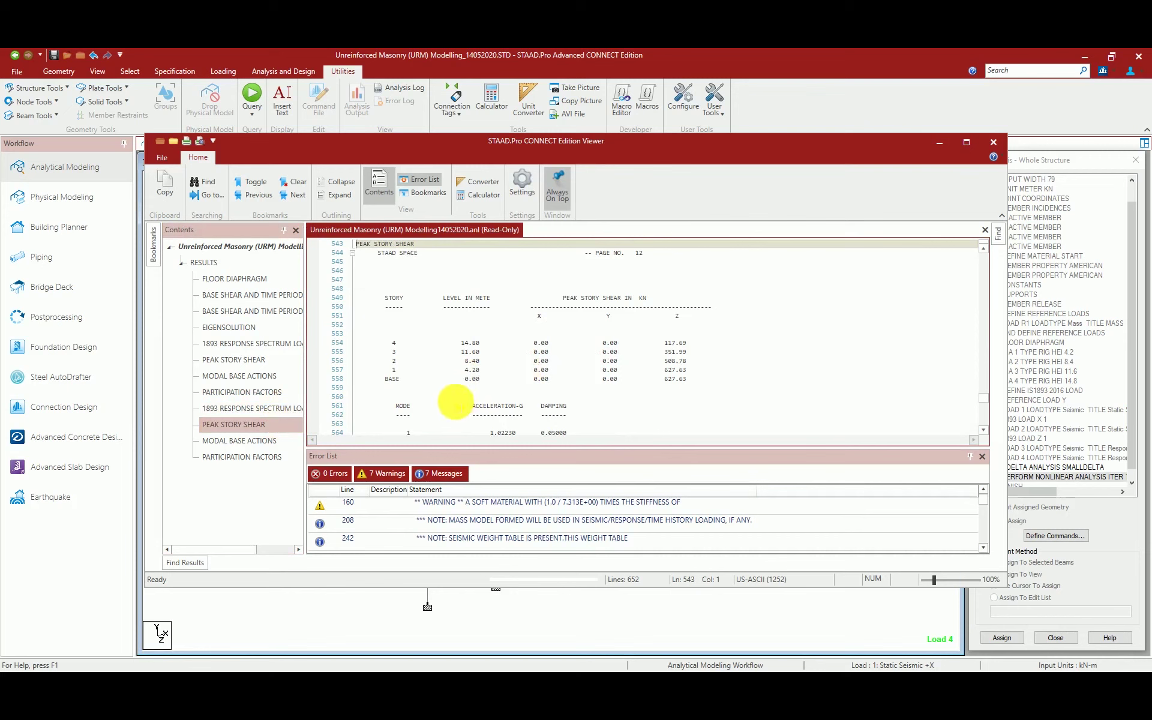
scroll(662, 406, down, 2)
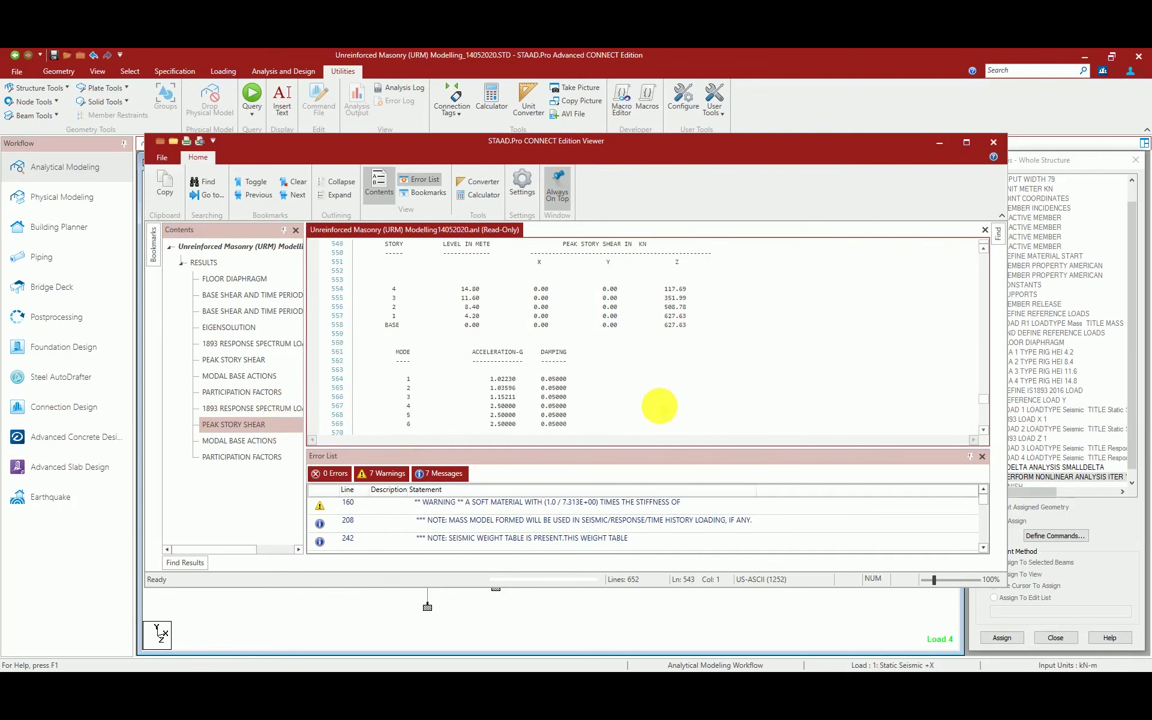
scroll(660, 406, down, 3)
scroll(655, 406, down, 8)
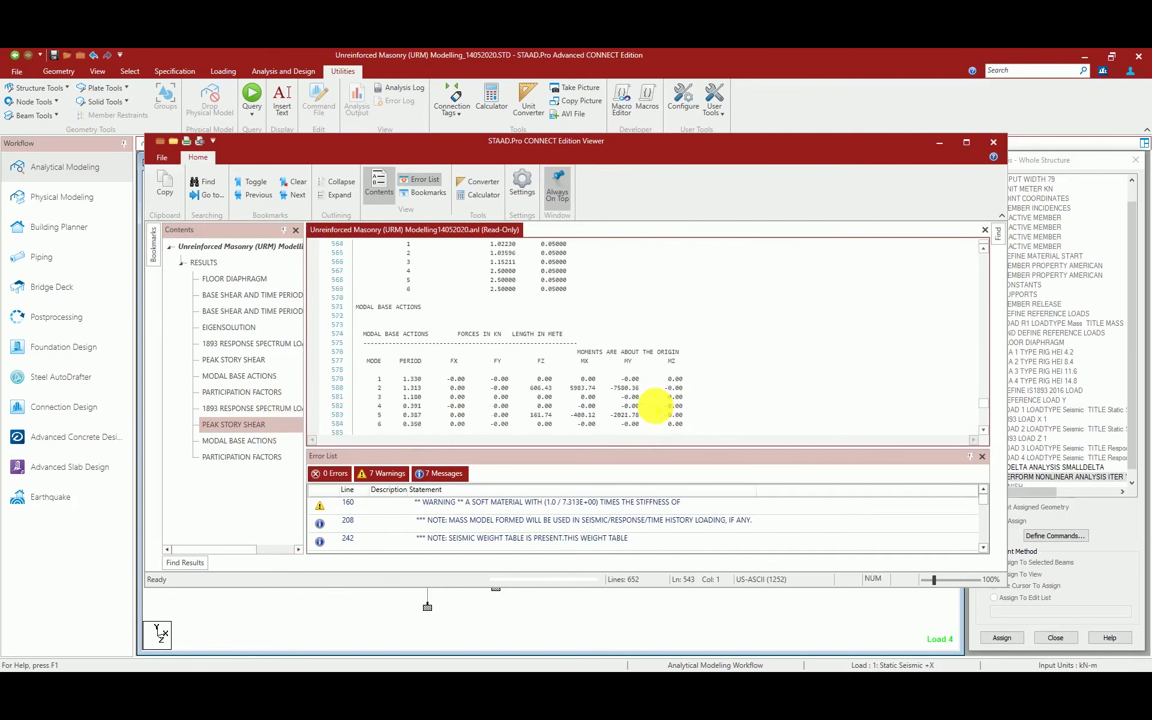
scroll(653, 405, down, 1)
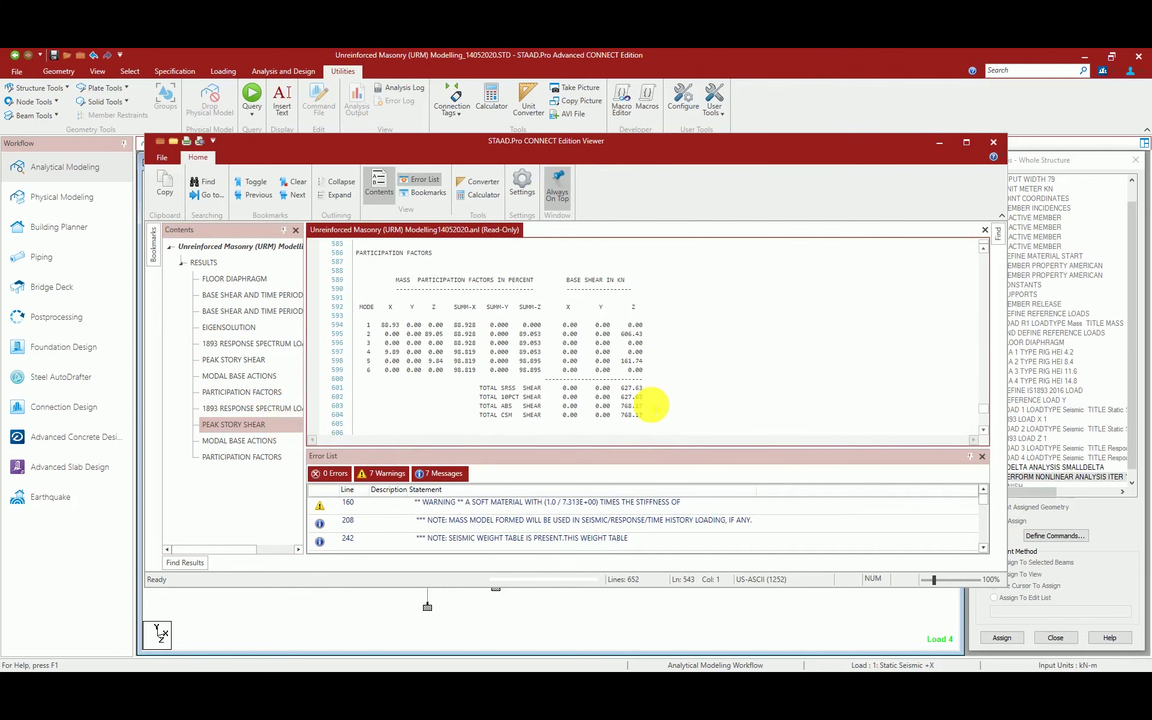
Review load case 4's modal base actions and participation factors through to the end of the report, and close the output viewer.
click(227, 446)
scroll(476, 399, down, 3)
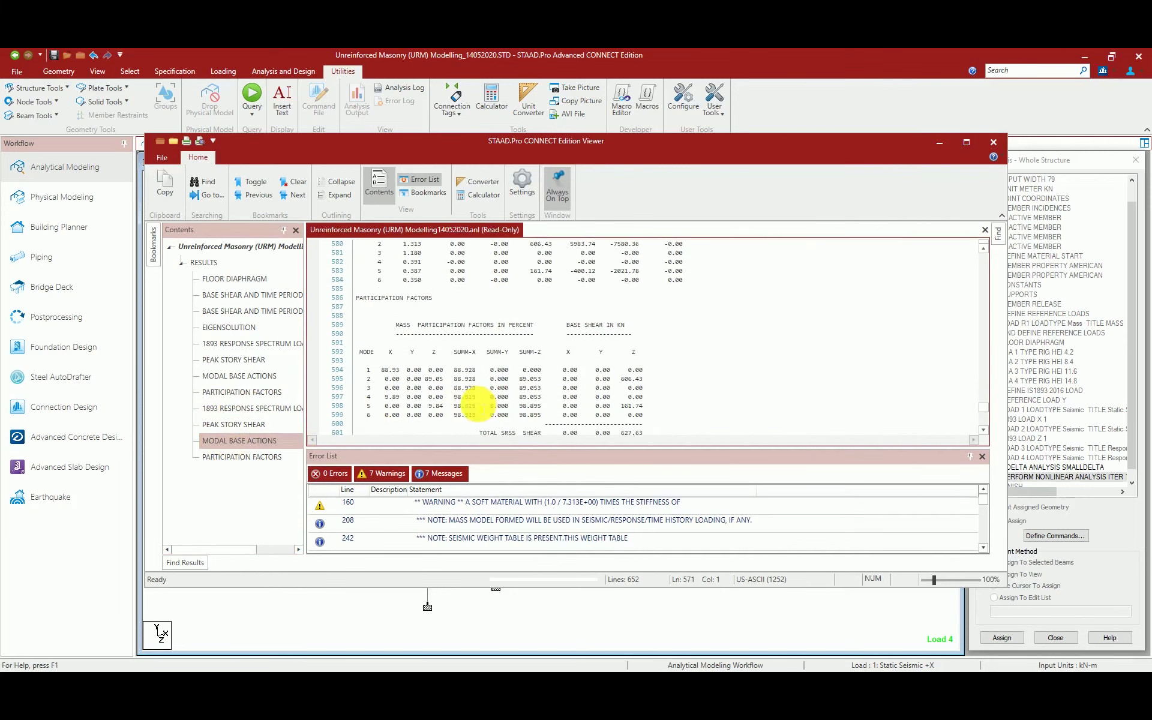
click(210, 458)
scroll(643, 391, down, 8)
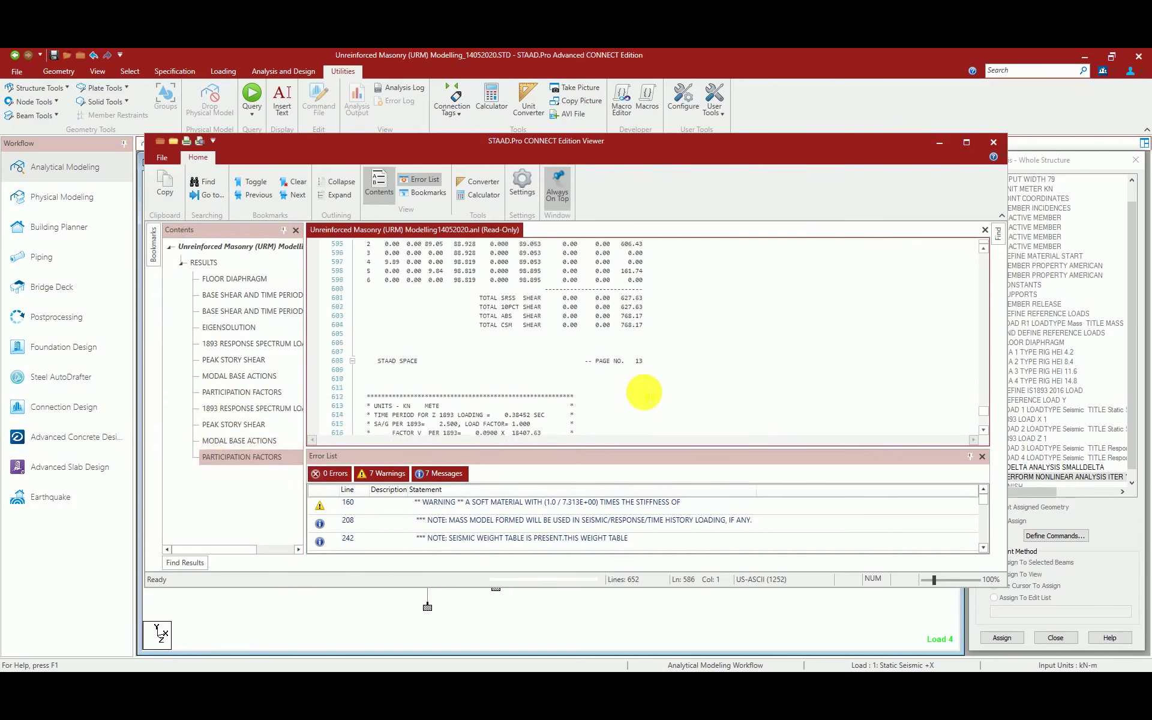
scroll(645, 393, down, 1)
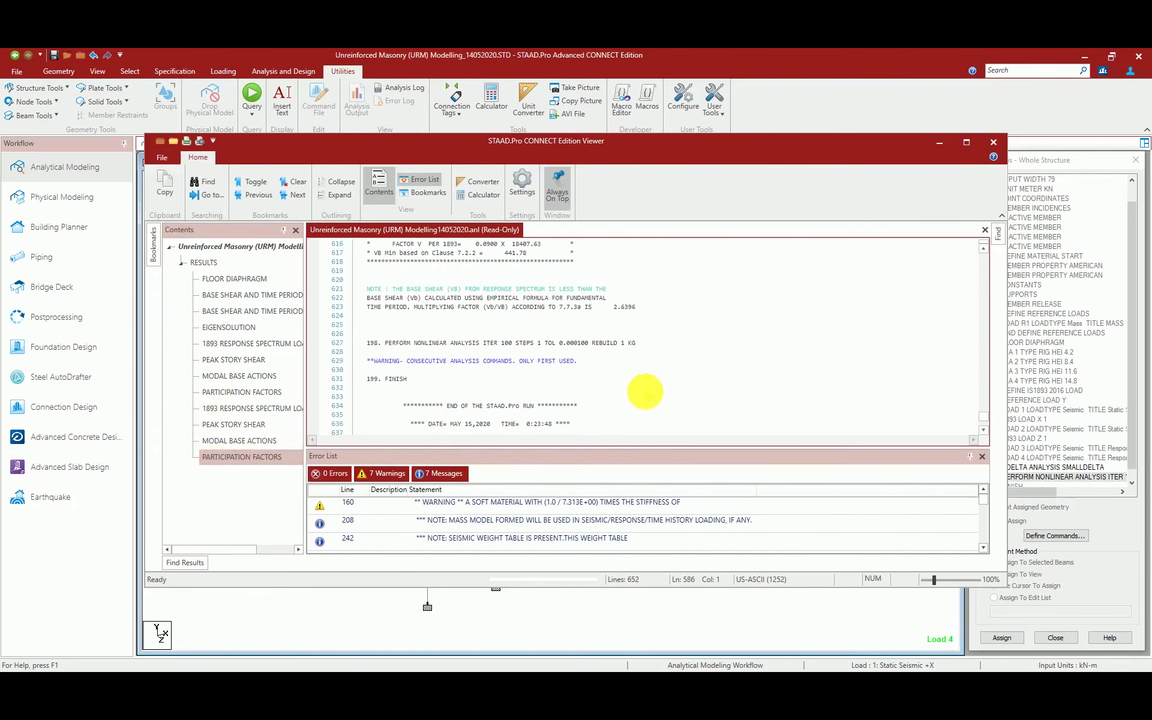
scroll(645, 391, down, 1)
click(994, 141)
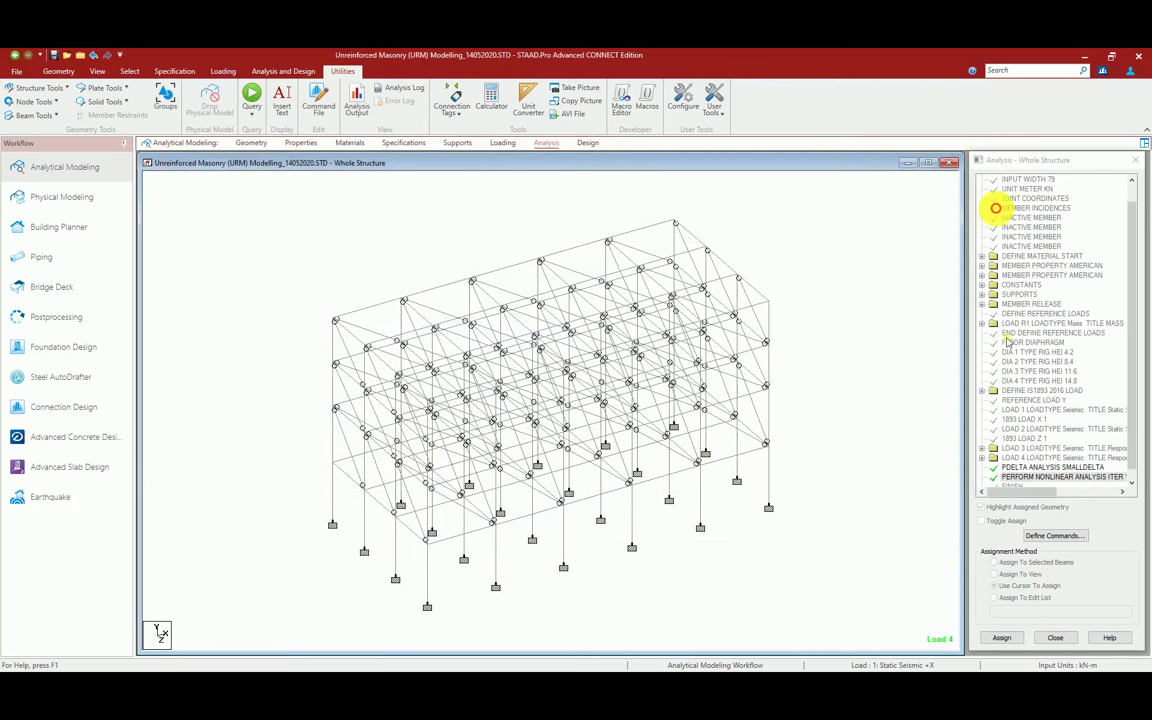
Delete the PDELTA ANALYSIS SMALLDELTA command from the analysis command list, keeping the nonlinear analysis command.
click(1053, 467)
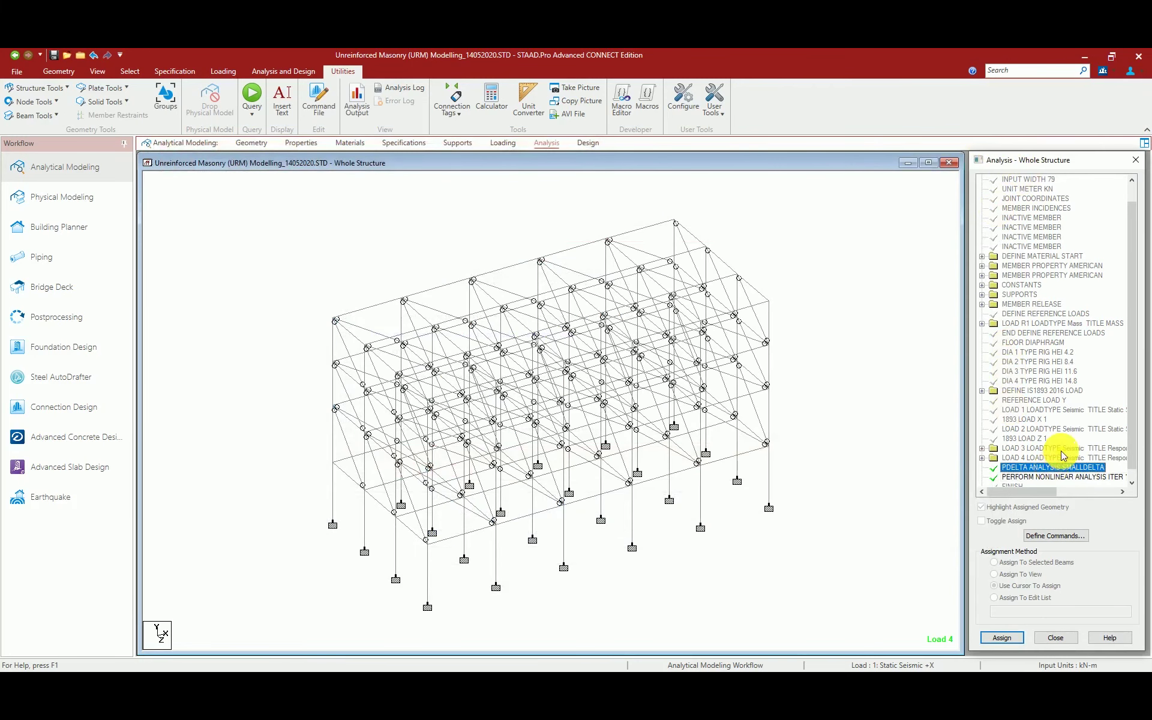
key(Delete)
click(1065, 437)
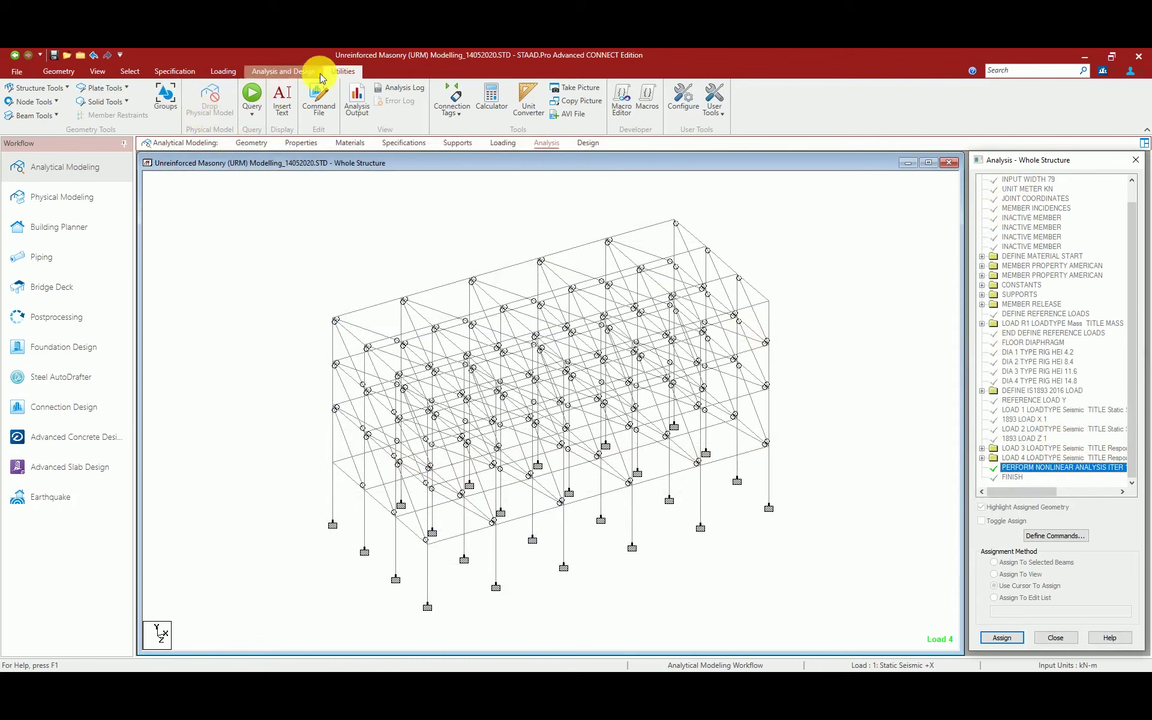
Run the analysis with the modified structure saved, and open its output file.
click(299, 72)
click(194, 111)
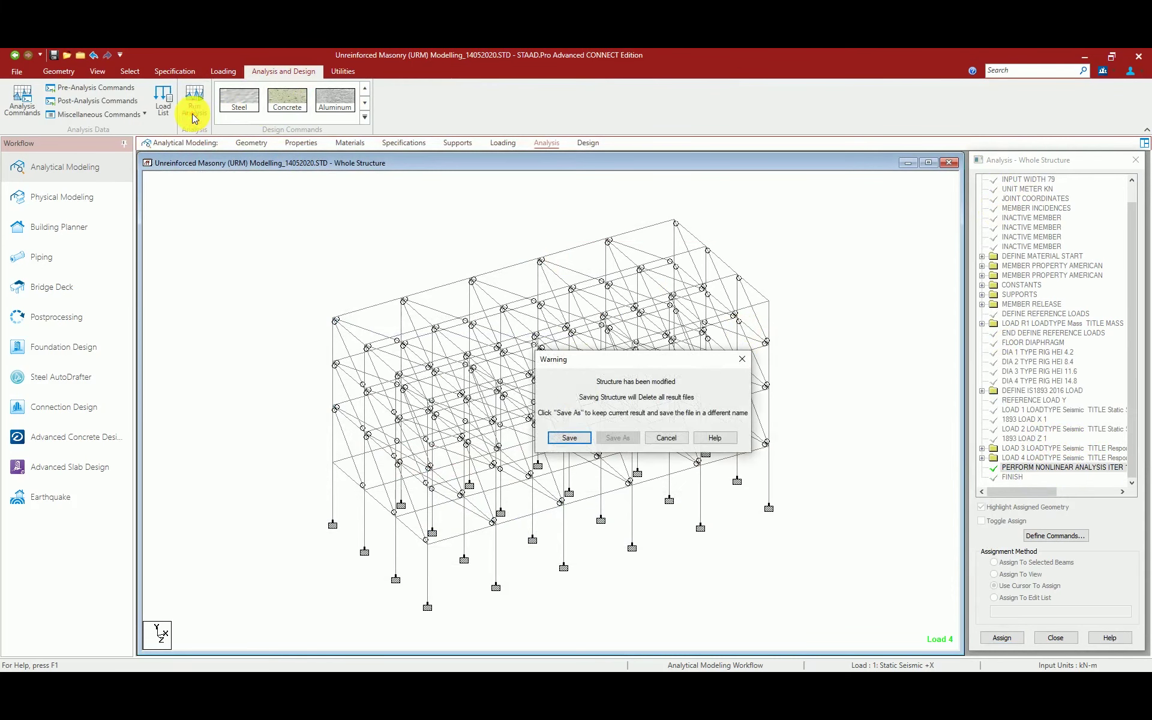
click(569, 438)
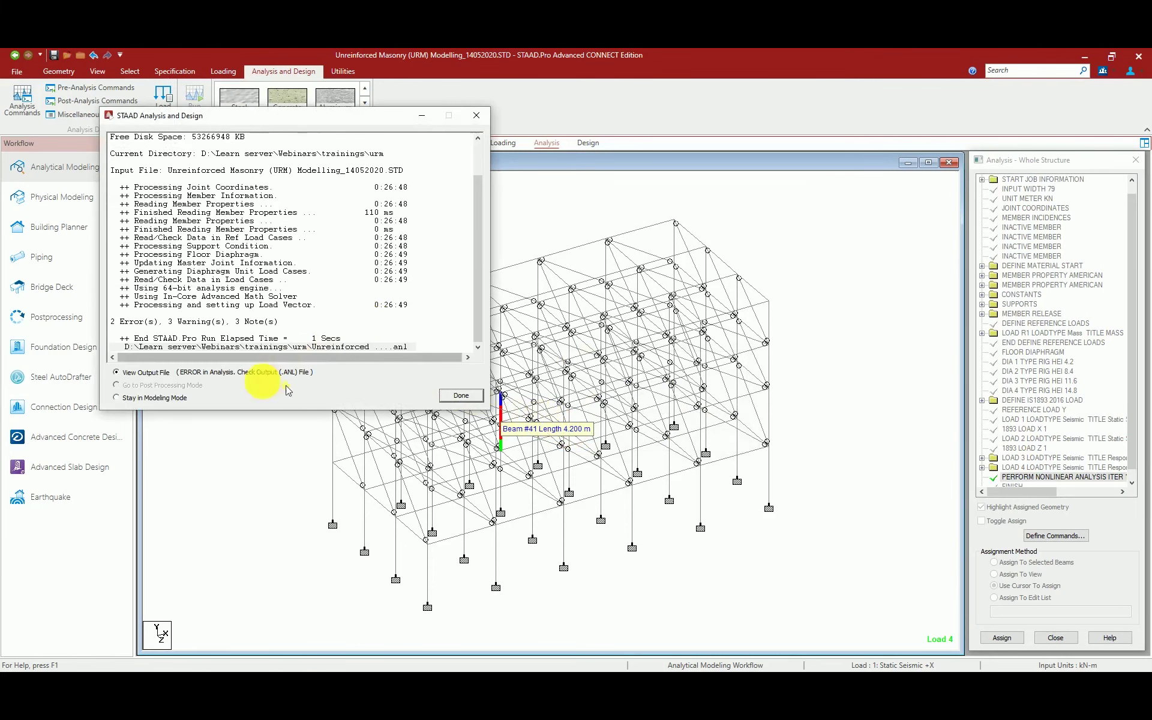
click(450, 396)
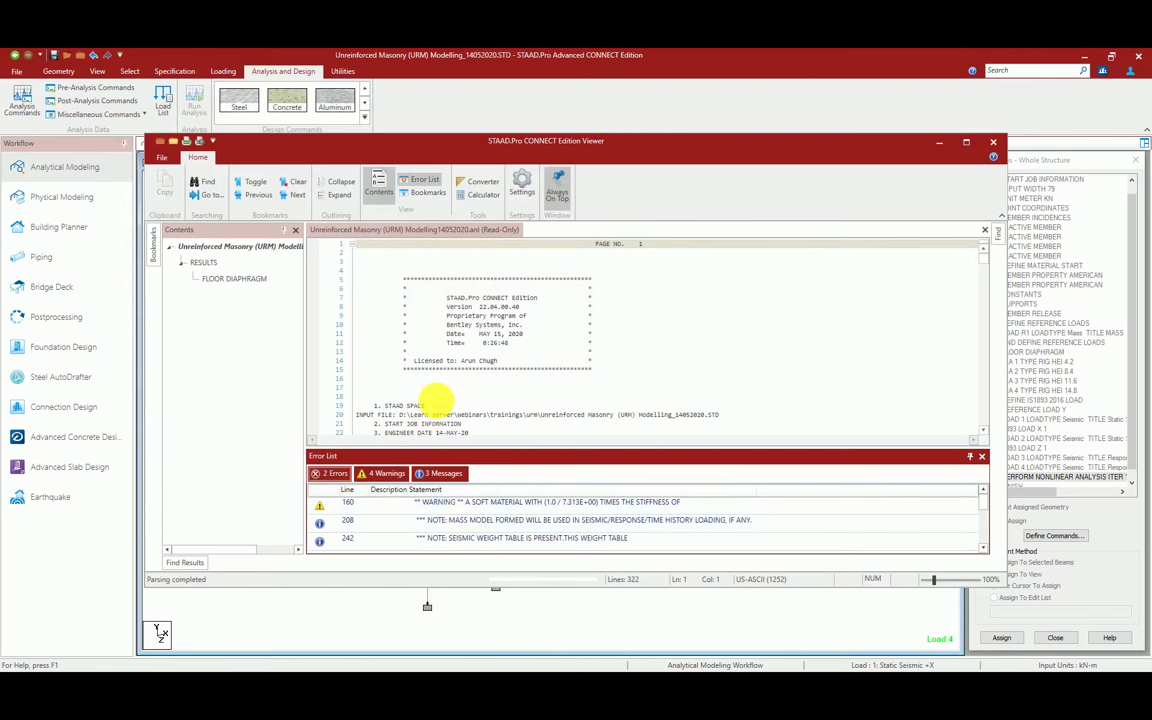
Look through the analysis output for the nonlinear analysis warnings and solver errors, and close the output viewer.
click(437, 400)
scroll(432, 398, down, 6)
click(323, 478)
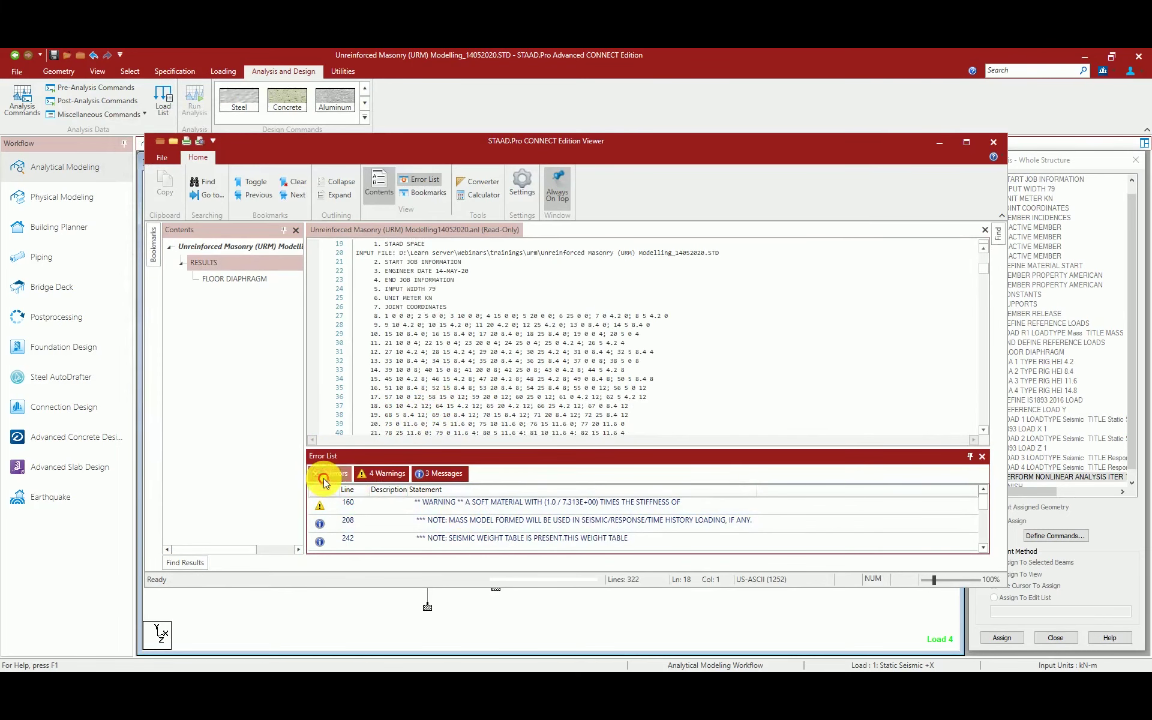
scroll(374, 411, up, 5)
scroll(374, 409, down, 20)
scroll(377, 408, down, 8)
scroll(378, 408, down, 16)
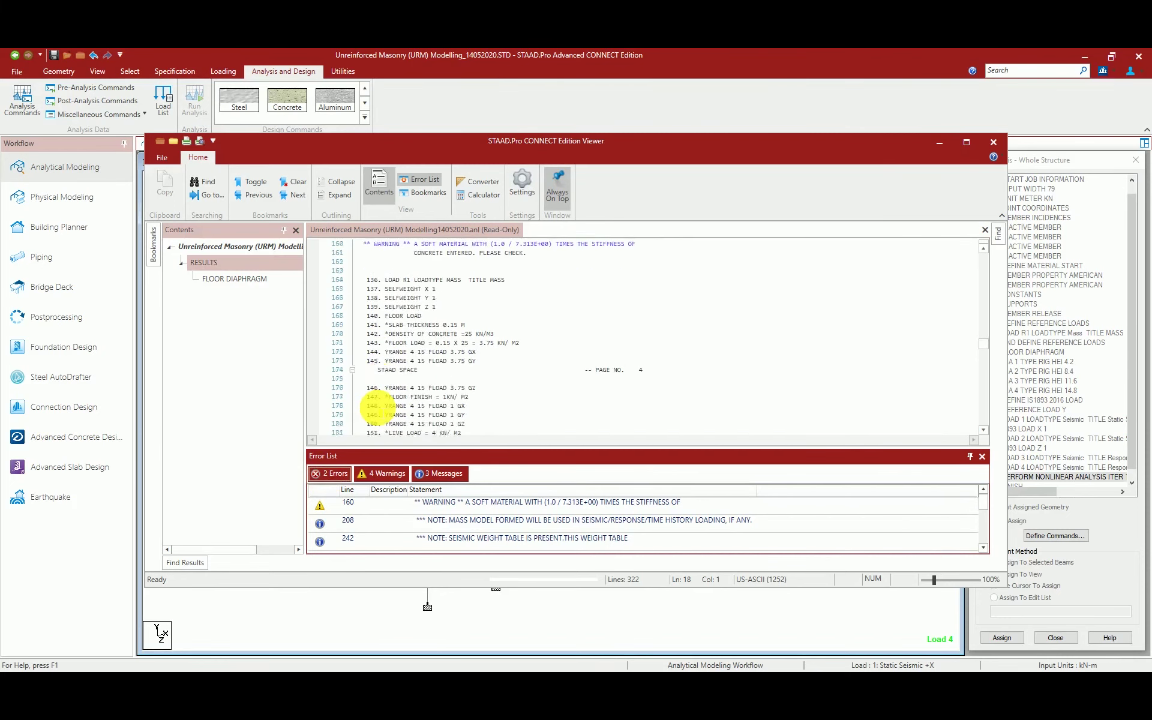
scroll(378, 407, down, 20)
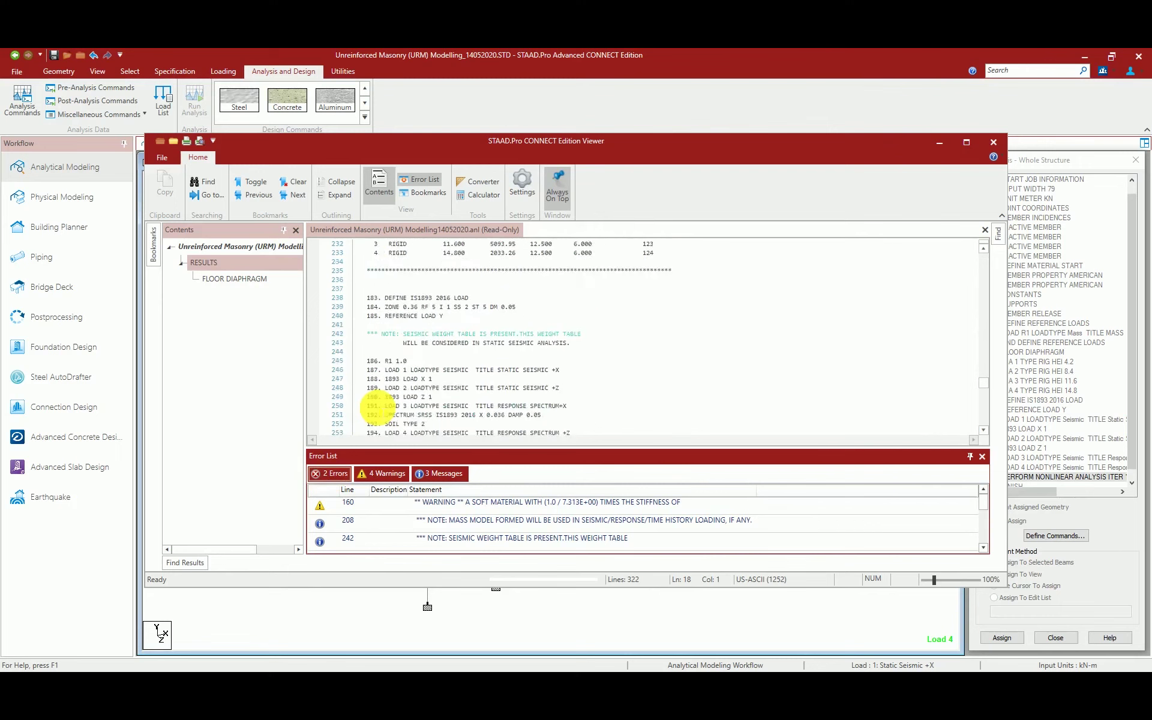
scroll(377, 407, down, 2)
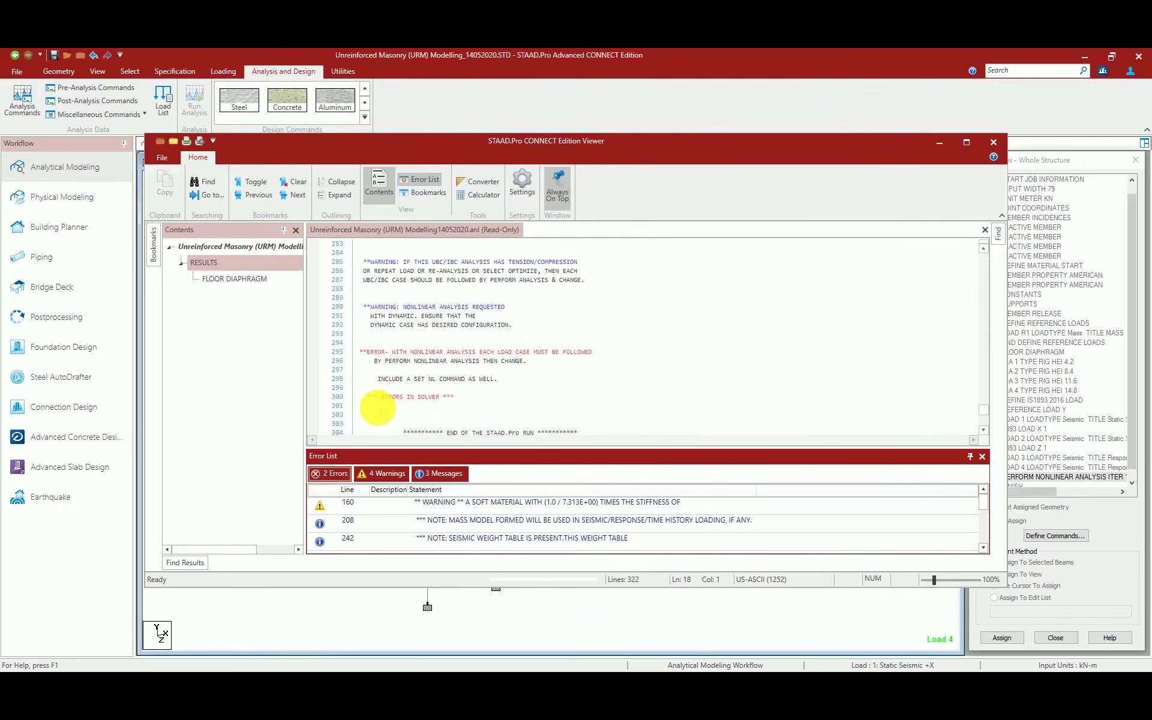
scroll(377, 408, down, 1)
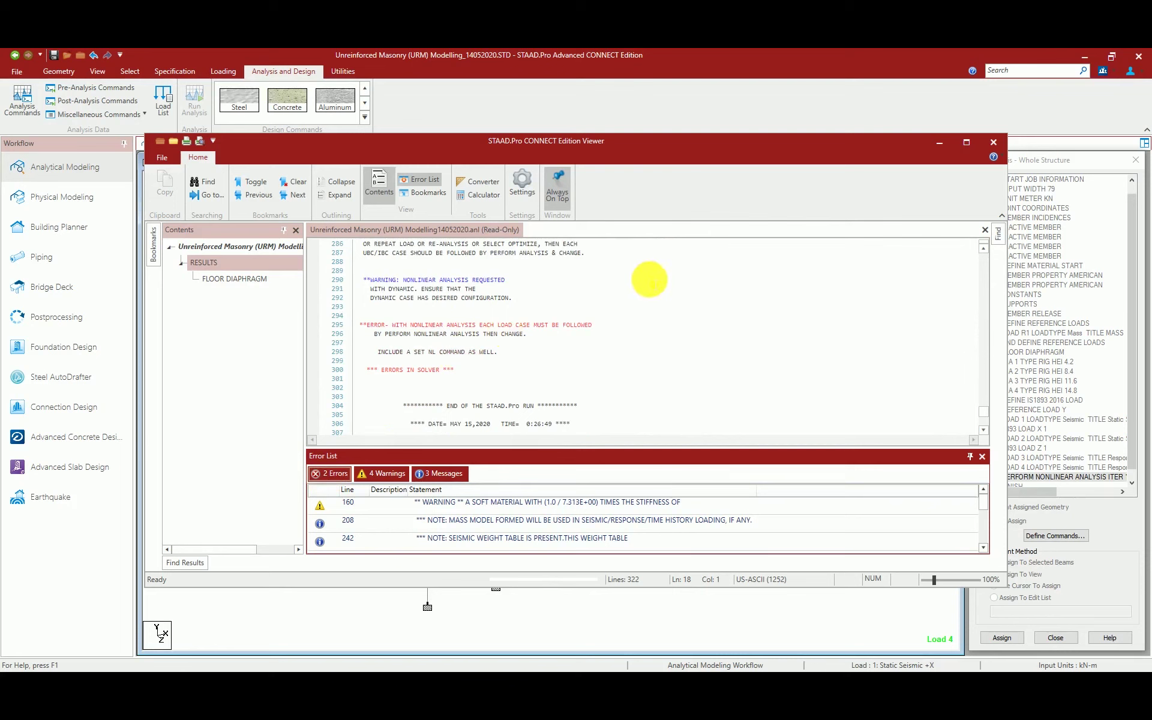
click(990, 143)
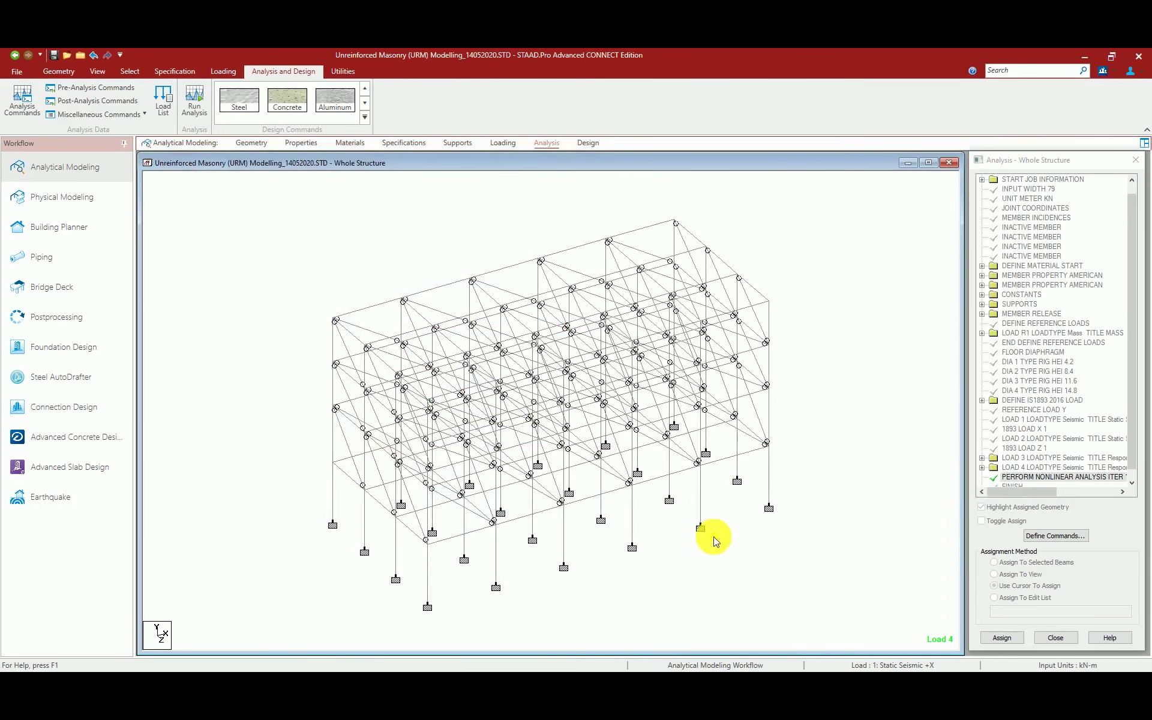